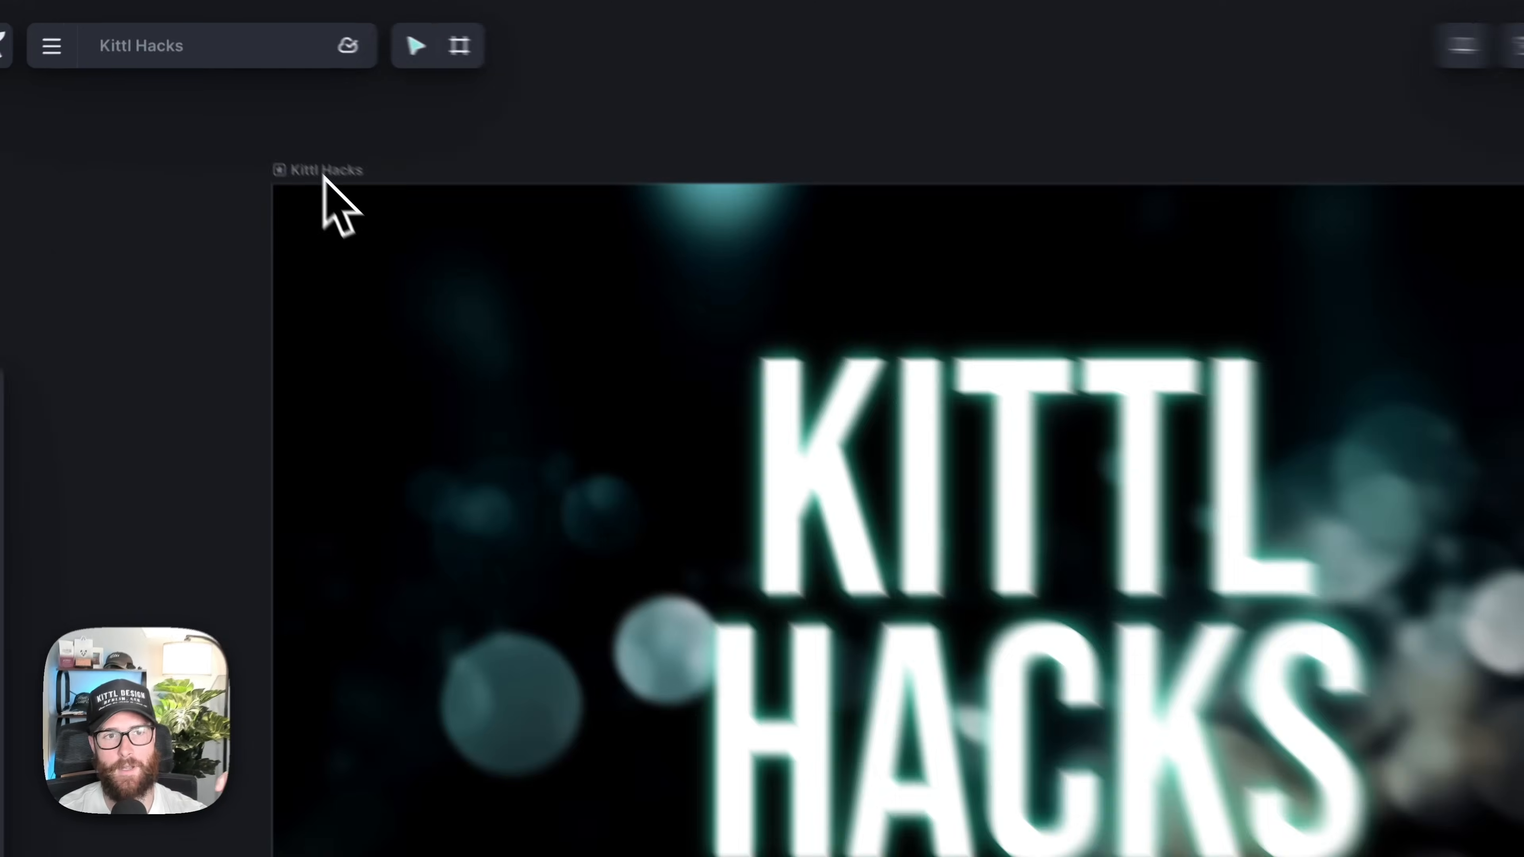
Select the Kittl Hacks artboard and scale it down together with its contents to about 798 × 449 px.
click(265, 120)
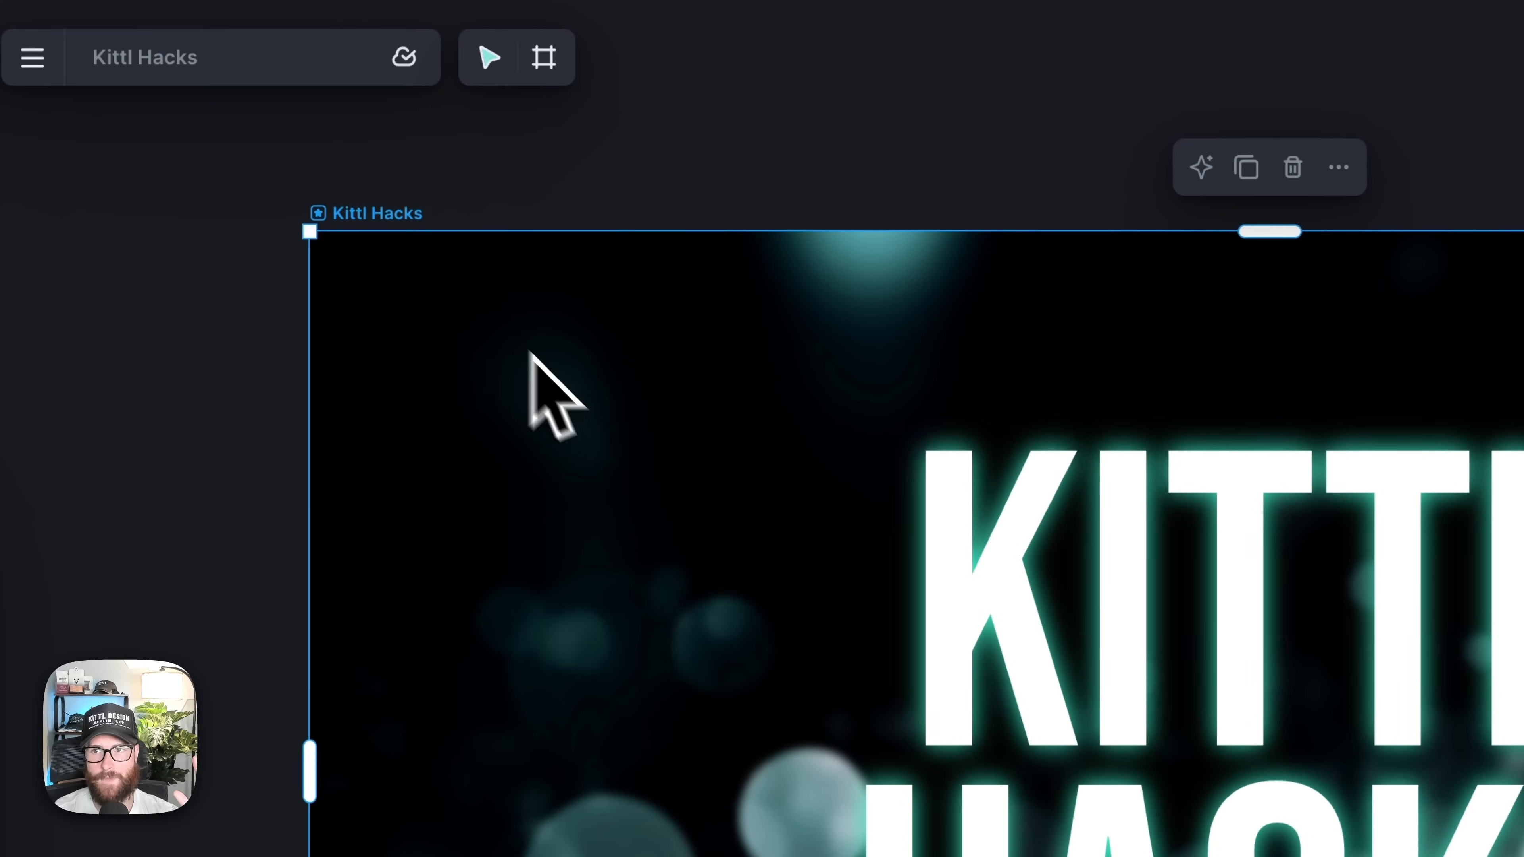
key(shift+Left)
key(shift+Left)
key(shift+Left)
key(shift+Left)
key(shift+Left)
key(shift+Left)
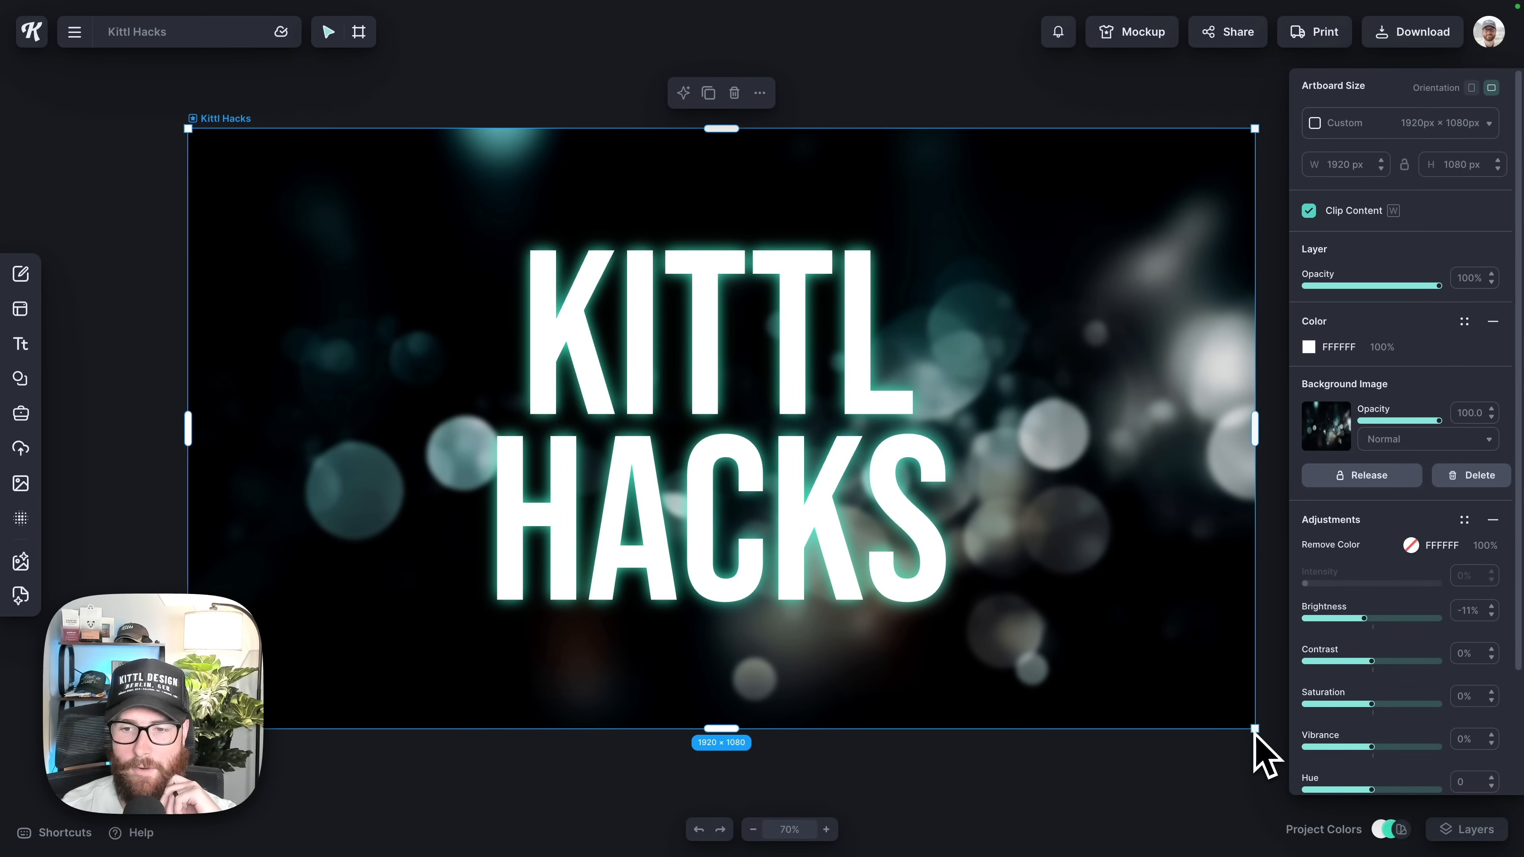
drag(1255, 731, 638, 375)
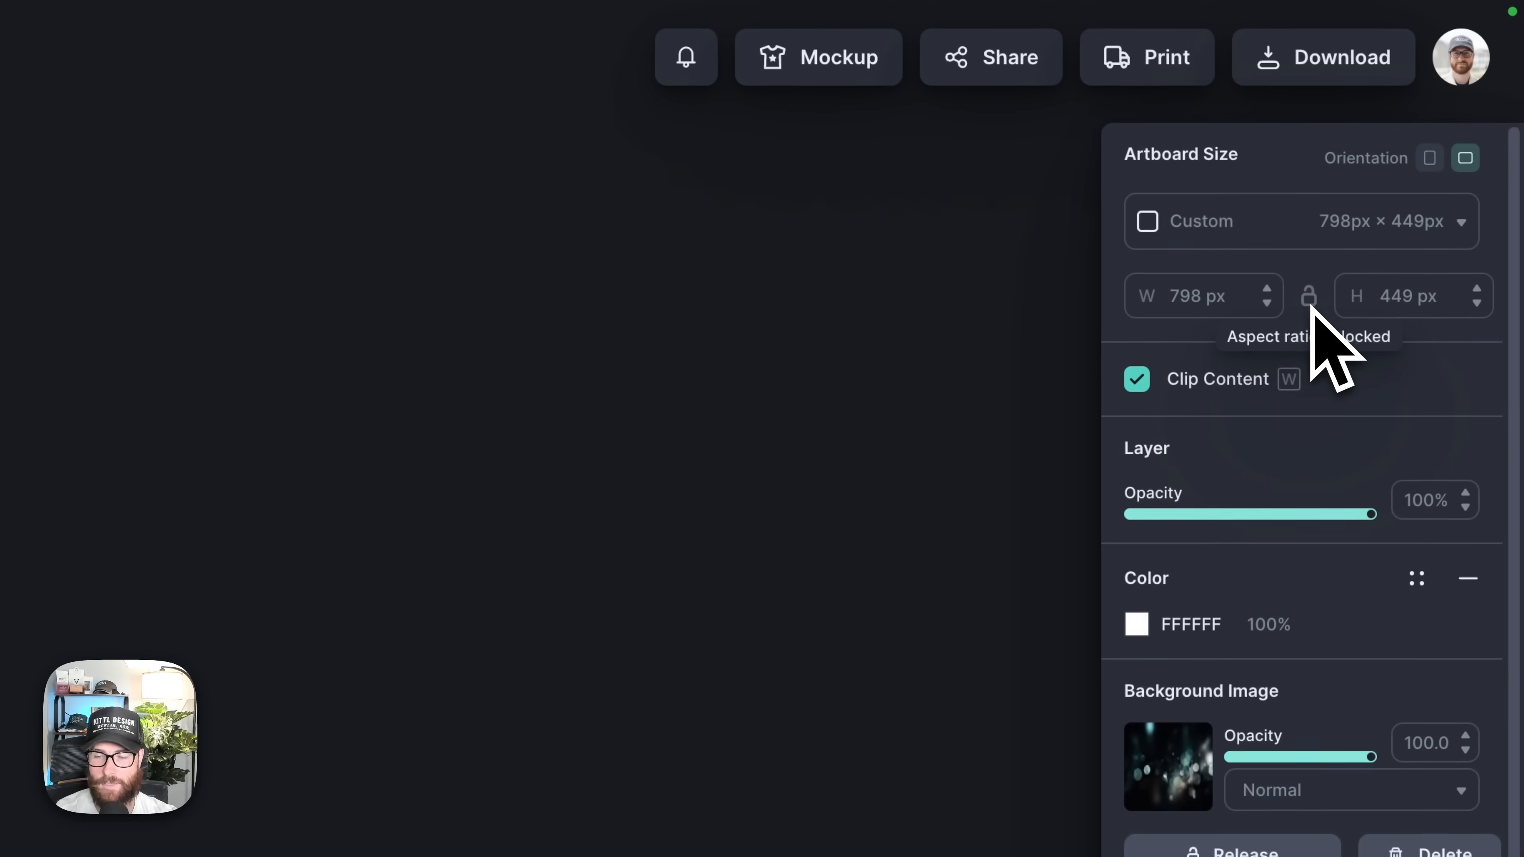
Set the artboard's width to 1980 px.
click(1182, 297)
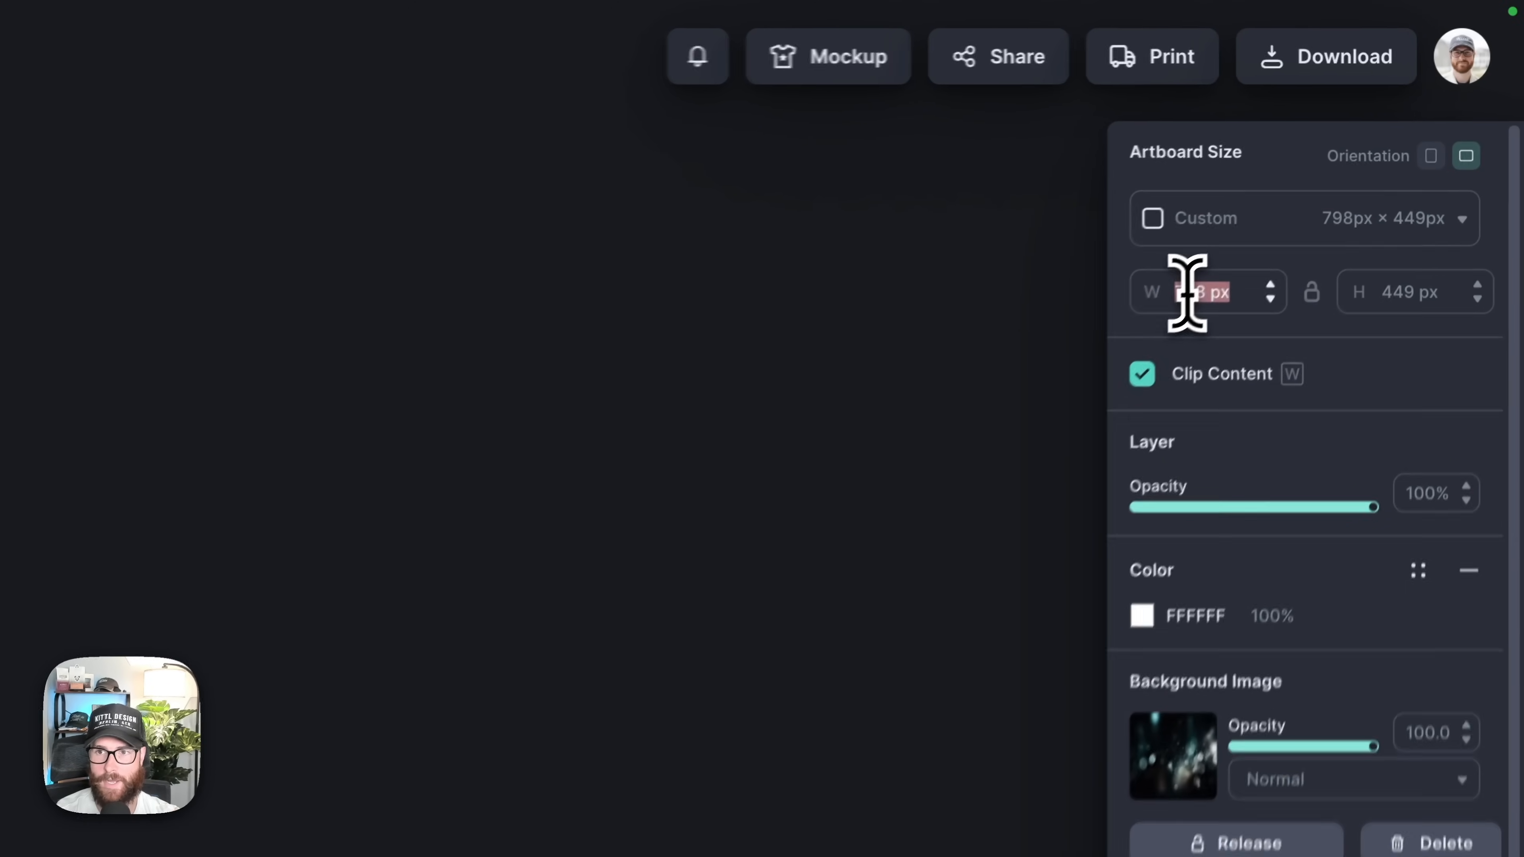
text(1)
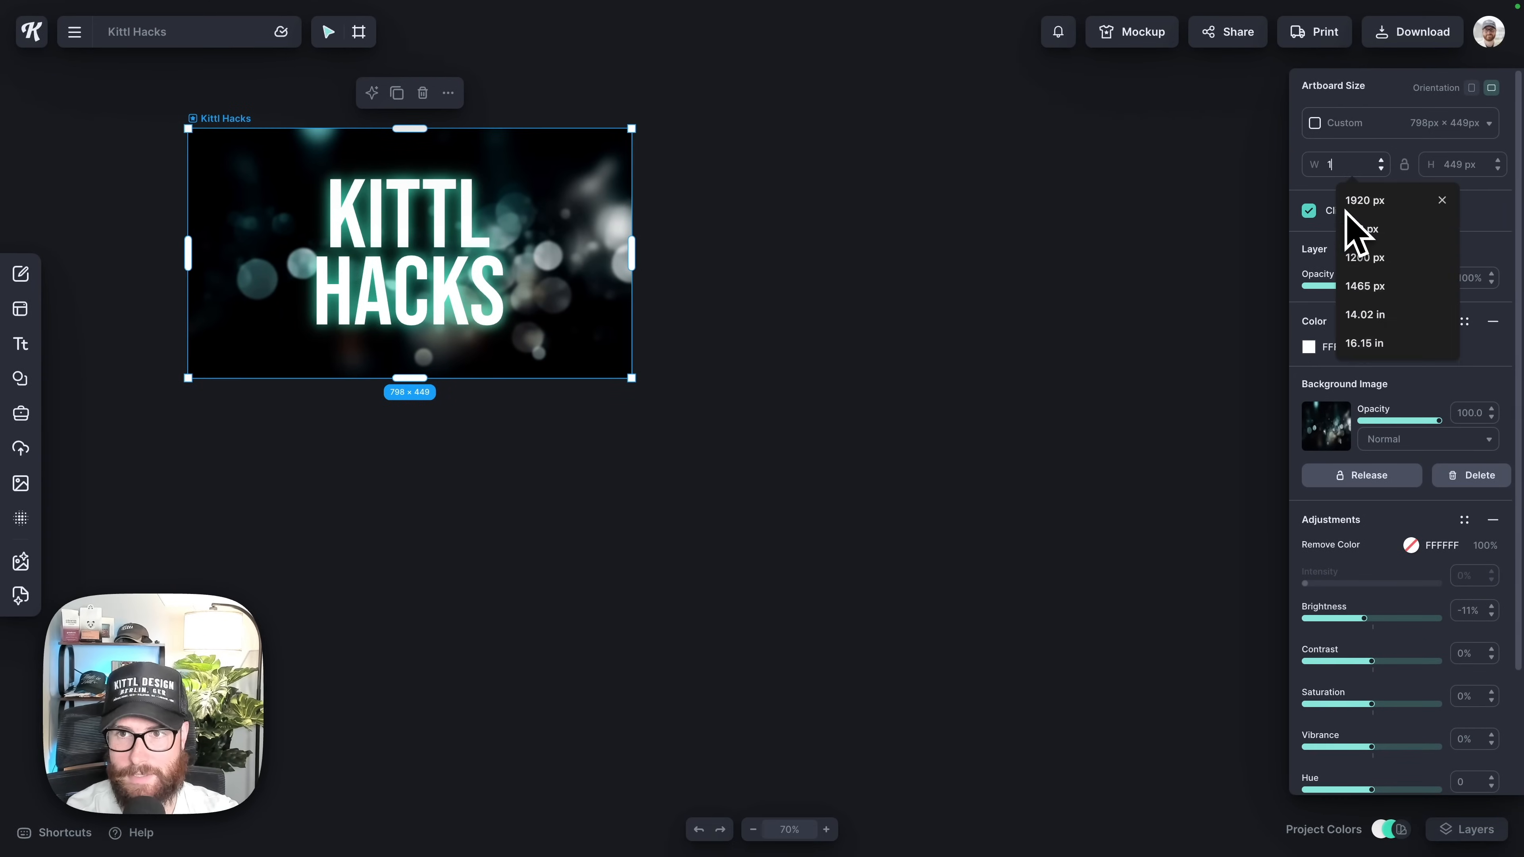
text(980)
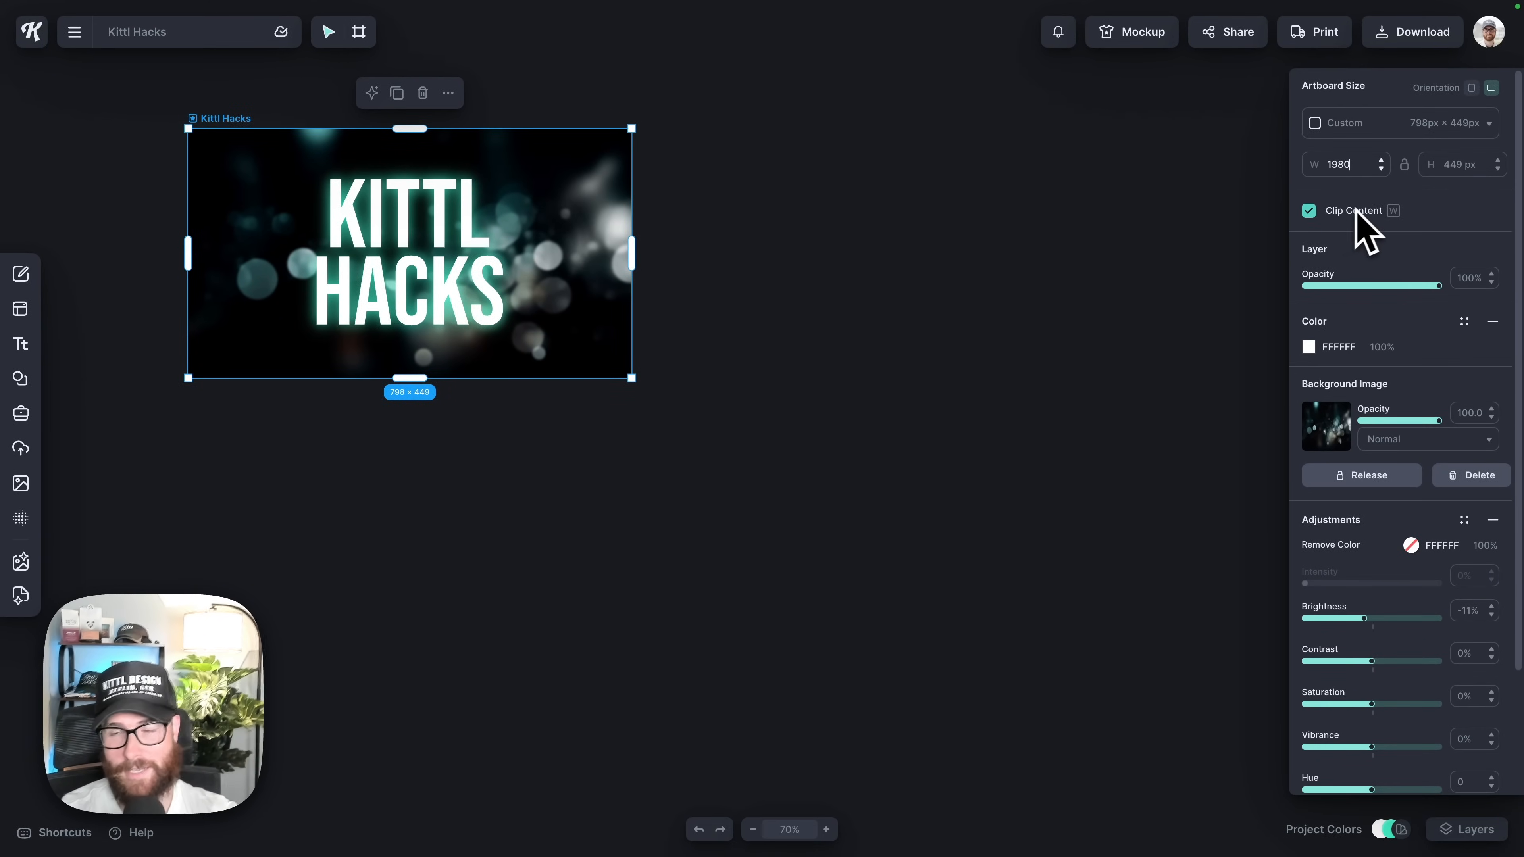
click(1453, 165)
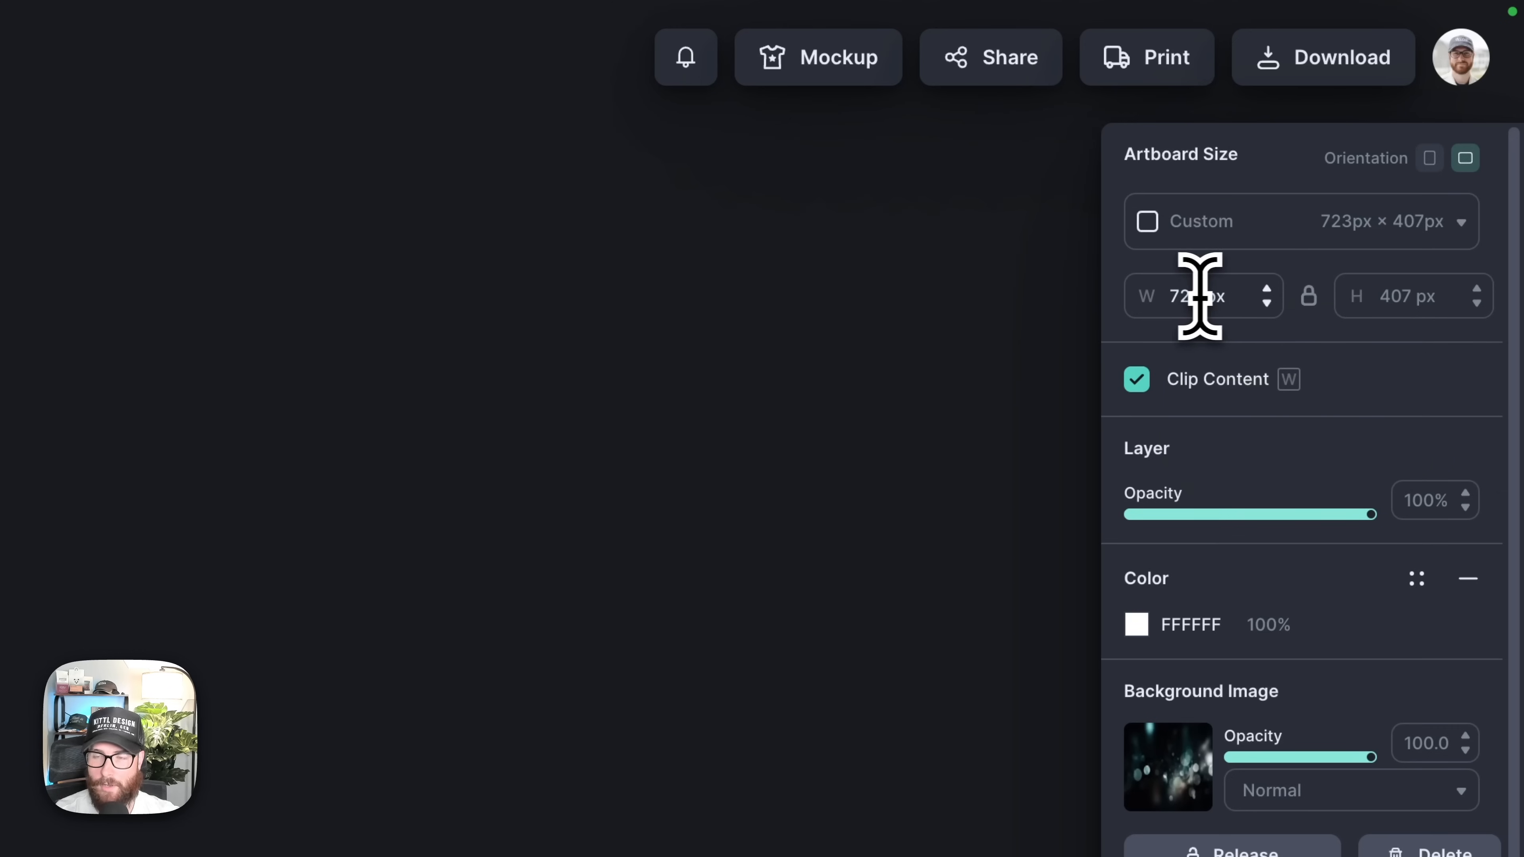
Set the Kittl Hacks artboard's width to 1920 px.
click(1181, 296)
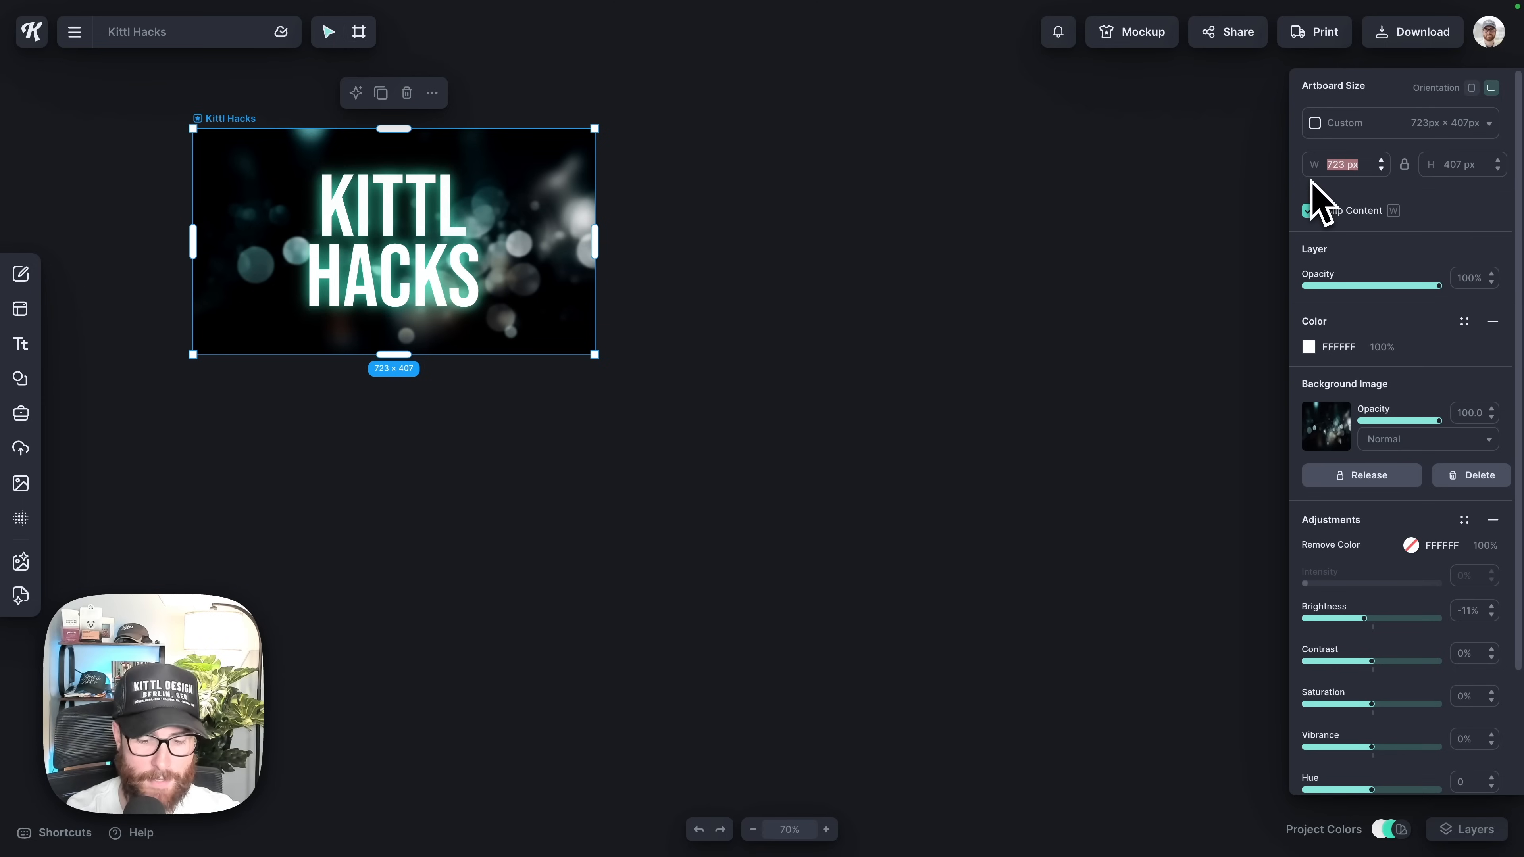
text(1920)
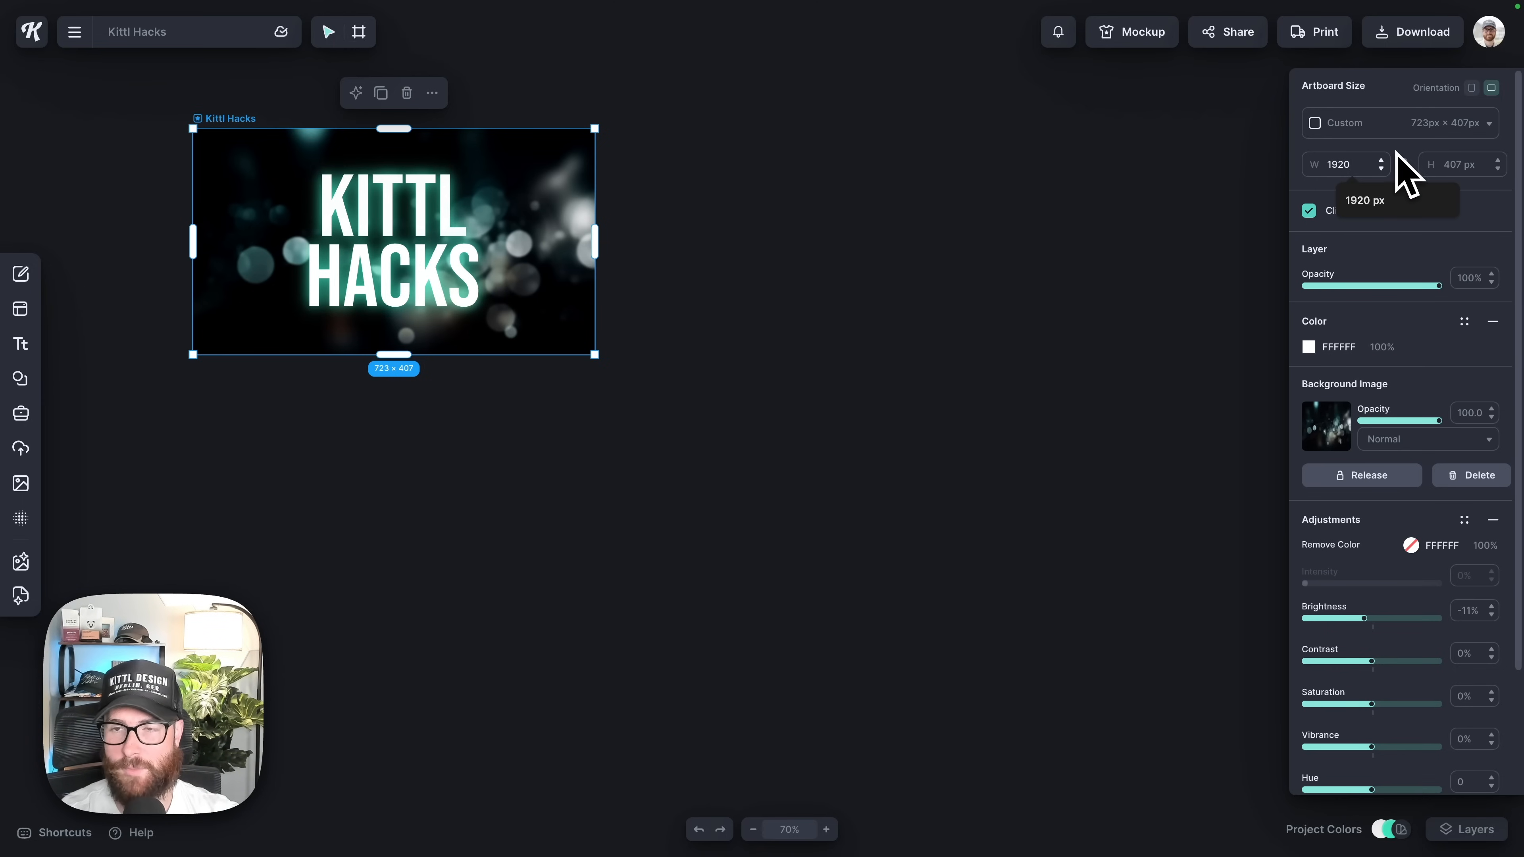
key(Return)
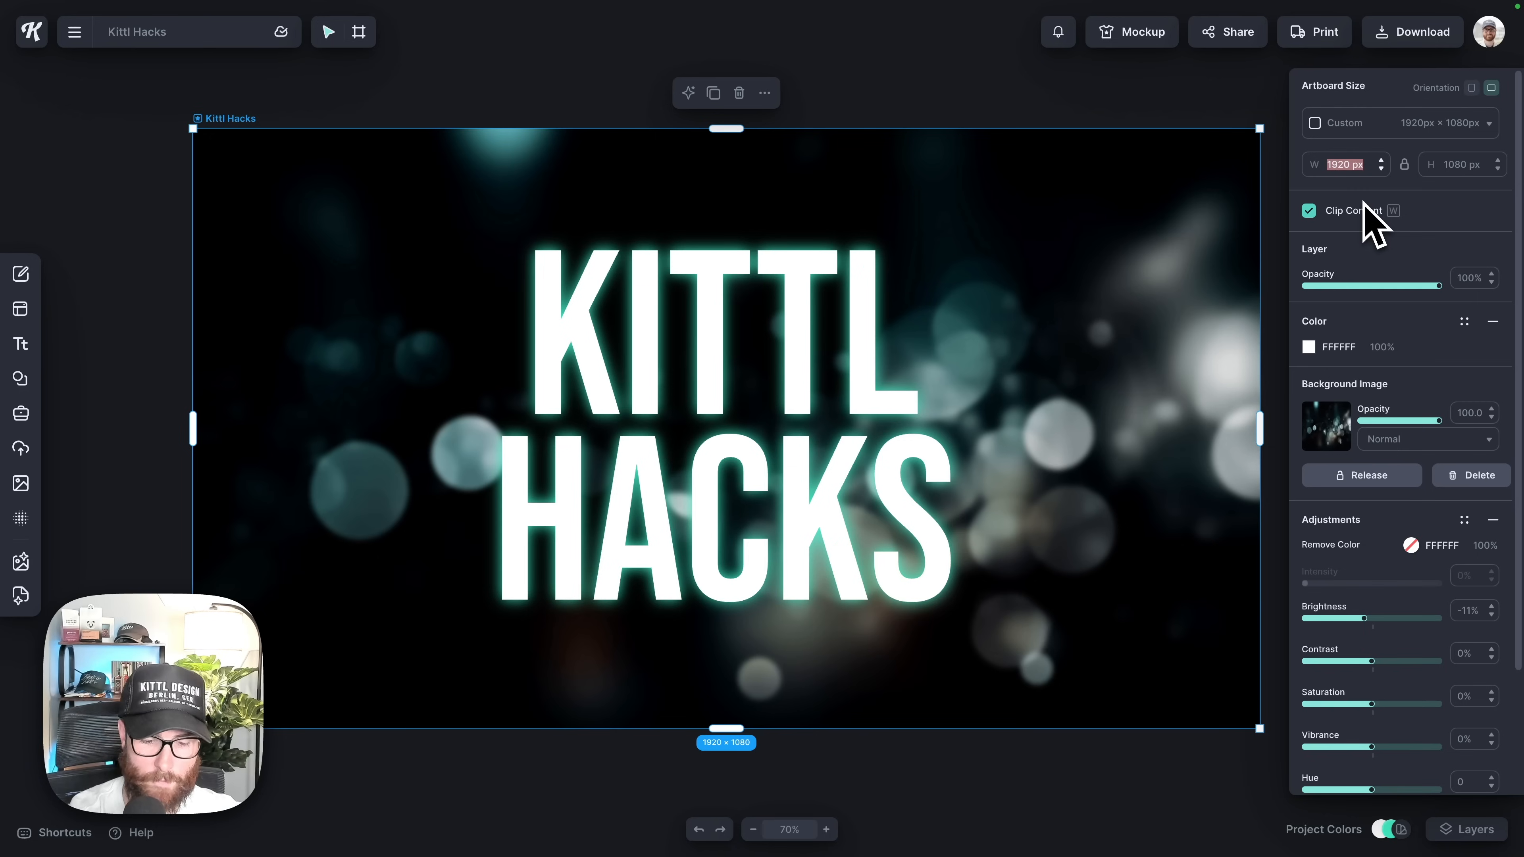
Set the artboard's width to 800 px, then scale it freehand to about 880 × 495 px.
text(800)
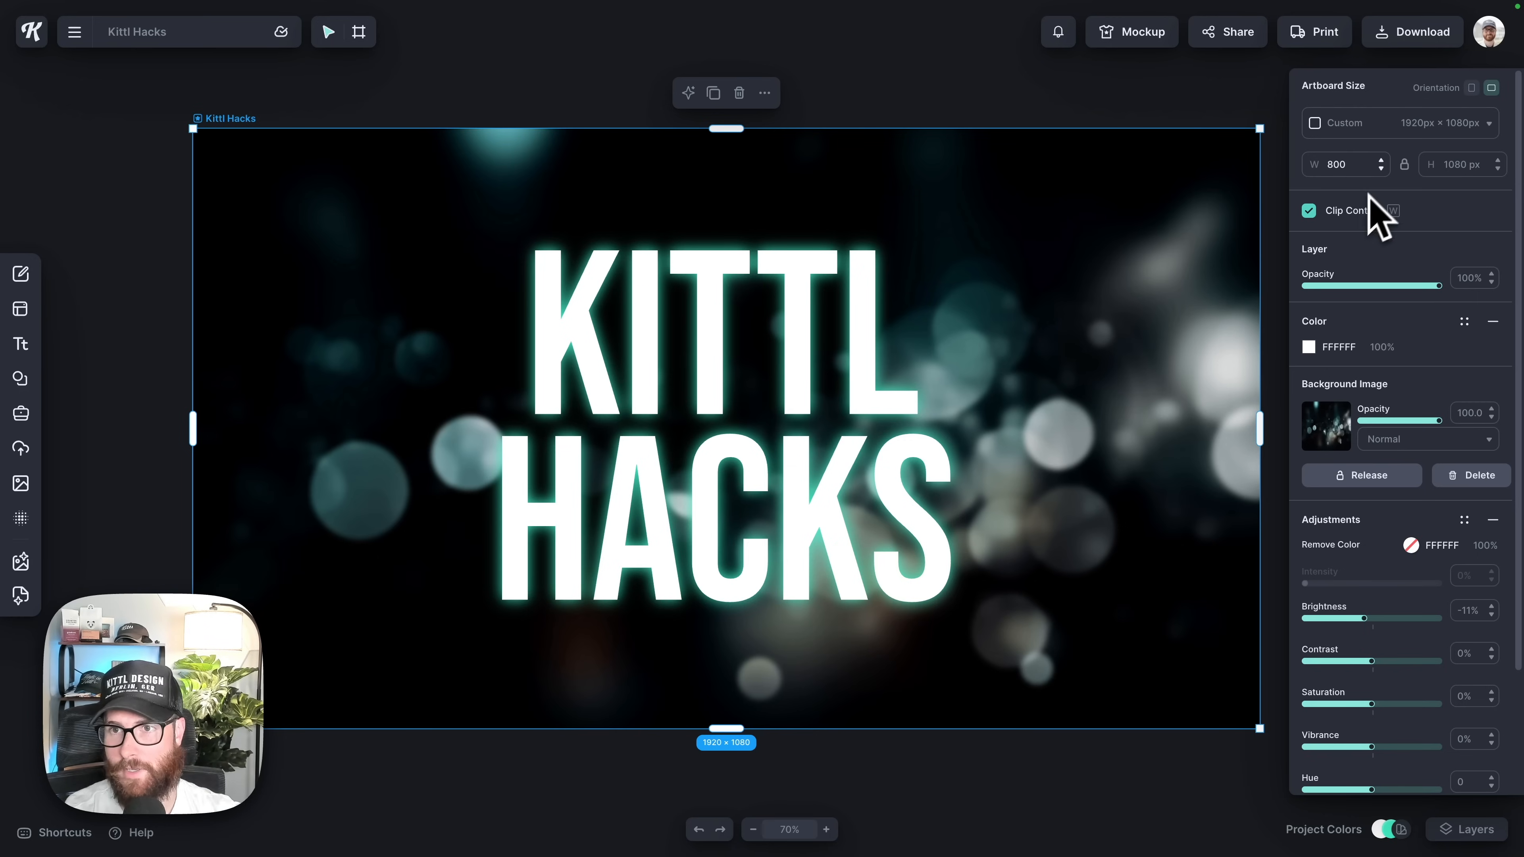
key(Return)
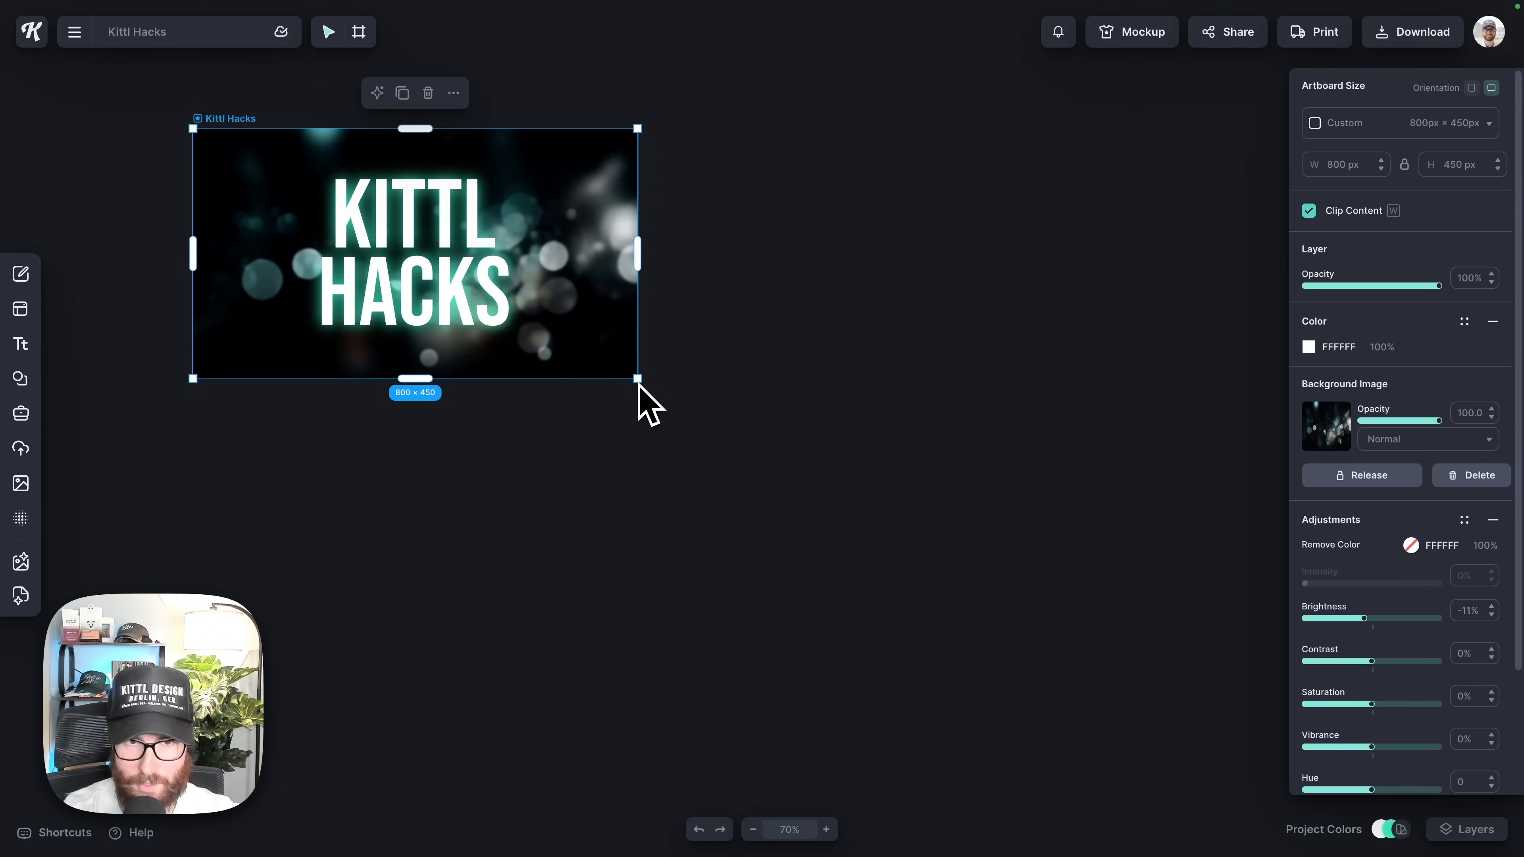
drag(638, 380, 615, 462)
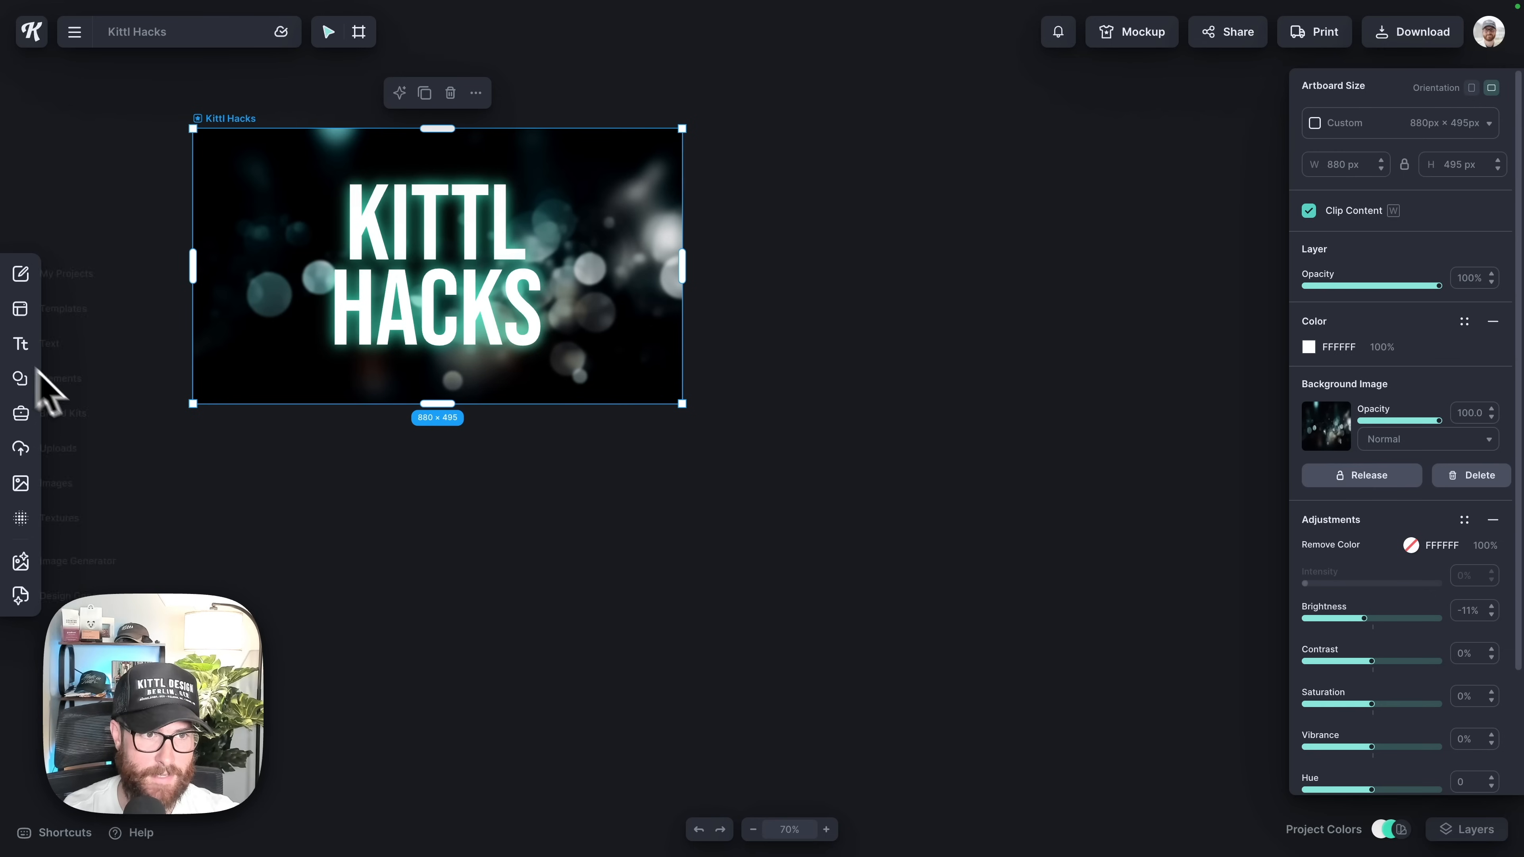
Add the Human Being hoodie template and scale its artboard down to about 632 px, then up to about 1099 px square.
click(20, 308)
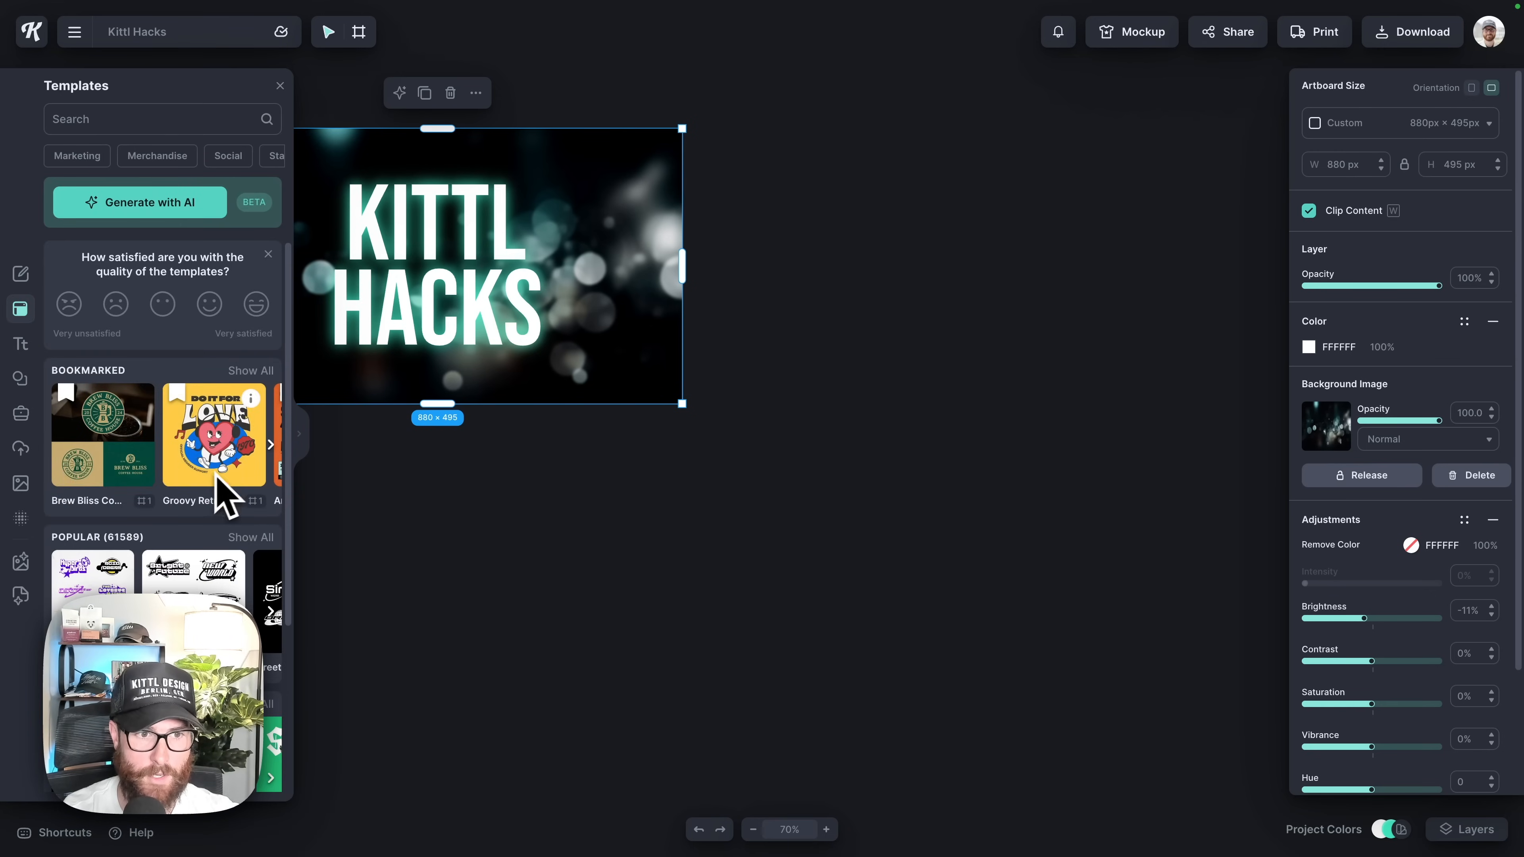
scroll(216, 476, down, 10)
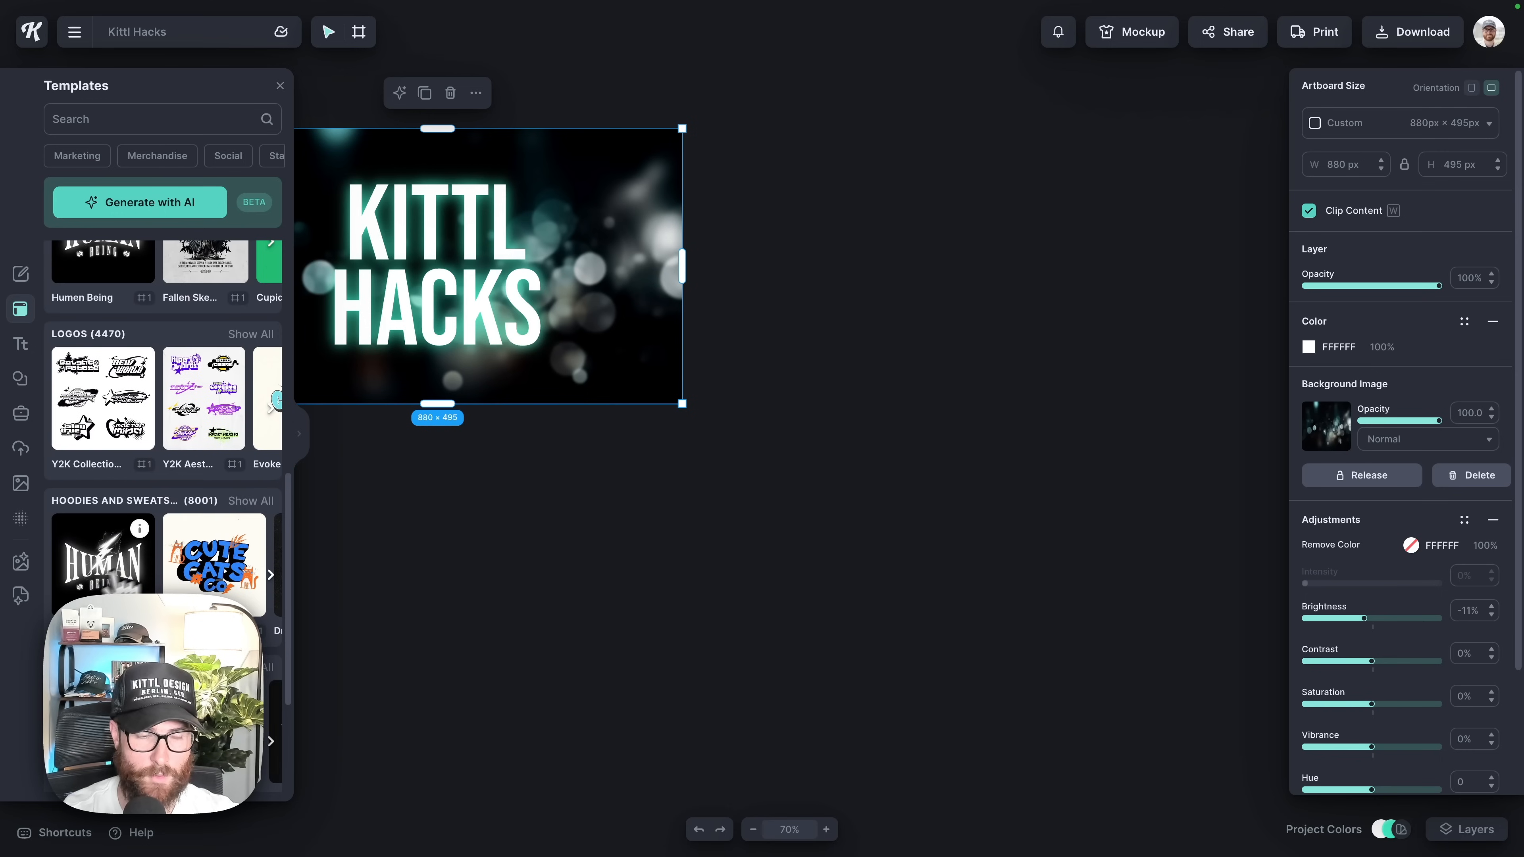
click(103, 559)
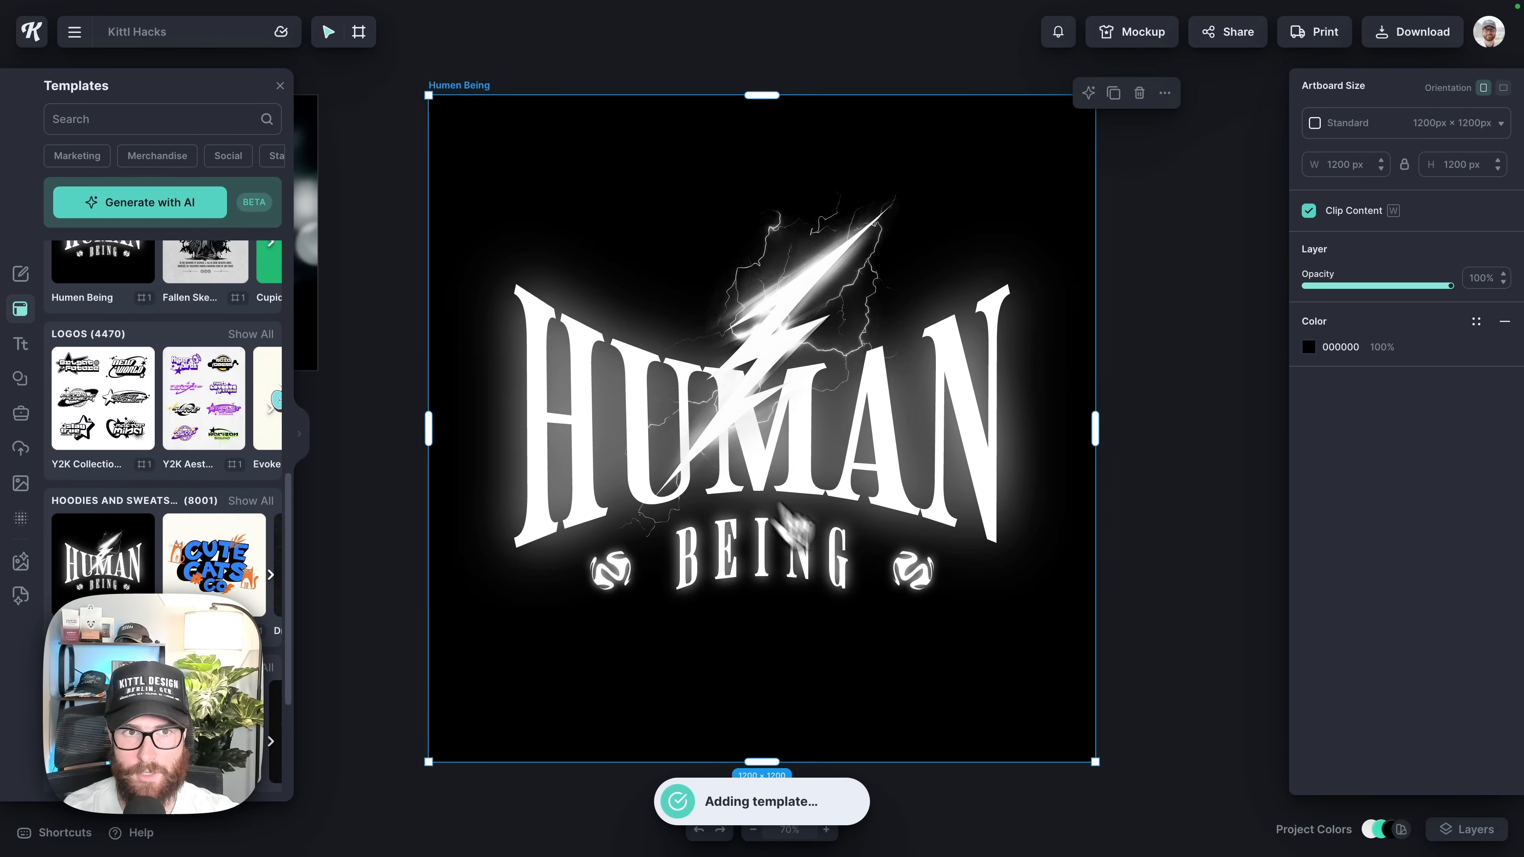
drag(1092, 710, 789, 428)
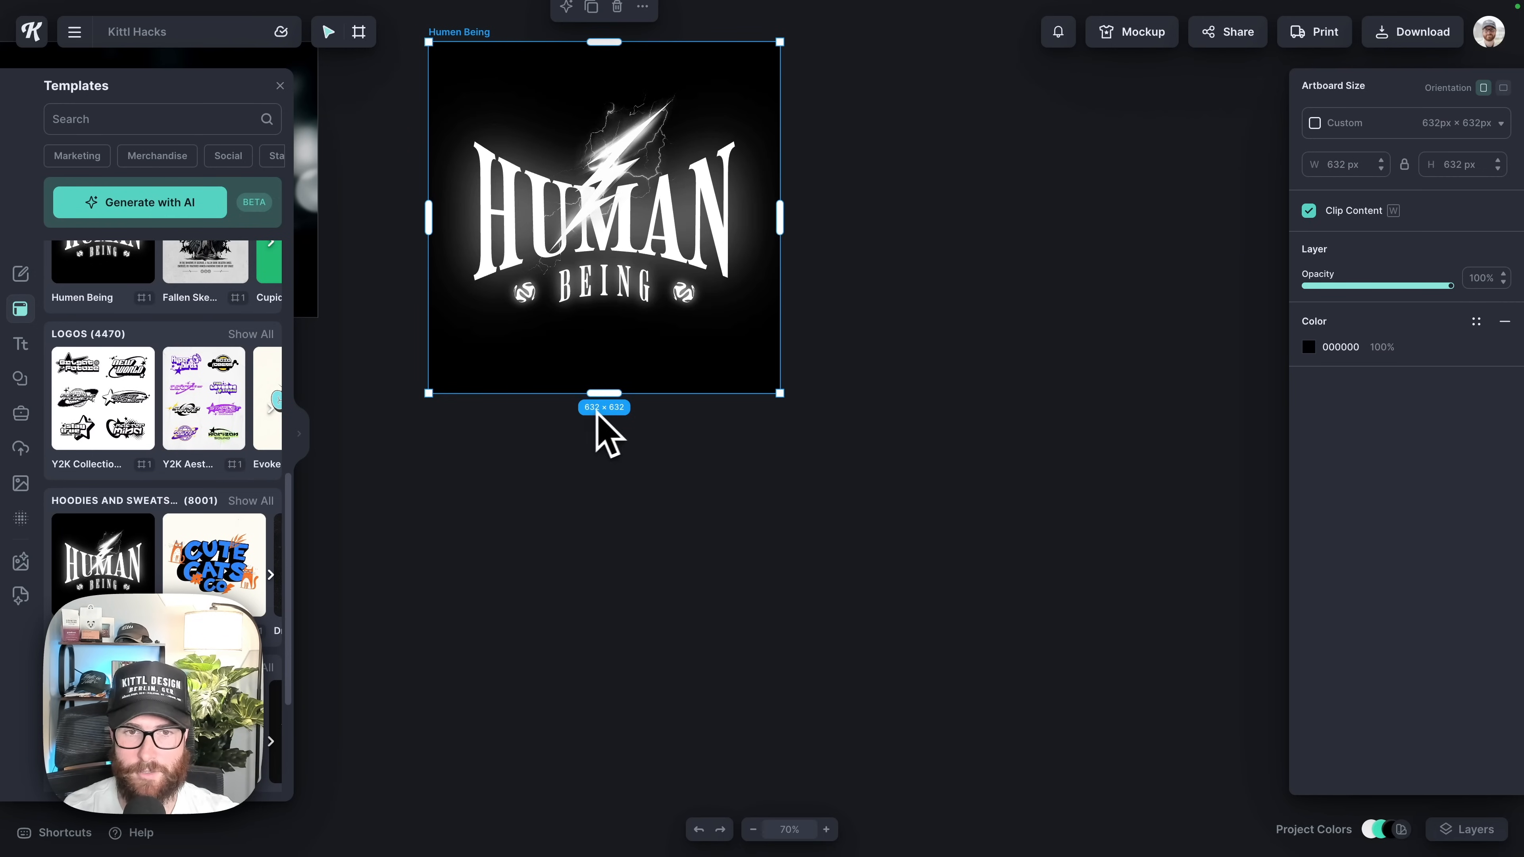
drag(780, 400, 1039, 659)
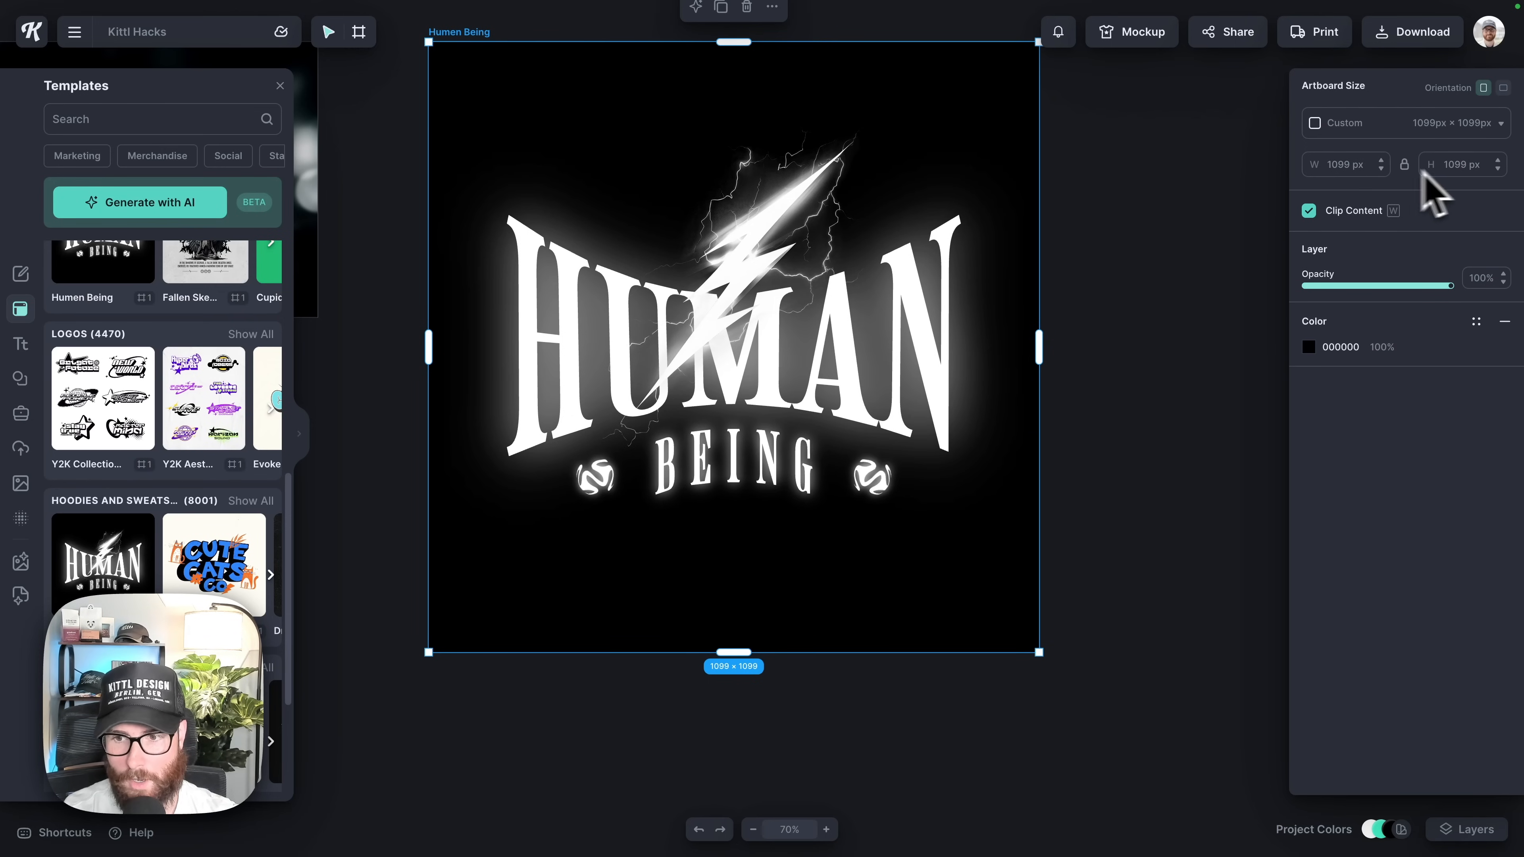
Select the Kittl Hacks artboard and move it up and to the left on the canvas.
scroll(1079, 352, up, 1)
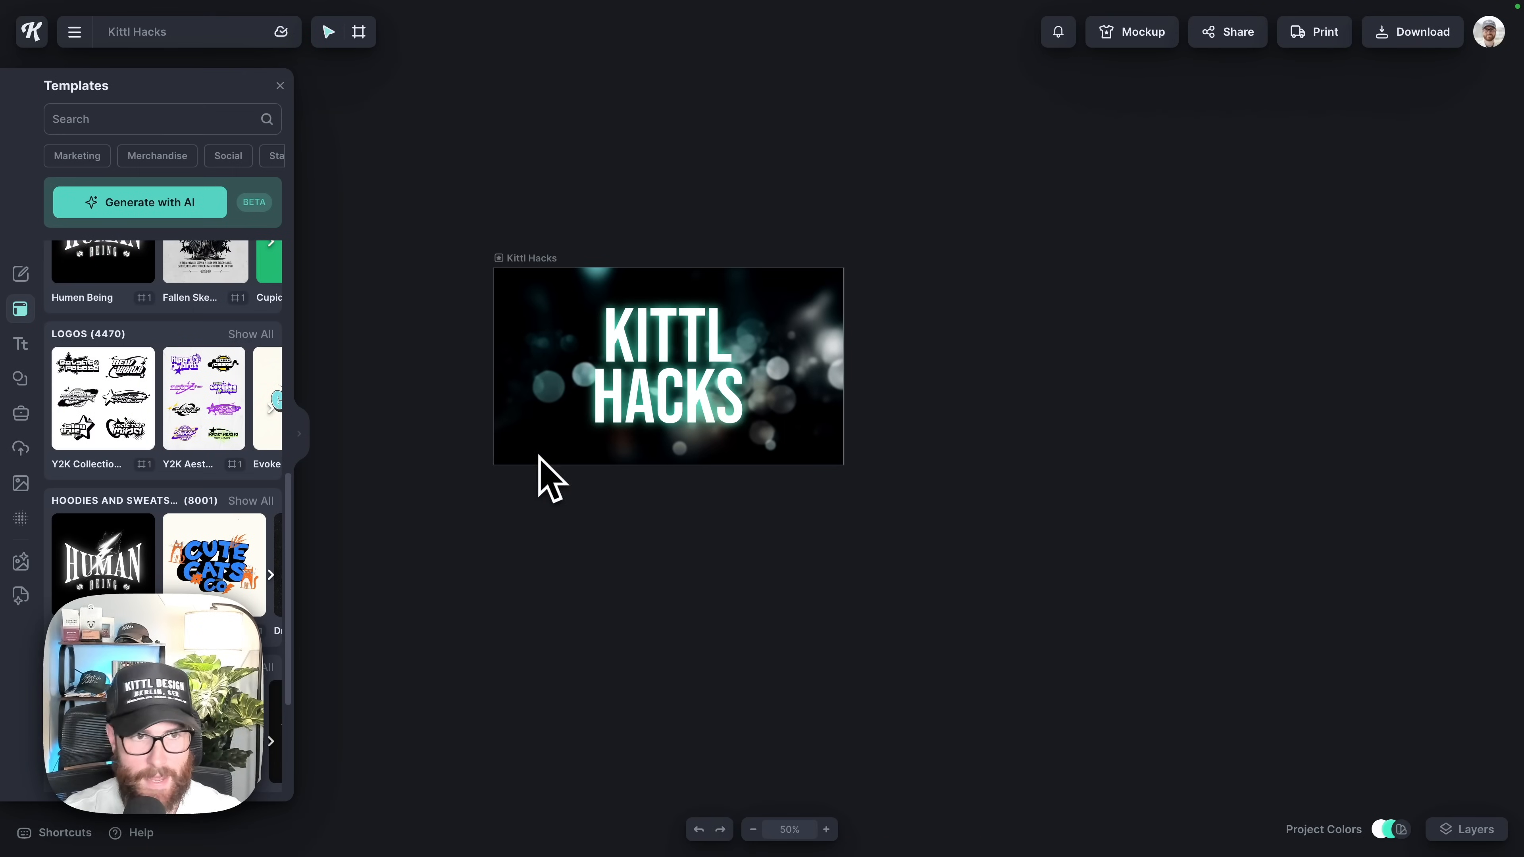
click(516, 257)
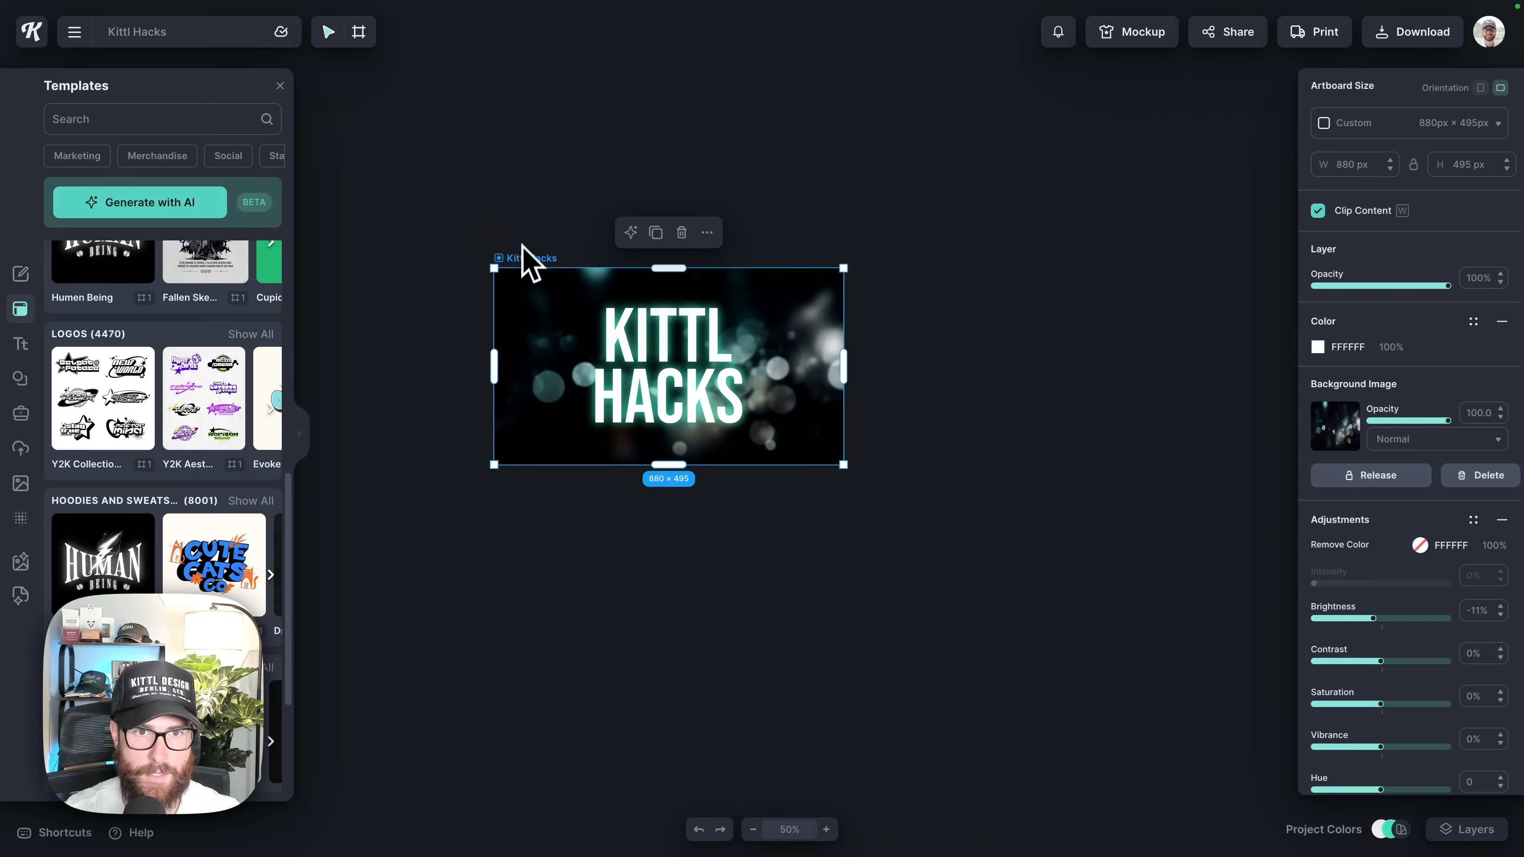
drag(528, 259, 430, 161)
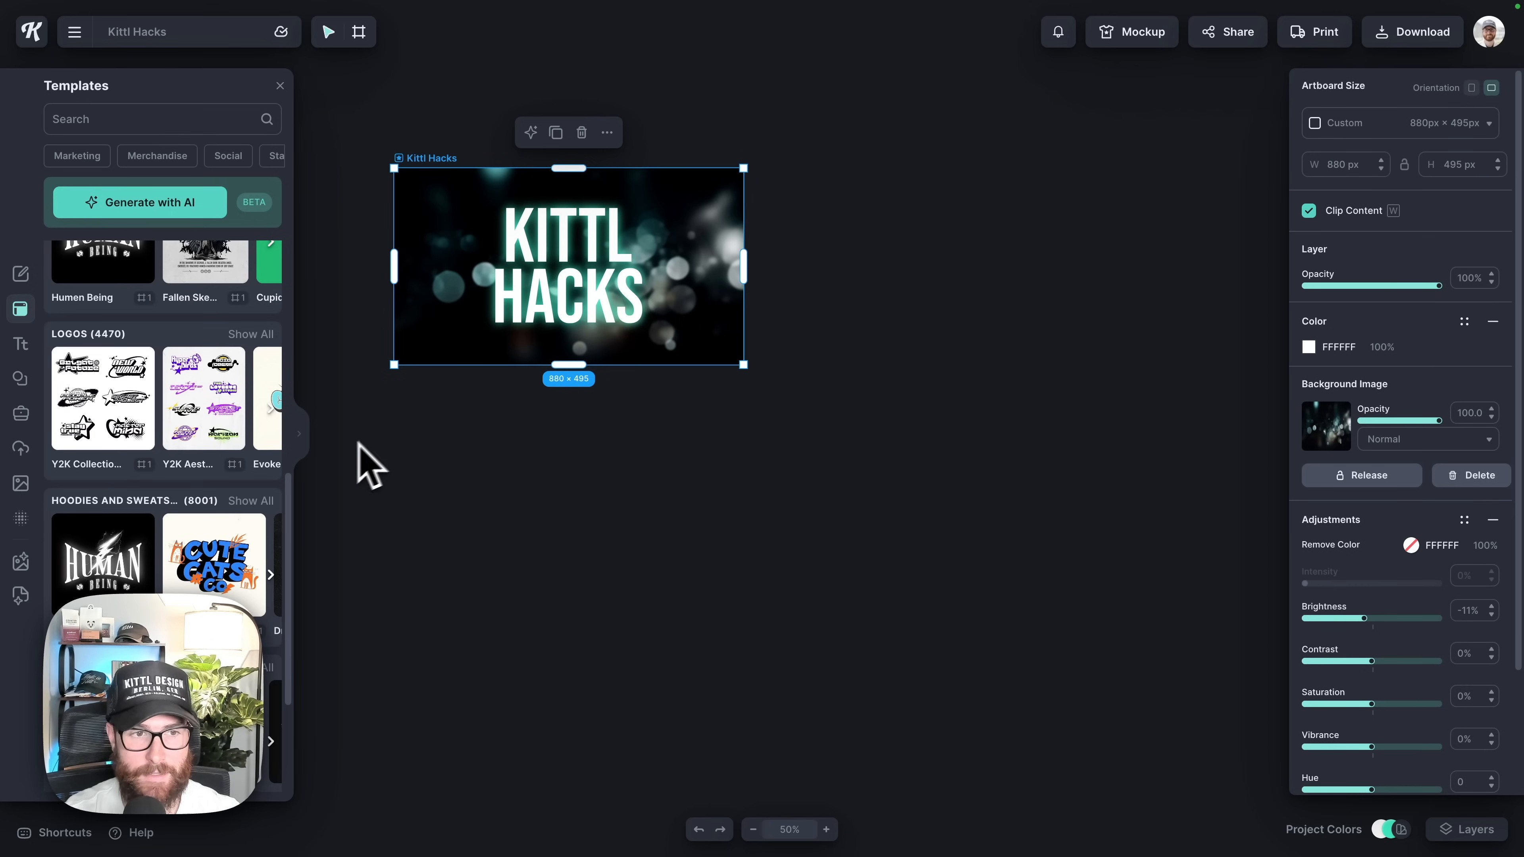
Browse the shape element categories and the AI image generator's styles for content to add to the canvas.
click(23, 379)
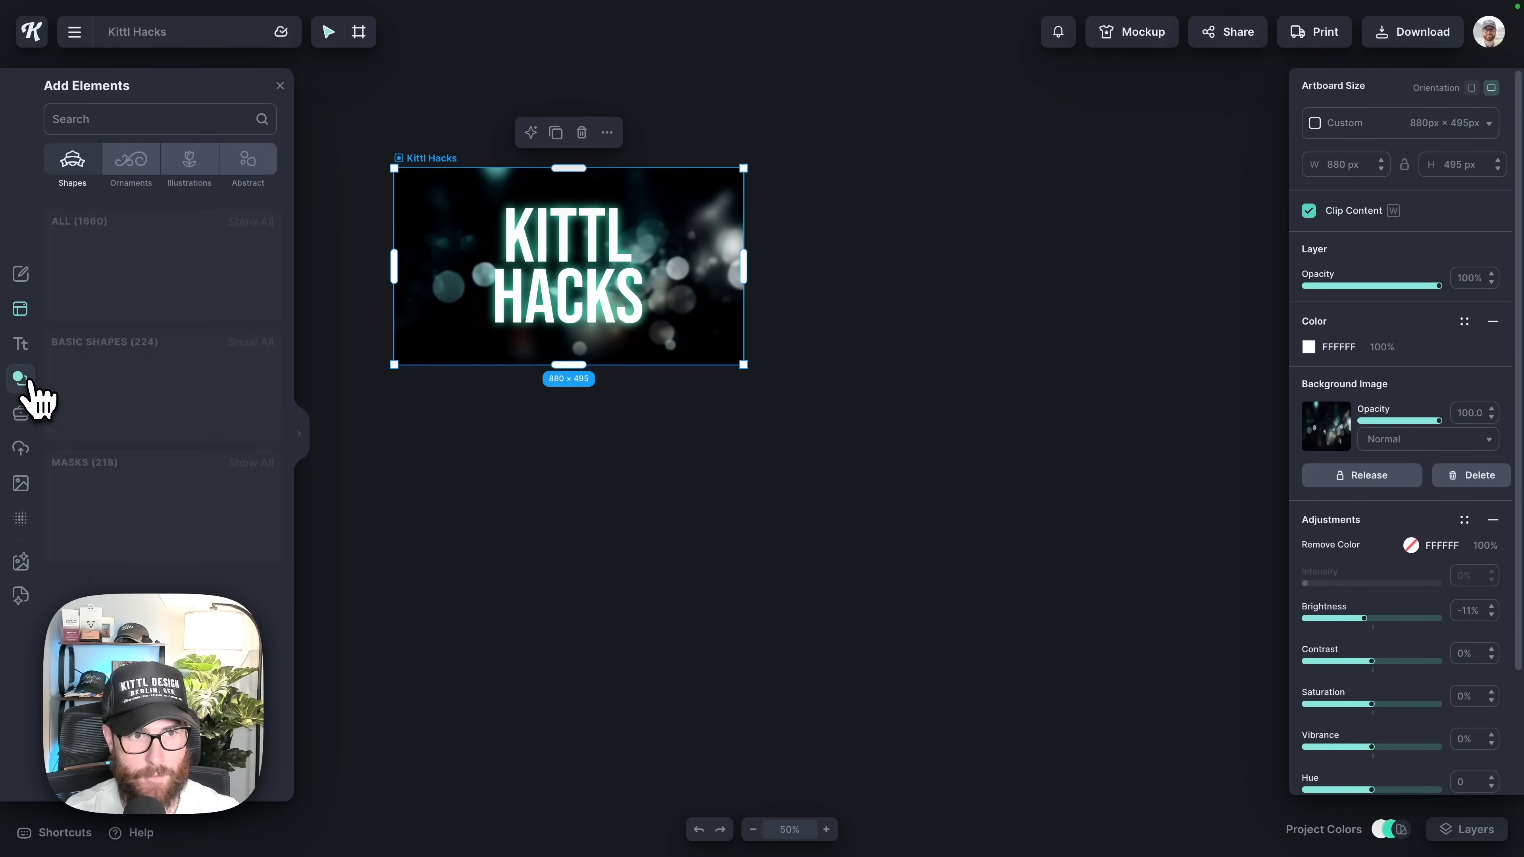
scroll(117, 487, down, 7)
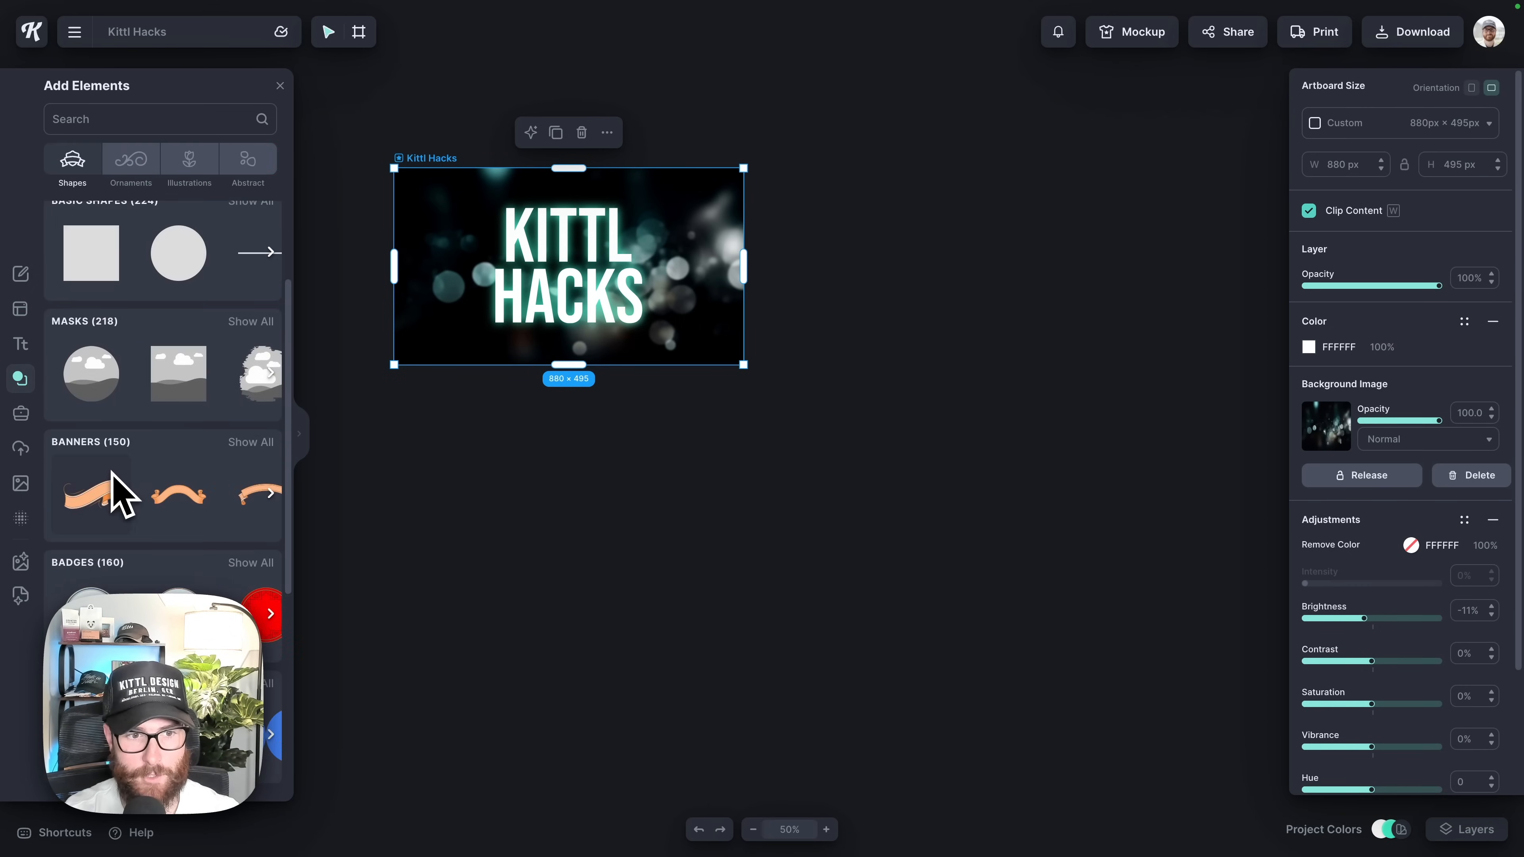
scroll(112, 472, down, 10)
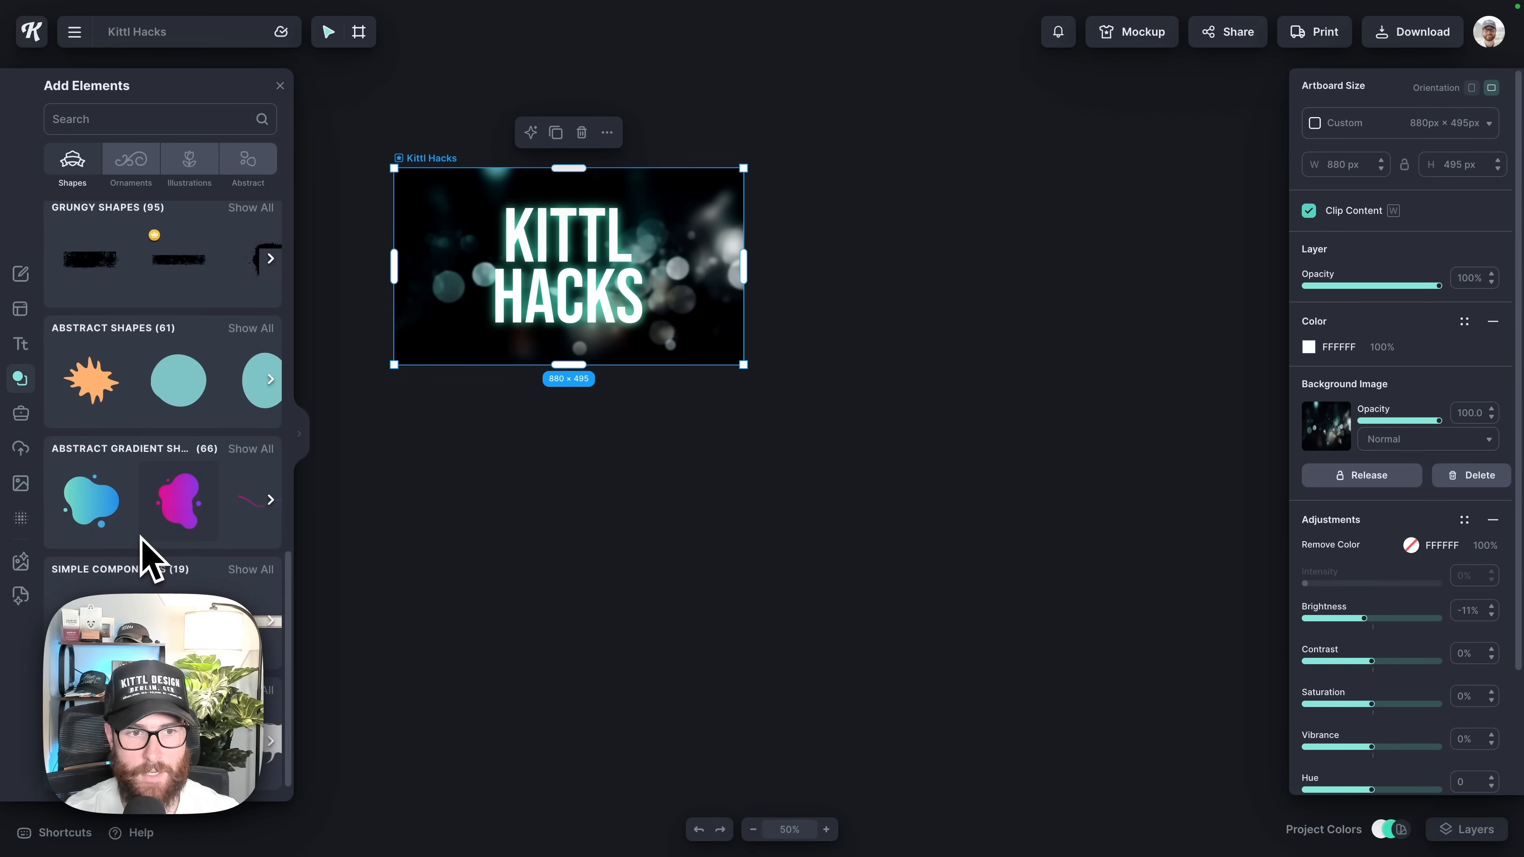
scroll(147, 558, down, 10)
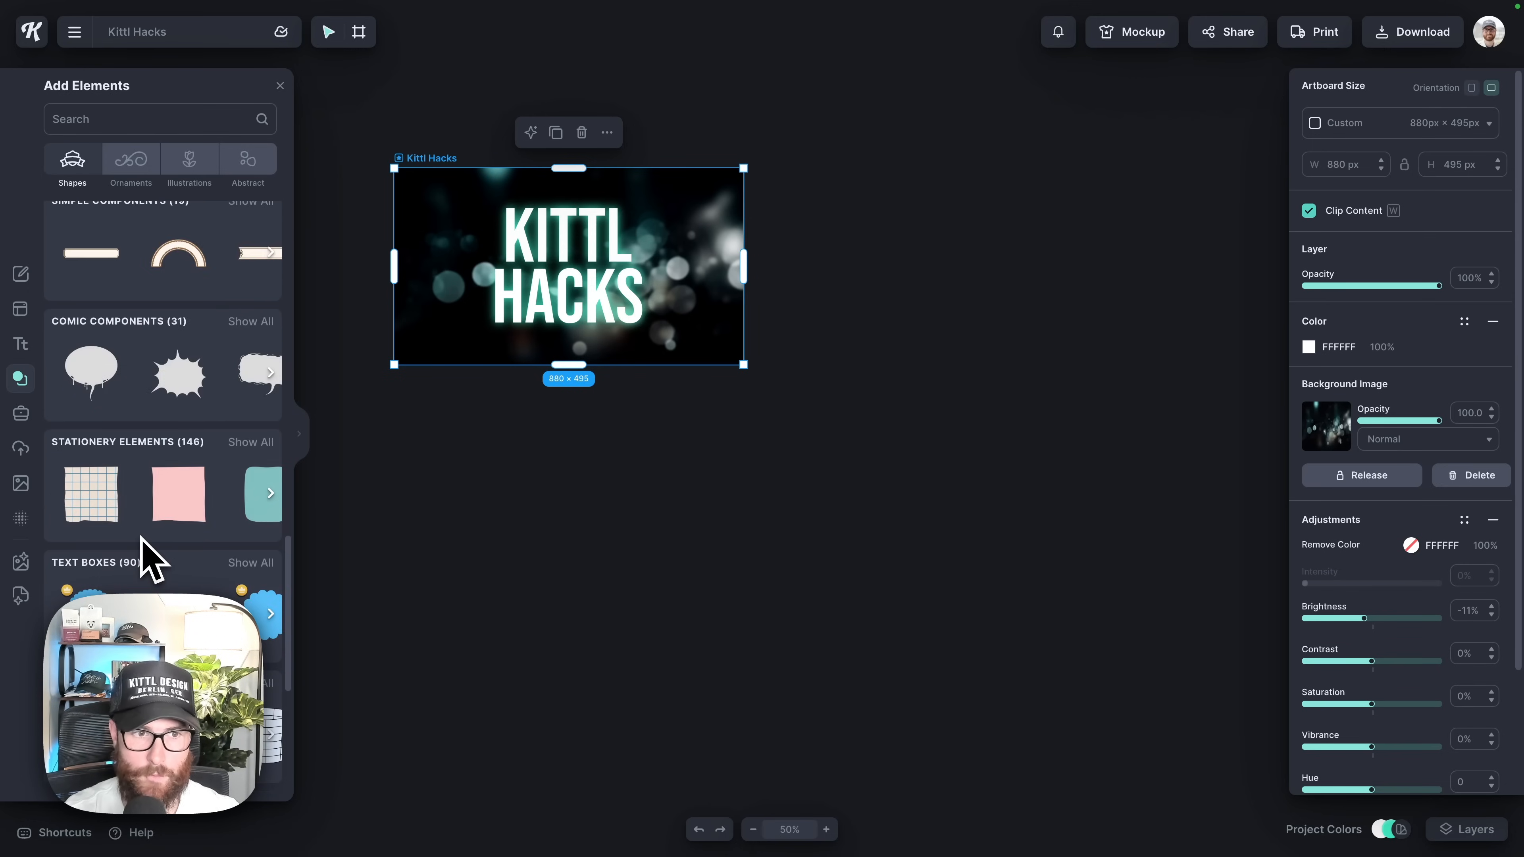
scroll(108, 564, up, 3)
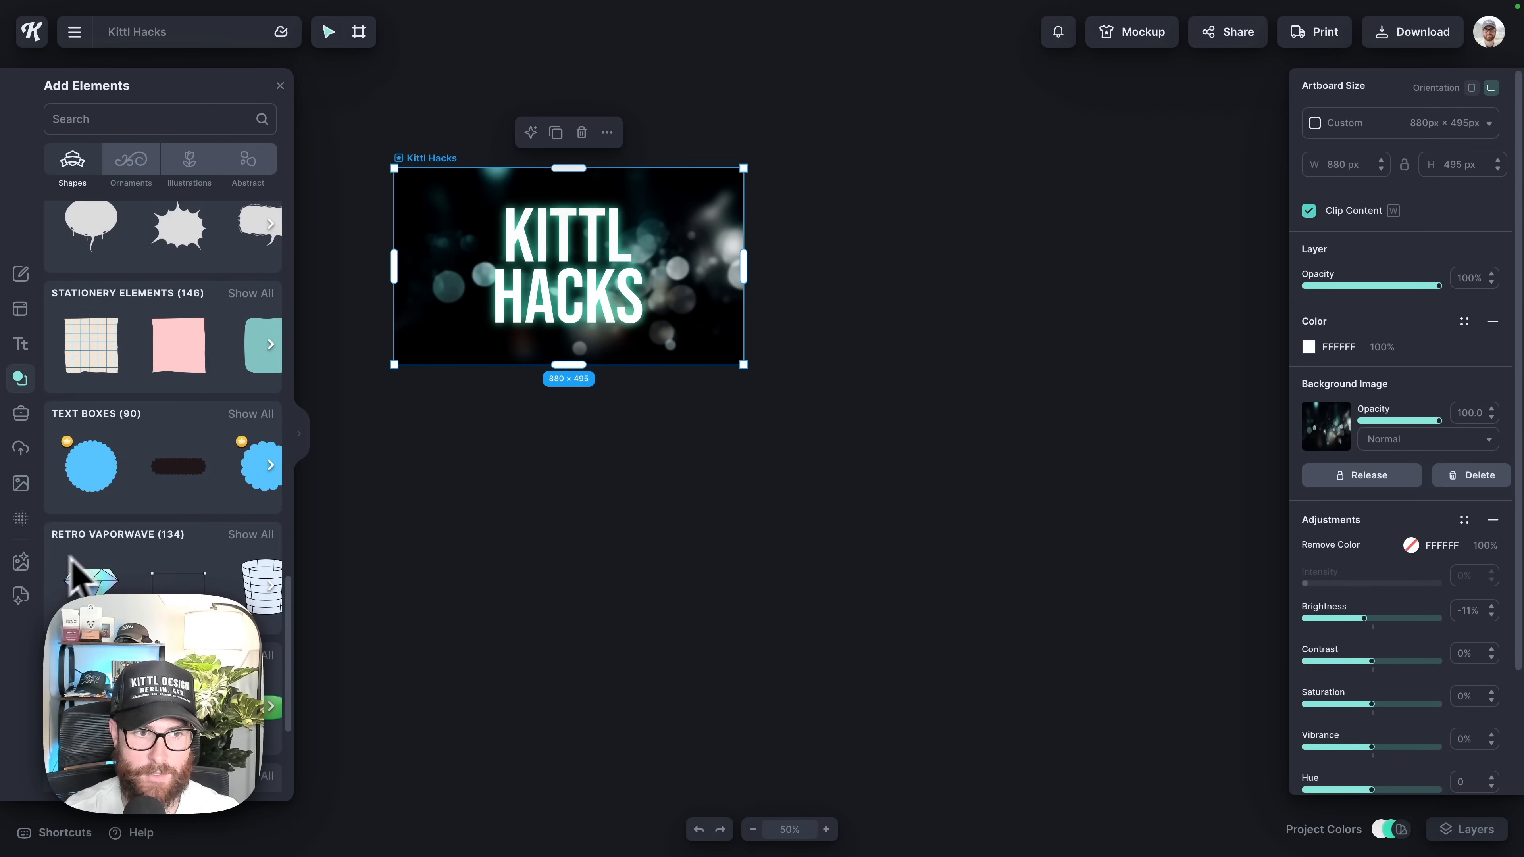
click(21, 564)
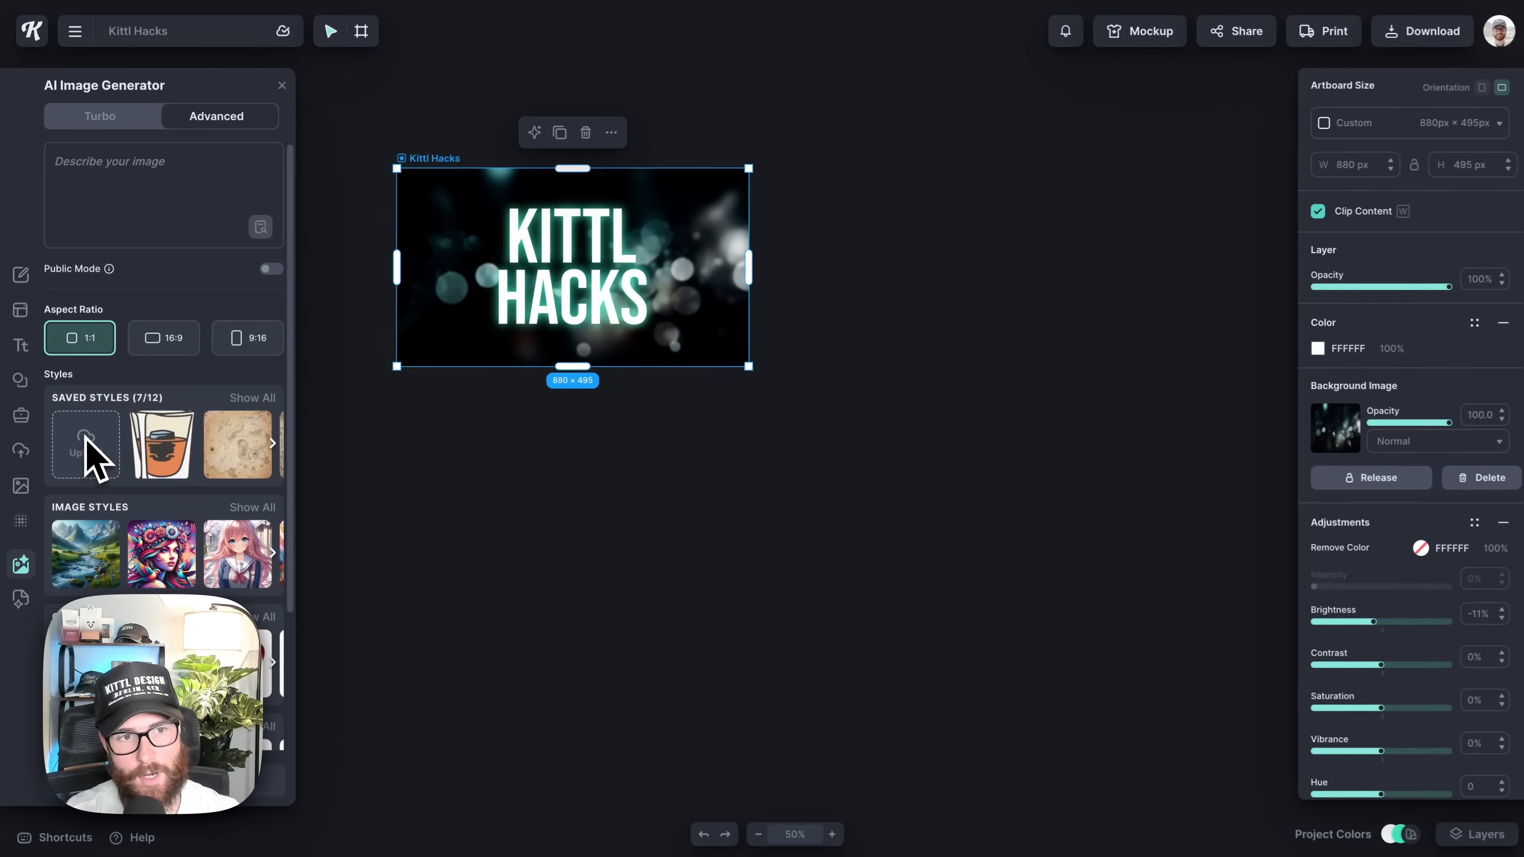
scroll(174, 462, right, 3)
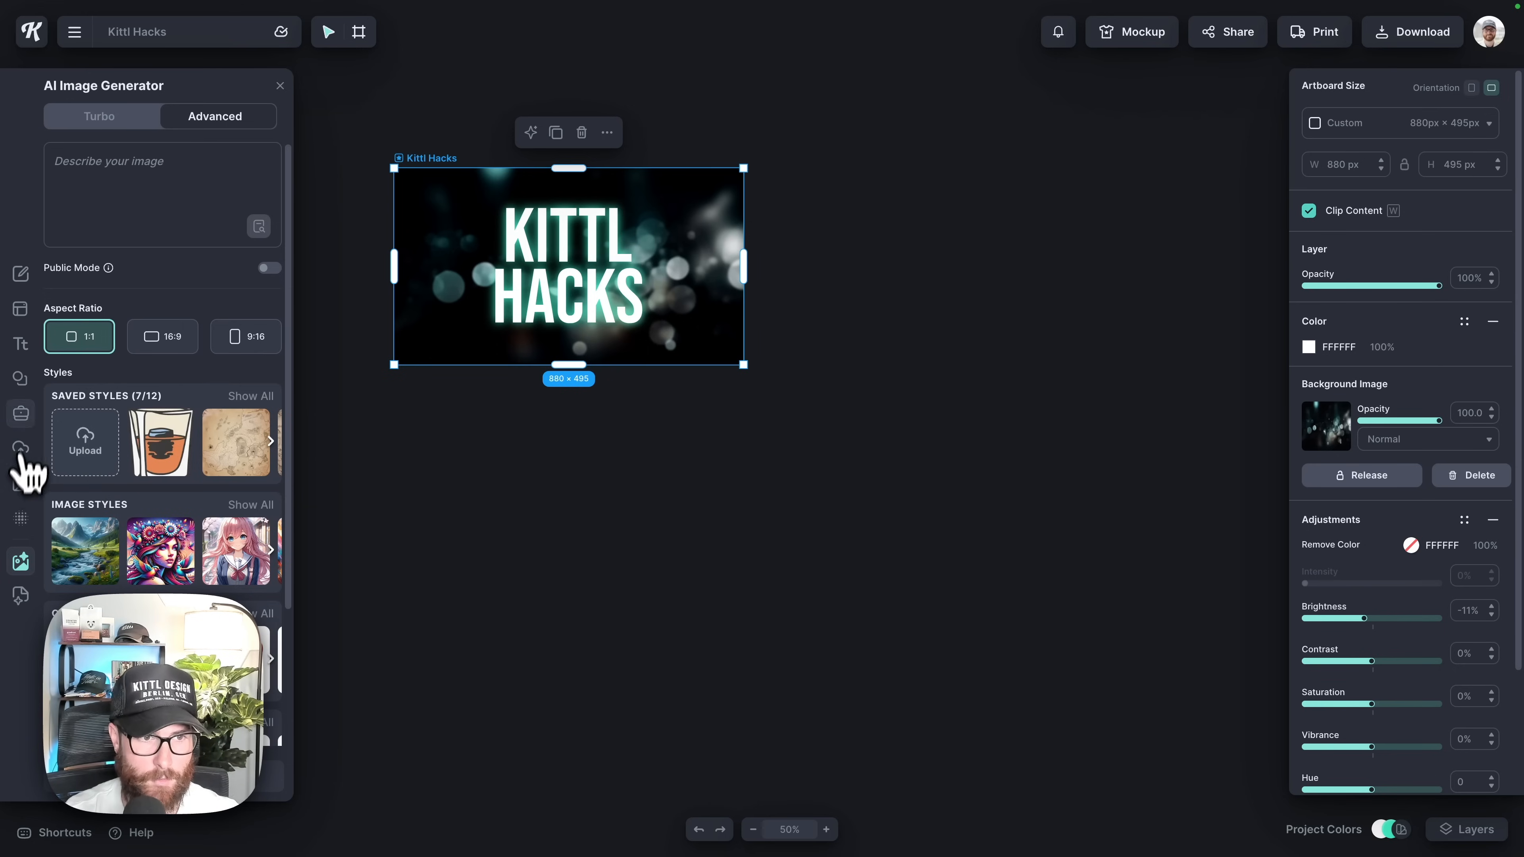
click(19, 380)
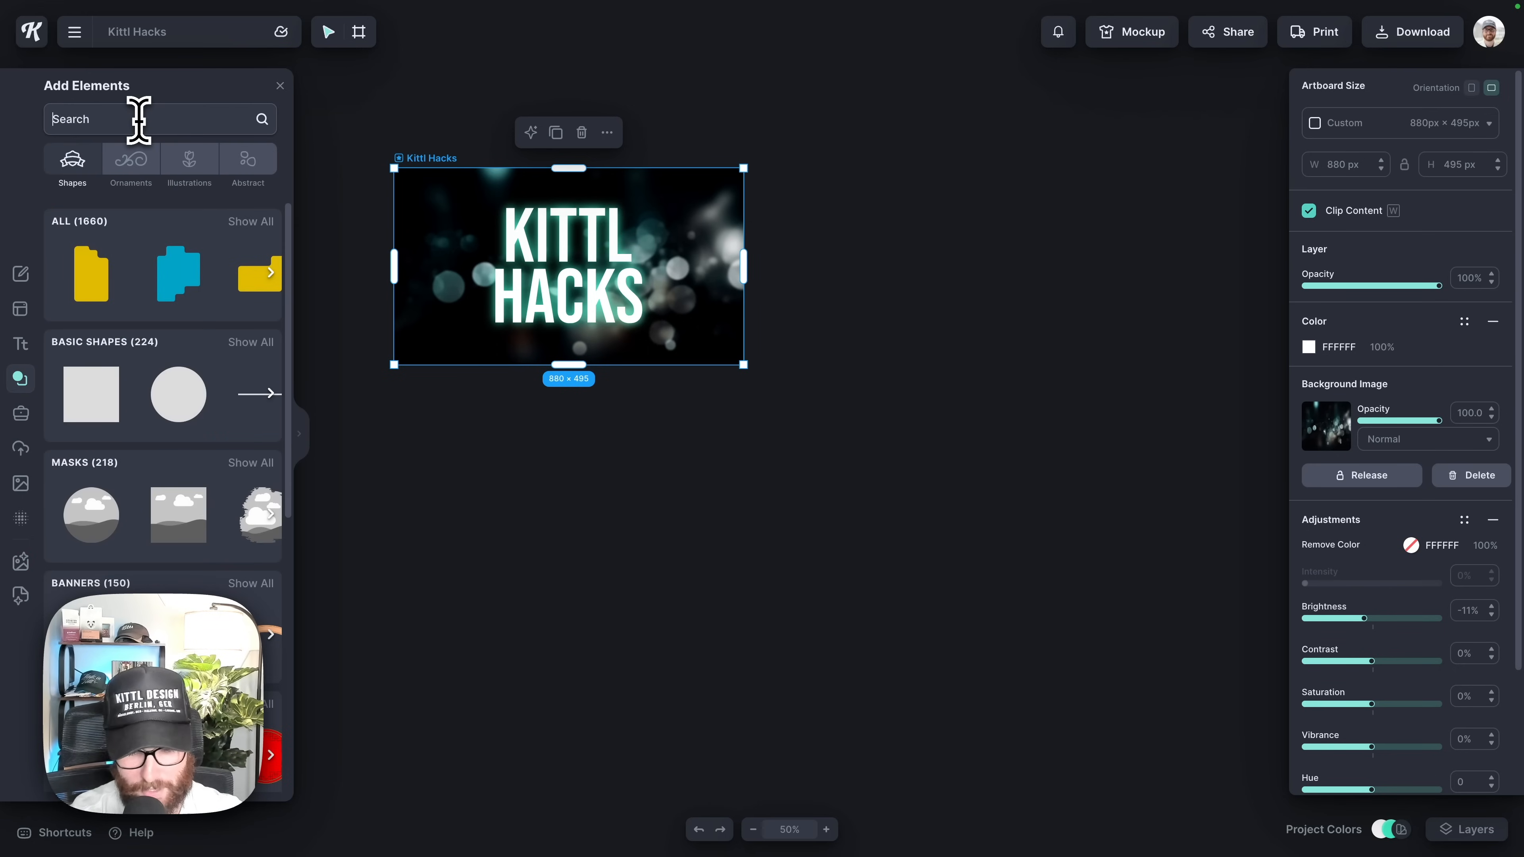
scroll(183, 549, down, 12)
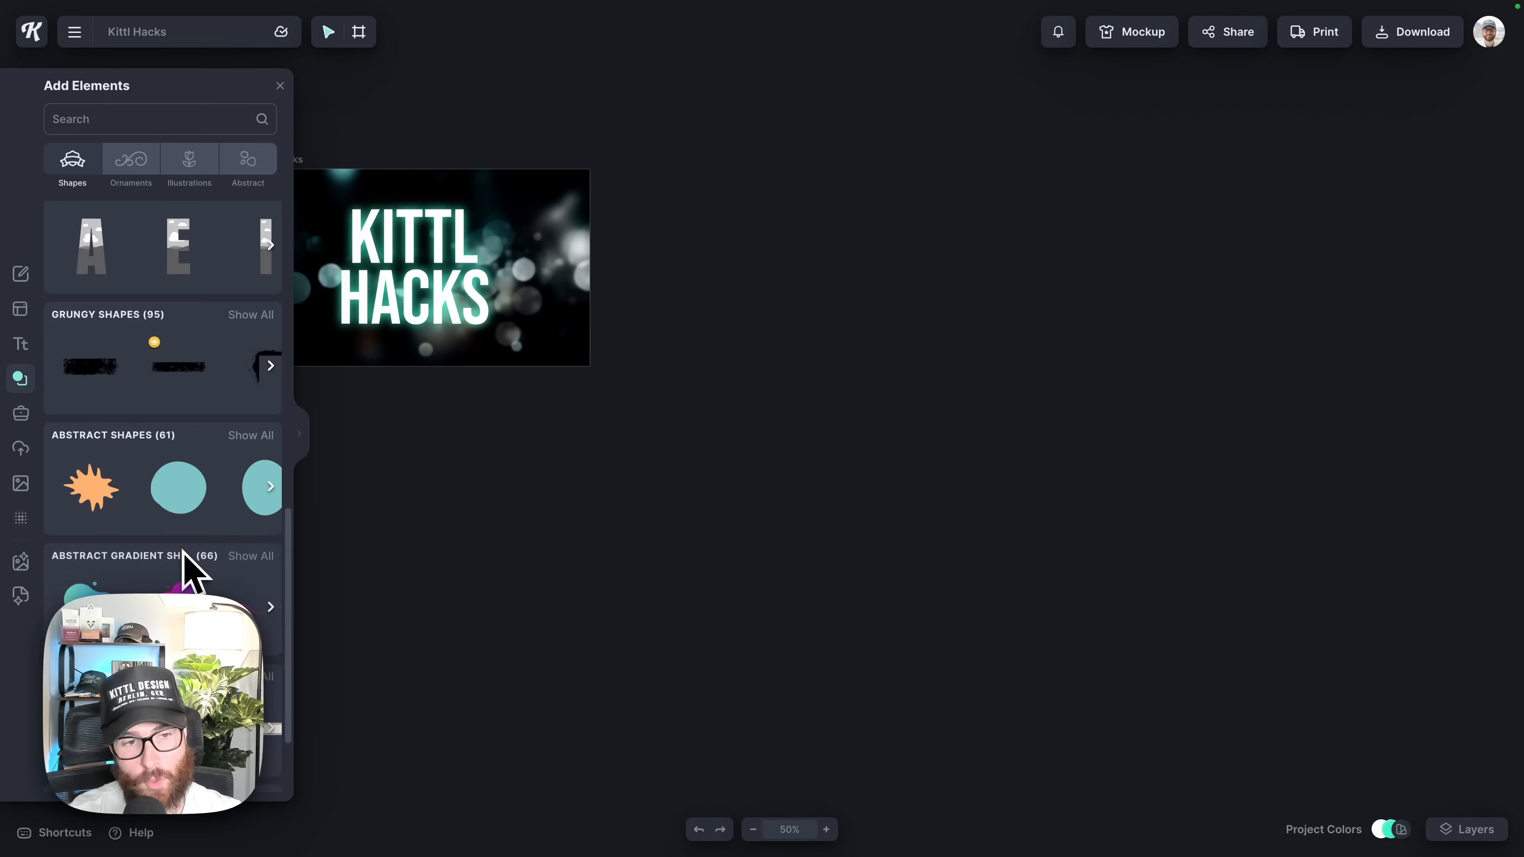
scroll(181, 549, up, 14)
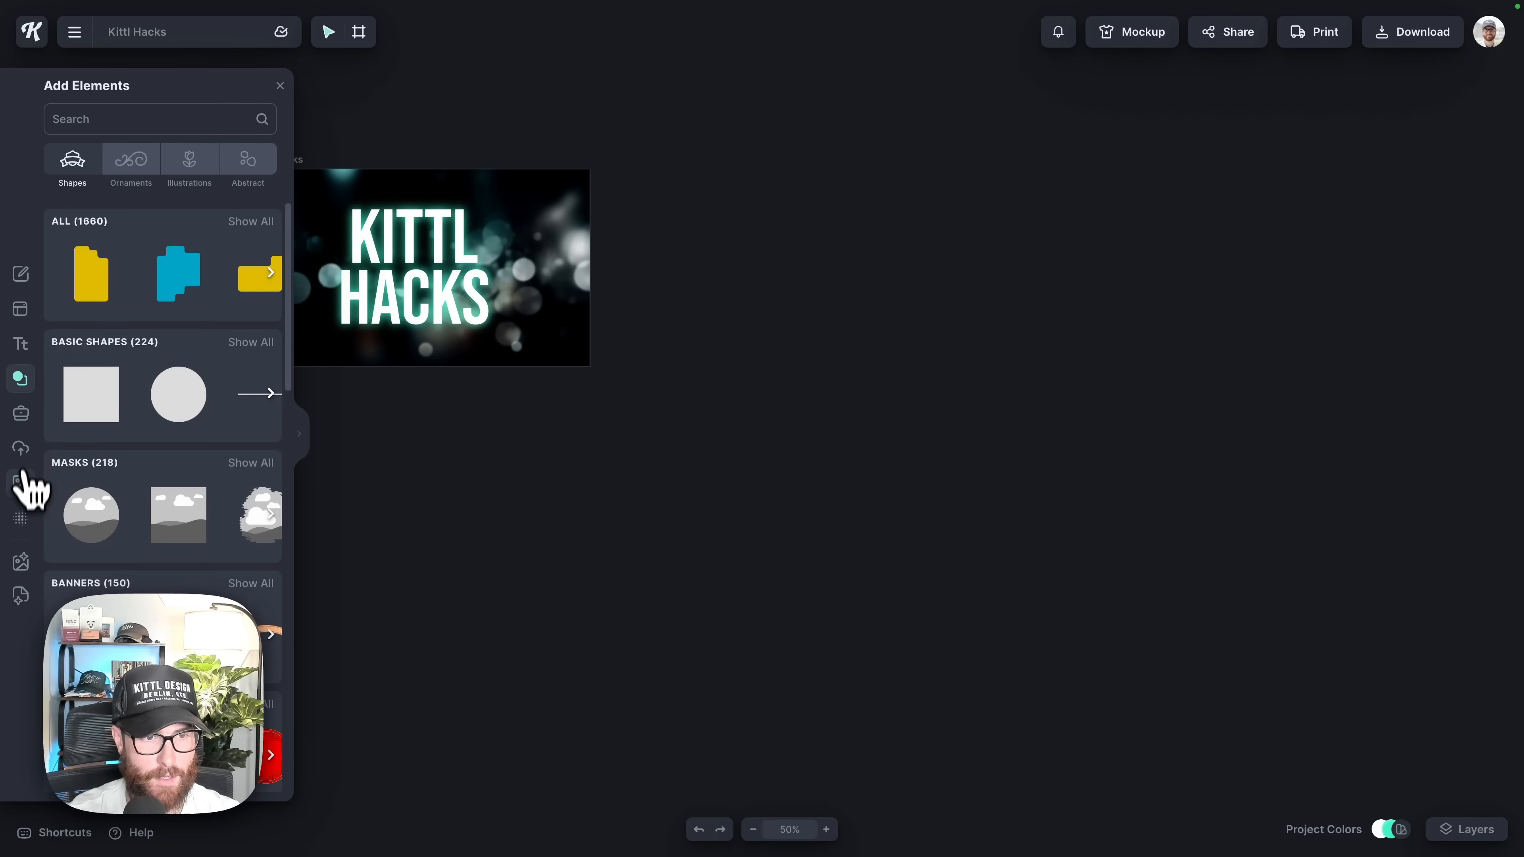
Search the photos for "waterfall" and add the autumn-coloured waterfall photo to the canvas, enlarged beside the artboard.
click(21, 483)
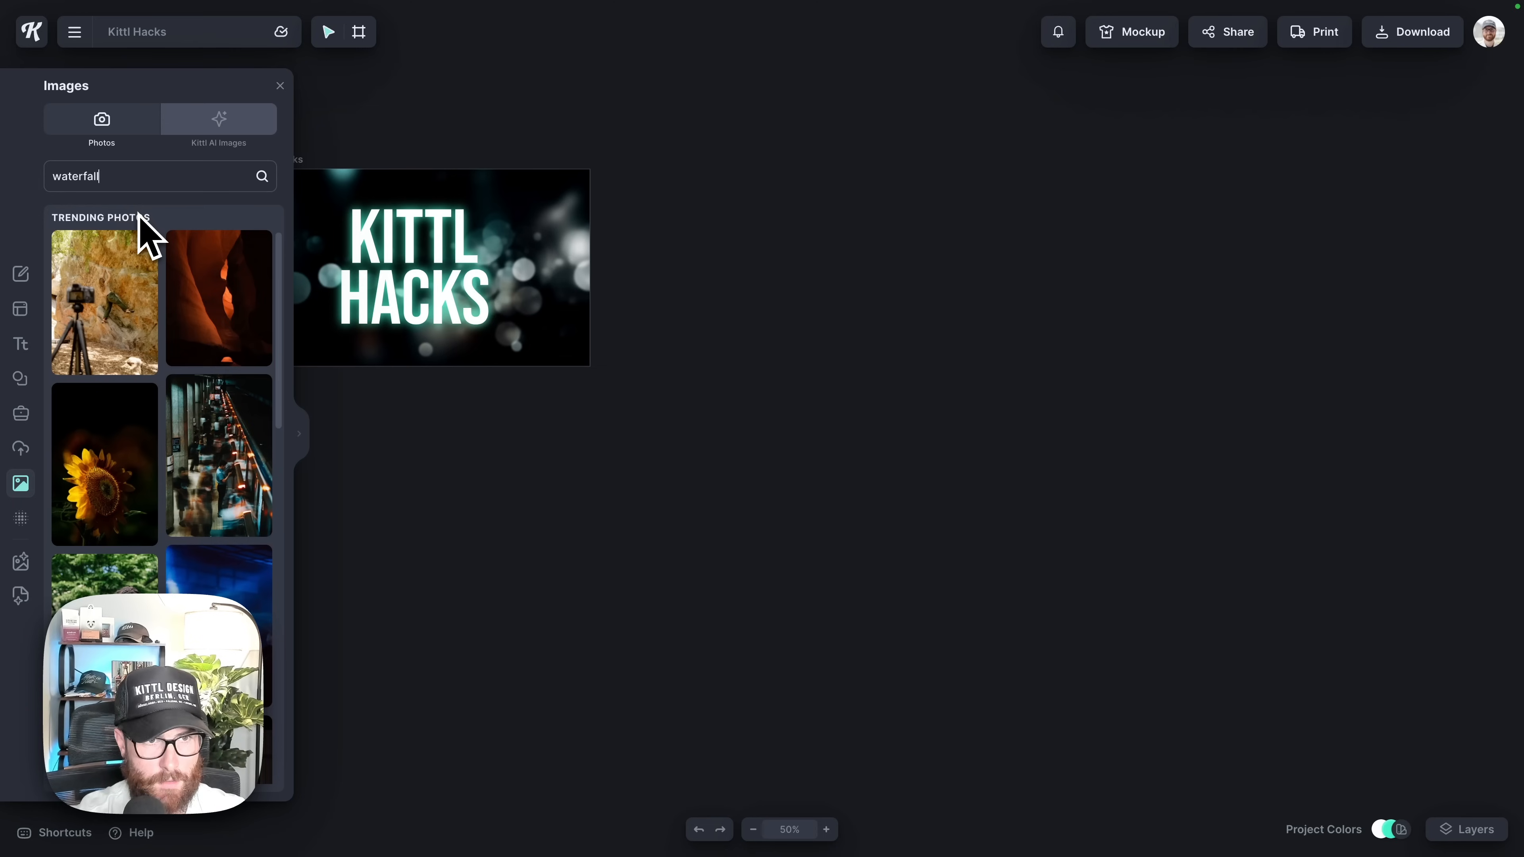
key(Return)
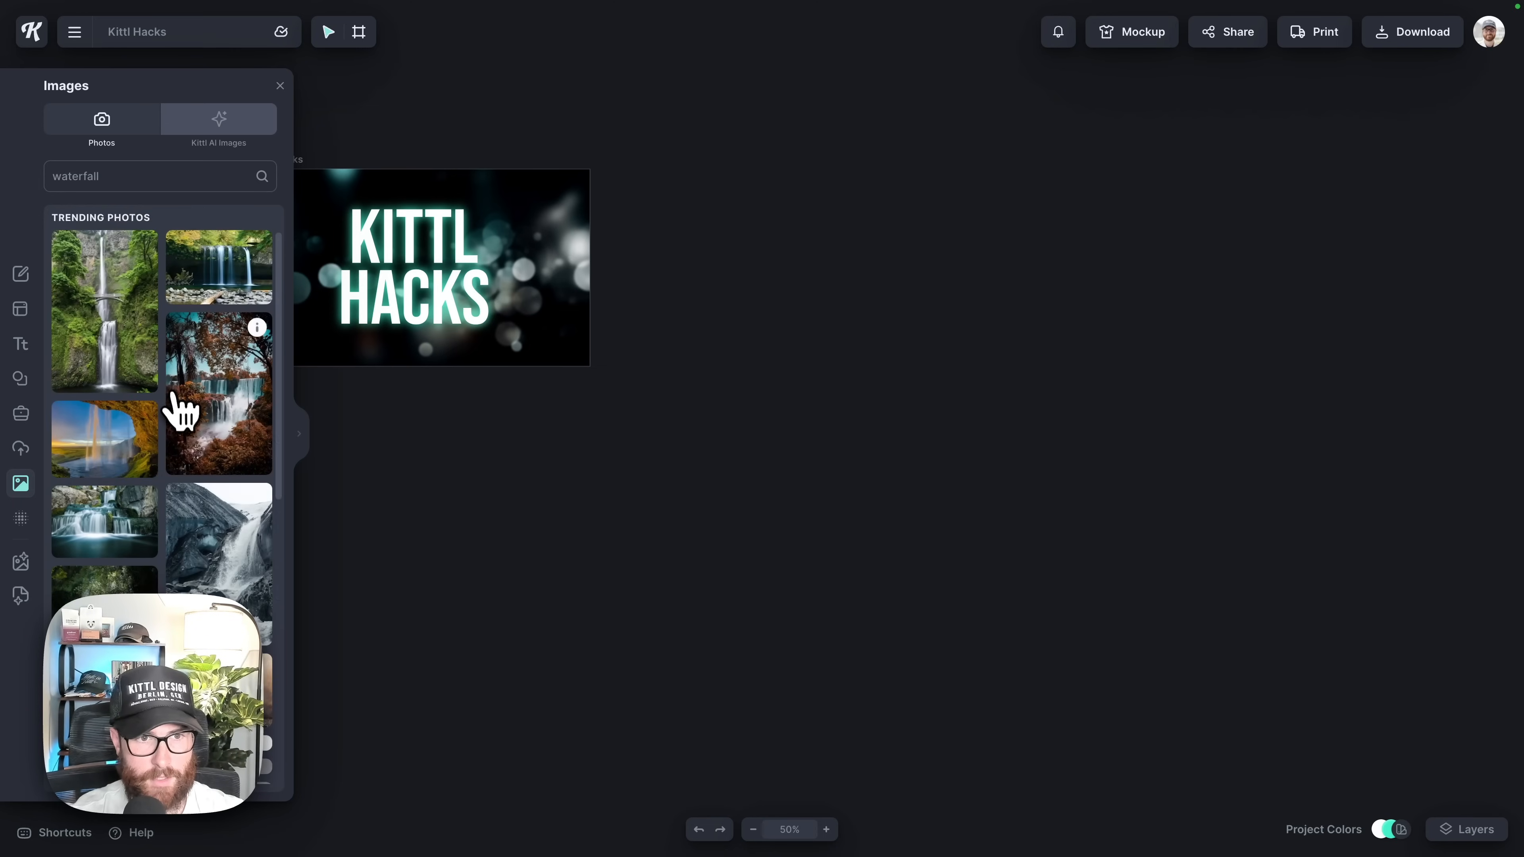
click(180, 443)
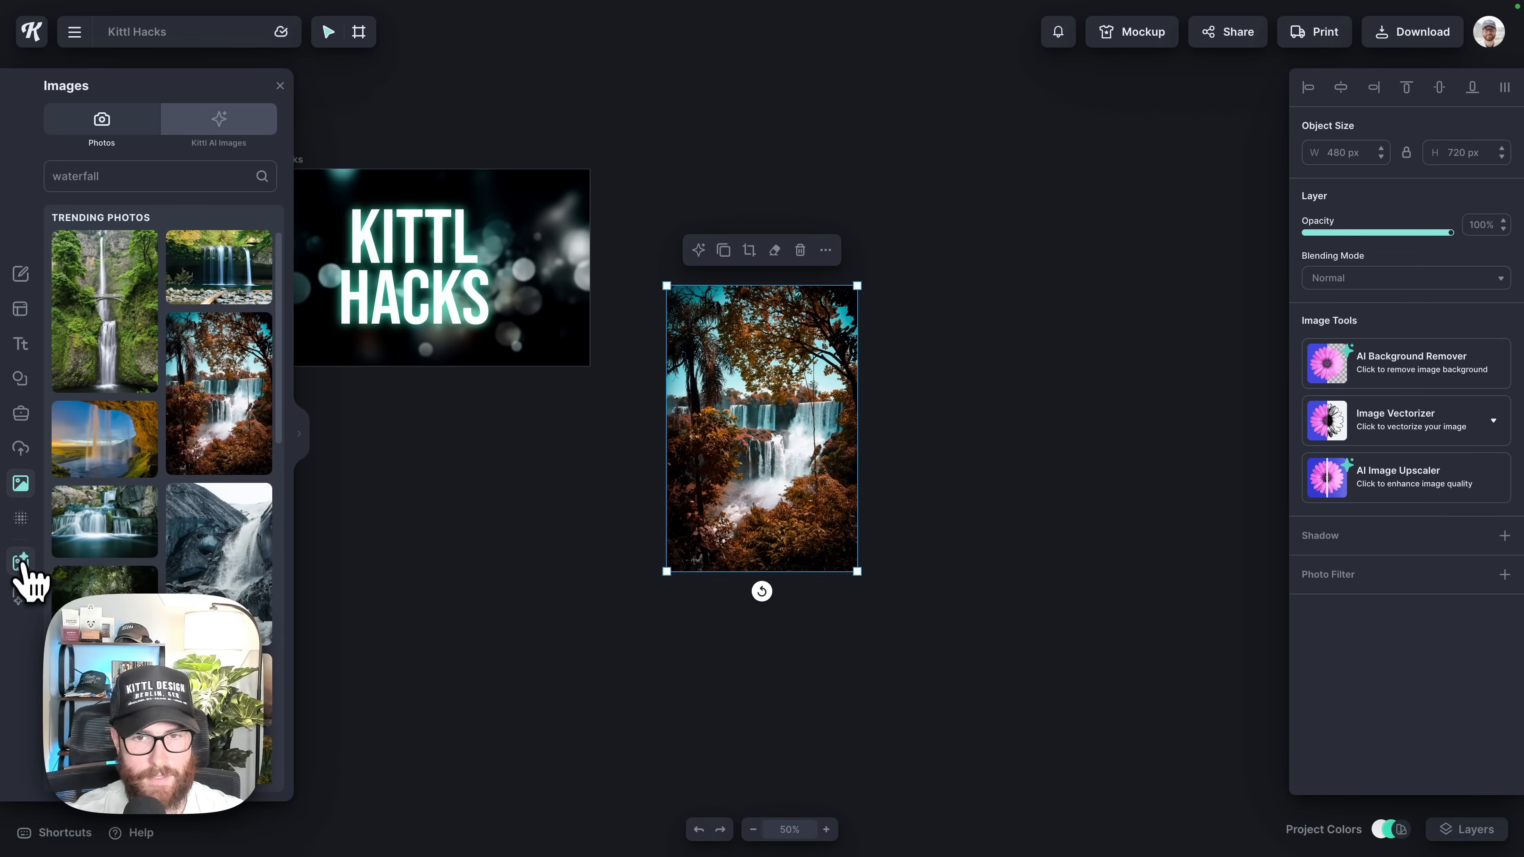
drag(858, 571, 912, 657)
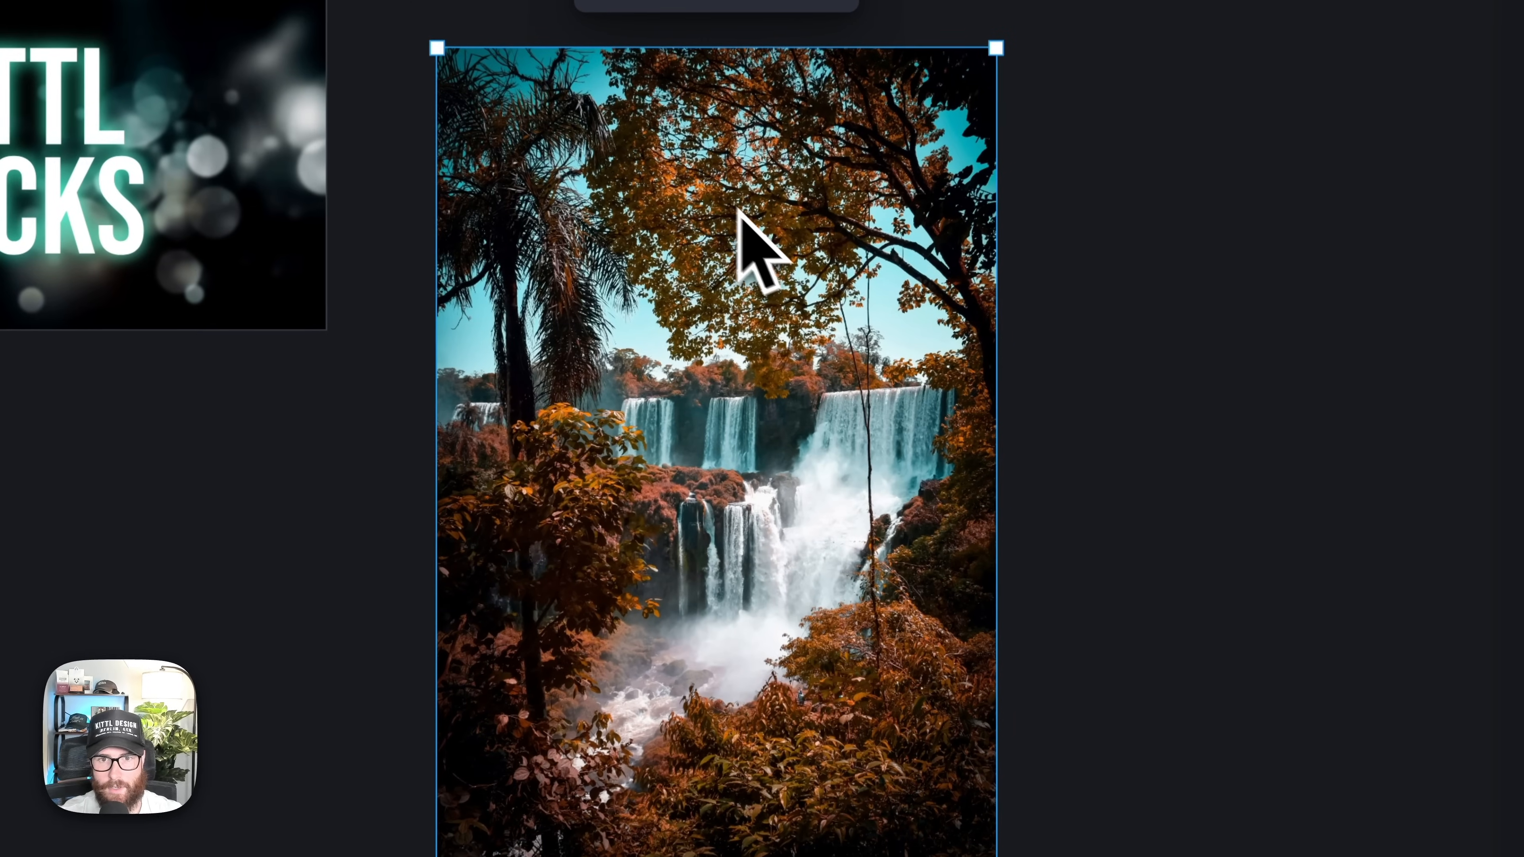
Save the waterfall photo as an image generation style and use it to generate "a fantasy forest with a castle in the background".
right_click(757, 222)
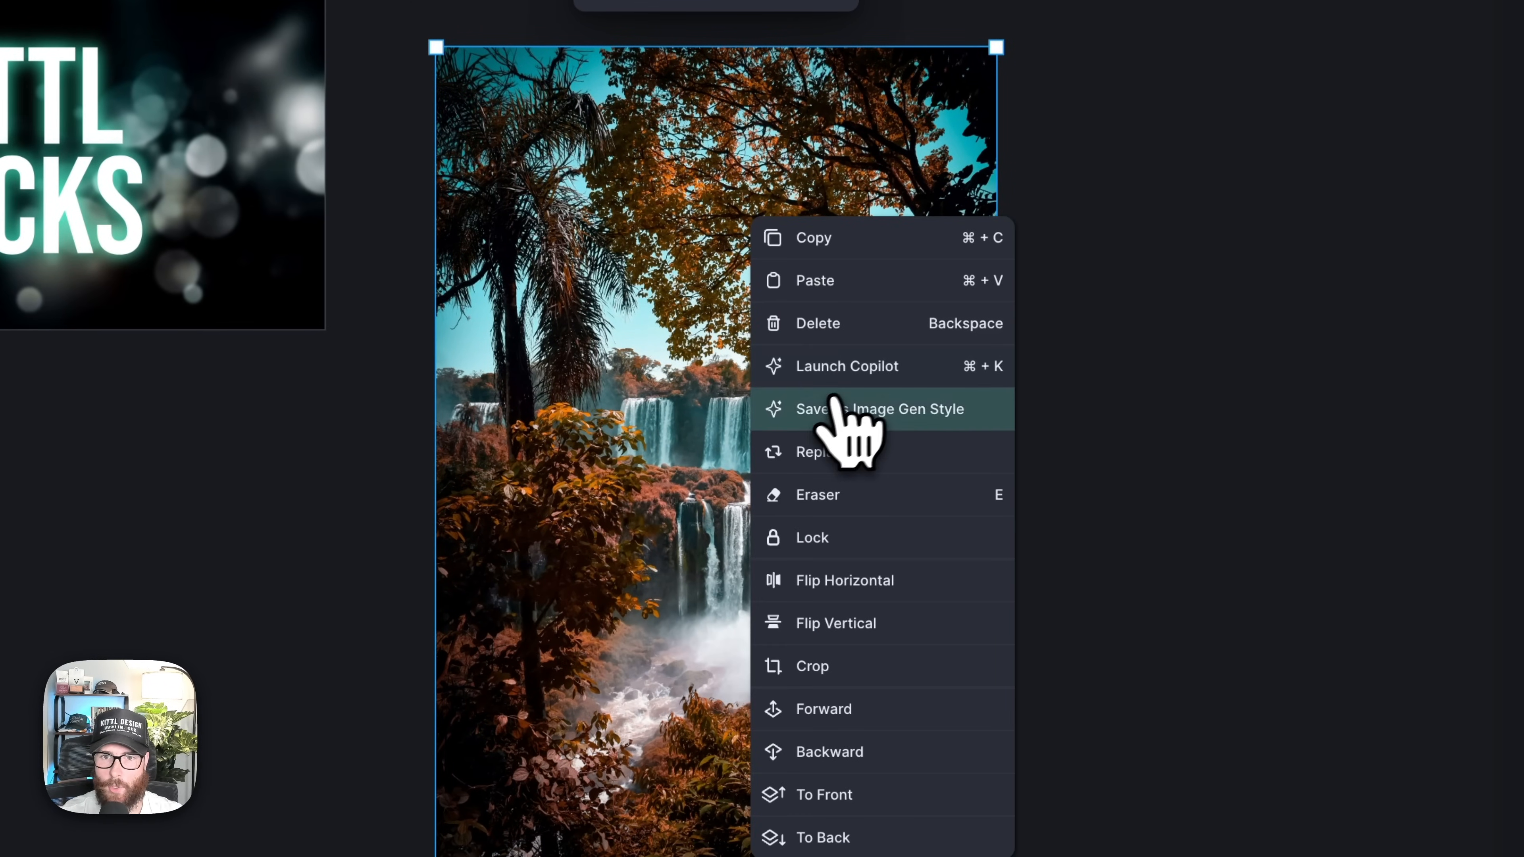
click(853, 414)
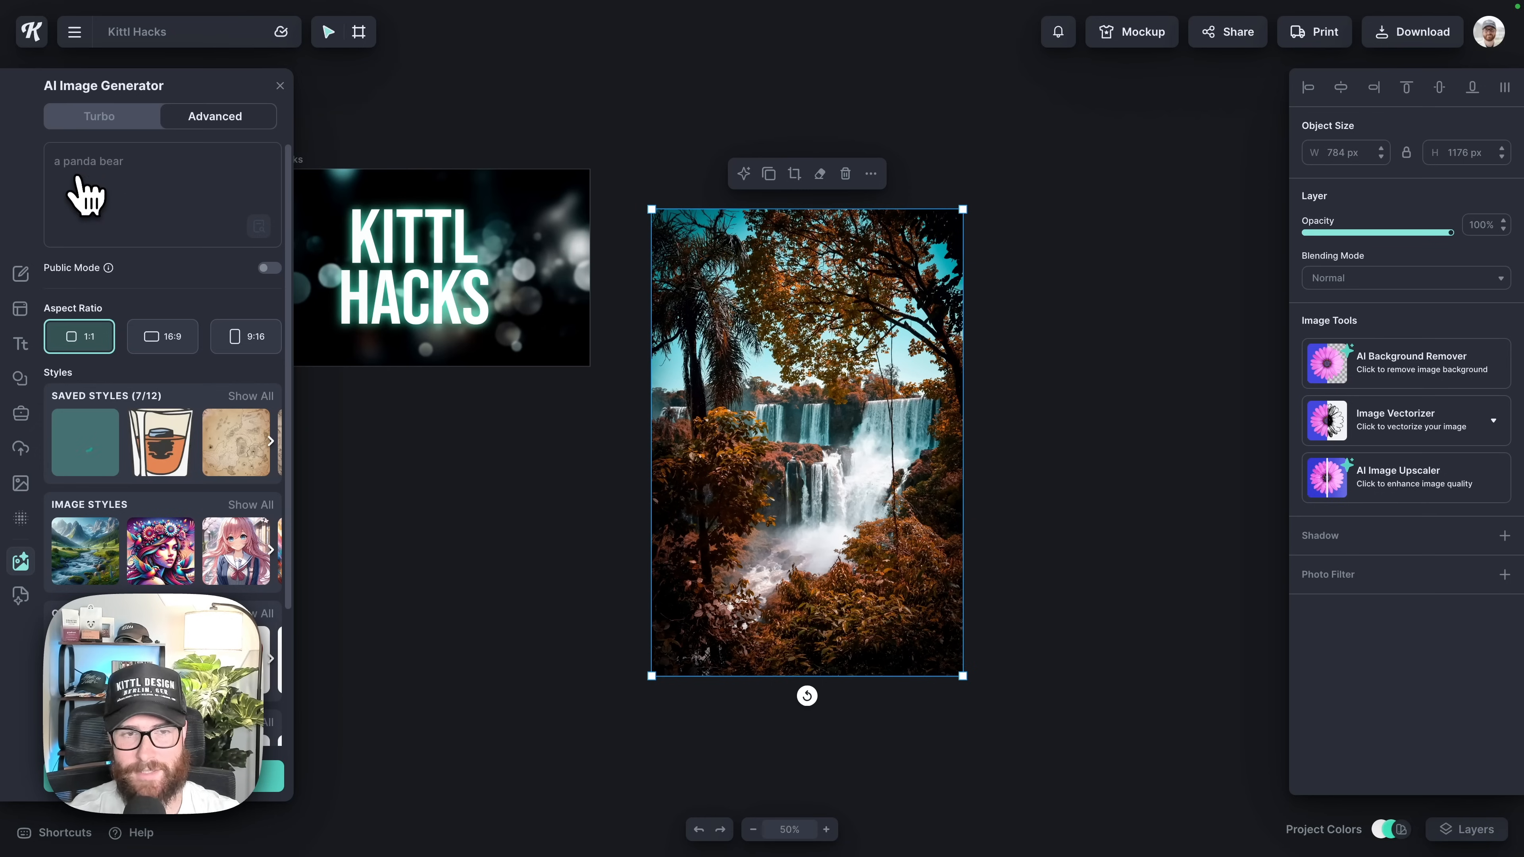
triple_click(148, 199)
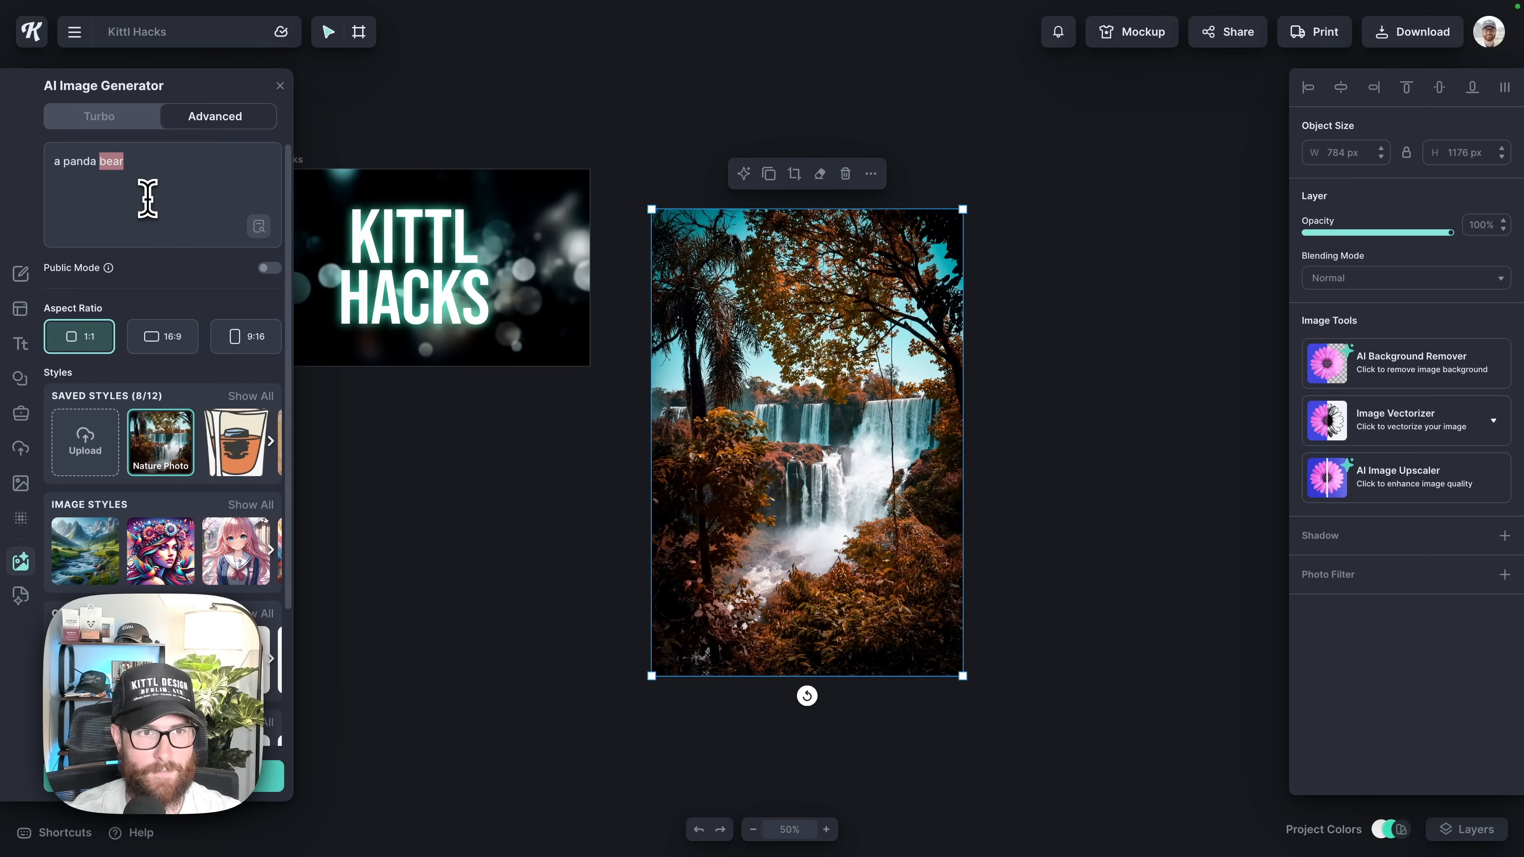
key(BackSpace)
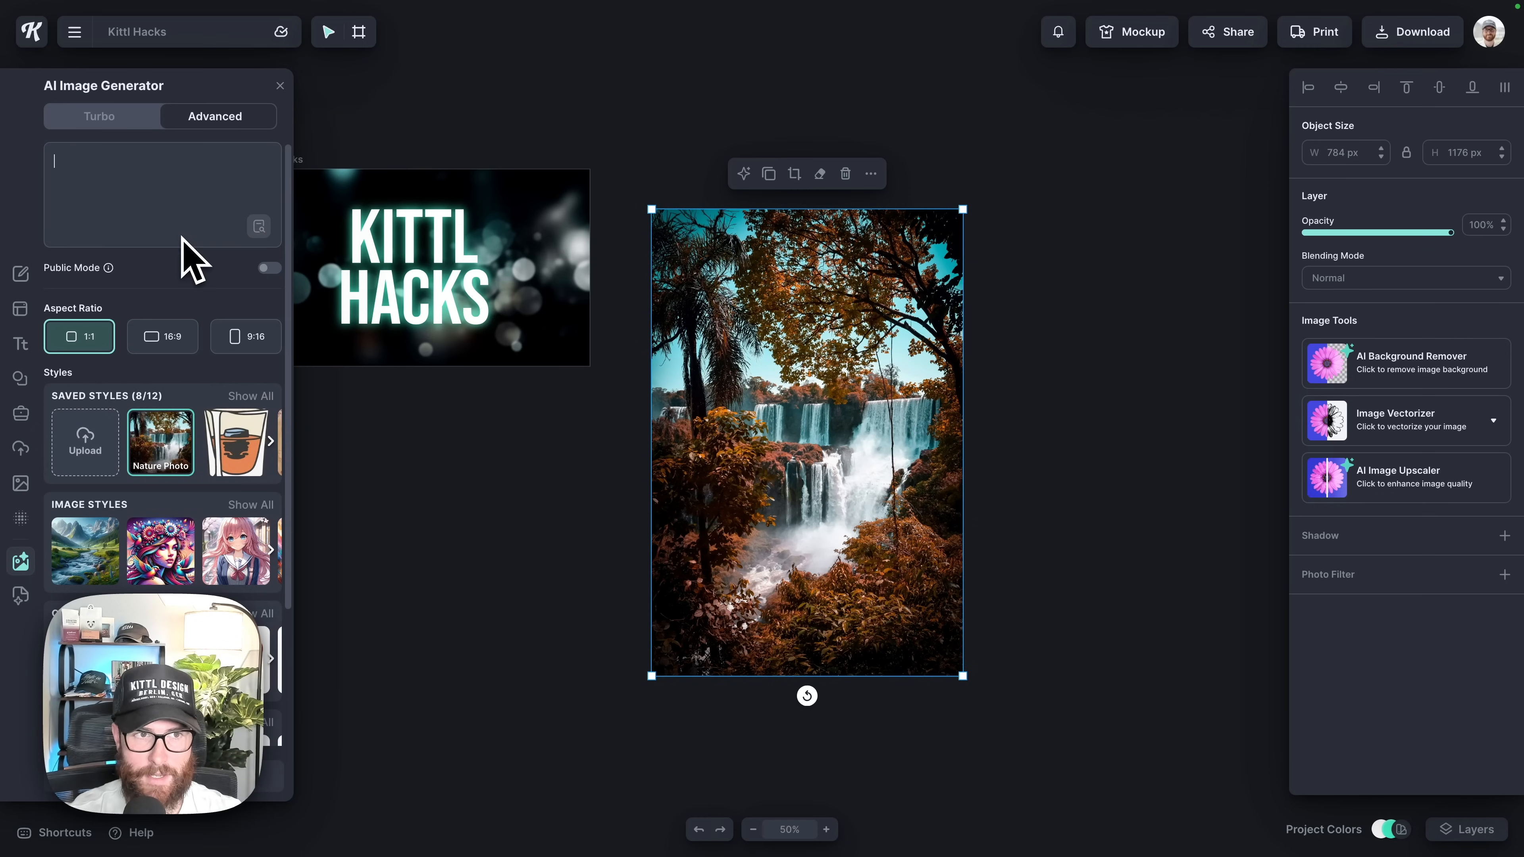
text(a)
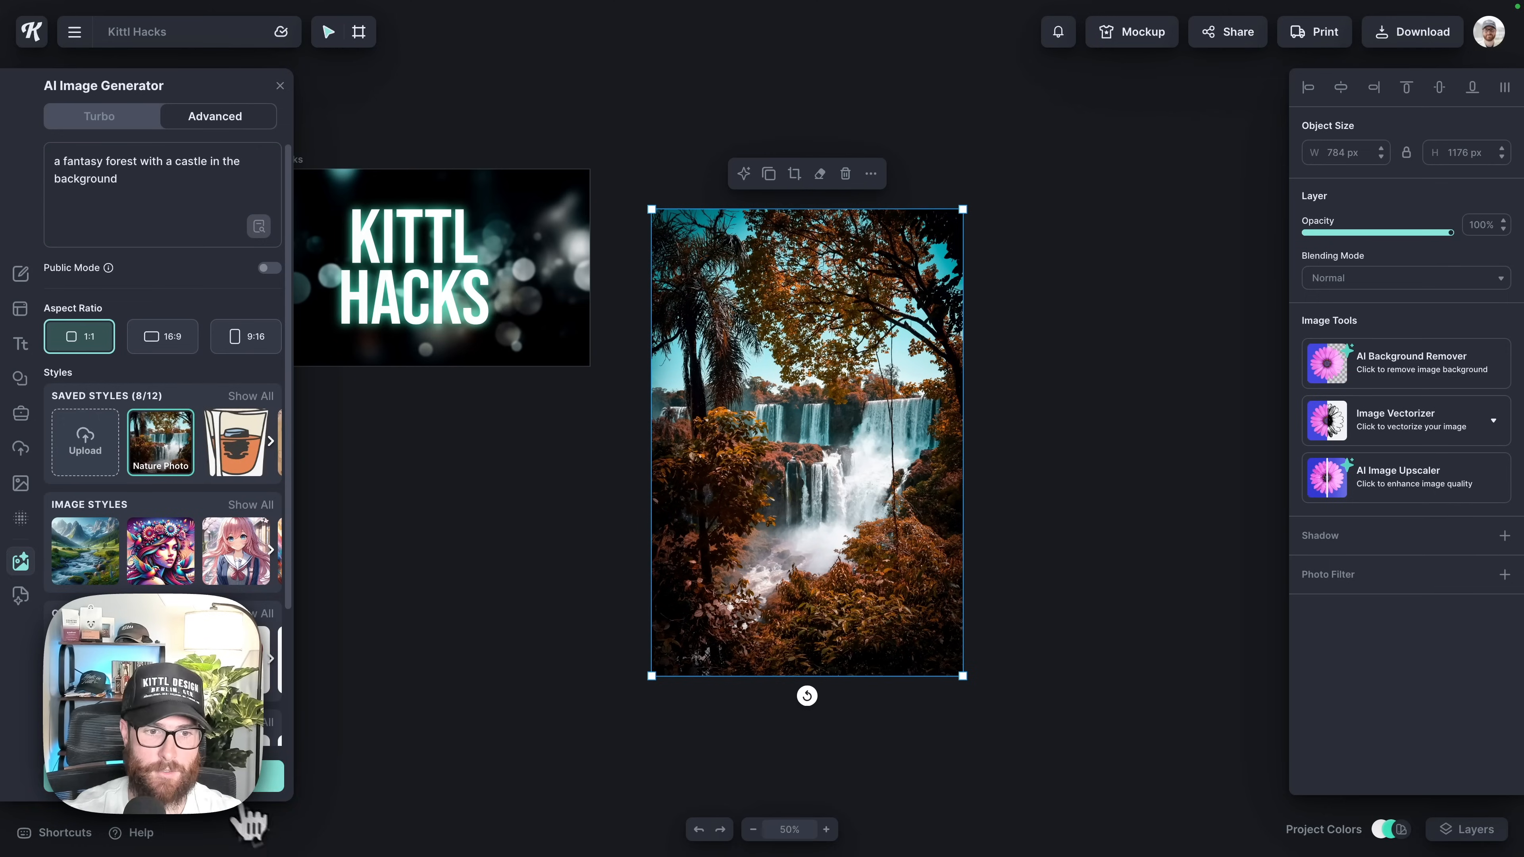
click(264, 776)
Delete the waterfall photo and enlarge the generated fantasy forest image in its place.
key(Delete)
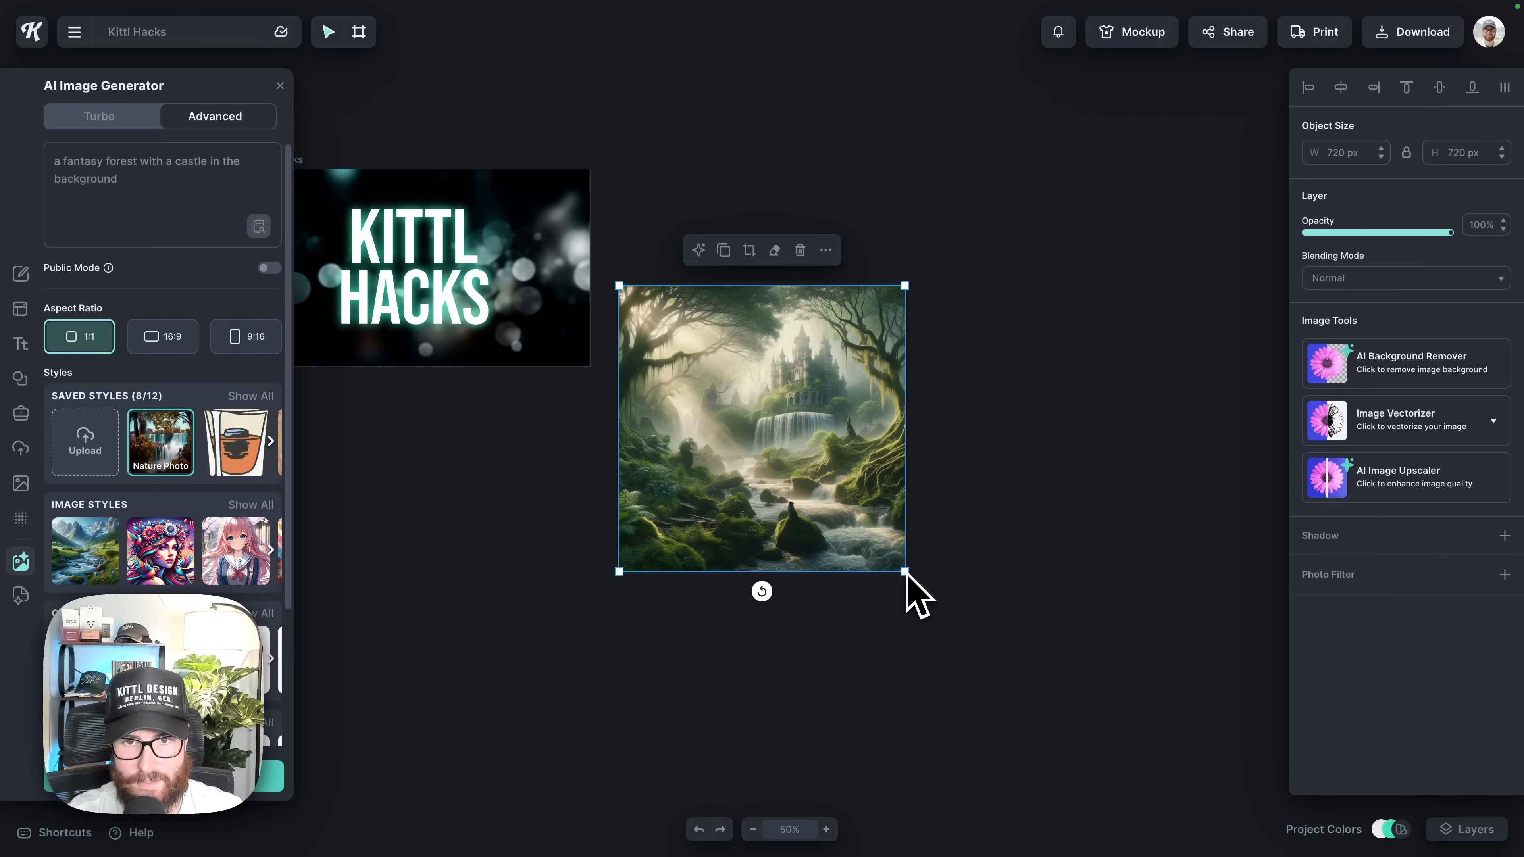
drag(906, 574, 955, 647)
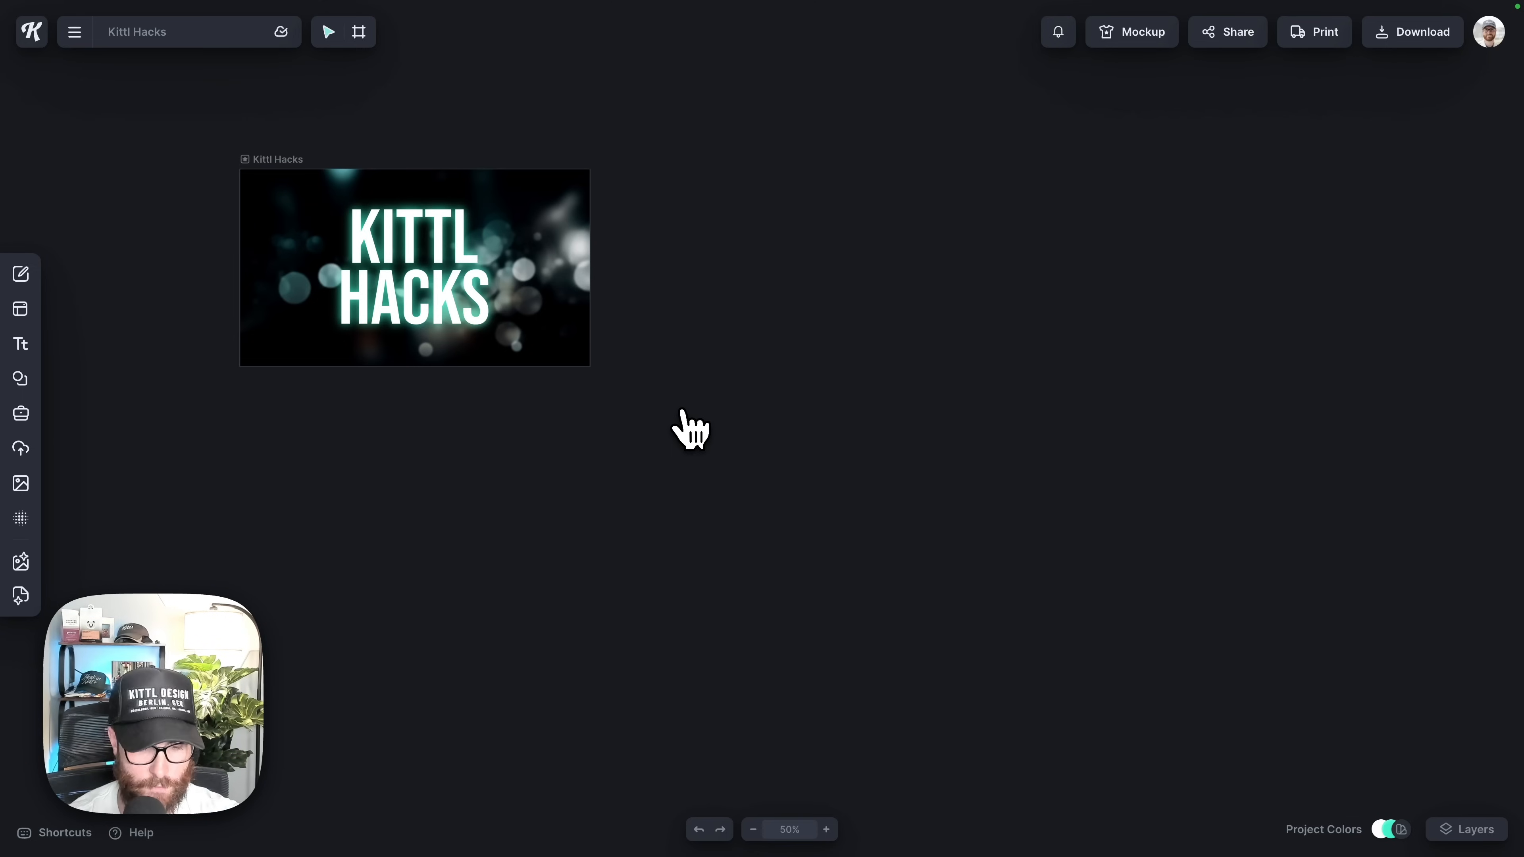
Fit the Kittl Hacks artboard in the view, zoom far out on the canvas, and fit the artboard again.
key(shift+1)
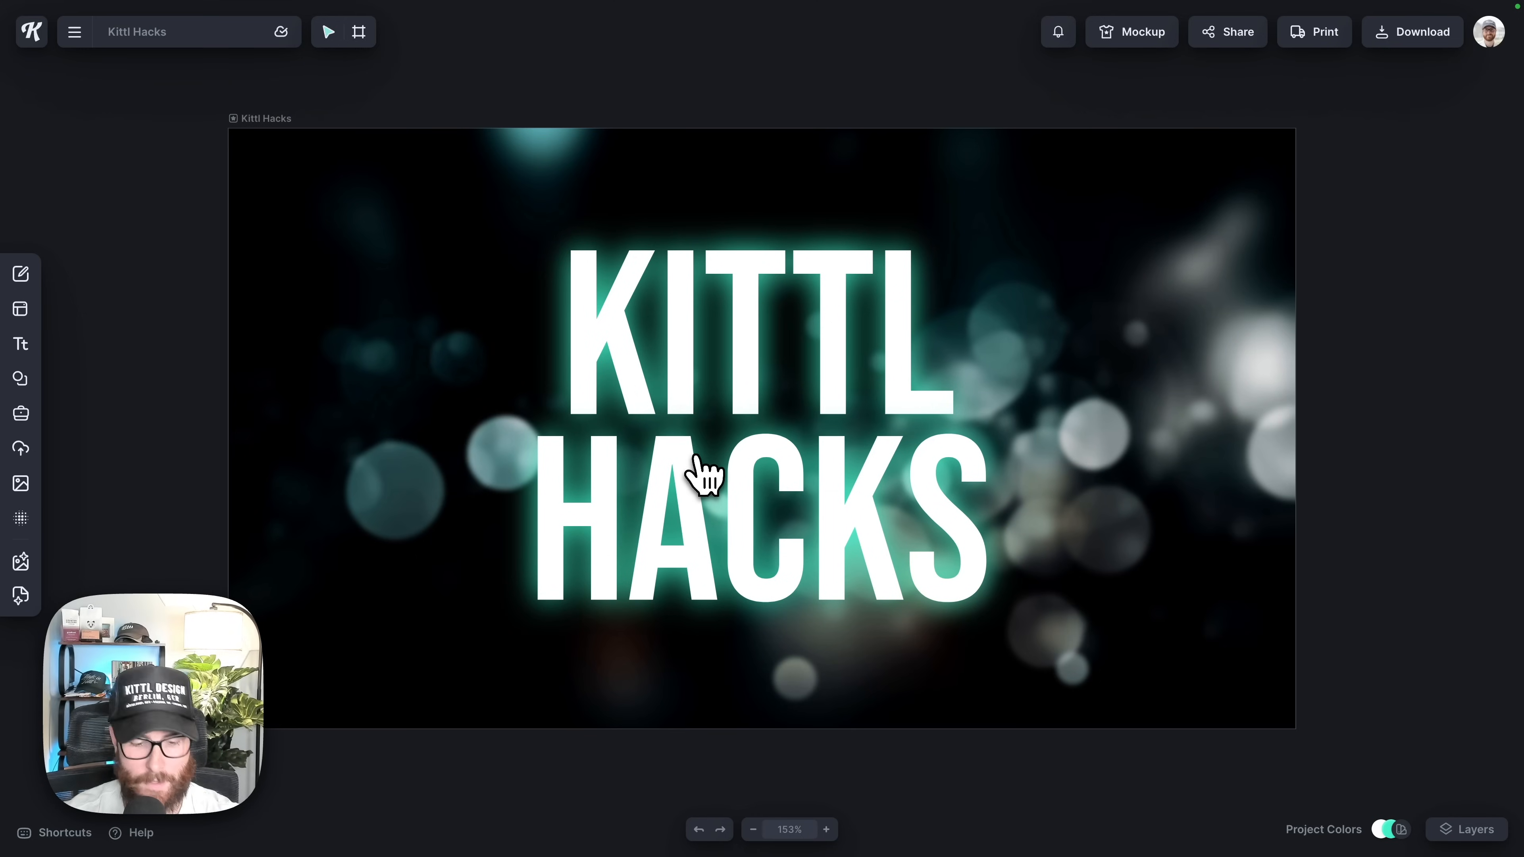
scroll(704, 474, up, 8)
scroll(704, 474, down, 10)
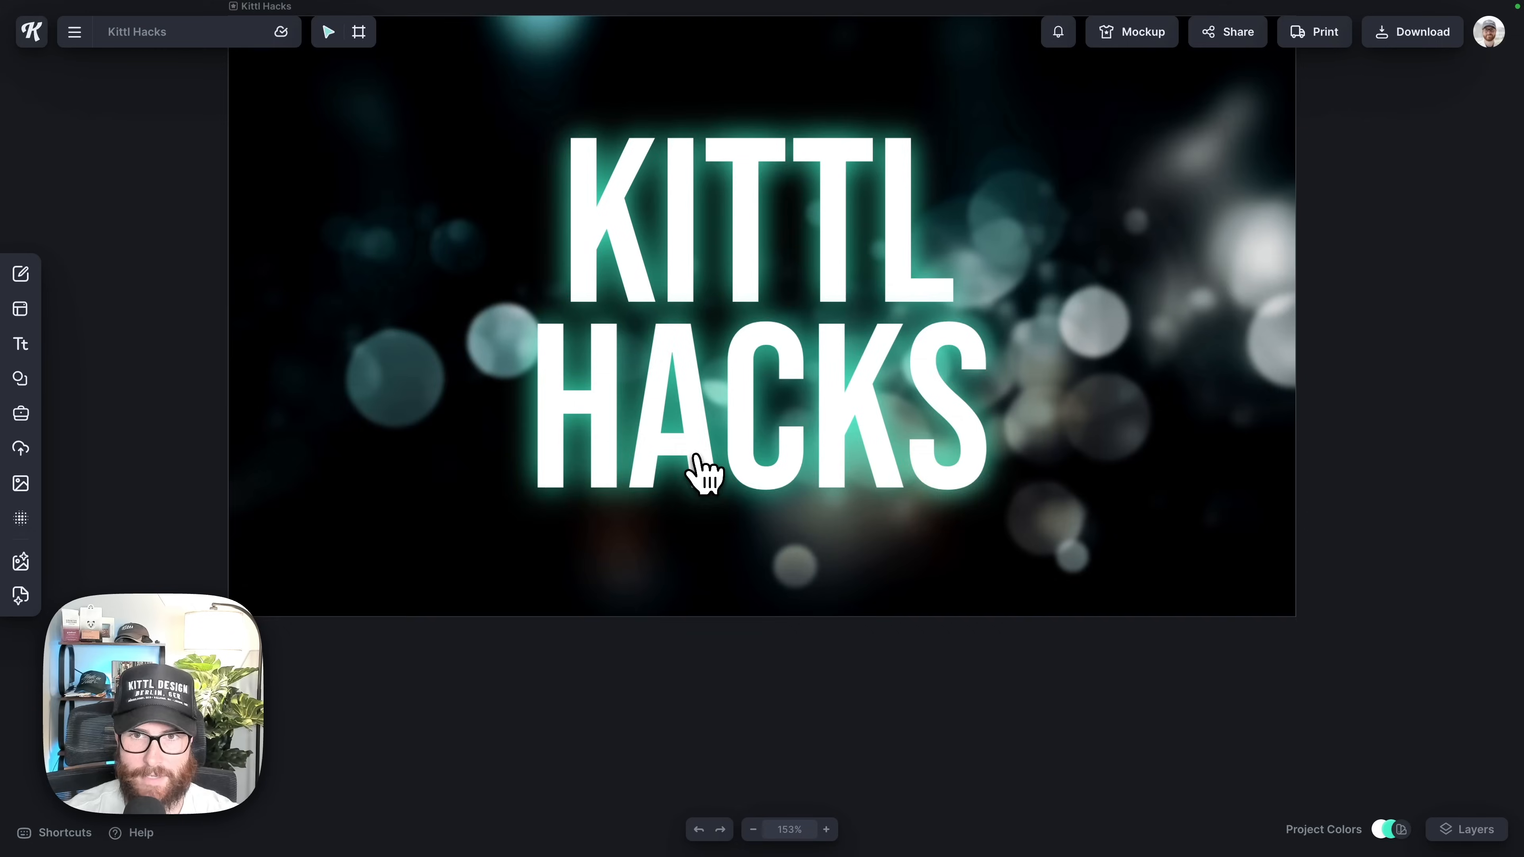
scroll(696, 456, down, 11)
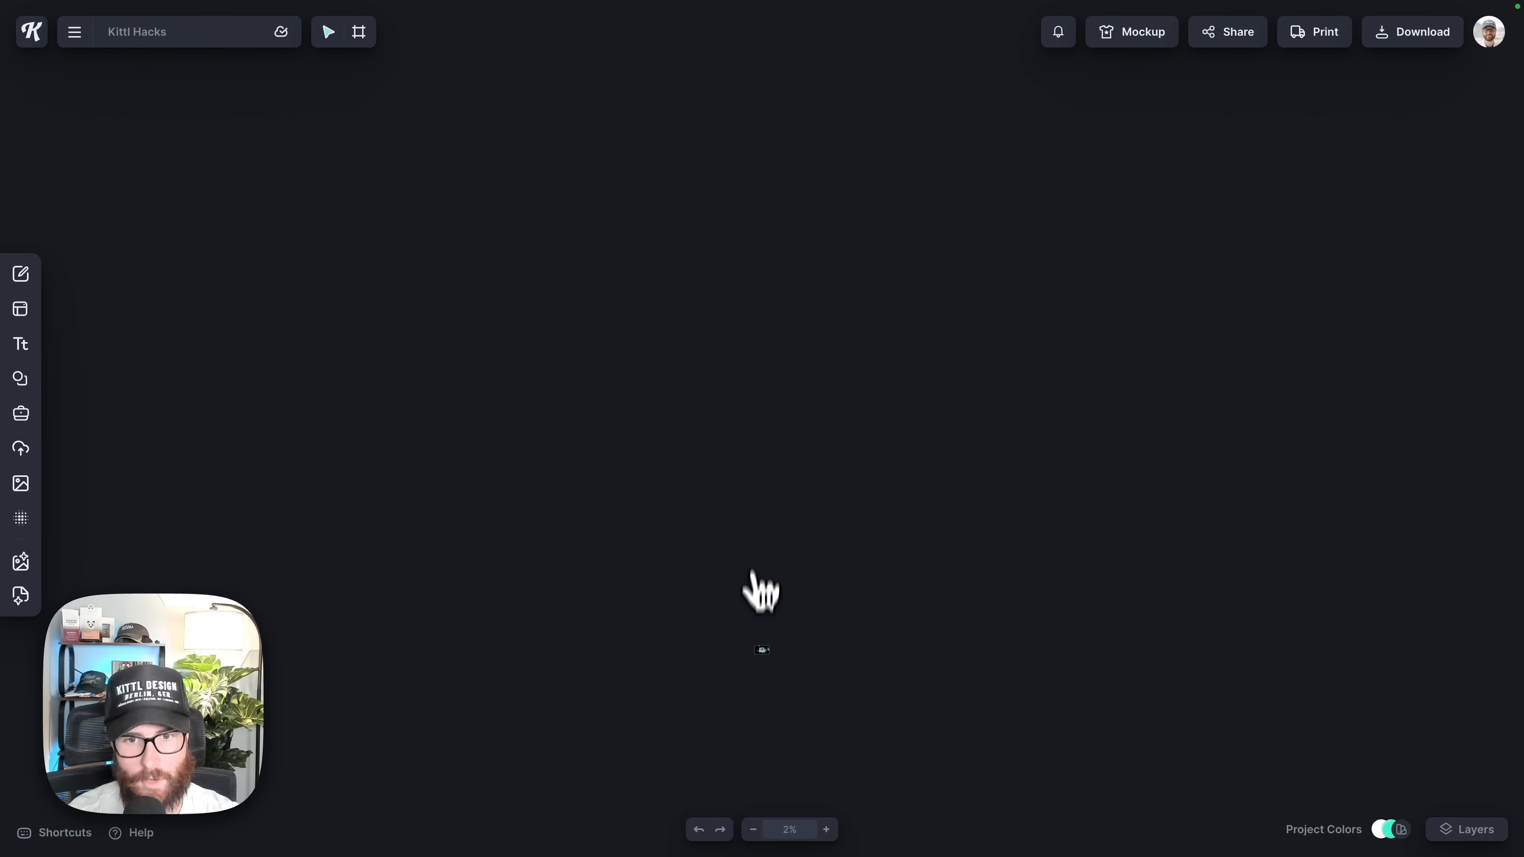
key(shift+1)
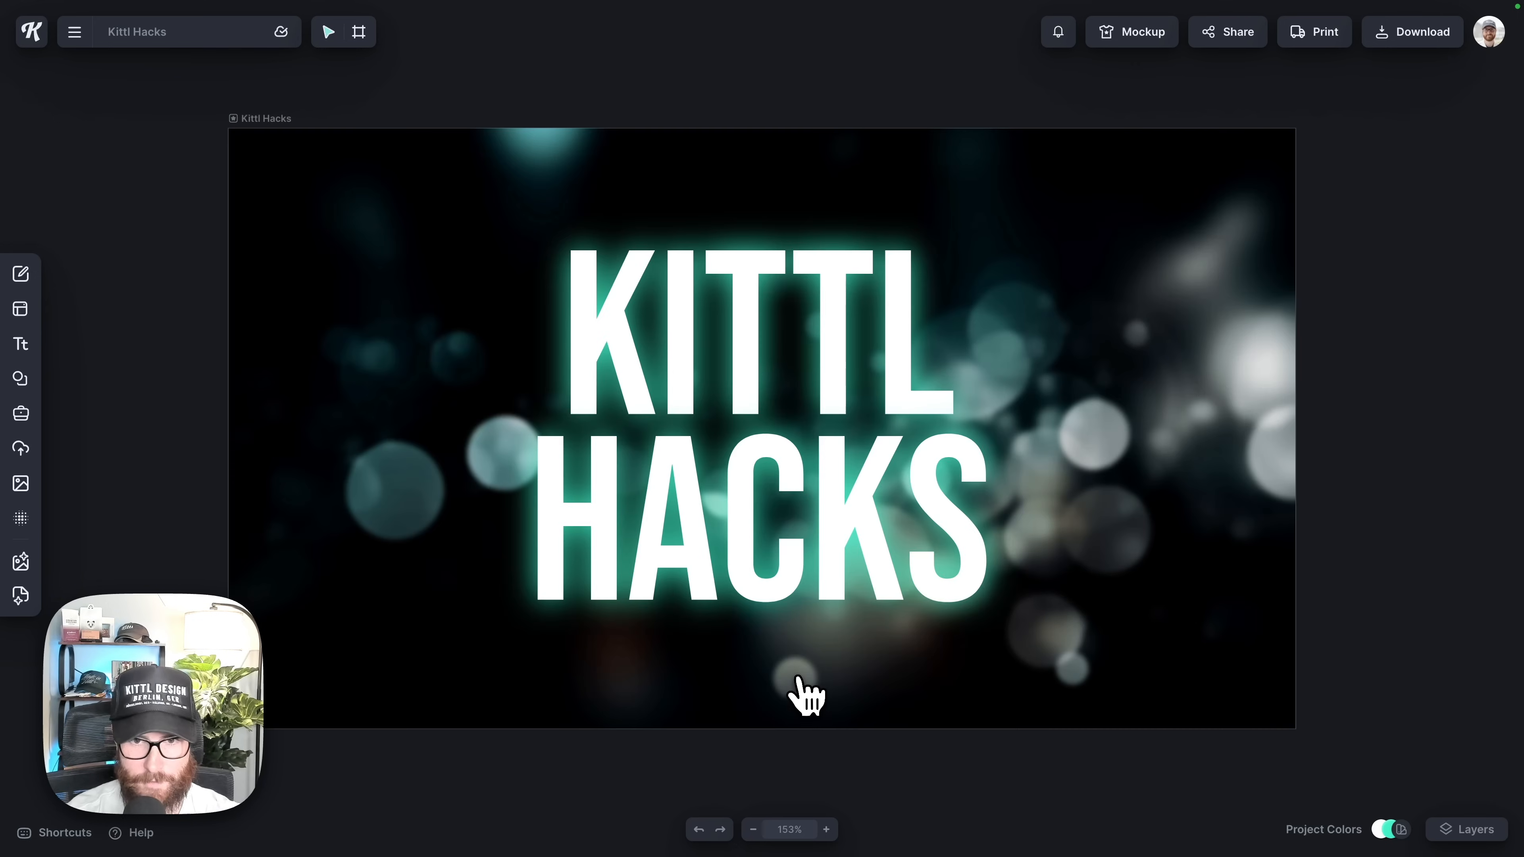
Duplicate the Kittl Hacks artboard once below the original and paste two more copies in a row beside it.
key(minus)
key(minus)
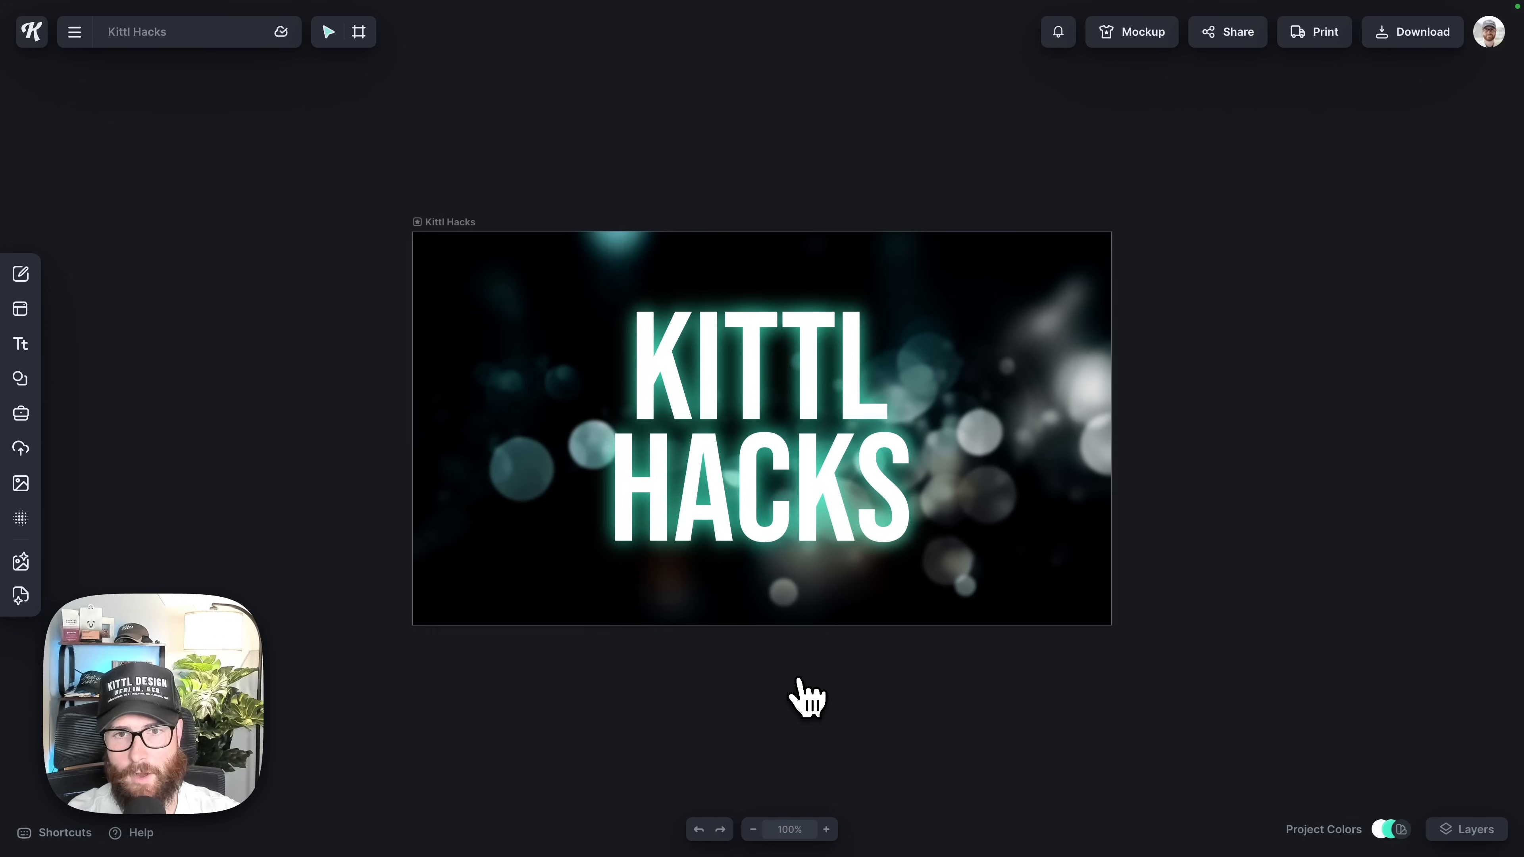
drag(647, 331, 796, 576)
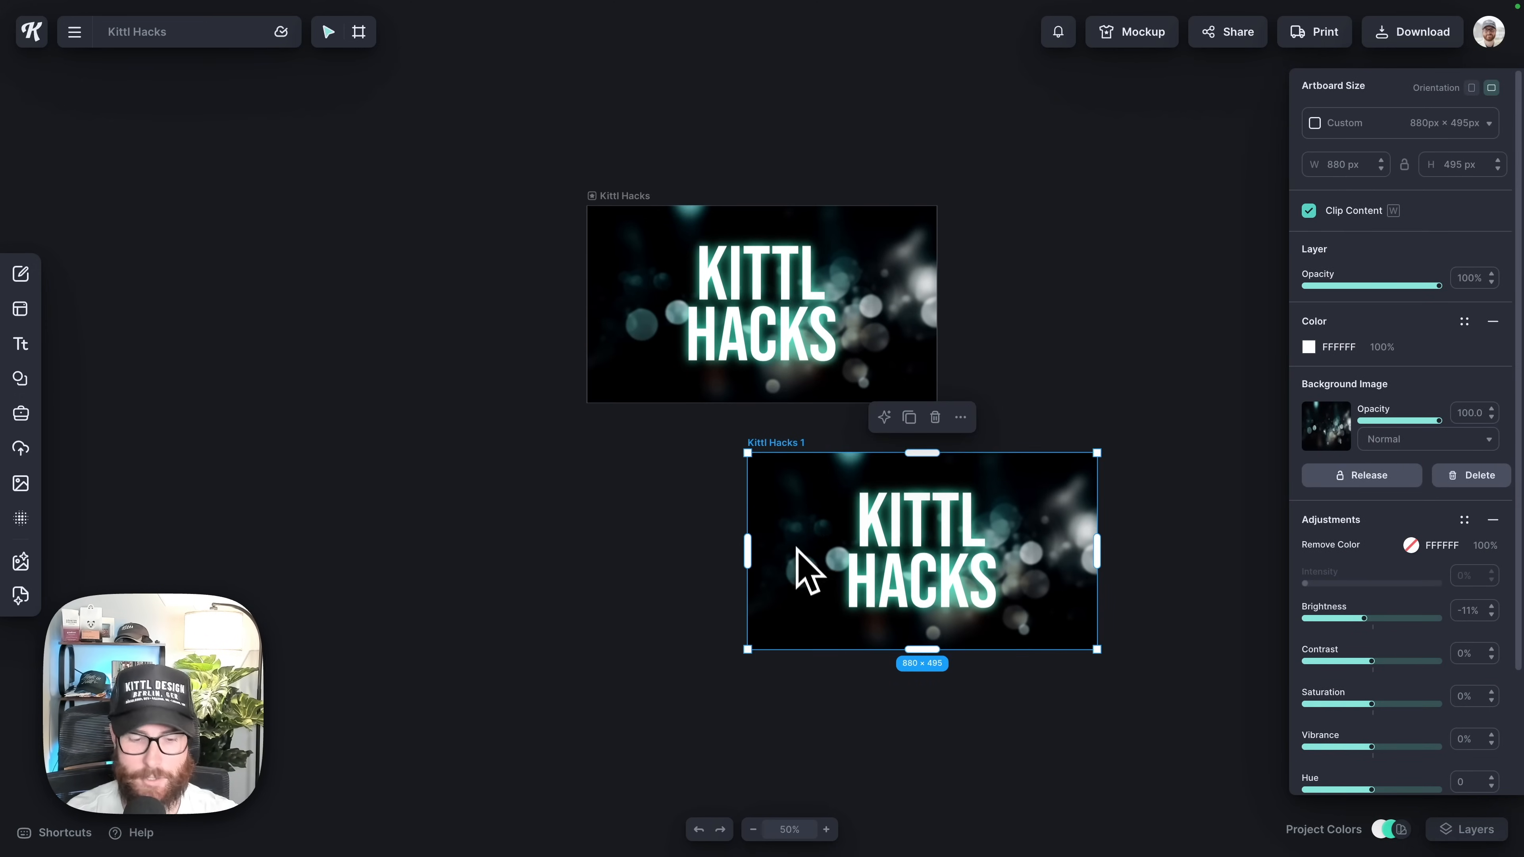
key(ctrl+v)
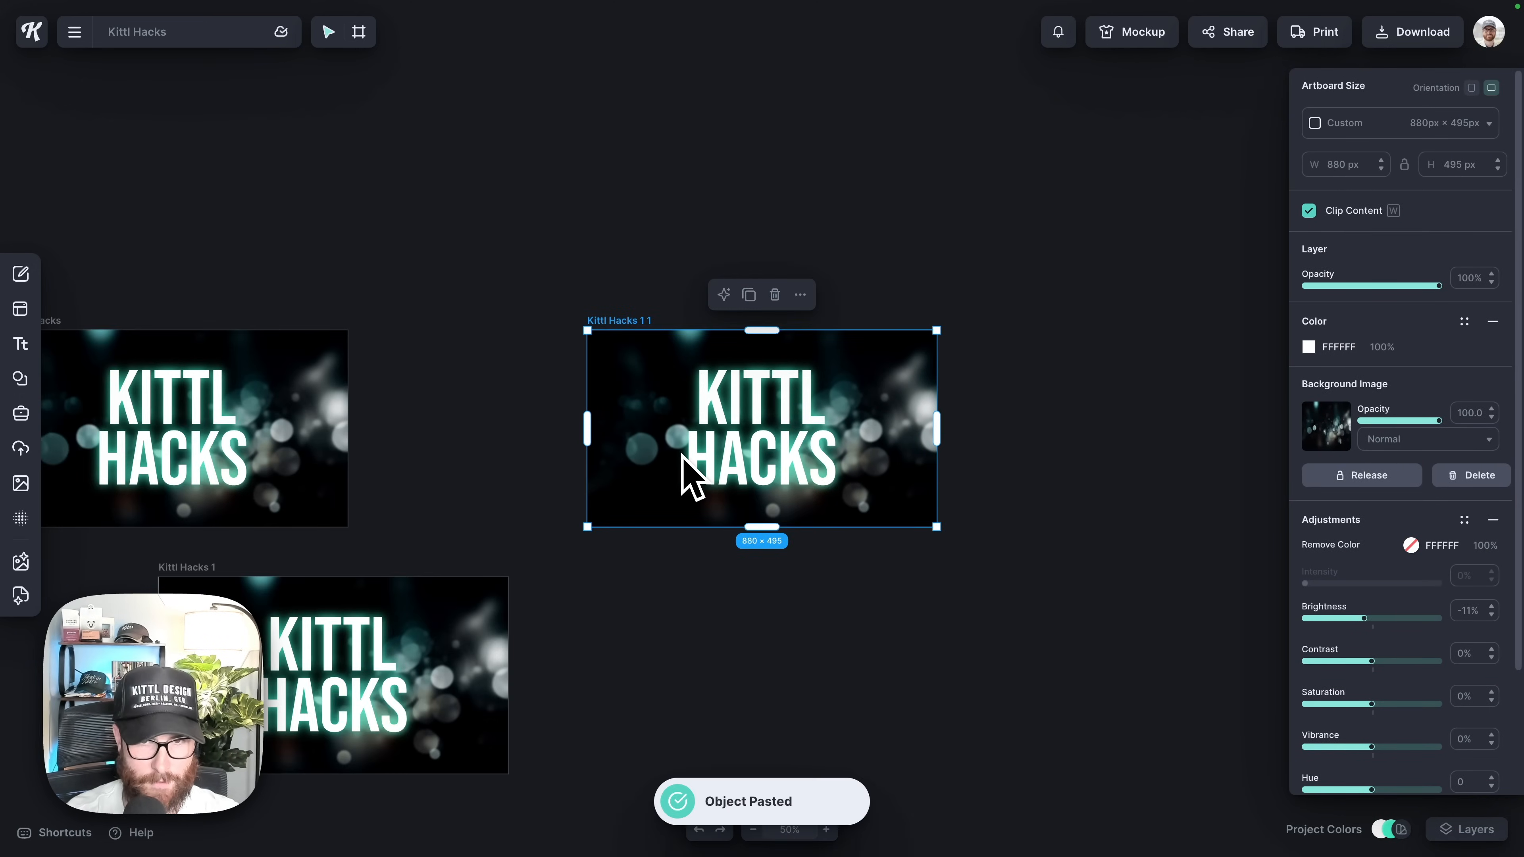
key(ctrl+v)
click(637, 610)
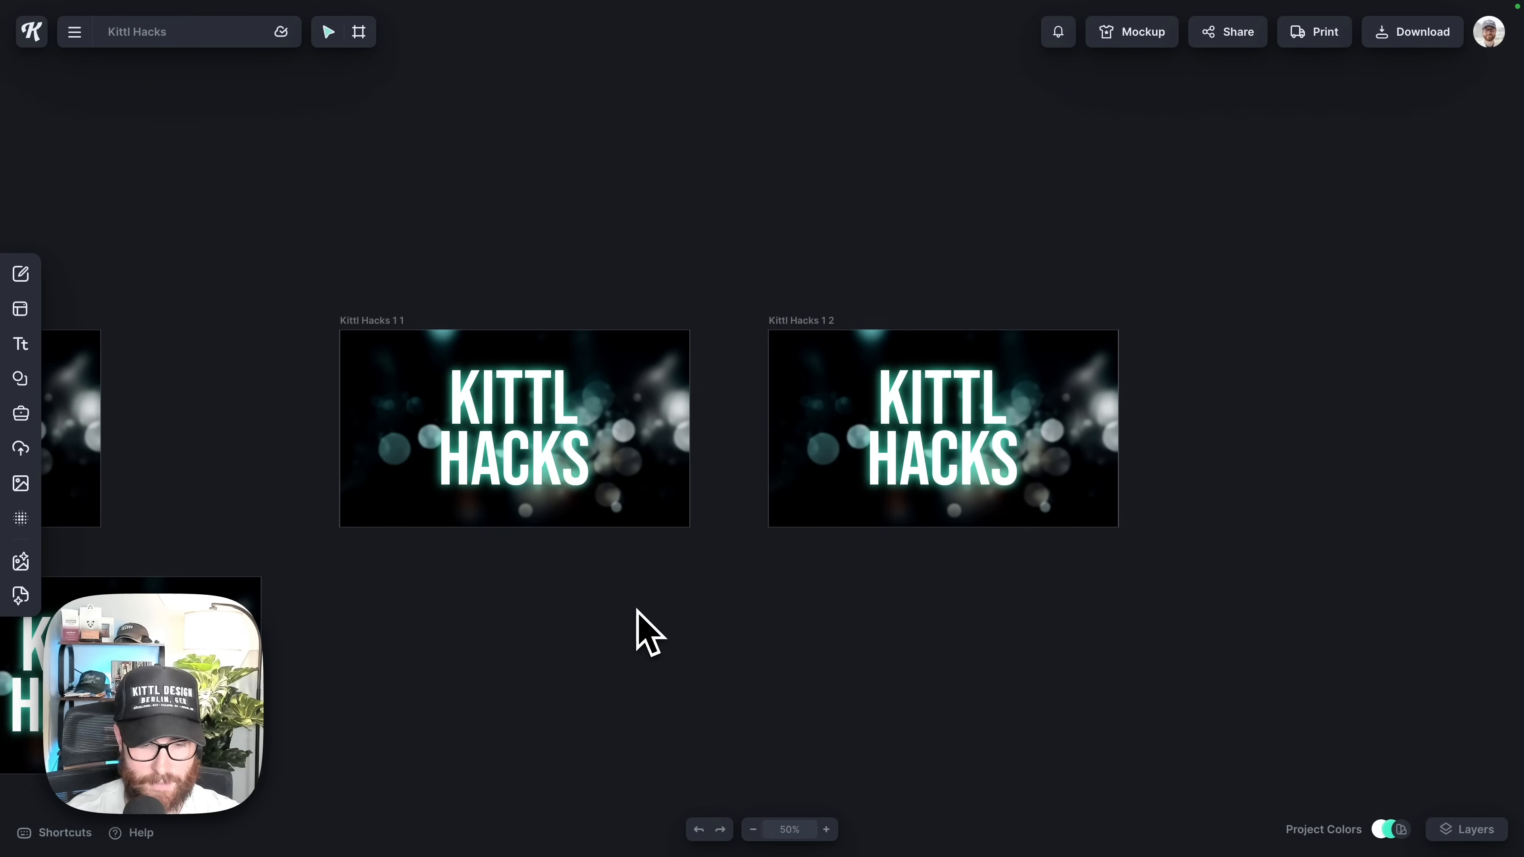
View the last pasted copy full-size, then all artboards, then the original Kittl Hacks artboard, and return to the overview.
key(shift+2)
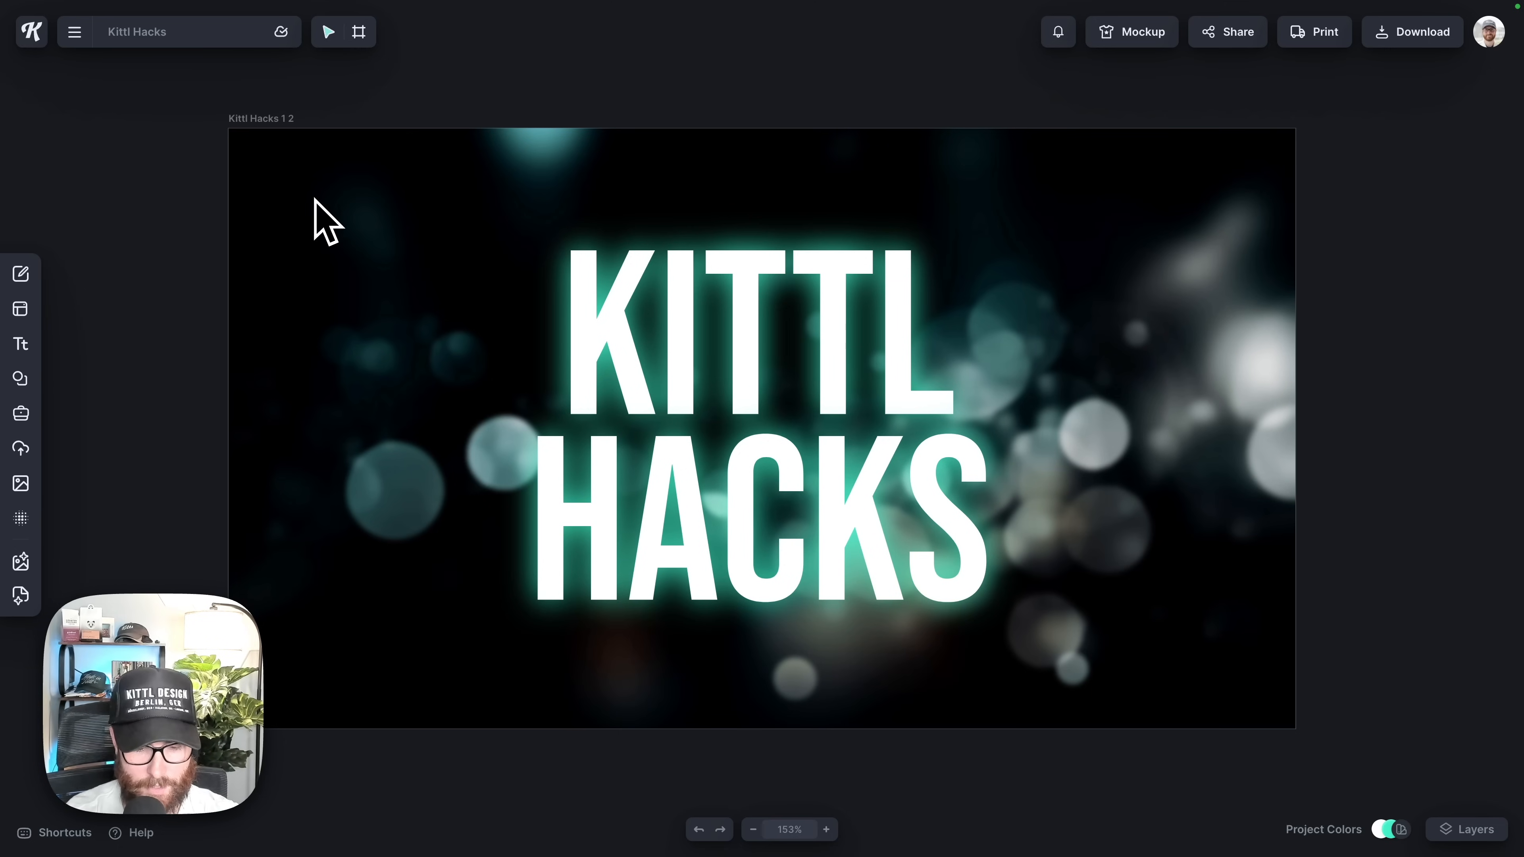
key(super+minus)
key(super+minus)
key(super+minus)
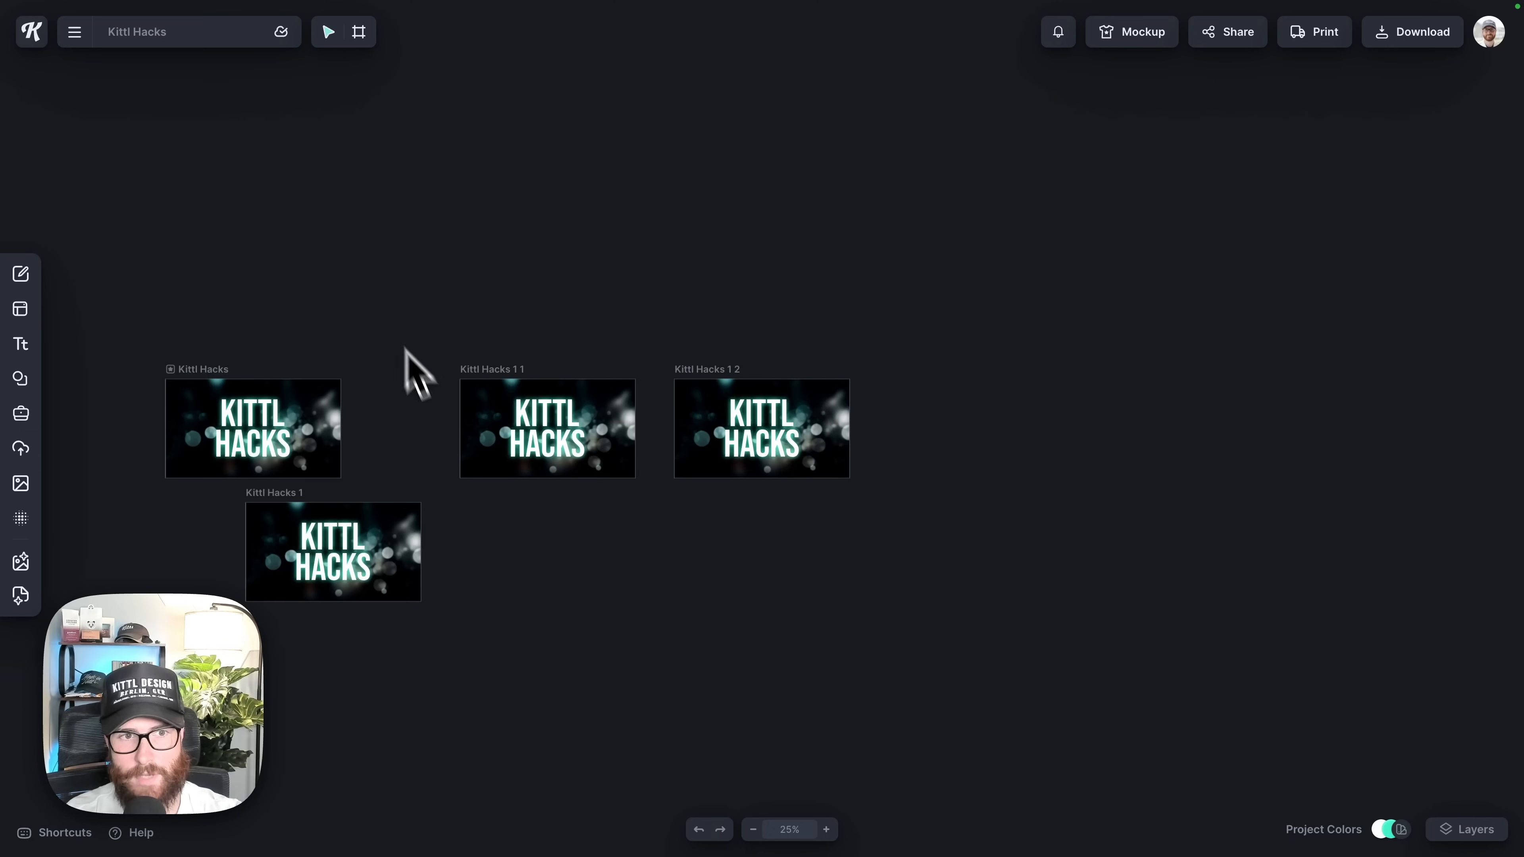
click(210, 384)
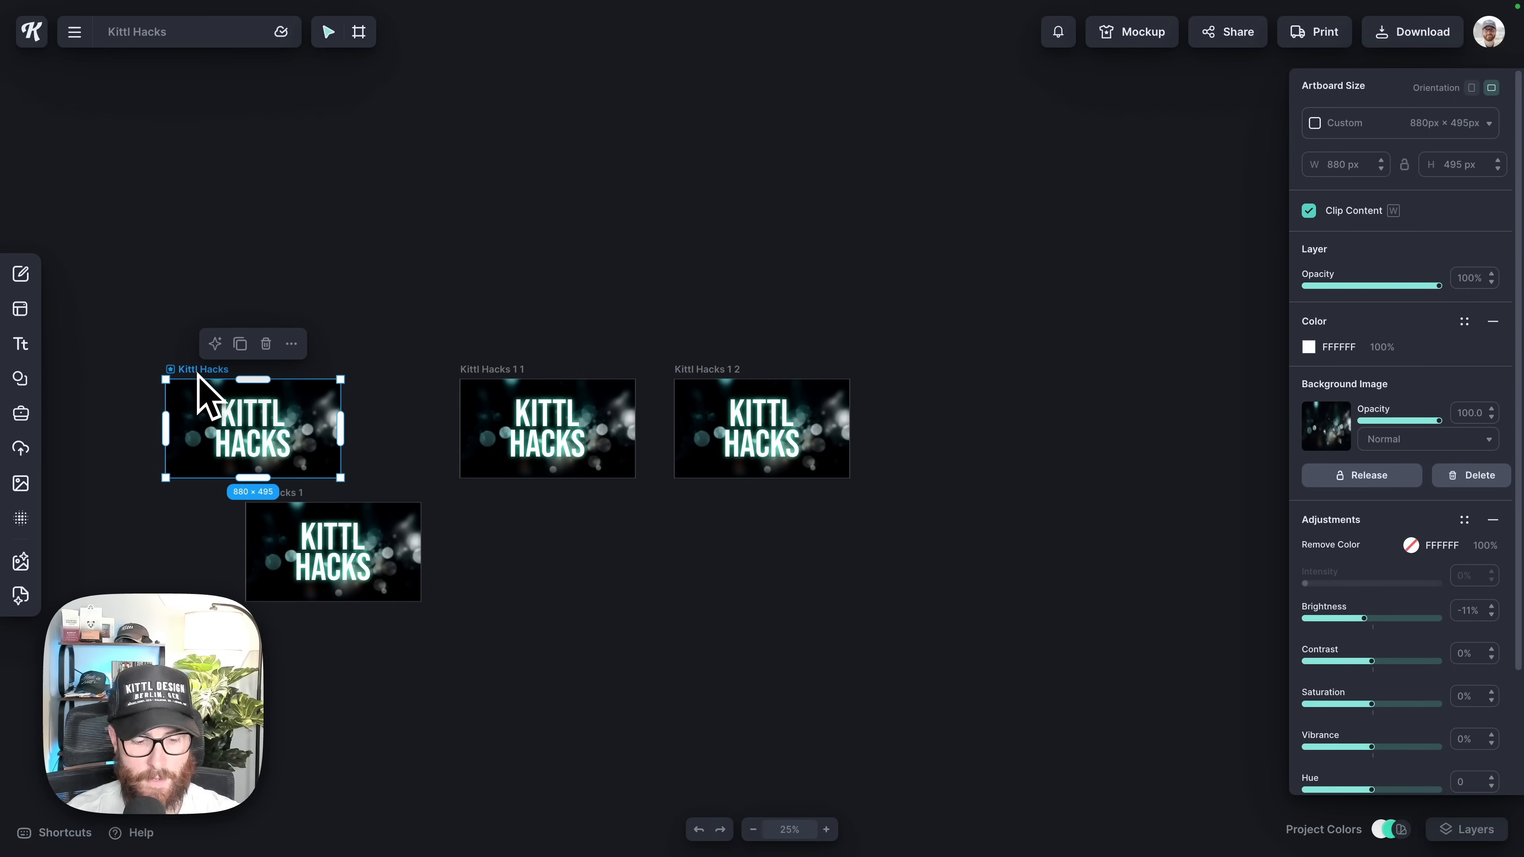
key(shift+2)
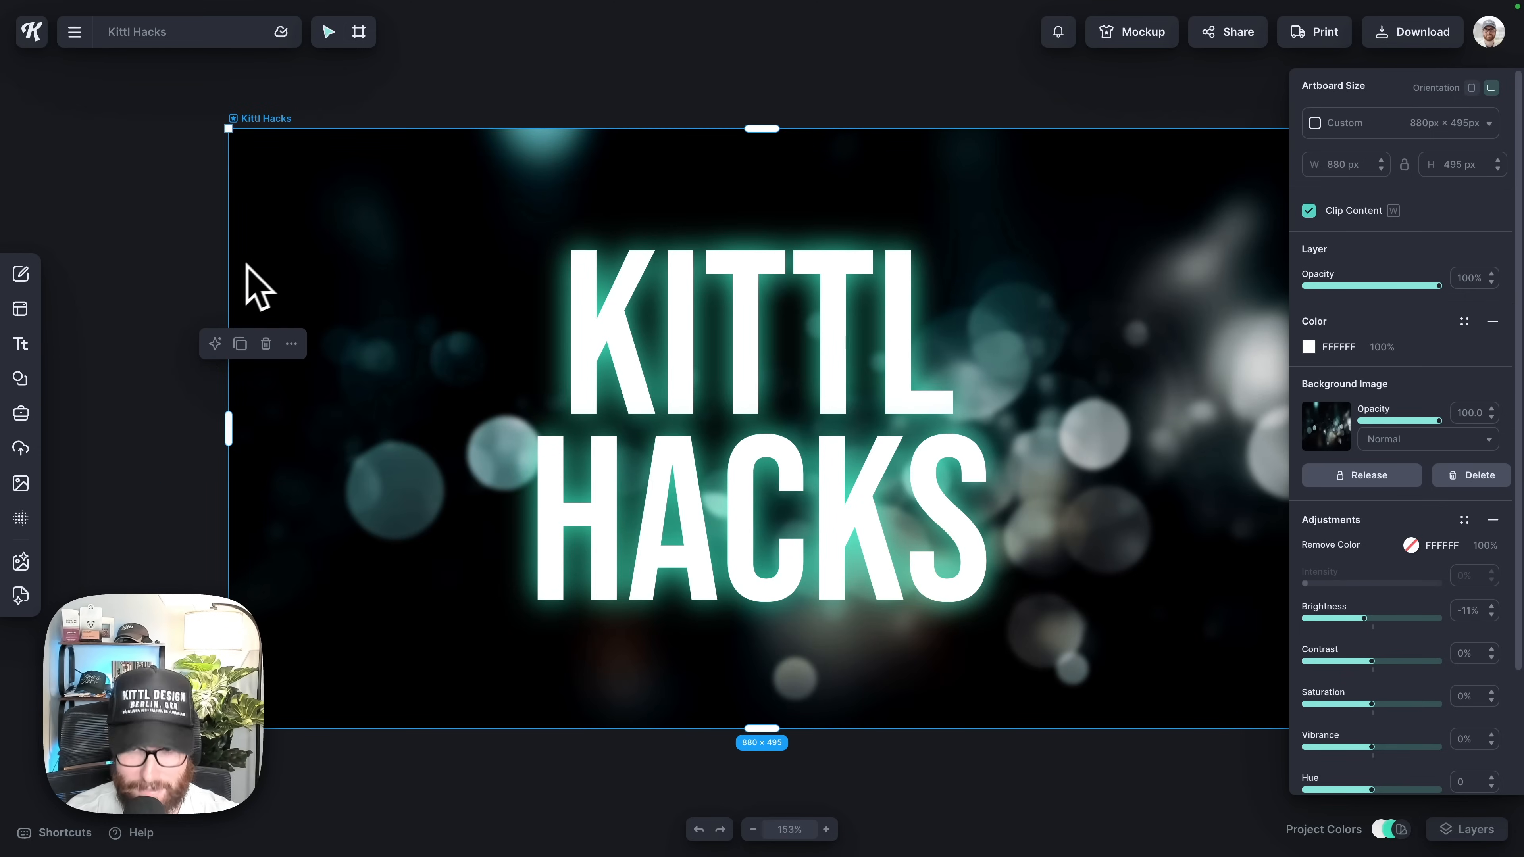
click(186, 301)
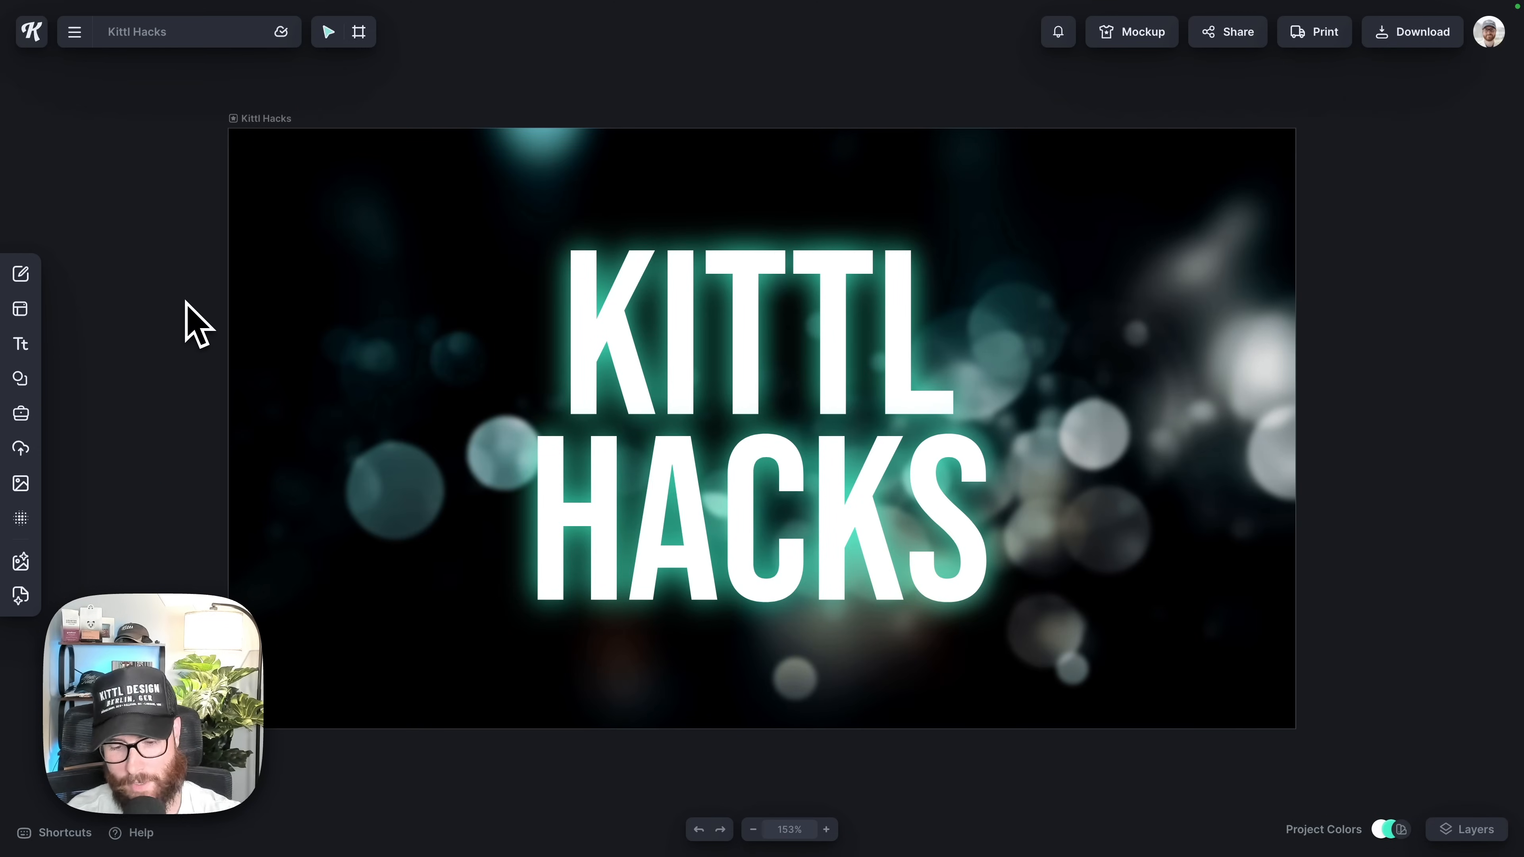
key(shift+1)
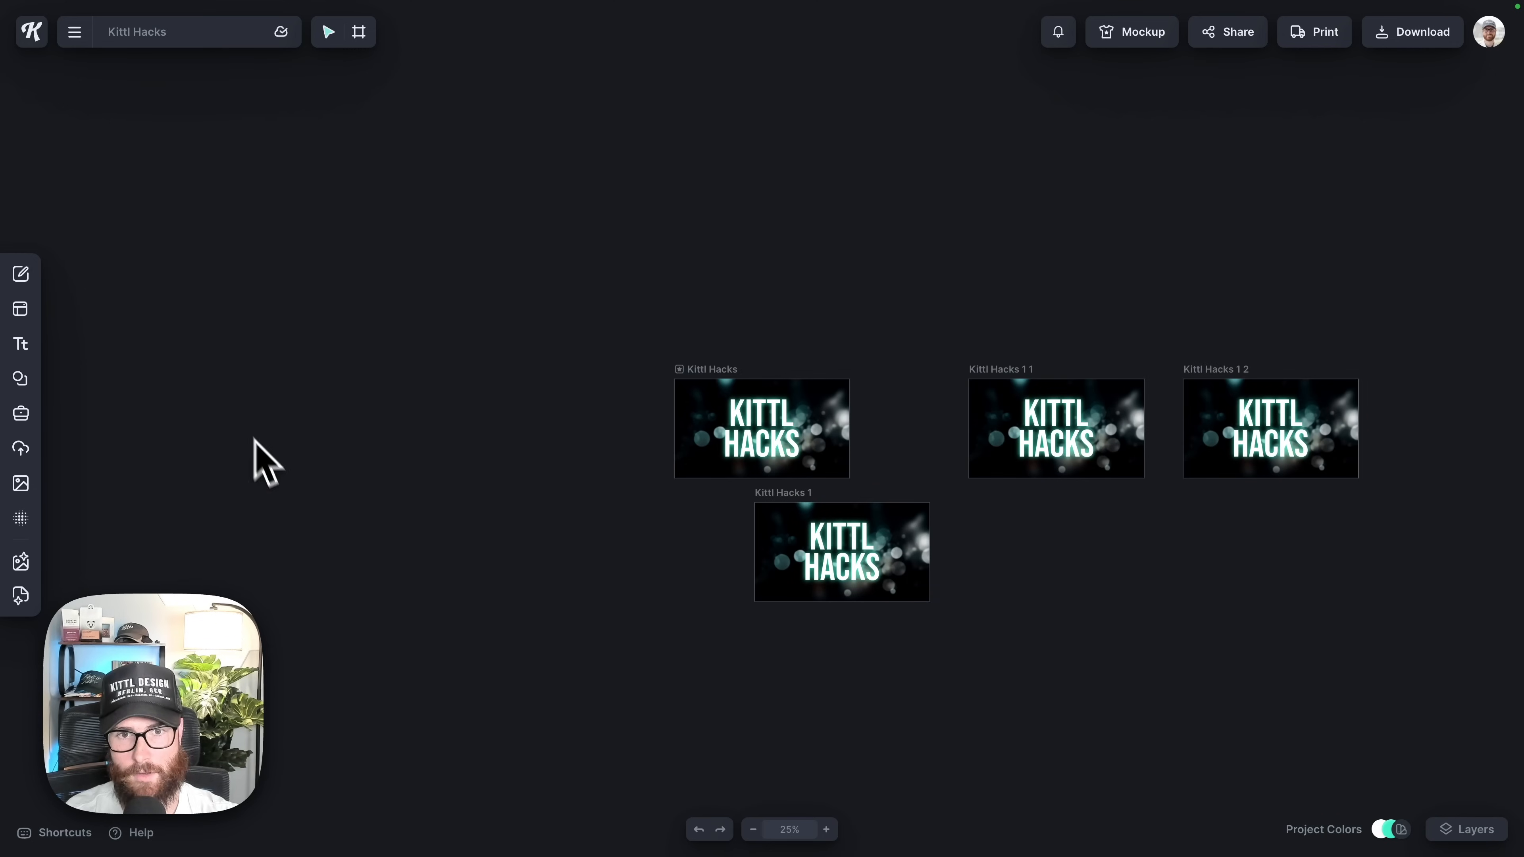
Try moving the HACKS text to the left on the original Kittl Hacks artboard, and undo the move.
click(777, 447)
drag(778, 453, 738, 453)
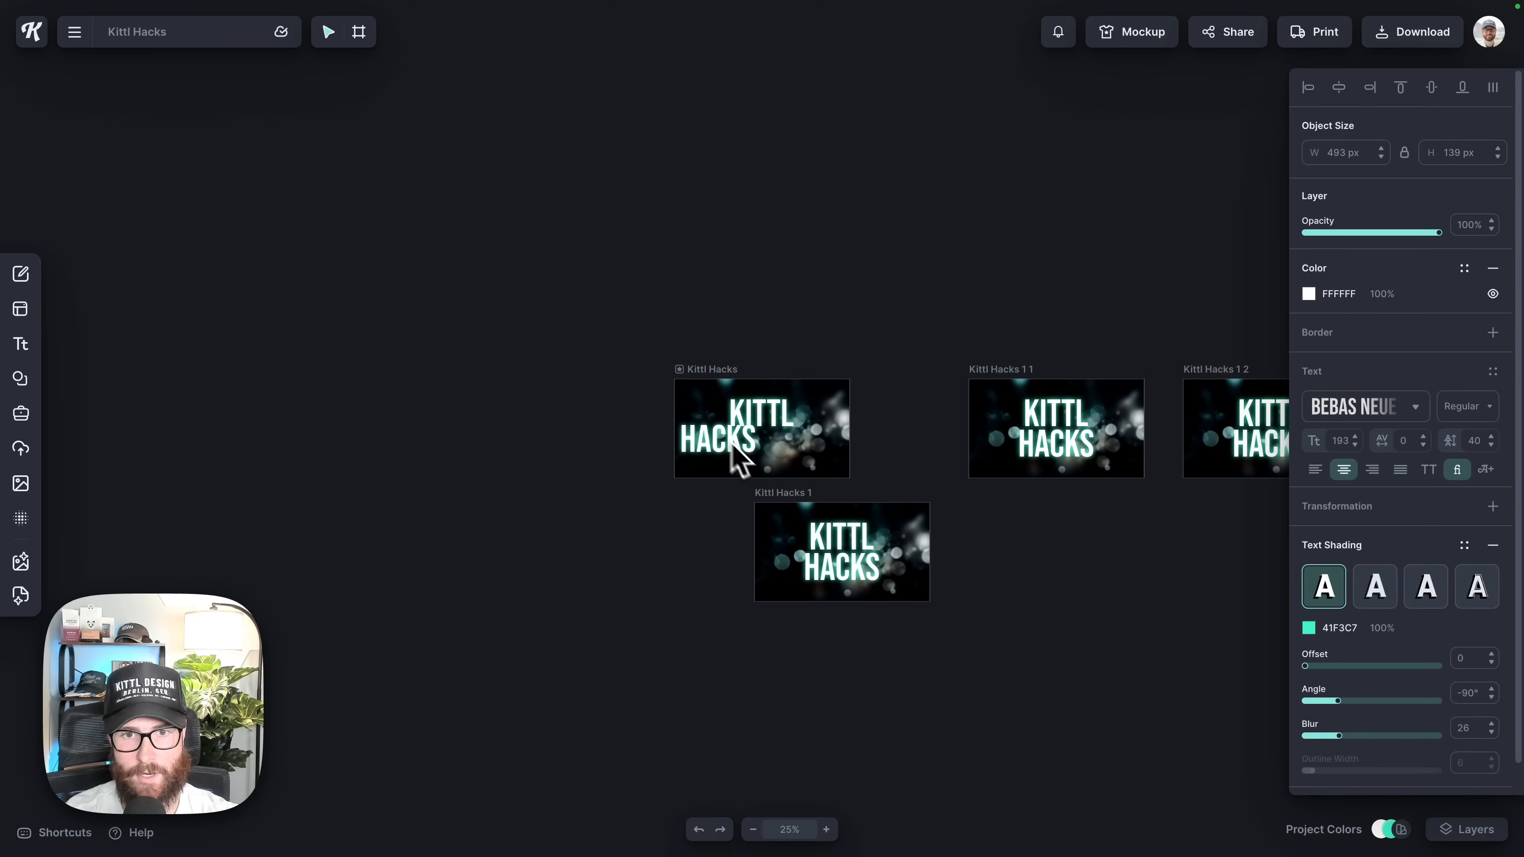
click(601, 518)
key(shift+1)
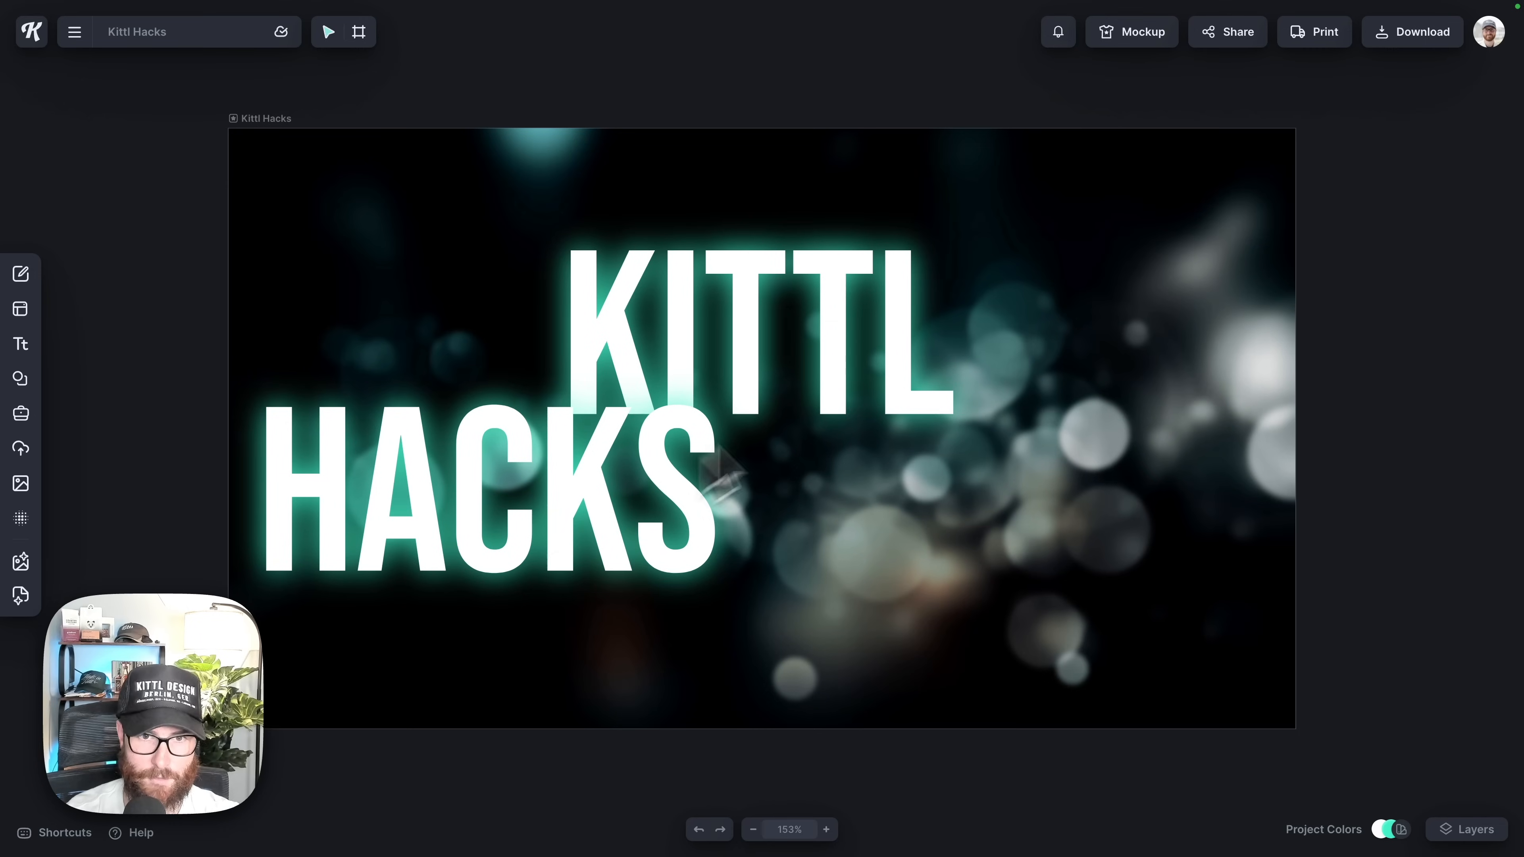
key(super+z)
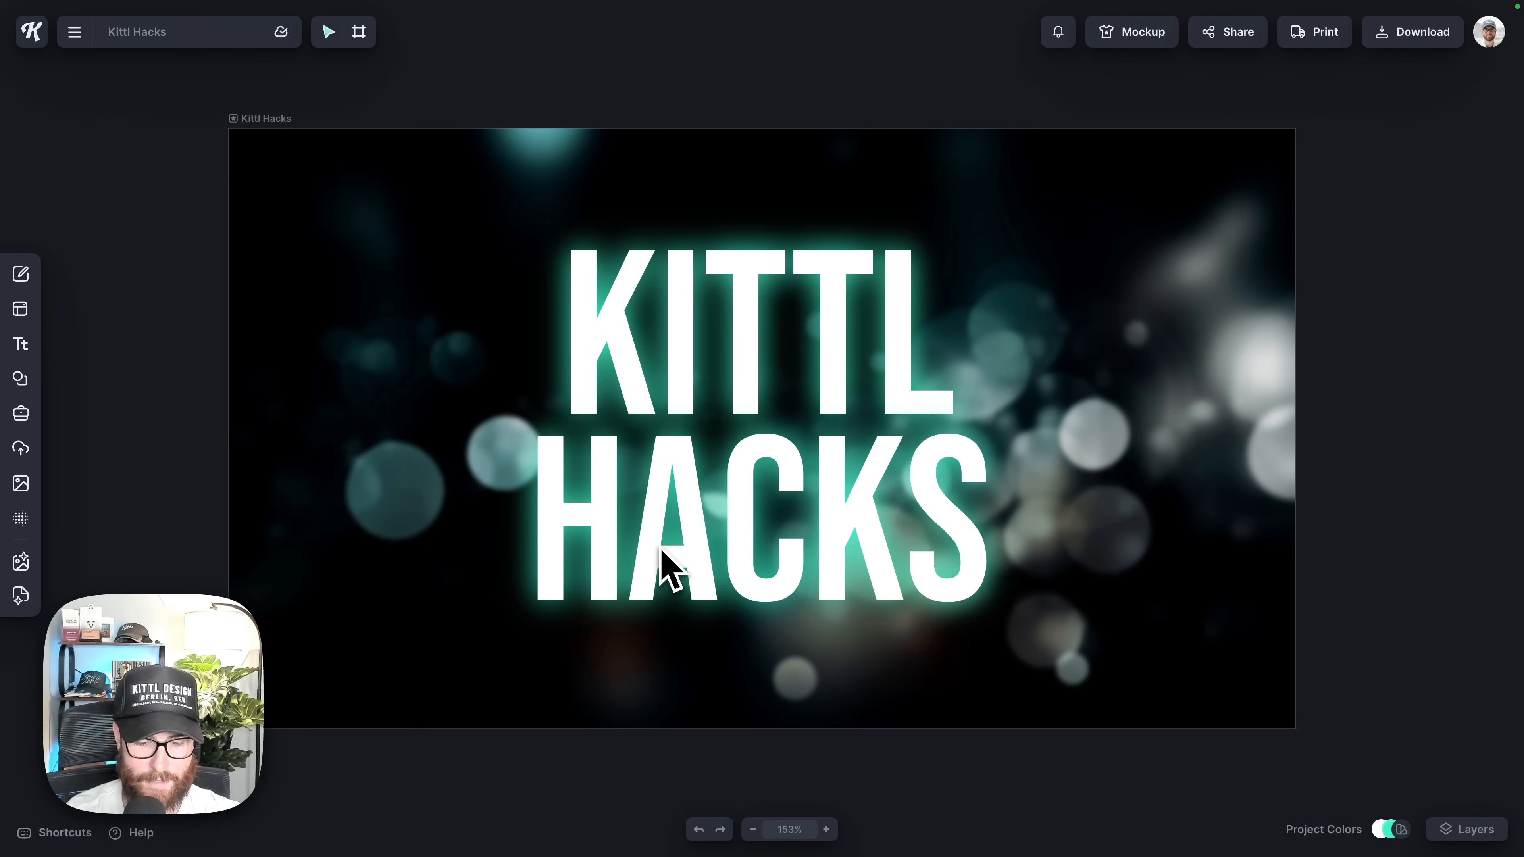
Return to the overview, zoom to the Kittl Hacks 1 artboard below the original, and set the zoom to 100%.
key(shift+1)
click(795, 506)
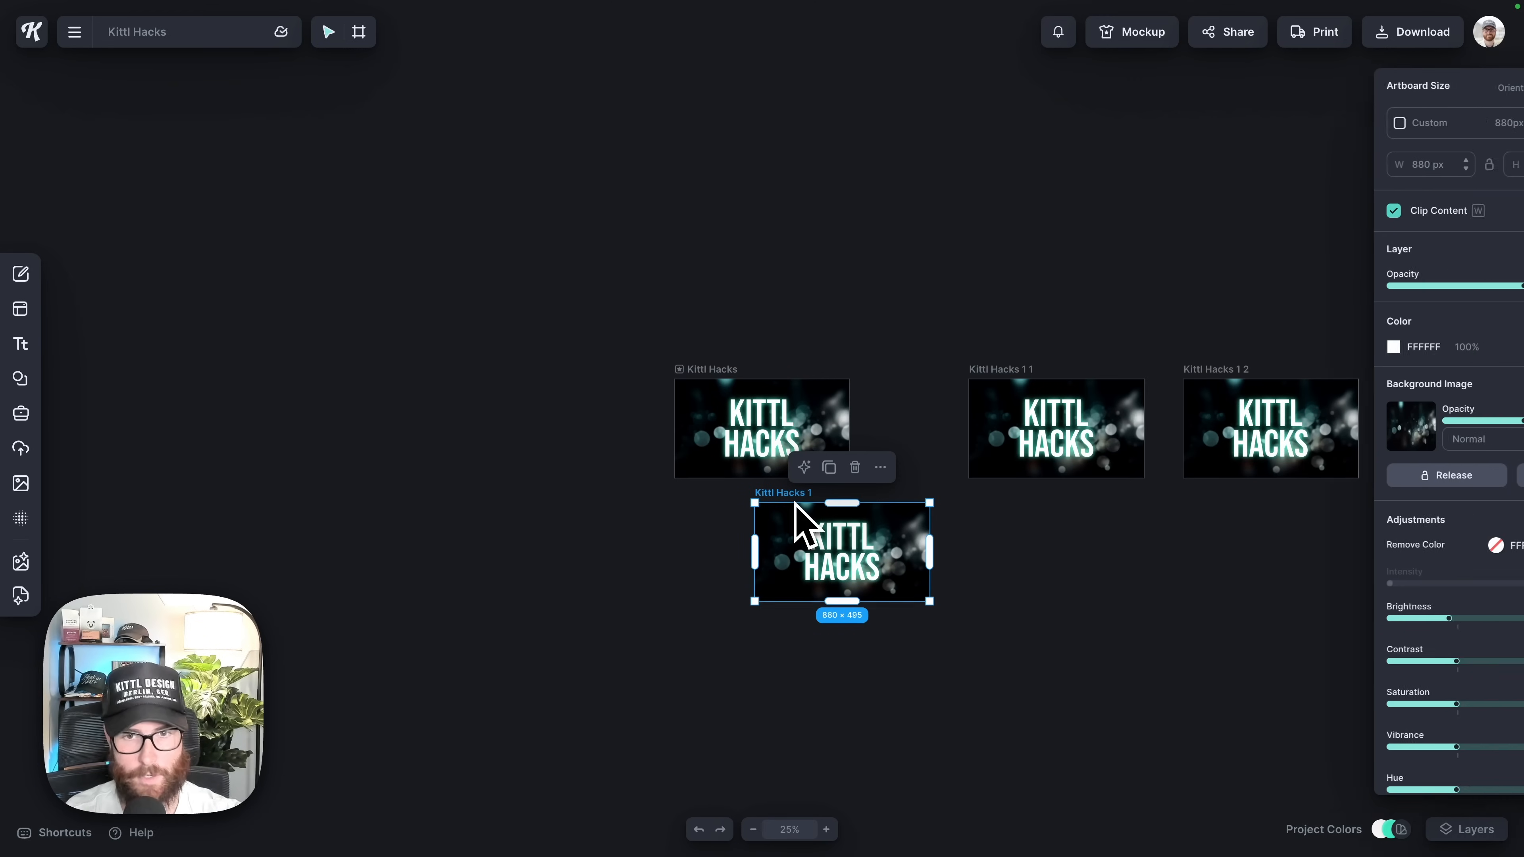
key(shift+2)
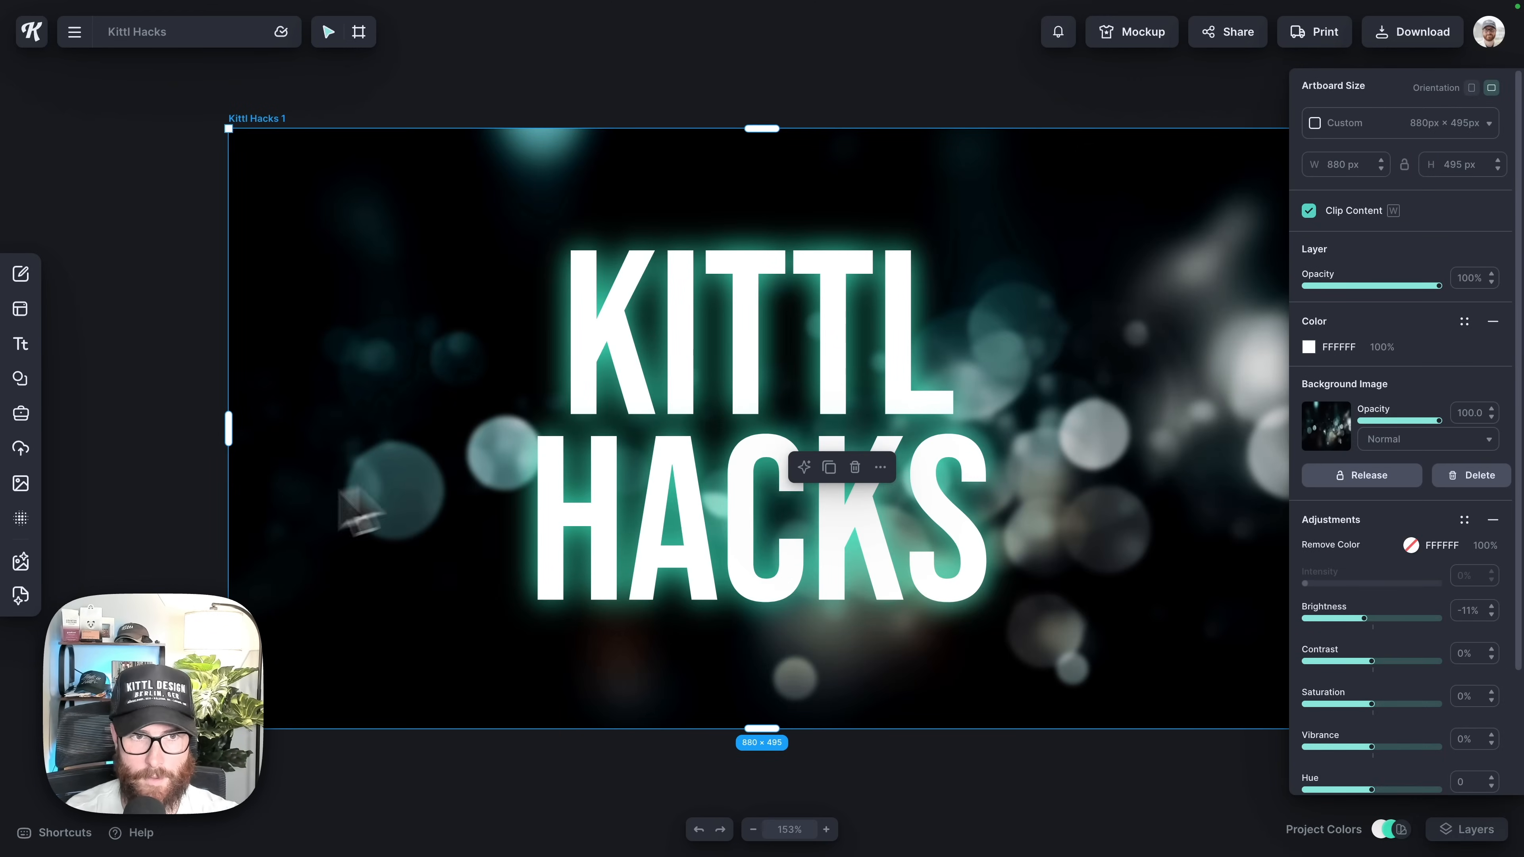
click(176, 535)
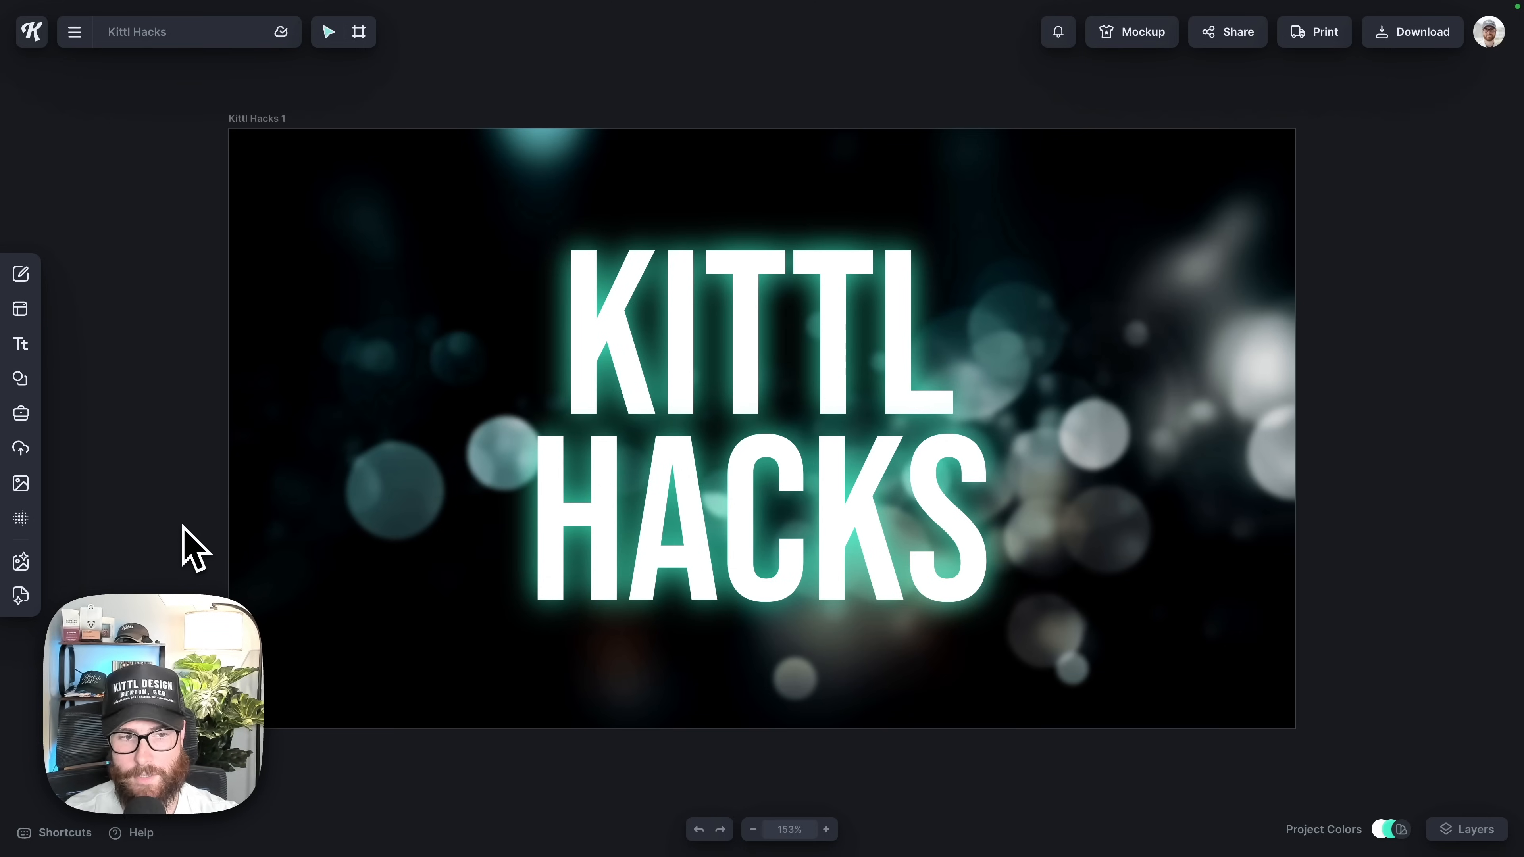
key(shift+0)
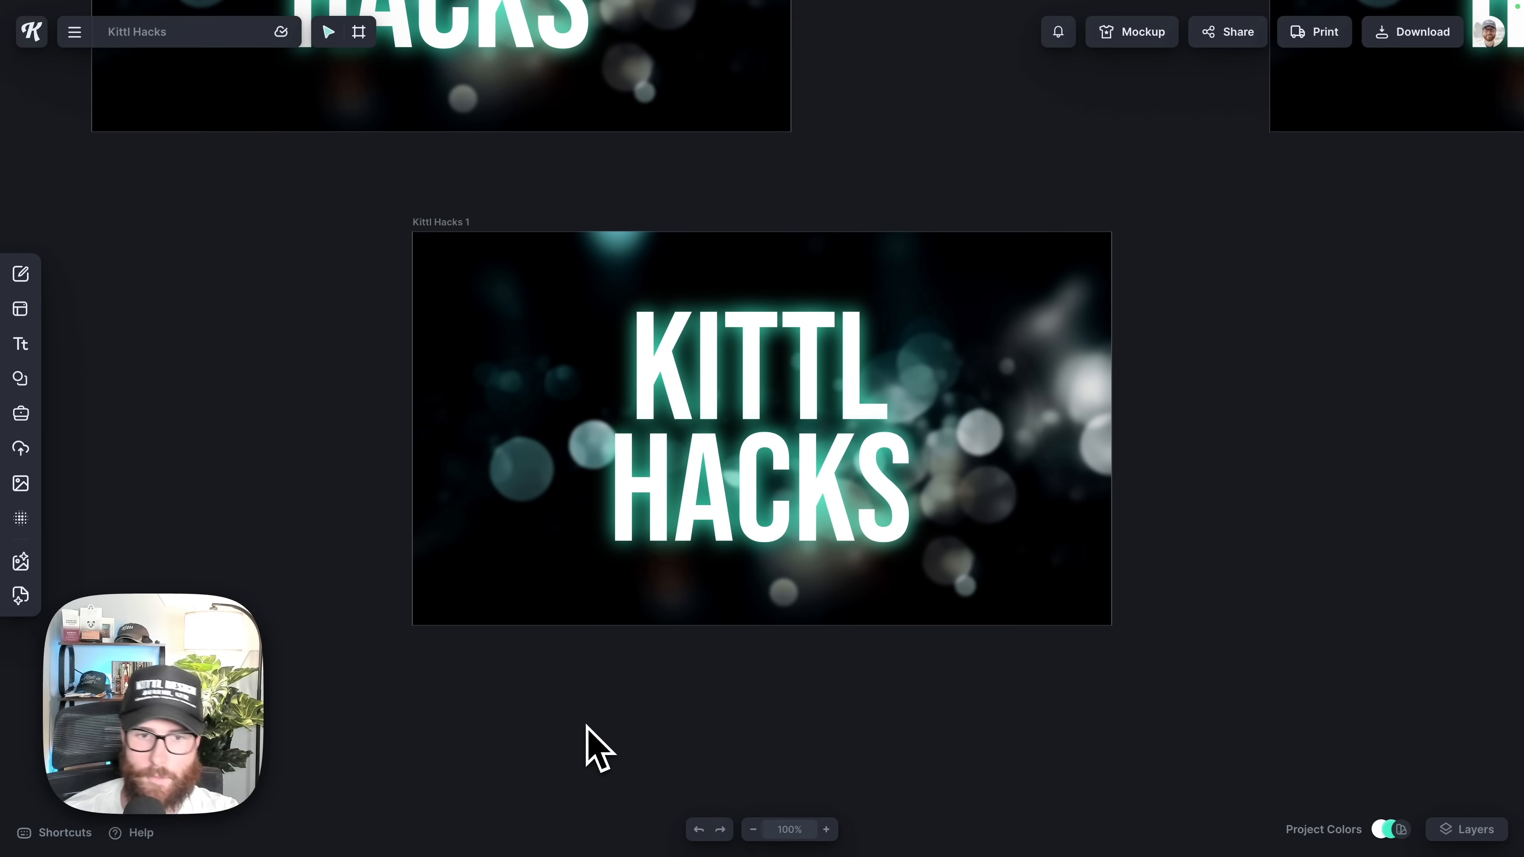
Pan the canvas sideways and diagonally across the artboards at 100%, and zoom out to 25% to view all four.
scroll(592, 699, right, 3)
scroll(592, 700, left, 6)
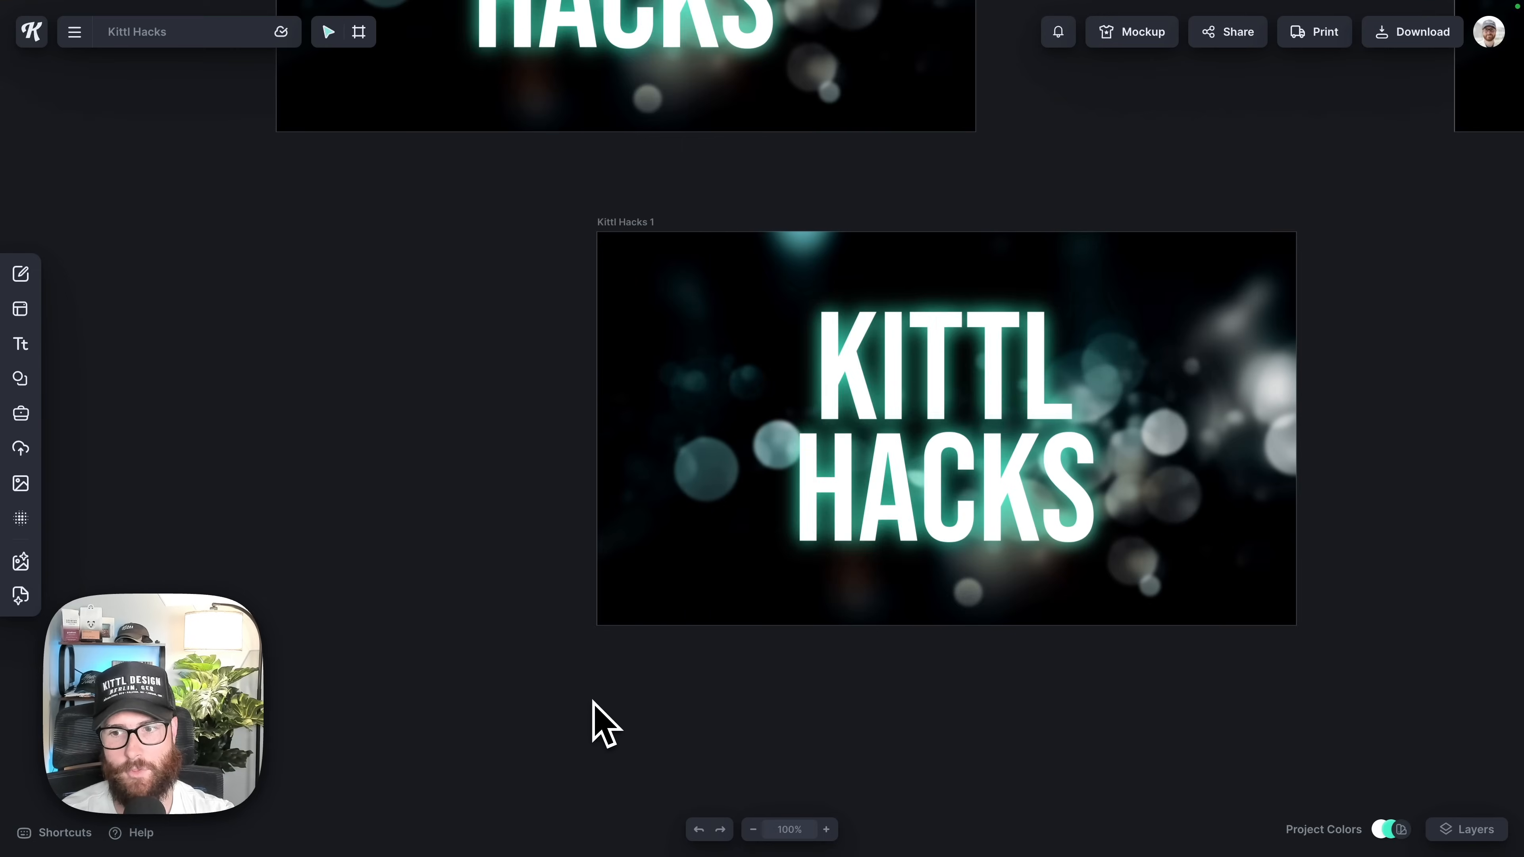
scroll(592, 700, right, 7)
scroll(592, 700, left, 9)
scroll(592, 700, right, 9)
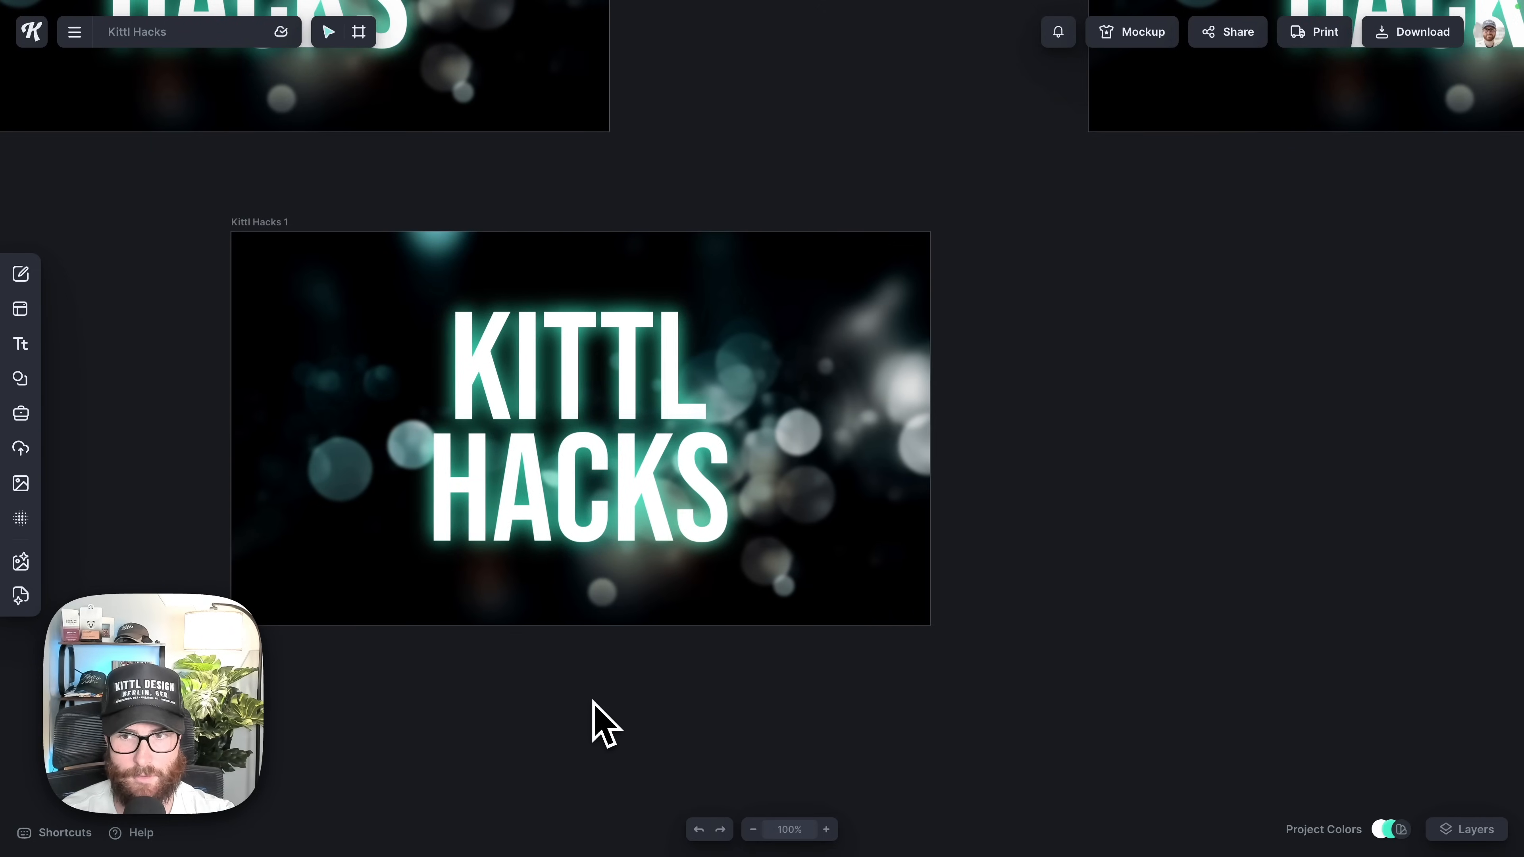
scroll(593, 702, left, 5)
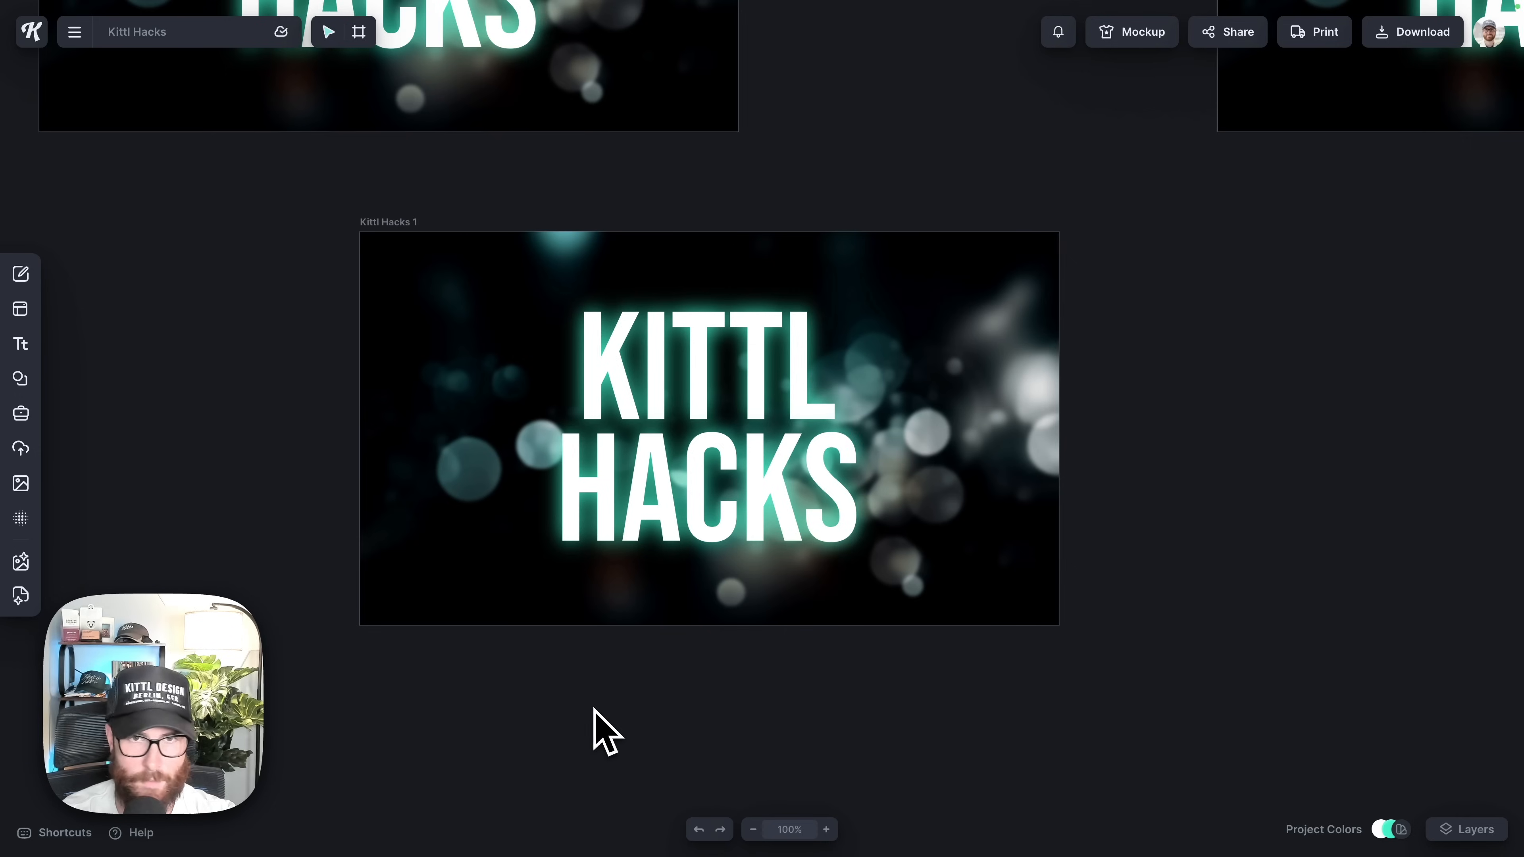
scroll(595, 715, left, 2)
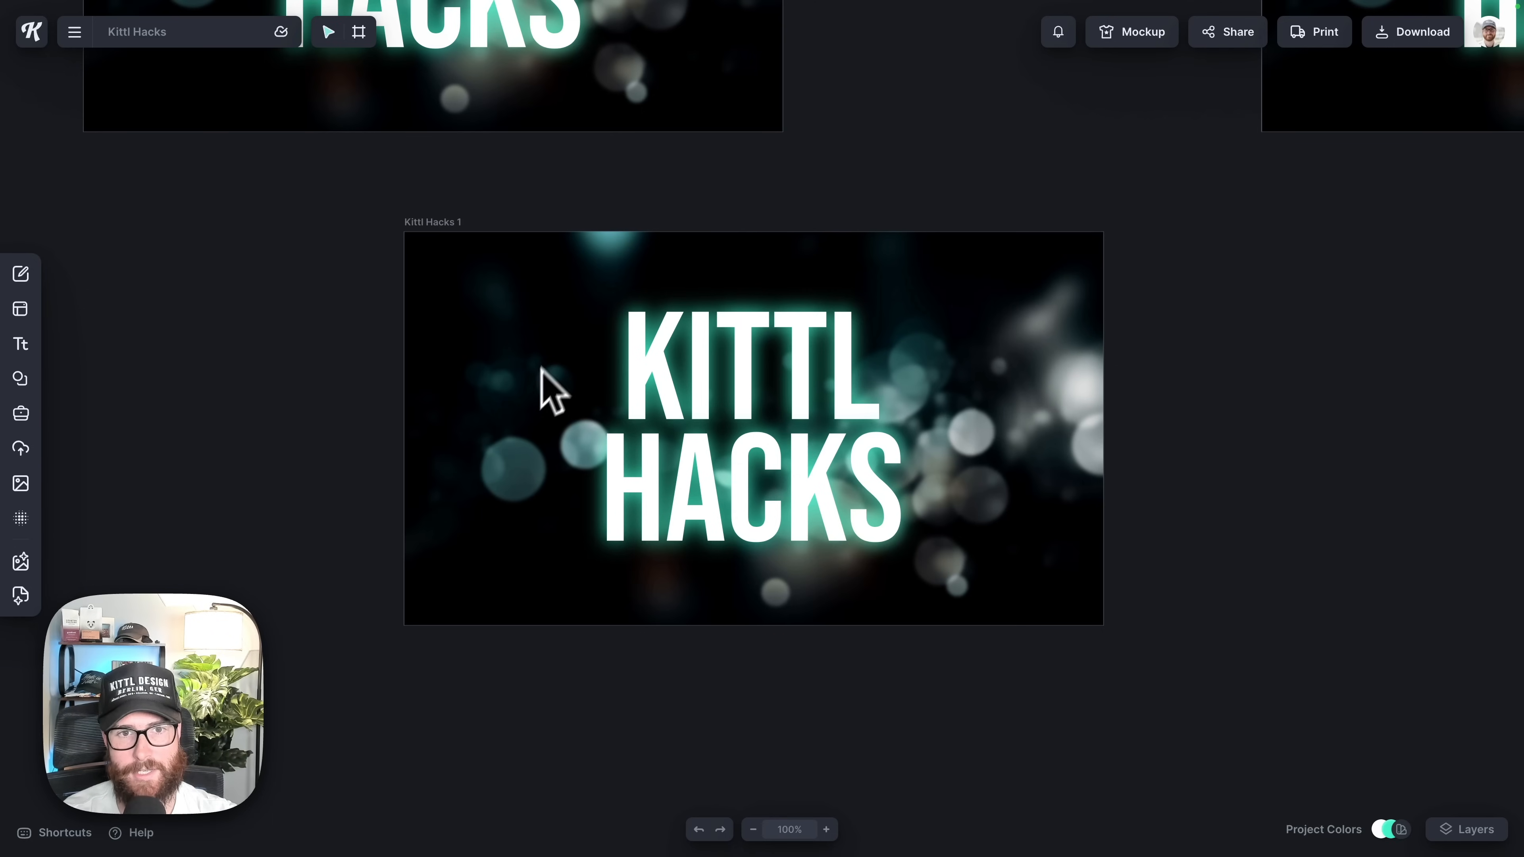
drag(544, 385, 288, 629)
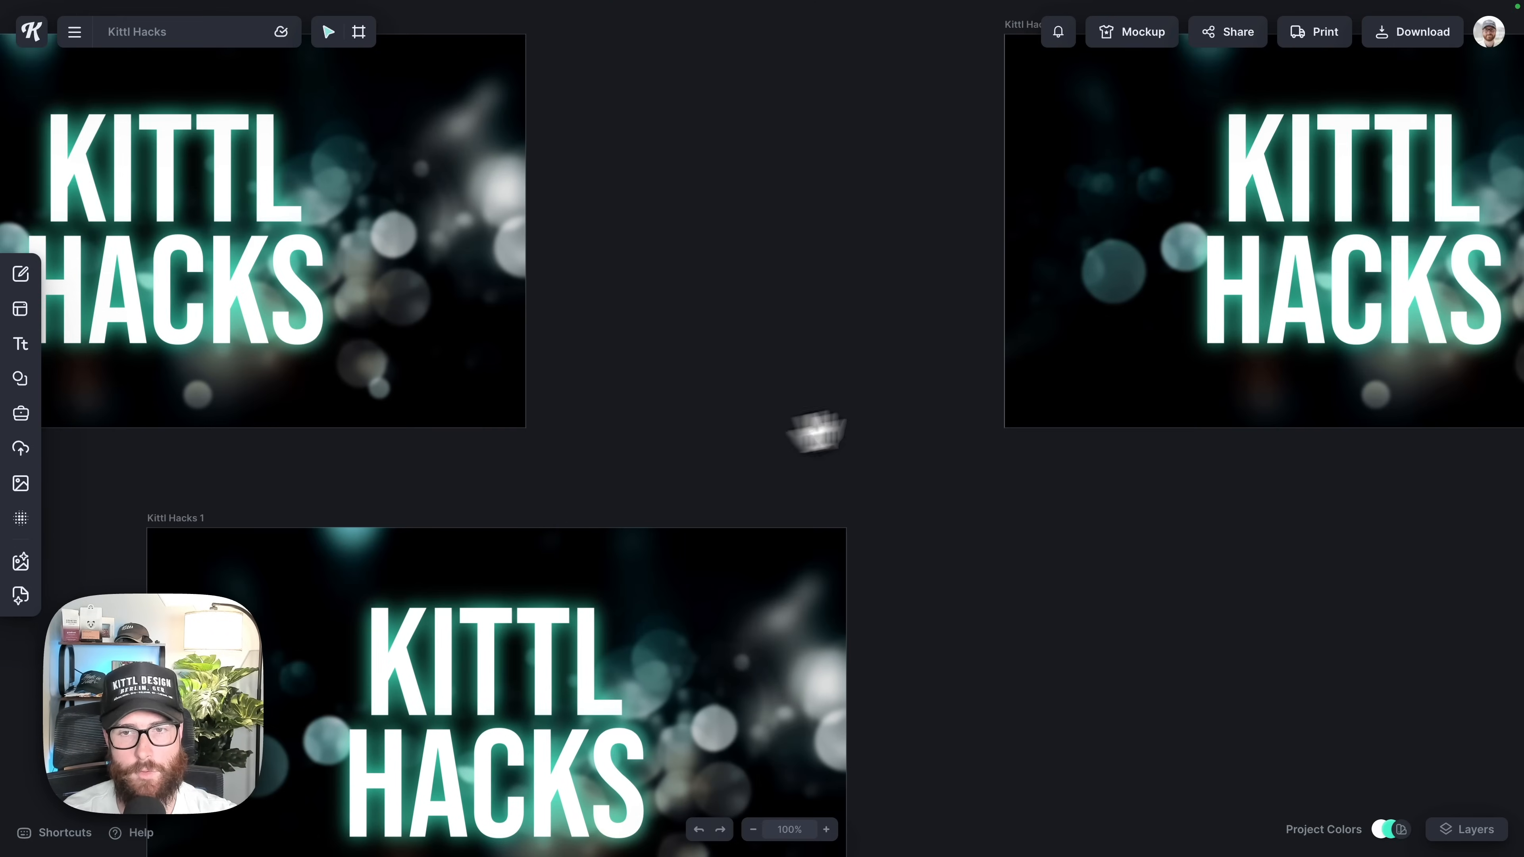
drag(1057, 359, 797, 515)
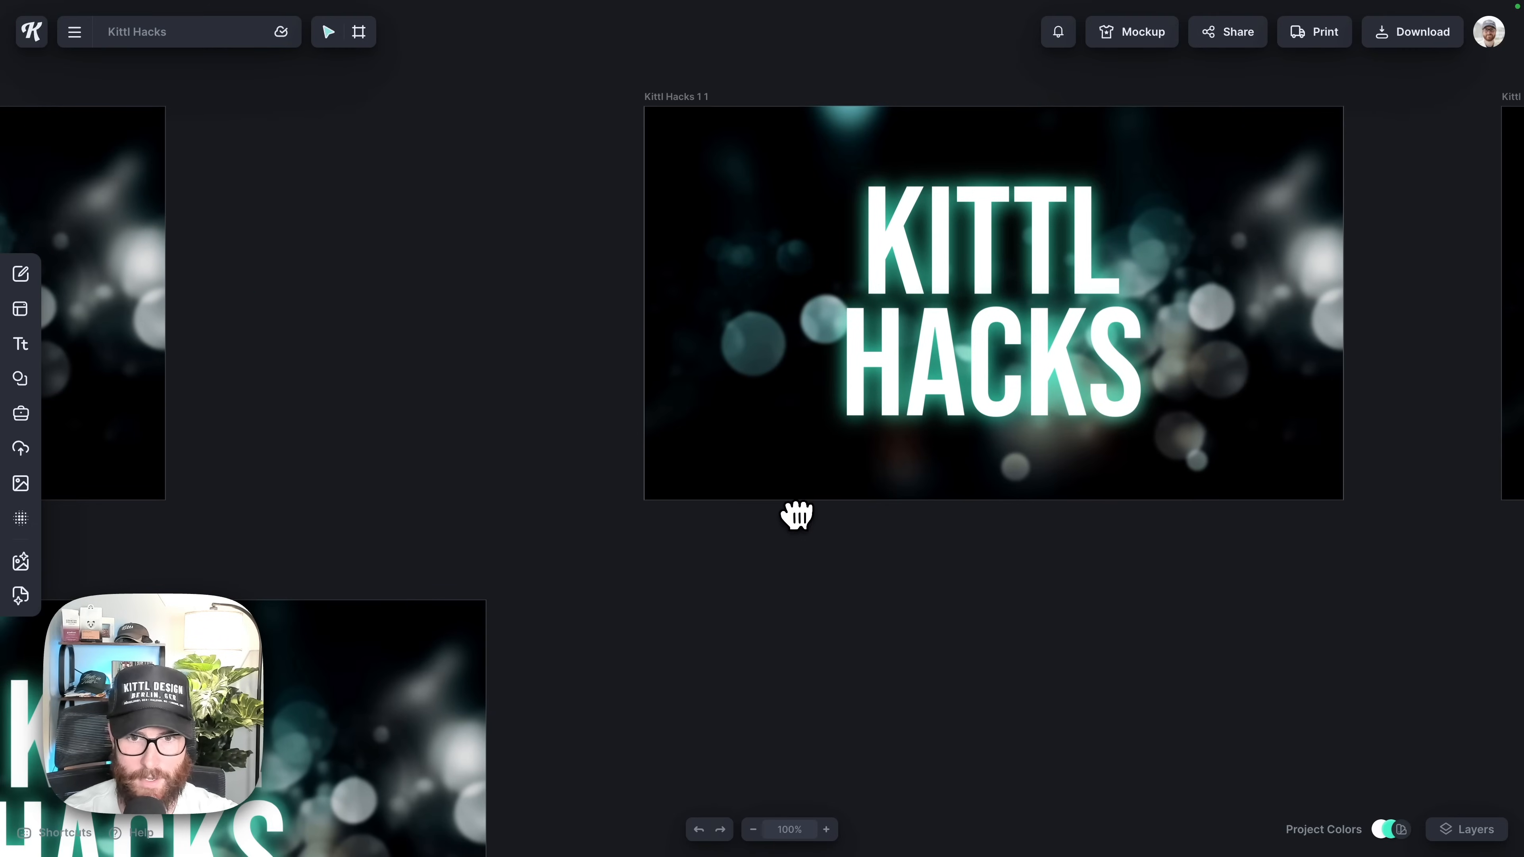
key(super+minus)
key(super+minus)
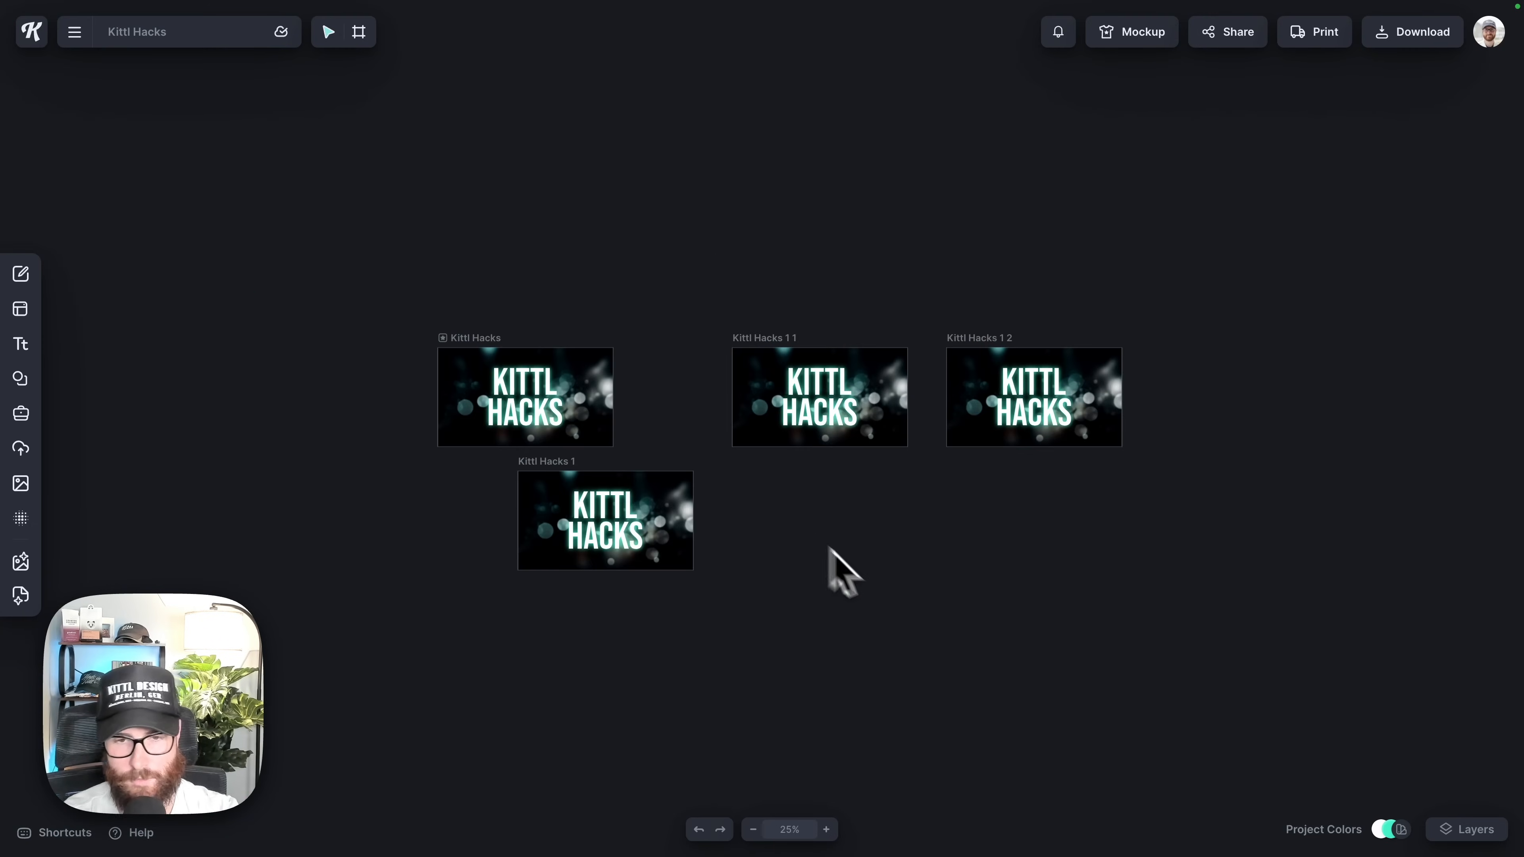
Pan around the overview, view the Kittl Hacks 1 1 artboard full-size, set the zoom to 100%, and zoom out.
drag(911, 568, 819, 579)
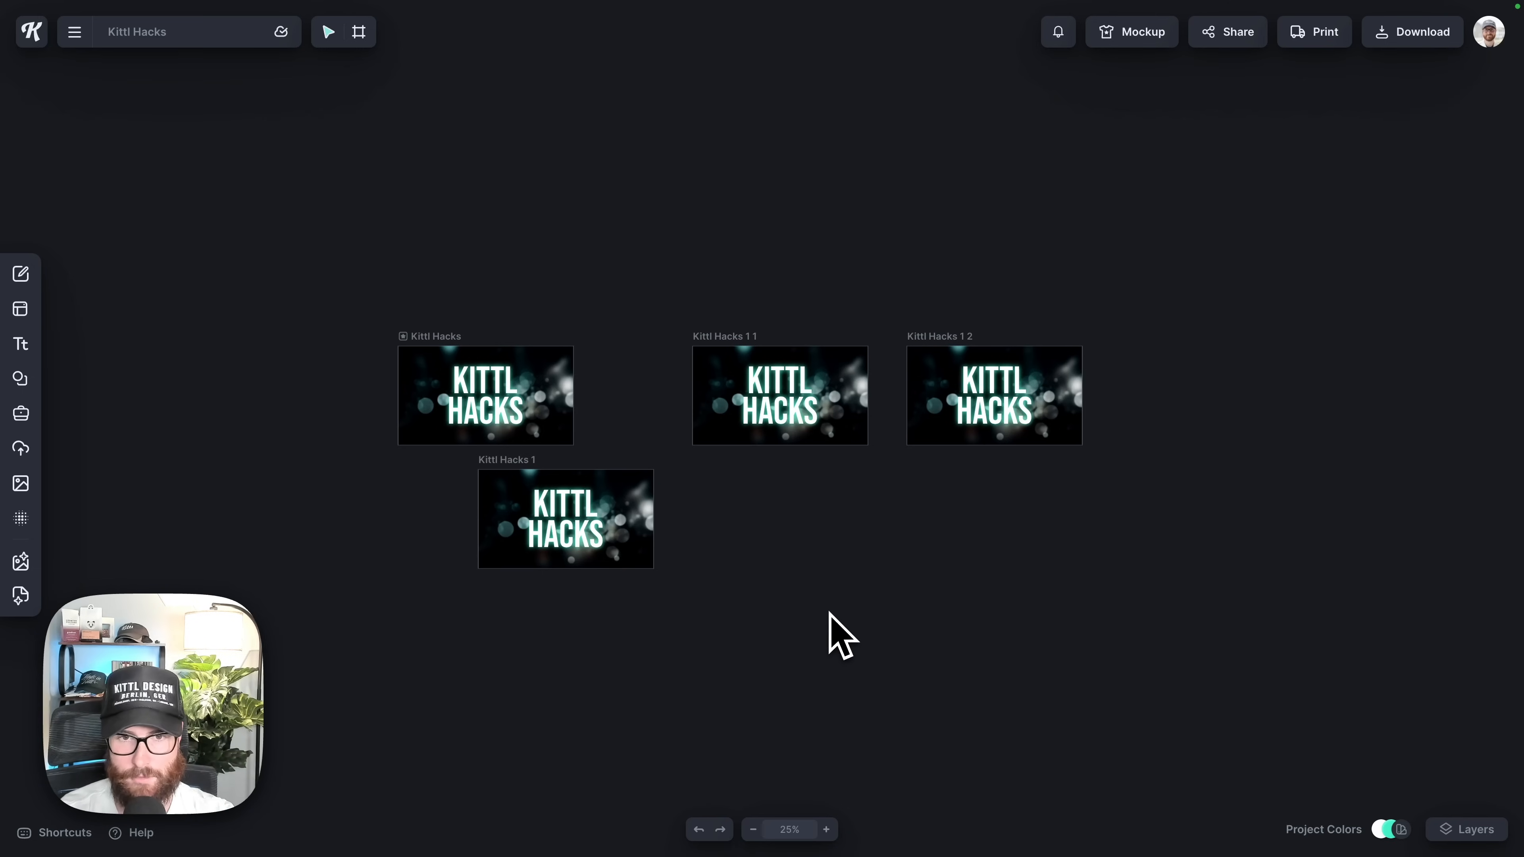
drag(823, 609, 874, 596)
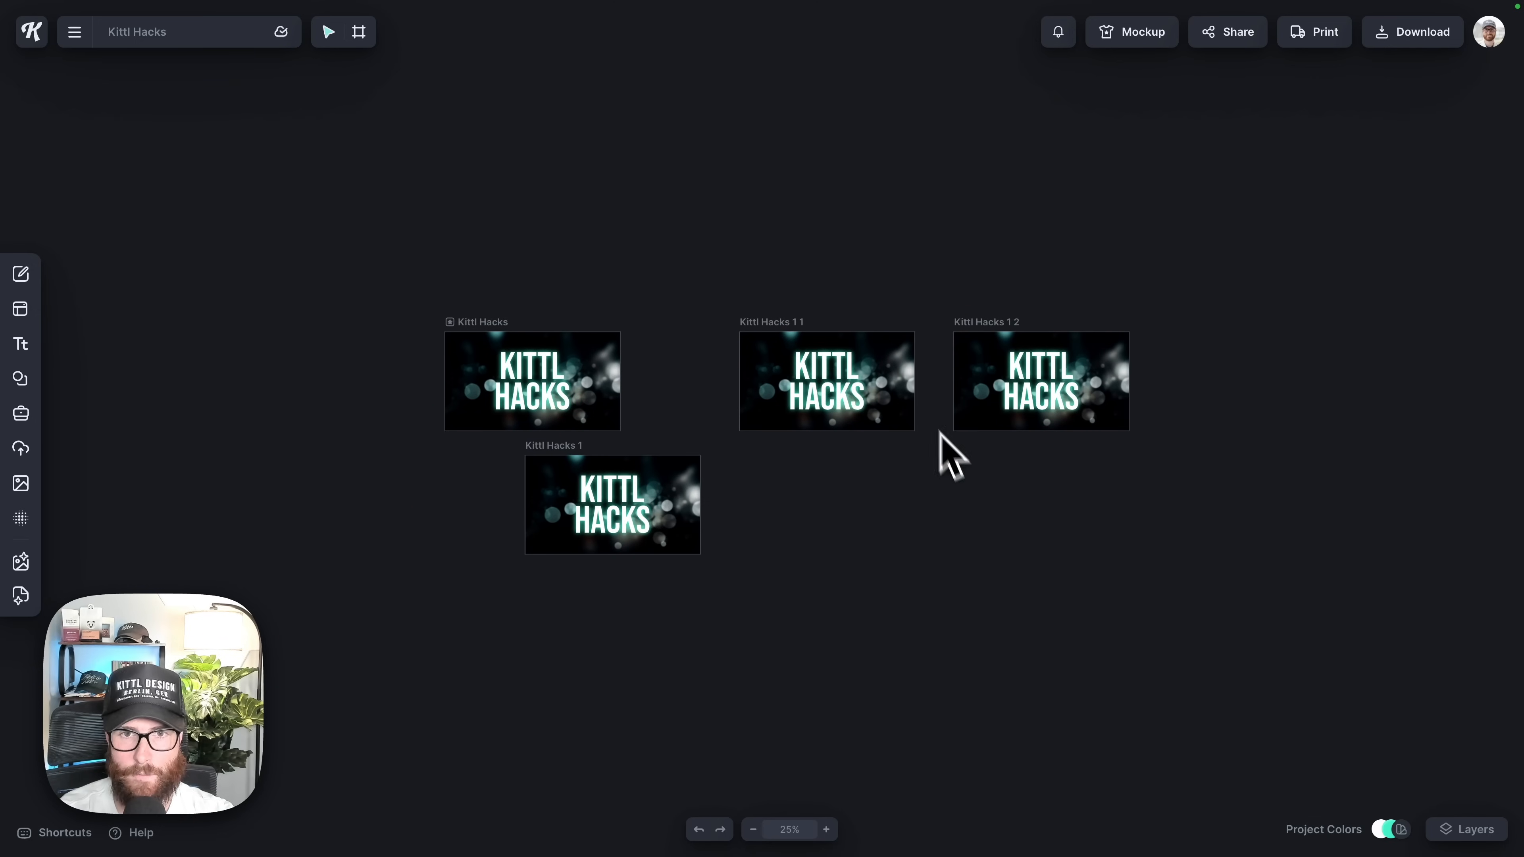
click(775, 329)
key(shift+2)
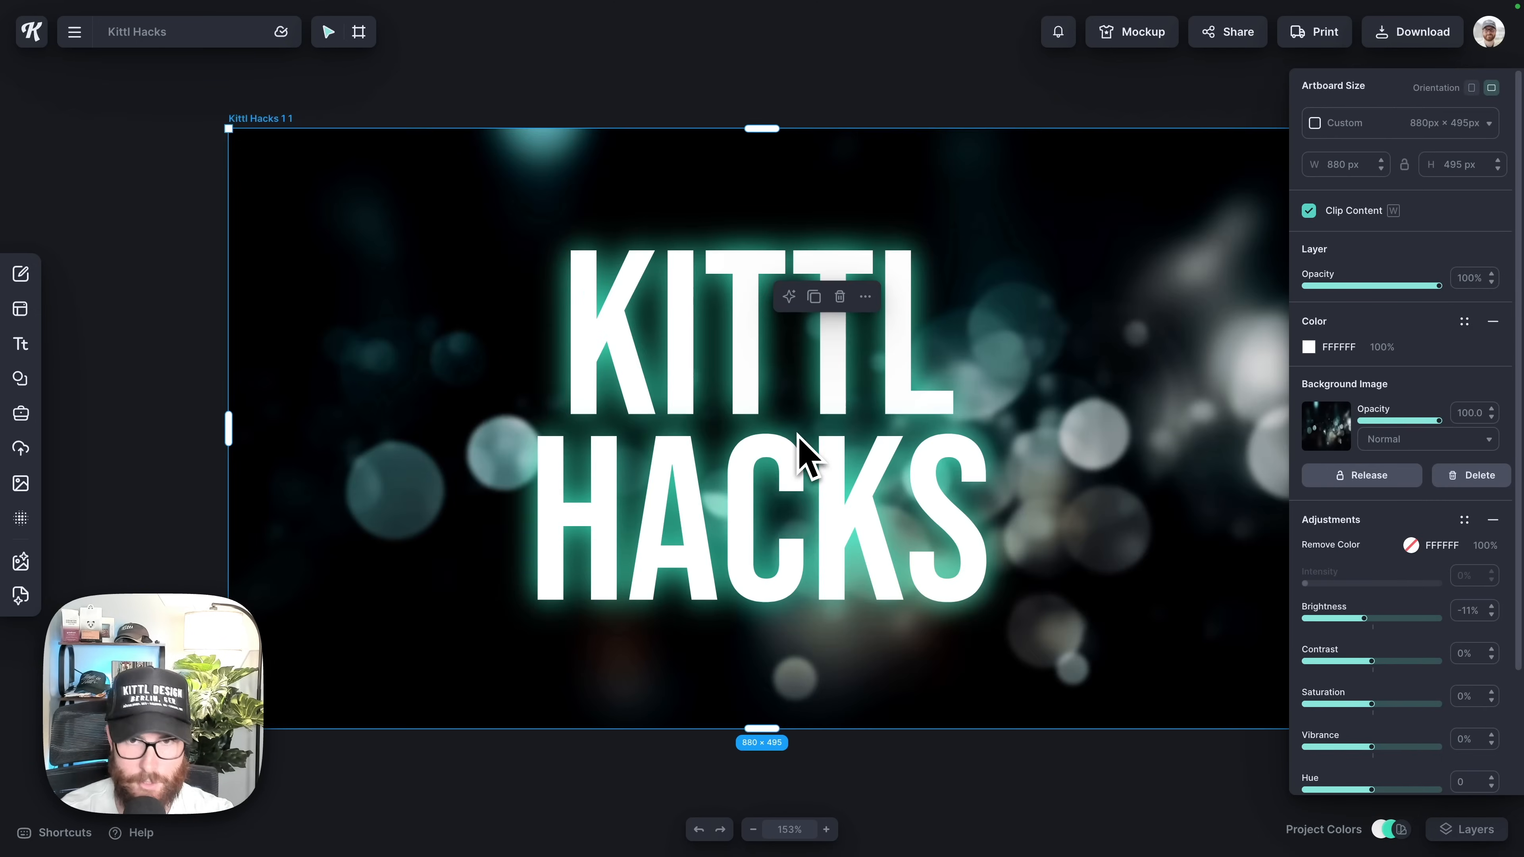
click(1081, 774)
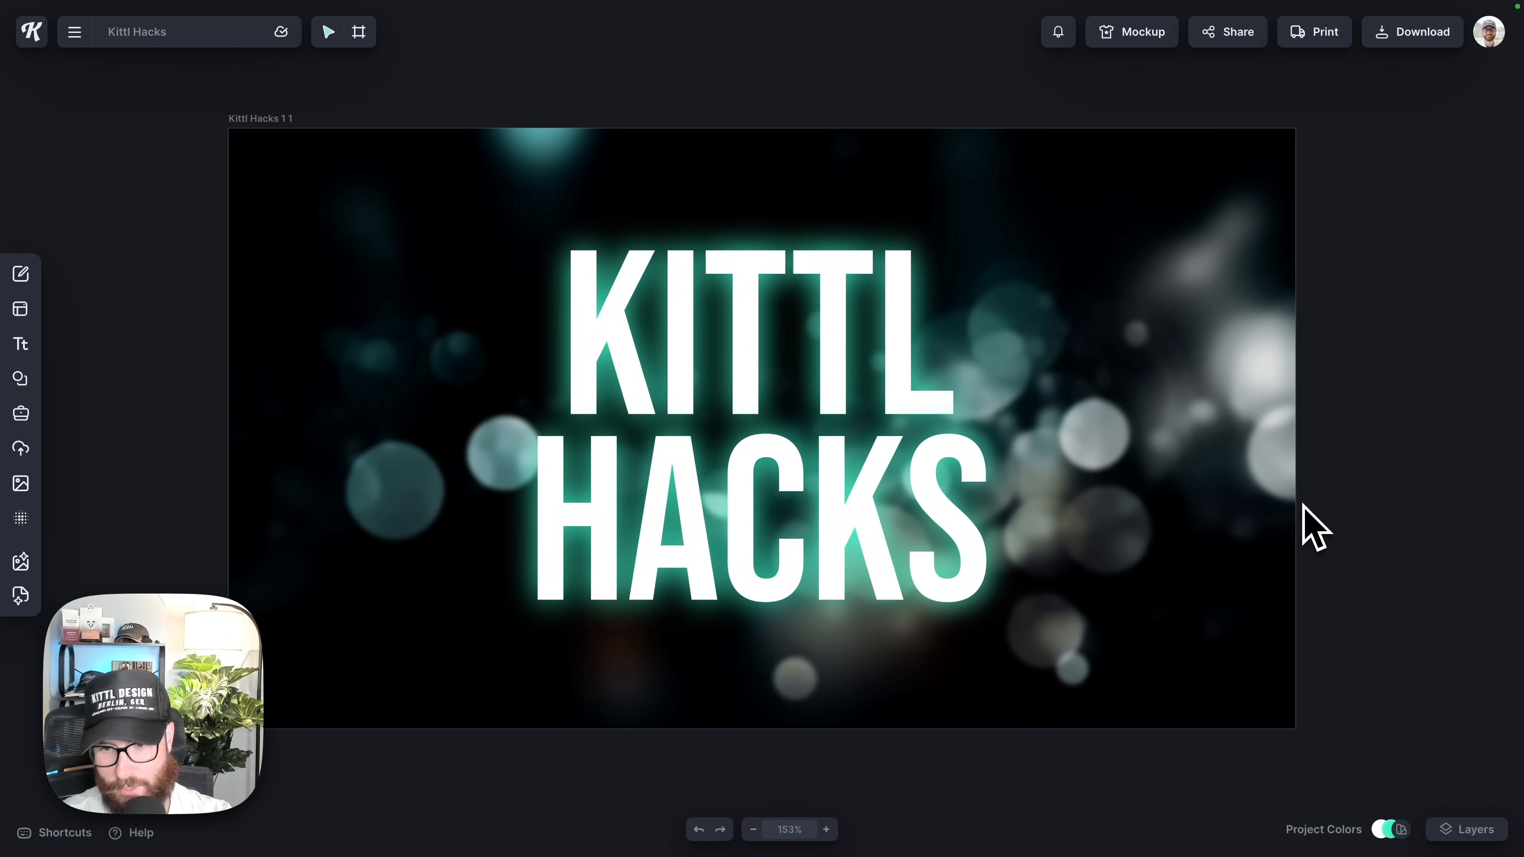
key(ctrl+minus)
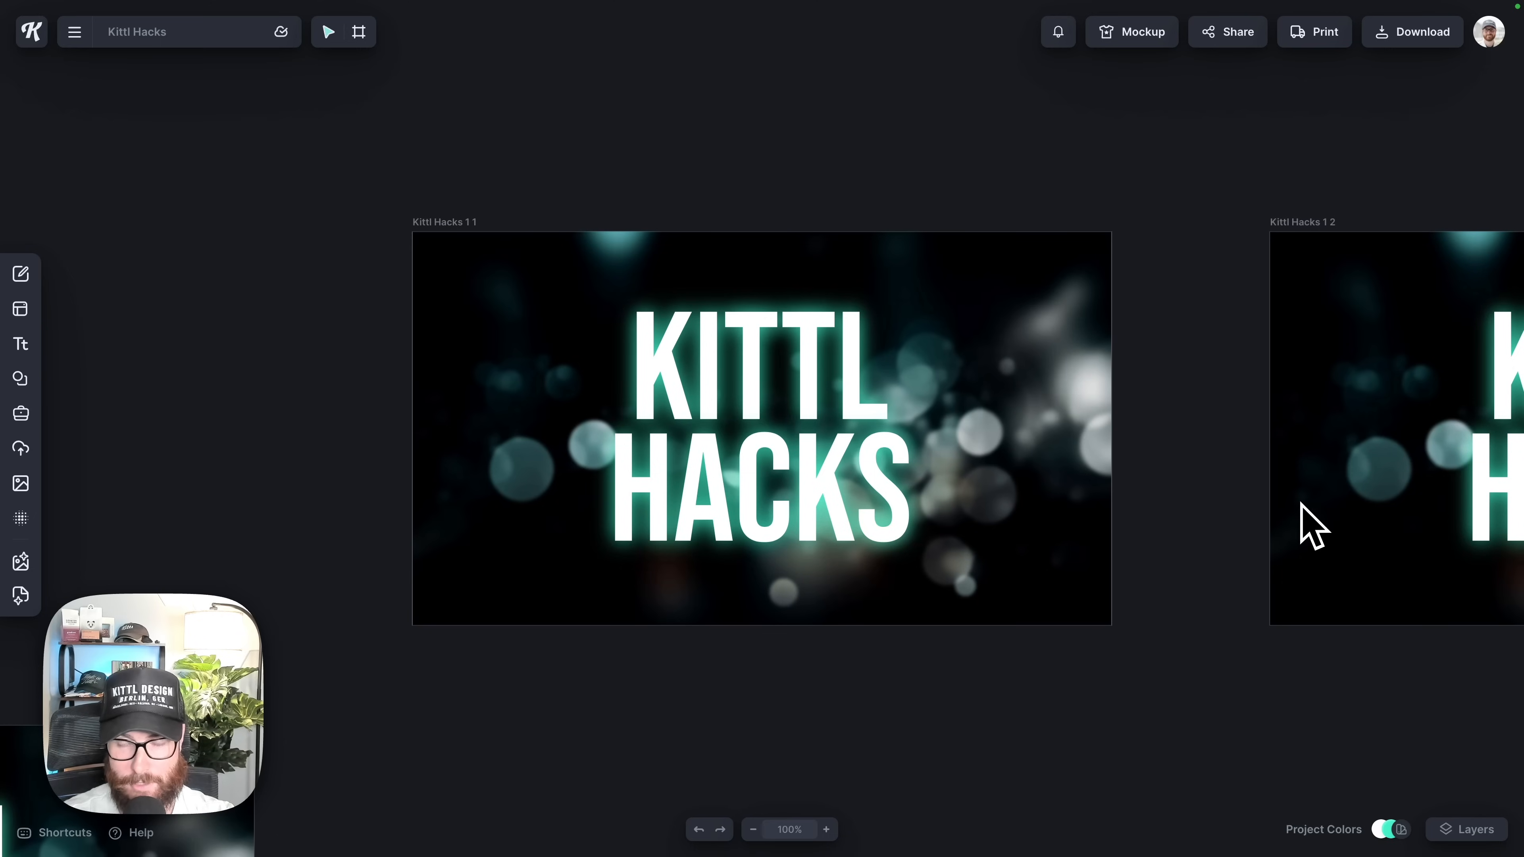
key(ctrl+minus)
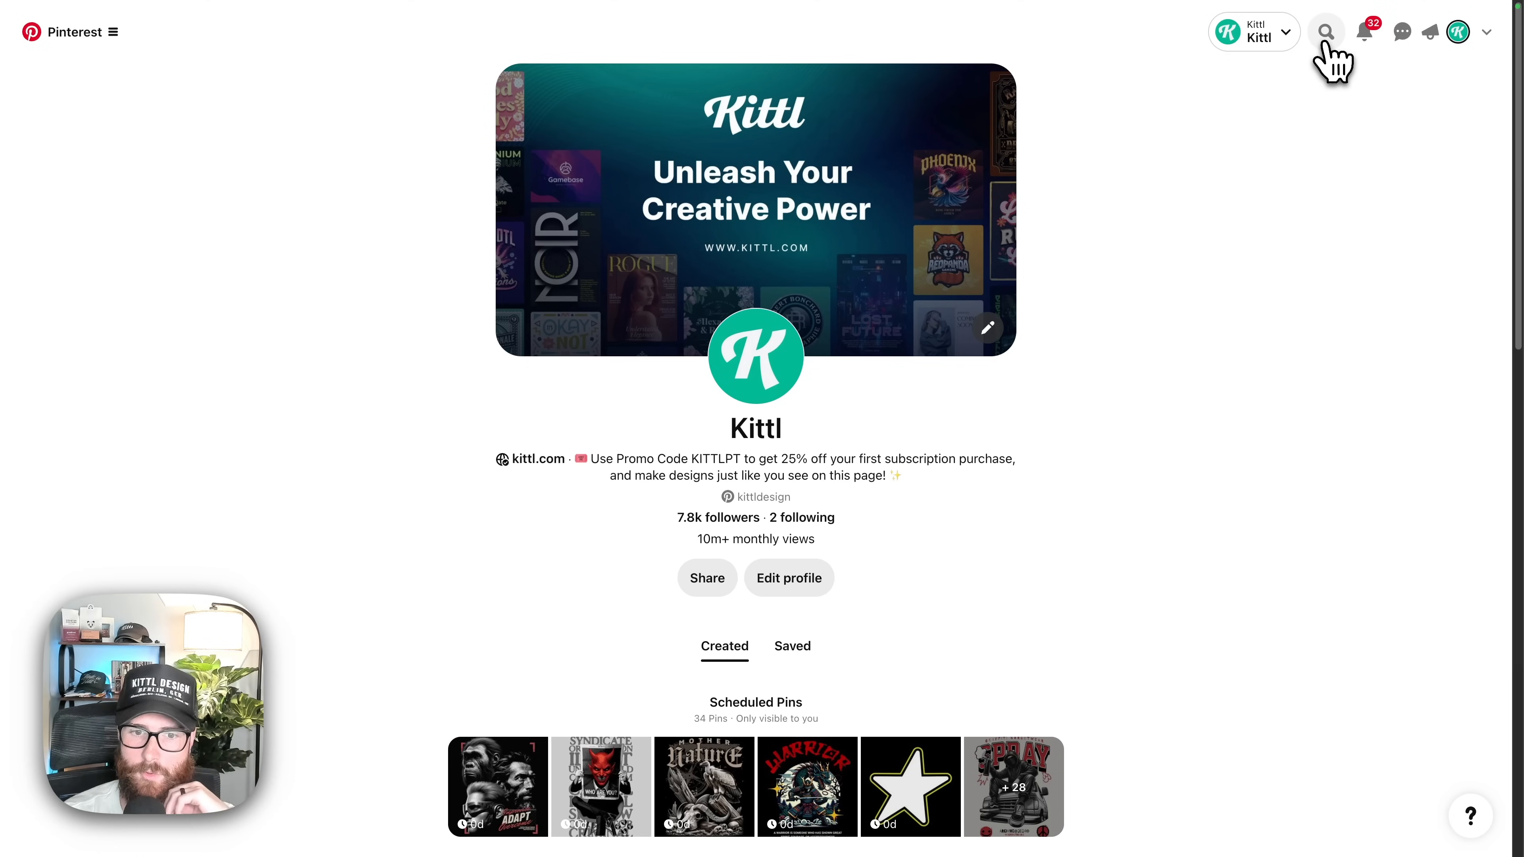
On Pinterest, set the search scope to All Pins and search for "old advertisement".
click(1324, 42)
click(1310, 38)
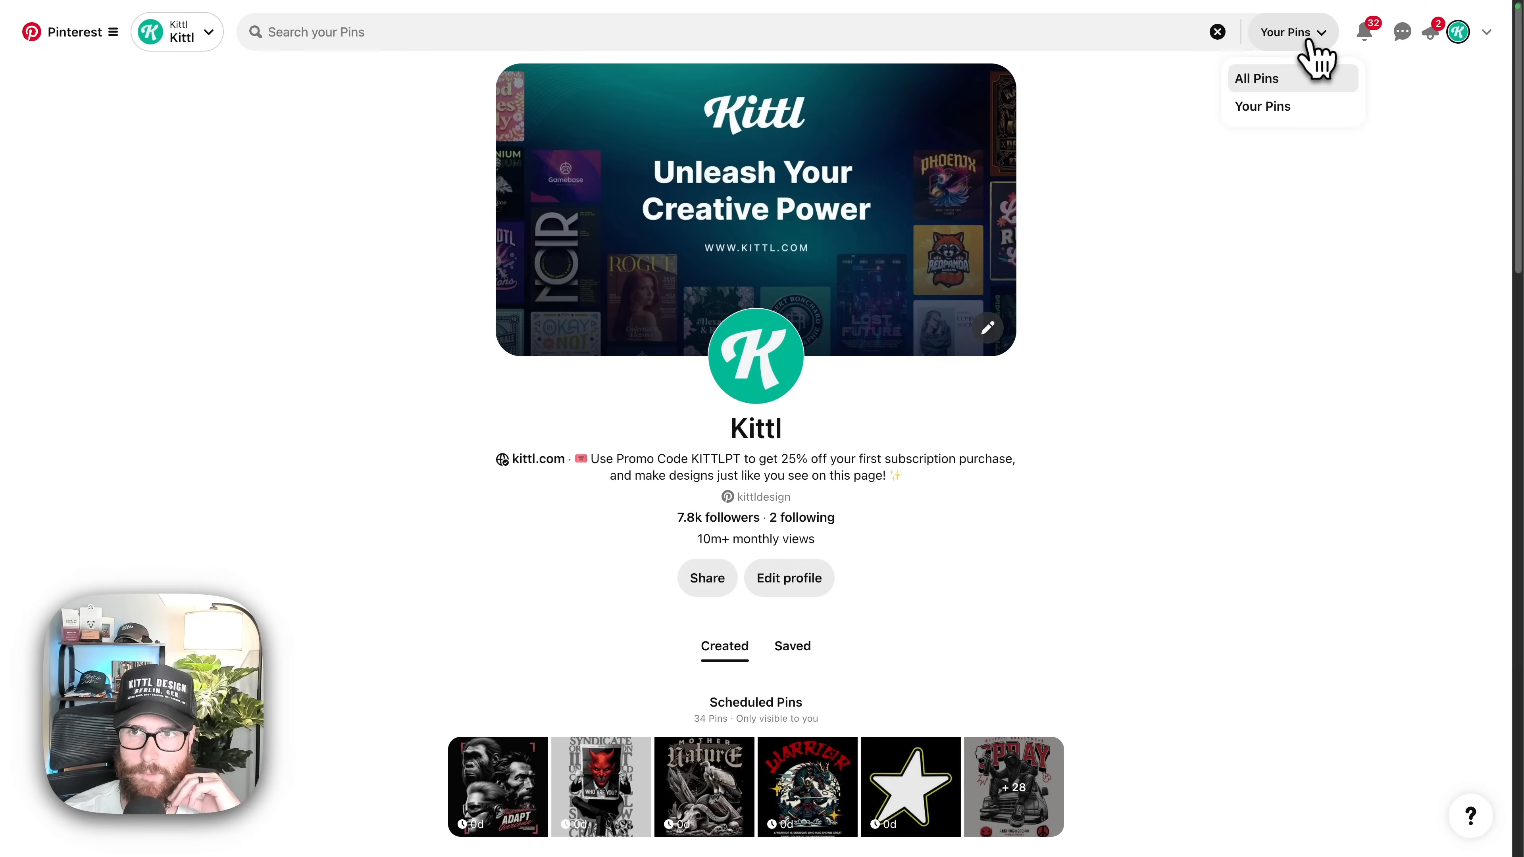
click(1280, 105)
click(1280, 48)
click(1270, 77)
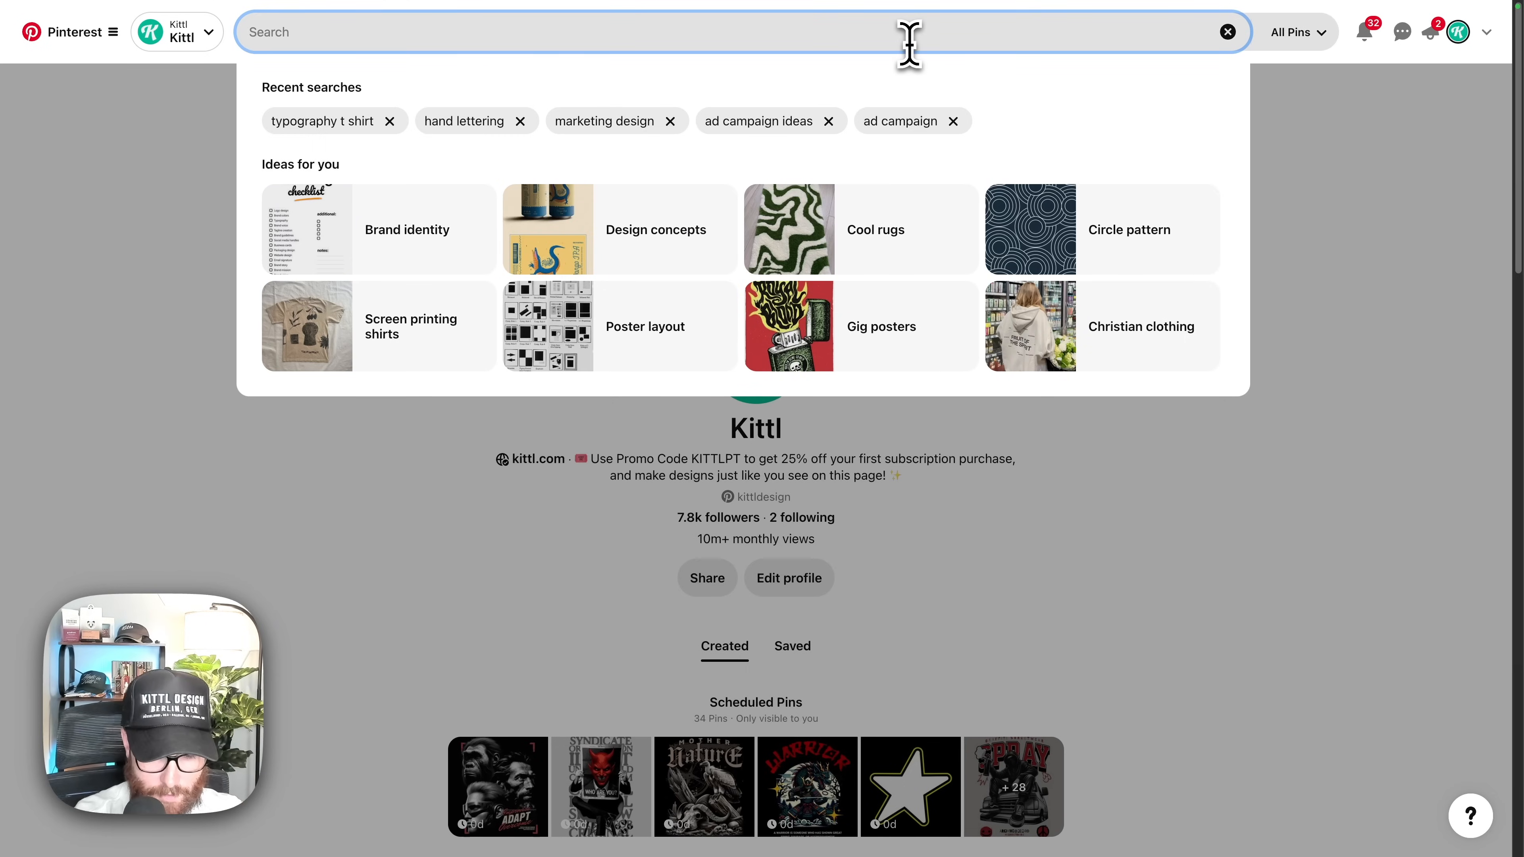
text(old advertise)
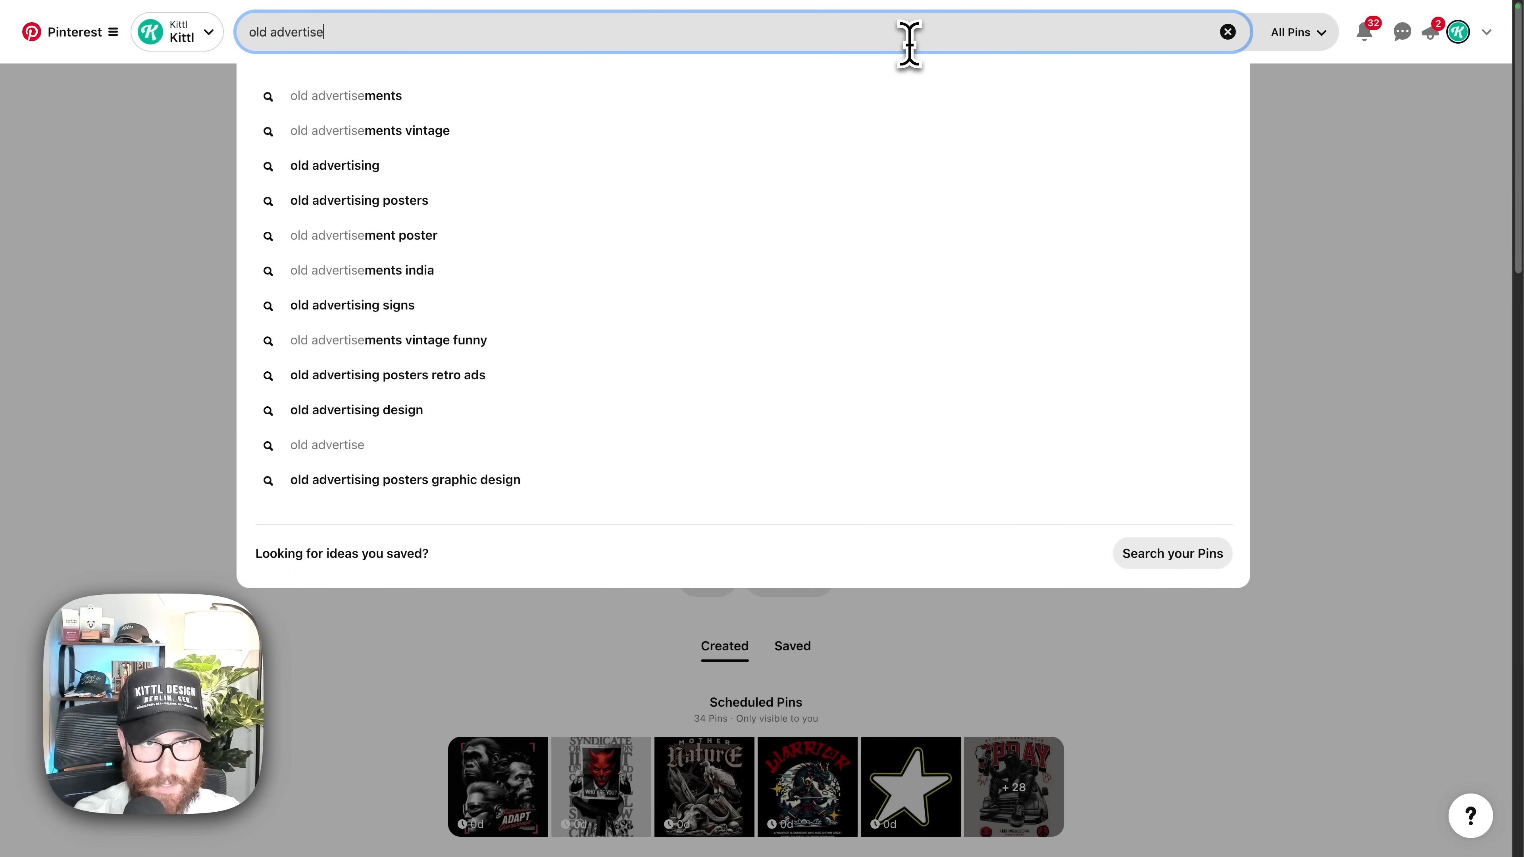
text(ment)
key(Return)
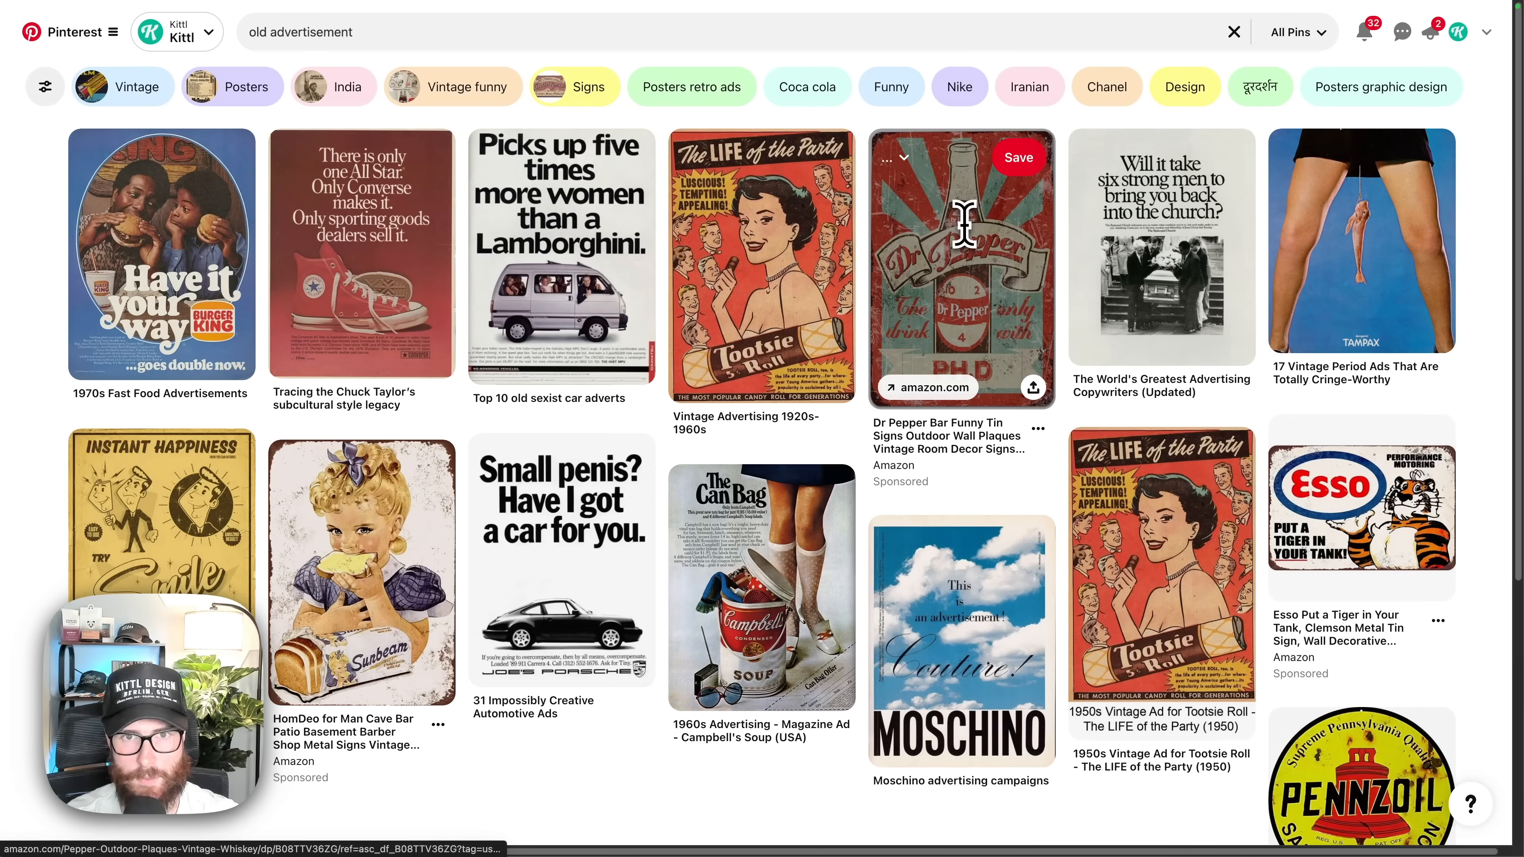
Browse the vintage ads, open the Travel Across Britain railway poster pin, and copy its image.
scroll(750, 270, down, 7)
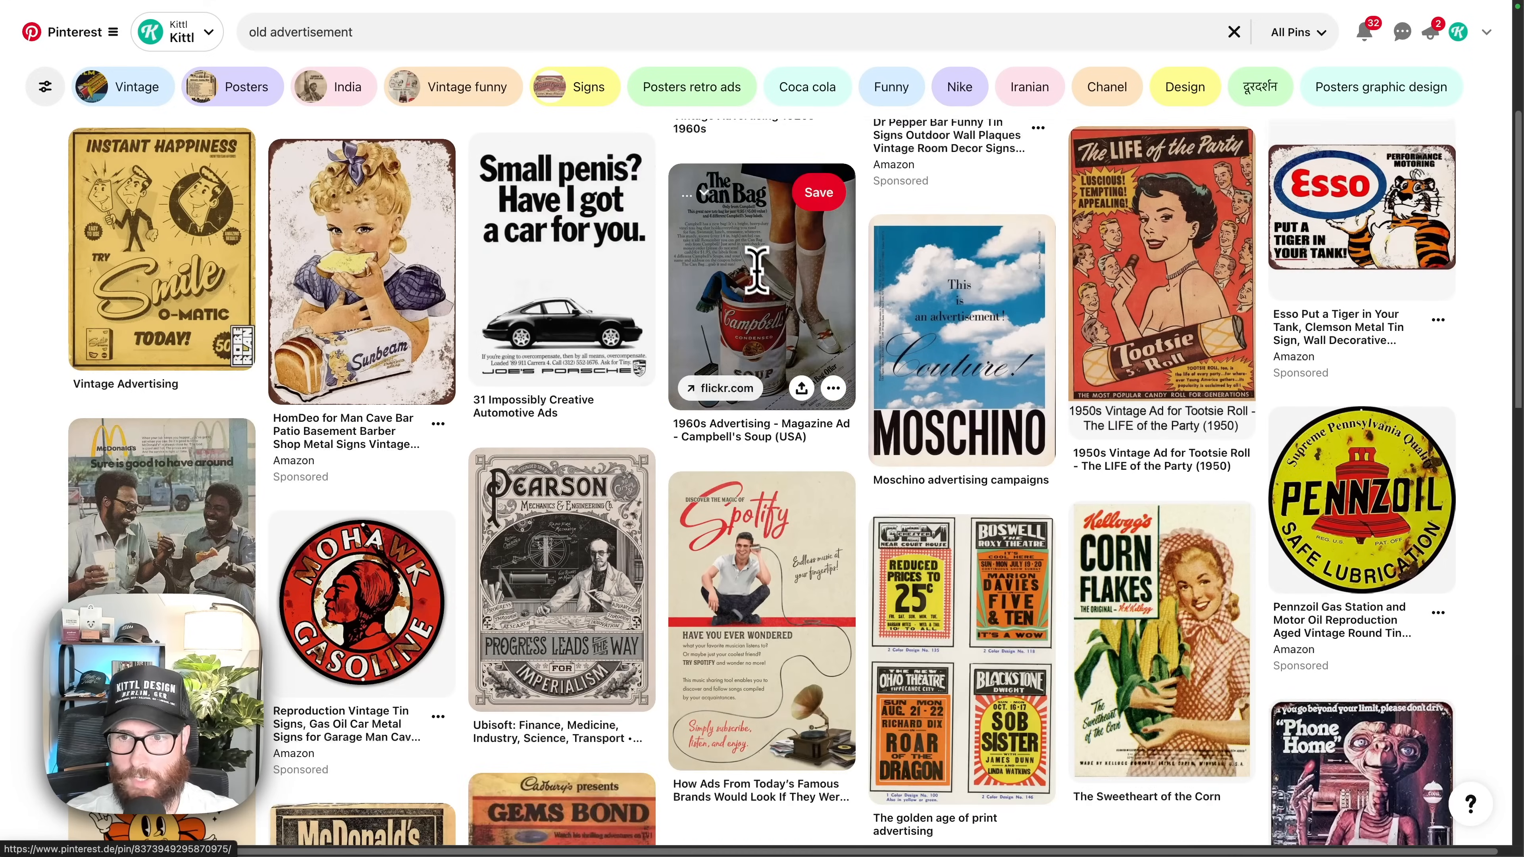
scroll(823, 360, down, 10)
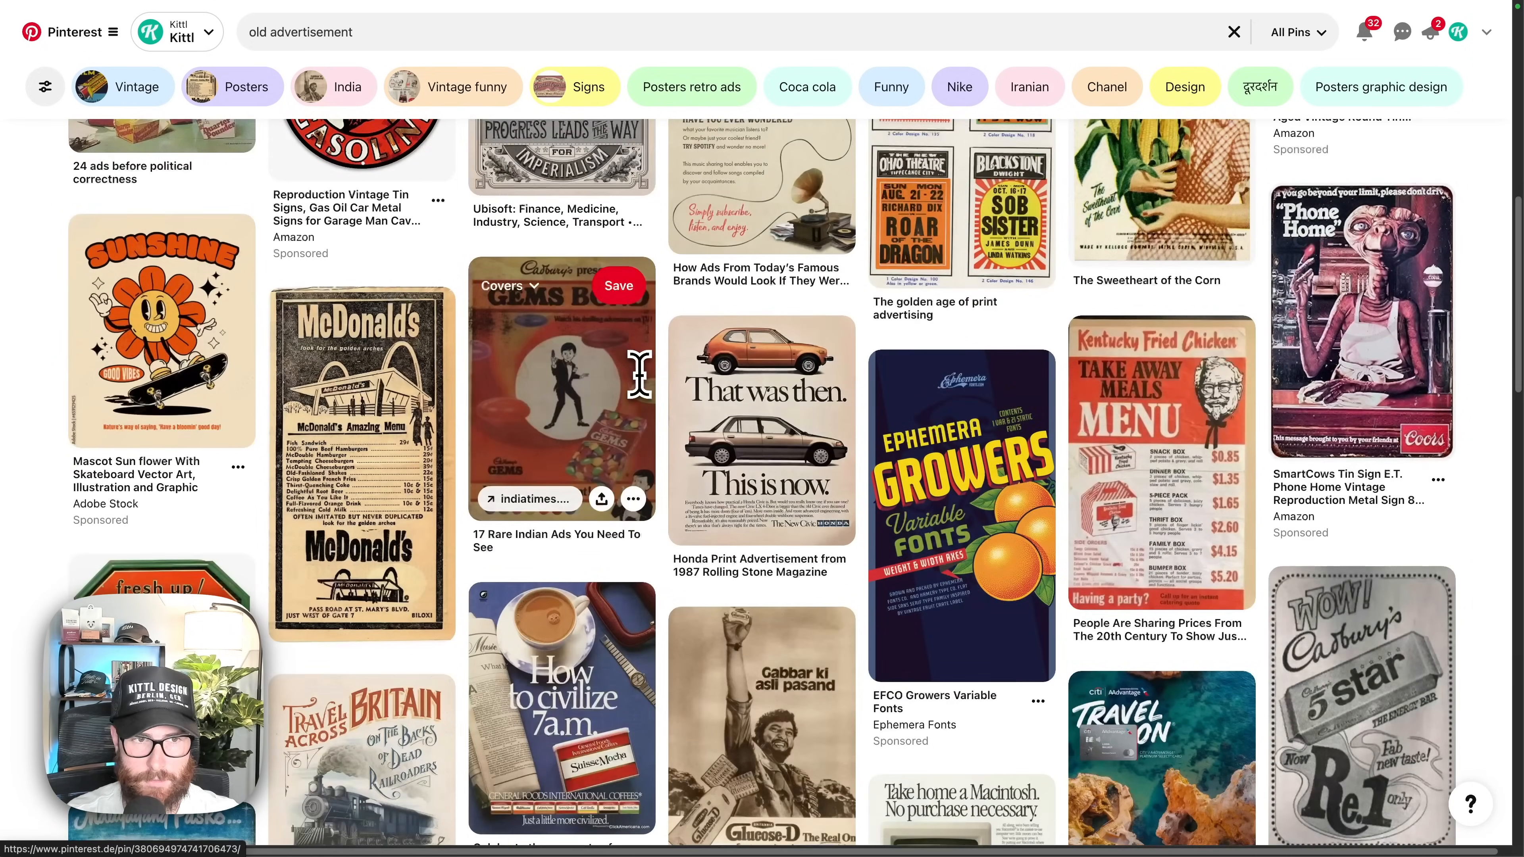
scroll(640, 375, down, 2)
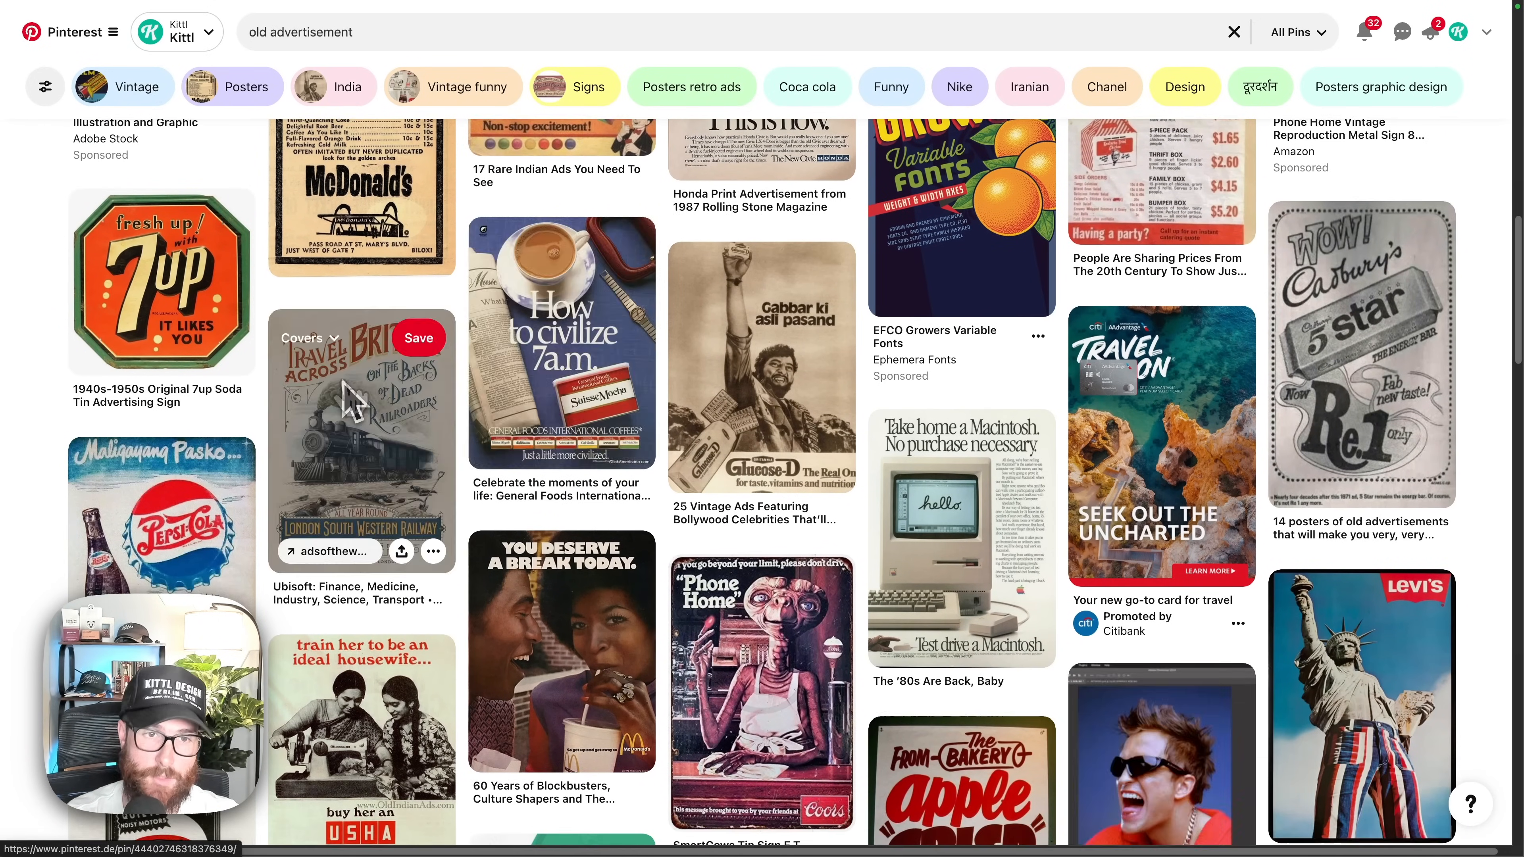
click(414, 420)
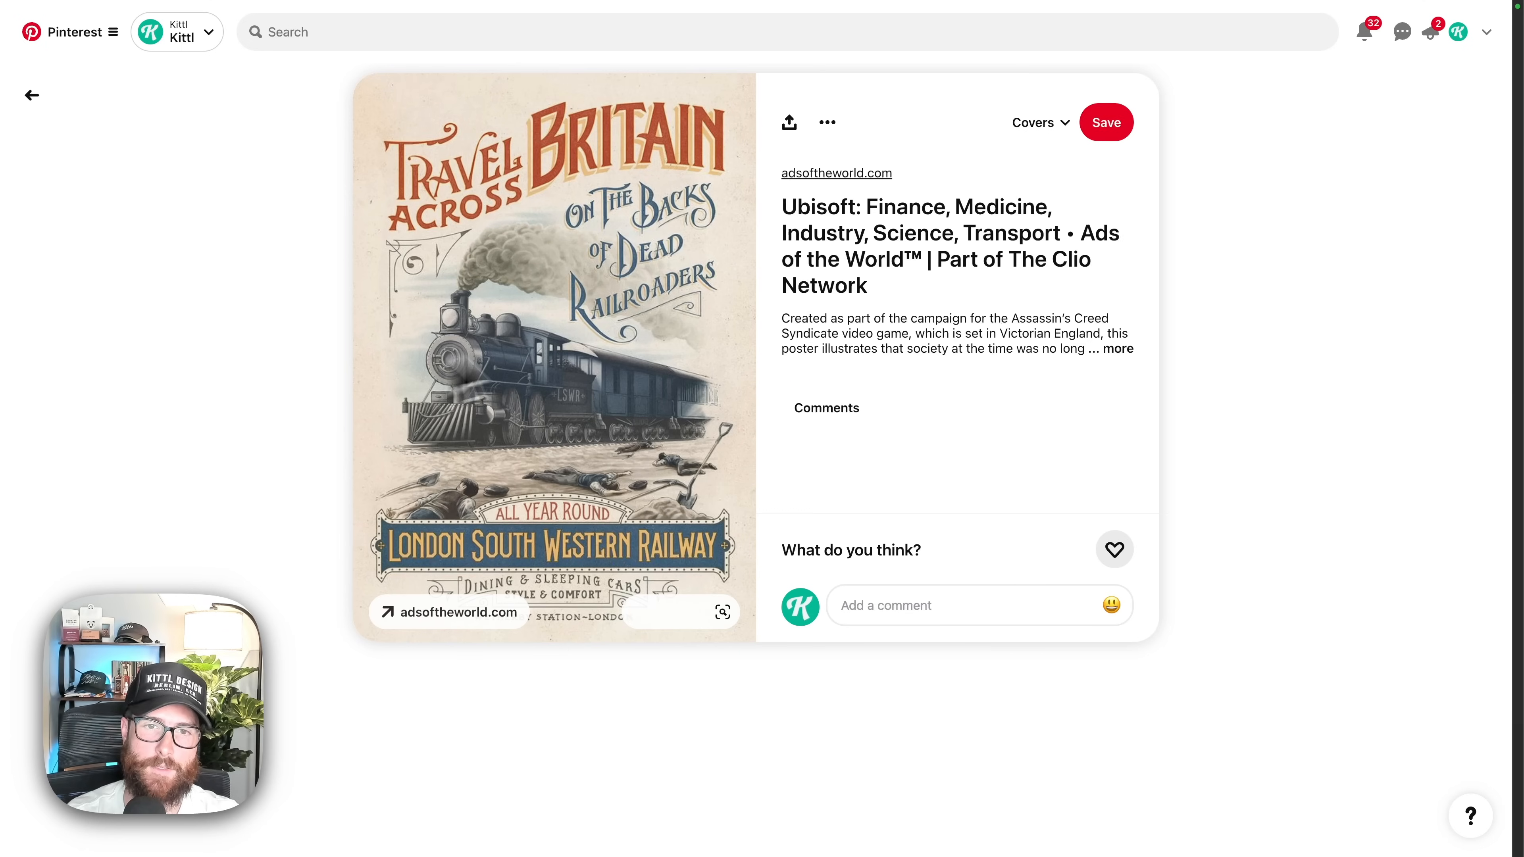
right_click(543, 307)
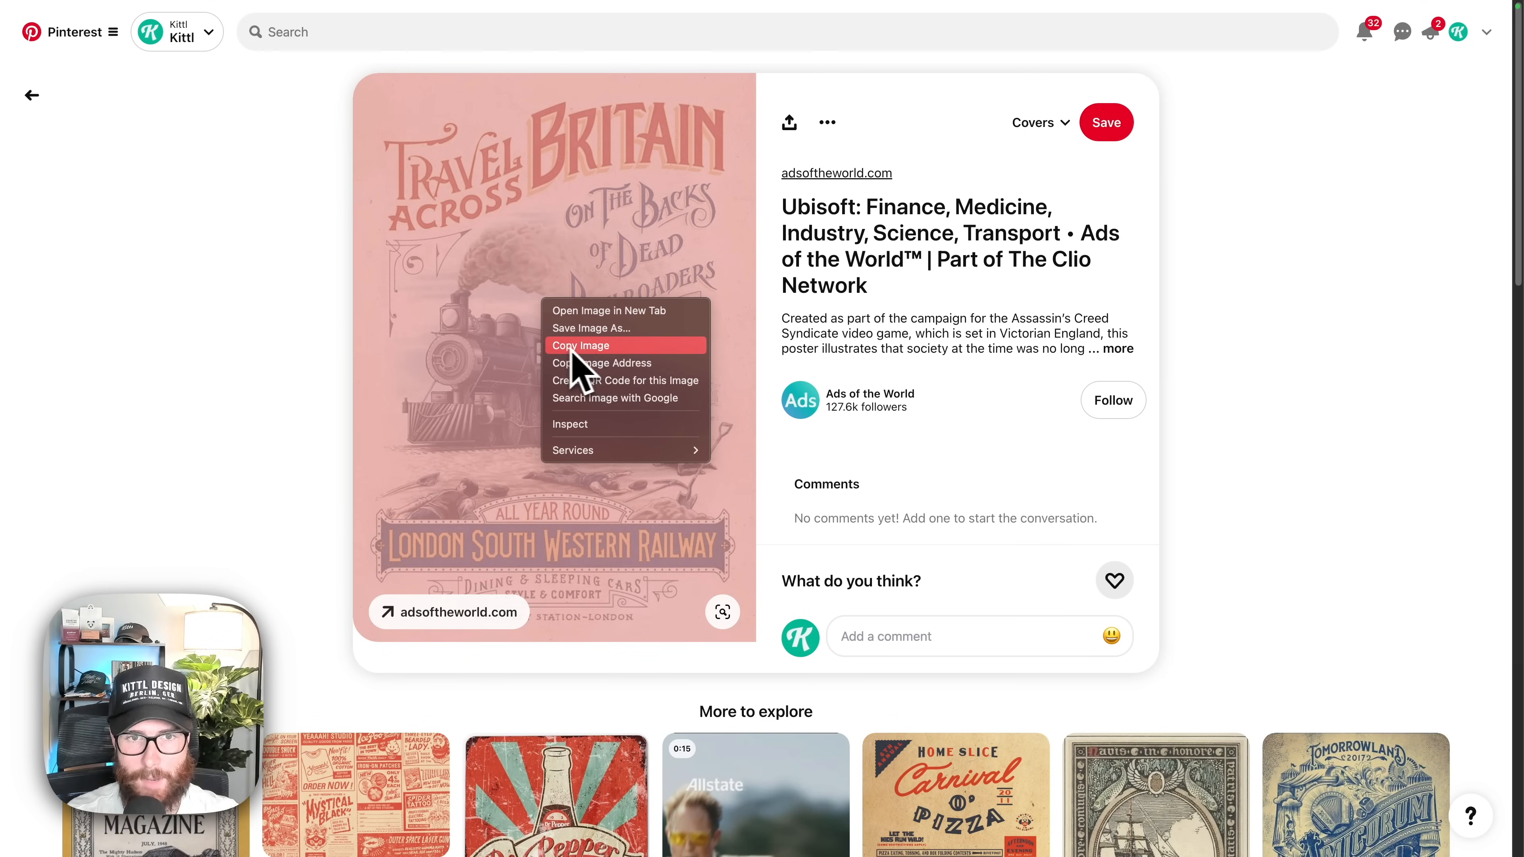
click(598, 351)
Back in Kittl, paste the poster onto the empty canvas beside the Kittl Hacks artboard, clear of its edge, and view both at 100%.
mouse_move(258, 12)
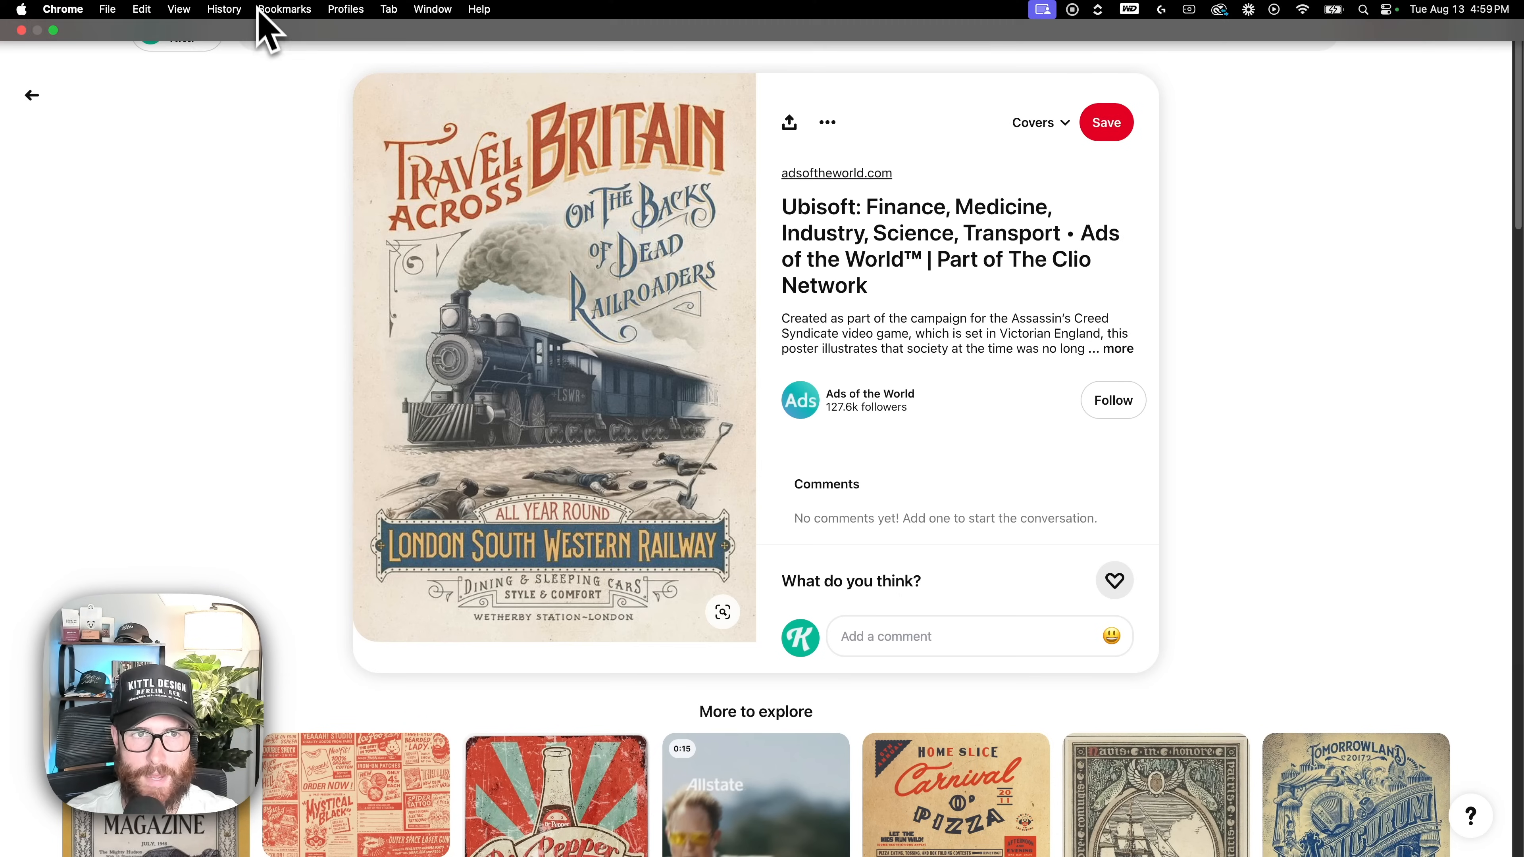
click(358, 29)
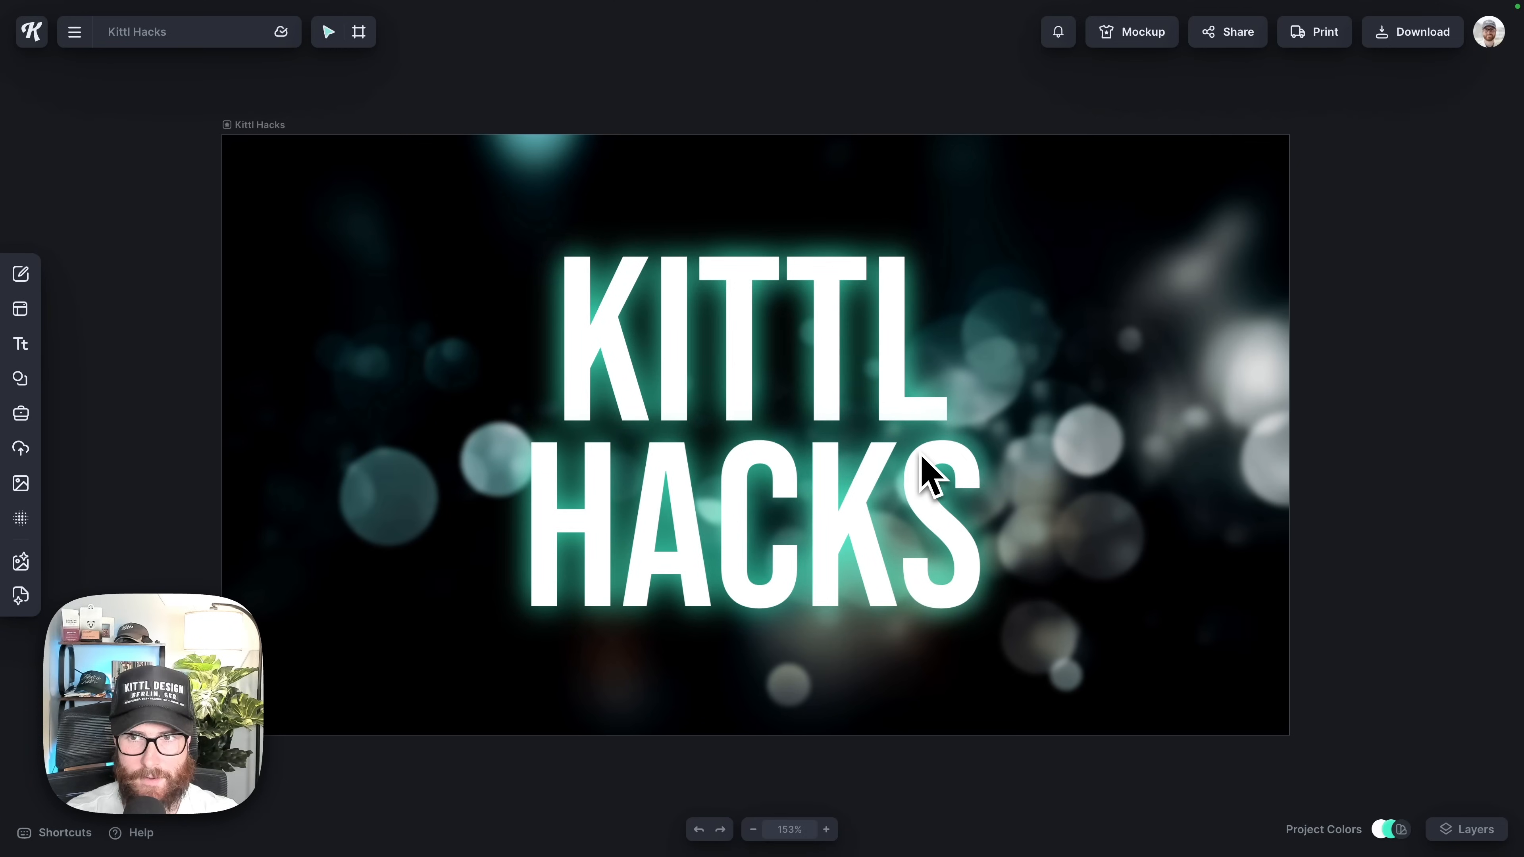
scroll(929, 478, right, 10)
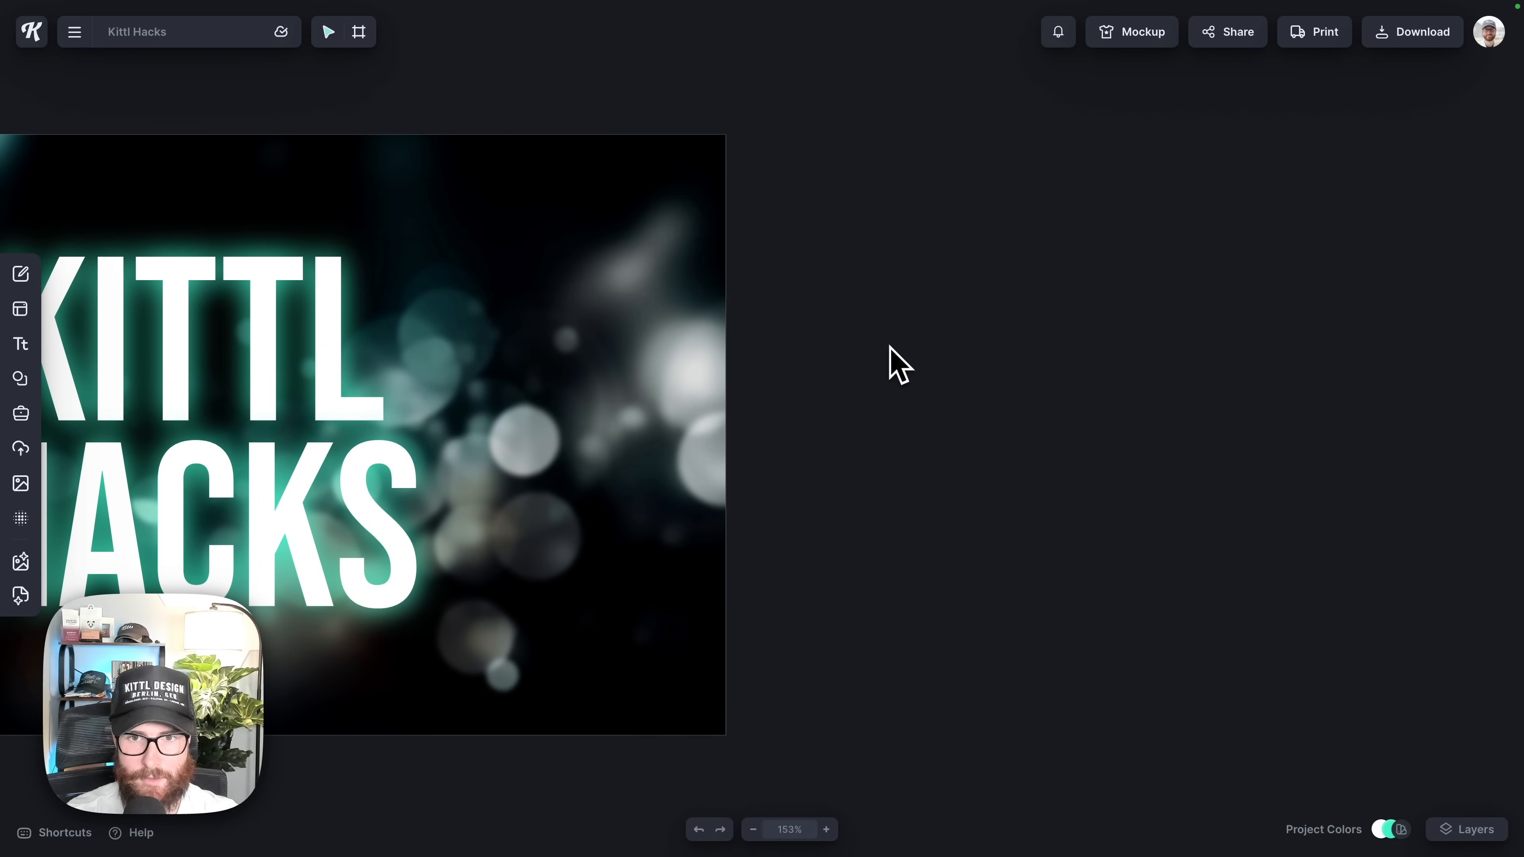
right_click(889, 347)
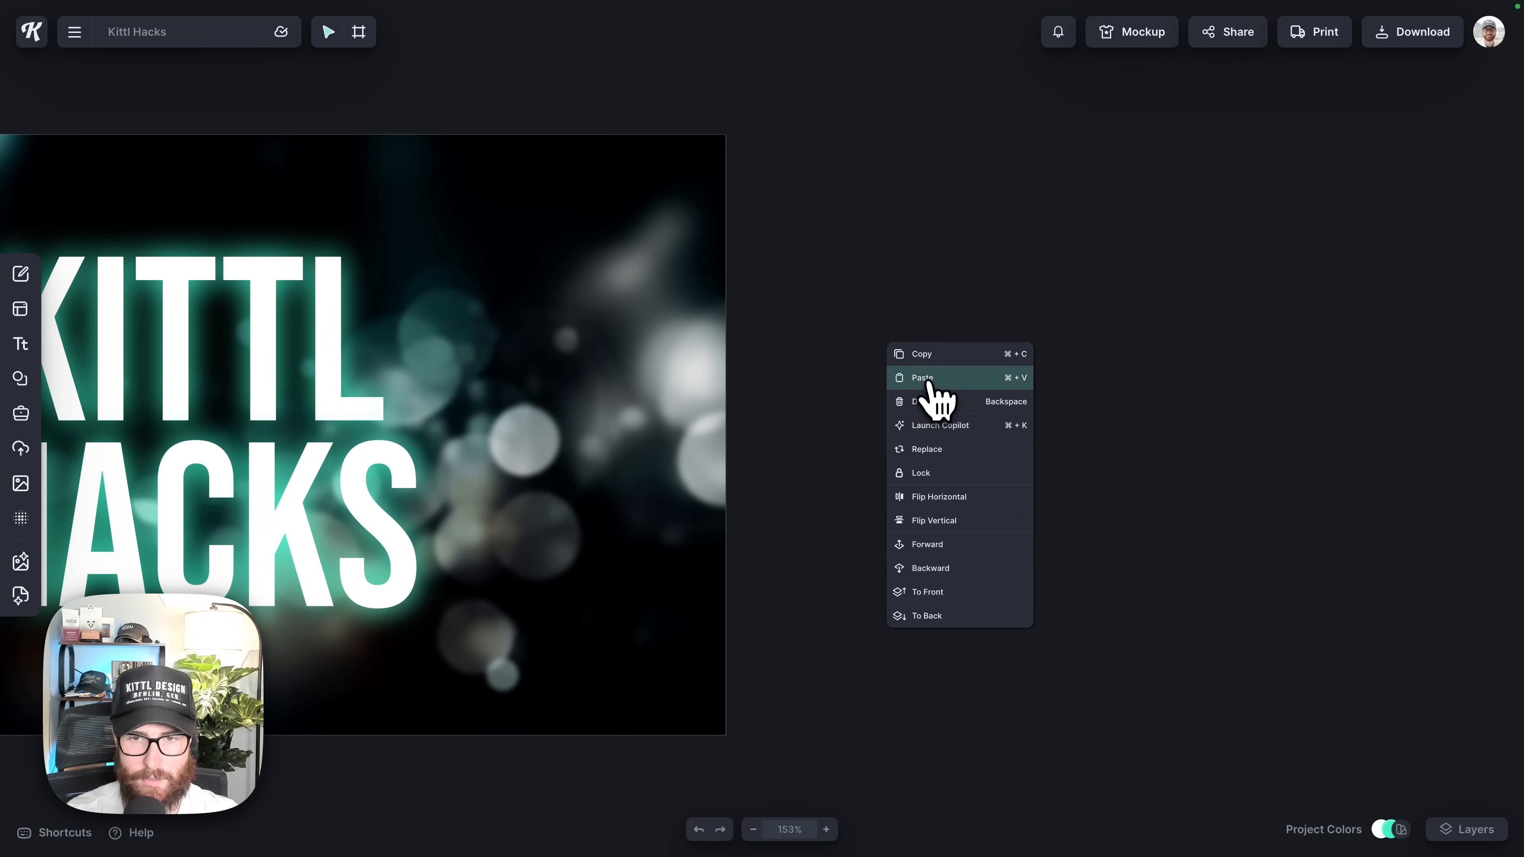
click(927, 378)
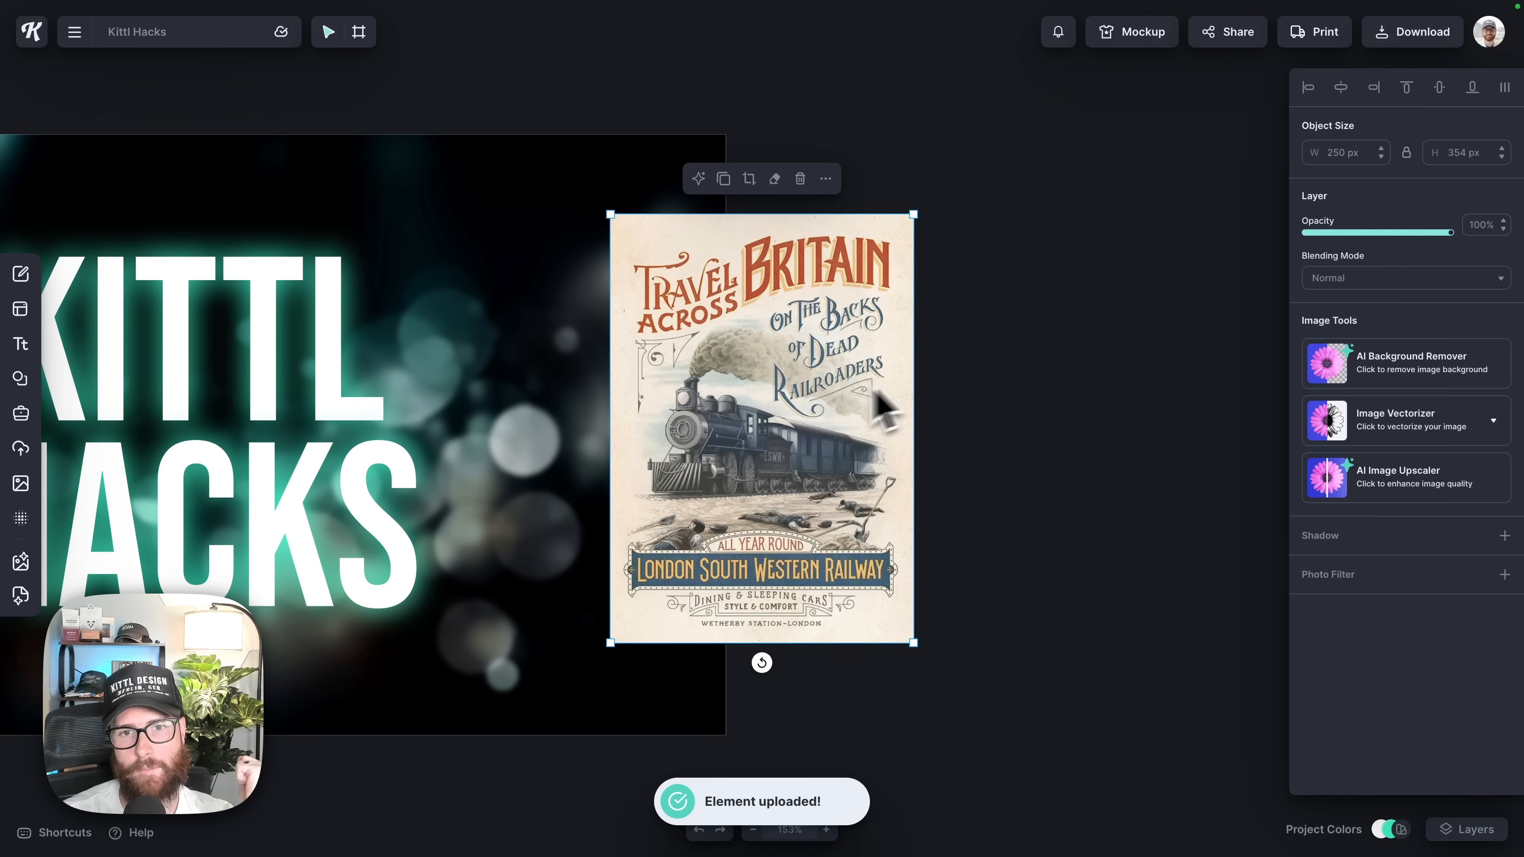
click(1143, 408)
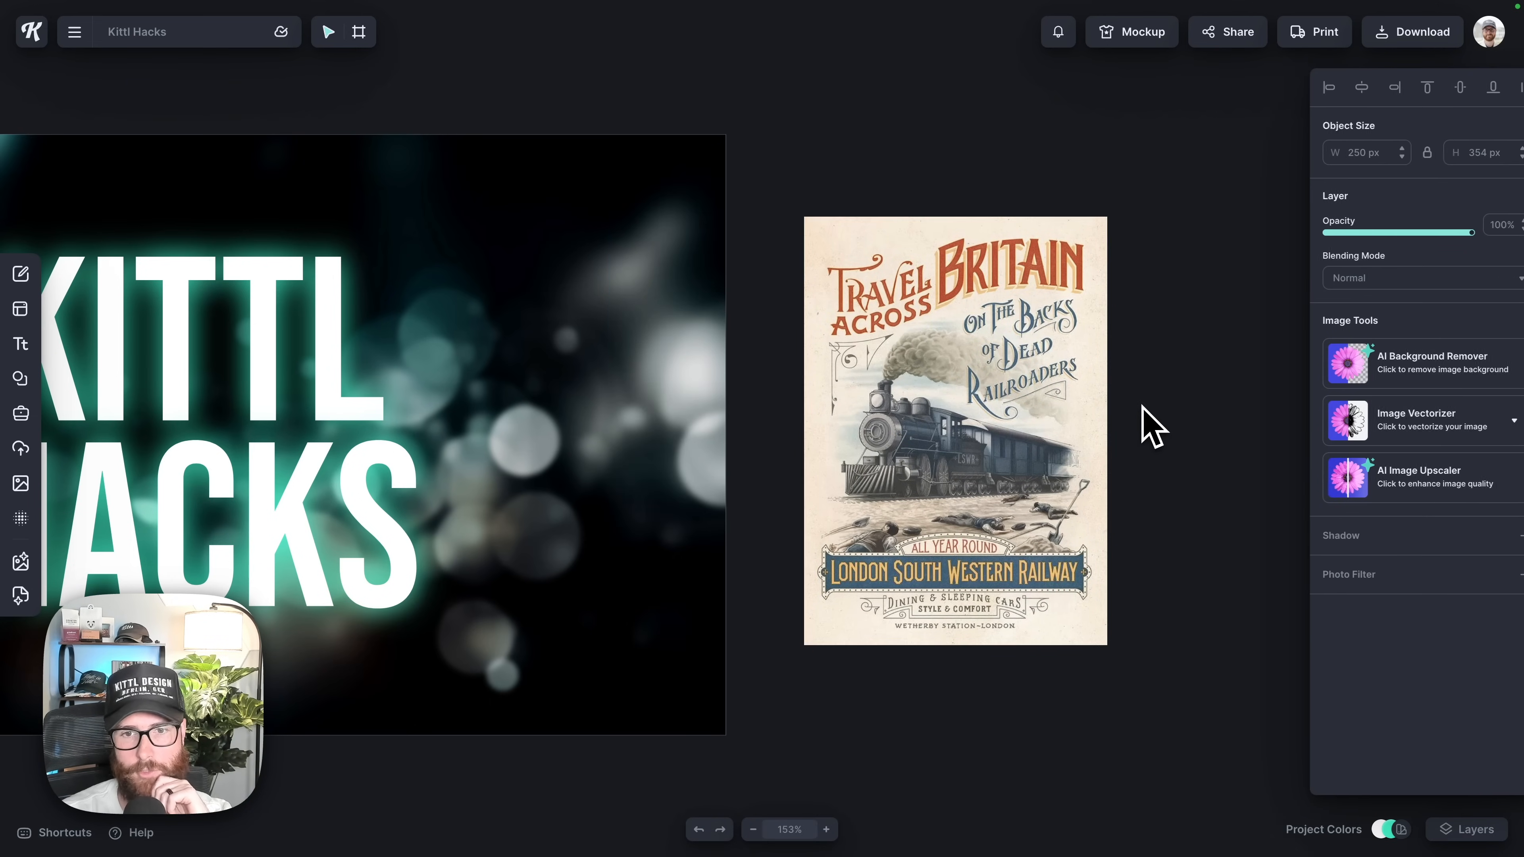
key(shift+0)
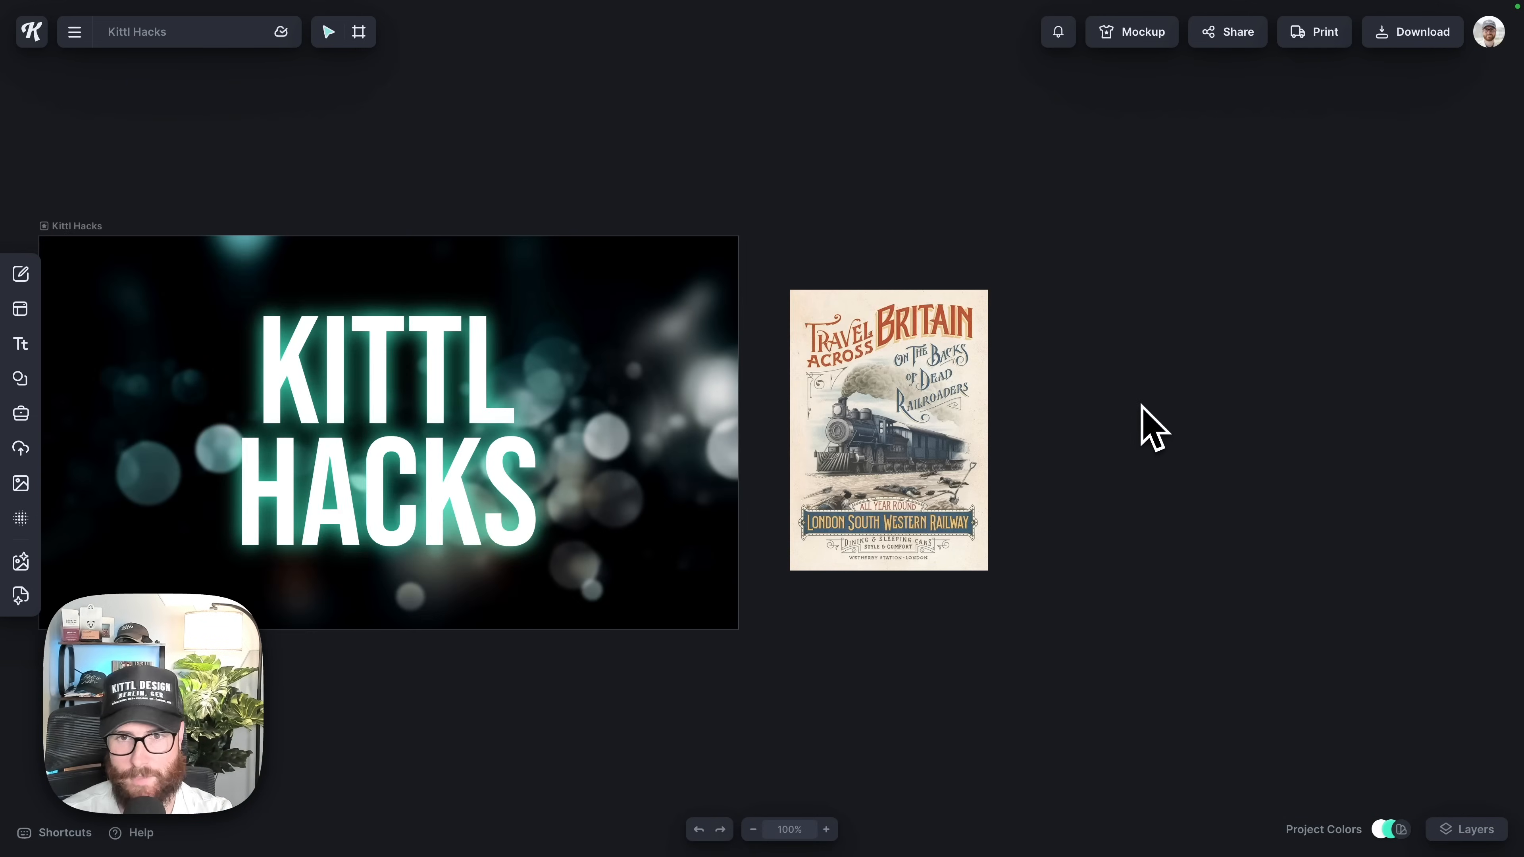
scroll(1141, 404, left, 2)
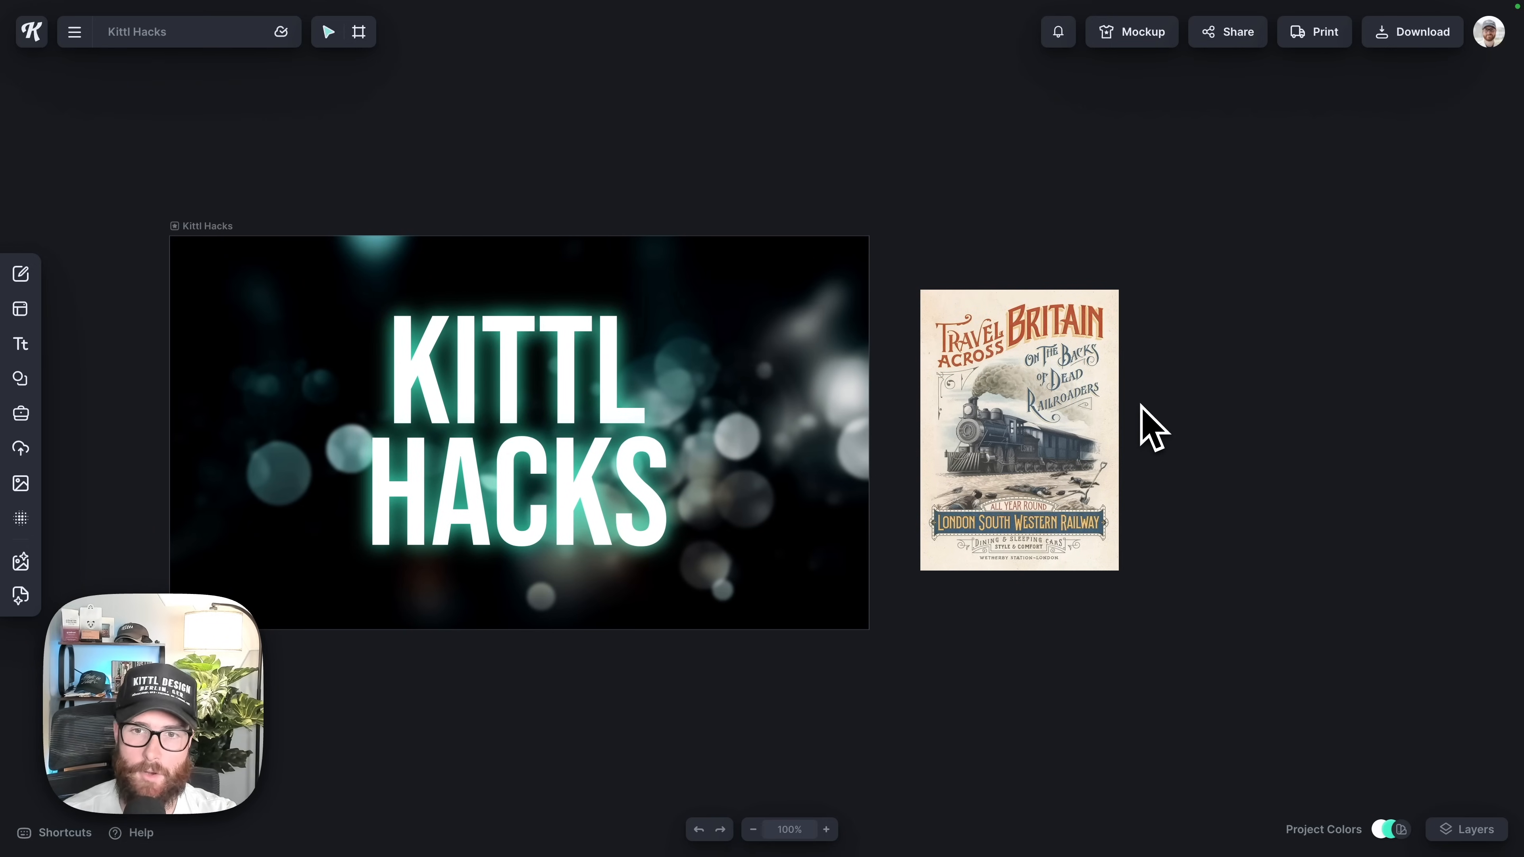
scroll(1141, 405, left, 1)
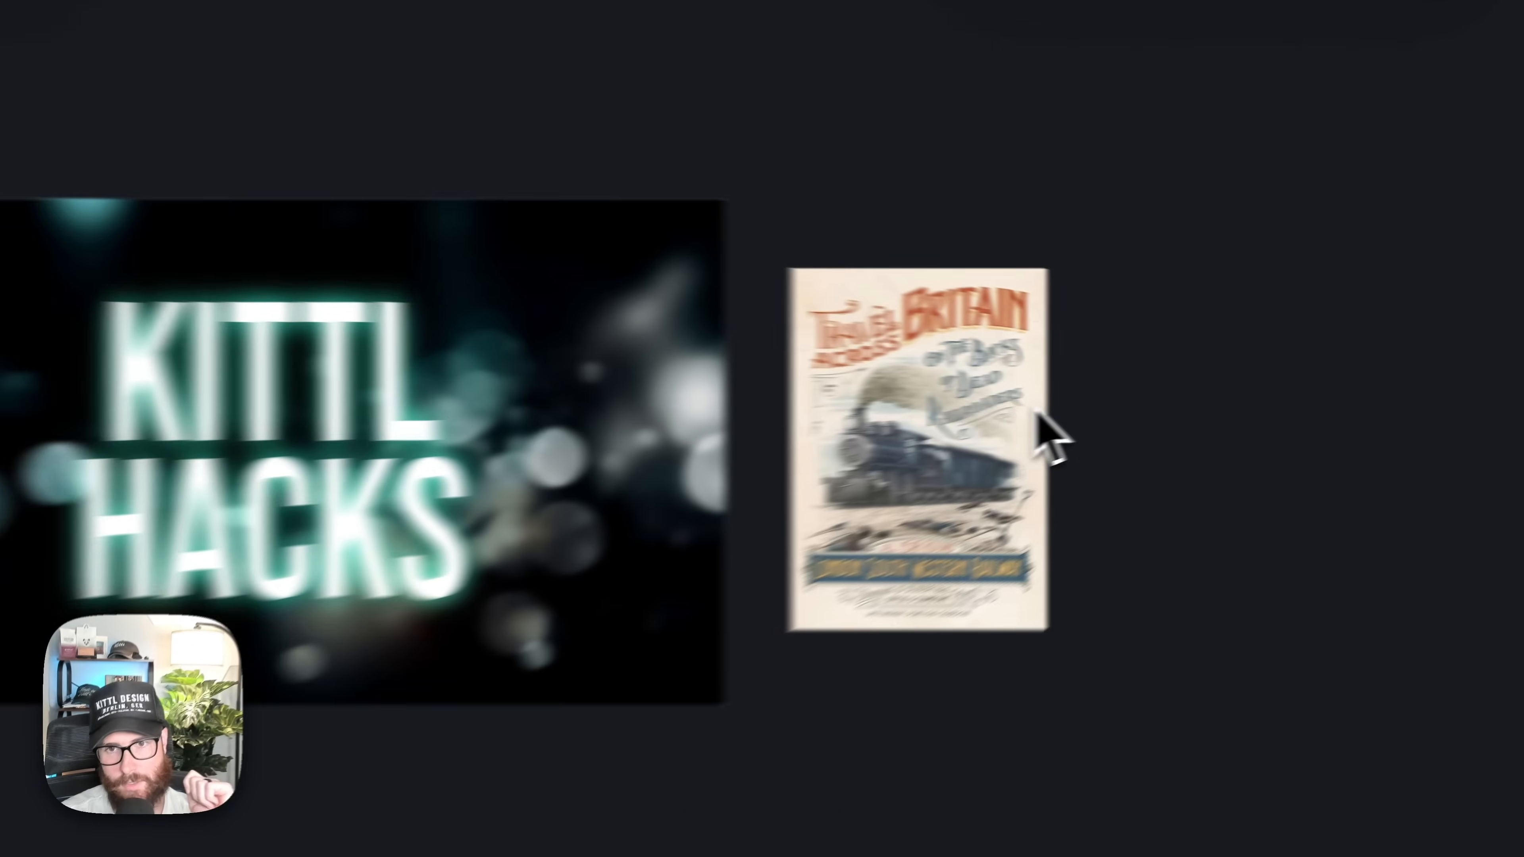
click(1073, 420)
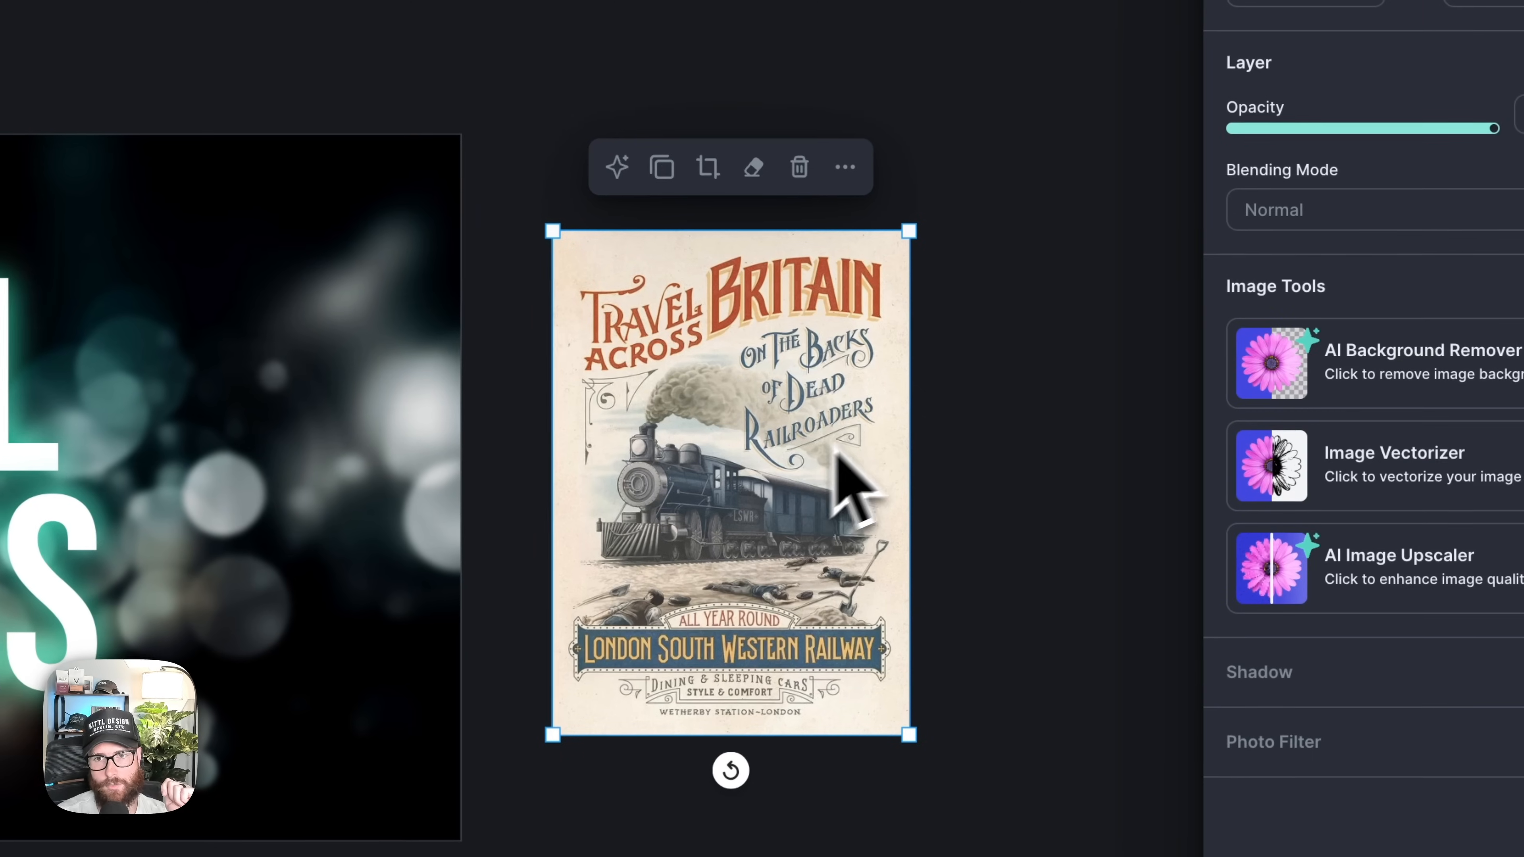
click(1006, 421)
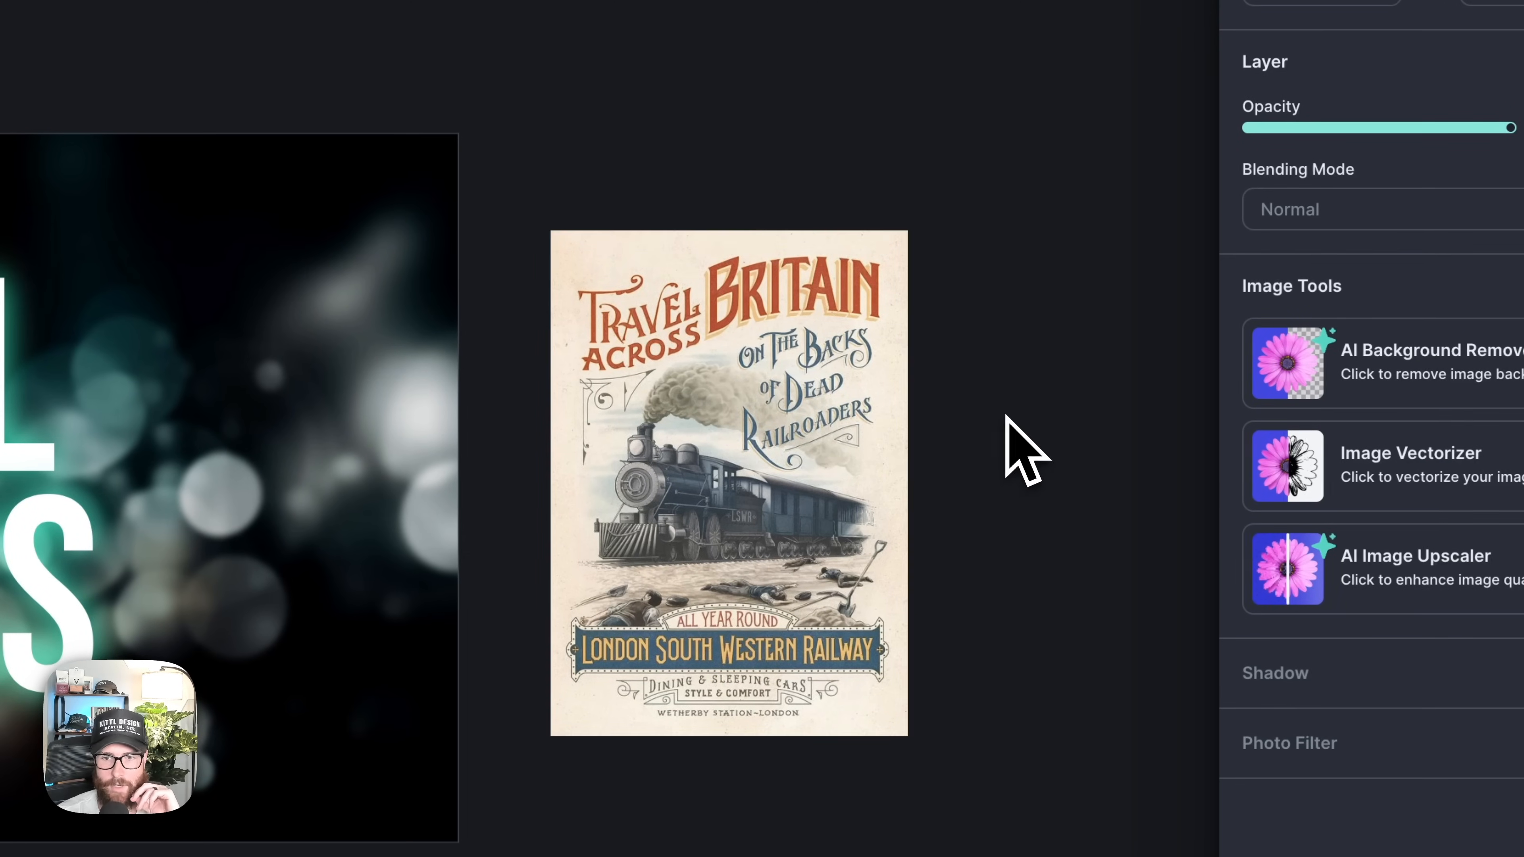
click(852, 435)
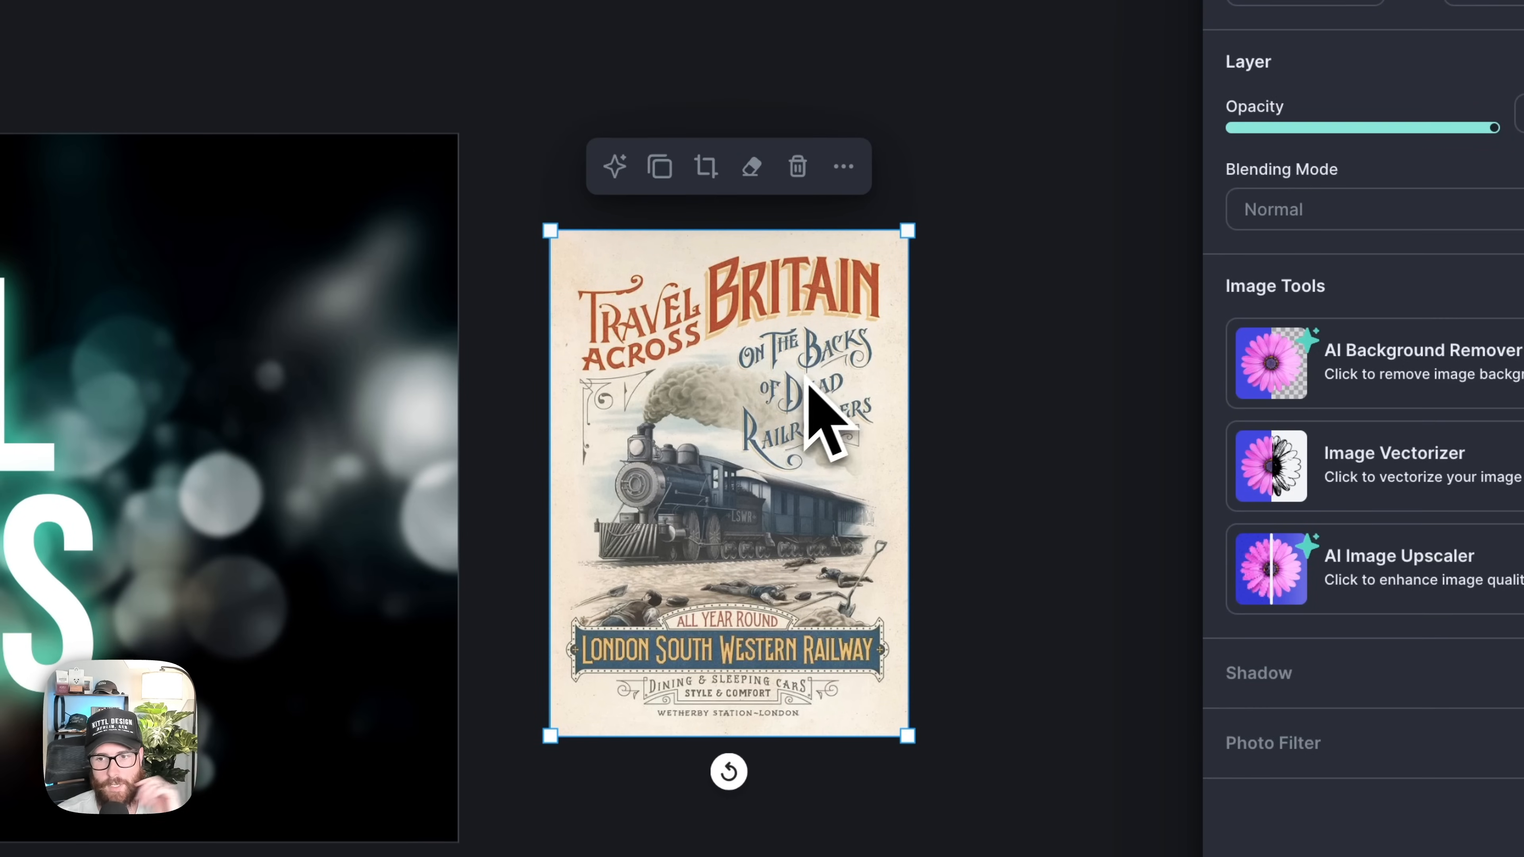
click(944, 391)
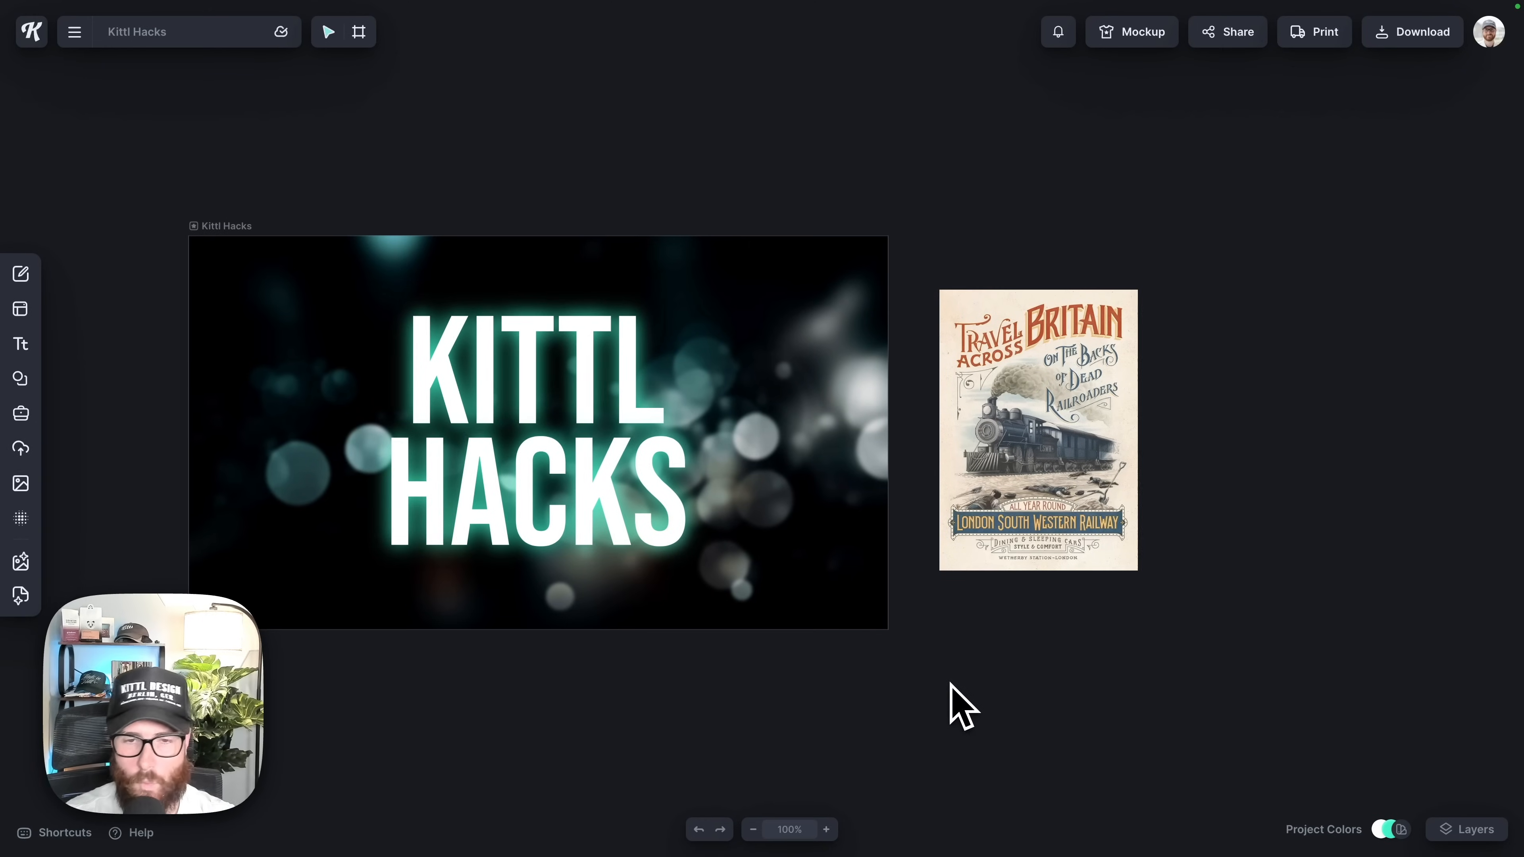
Delete the pasted Travel Across Britain poster from the canvas.
click(980, 537)
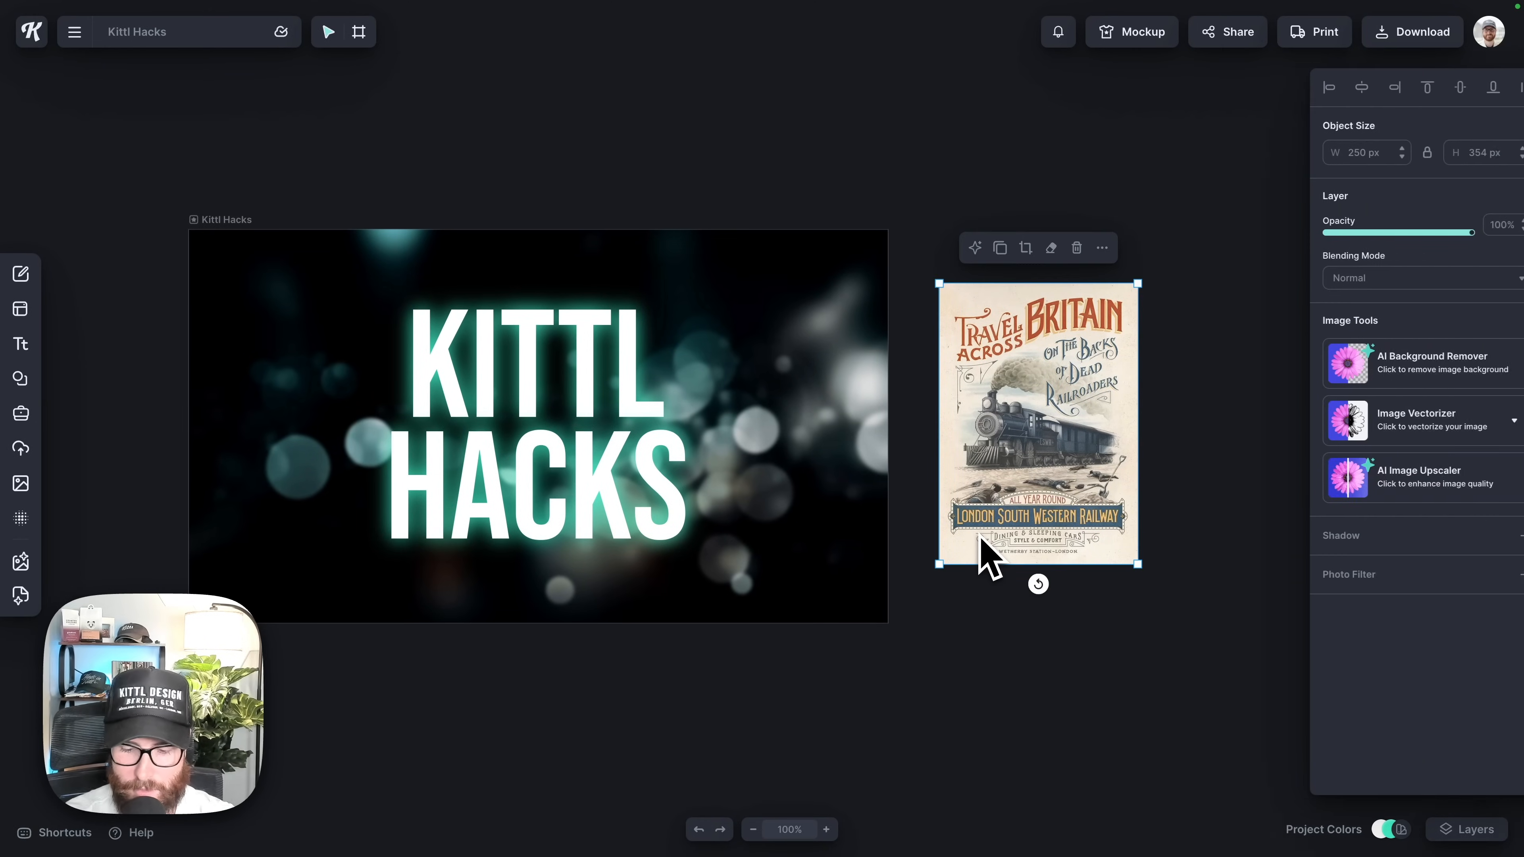
key(Delete)
scroll(978, 552, left, 2)
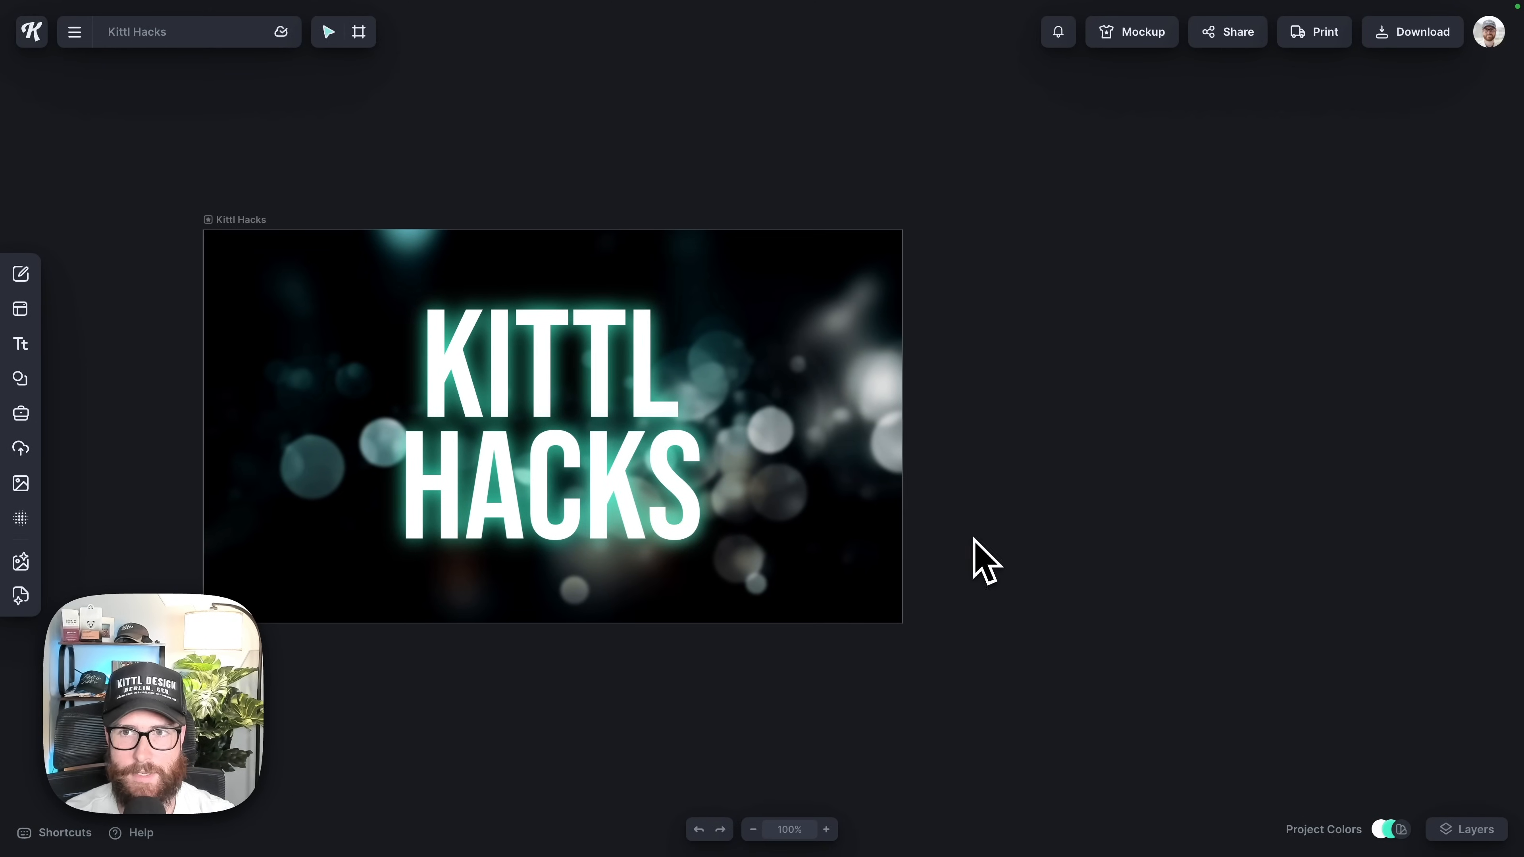
Review the list of keyboard shortcuts and close it.
scroll(972, 561, left, 5)
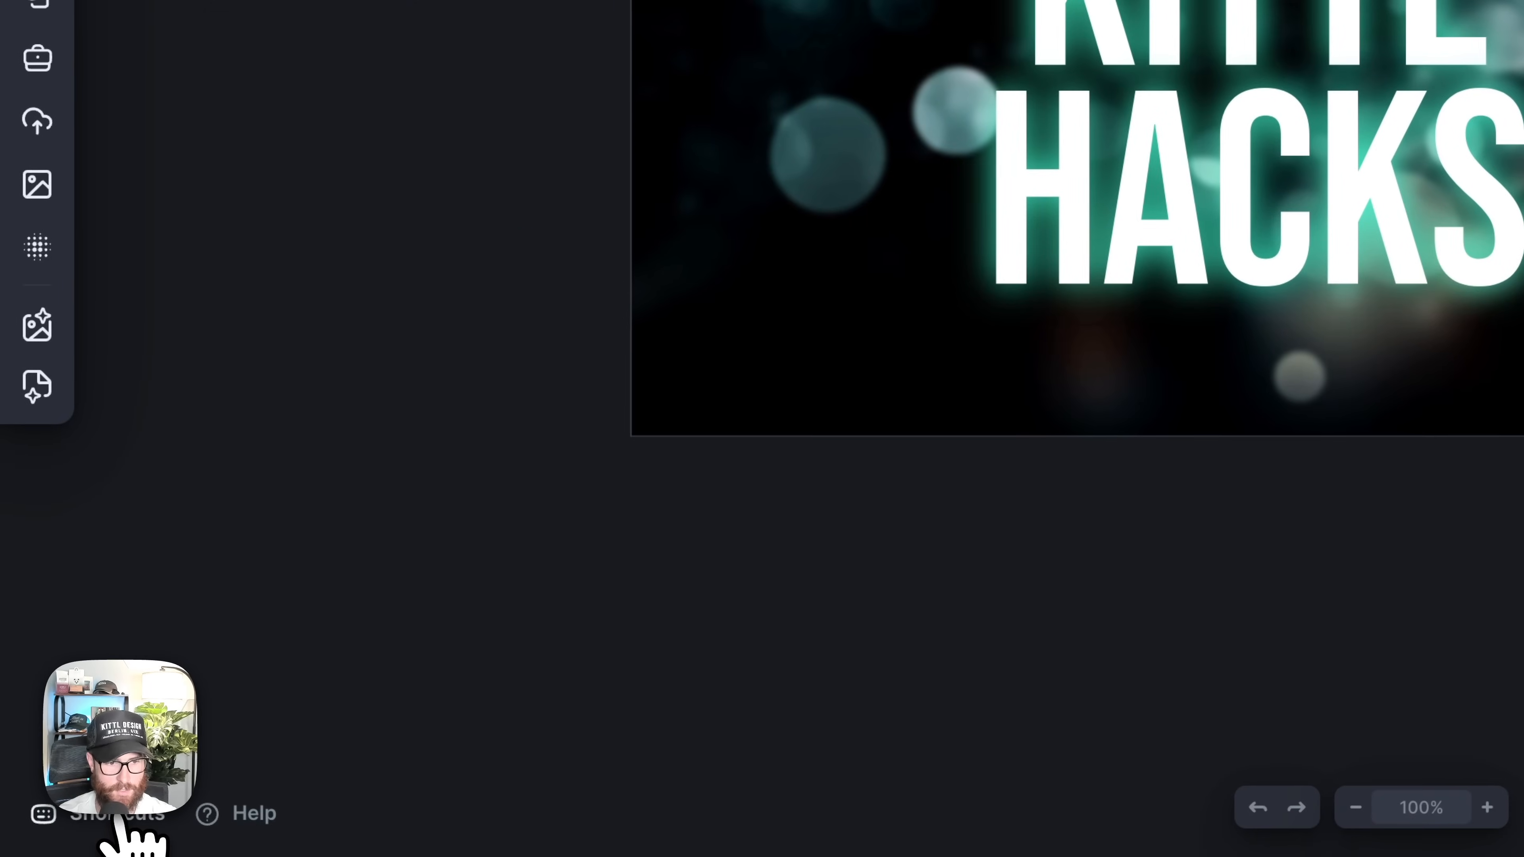
click(91, 817)
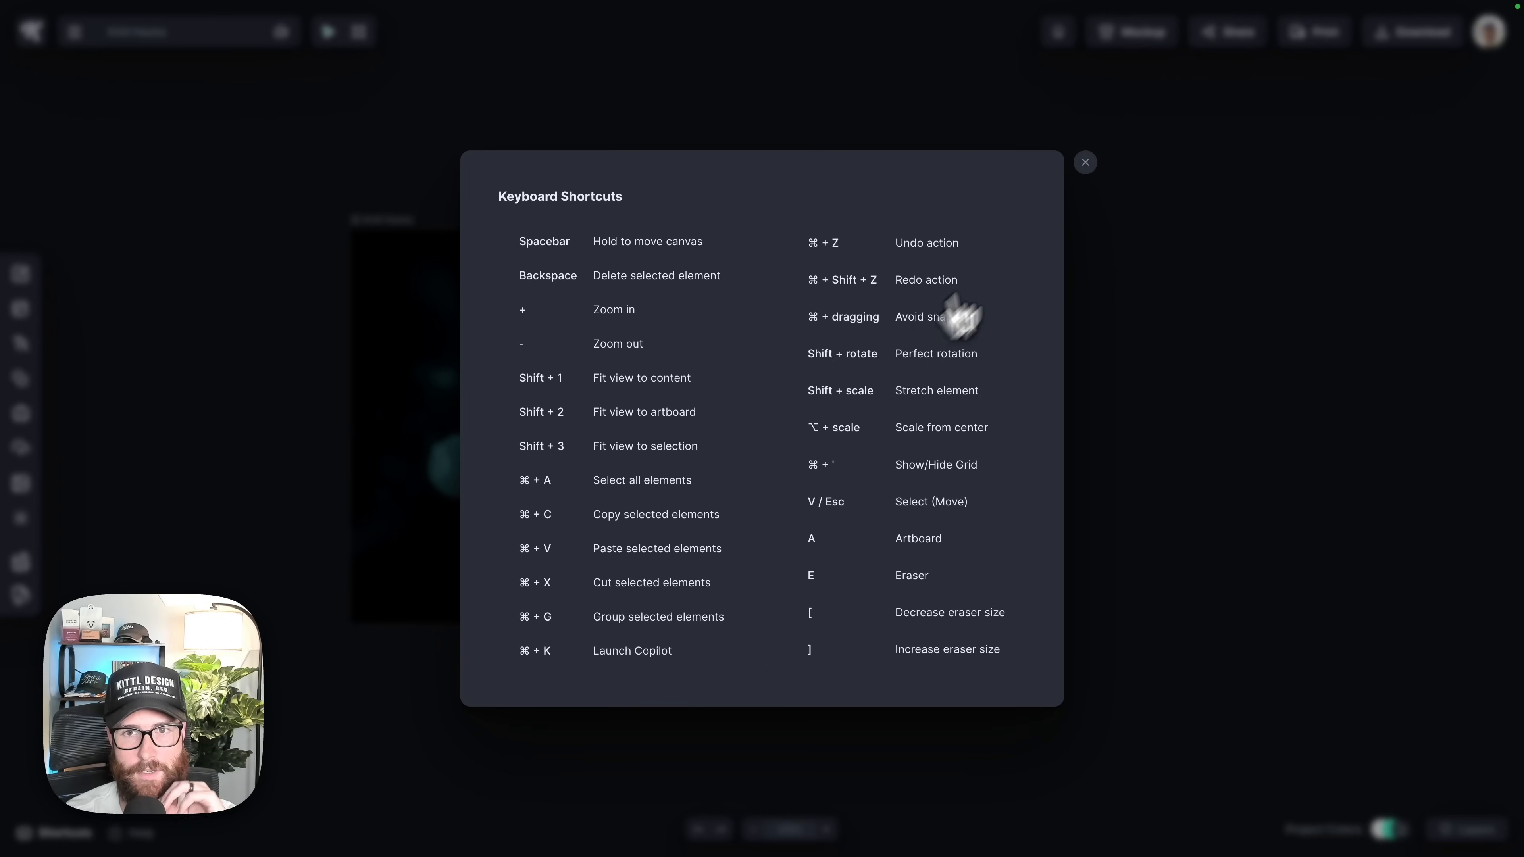
click(1083, 167)
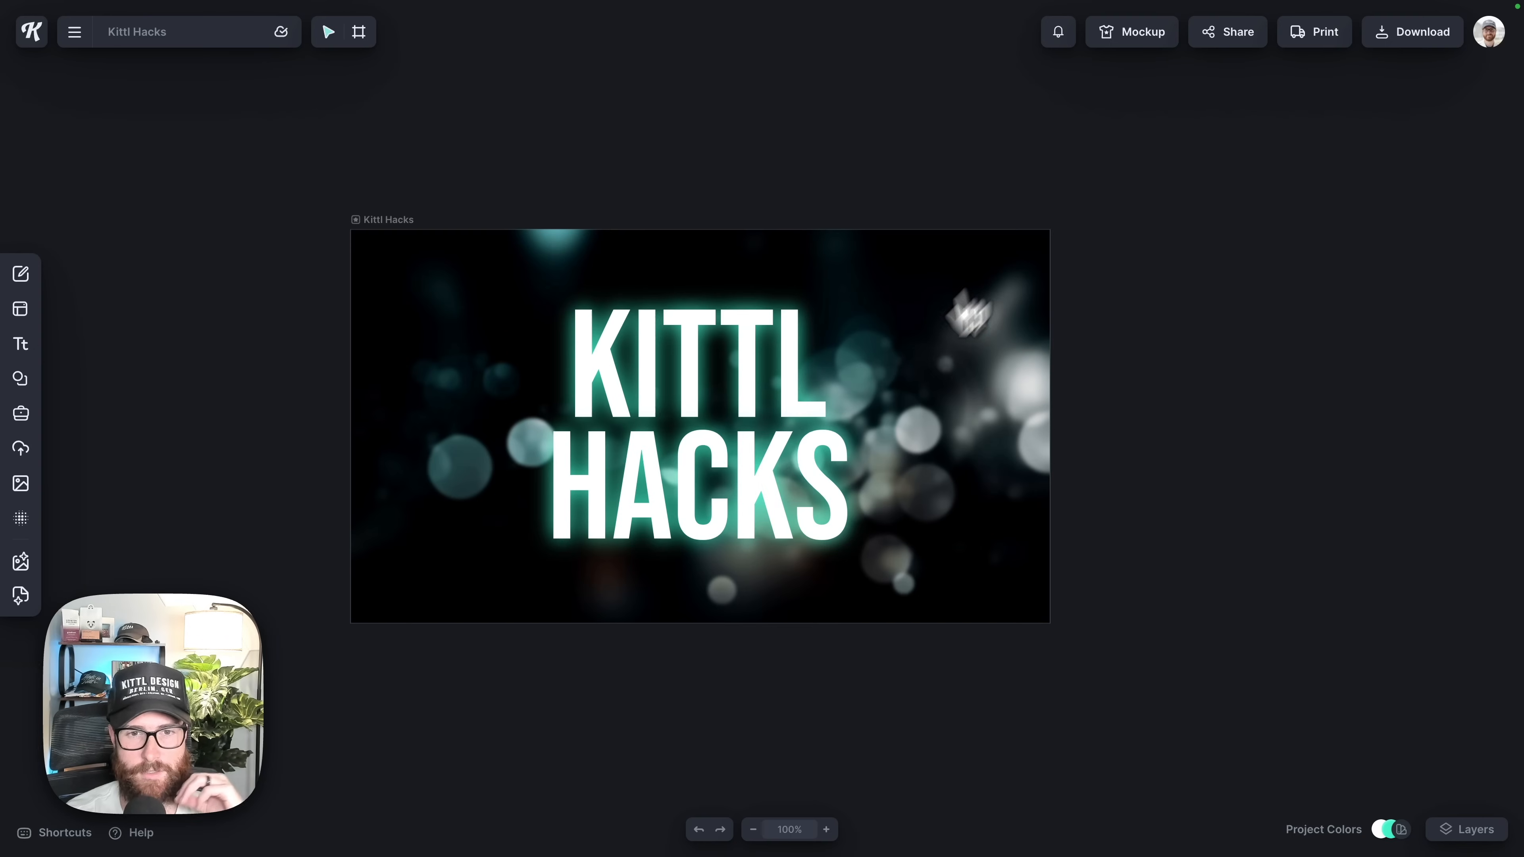
Zoom the view to fit the HACKS text, fit the view back to the whole Kittl Hacks artboard, and deselect the text.
click(754, 462)
key(shift+2)
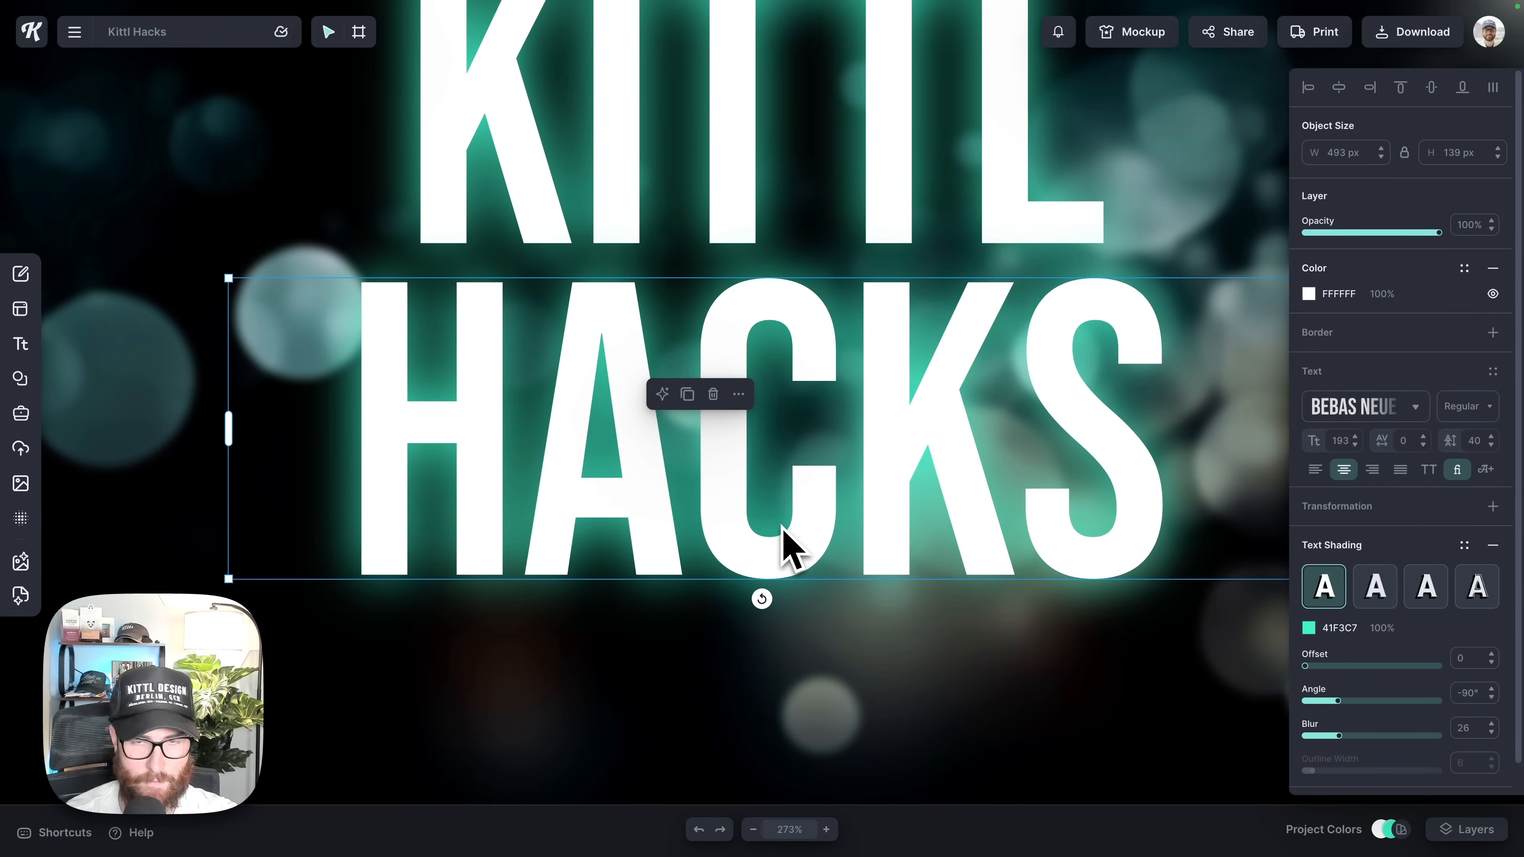
key(shift+1)
click(1062, 813)
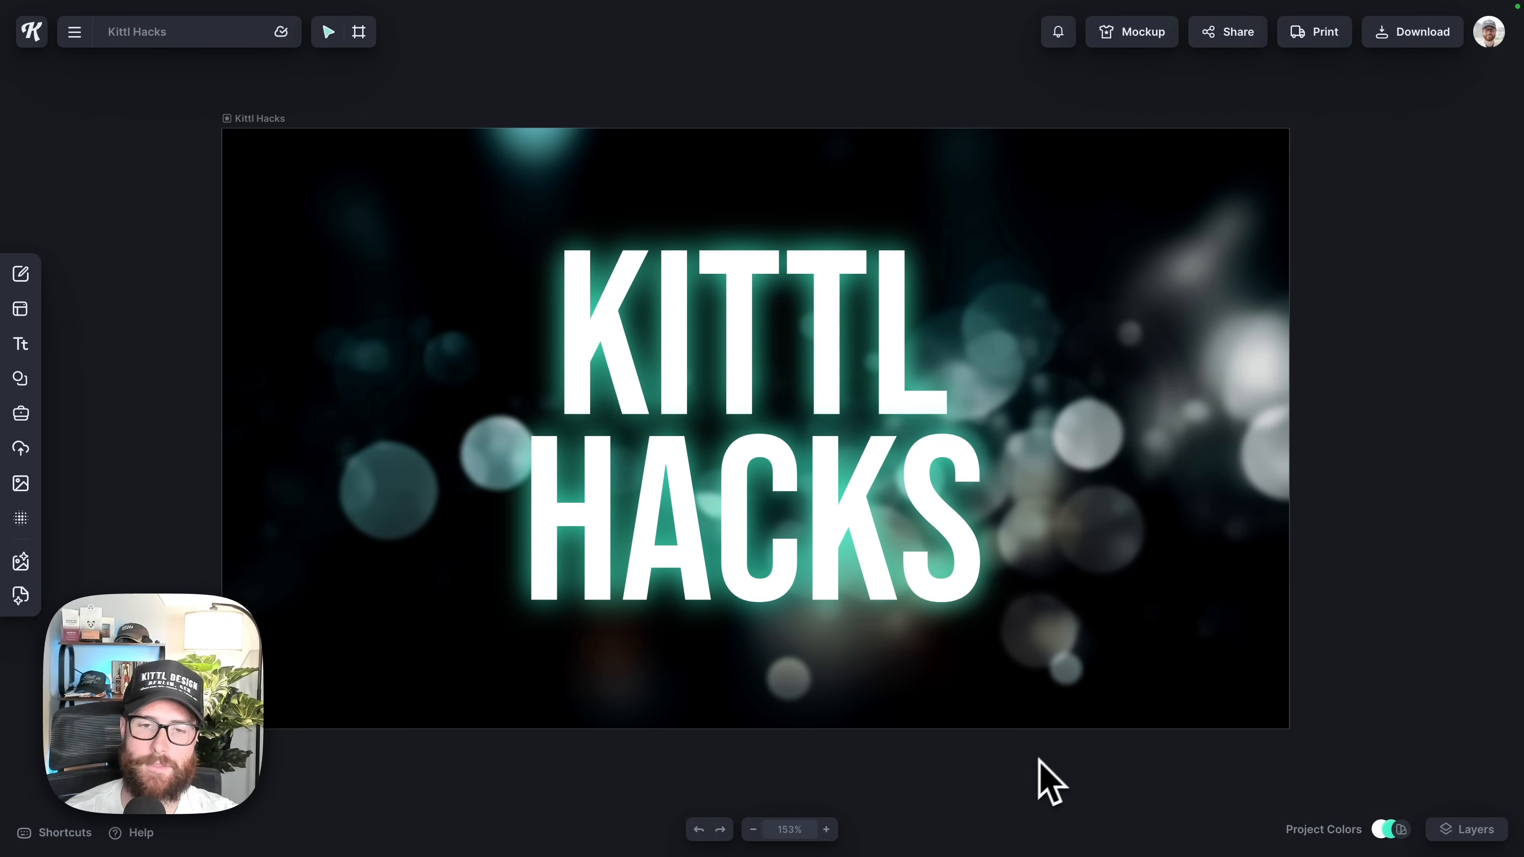
Select the Kittl Hacks artboard together with both lines of text, and clear the selection.
key(ctrl+a)
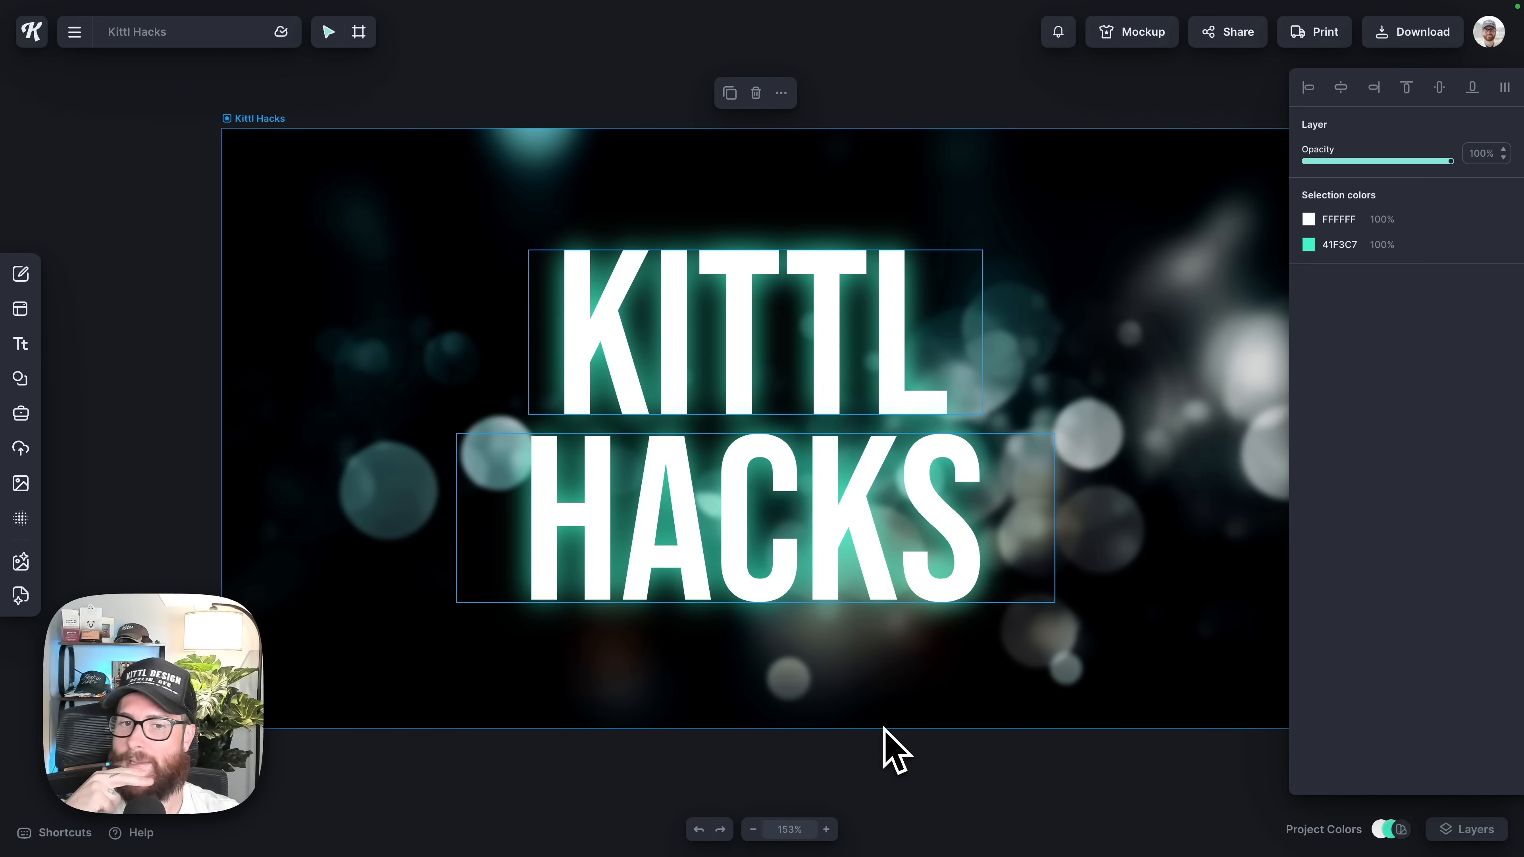
drag(885, 572, 849, 571)
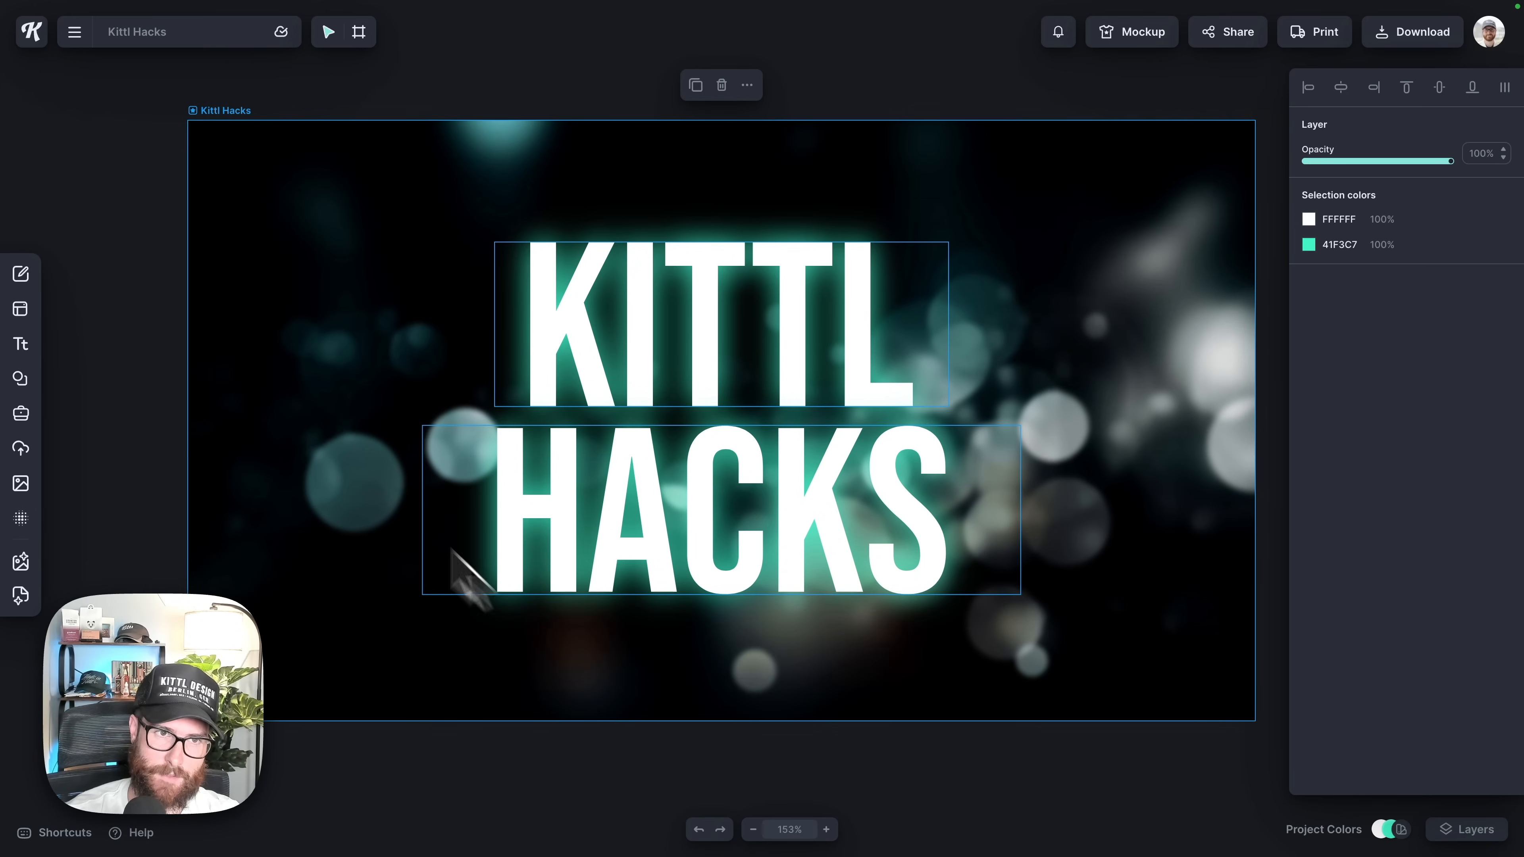
click(447, 744)
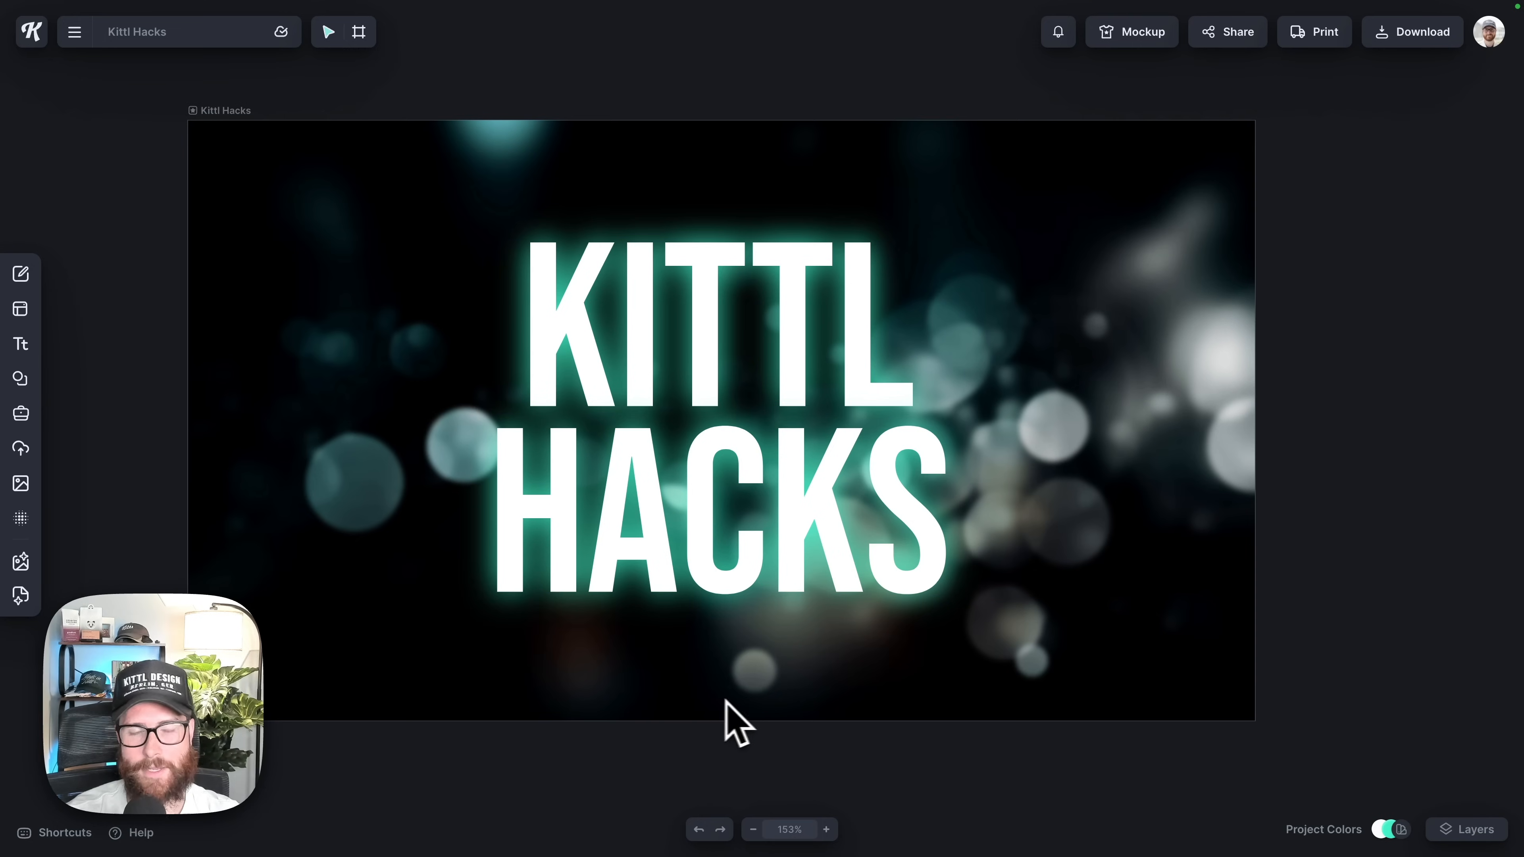
Replace the word HACKS with FEATURES and widen its text box to about 643 px so the word fits on one line.
scroll(904, 723, down, 1)
click(857, 585)
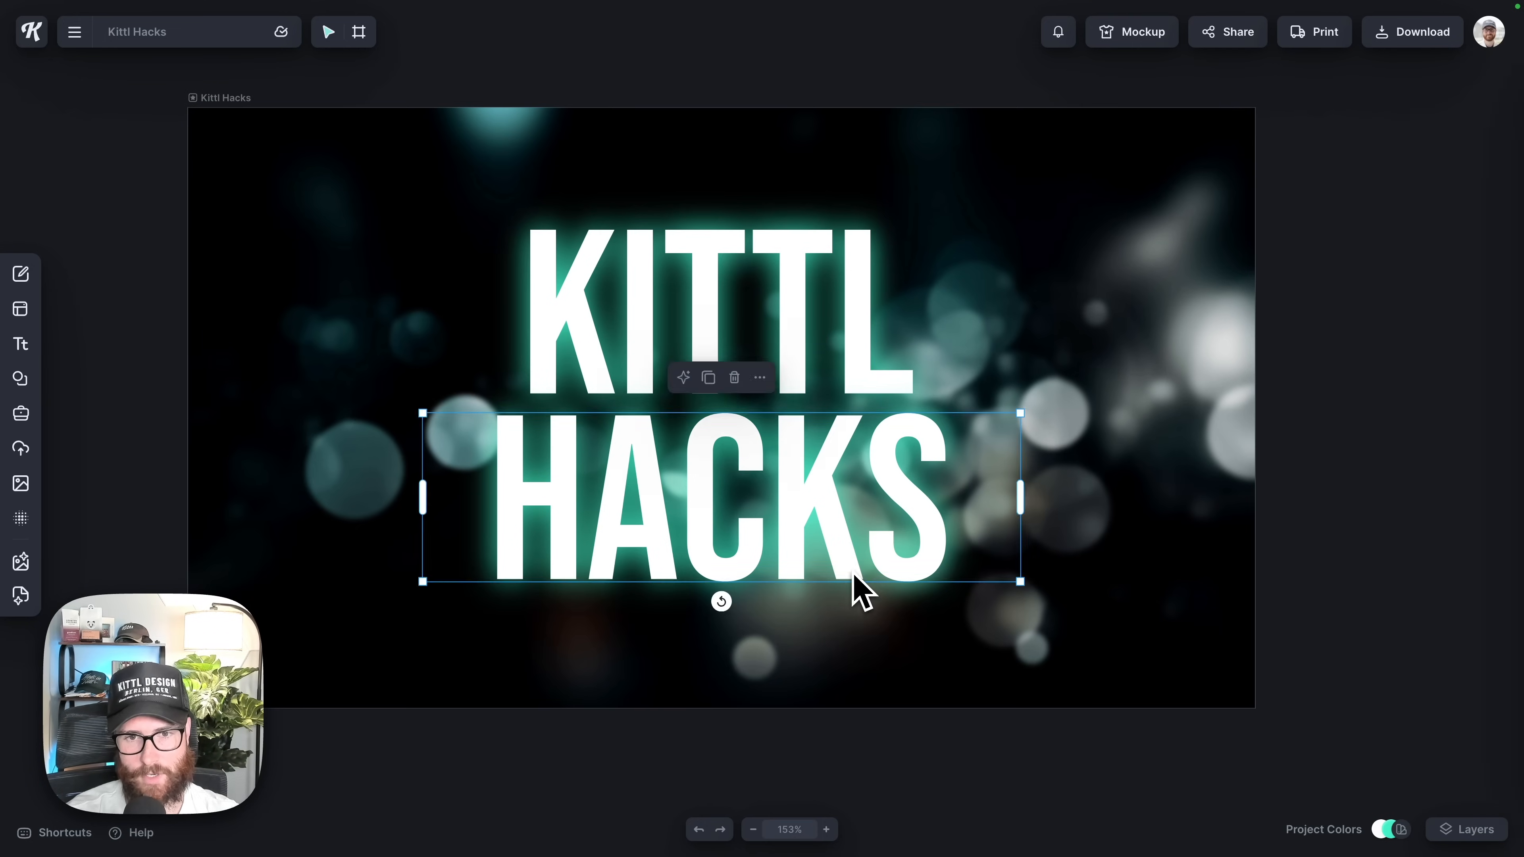
double_click(857, 582)
click(860, 574)
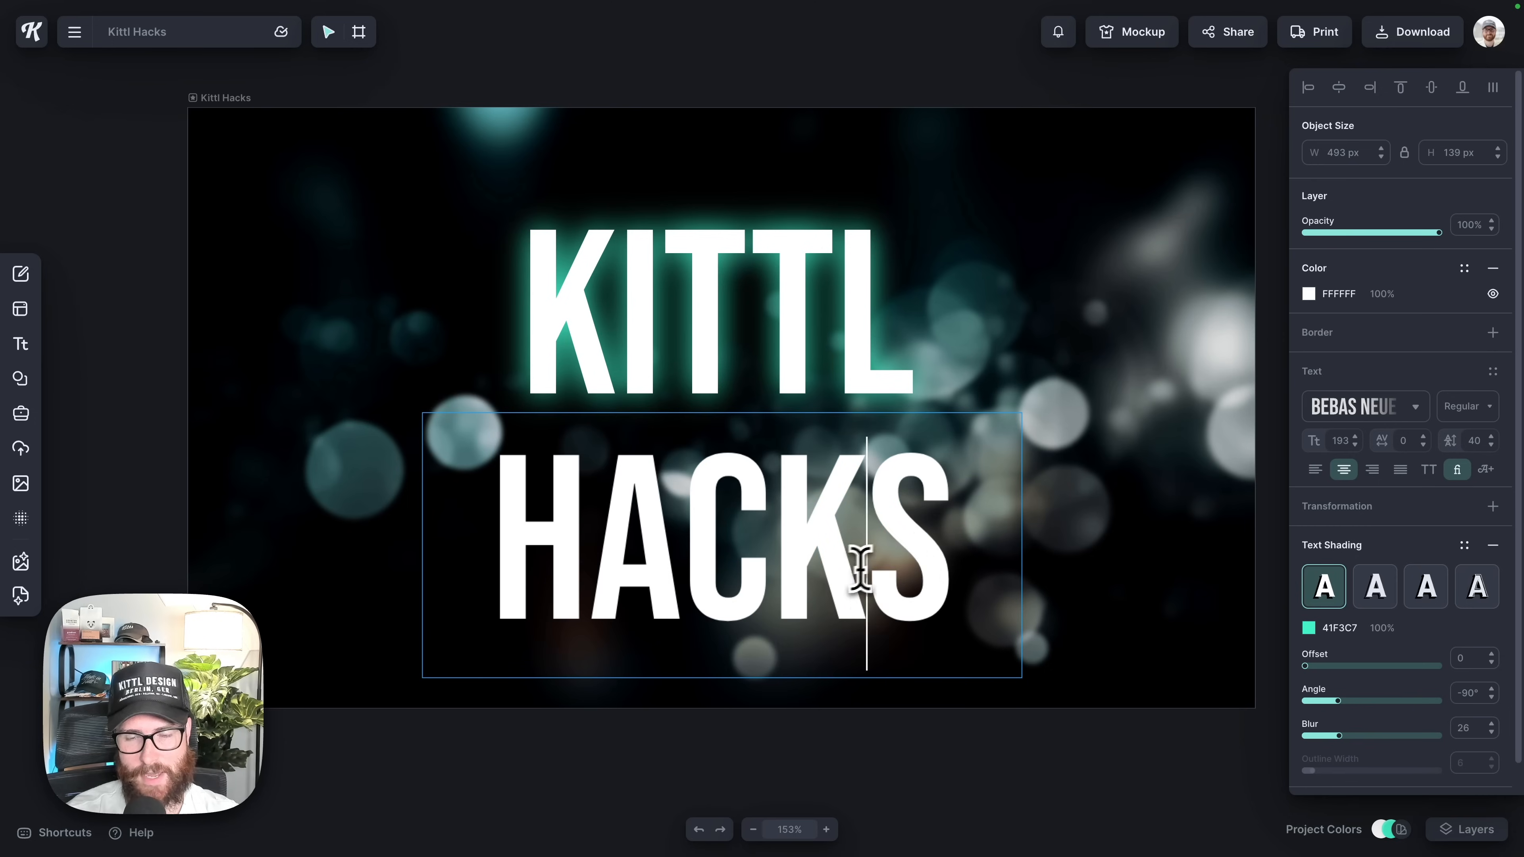
click(773, 549)
click(878, 550)
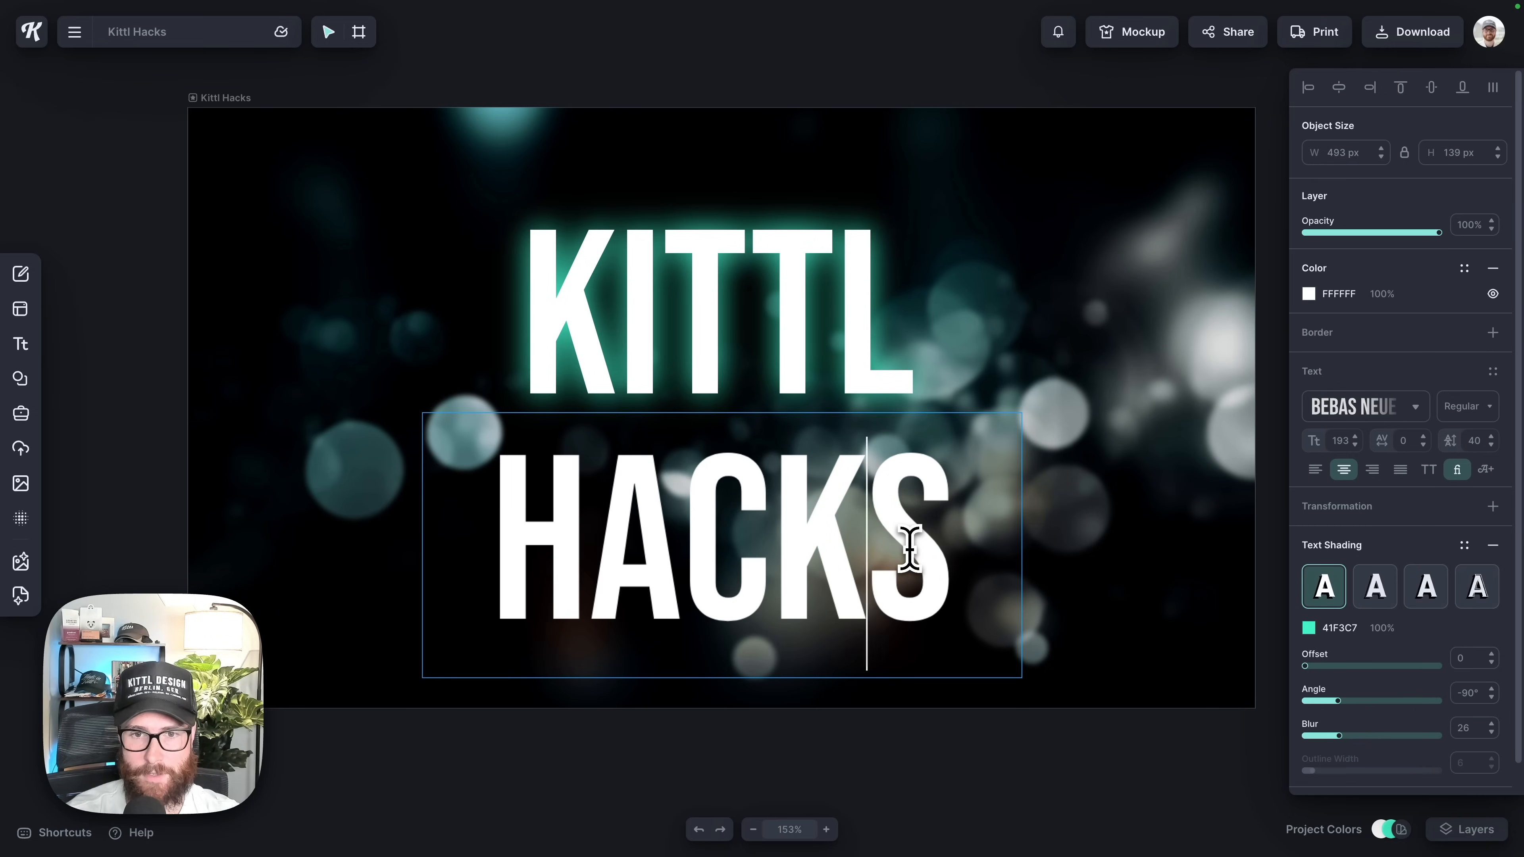
double_click(909, 549)
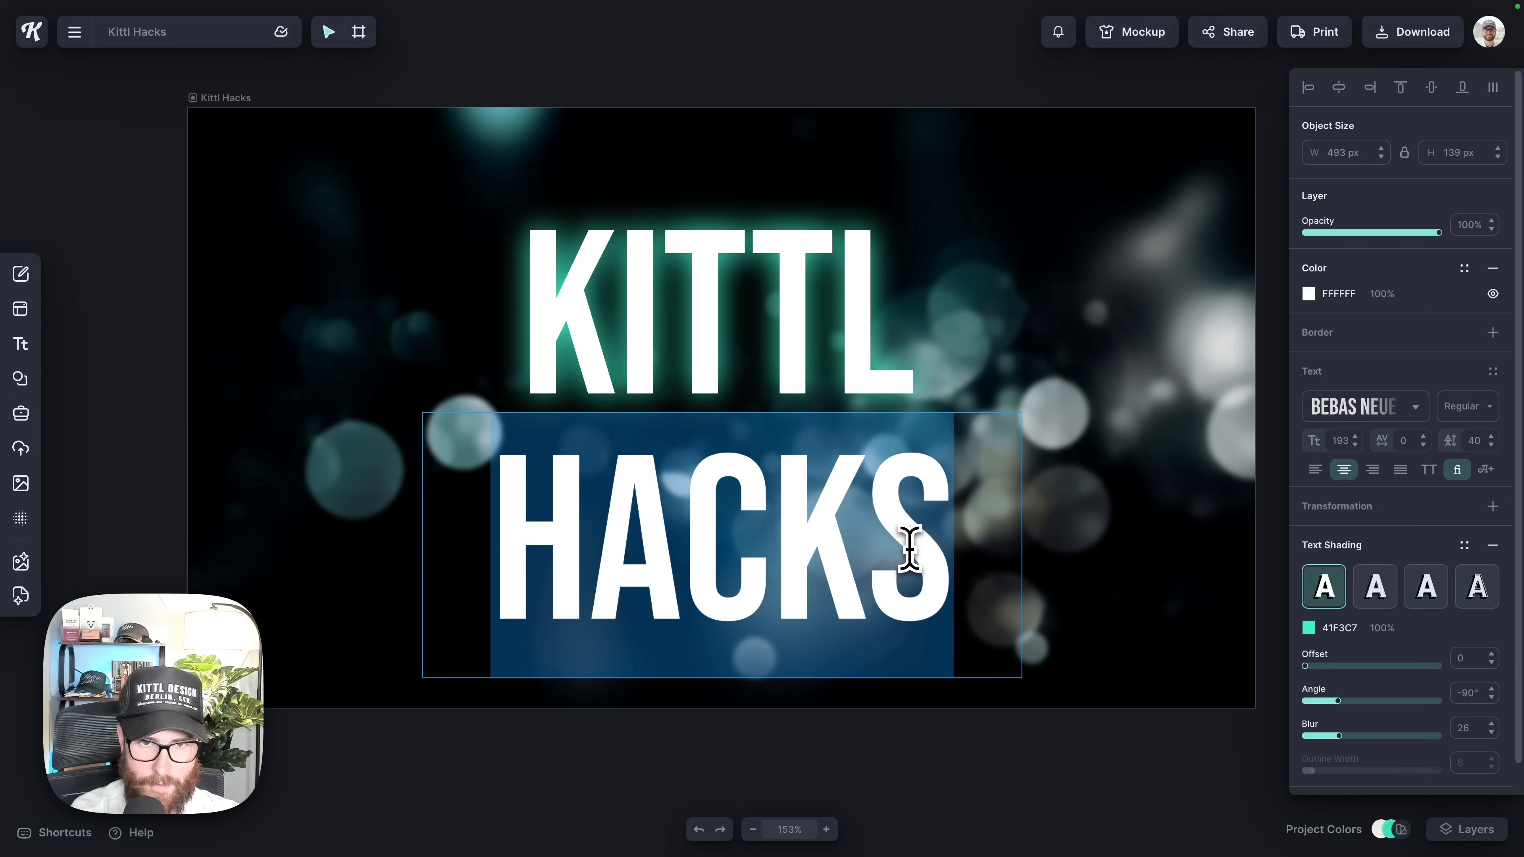
text(FEATURES)
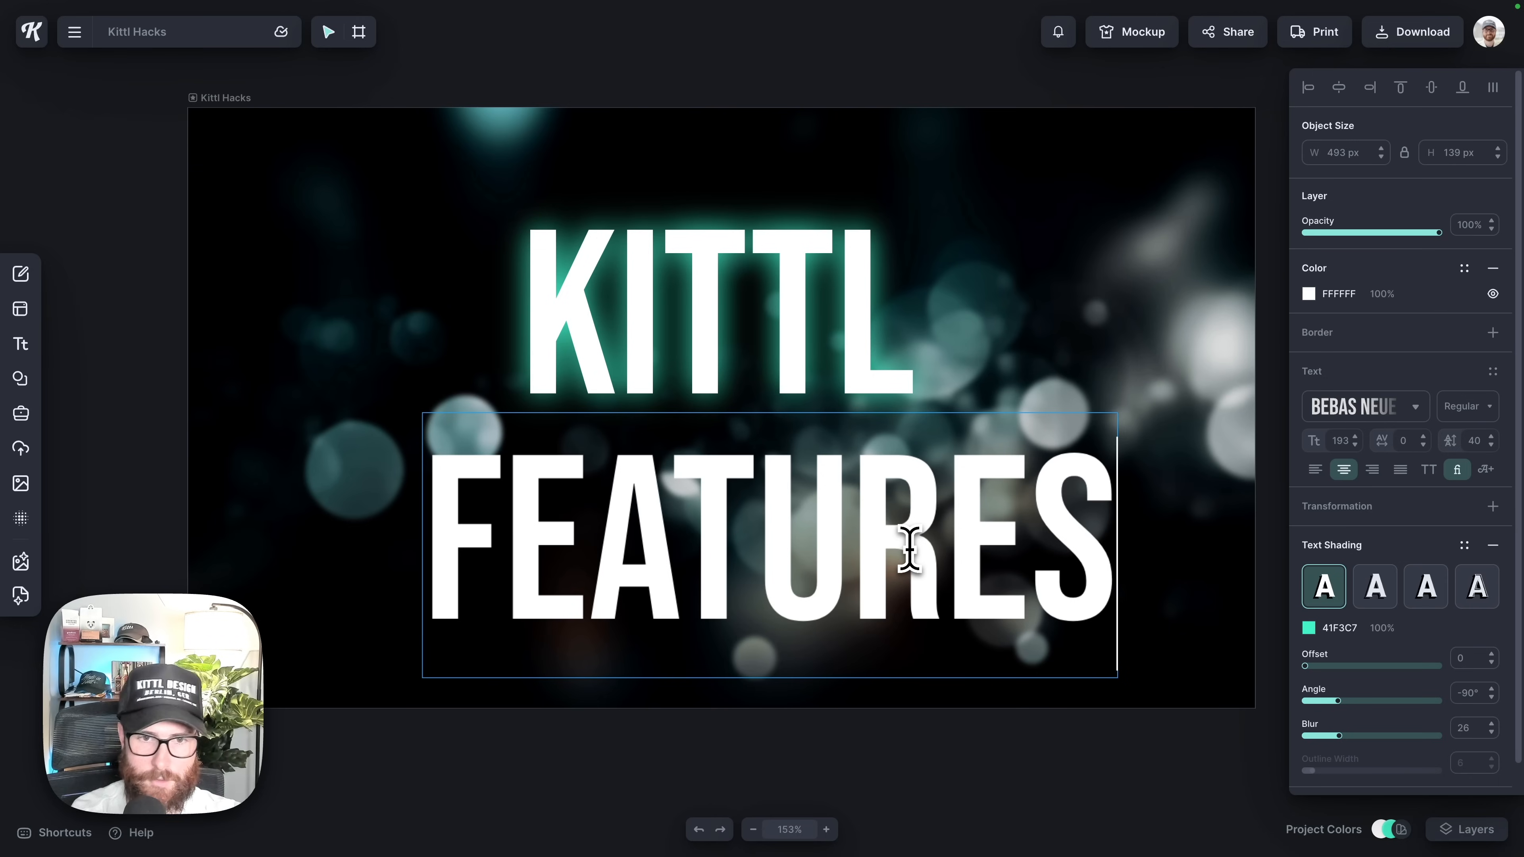
key(Escape)
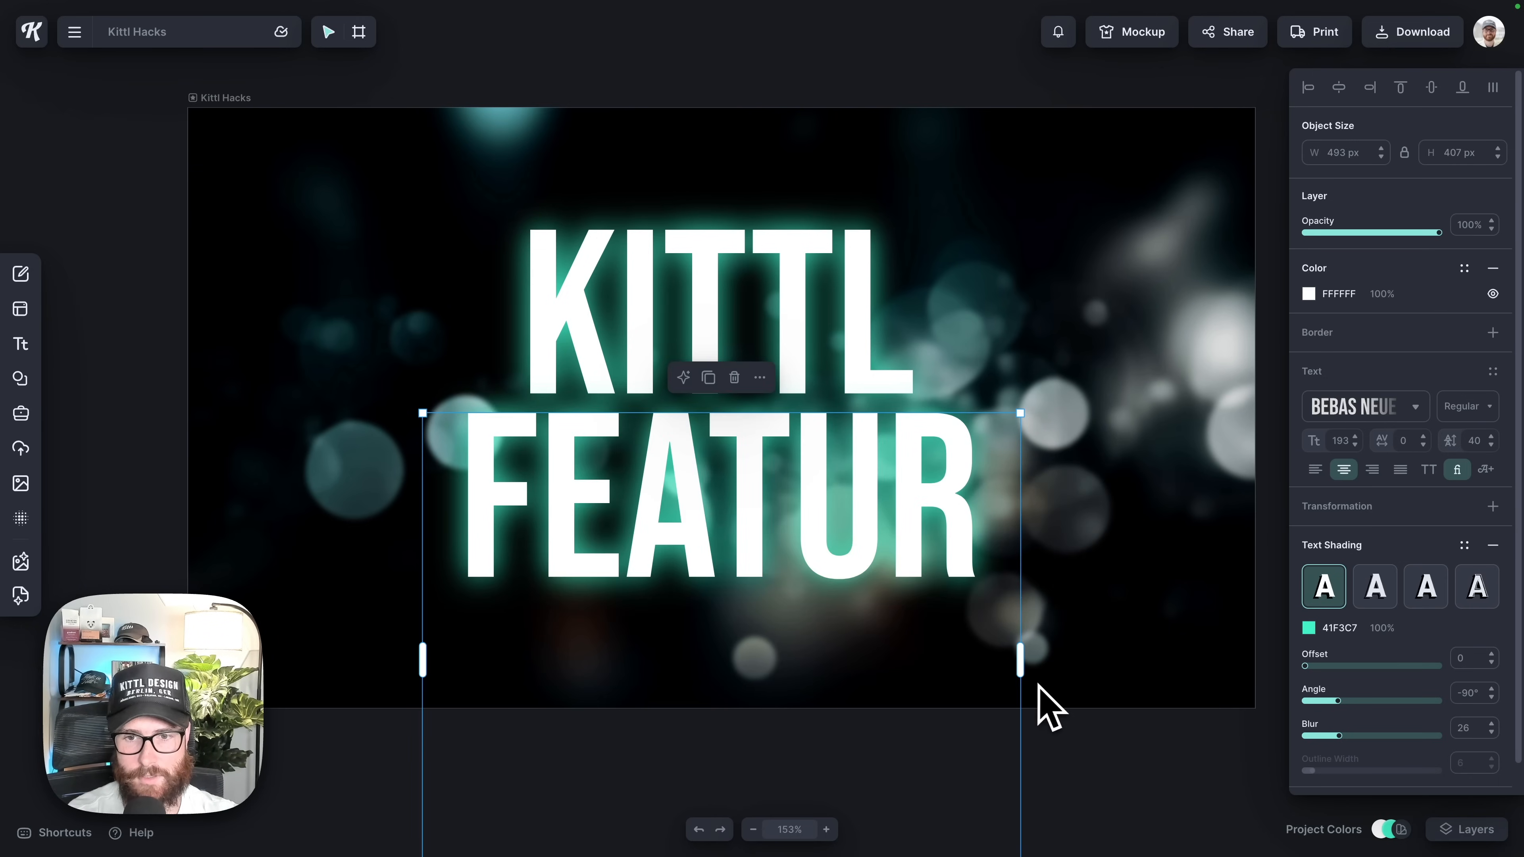
drag(1021, 664, 1117, 665)
Replace the word KITTL with COOL and deselect the text.
double_click(866, 373)
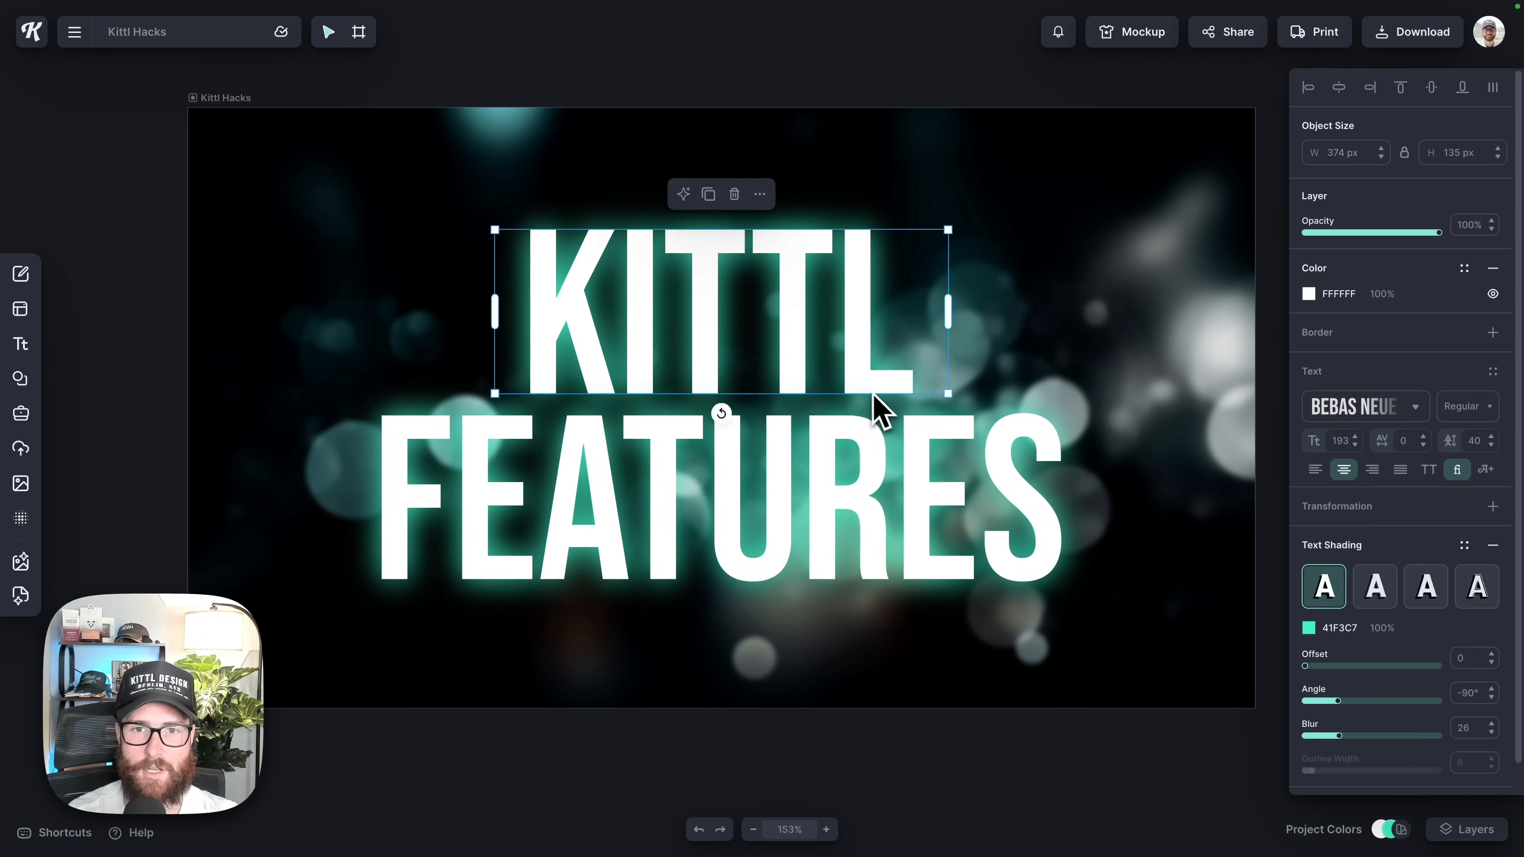
key(super+a)
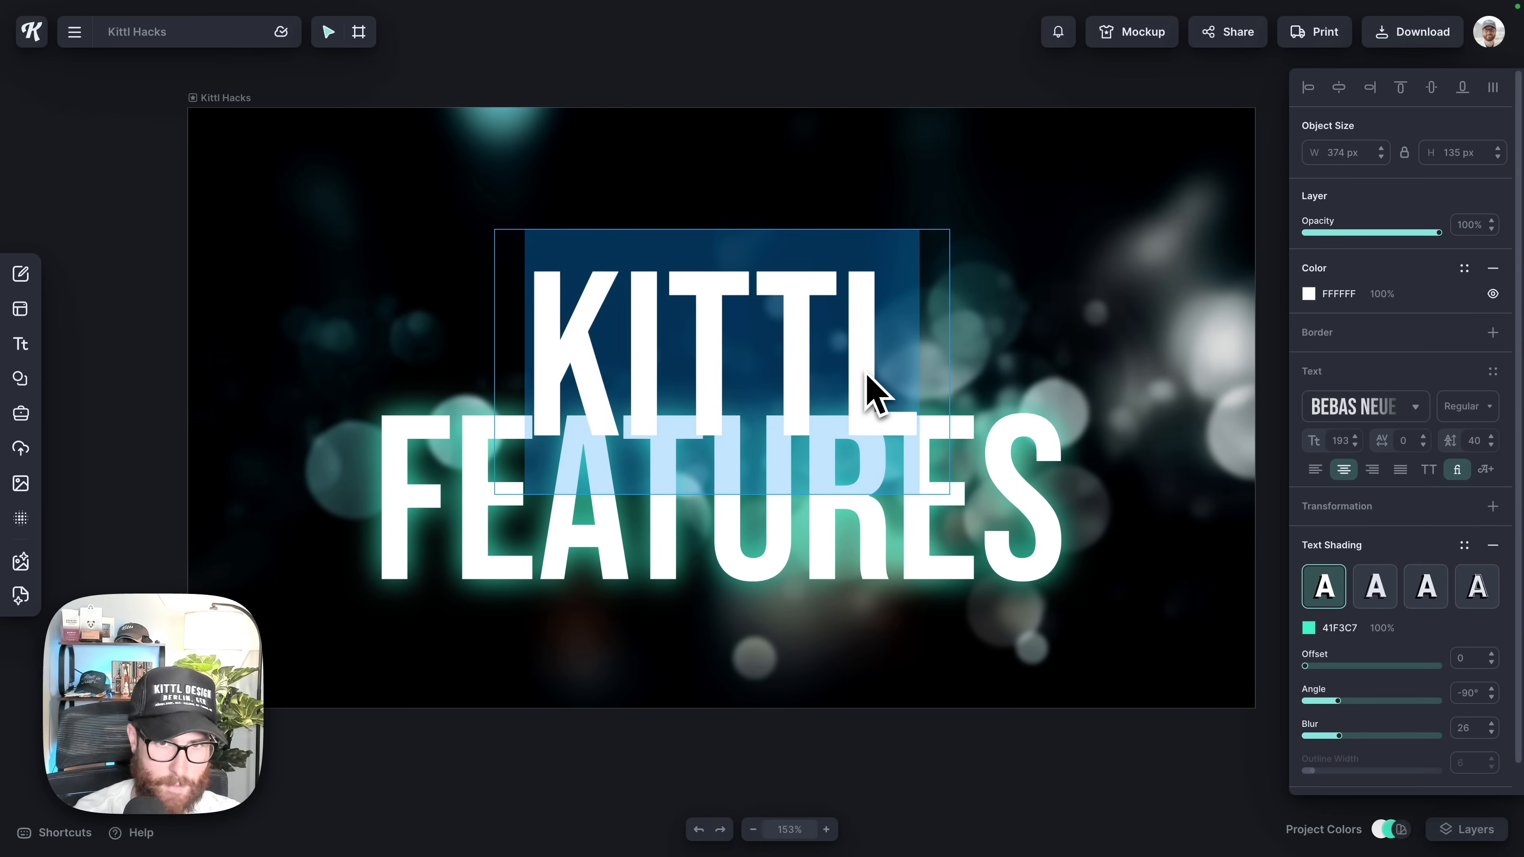
text(COOL)
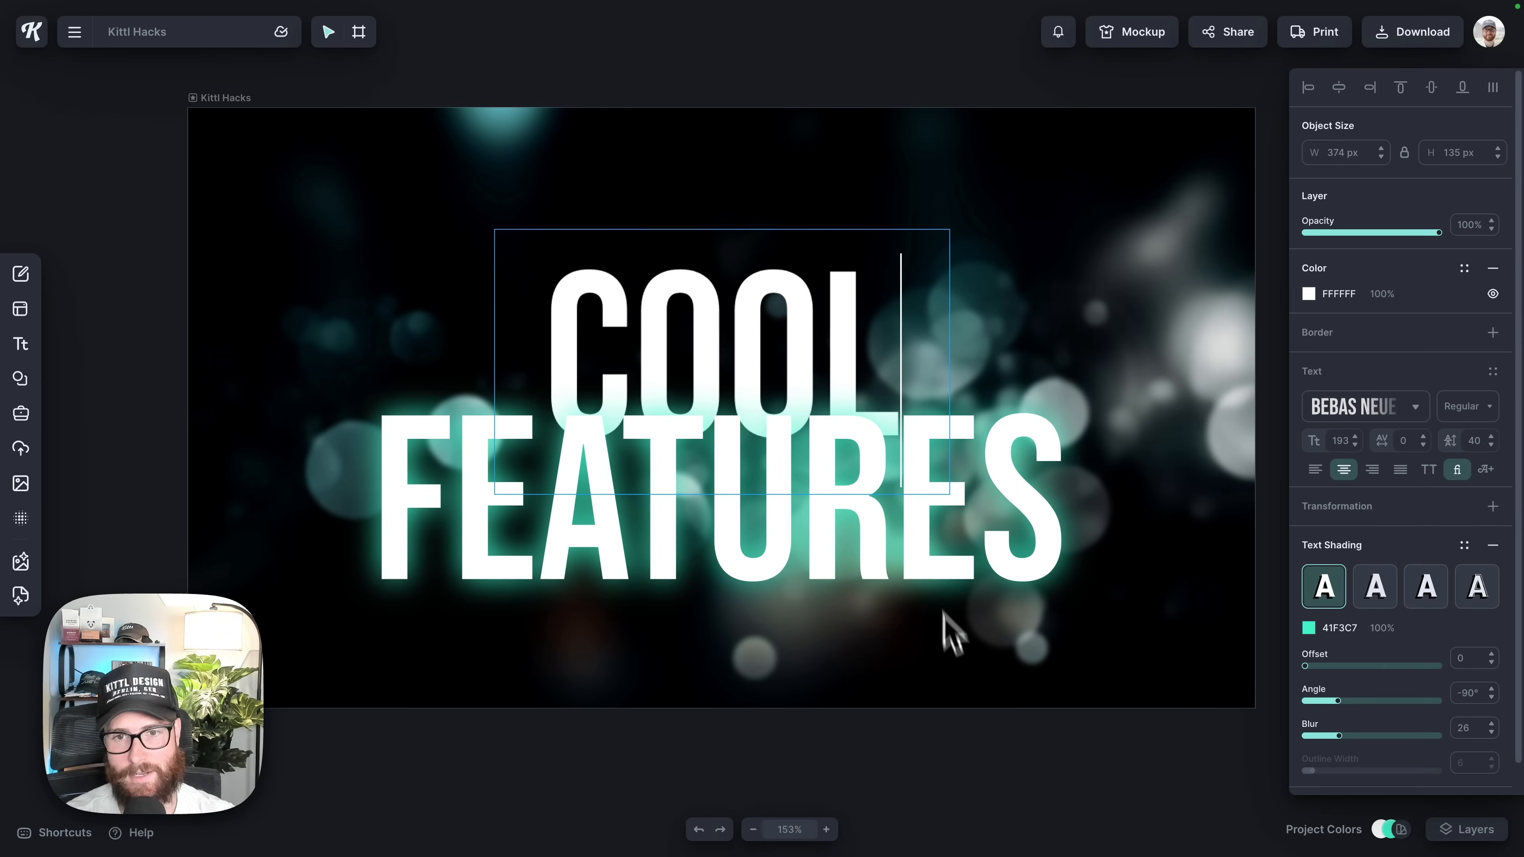
key(Escape)
key(Escape)
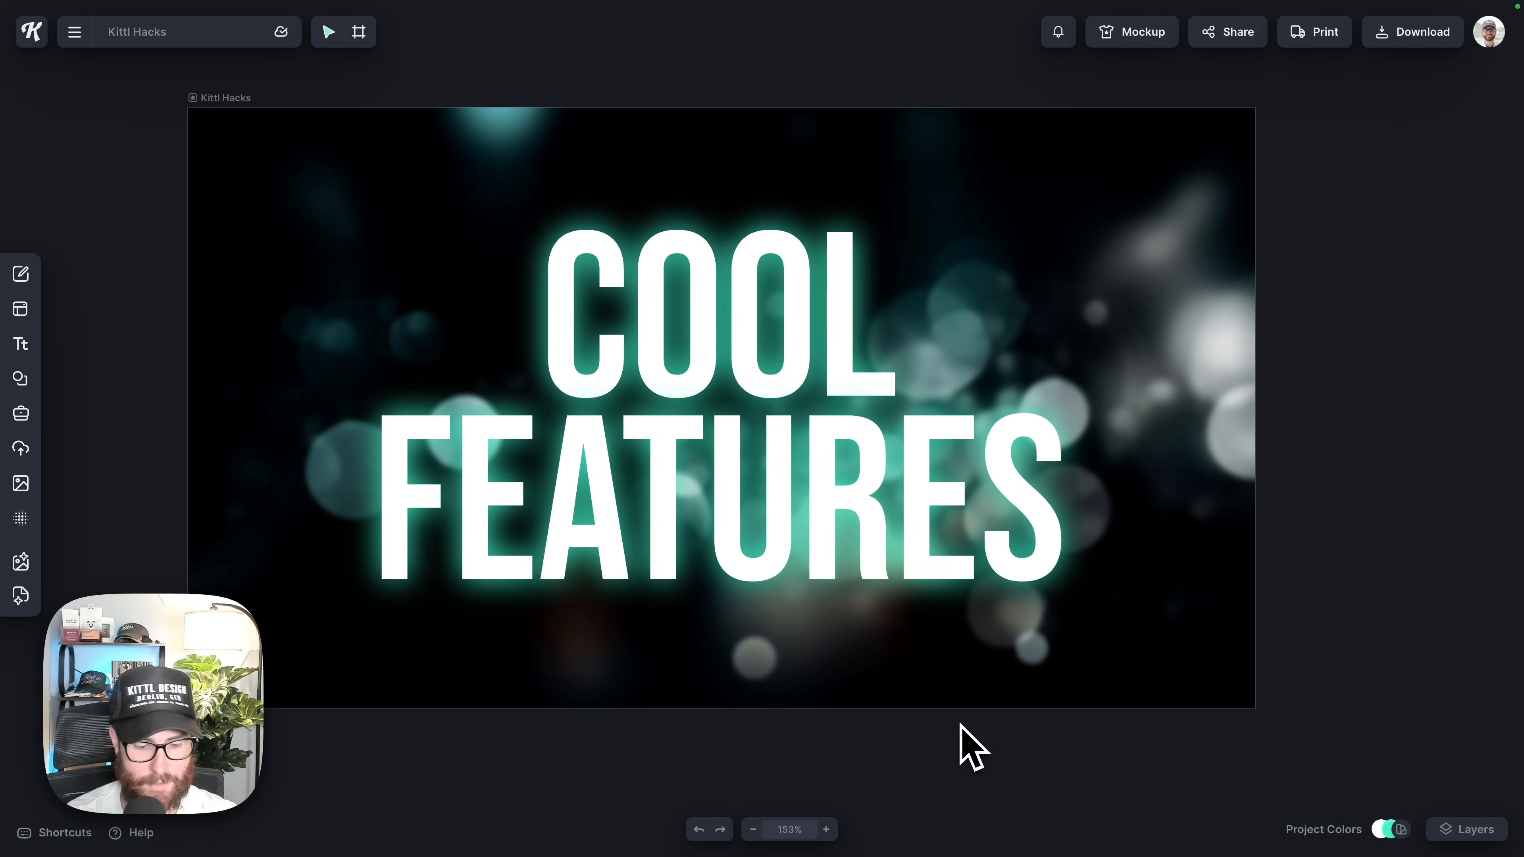
Select all unlocked objects on the artboard at once, and clear the selection.
key(super+a)
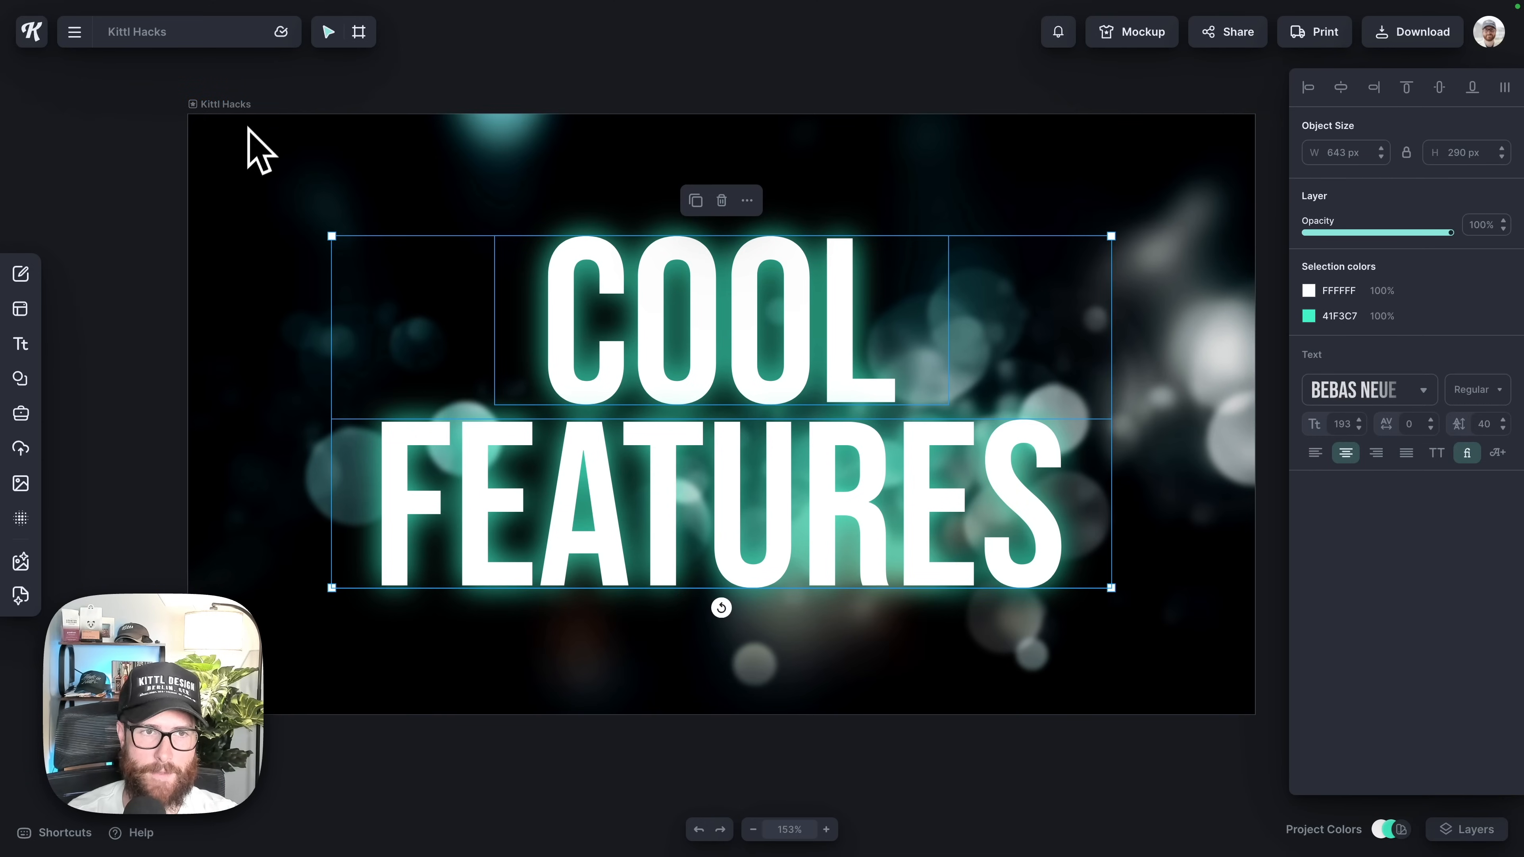
scroll(301, 544, up, 1)
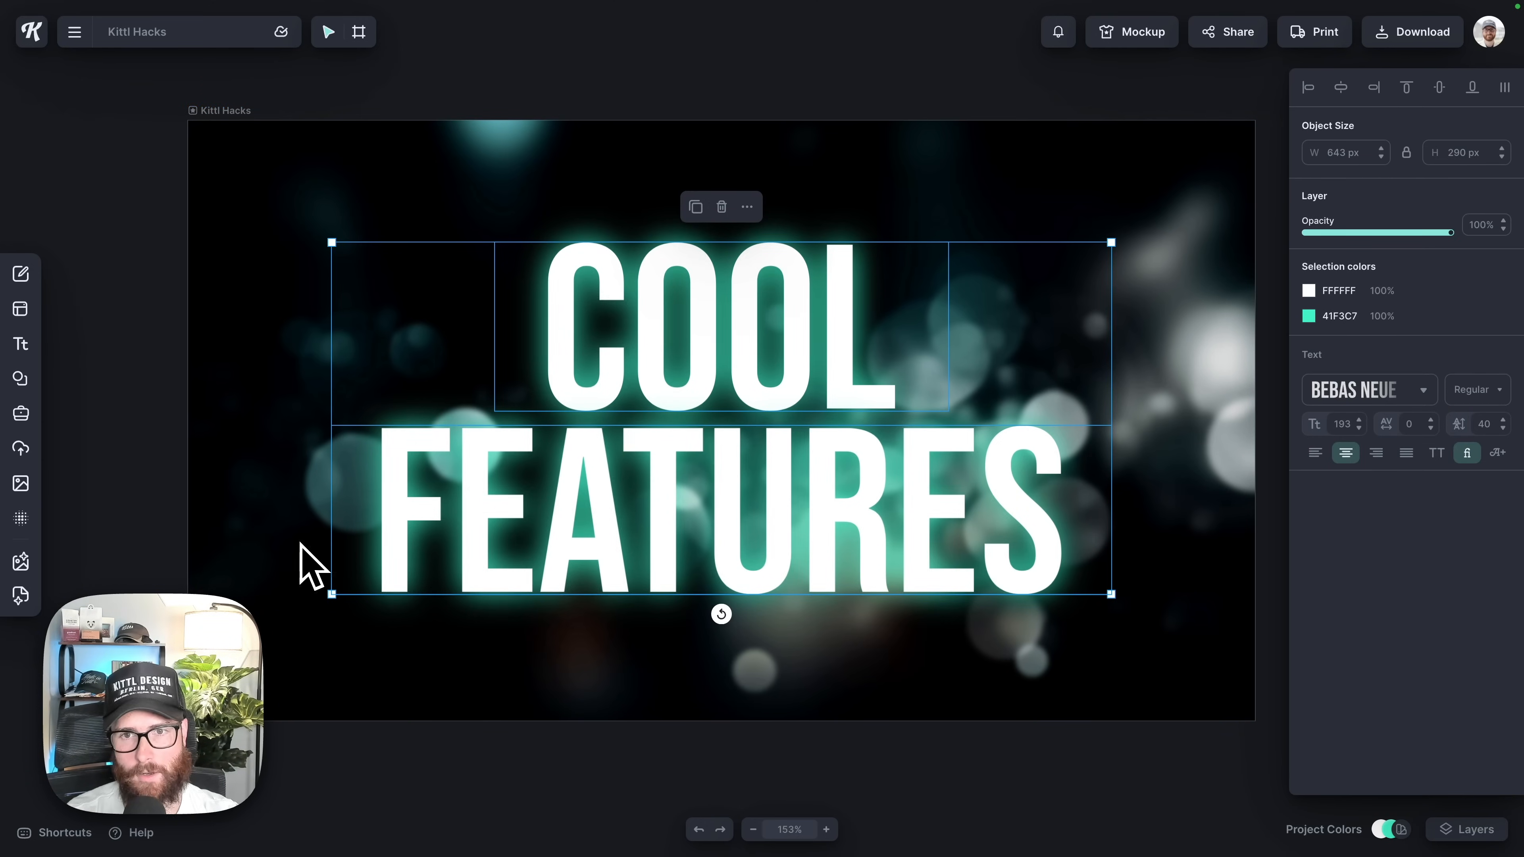
click(176, 578)
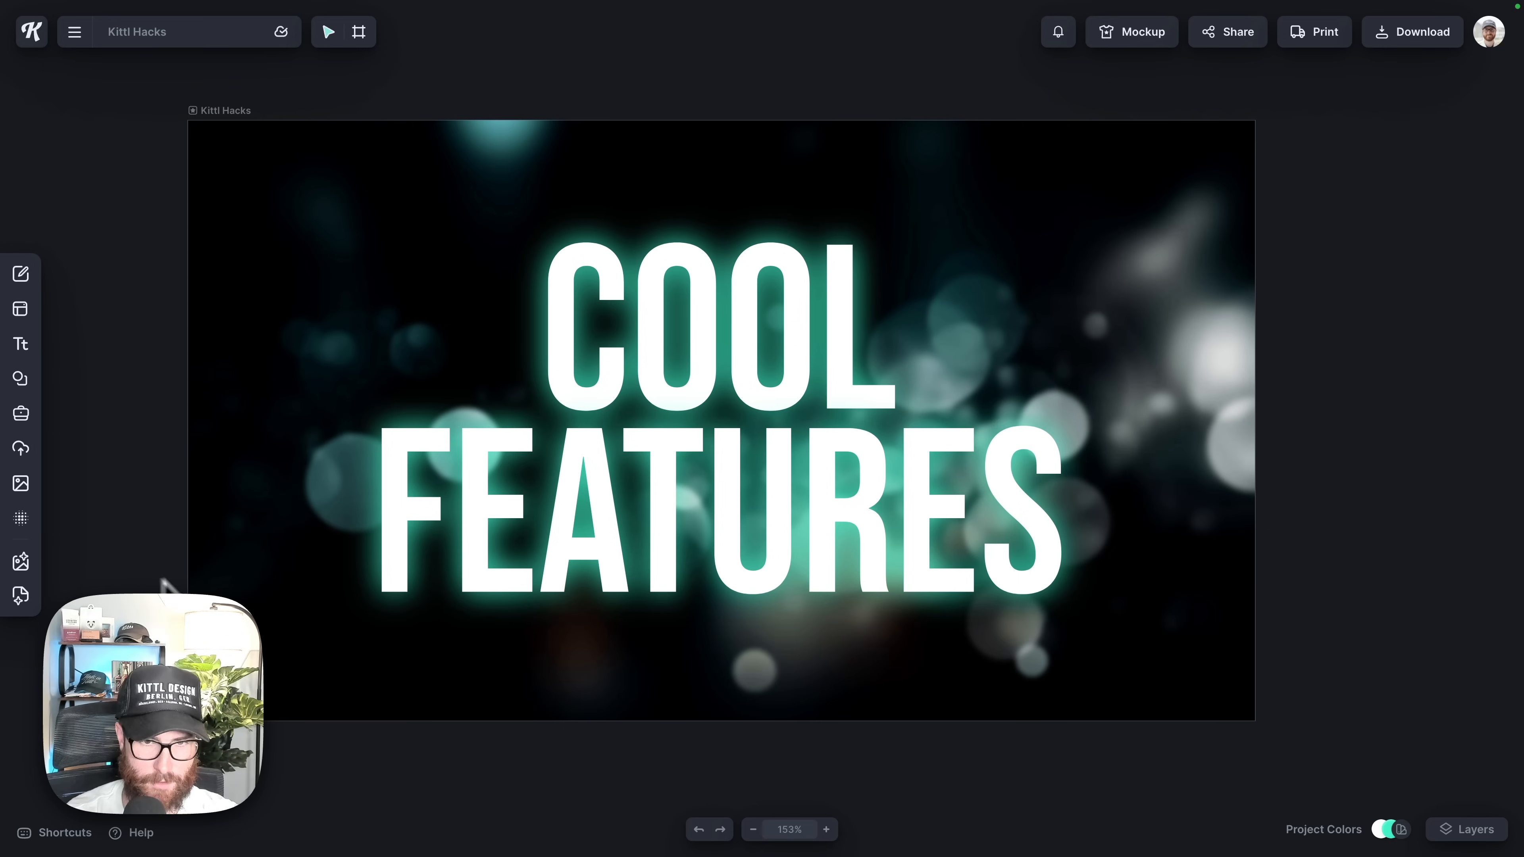
Select FEATURES, add COOL to the selection, try moving both words together, and deselect them.
click(656, 525)
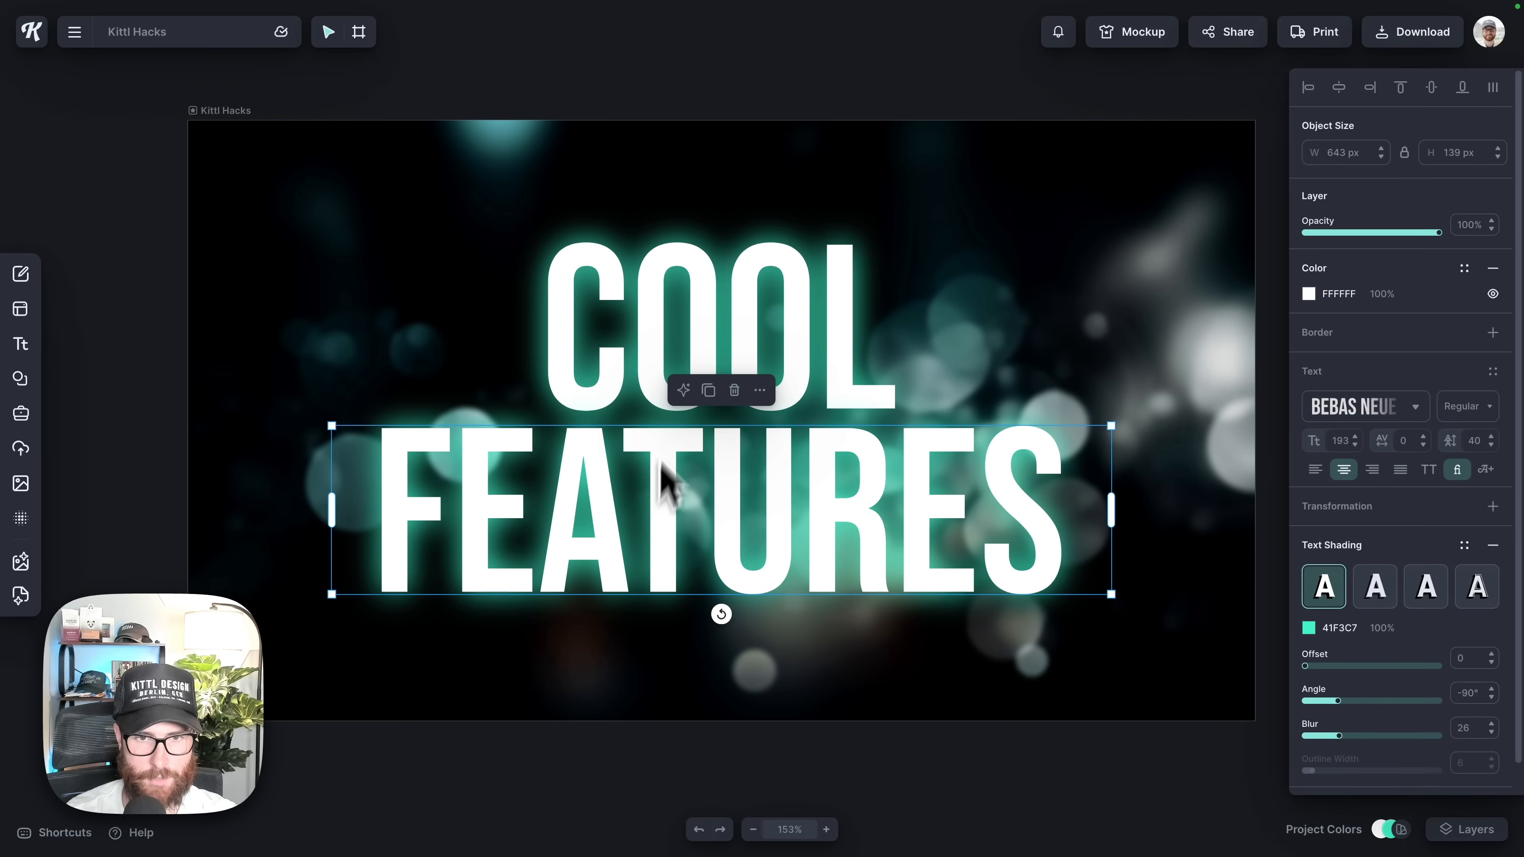
shift+click(653, 338)
drag(672, 379, 676, 400)
click(864, 772)
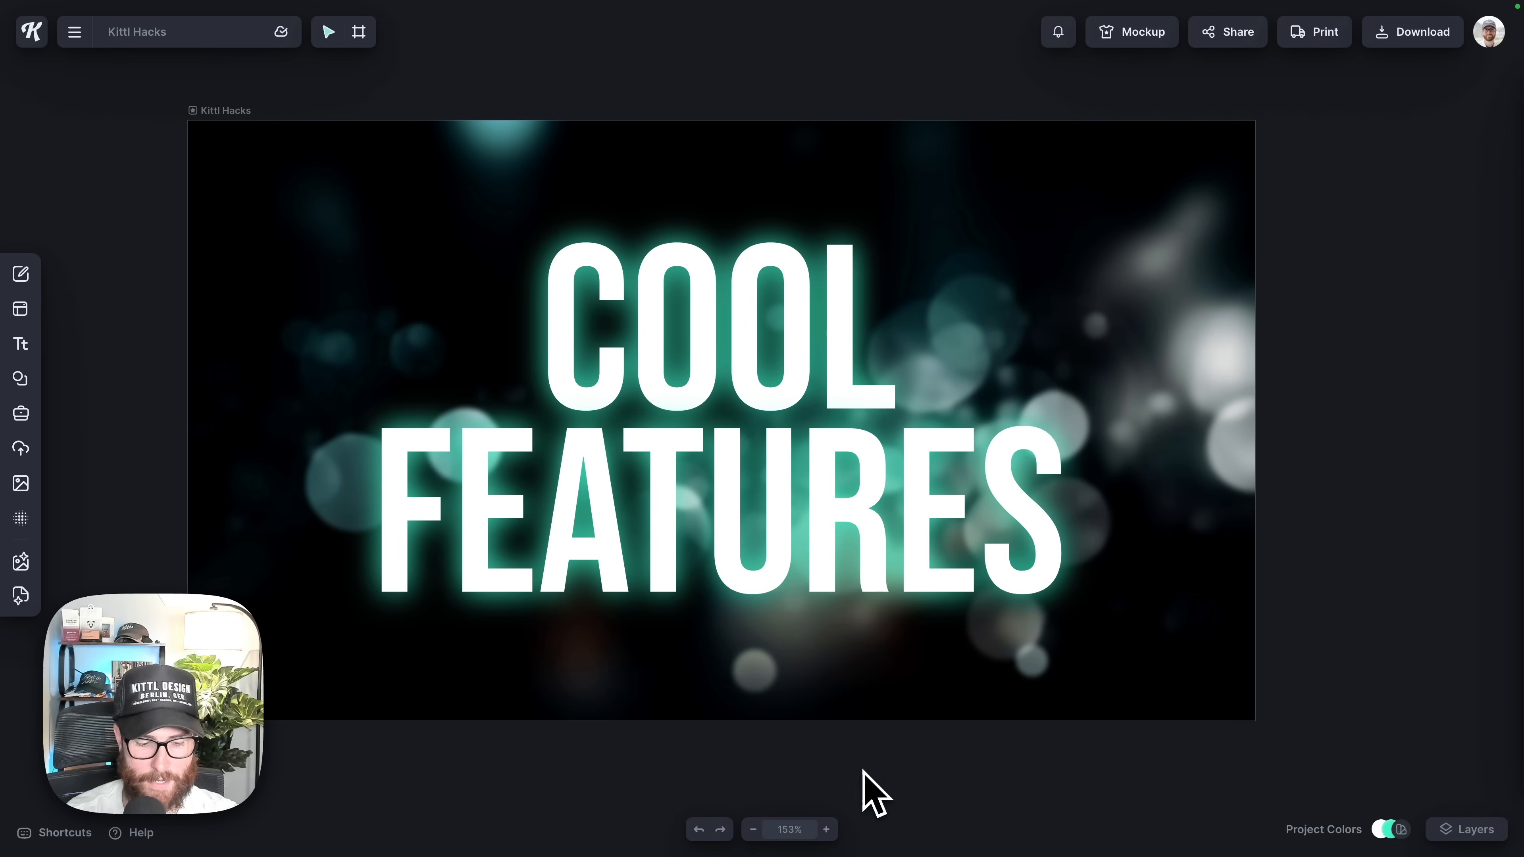
Select all the text at once, shift both words slightly, undo the move, and deselect.
key(ctrl+a)
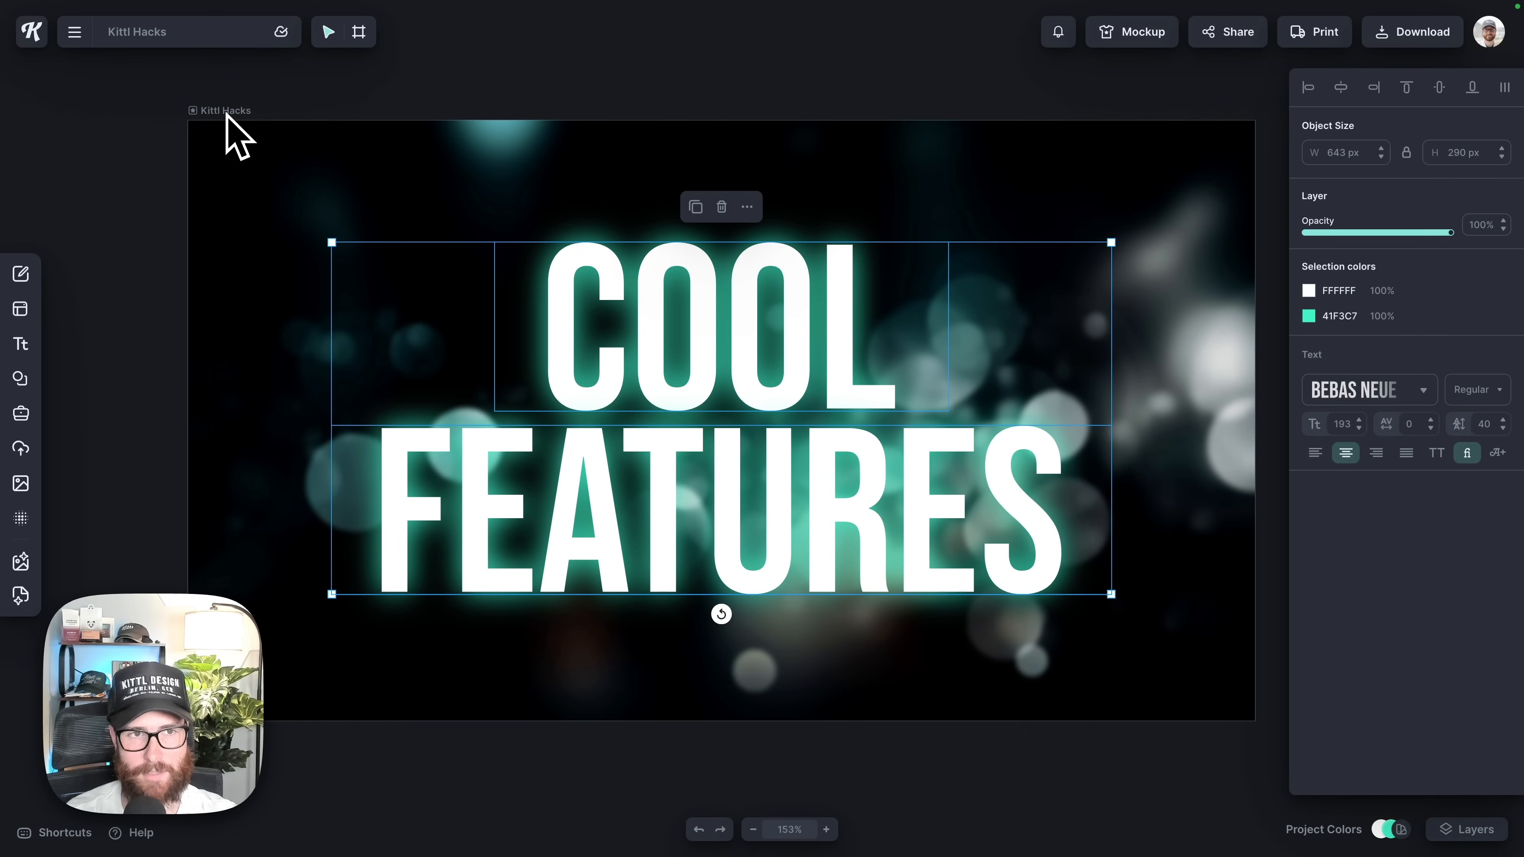
drag(622, 426, 582, 415)
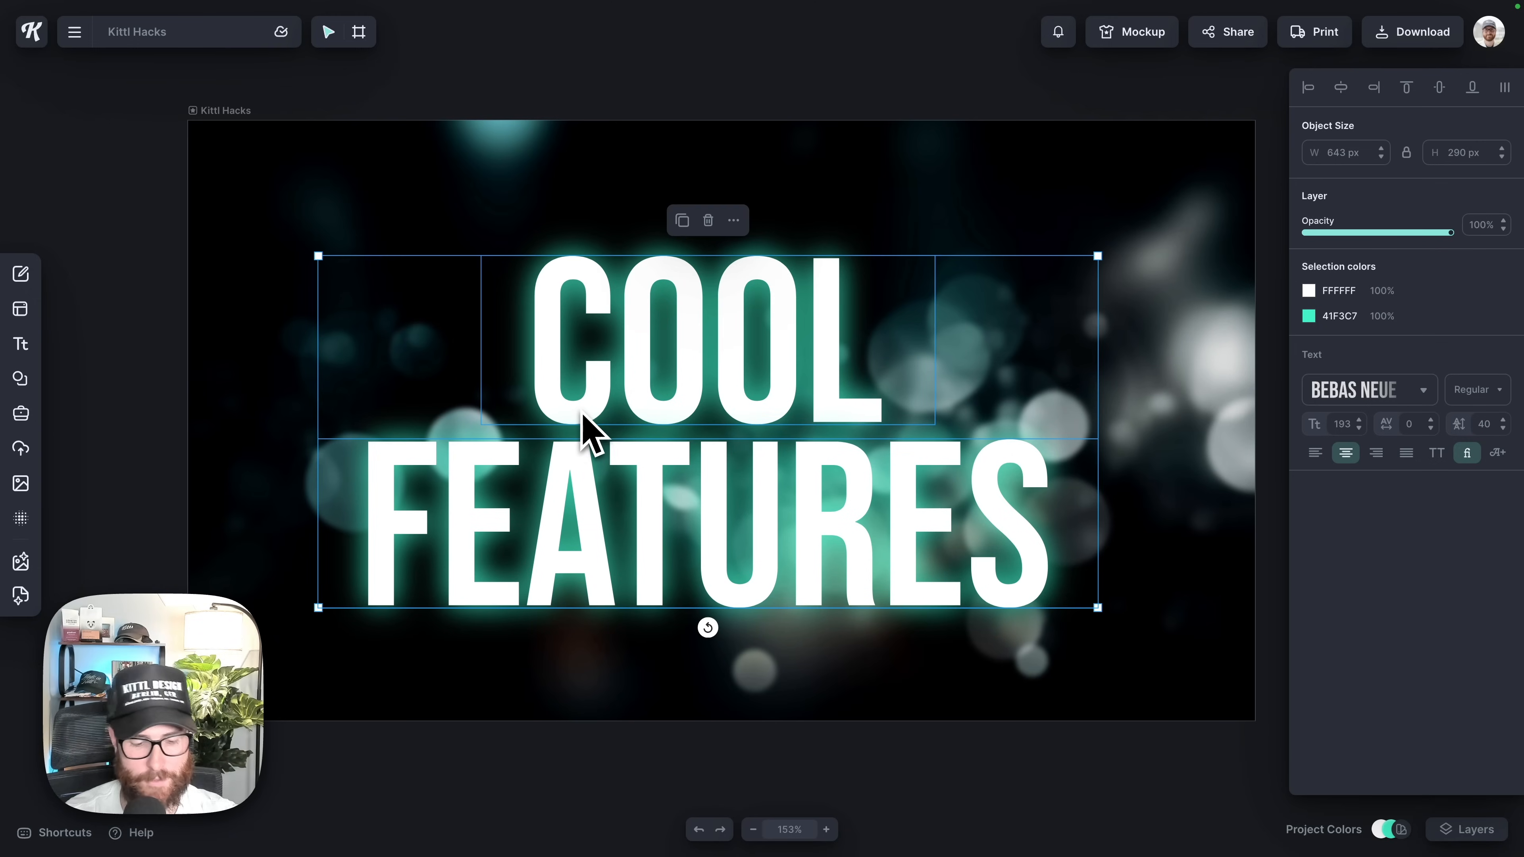
key(ctrl+z)
click(327, 198)
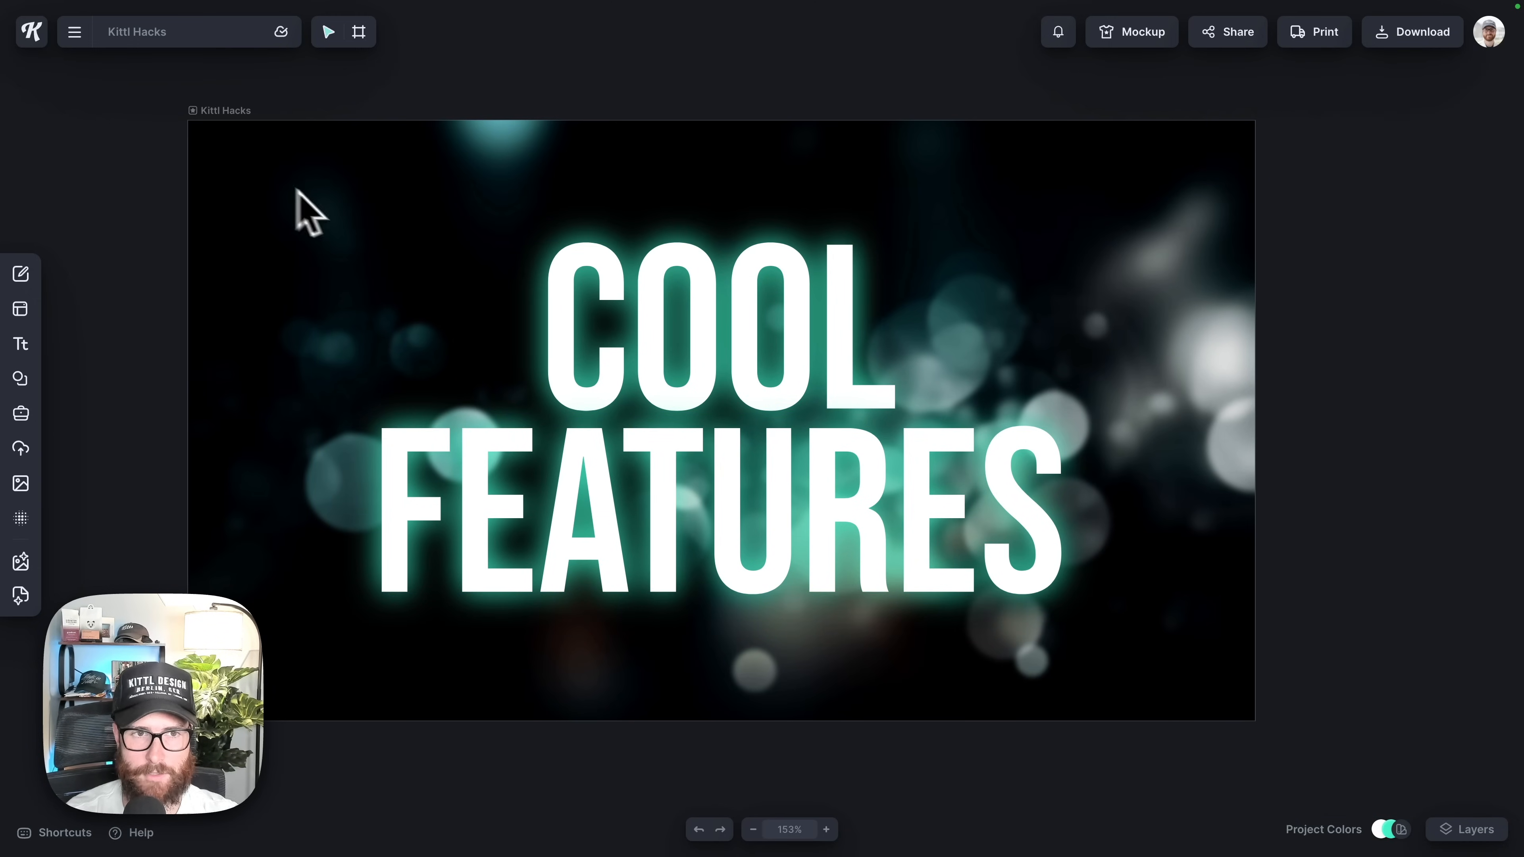
Select both words with a selection box across the artboard, try moving them as a pair, and undo the move.
drag(258, 152, 1218, 704)
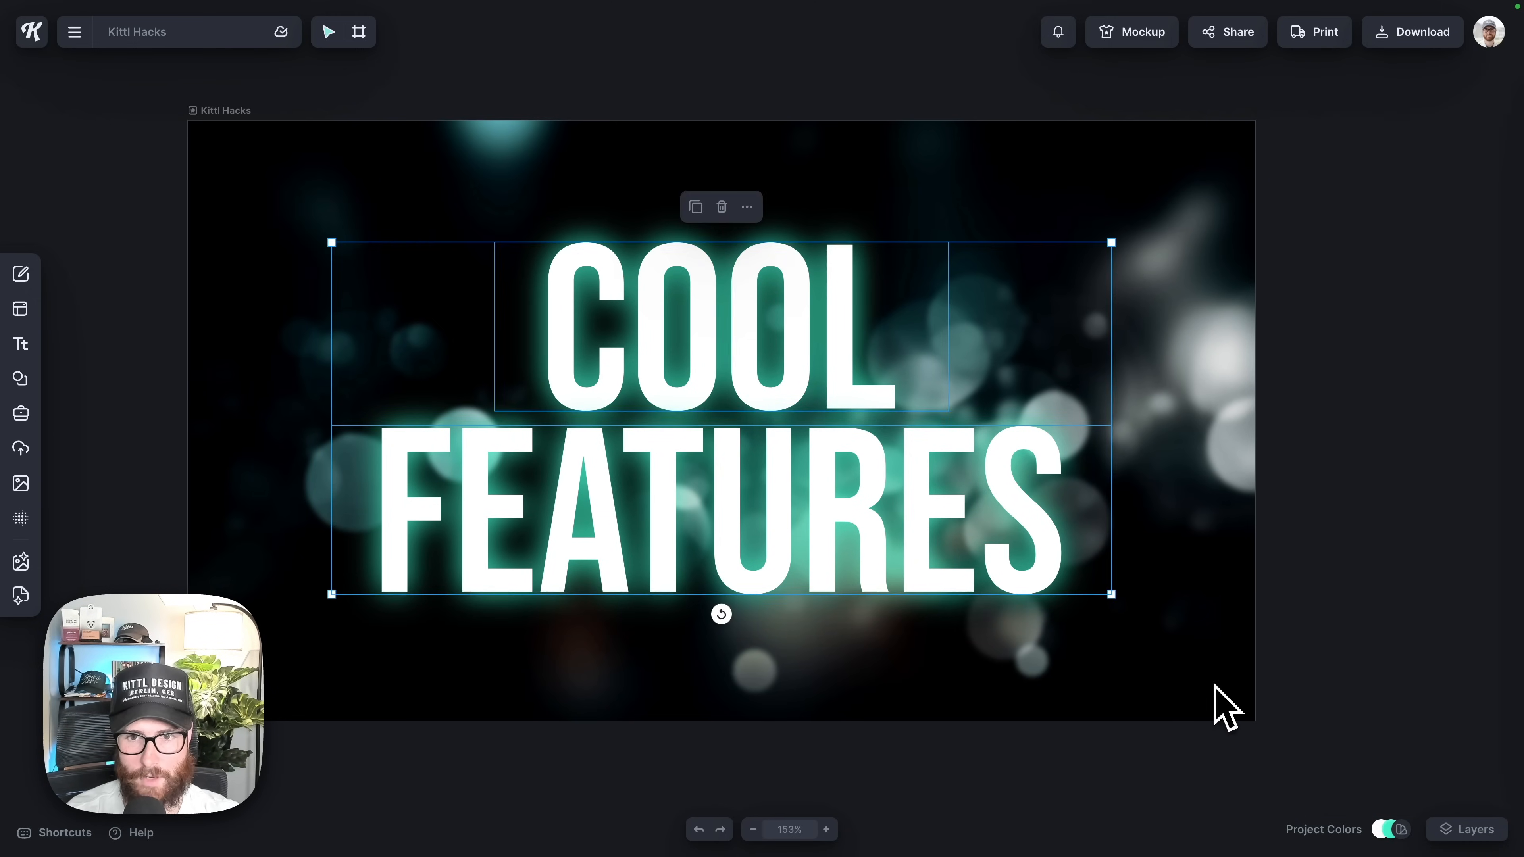
click(1212, 696)
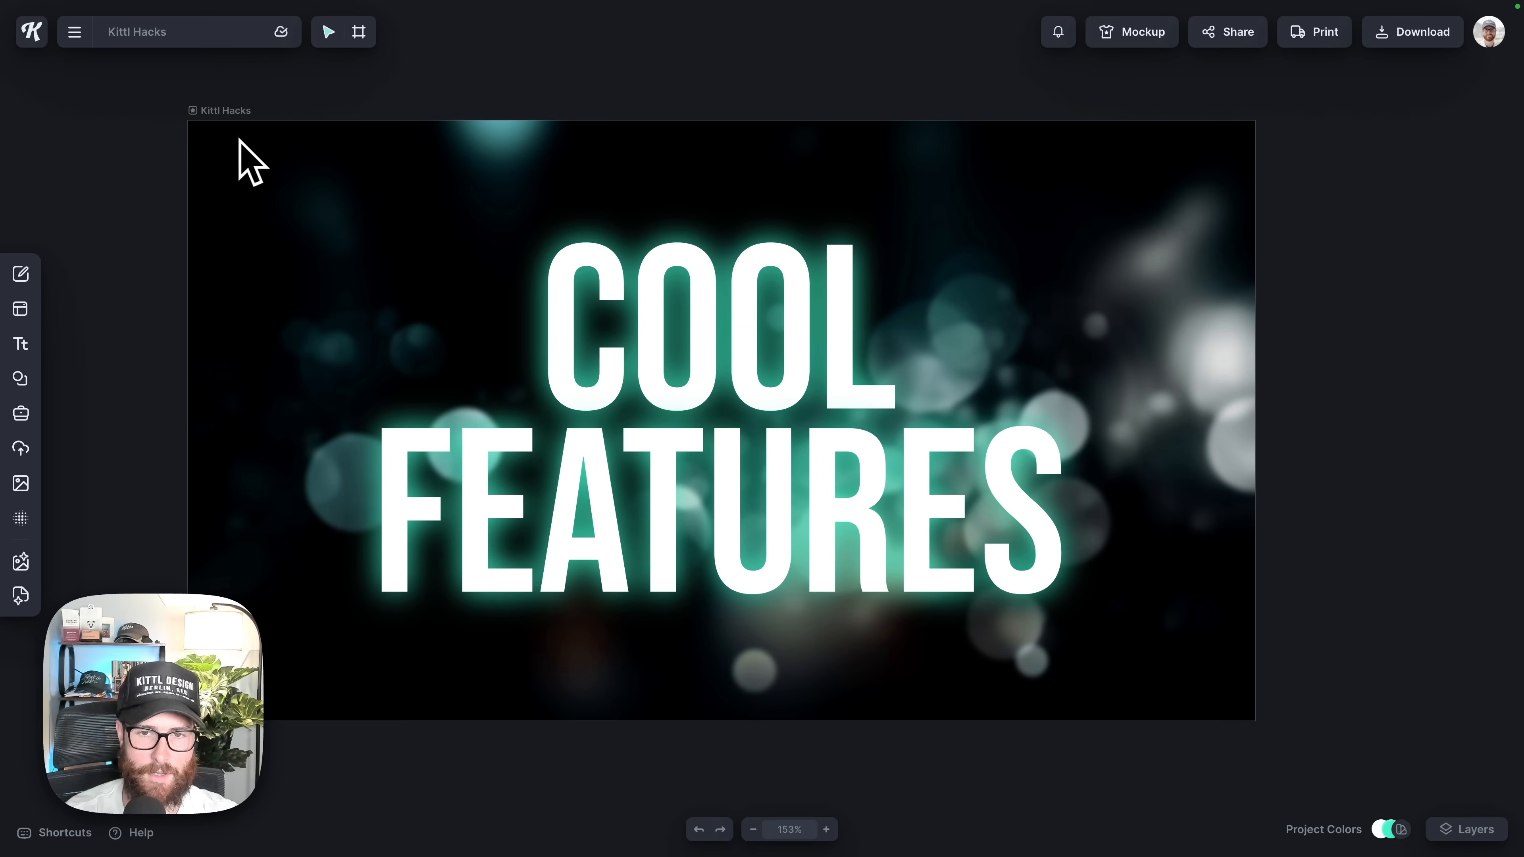
drag(239, 140, 1241, 698)
drag(1028, 545, 1048, 413)
key(super+z)
drag(375, 162, 1252, 721)
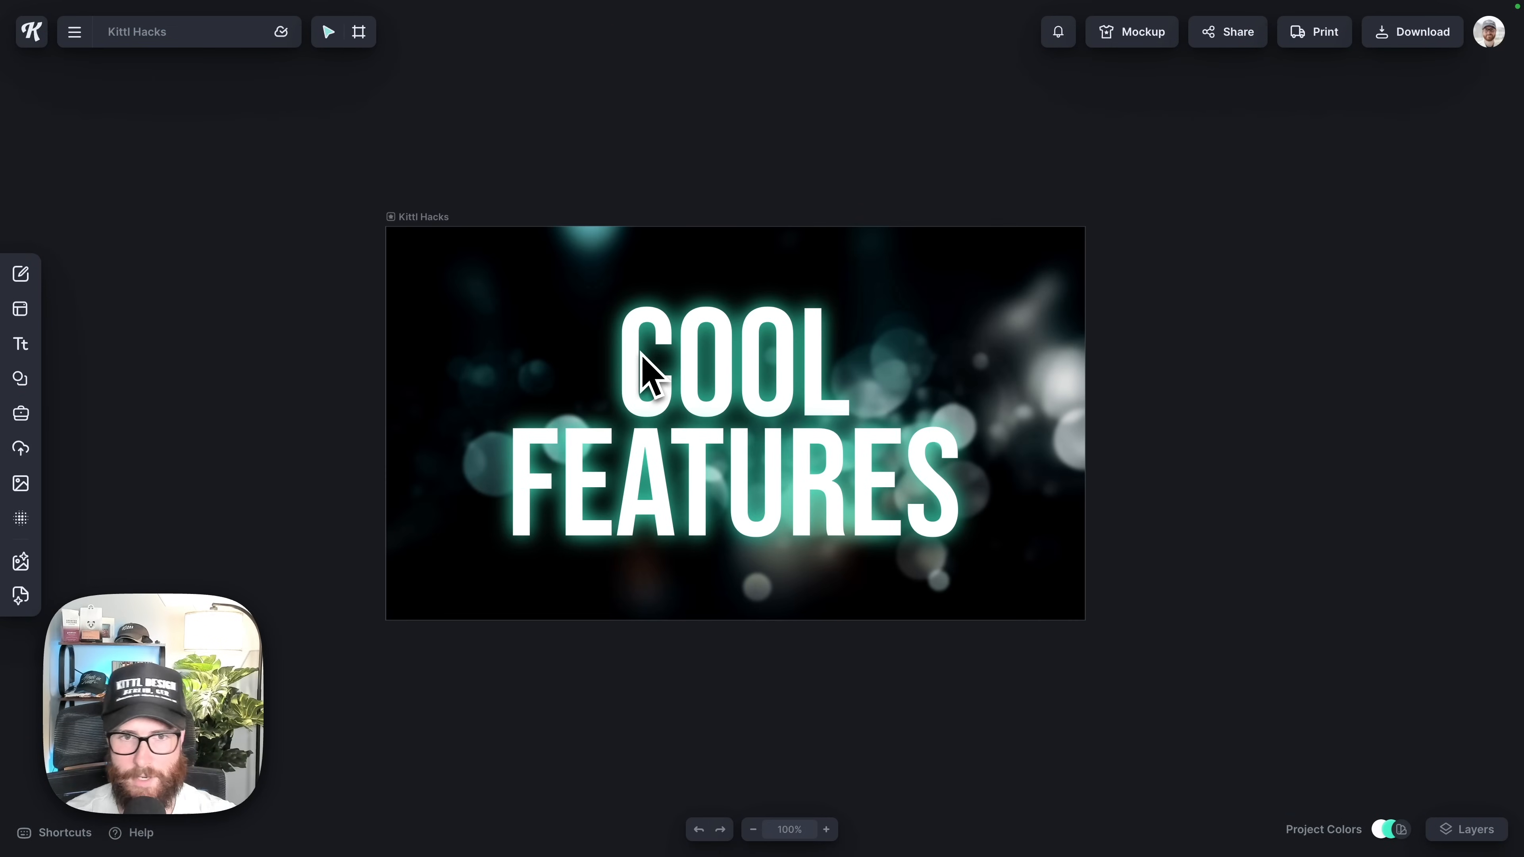
Duplicate the FEATURES text onto the empty canvas below the artboard and remove the copy's text shading.
scroll(640, 351, down, 1)
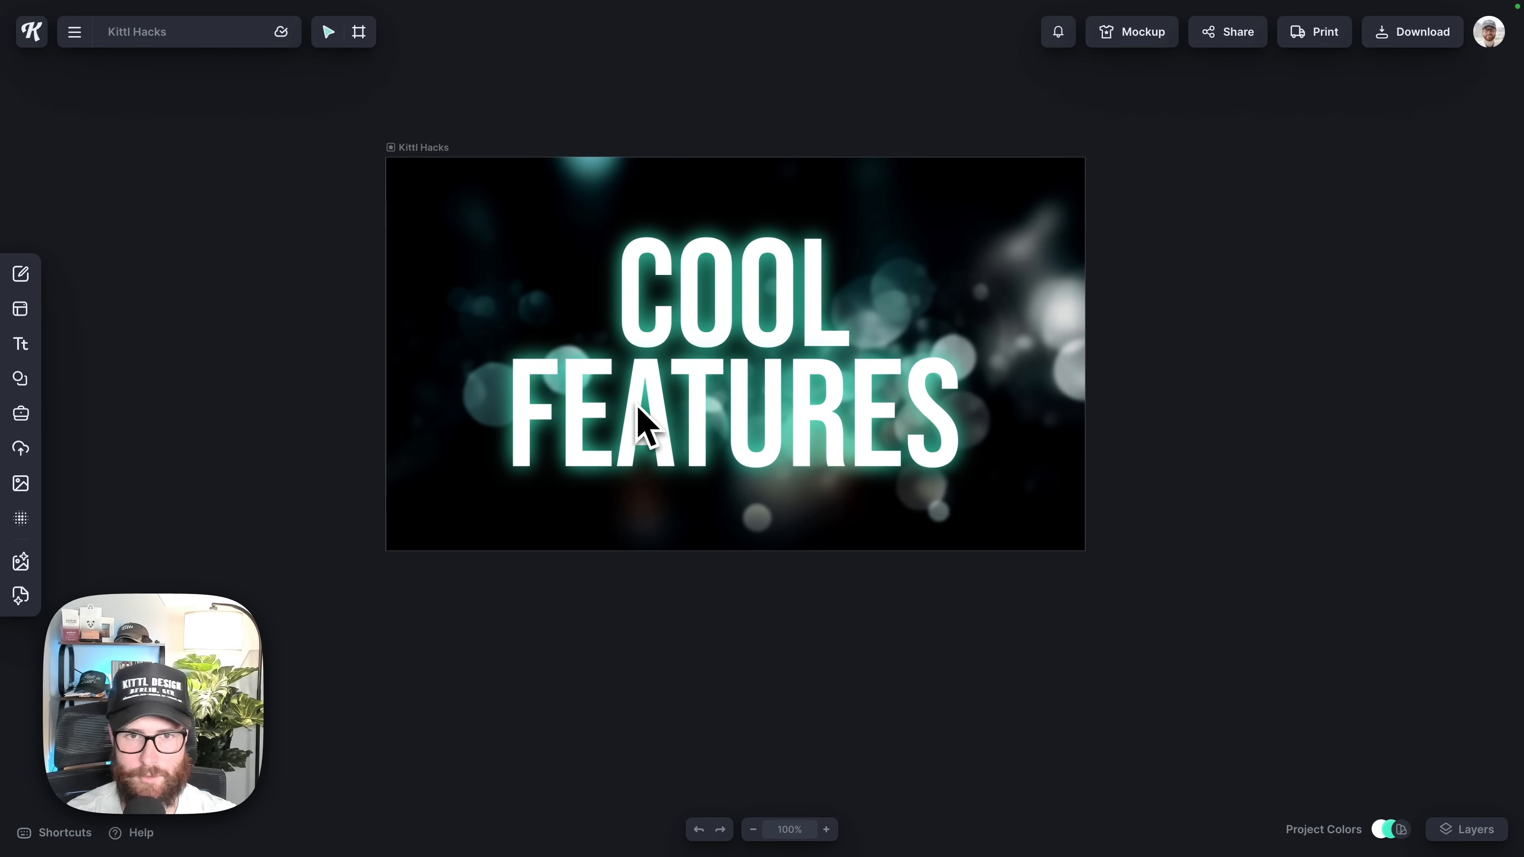
drag(682, 383, 684, 655)
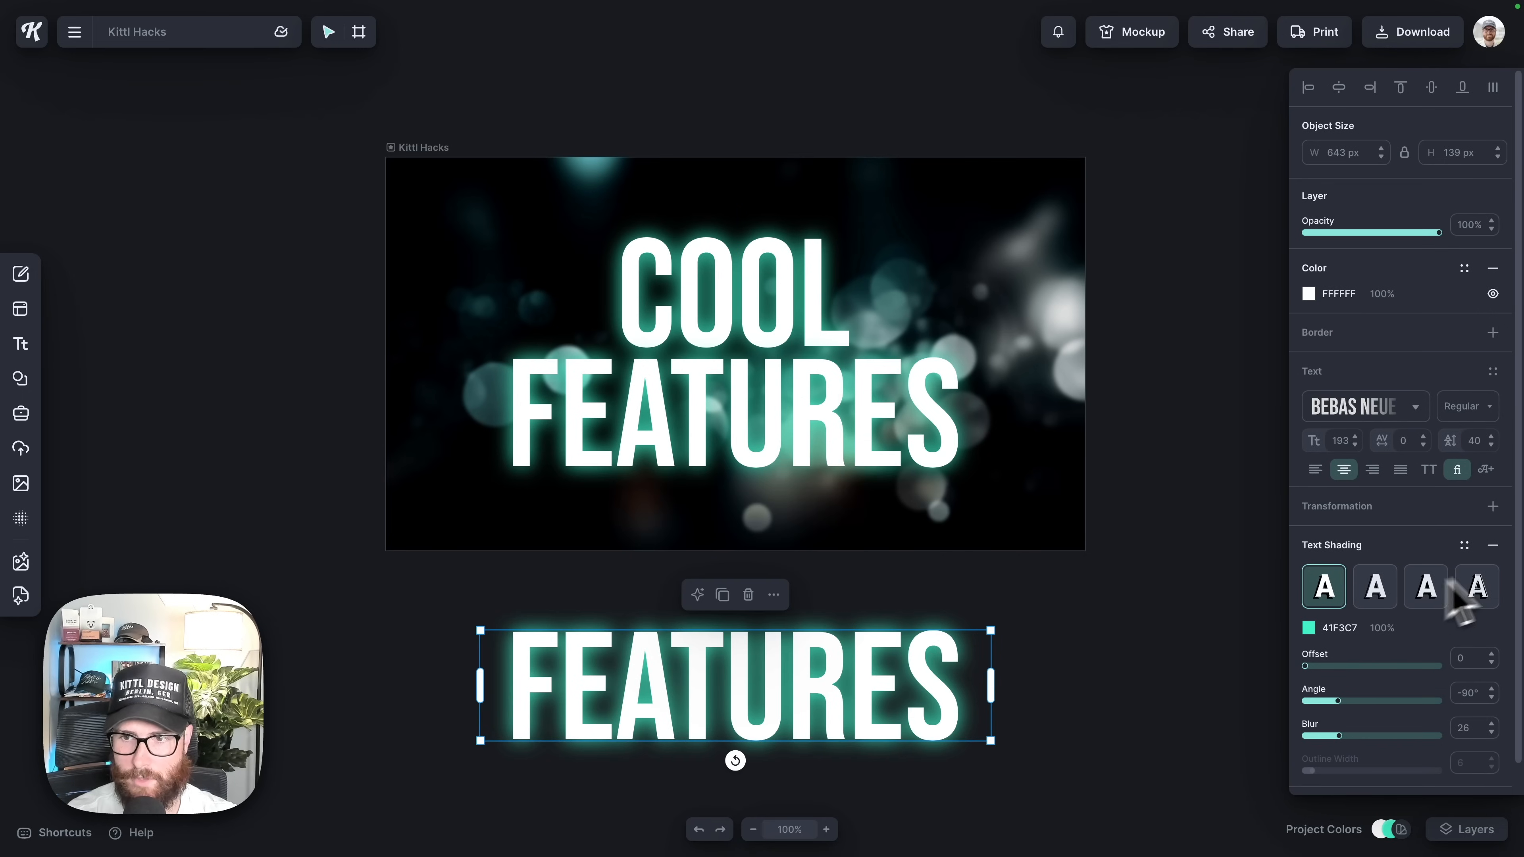
click(1493, 544)
scroll(1099, 561, down, 1)
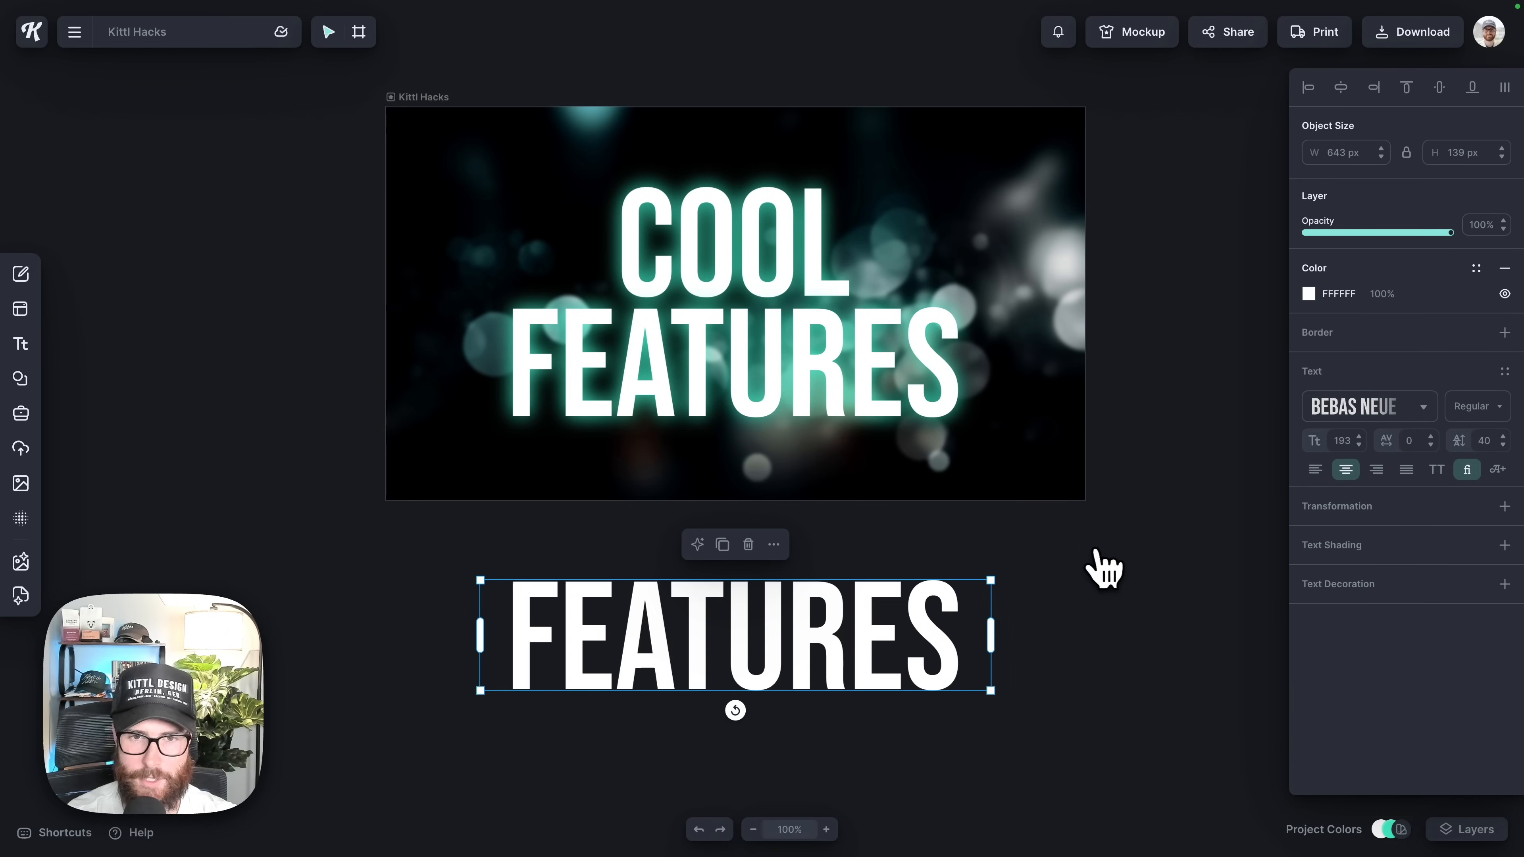
Add a circle from the basic shapes, scaled to 217 px, beside the start of the copied FEATURES text below the artboard.
click(20, 379)
click(175, 394)
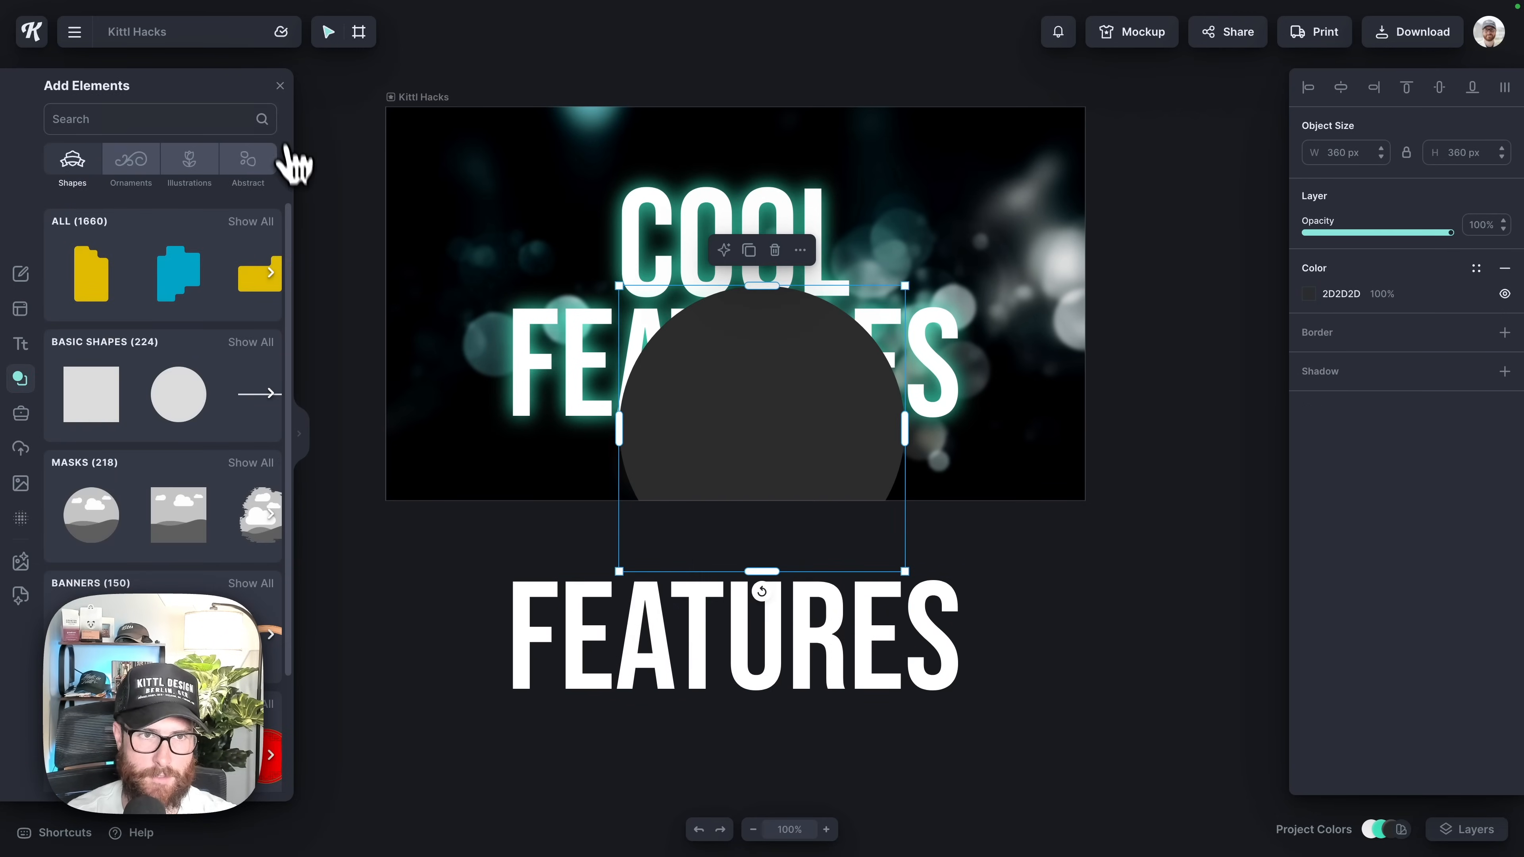
click(279, 86)
drag(769, 439, 323, 646)
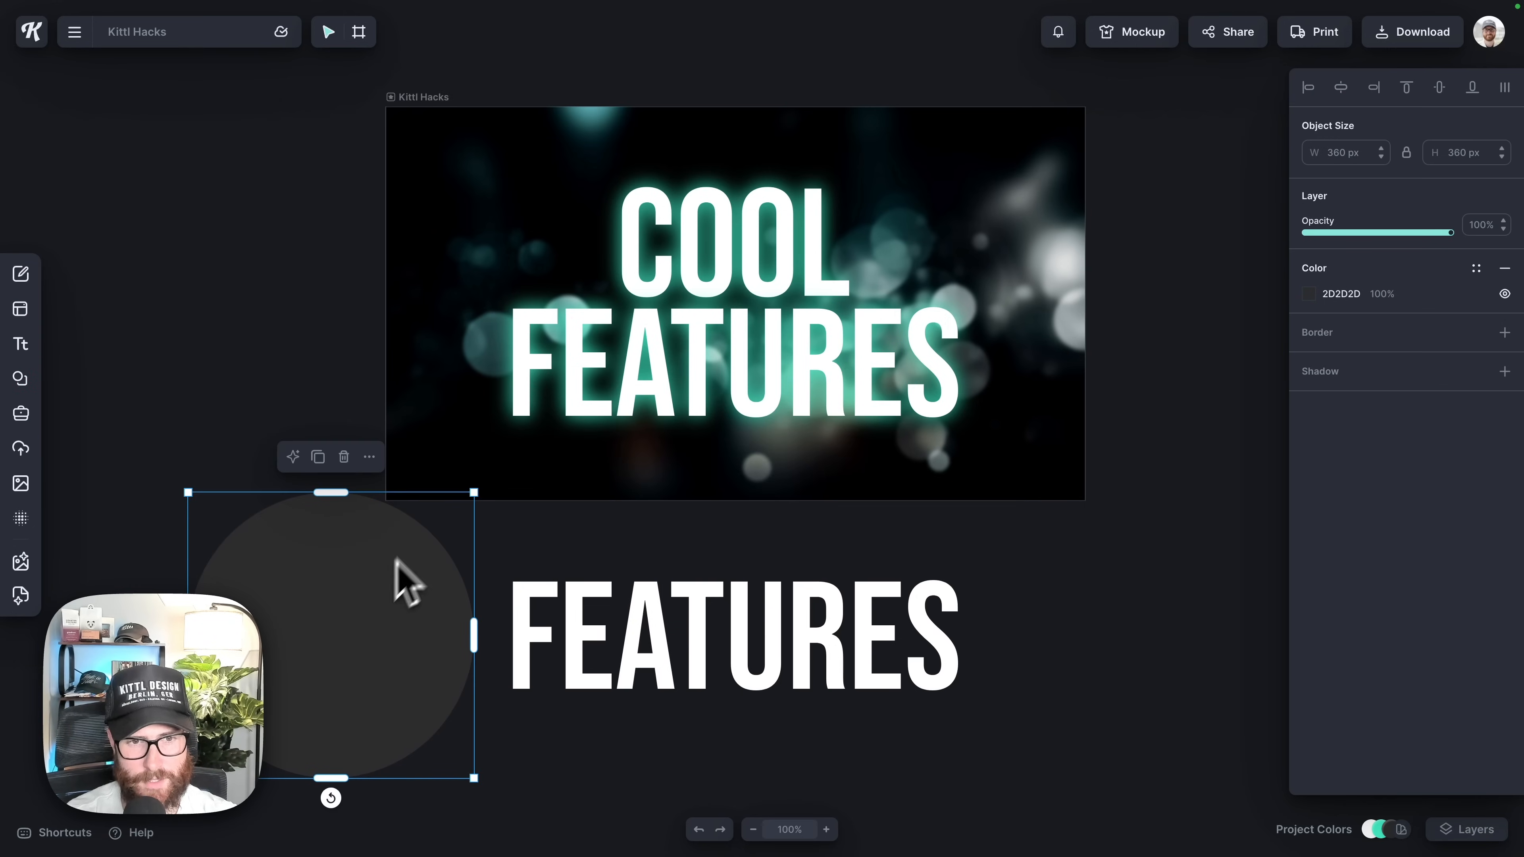
drag(473, 492, 417, 549)
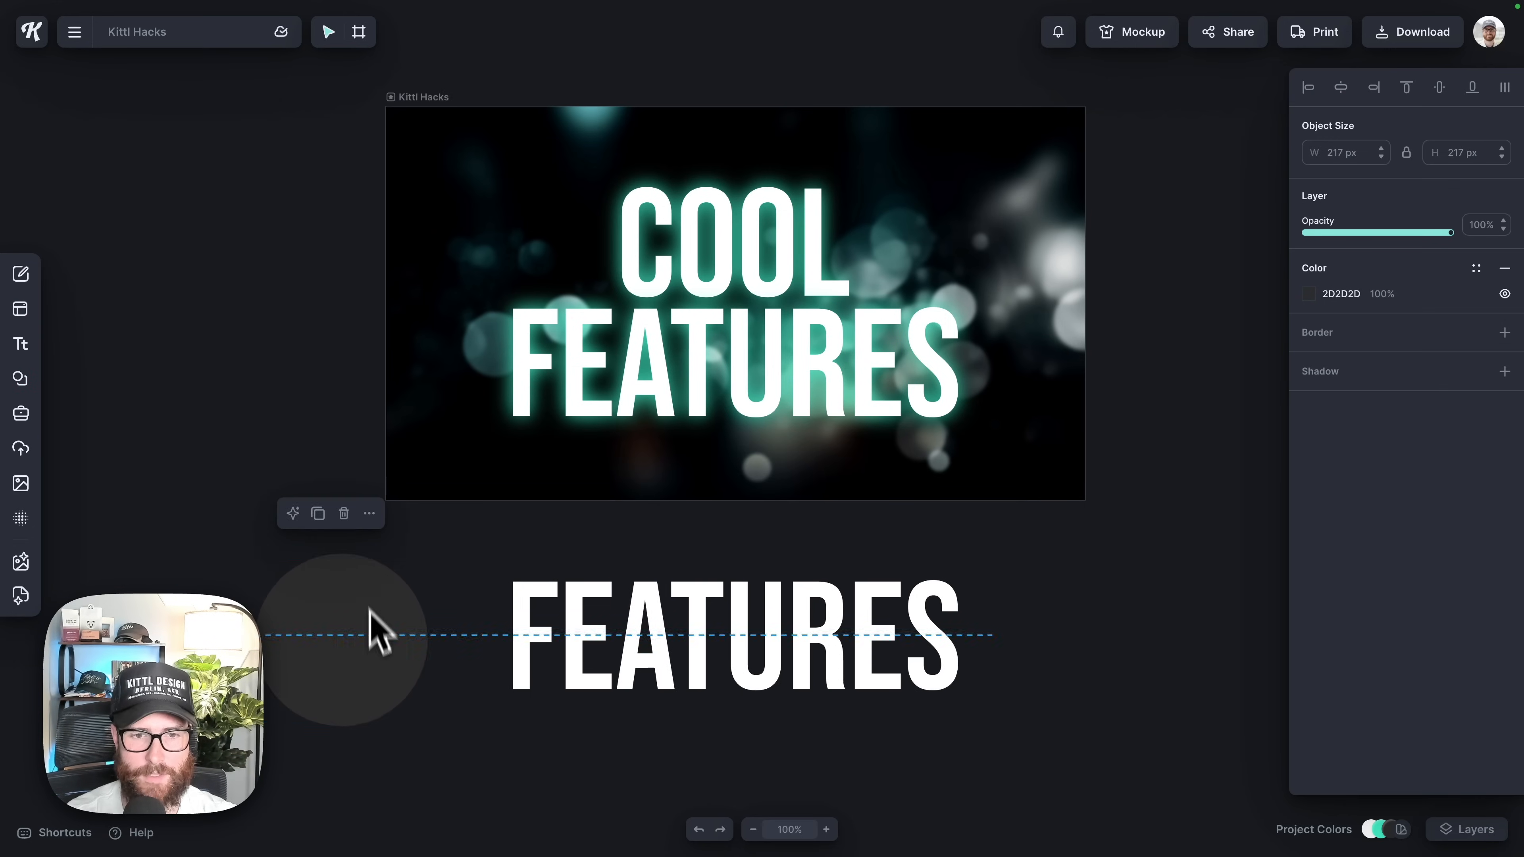
drag(374, 630, 413, 630)
Fill the circle with a radial gradient running from red at the centre through orange CB7835 to magenta C24BB4 at the edge.
scroll(486, 618, down, 1)
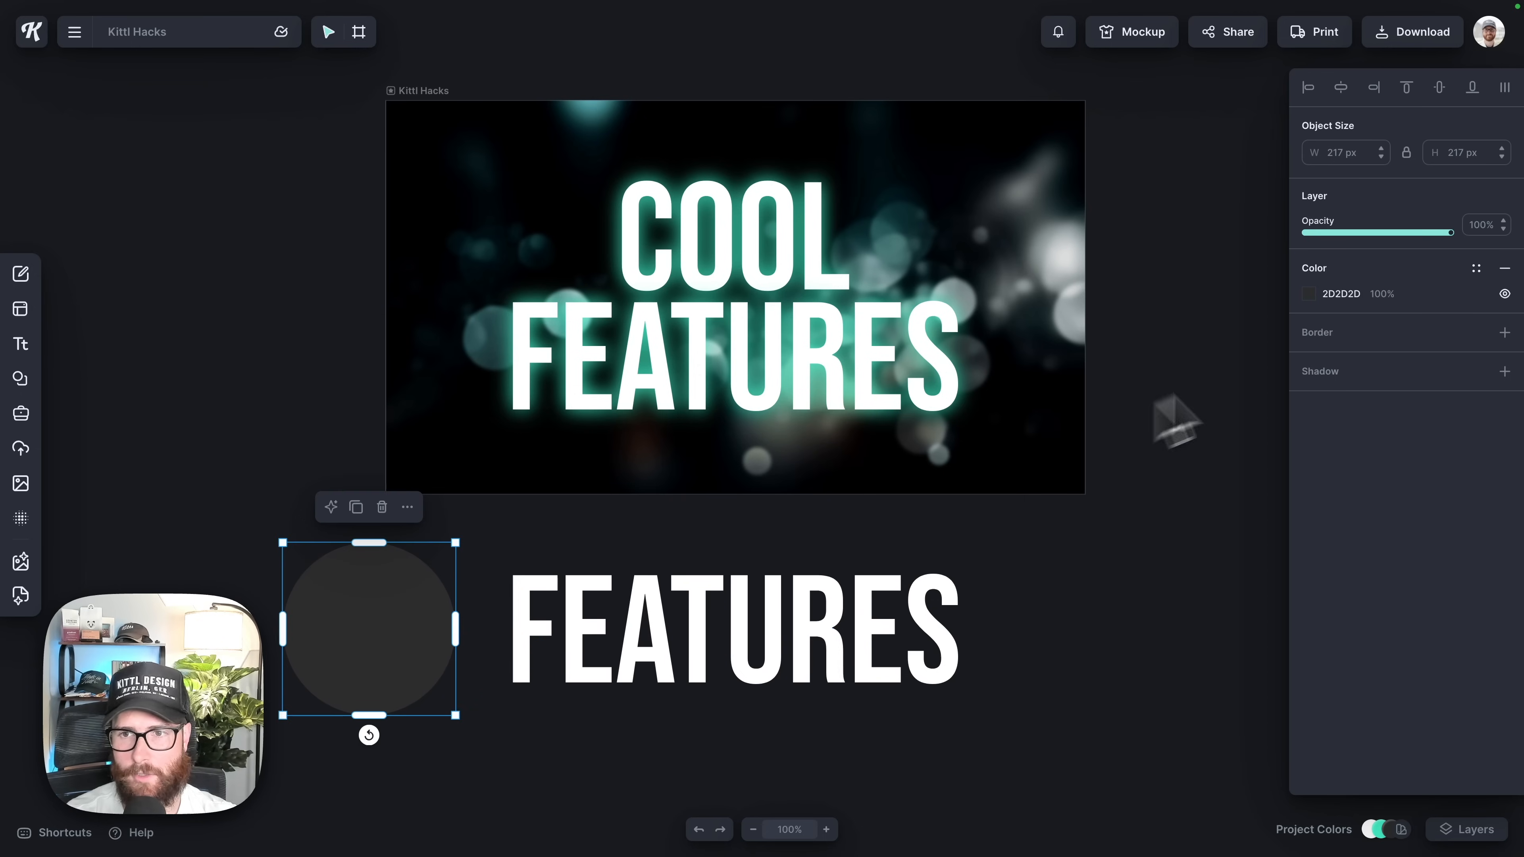
click(1310, 294)
click(1125, 305)
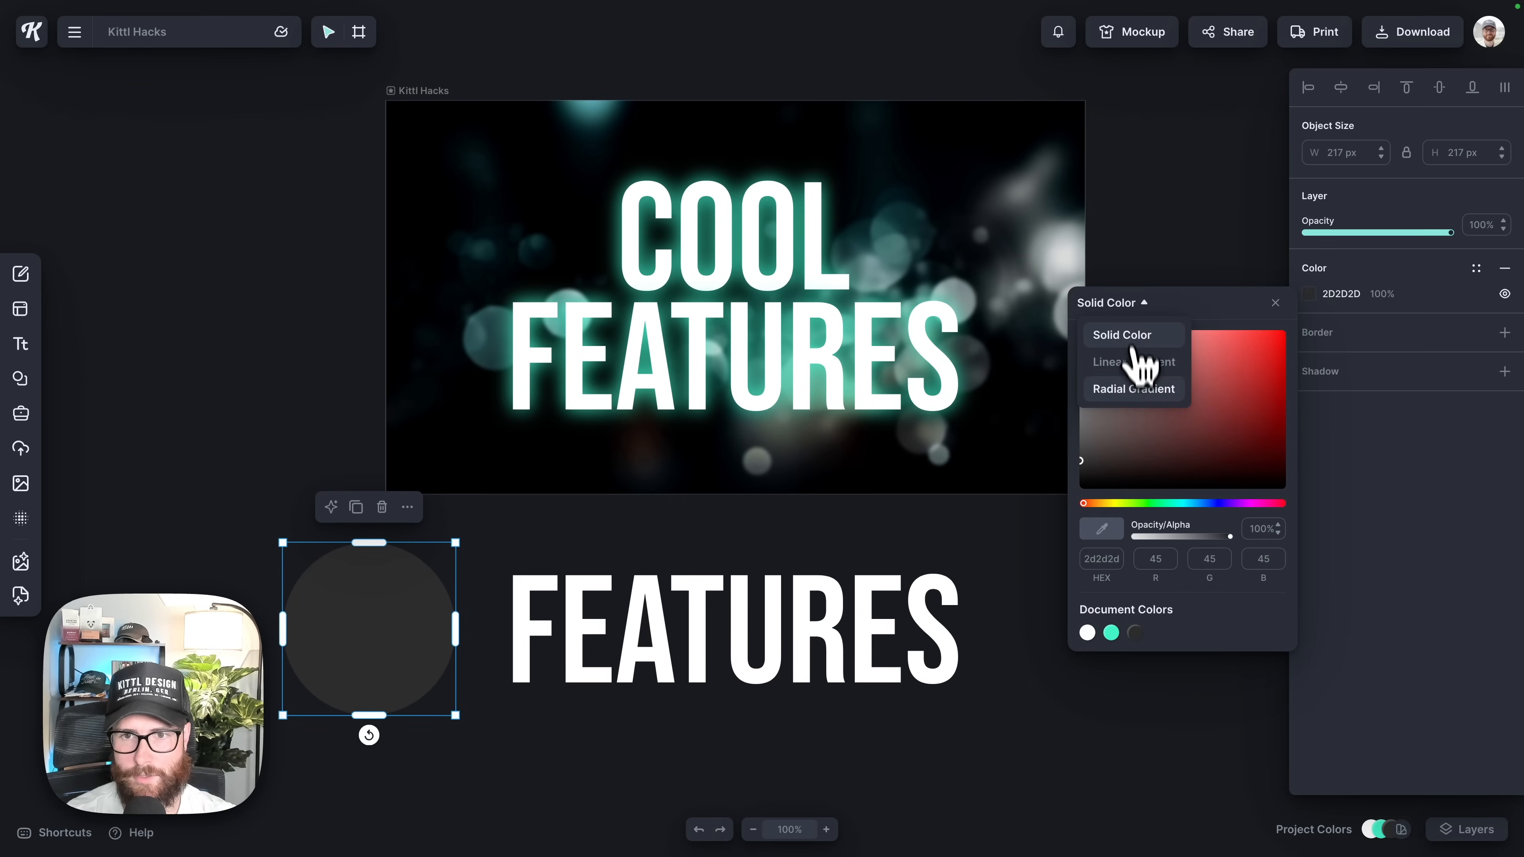
click(1134, 389)
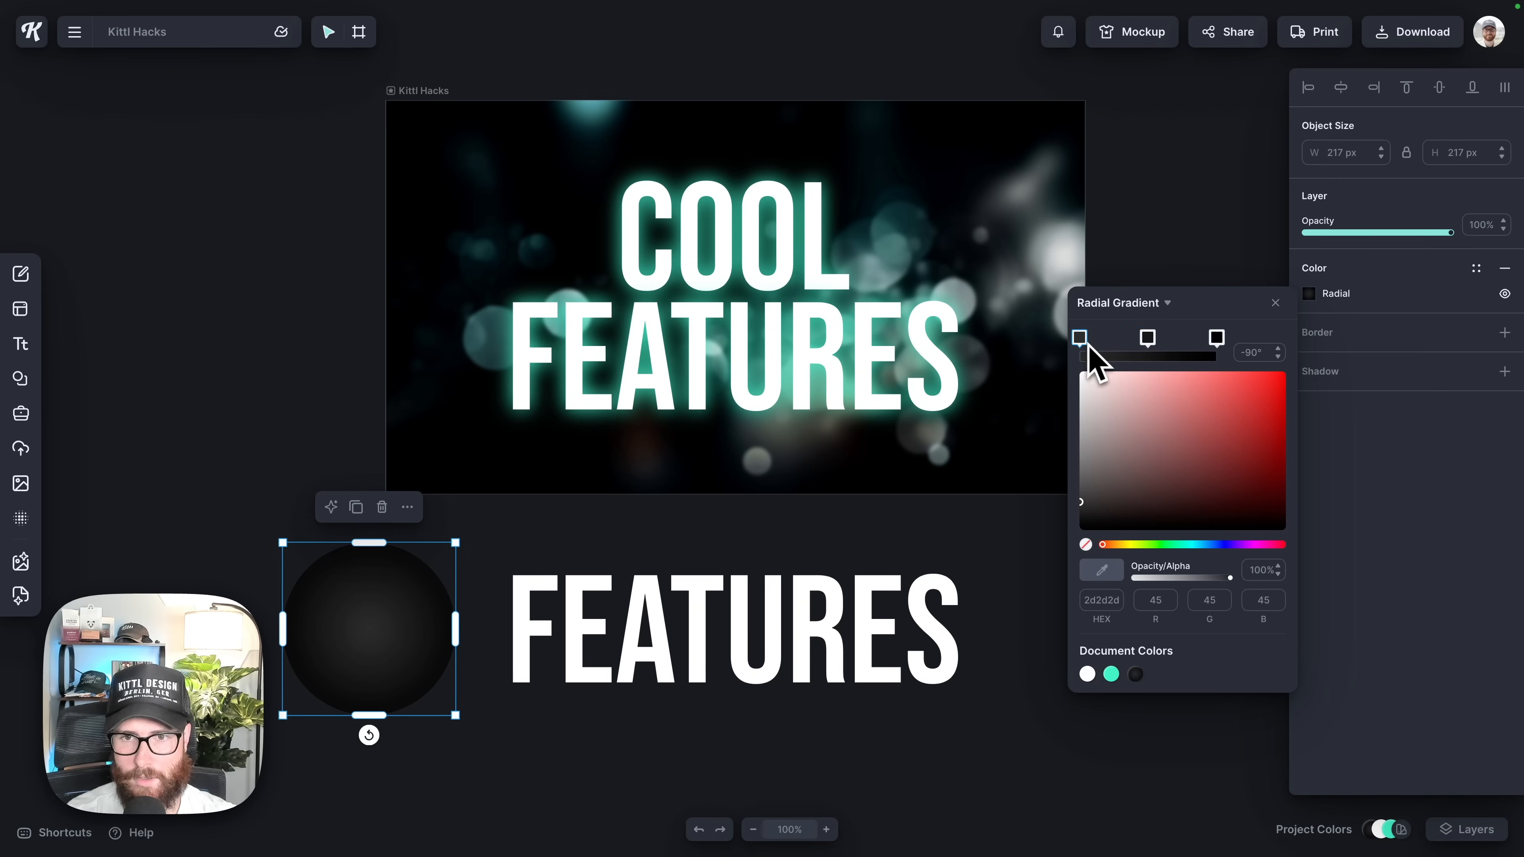
drag(1126, 438, 1231, 405)
click(1147, 338)
click(1114, 544)
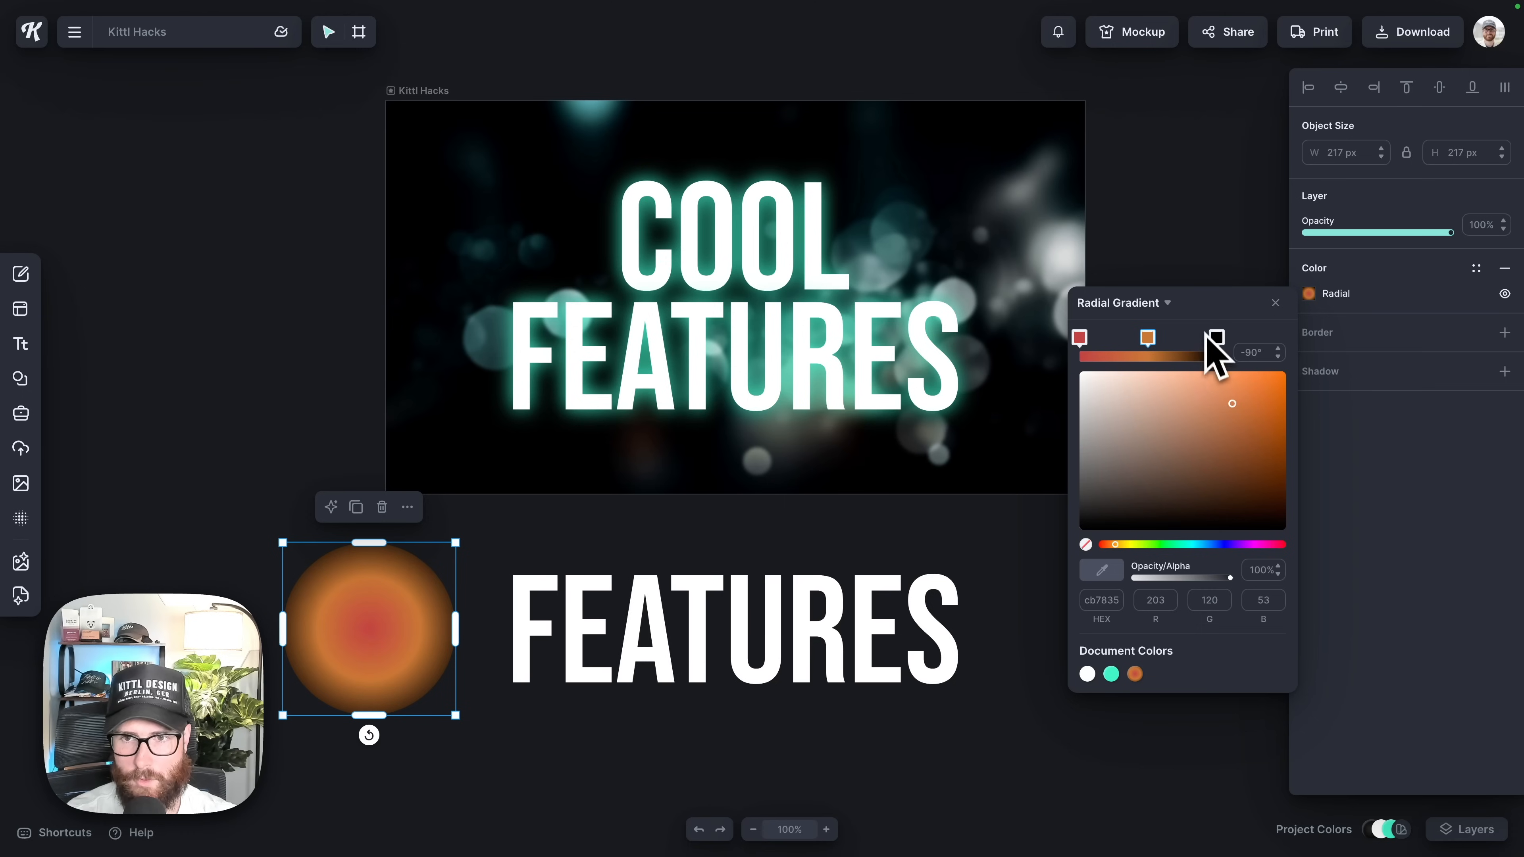
click(1216, 338)
click(1254, 545)
click(1206, 406)
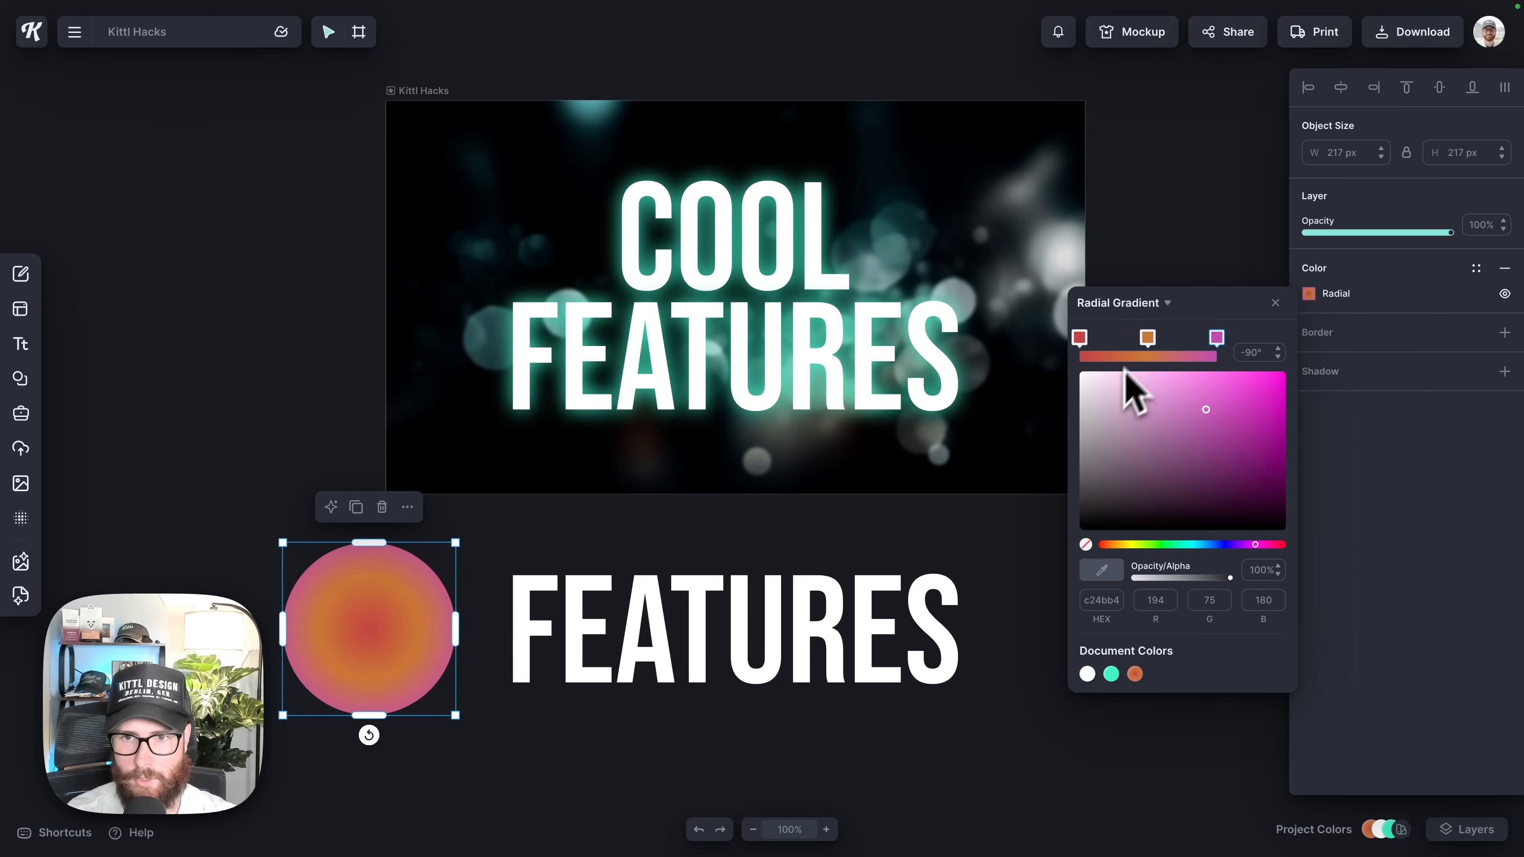
Reorder the circle's radial gradient so magenta C24BB4 is the middle stop and orange CB7835 is at the edge.
drag(1147, 340, 1142, 339)
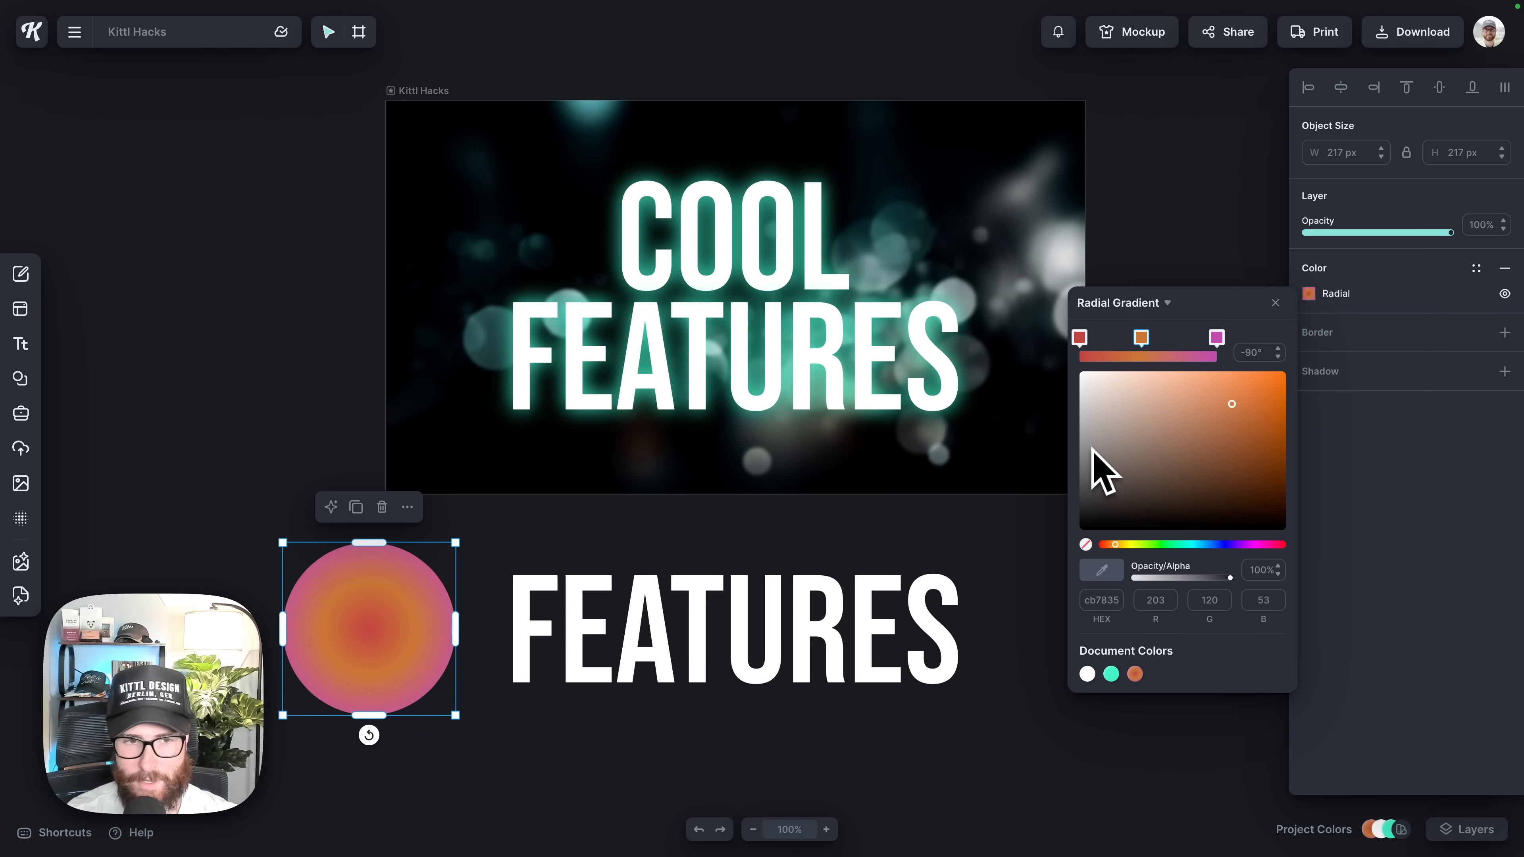
mouse_move(1216, 338)
mouse_down()
mouse_move(1148, 339)
mouse_move(1220, 346)
mouse_up()
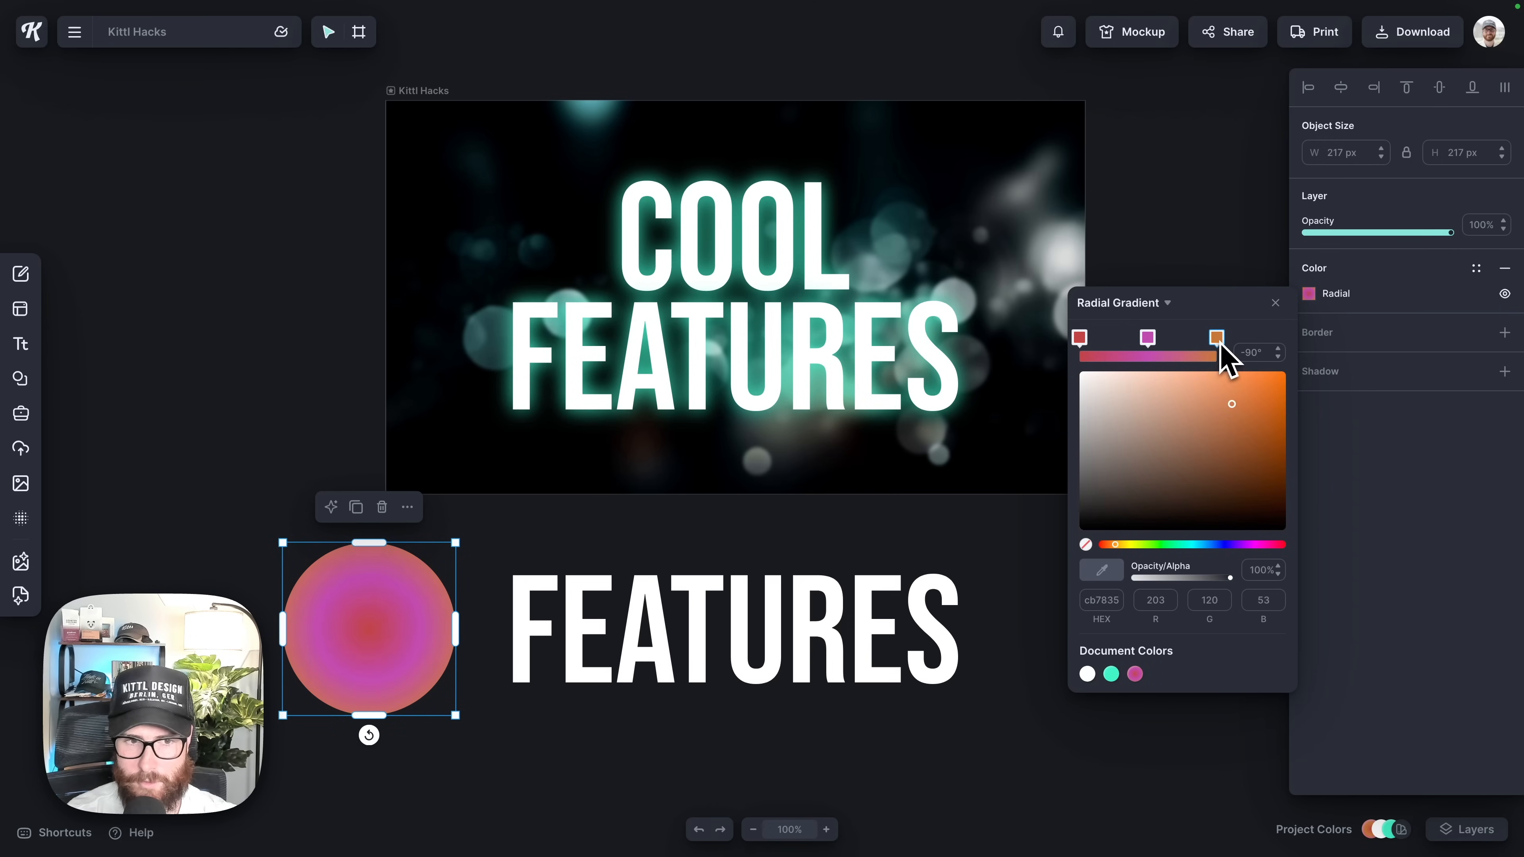
click(1145, 339)
click(1014, 609)
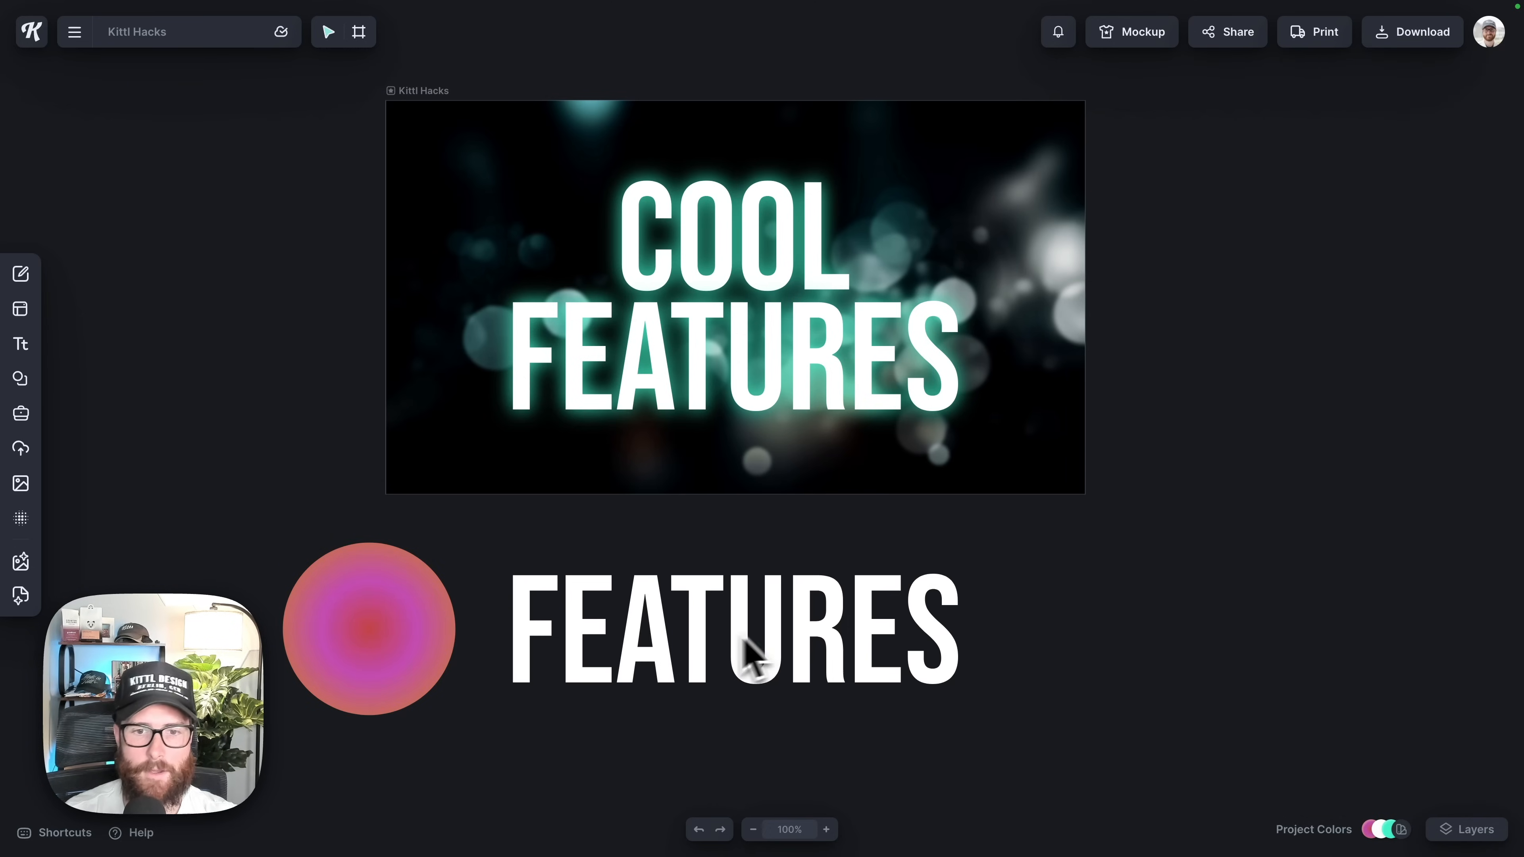
Fill the FEATURES copy below the artboard with the circle's radial gradient from the document colours and shift its magenta stop slightly outward.
scroll(605, 646, down, 2)
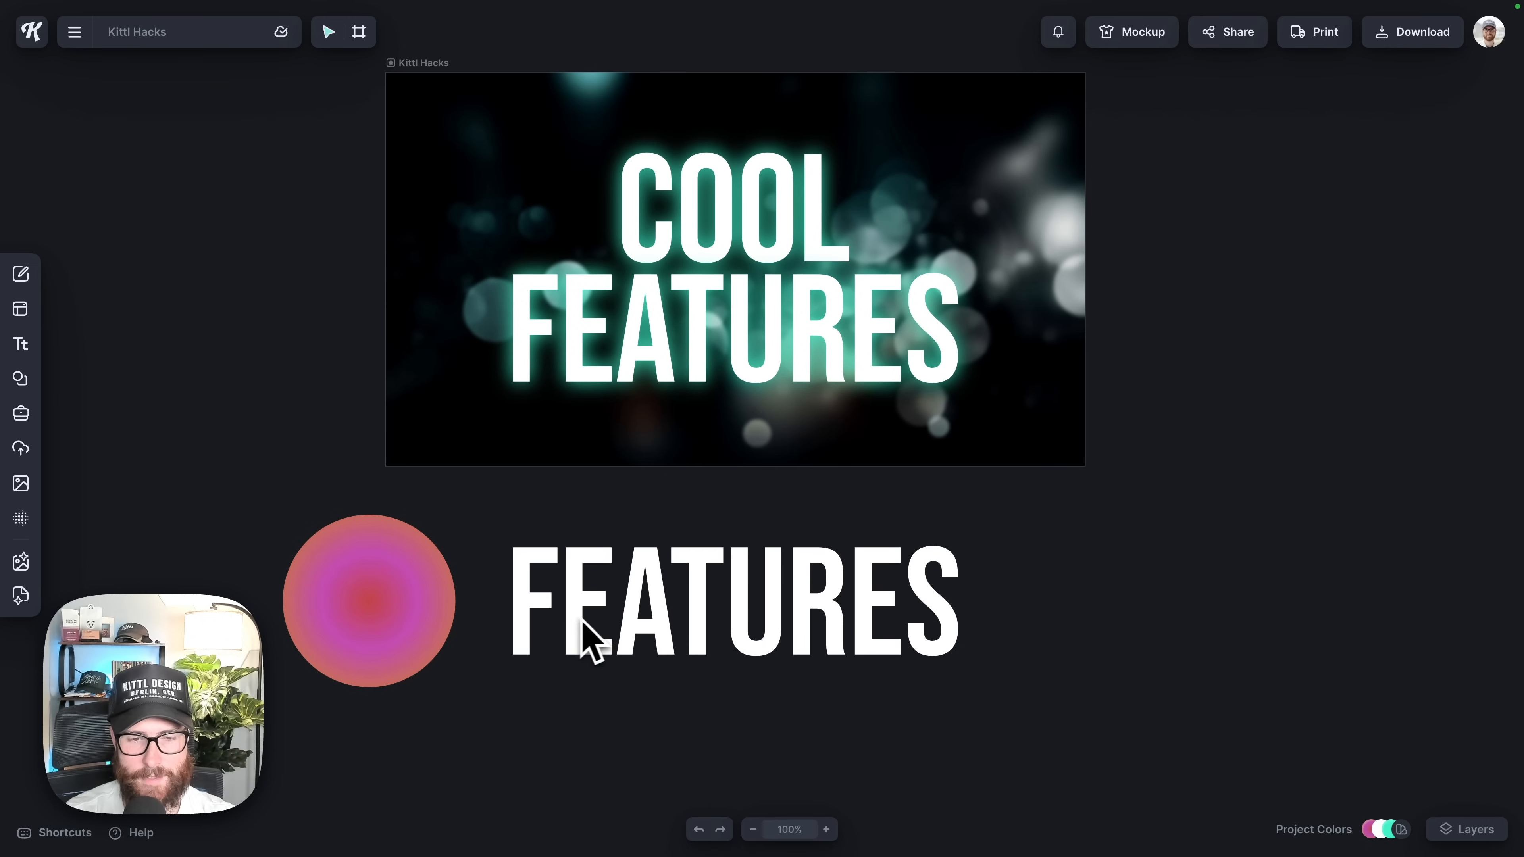
scroll(750, 613, down, 2)
click(749, 592)
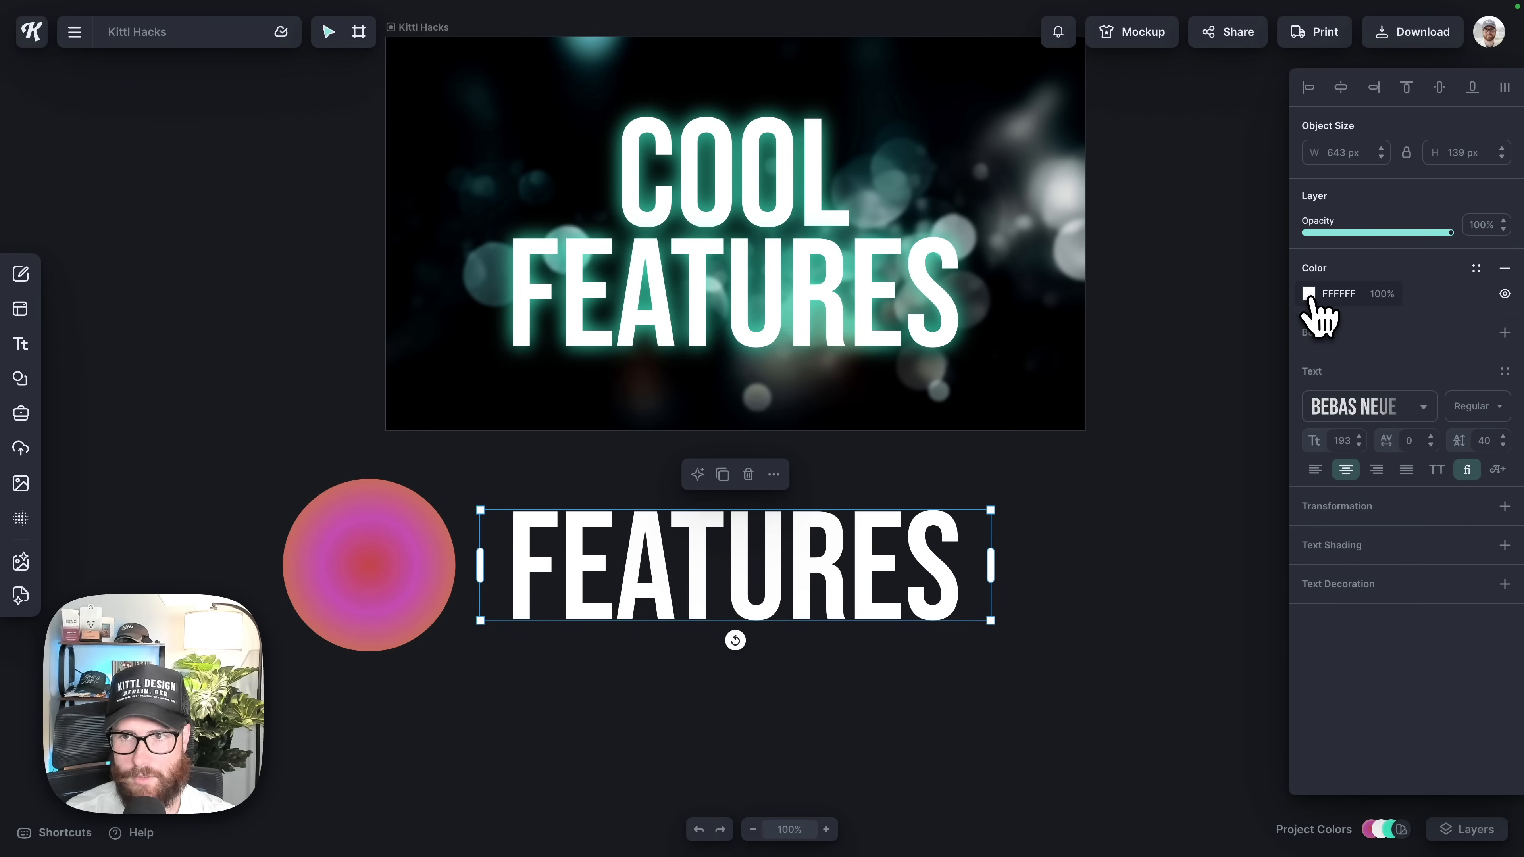
click(1308, 293)
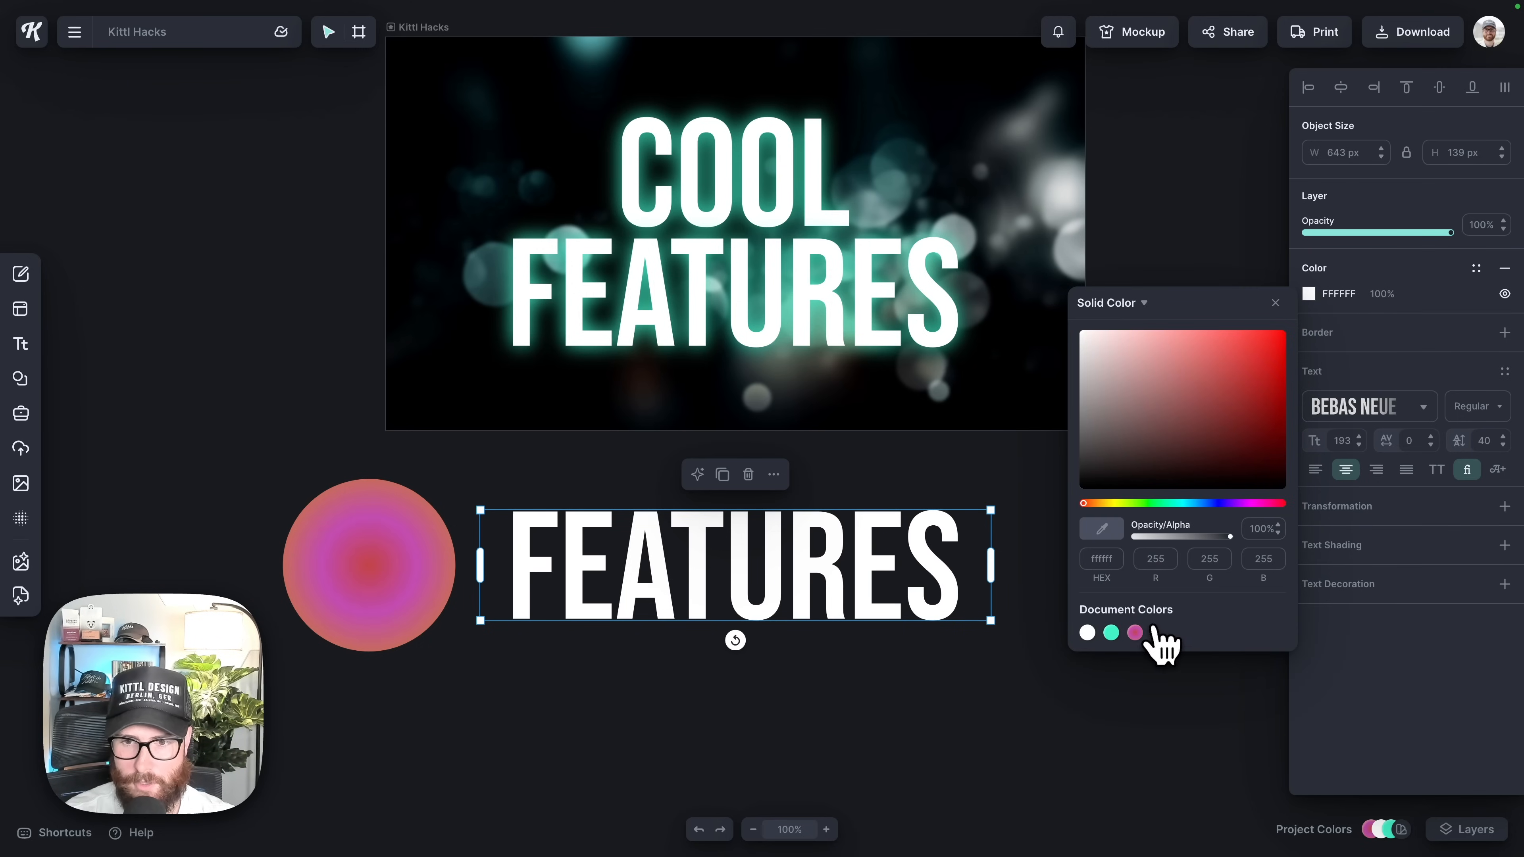
click(1136, 633)
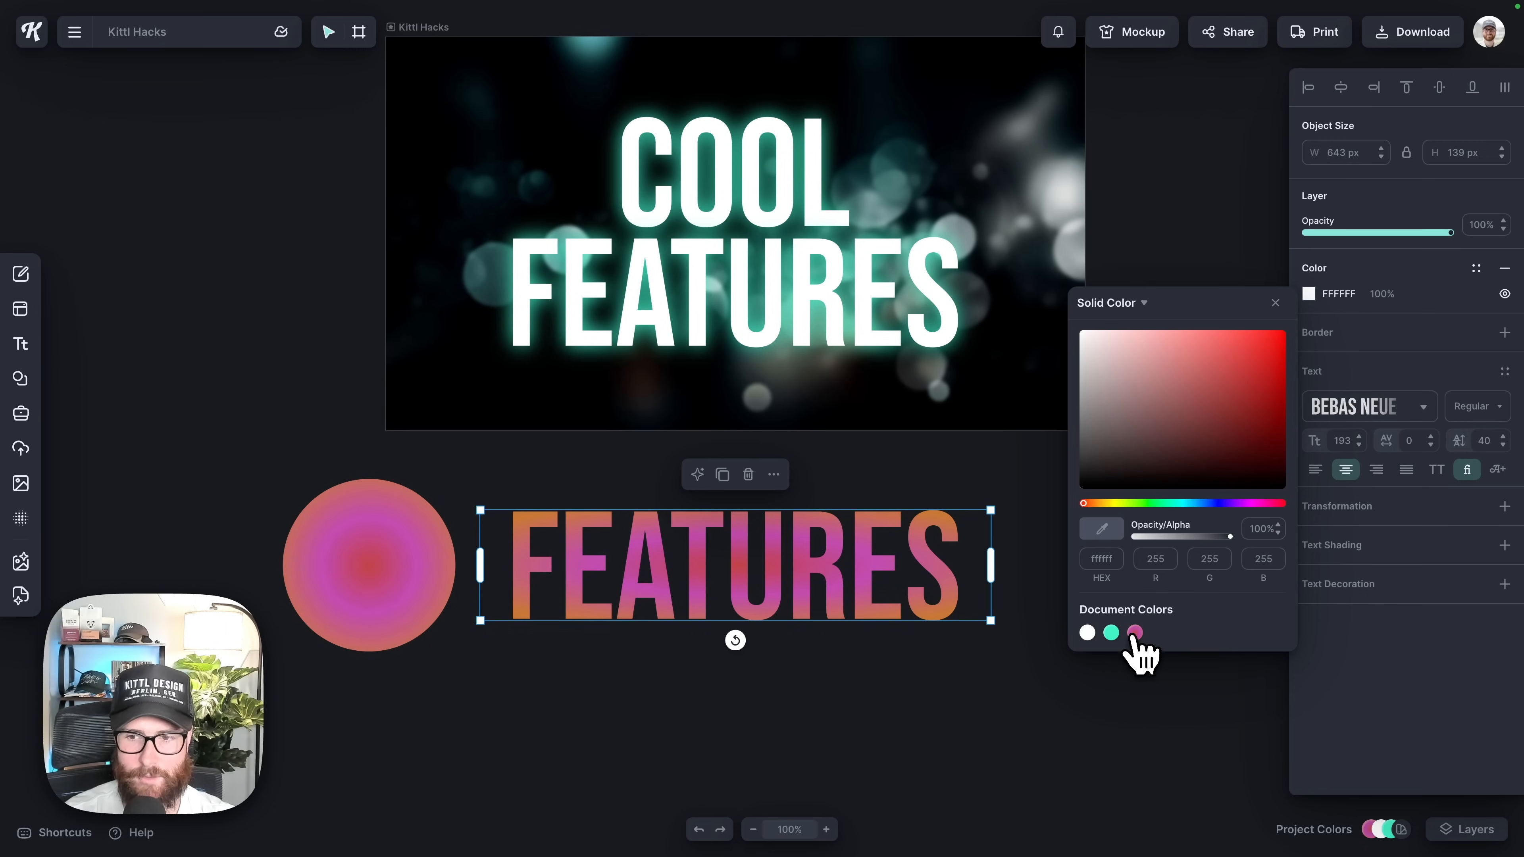
click(1135, 633)
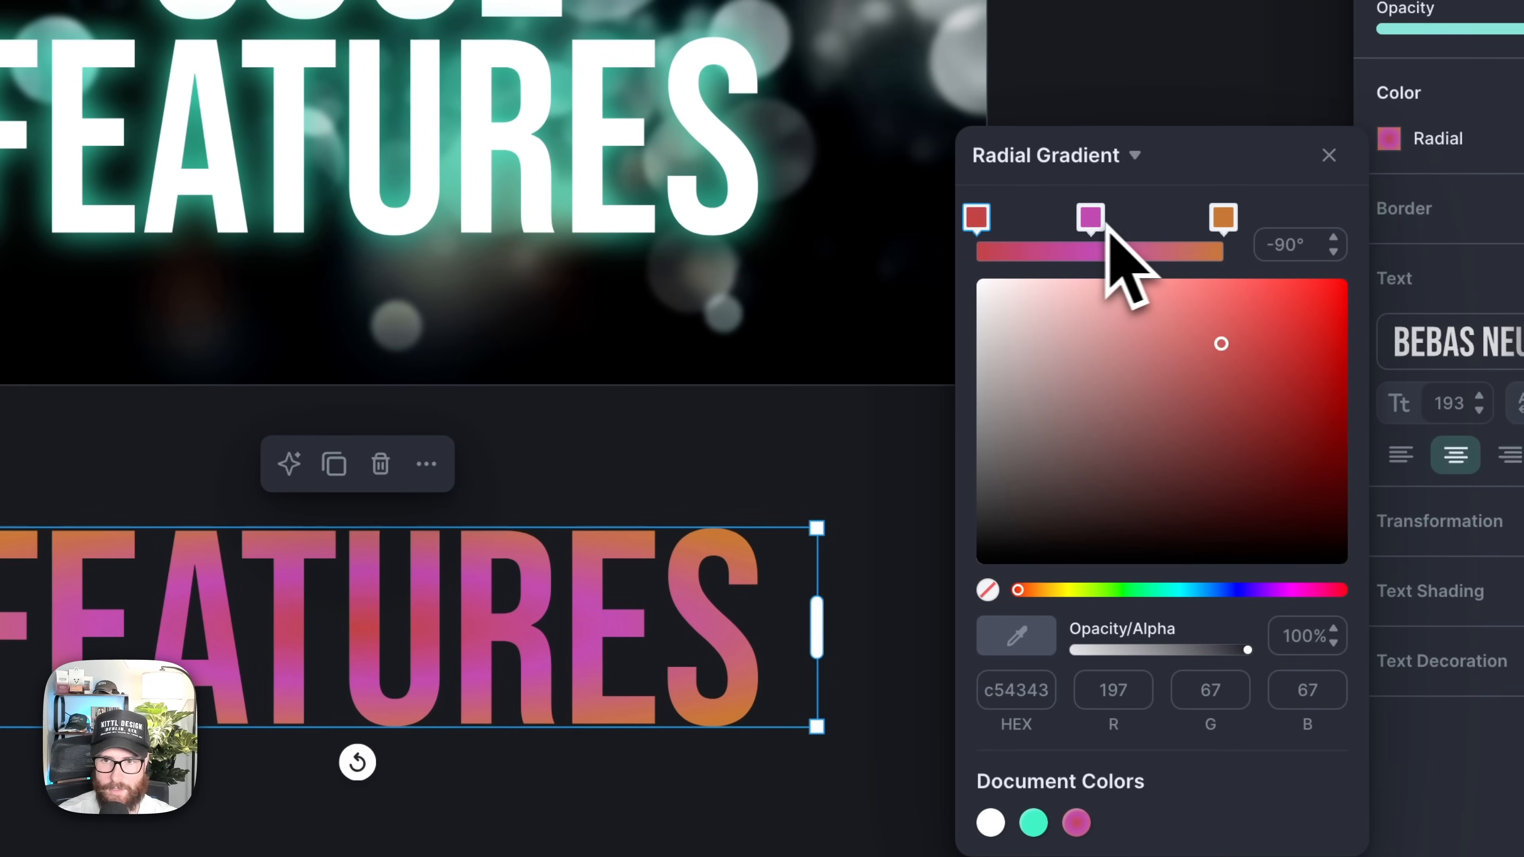
mouse_move(1105, 225)
mouse_down()
mouse_move(1148, 232)
mouse_move(1093, 246)
mouse_up()
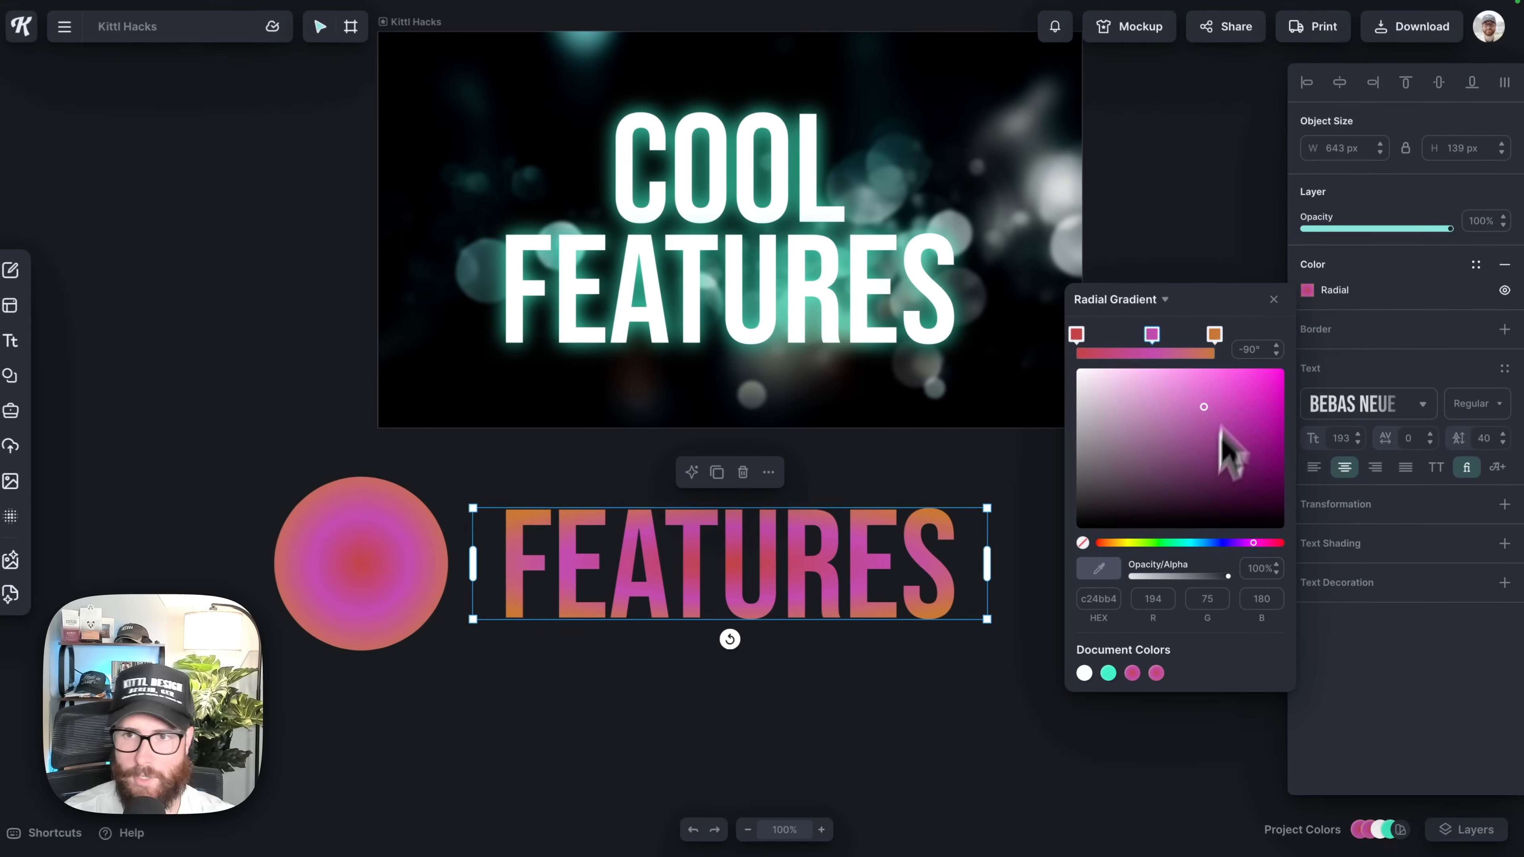
click(1273, 299)
Add a 360 px square beside the end of the FEATURES copy and fill it with the radial gradient from the document colours.
click(346, 583)
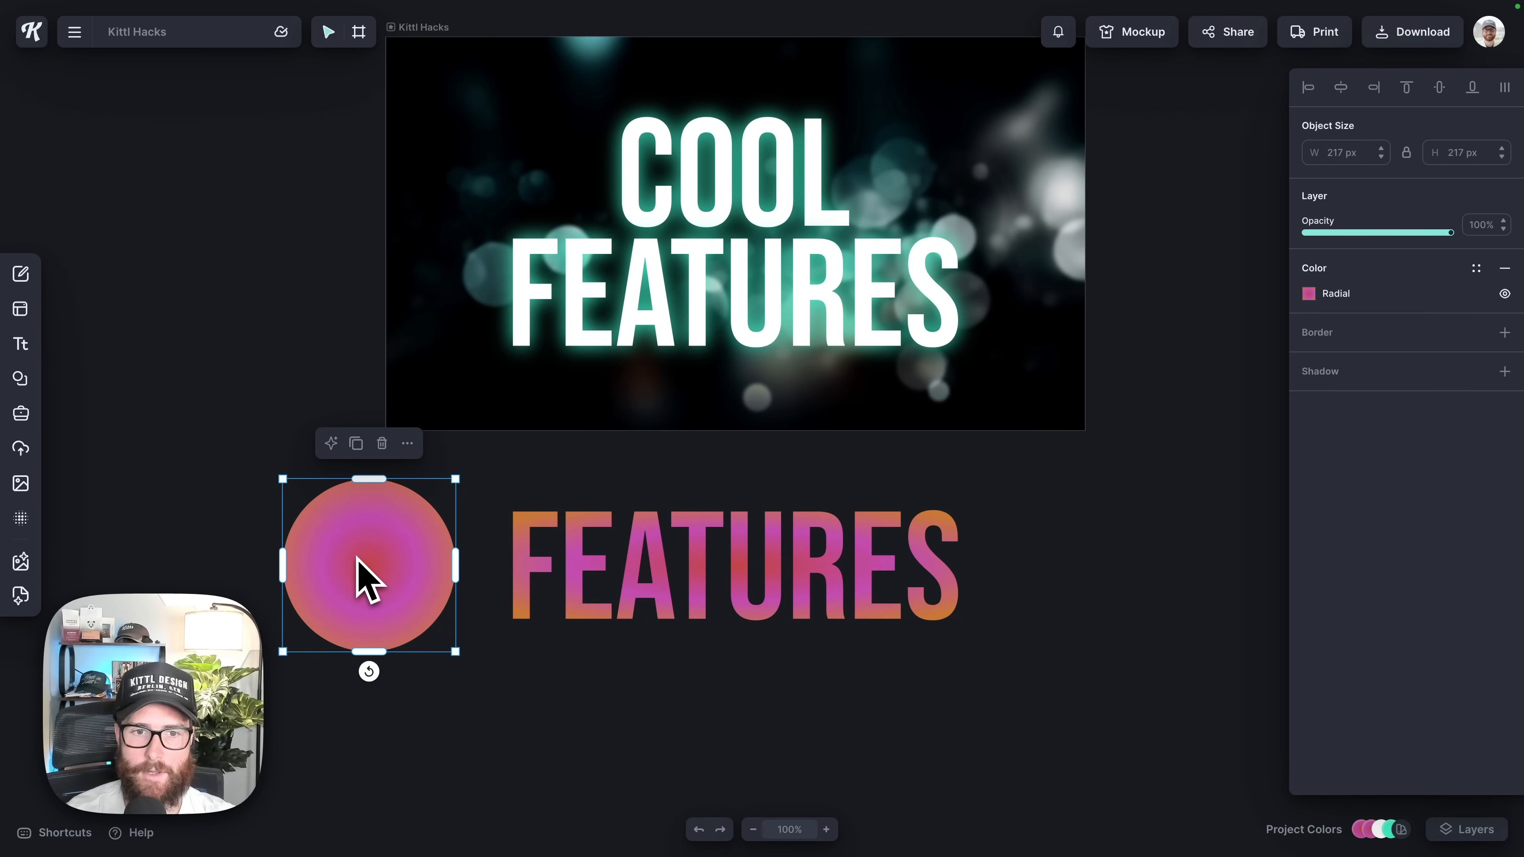
click(527, 591)
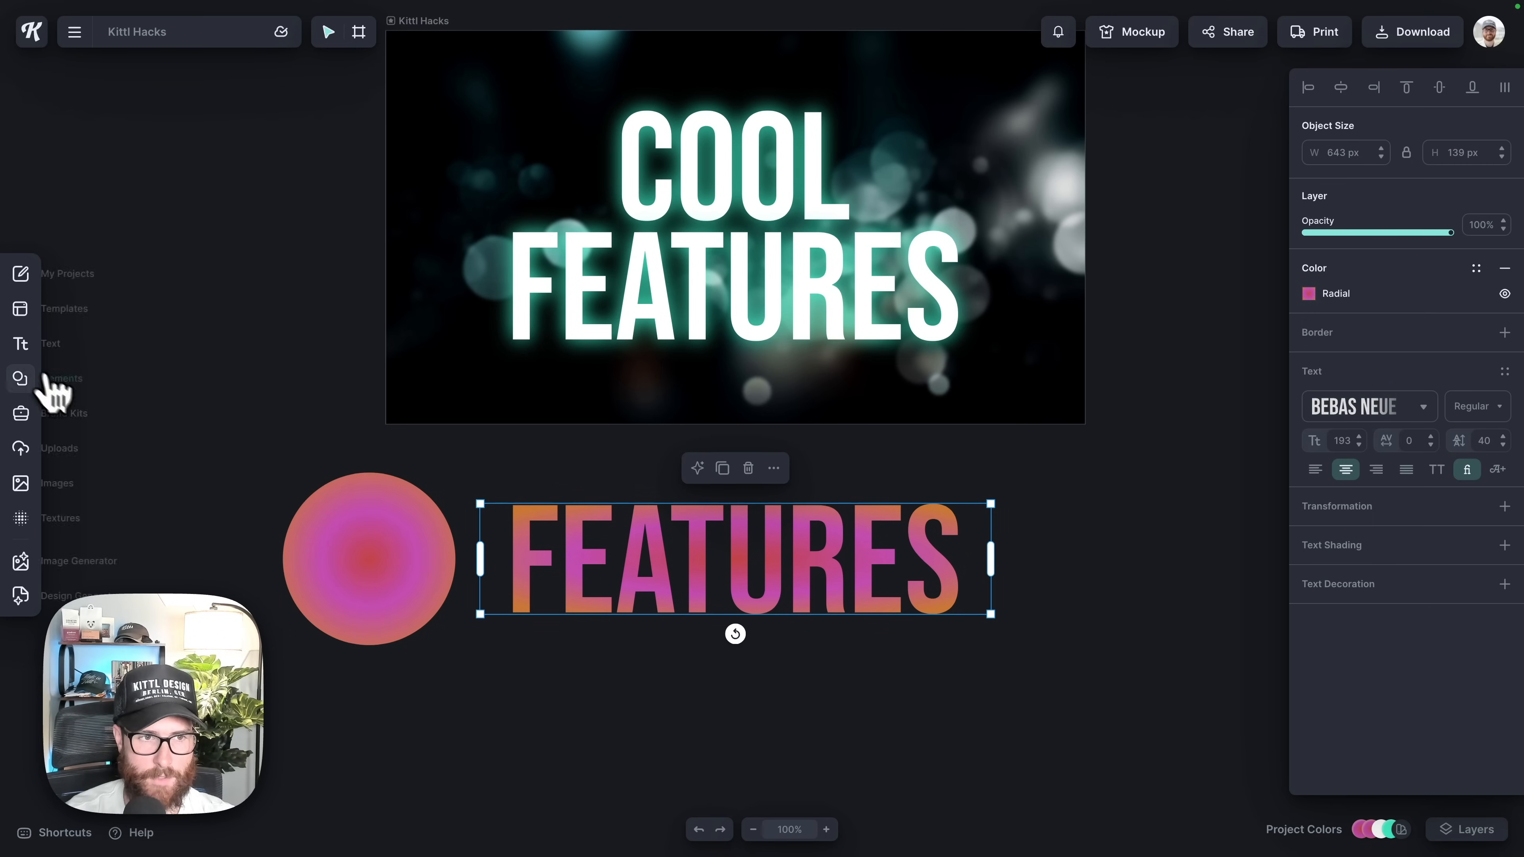
click(20, 378)
click(122, 387)
drag(788, 441, 823, 628)
click(1308, 294)
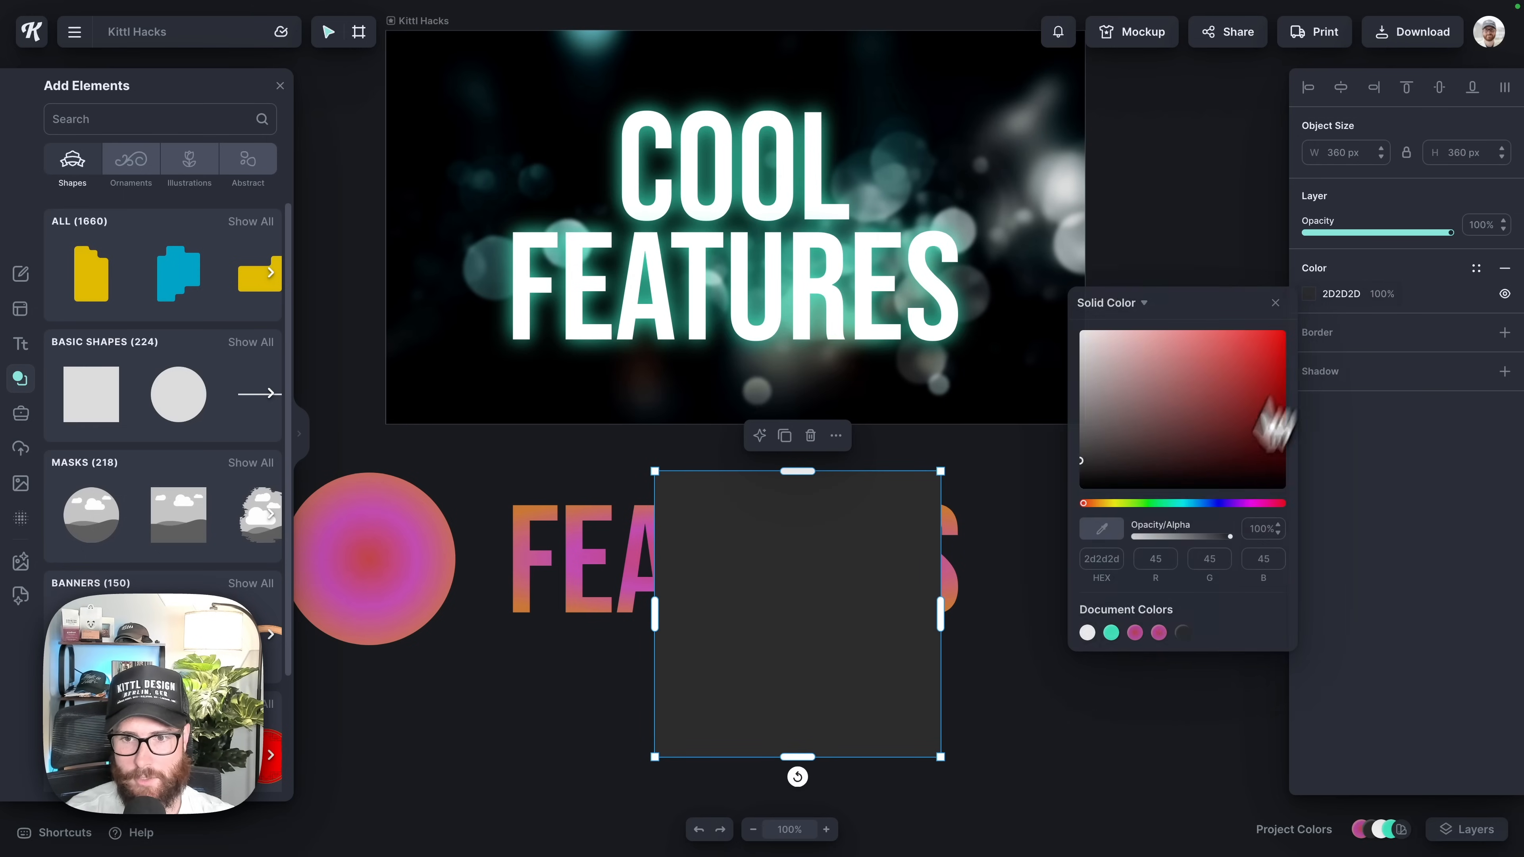
click(1135, 631)
drag(804, 607, 1079, 612)
click(996, 663)
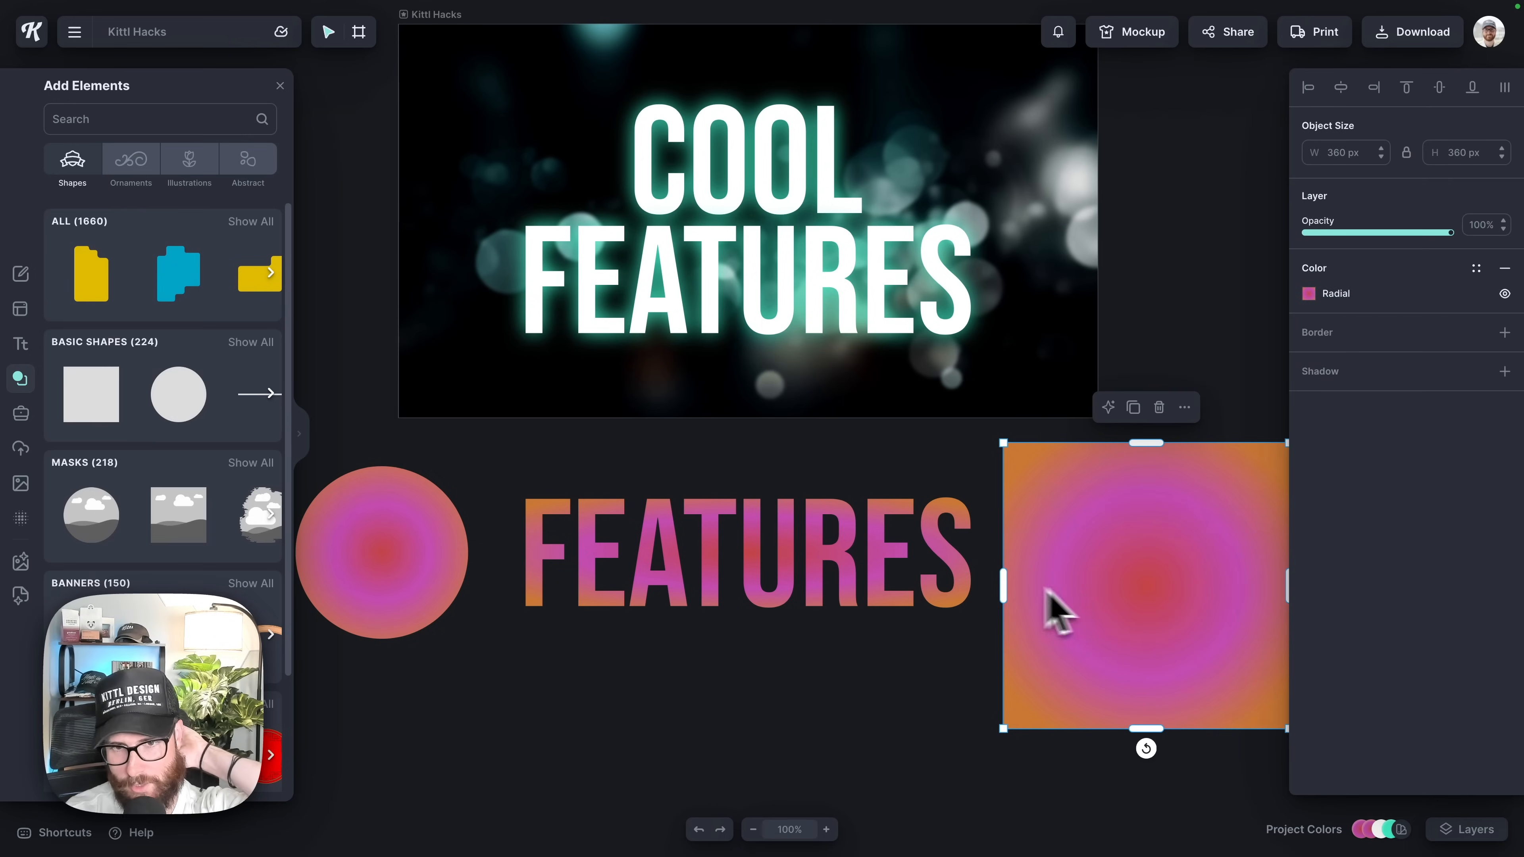
Apply the Flag transformation to the gradient-filled FEATURES text below the artboard.
click(986, 600)
click(932, 581)
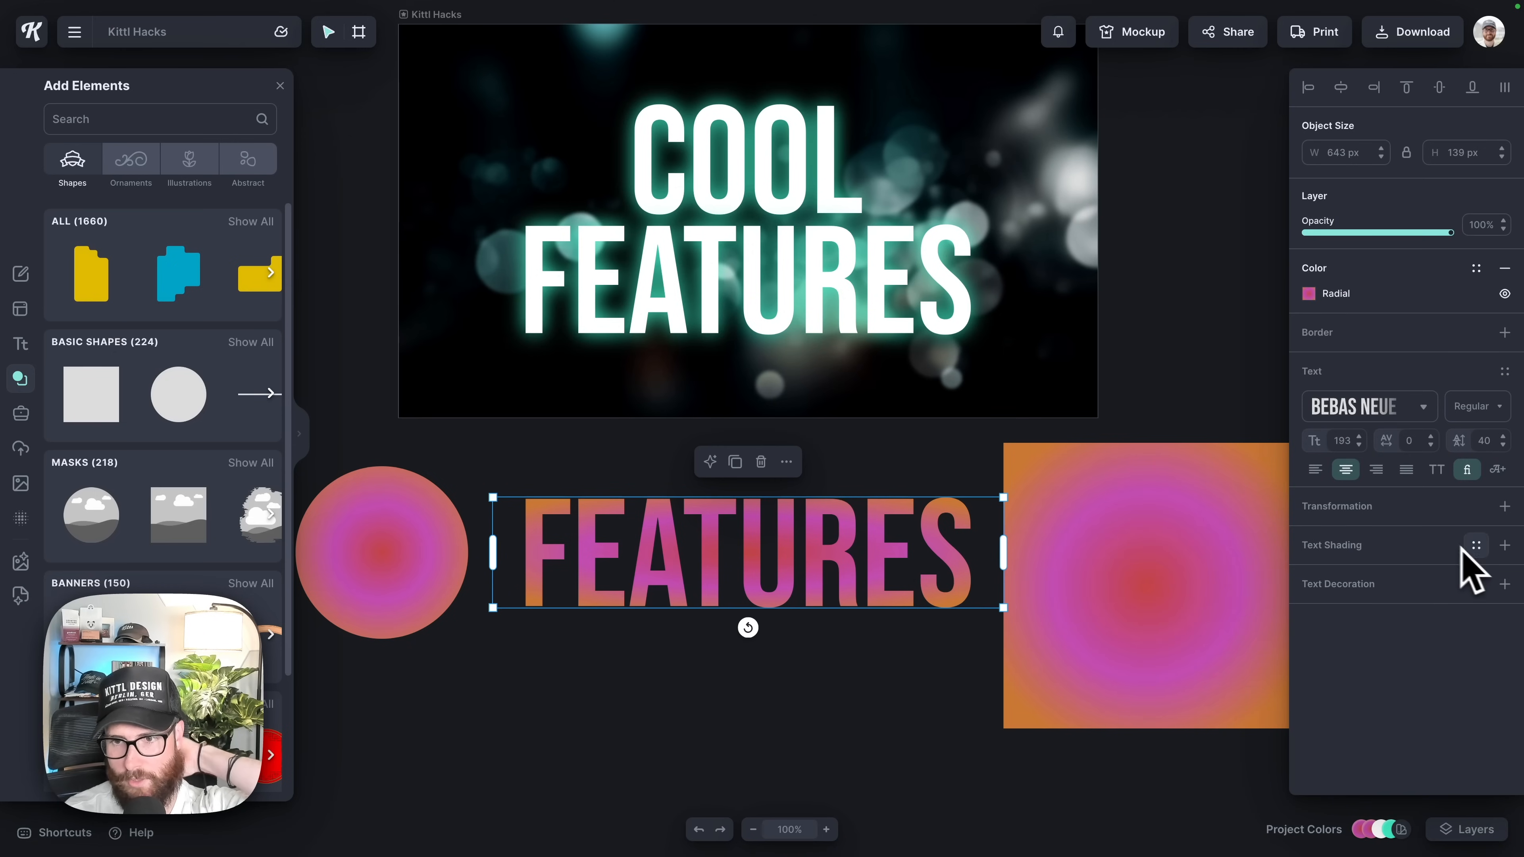
click(1504, 507)
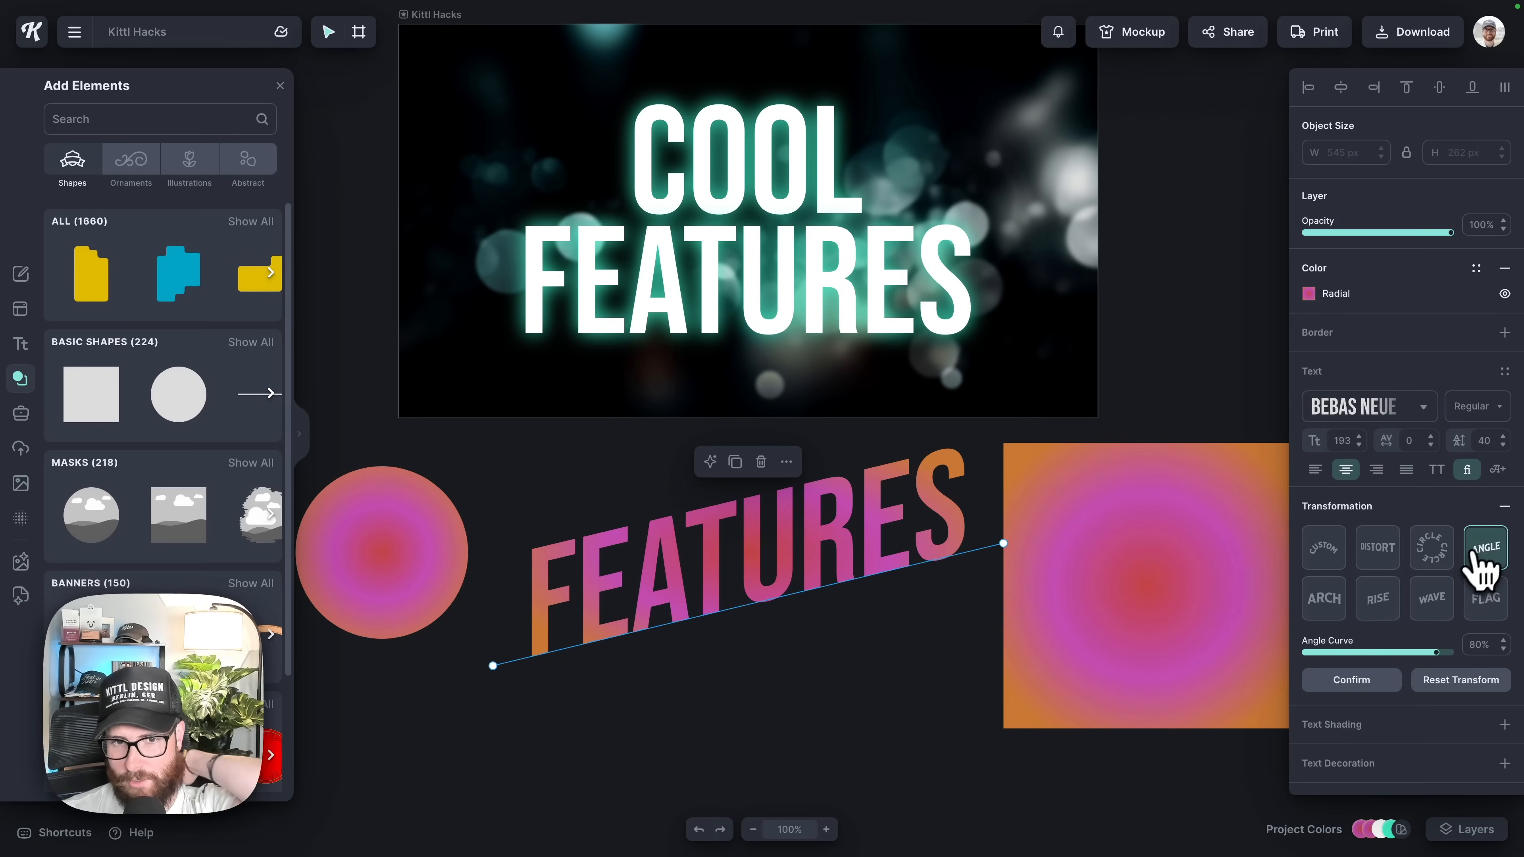
click(1445, 570)
click(1479, 601)
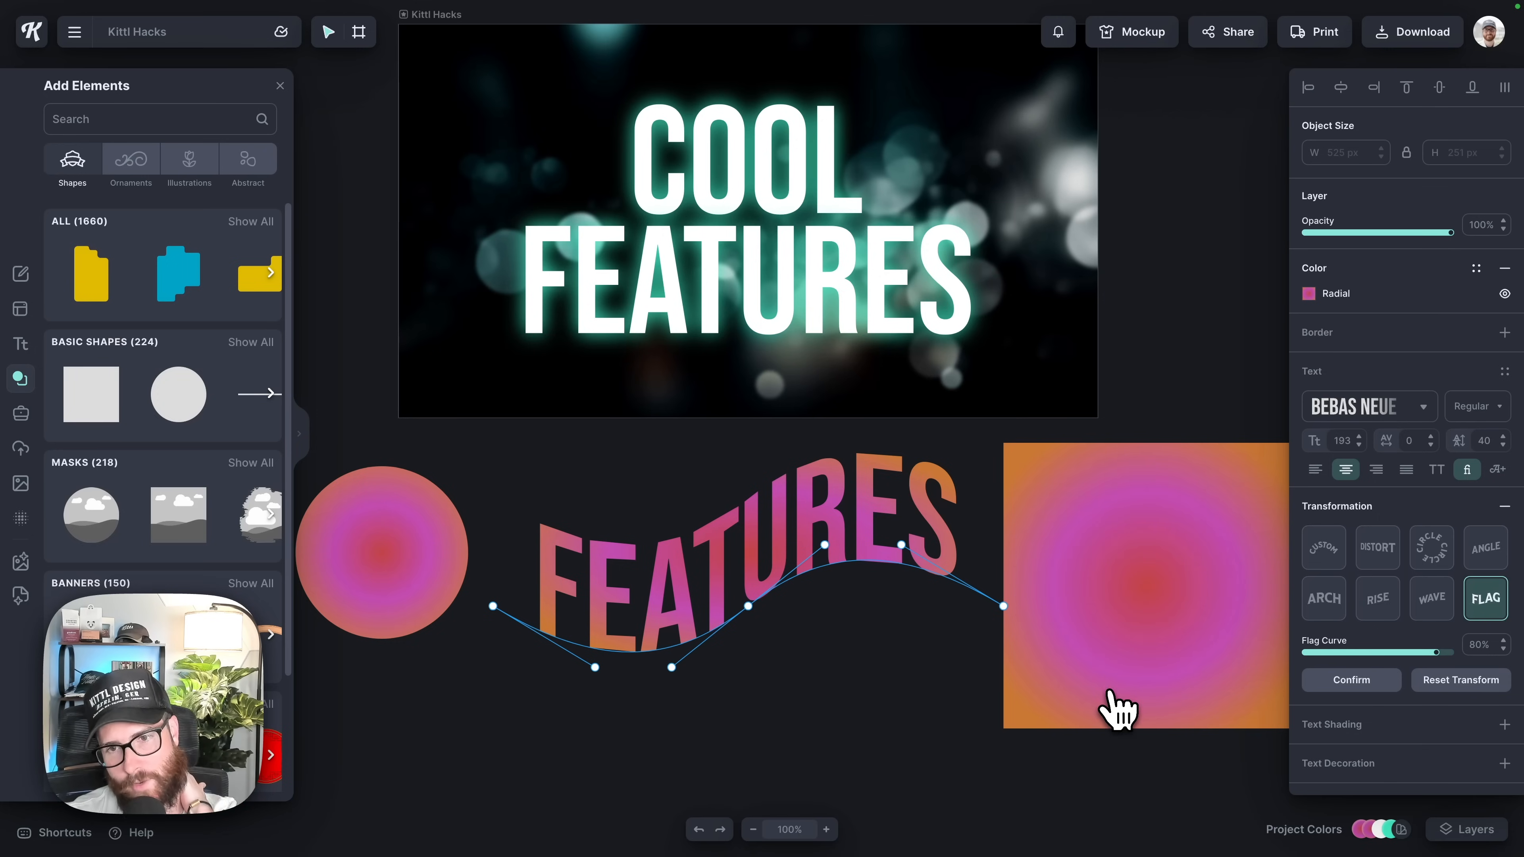
drag(808, 531, 794, 538)
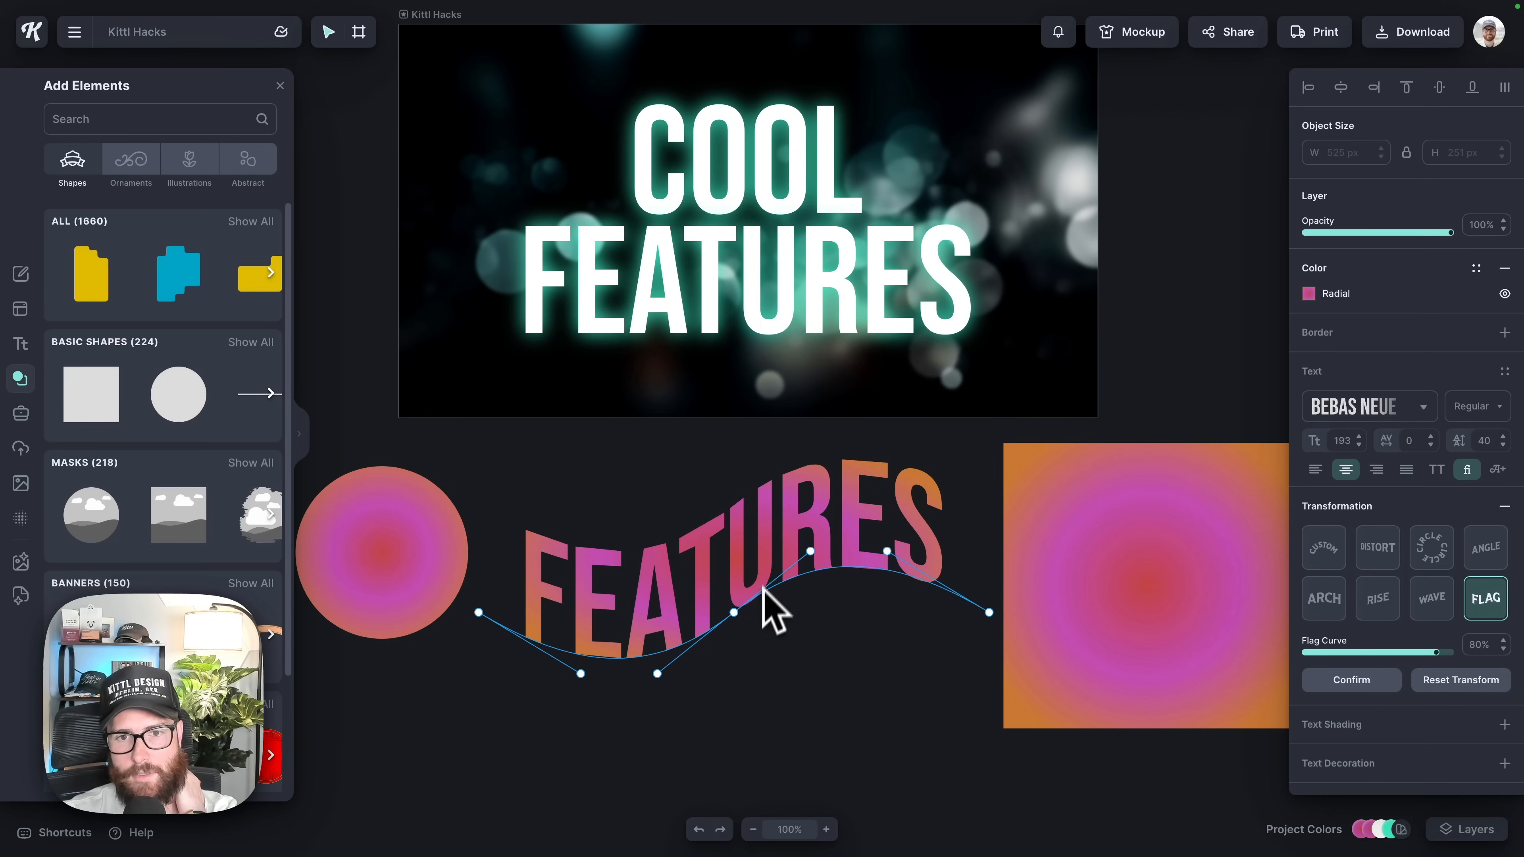
click(396, 572)
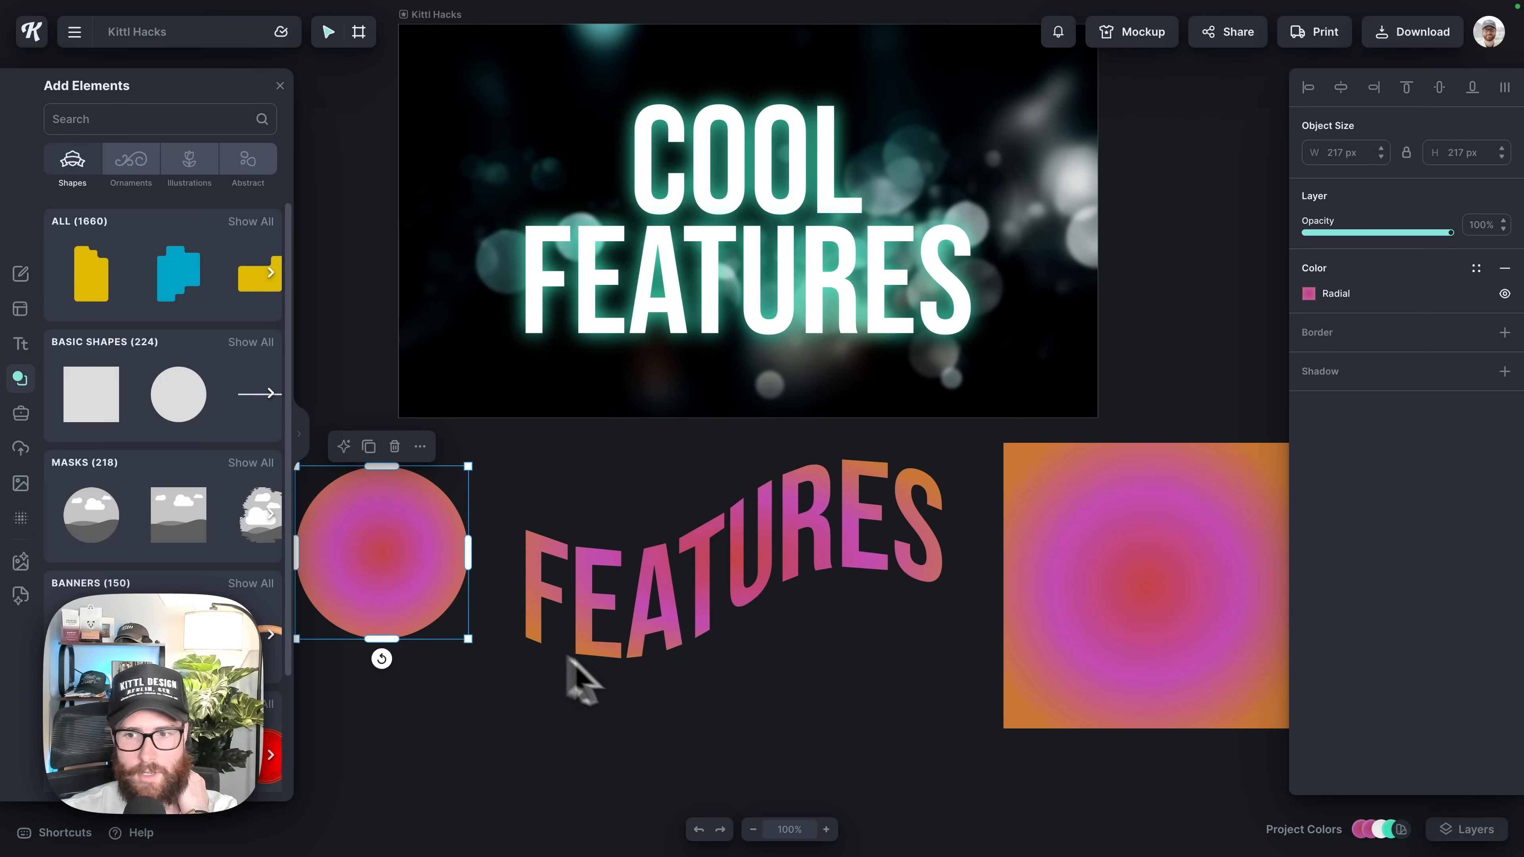
Shrink the gradient square and arrange it and the flag-shaped FEATURES text in a row with the circle.
scroll(750, 666, down, 1)
click(1065, 630)
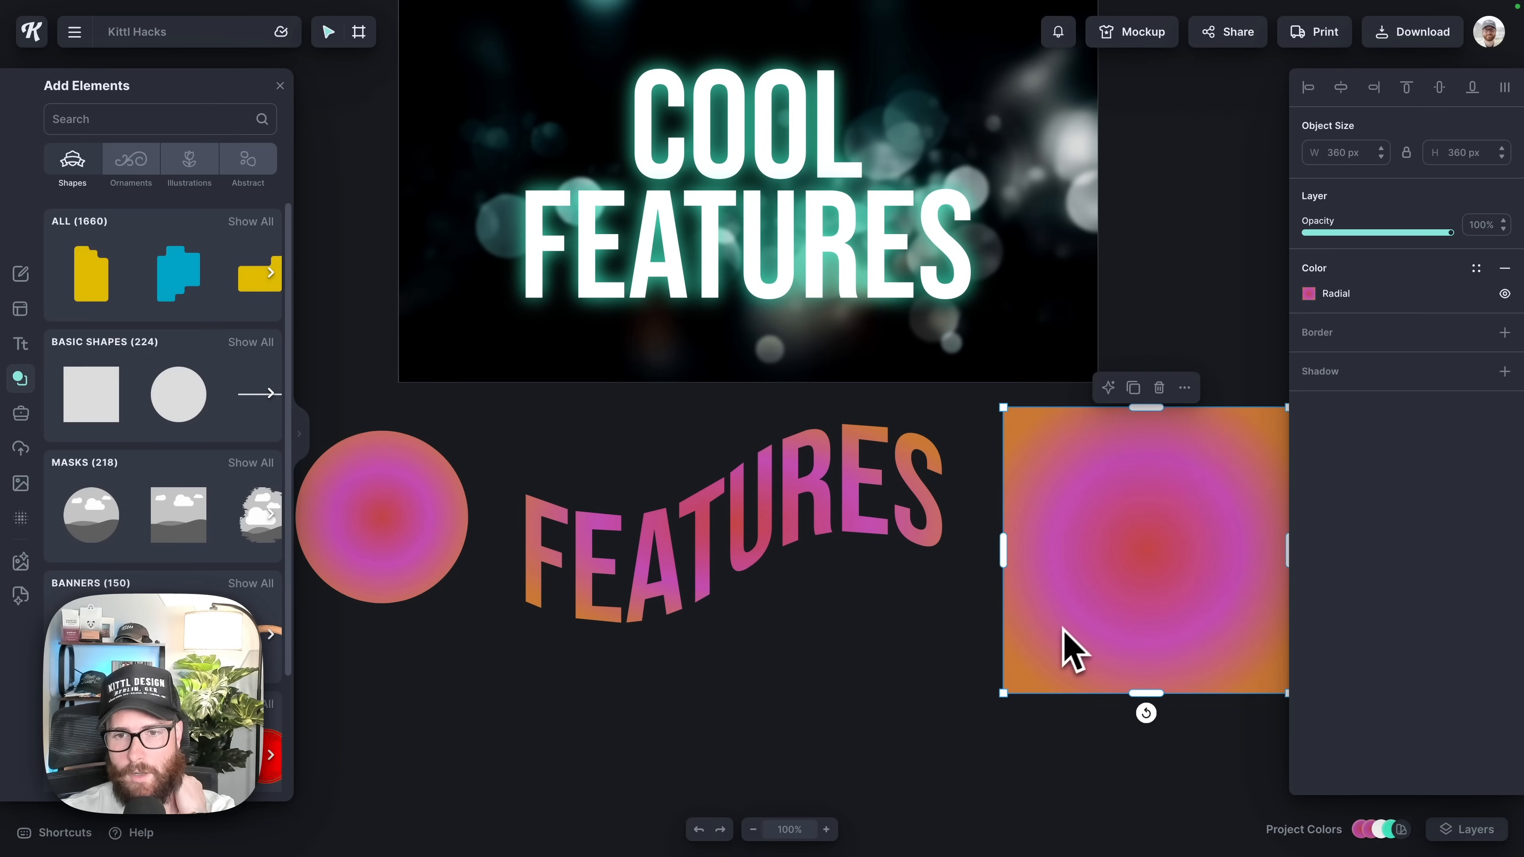
drag(1004, 696, 1061, 652)
drag(1127, 593, 1061, 603)
drag(840, 540, 828, 570)
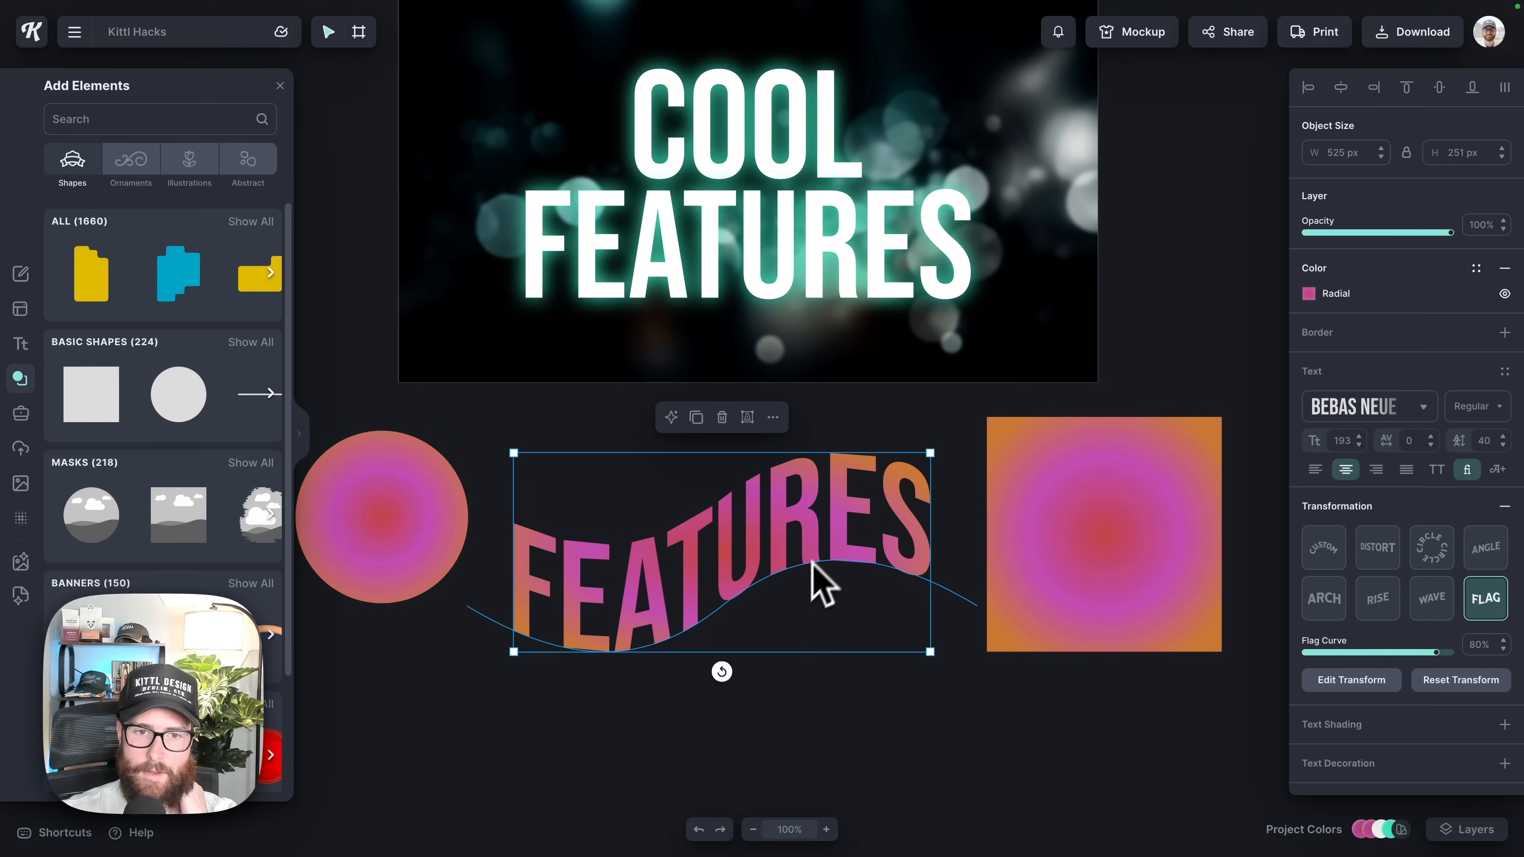
Inspect the flag-shaped FEATURES text's radial gradient and its saved document colours.
click(463, 531)
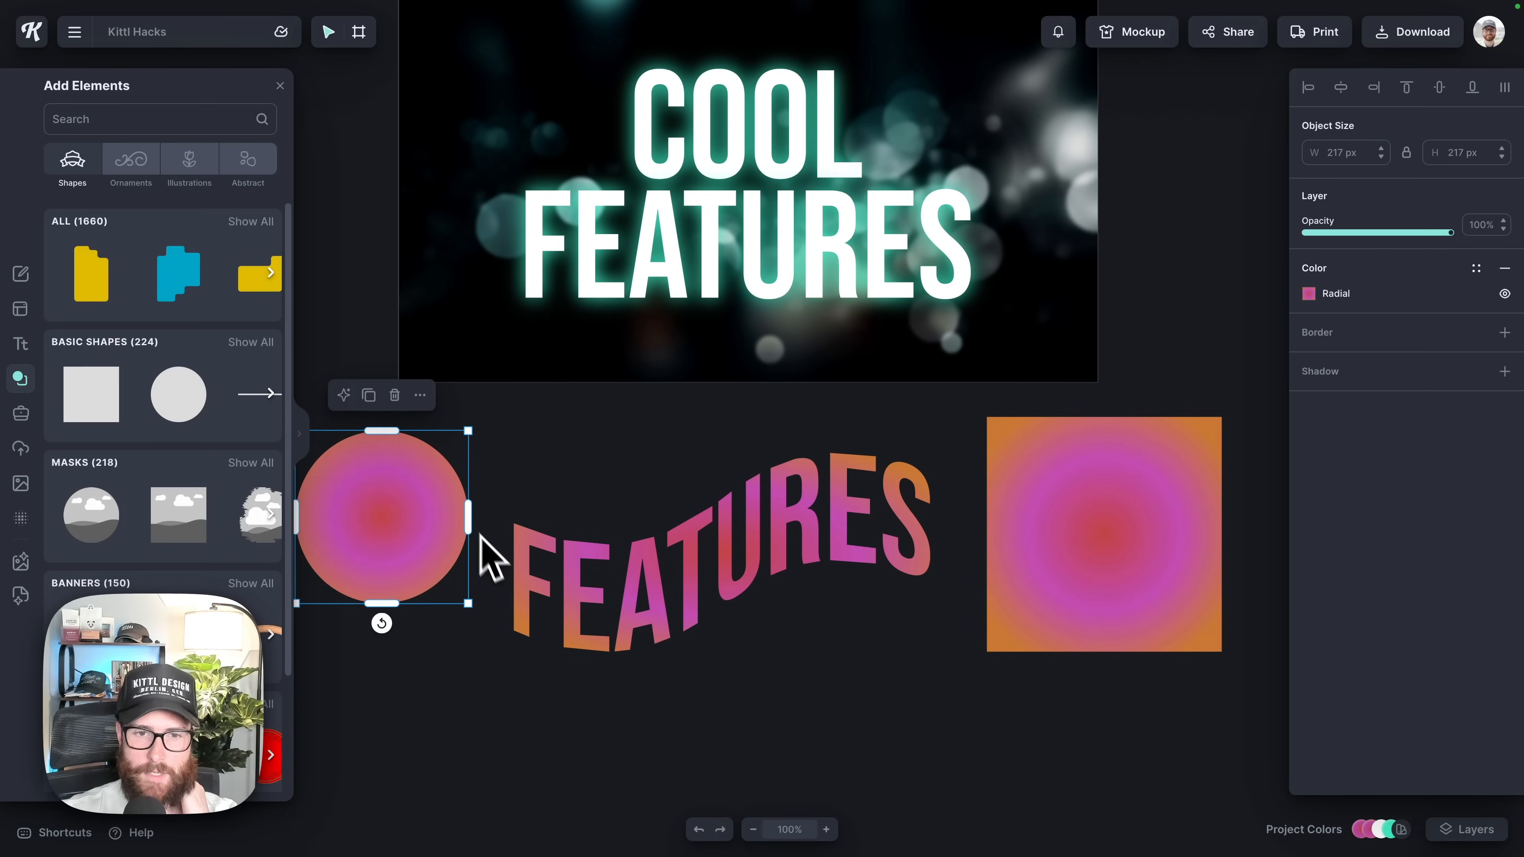
click(798, 557)
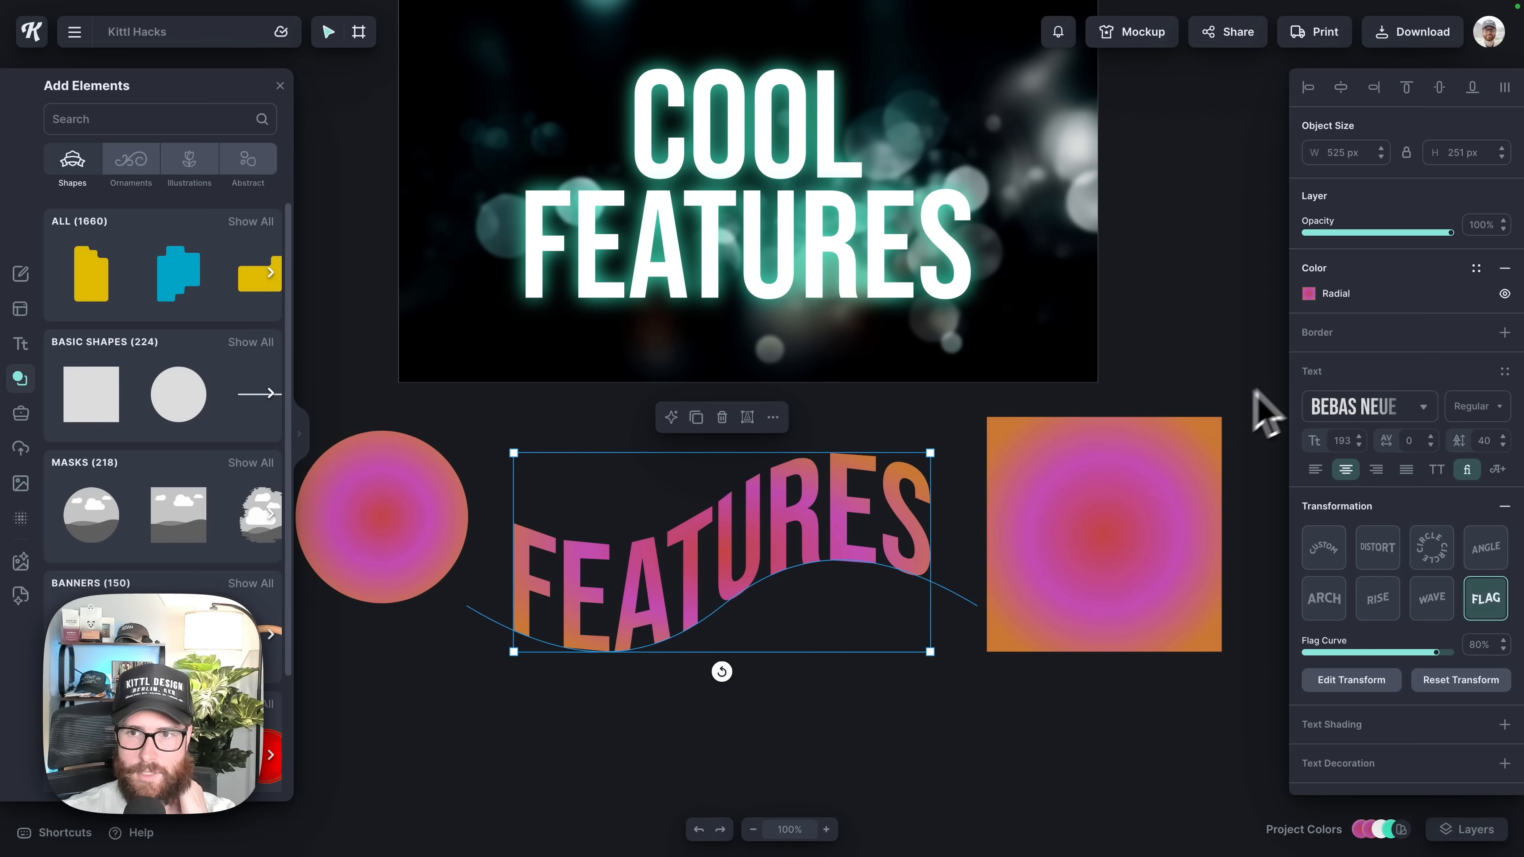
click(1316, 300)
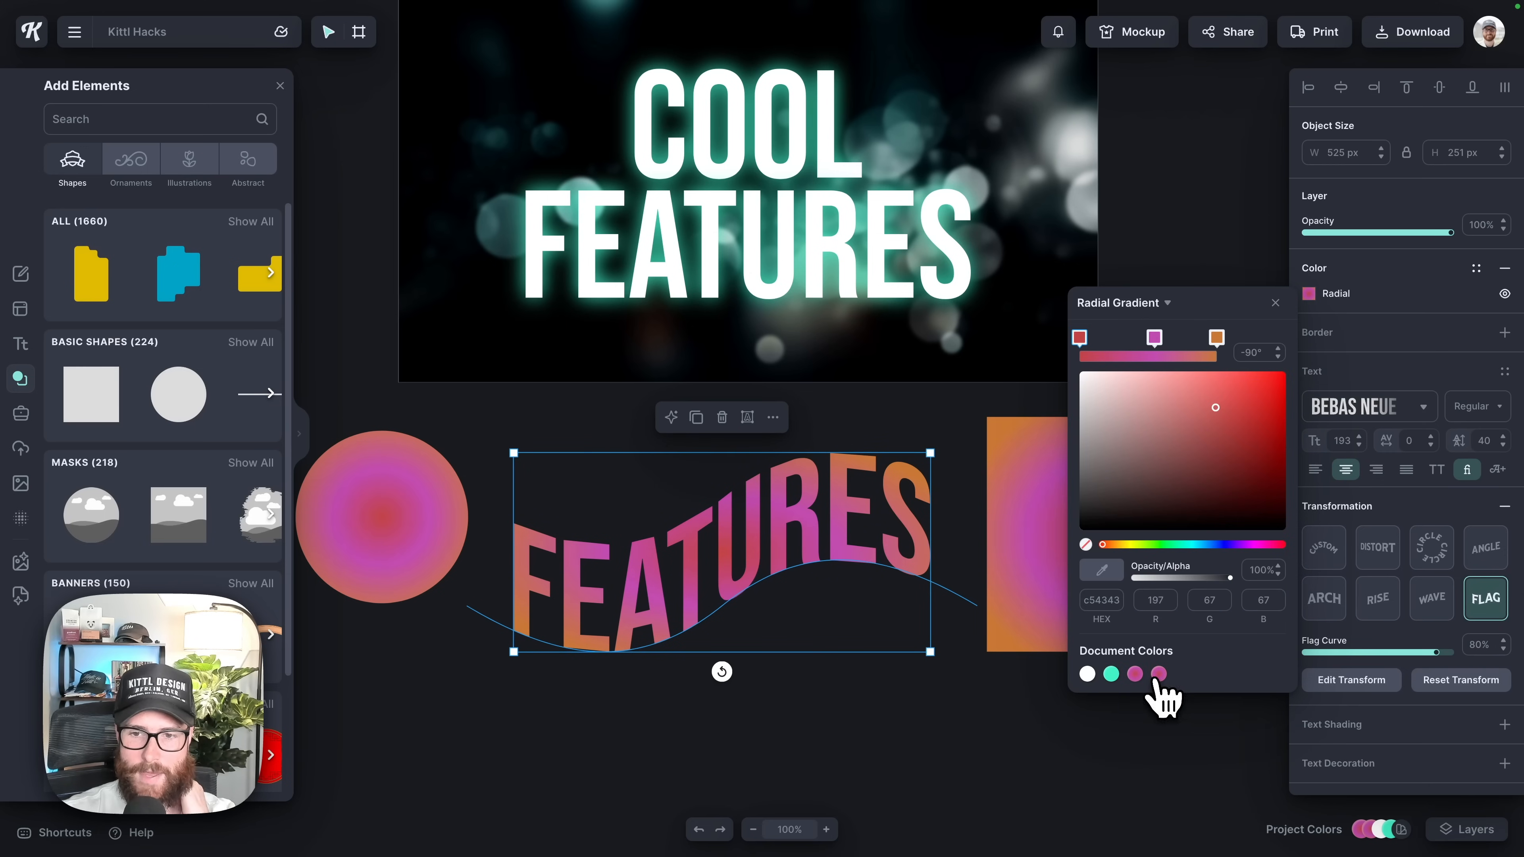
click(1110, 683)
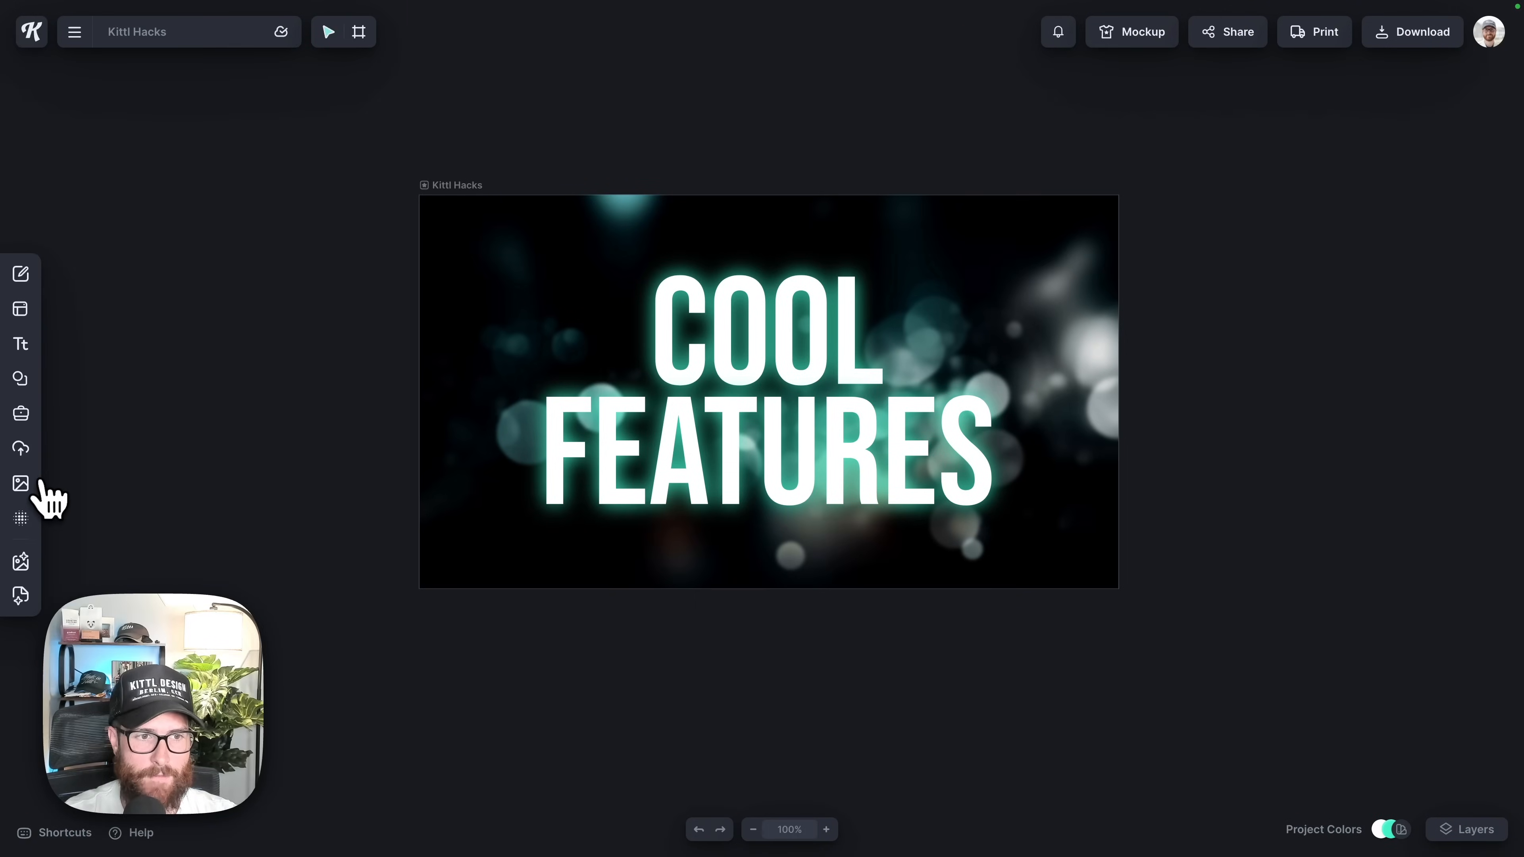
Add the trending waterfall photo with the overhanging cave rock and place it on the empty canvas below the artboard.
click(22, 484)
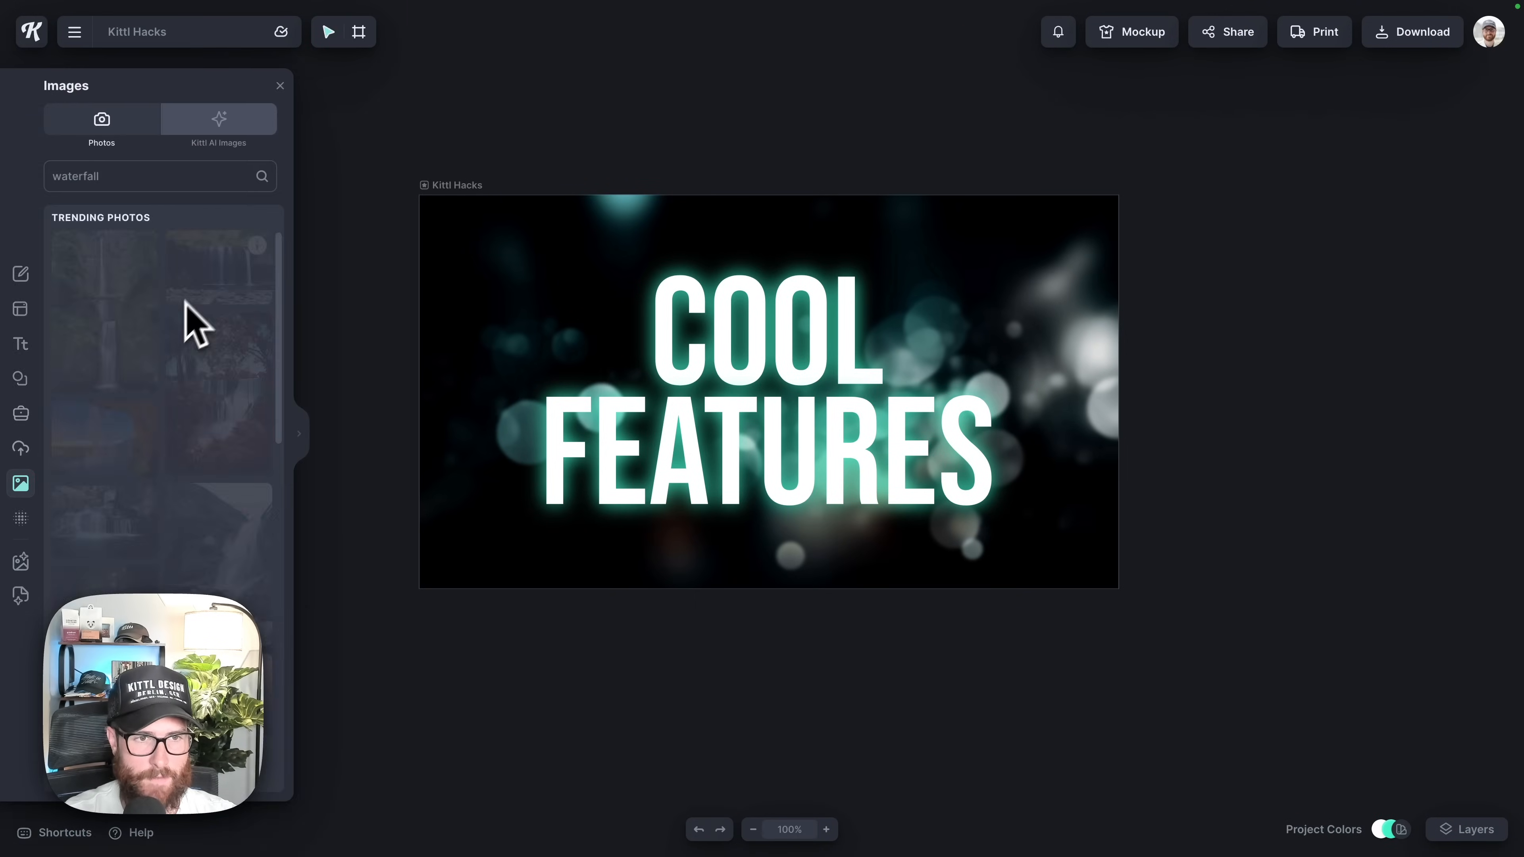
click(104, 438)
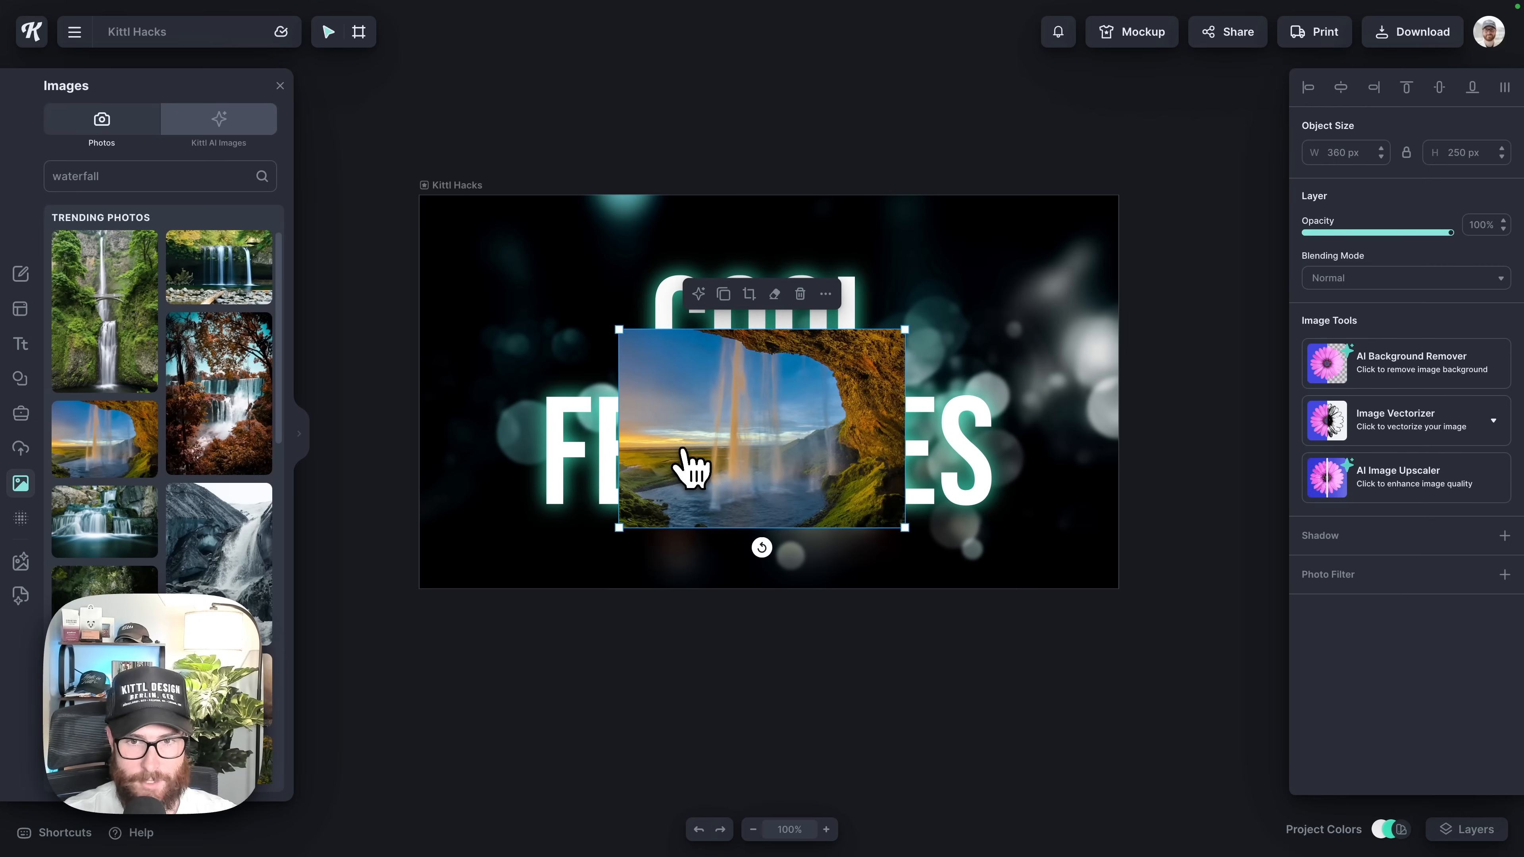
drag(690, 466, 864, 690)
scroll(432, 369, down, 2)
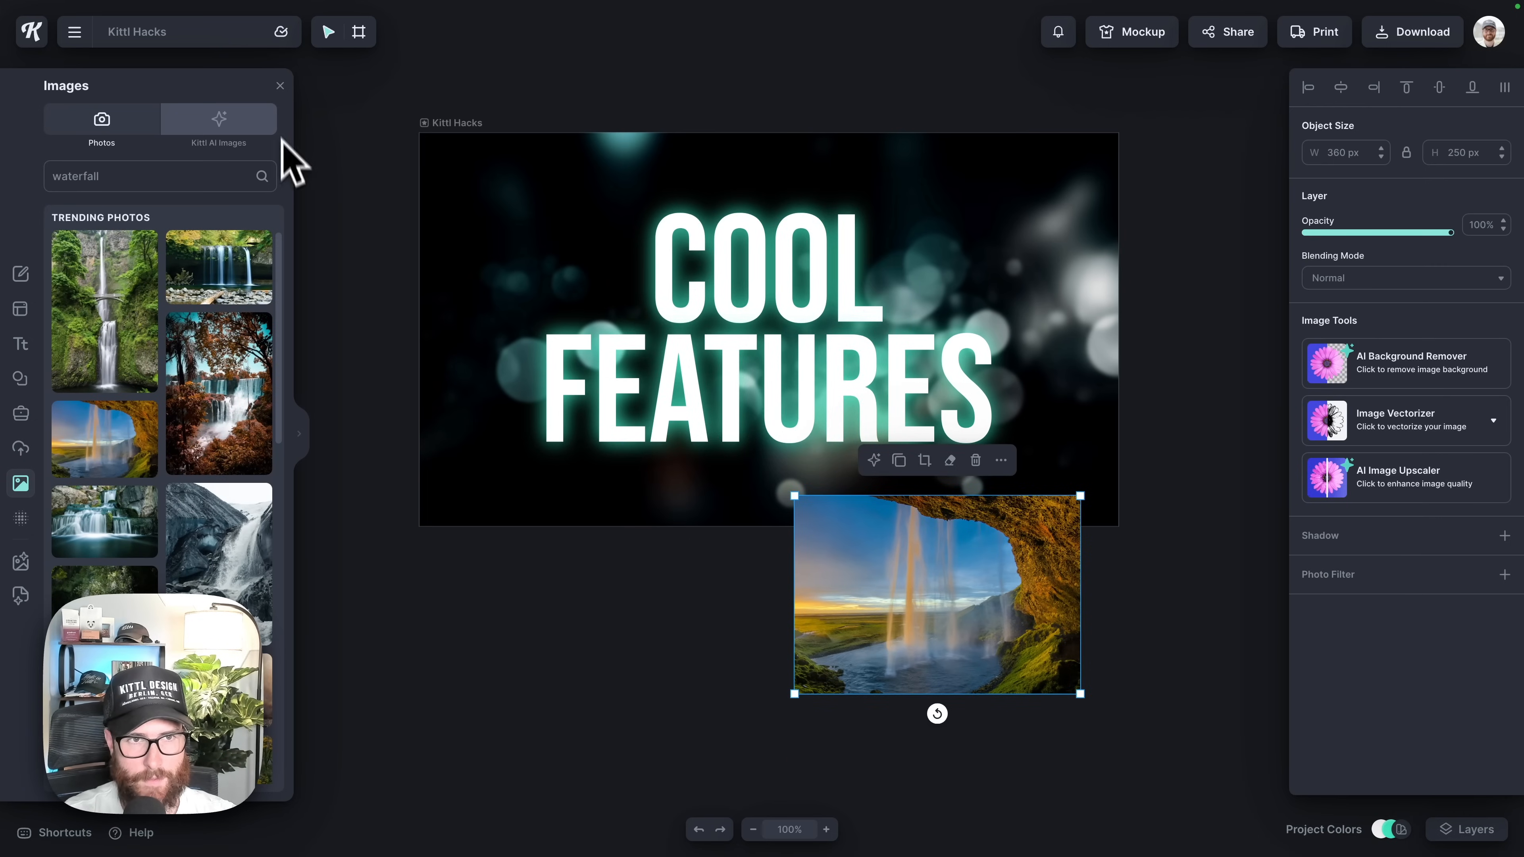
click(280, 85)
drag(954, 576, 445, 672)
scroll(462, 654, down, 1)
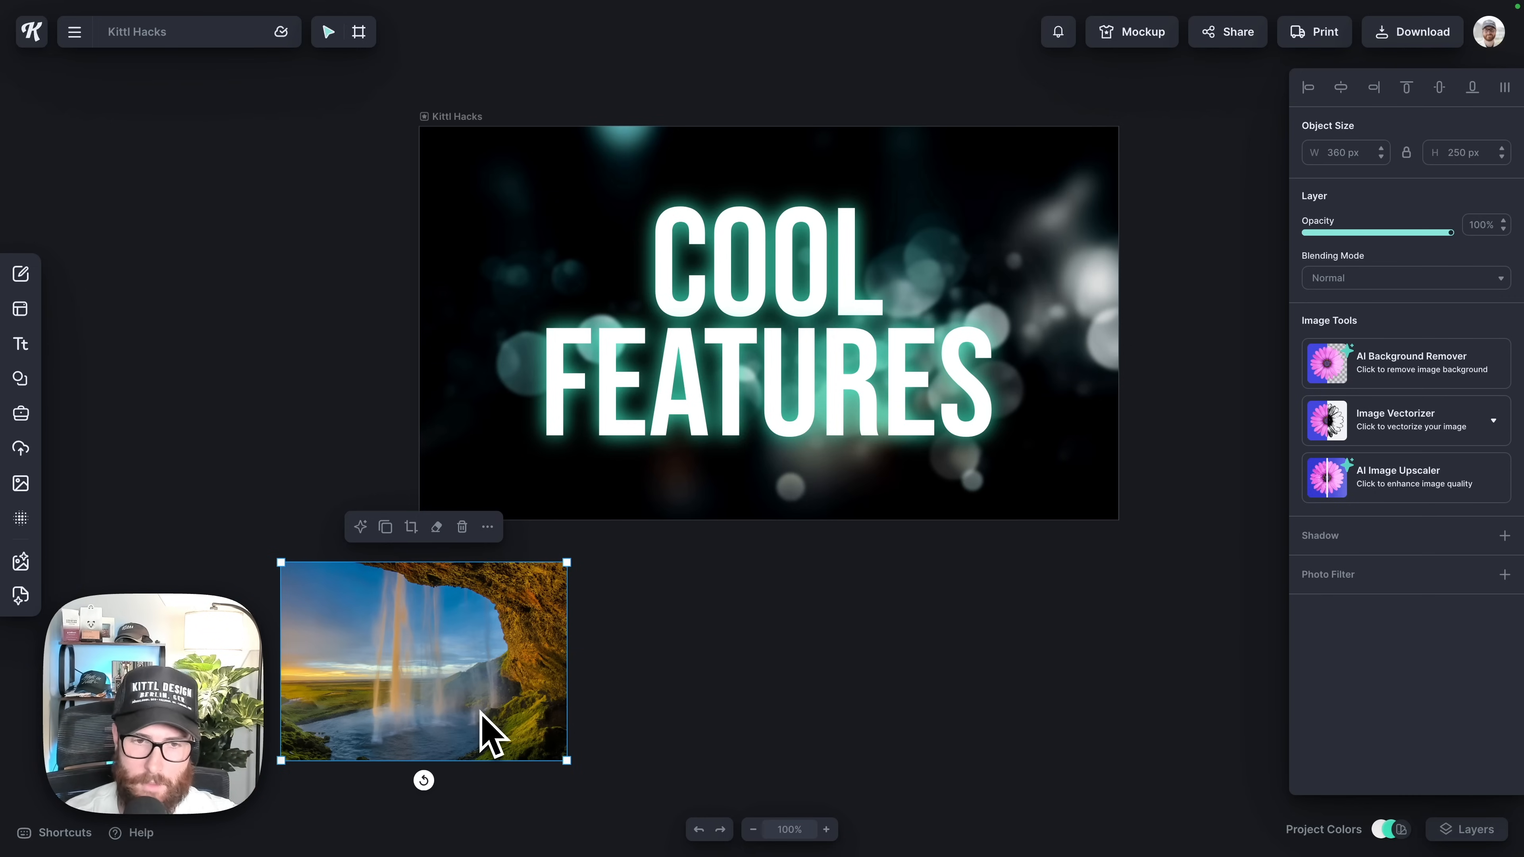
drag(490, 703, 480, 704)
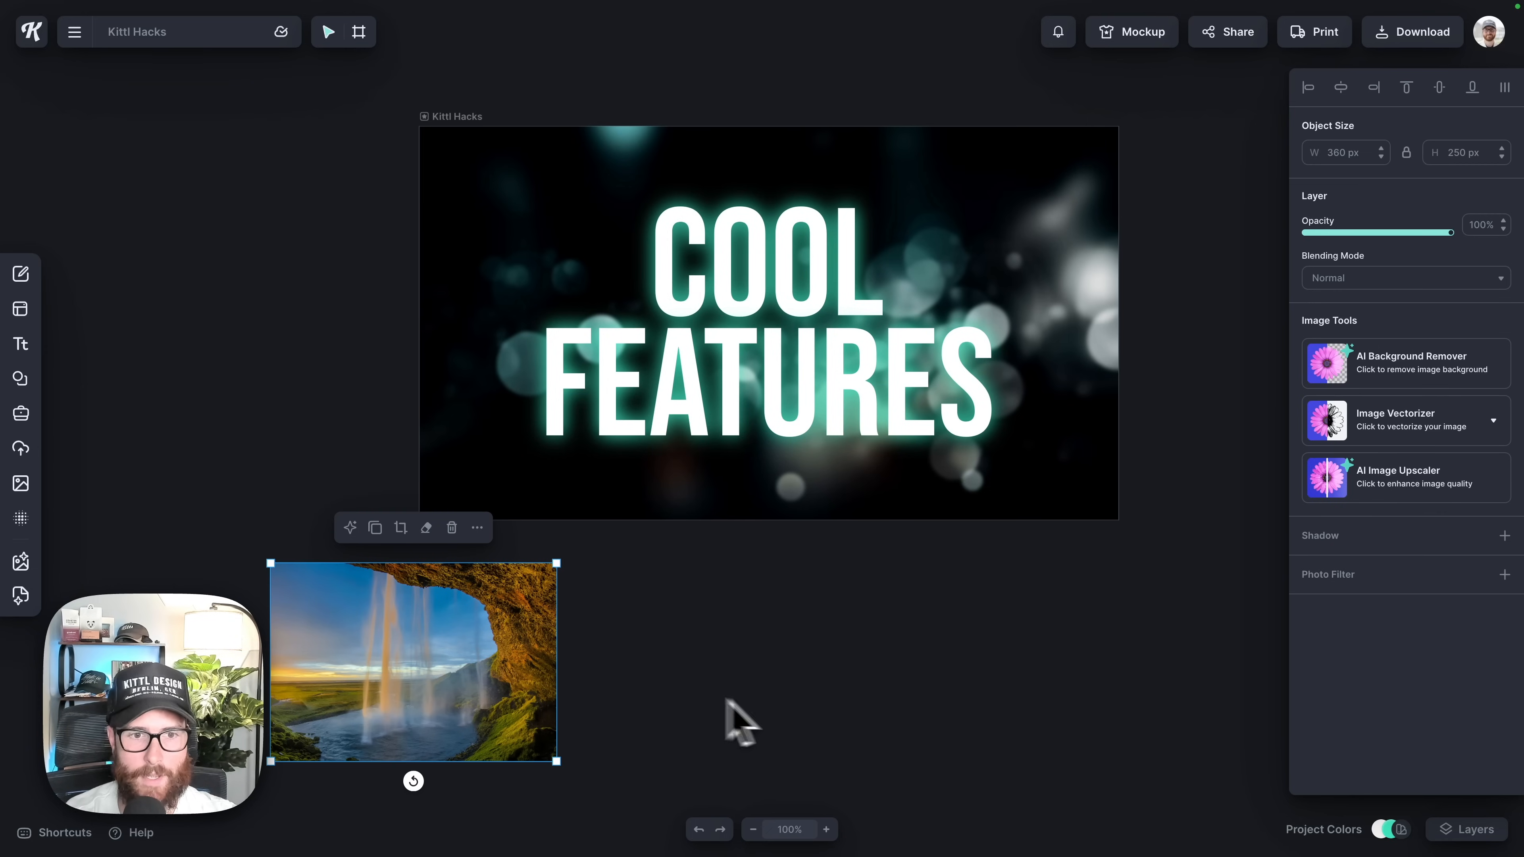
Move the waterfall photo onto the artboard and enlarge it to about 628 px wide over the COOL FEATURES text.
drag(520, 692, 790, 377)
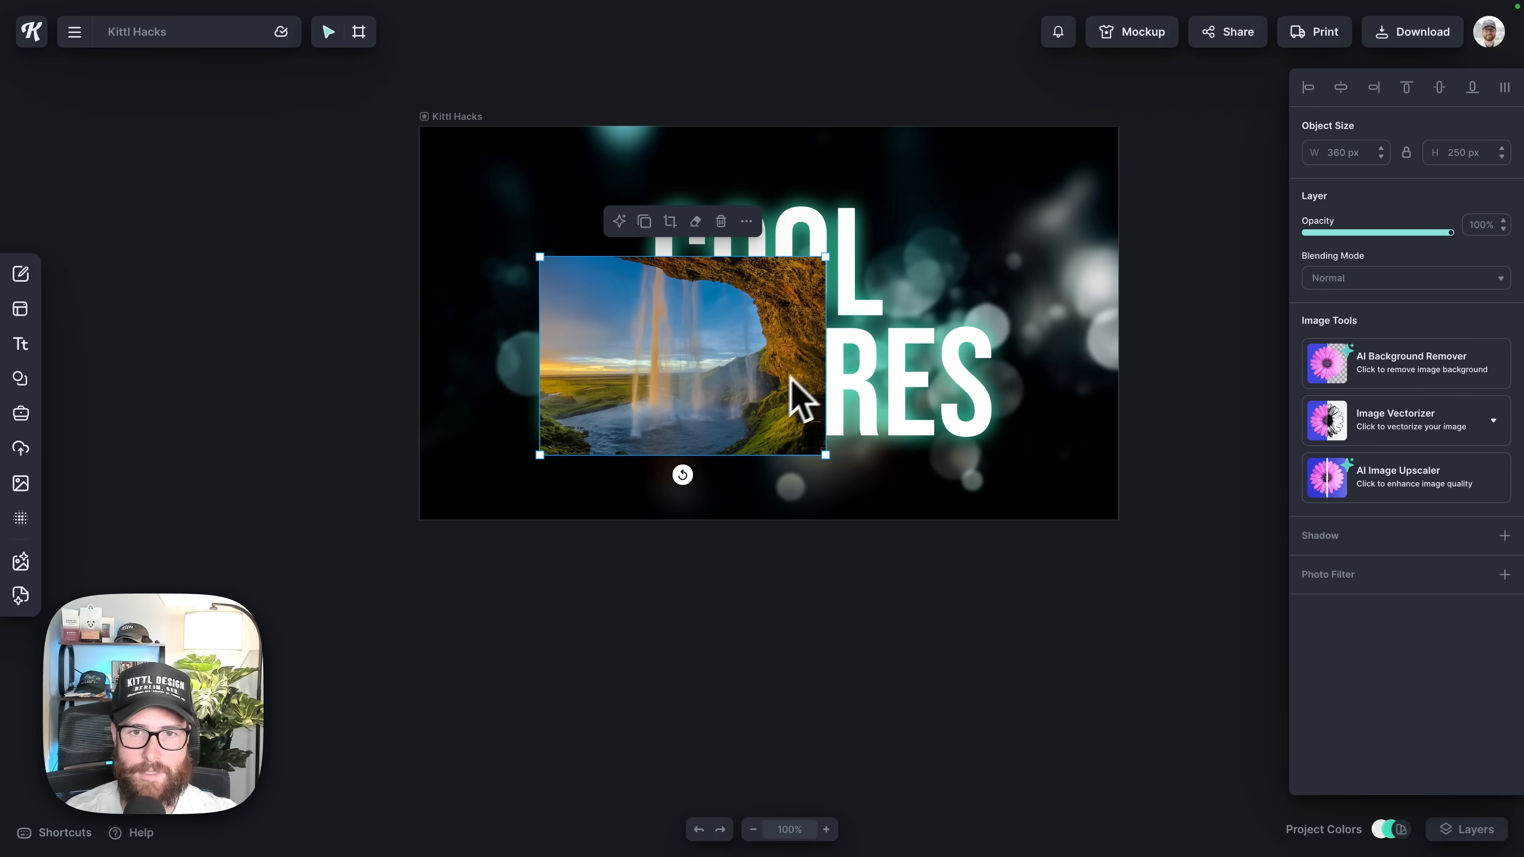
drag(830, 263, 1015, 128)
drag(970, 182, 929, 249)
Delete the smaller duplicate of the waterfall photo and move the remaining photo up within the artboard.
click(933, 181)
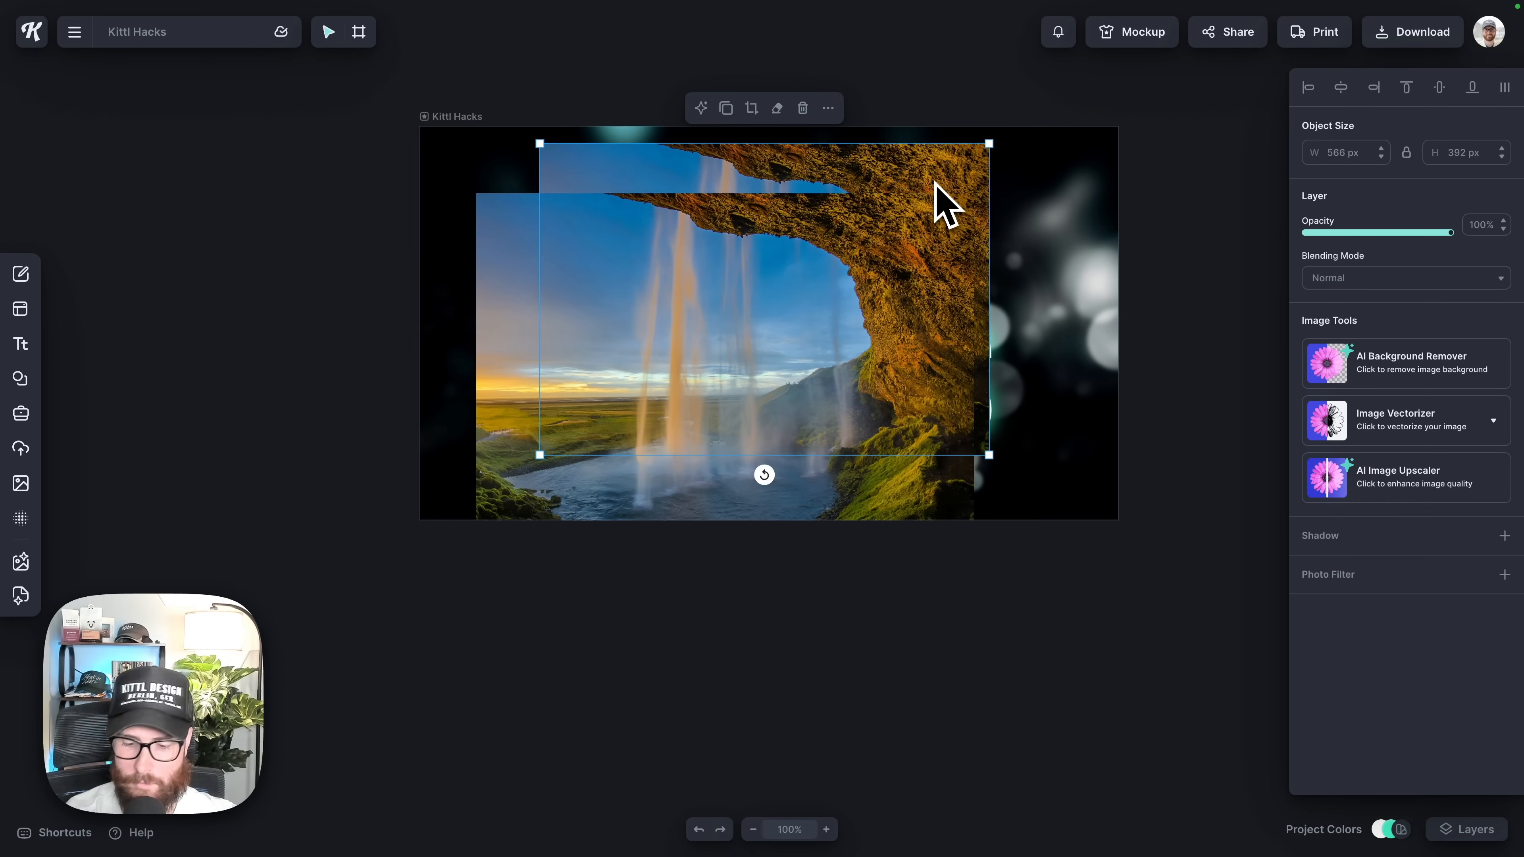
key(Delete)
drag(847, 414, 871, 364)
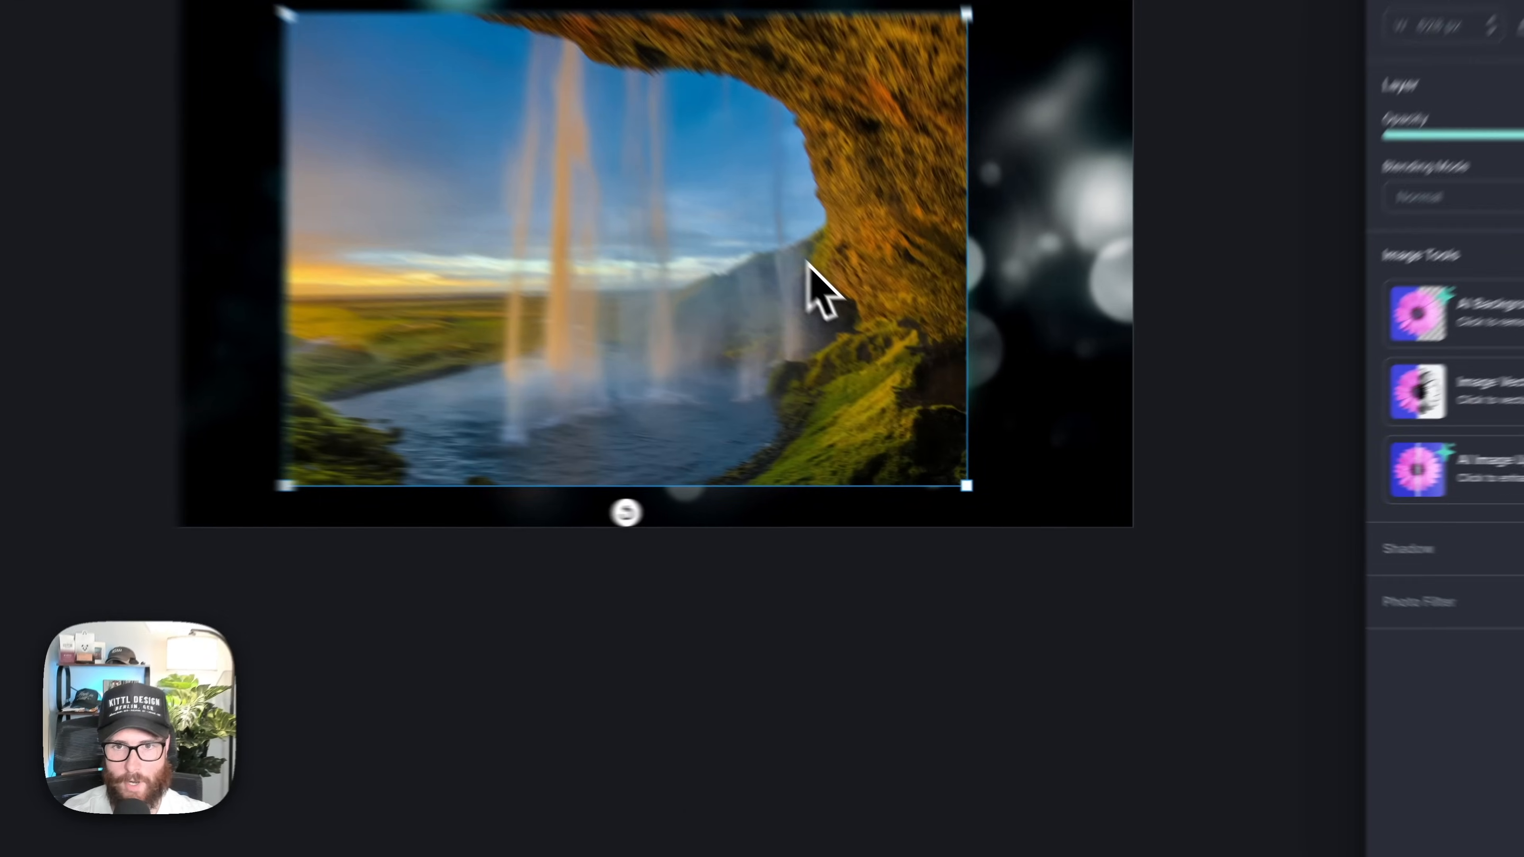
Use the waterfall photo as the artboard's background behind the COOL FEATURES text.
right_click(879, 326)
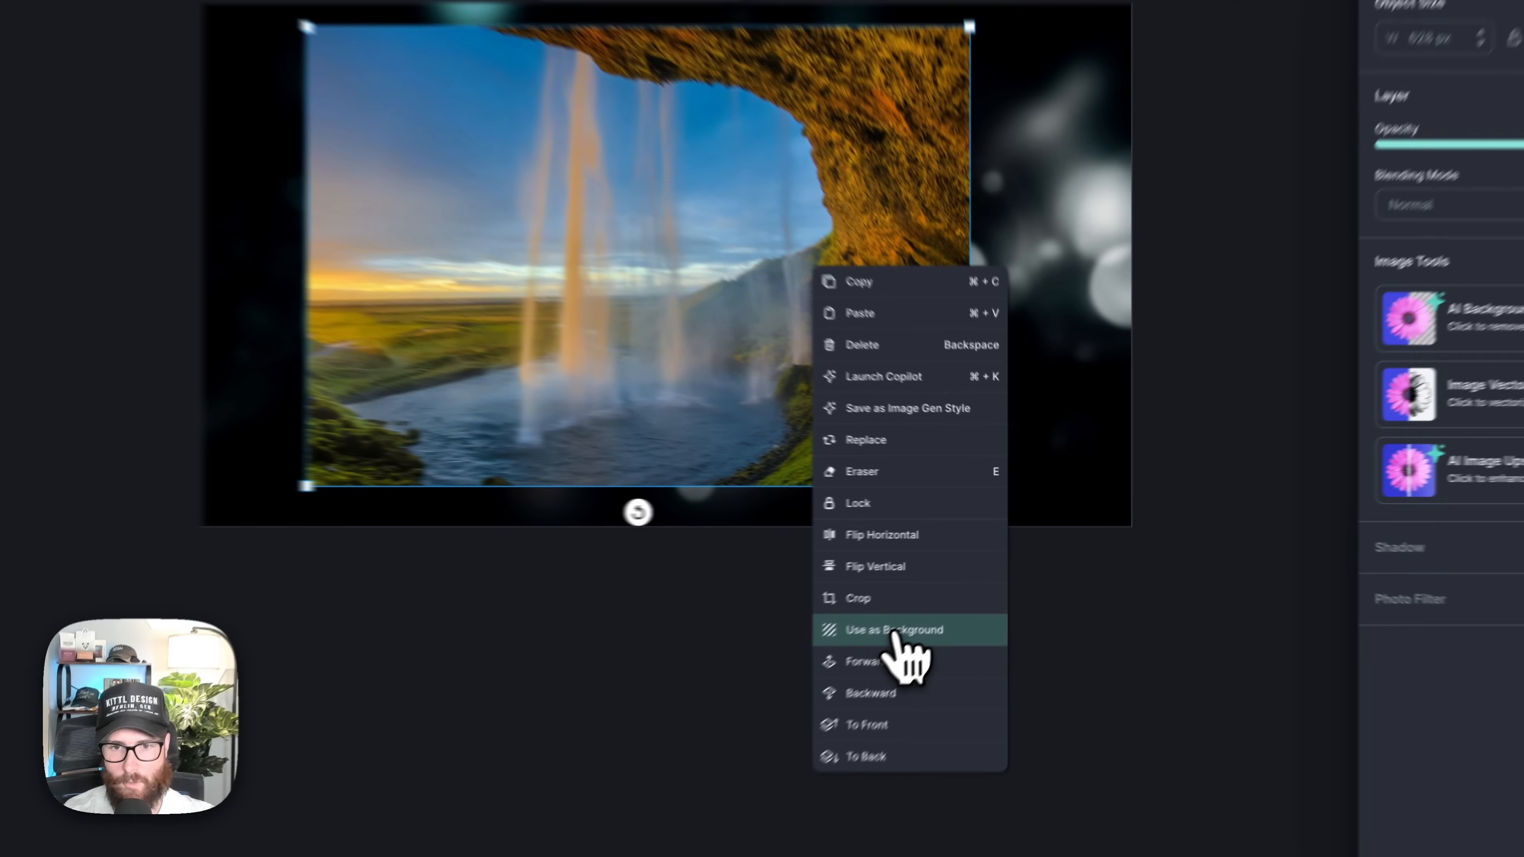
click(894, 630)
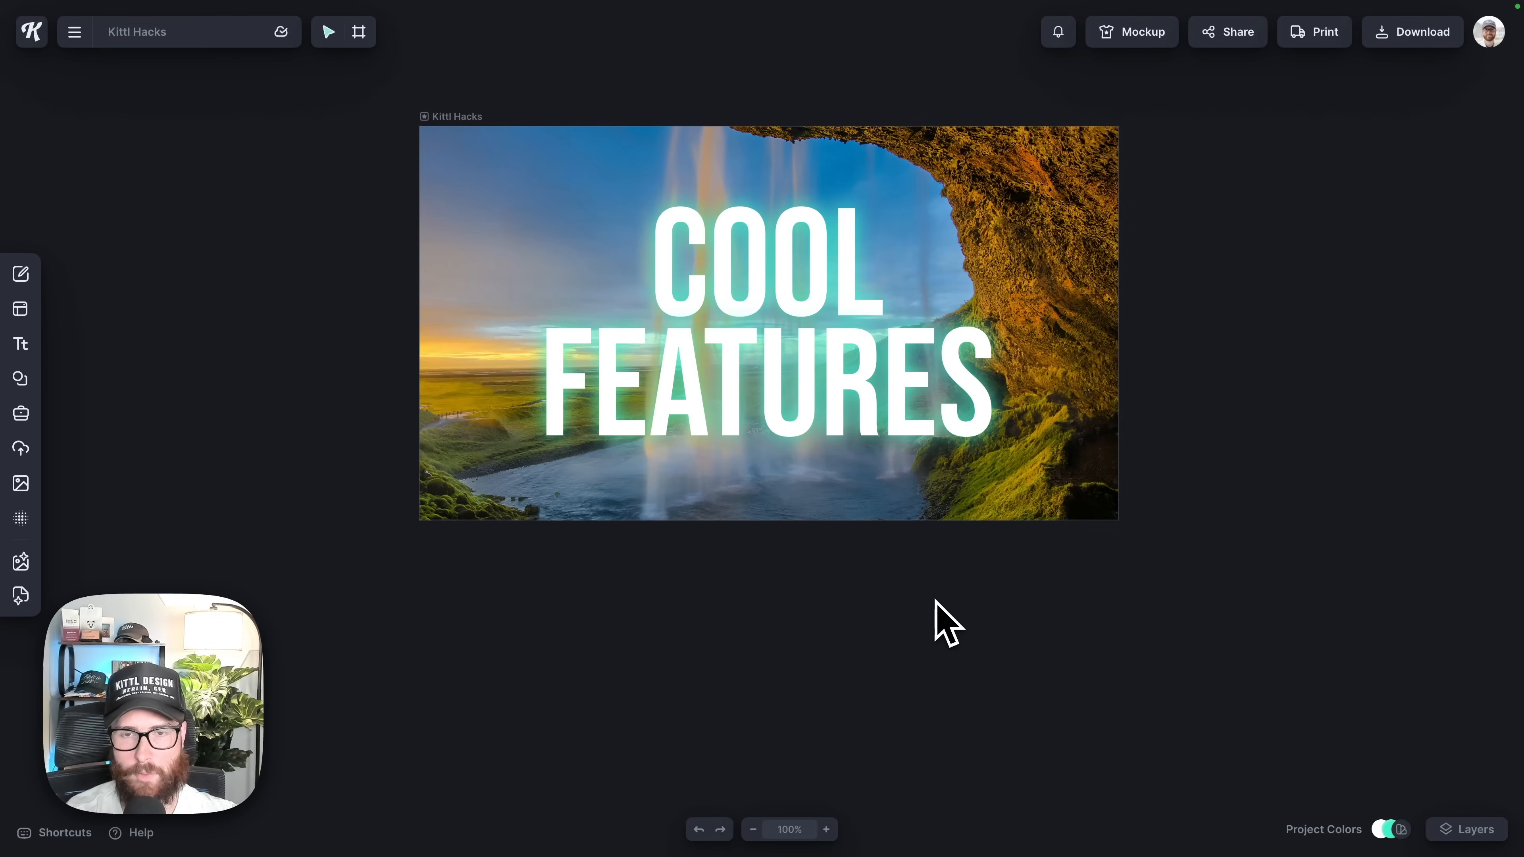
scroll(939, 581, up, 1)
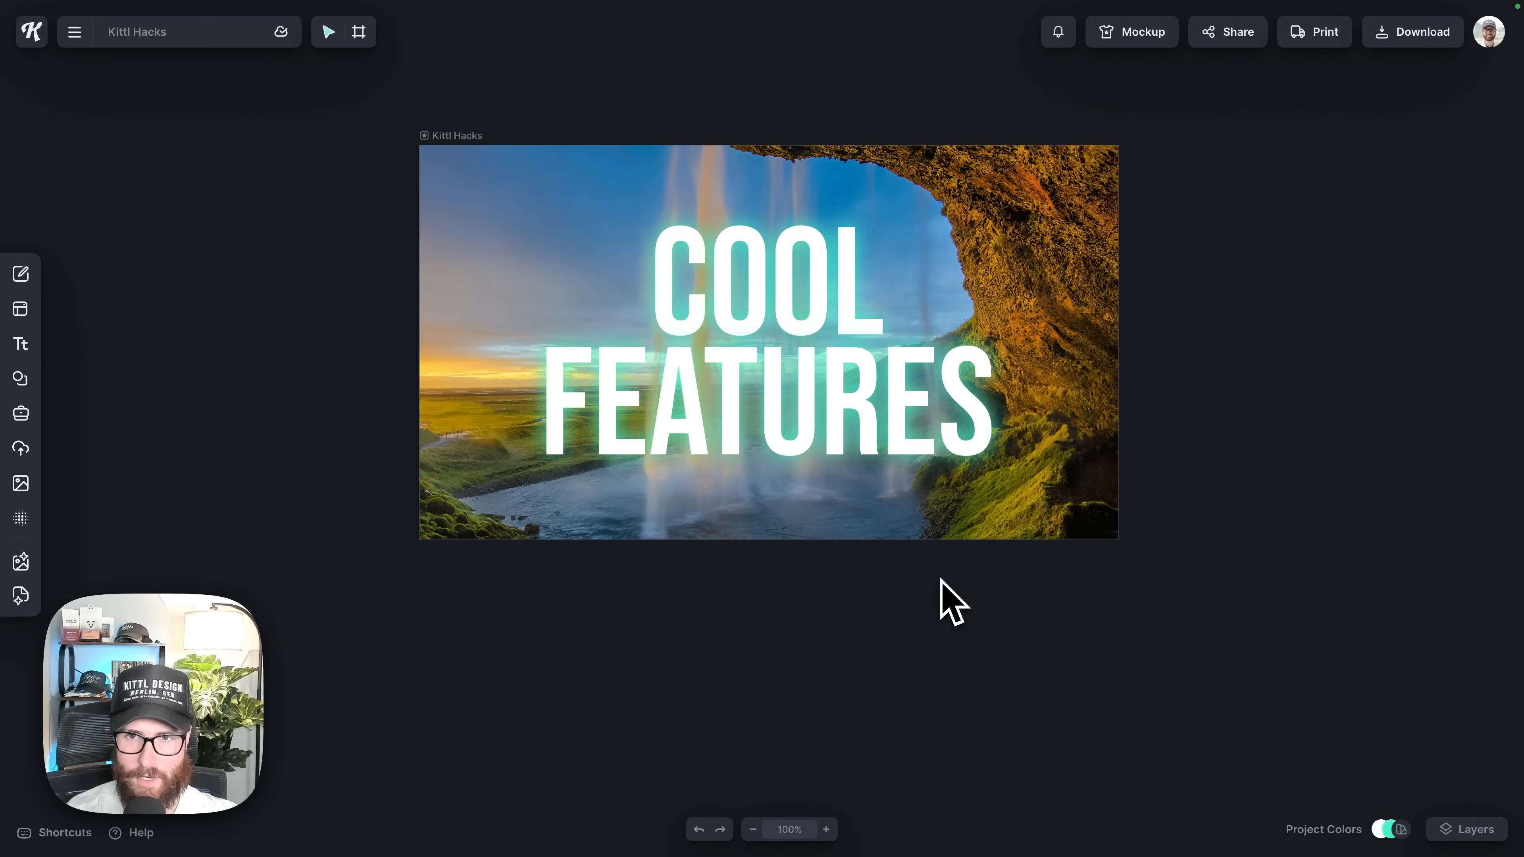
Undo the background assignment and enlarge the waterfall photo to about 784 by 544 px against the artboard's right edge.
key(ctrl+z)
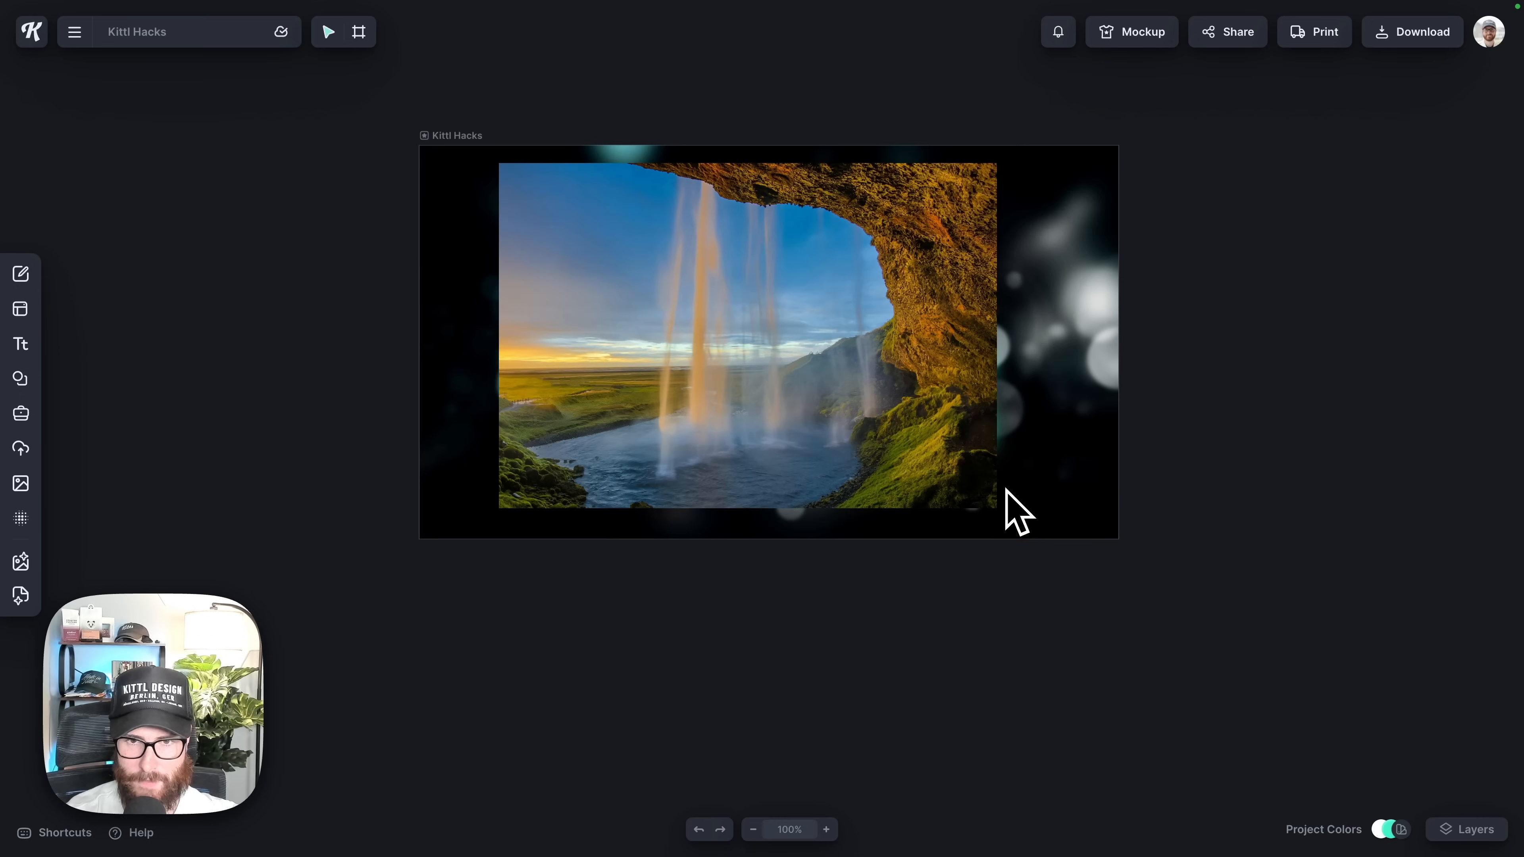
click(909, 409)
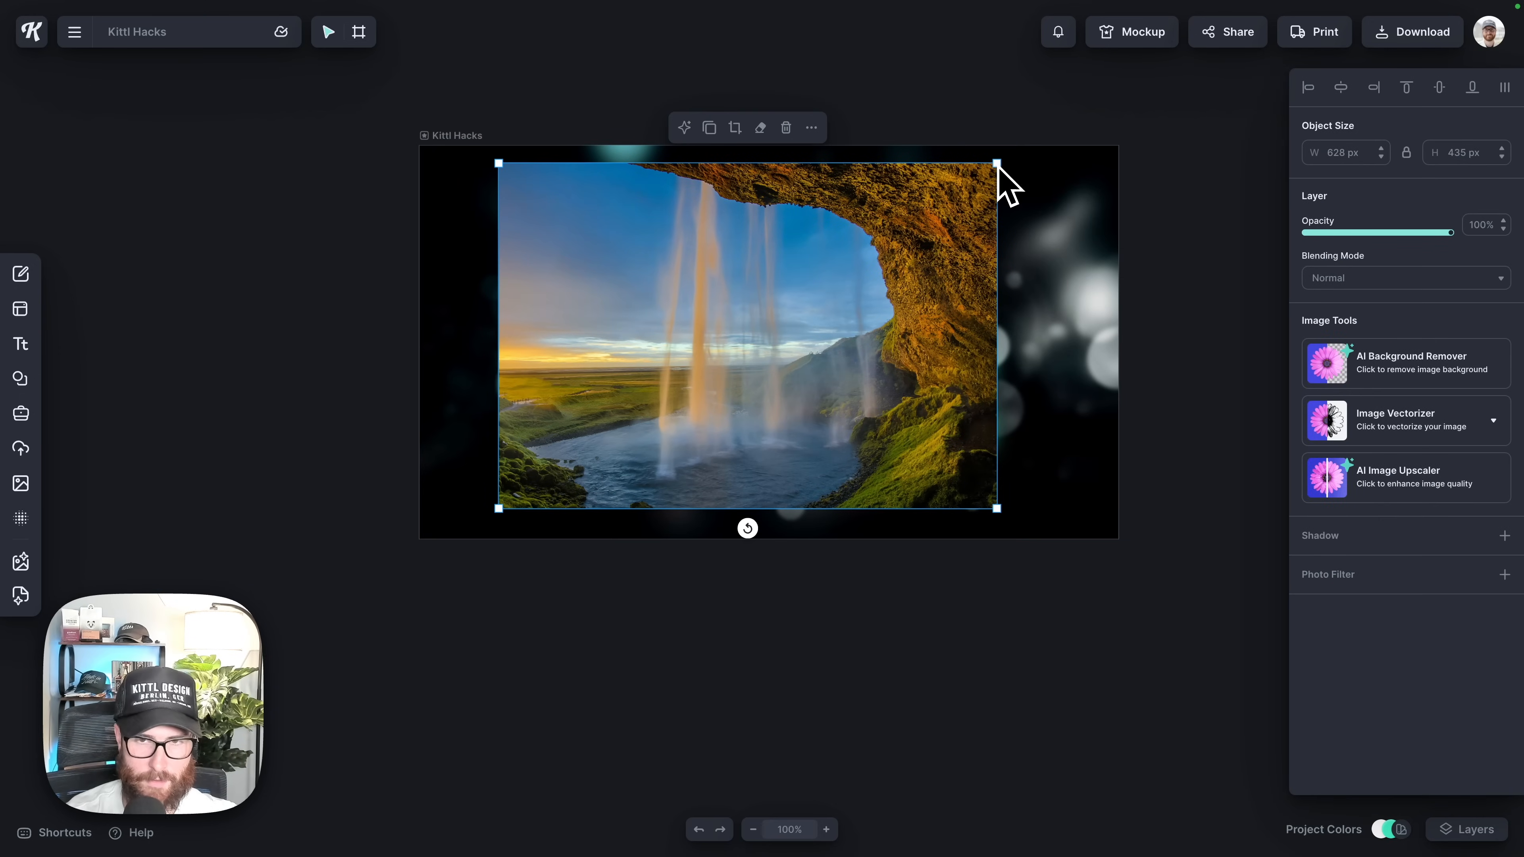
drag(997, 165, 1087, 145)
drag(1062, 238, 1114, 251)
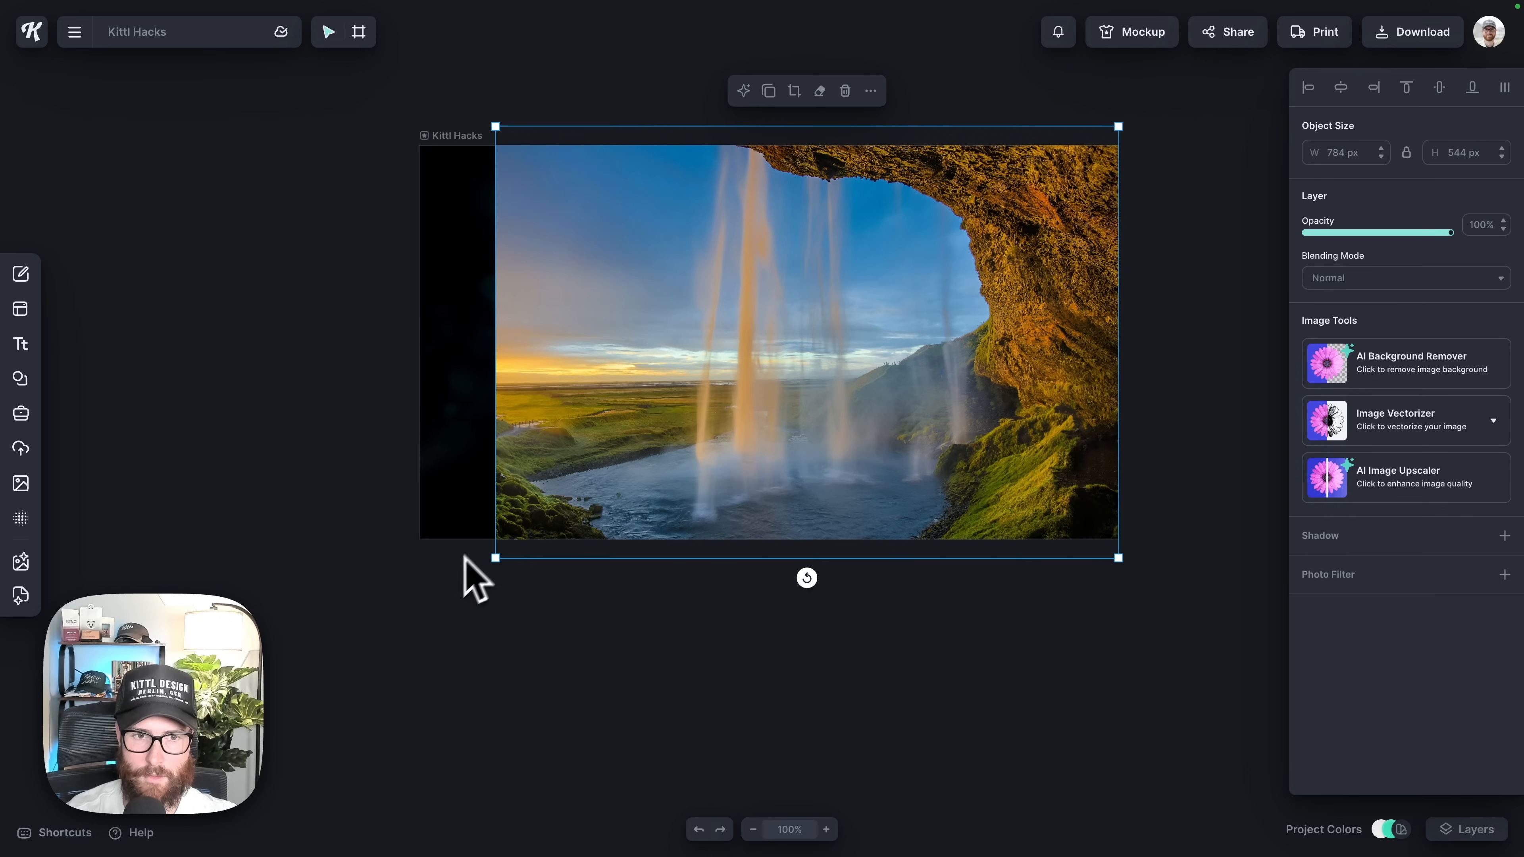
Shift the enlarged waterfall photo toward the artboard's left side and use it as the artboard's background.
drag(721, 428, 665, 424)
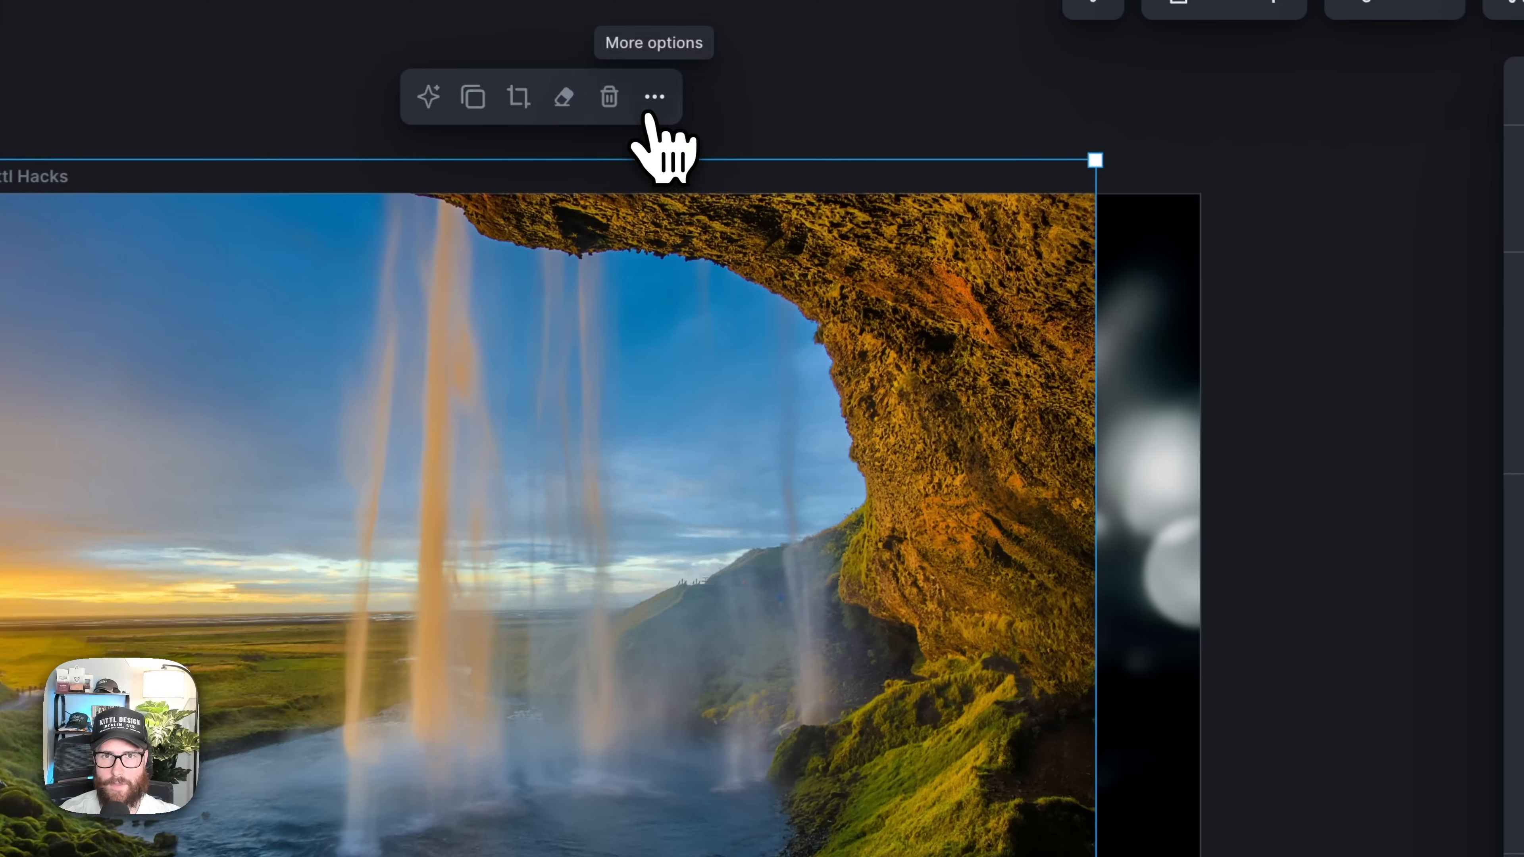
click(811, 91)
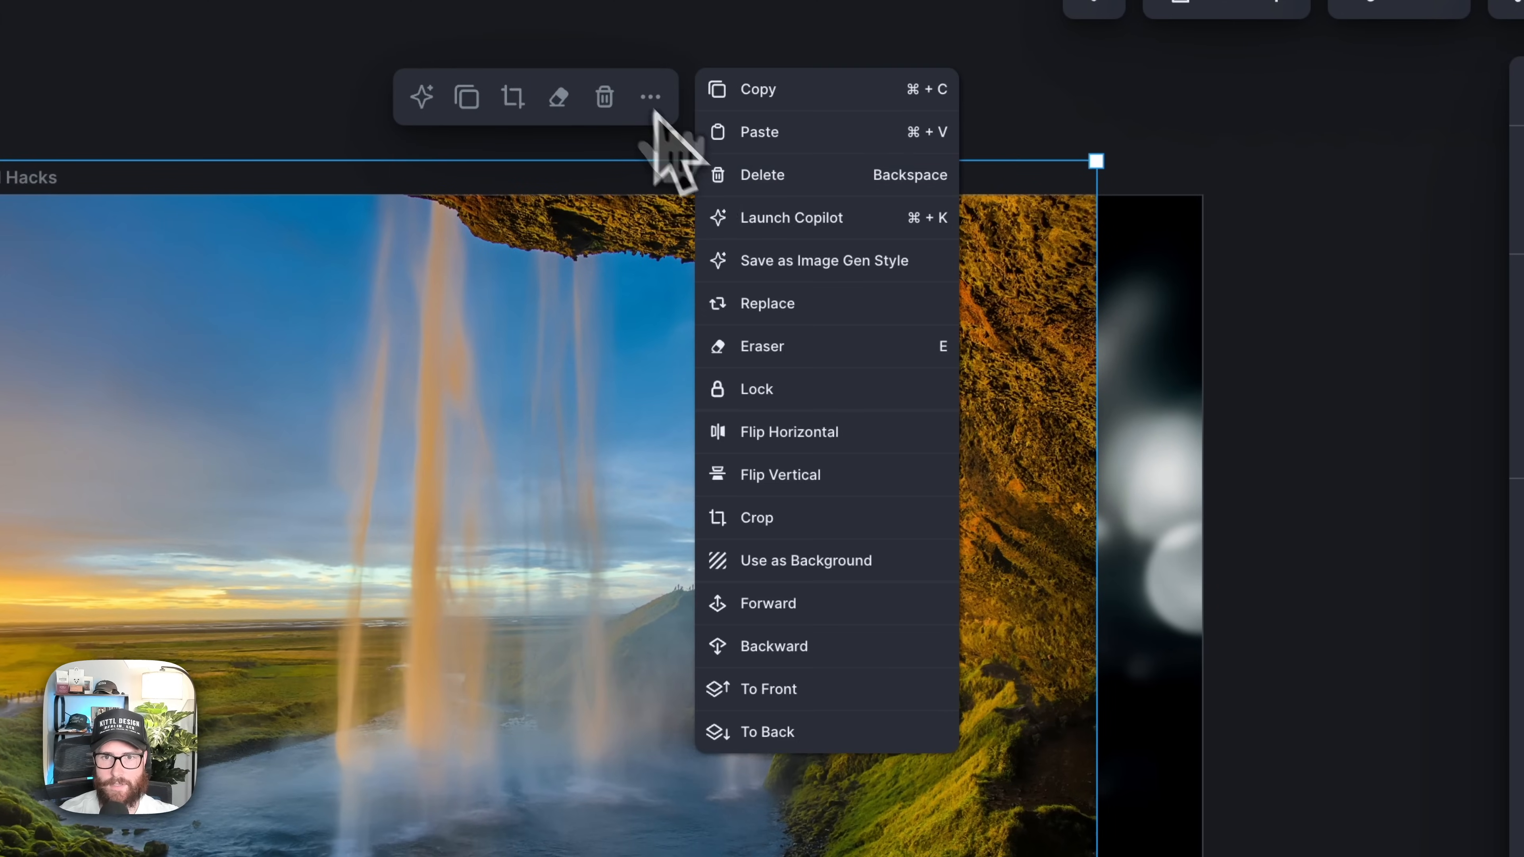
click(815, 561)
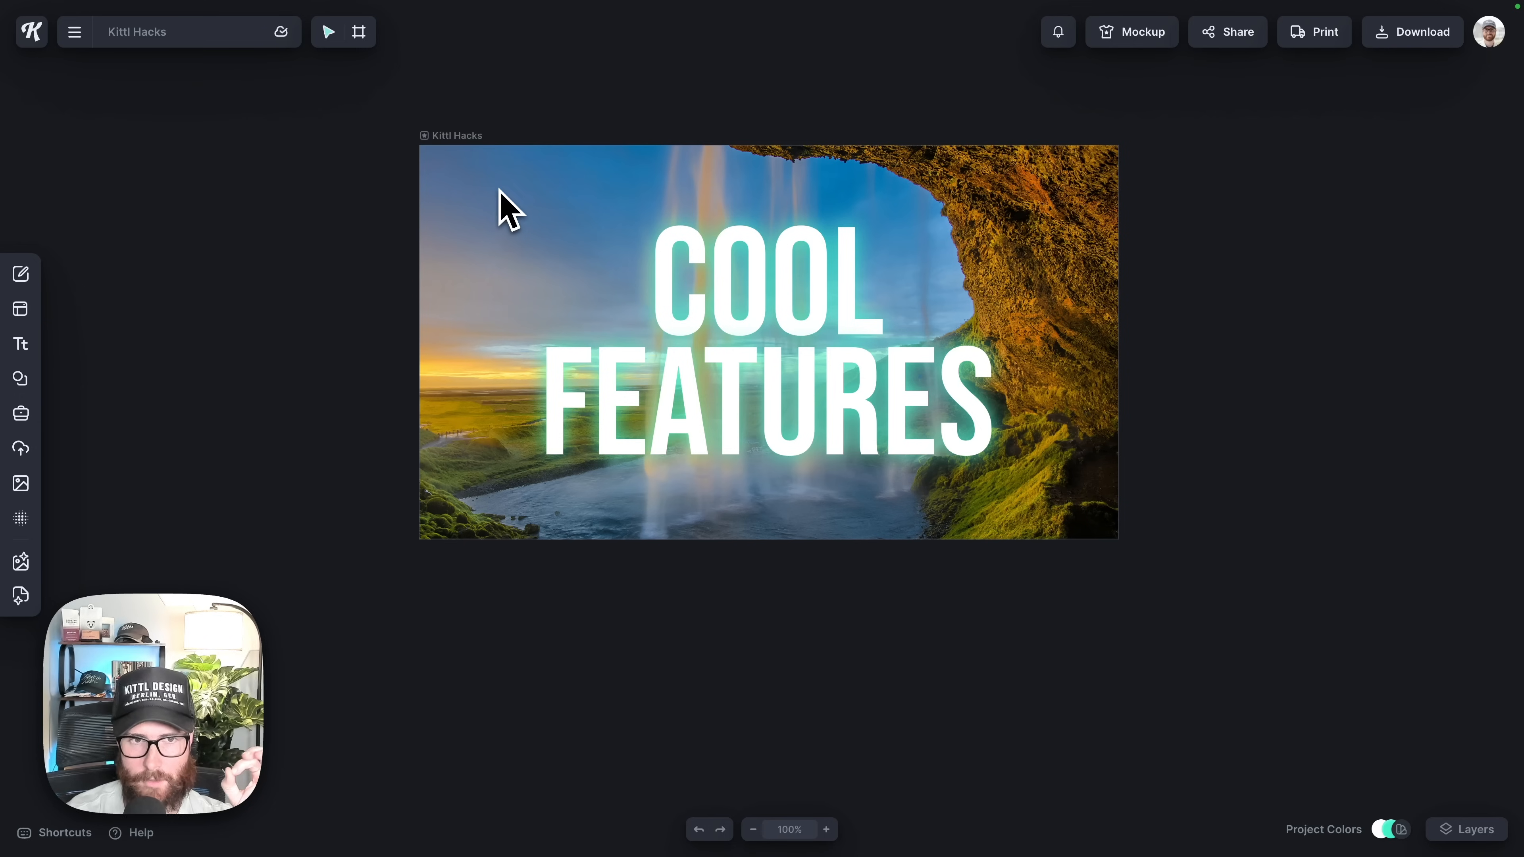
Adjust the artboard's background image to -12% contrast, 18% saturation and 14% blur.
click(465, 140)
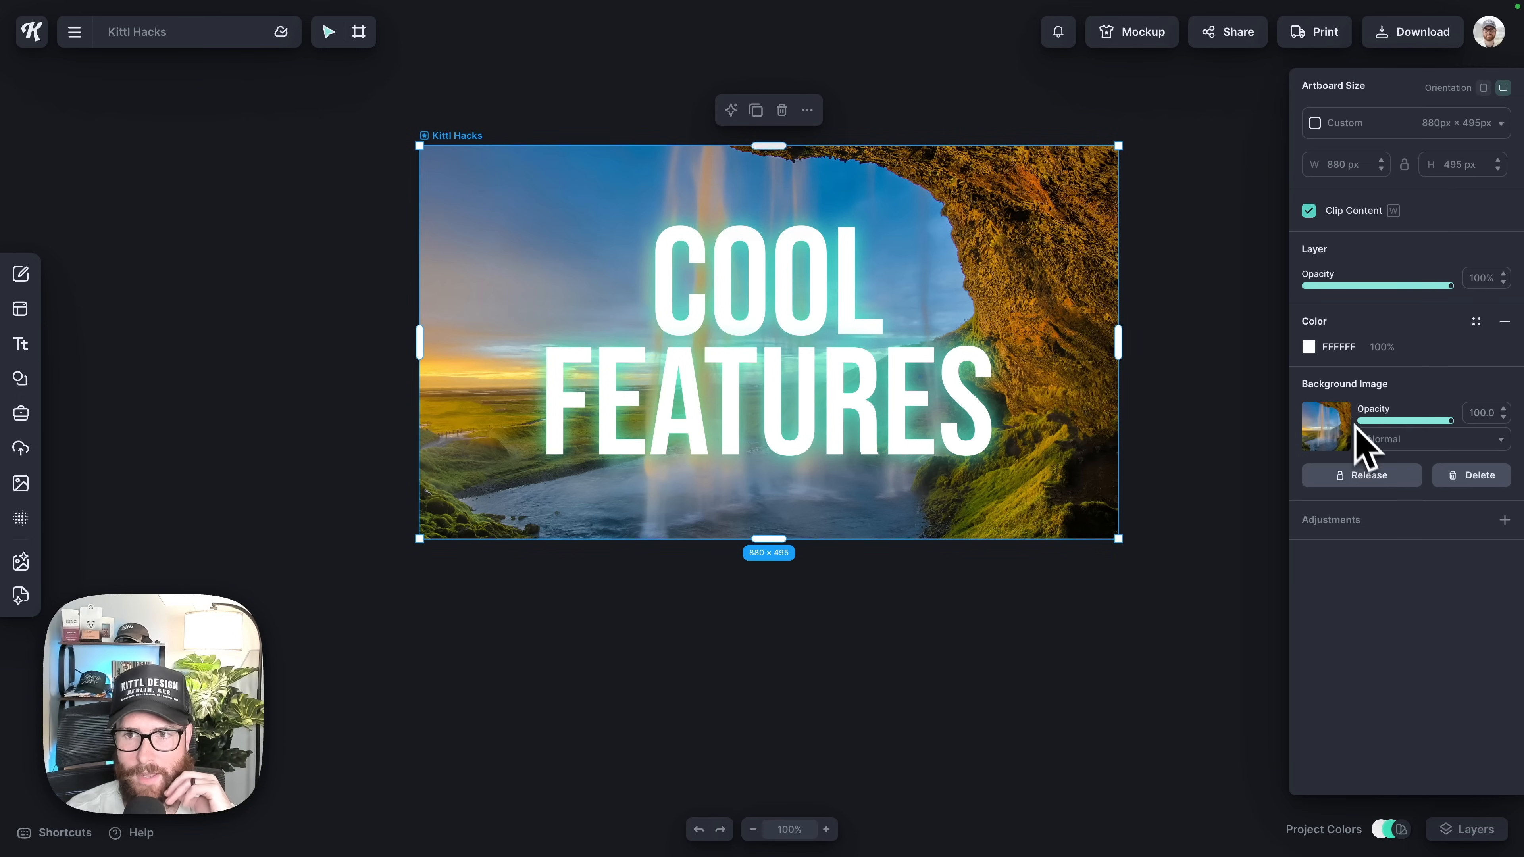
mouse_move(1448, 420)
mouse_down()
mouse_move(1429, 420)
mouse_move(1451, 420)
mouse_up()
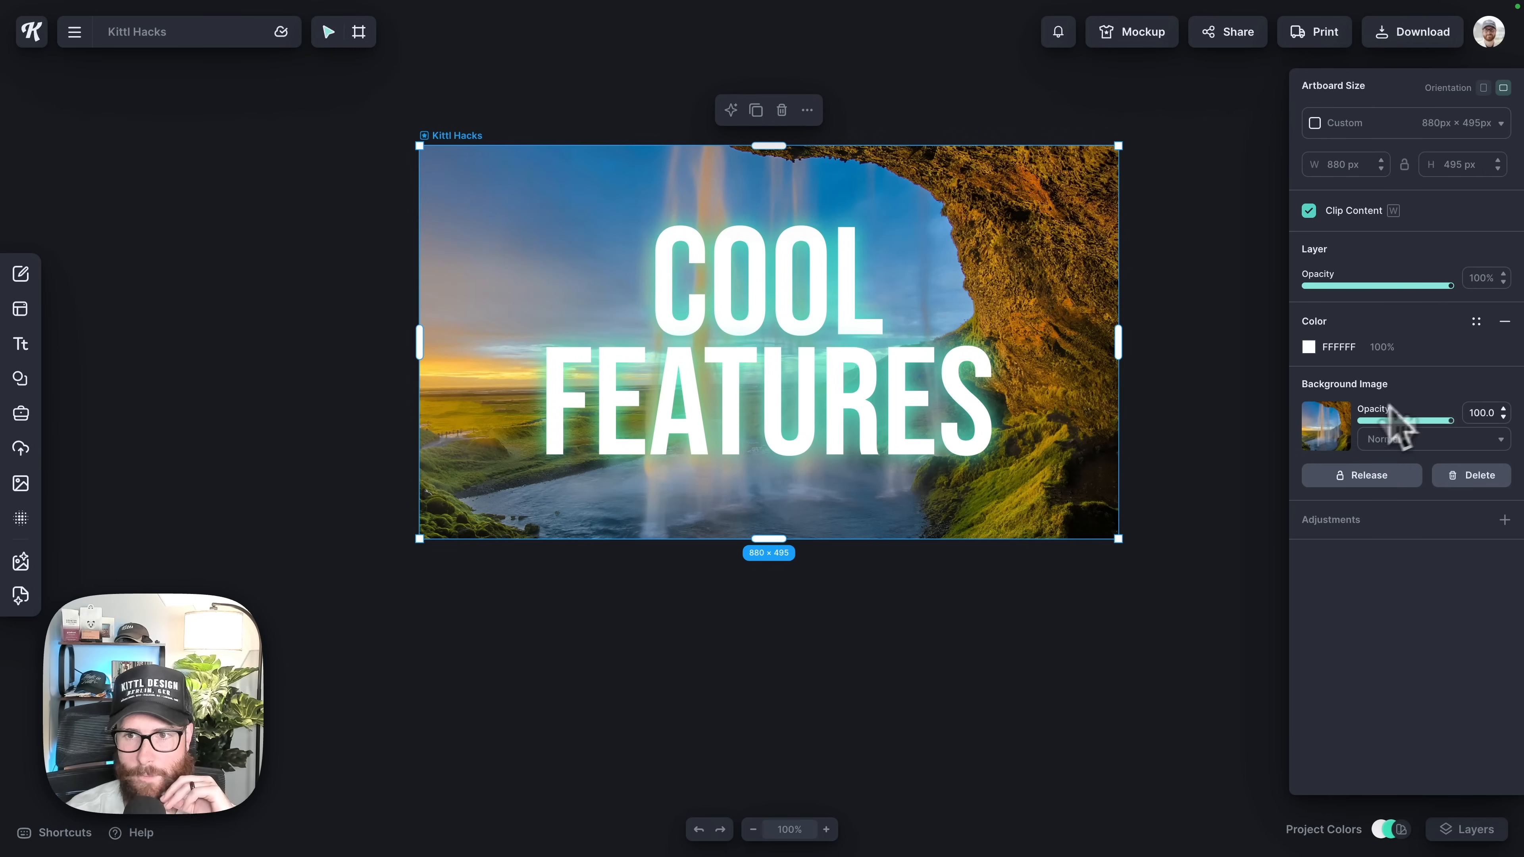
click(1504, 519)
scroll(1497, 510, down, 3)
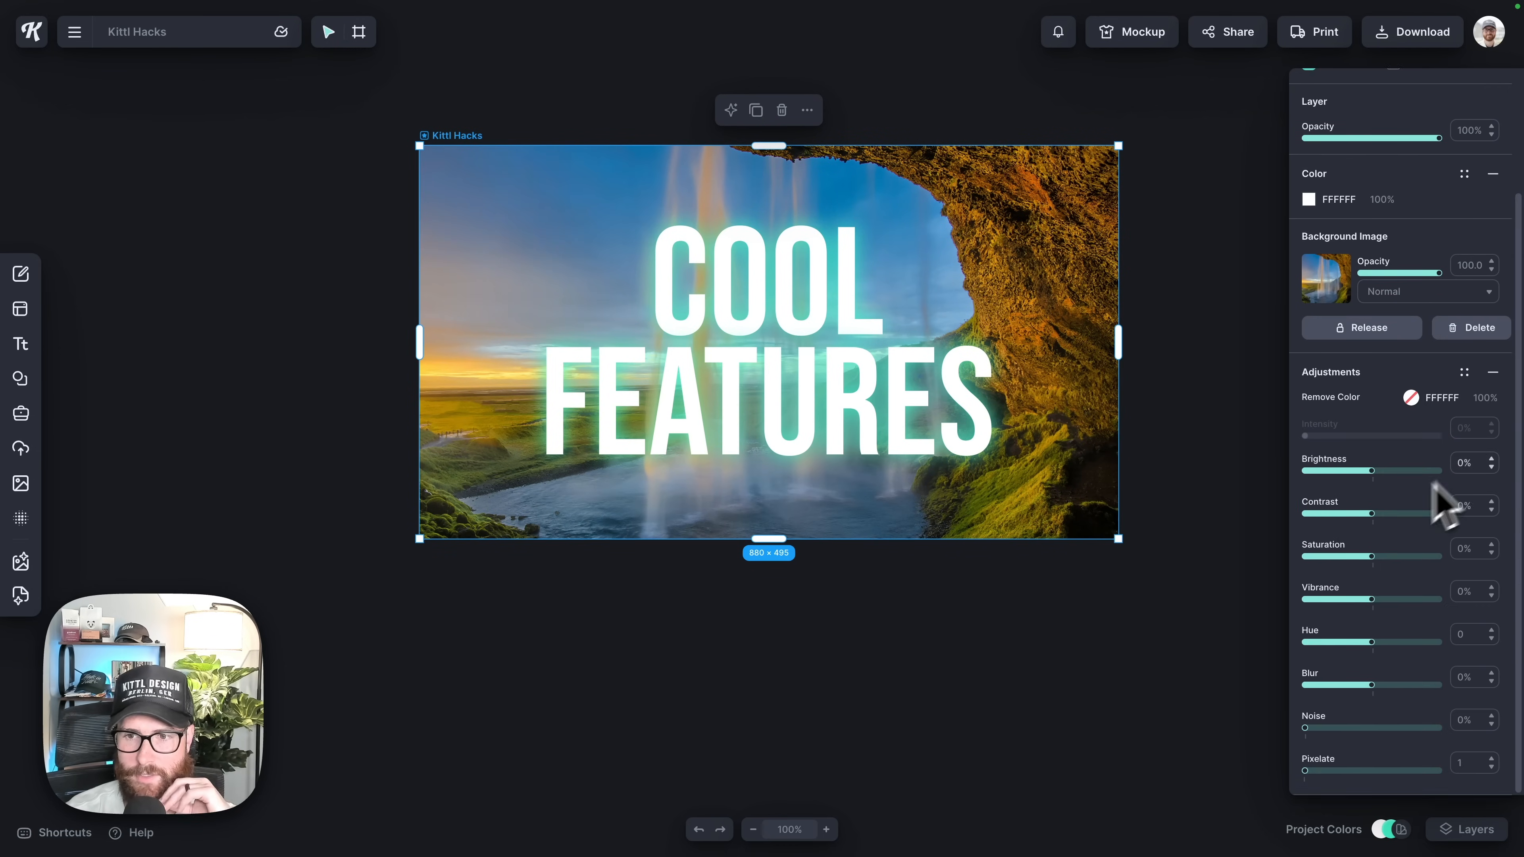
drag(1407, 513, 1363, 514)
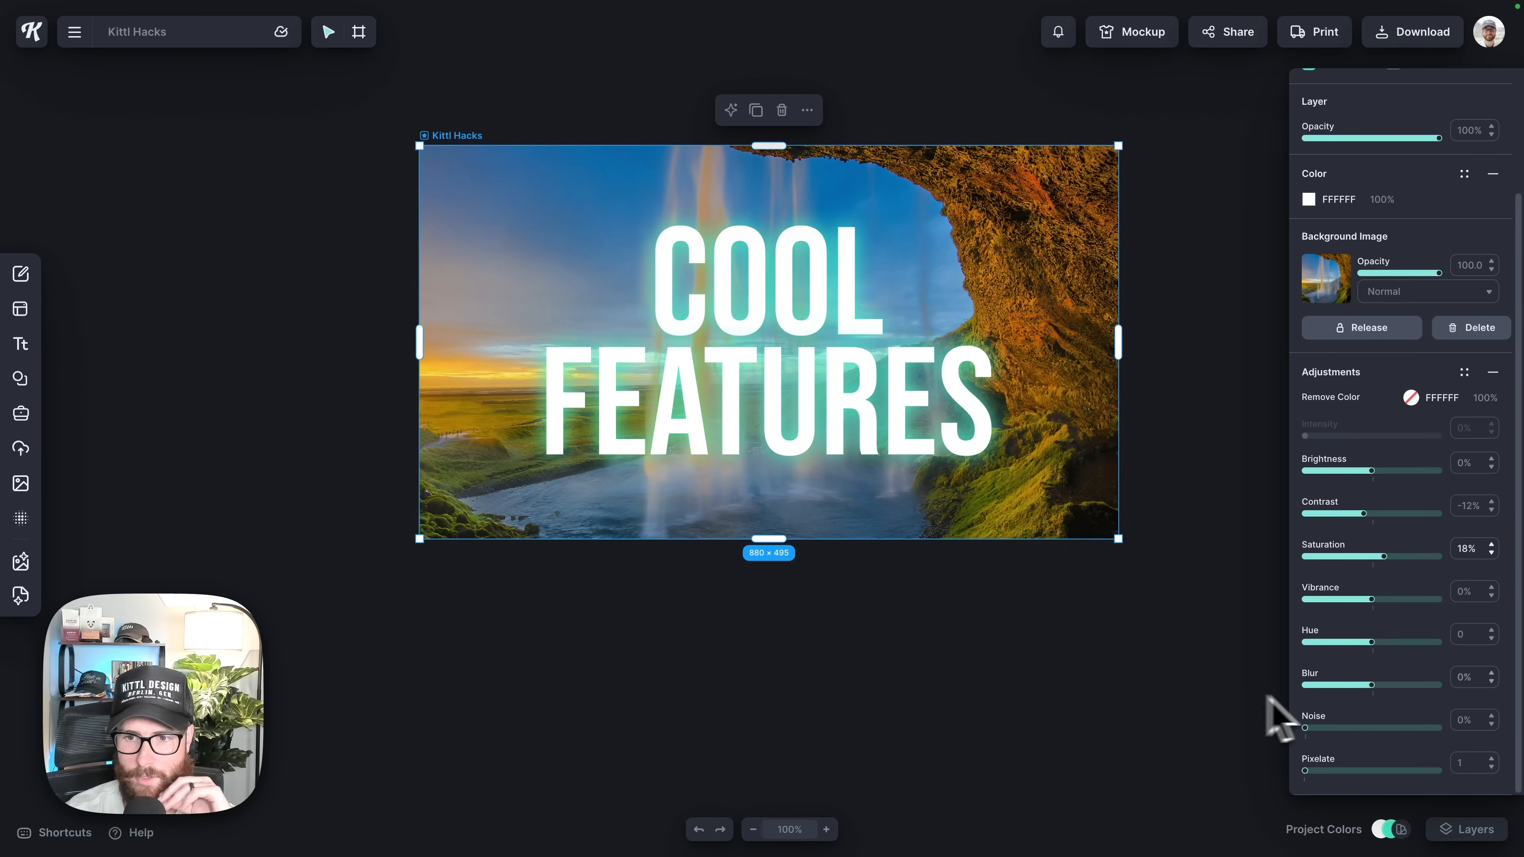
mouse_move(1371, 684)
mouse_down()
mouse_move(1396, 685)
mouse_move(1343, 683)
mouse_move(1381, 684)
mouse_up()
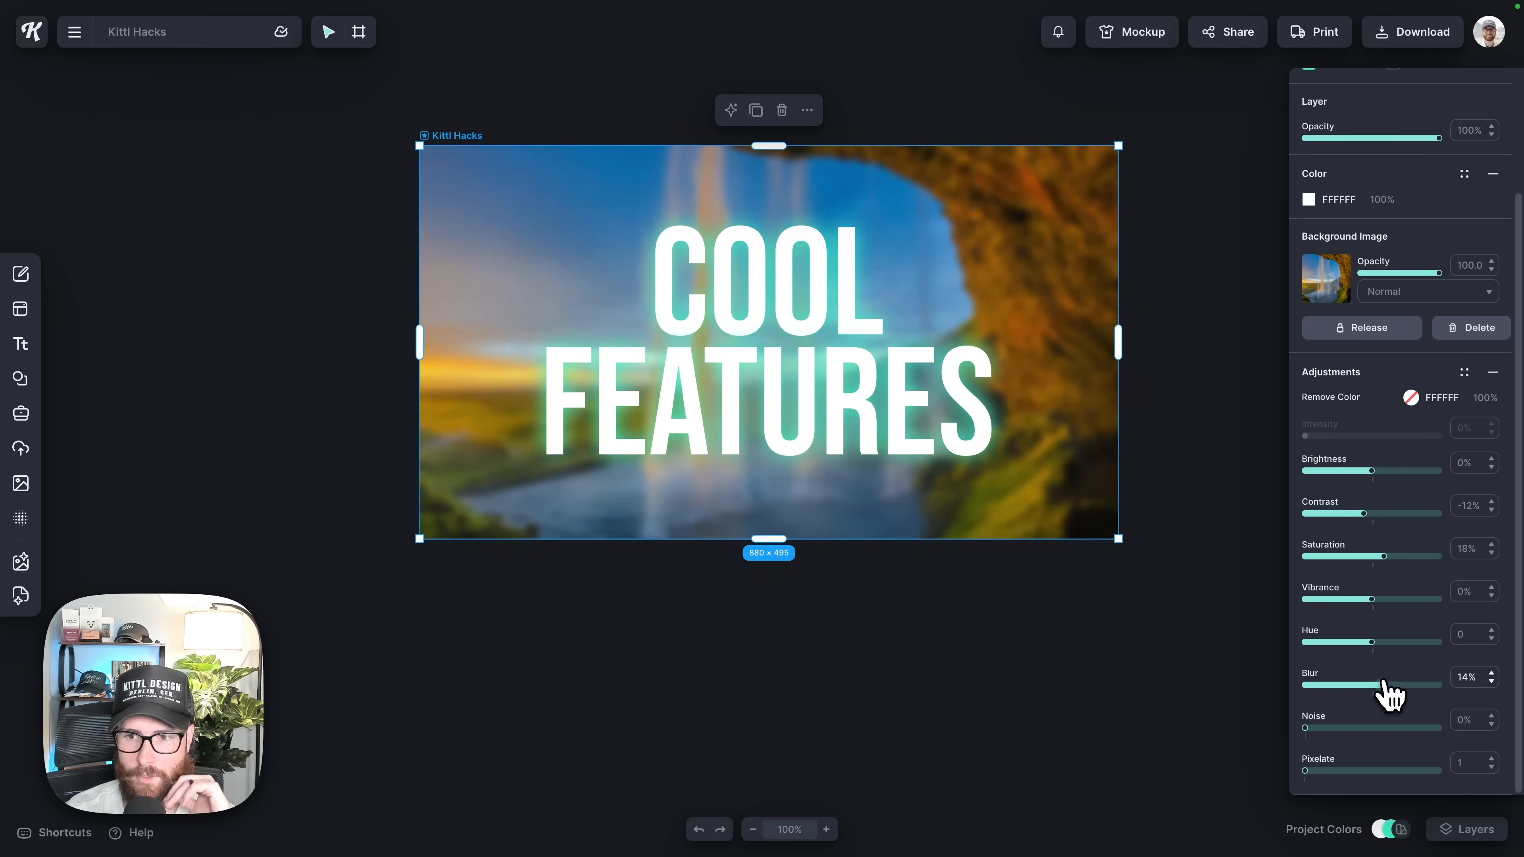
scroll(1481, 252, up, 3)
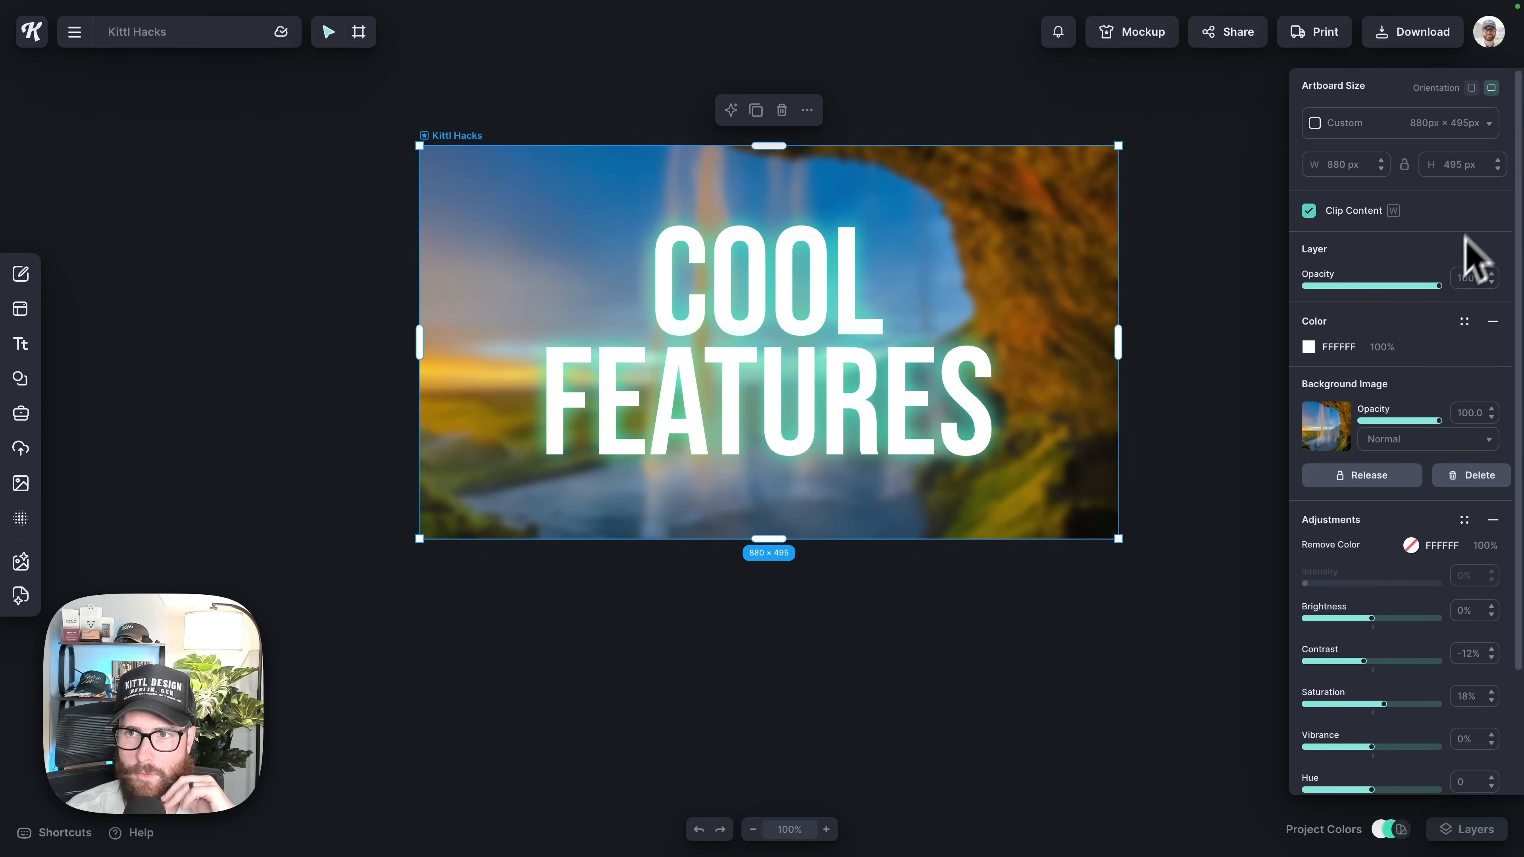
click(1224, 305)
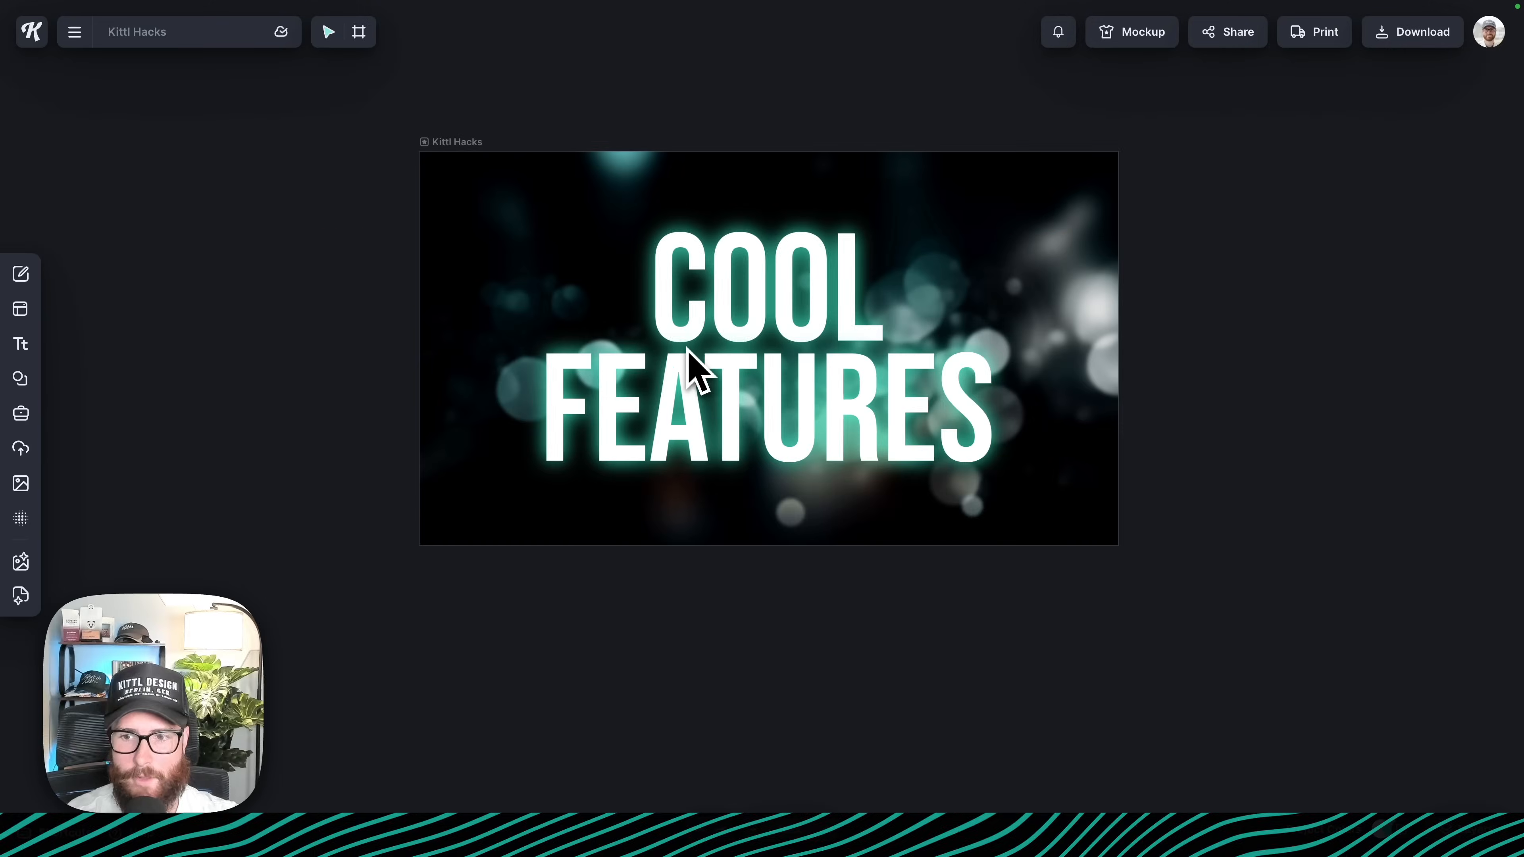
Duplicate the Kittl Hacks artboard to its left and set the copy's height to 1200 px.
scroll(691, 368, left, 10)
click(1025, 143)
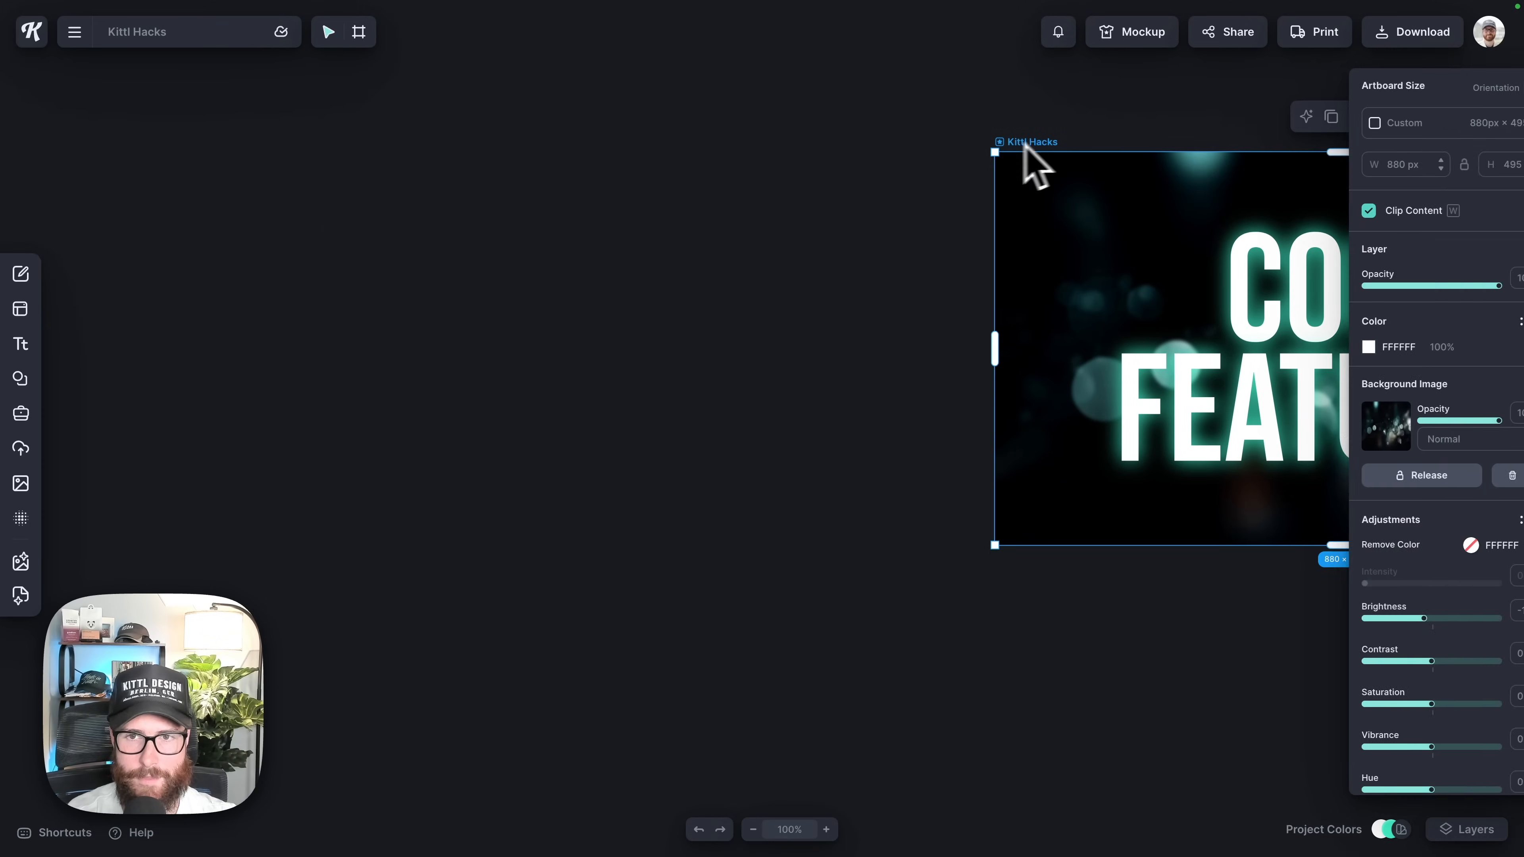
drag(1024, 143, 302, 175)
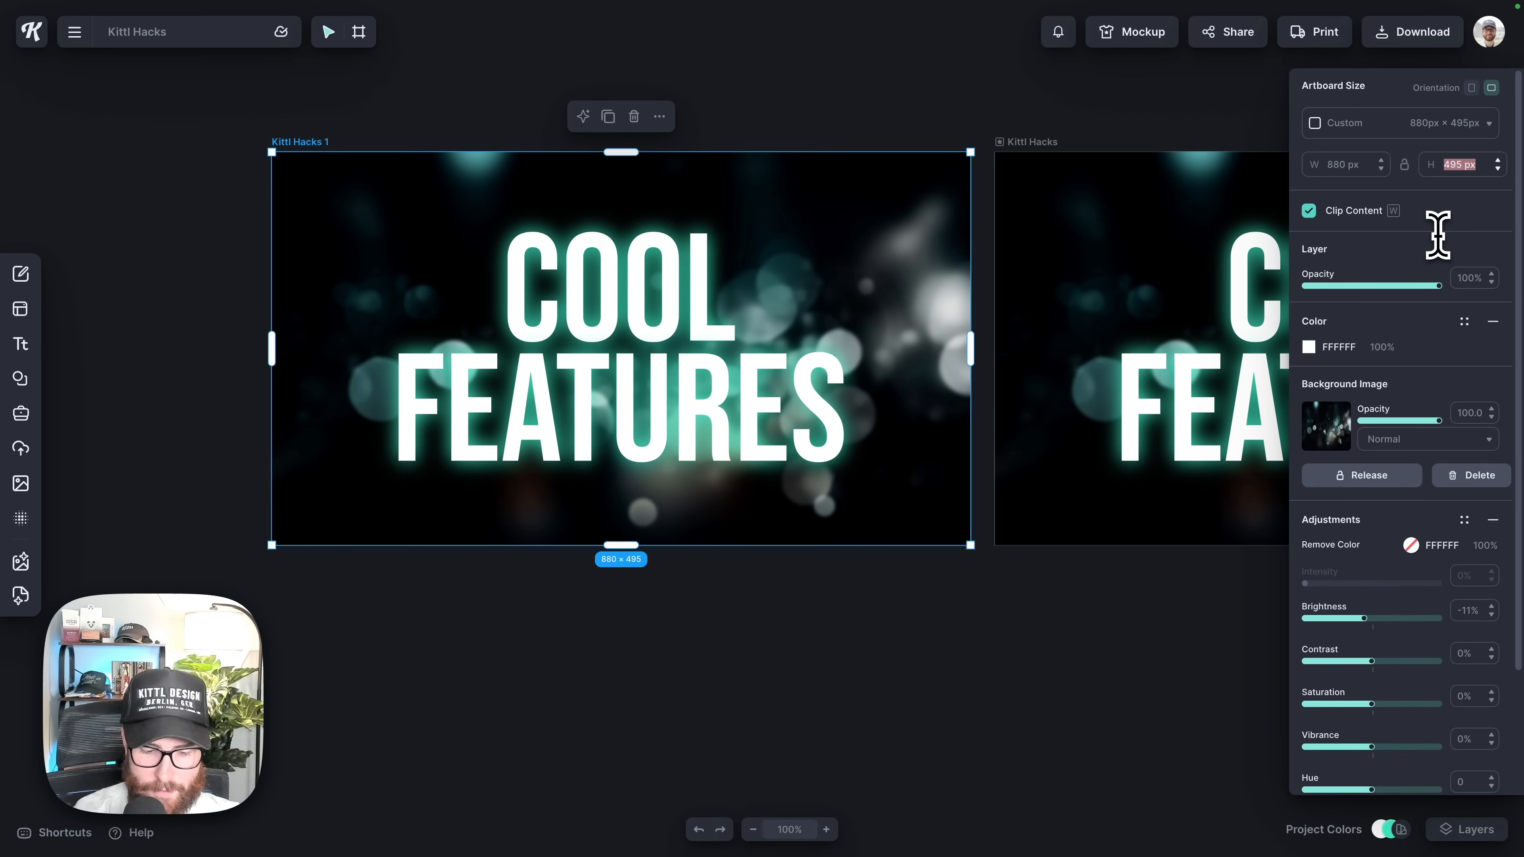
text(1200)
key(Return)
Move both lines of the COOL FEATURES text from the tall artboard to the empty canvas below the original artboard.
click(797, 408)
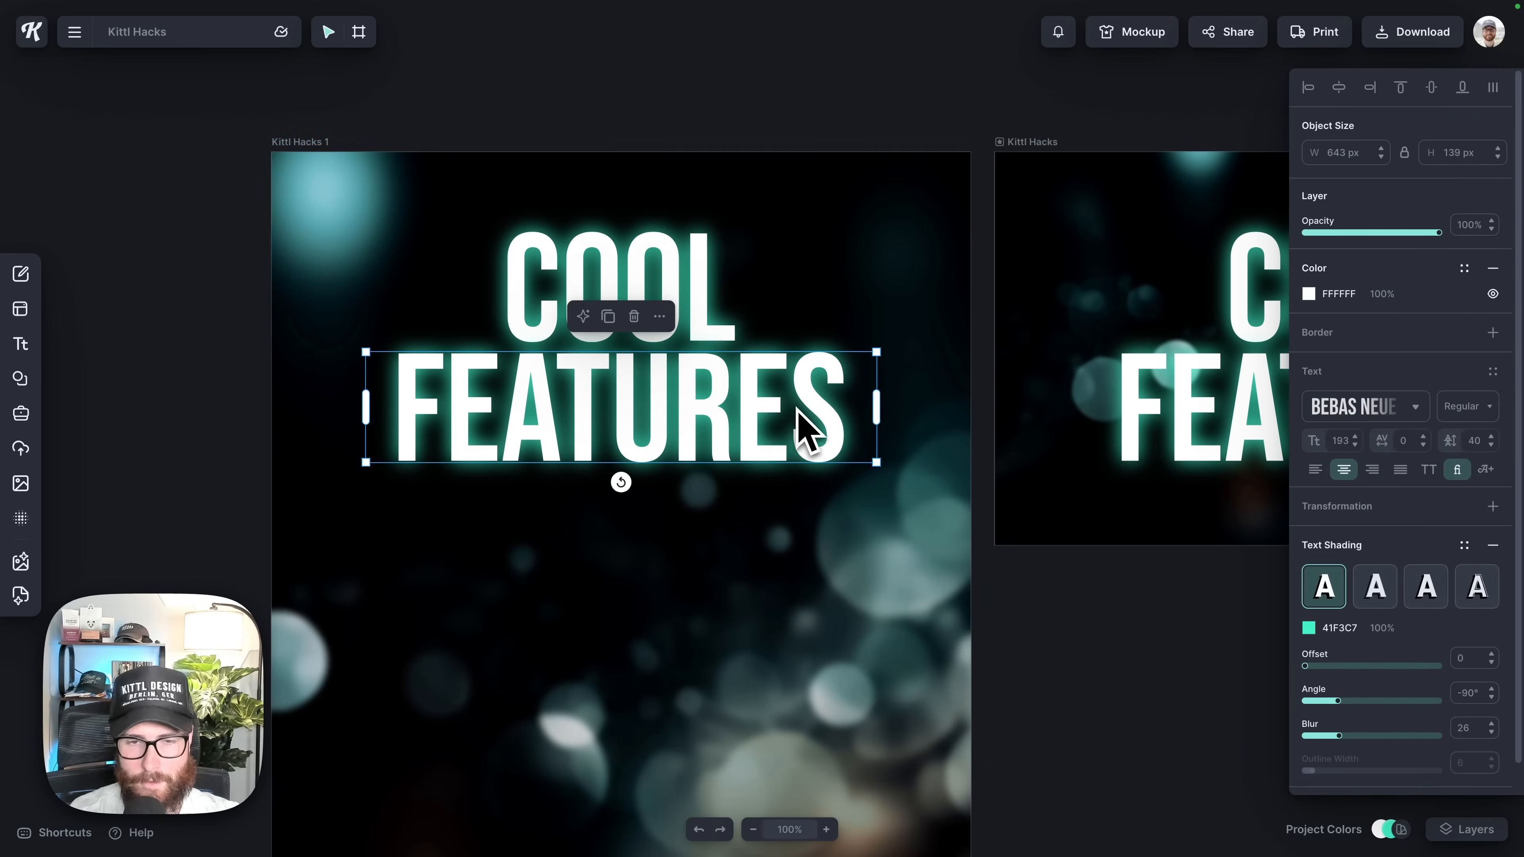
scroll(799, 412, down, 3)
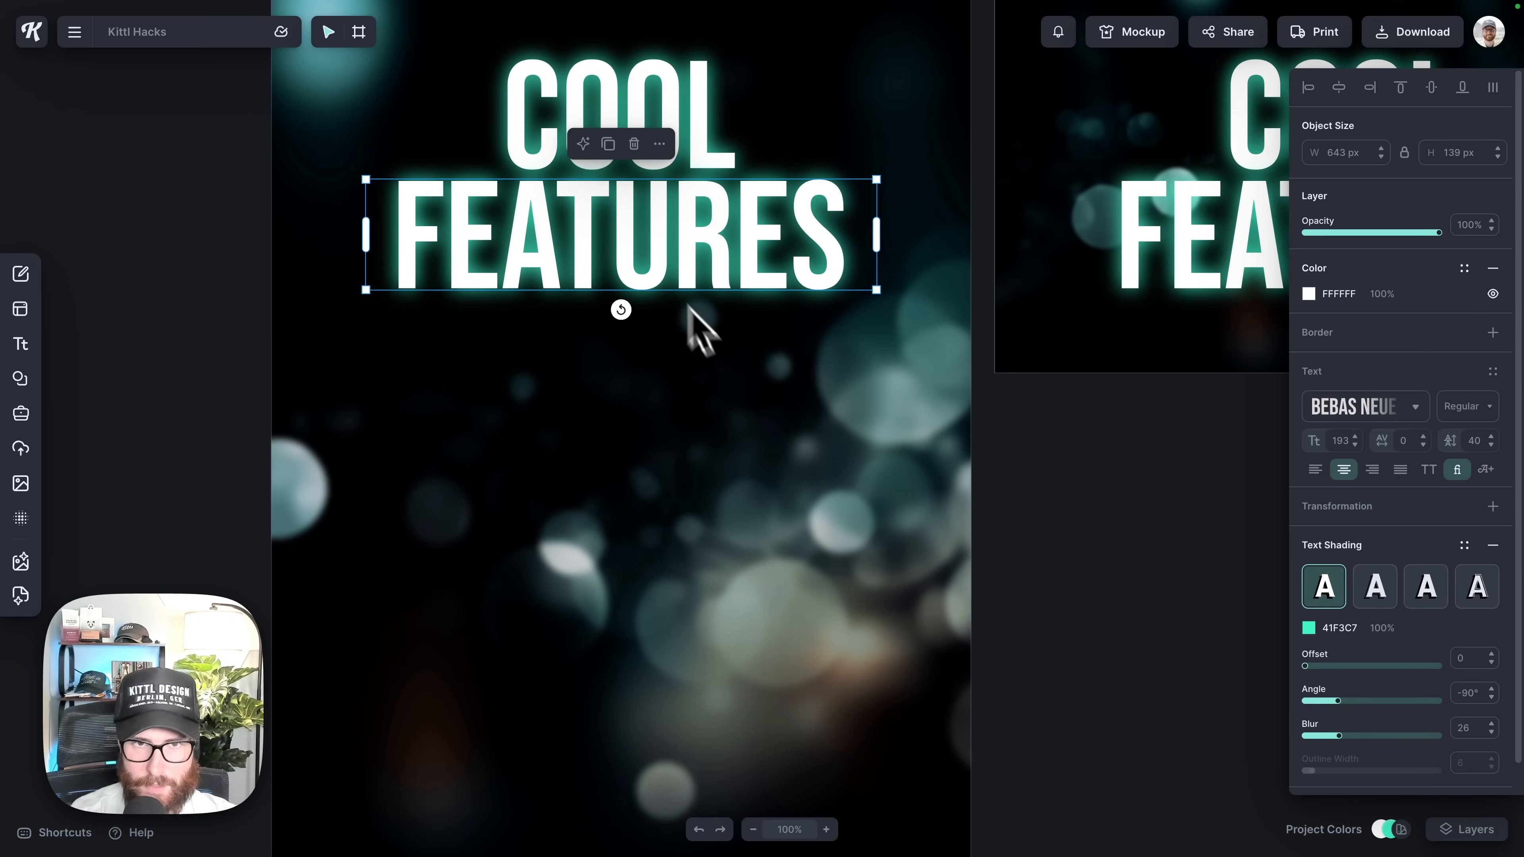
shift+click(673, 146)
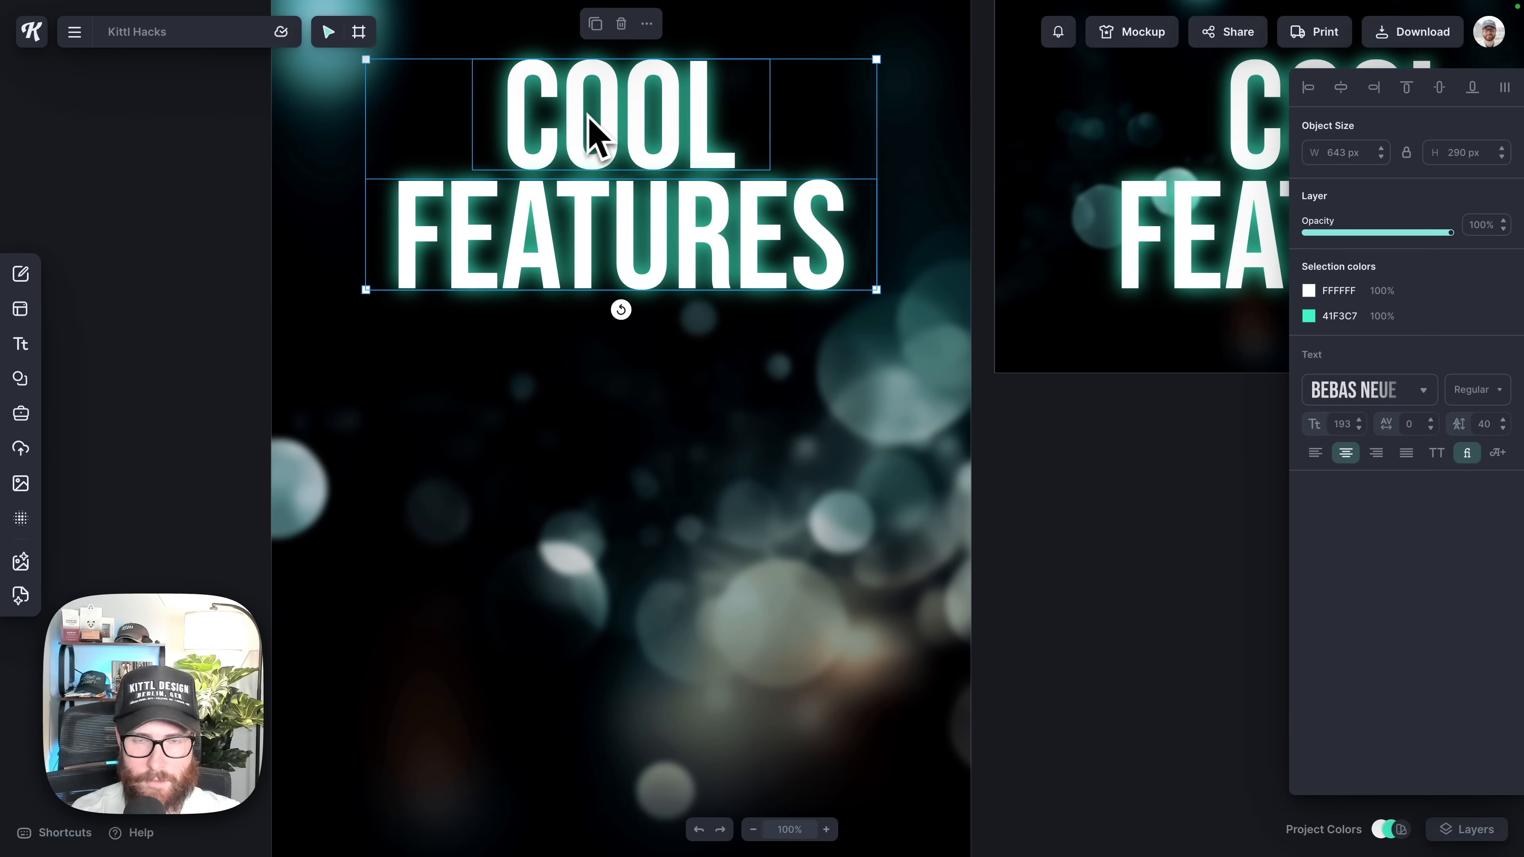
drag(591, 132, 1156, 531)
key(ctrl+minus)
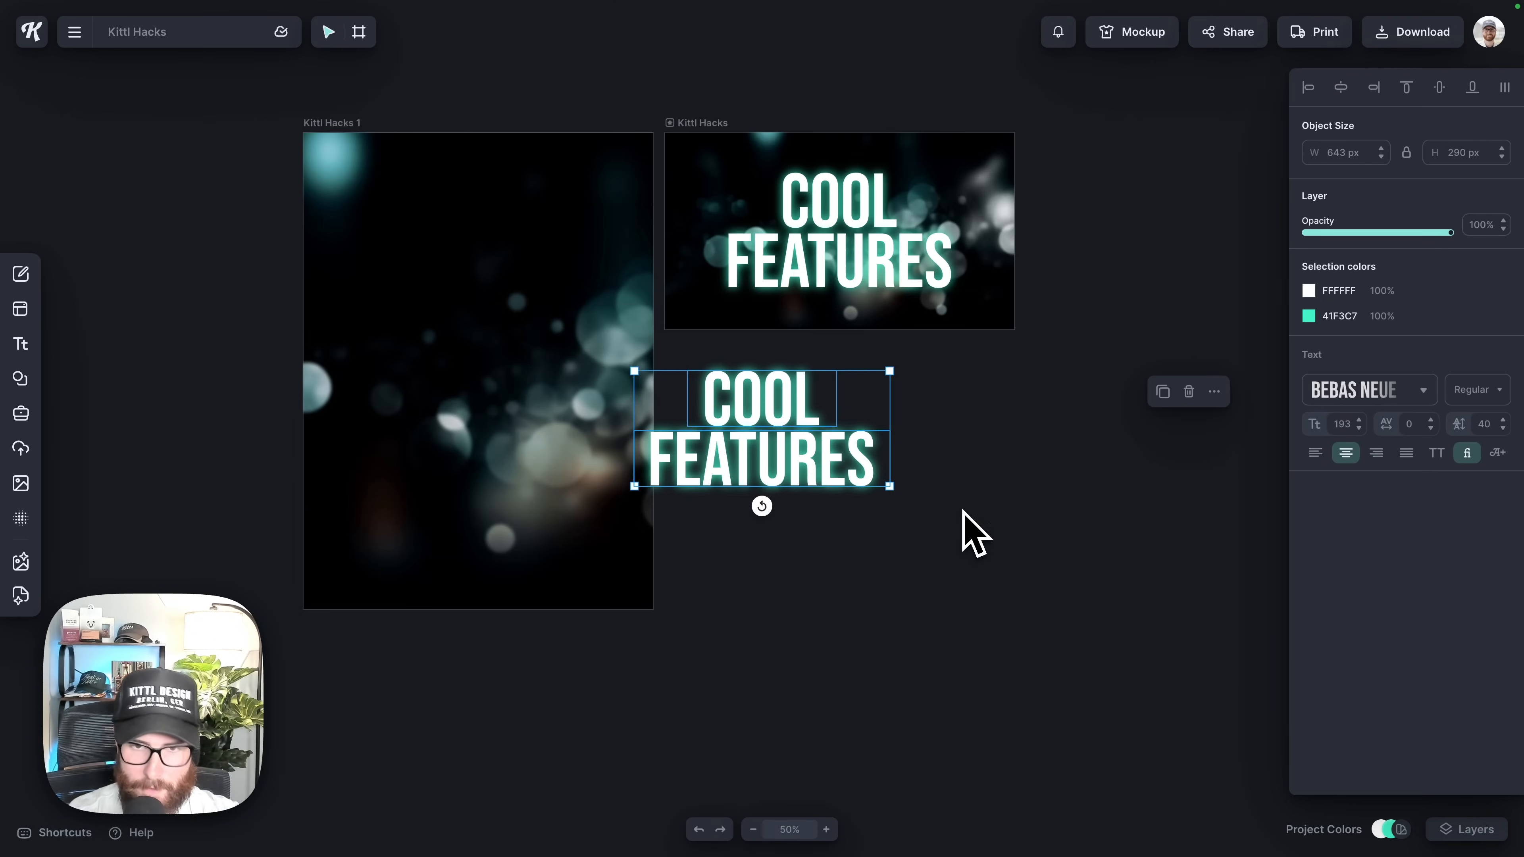
click(199, 492)
Search the photos for "clothing brand" and place the picture of two people leaning on a tree trunk on the tall artboard.
click(29, 475)
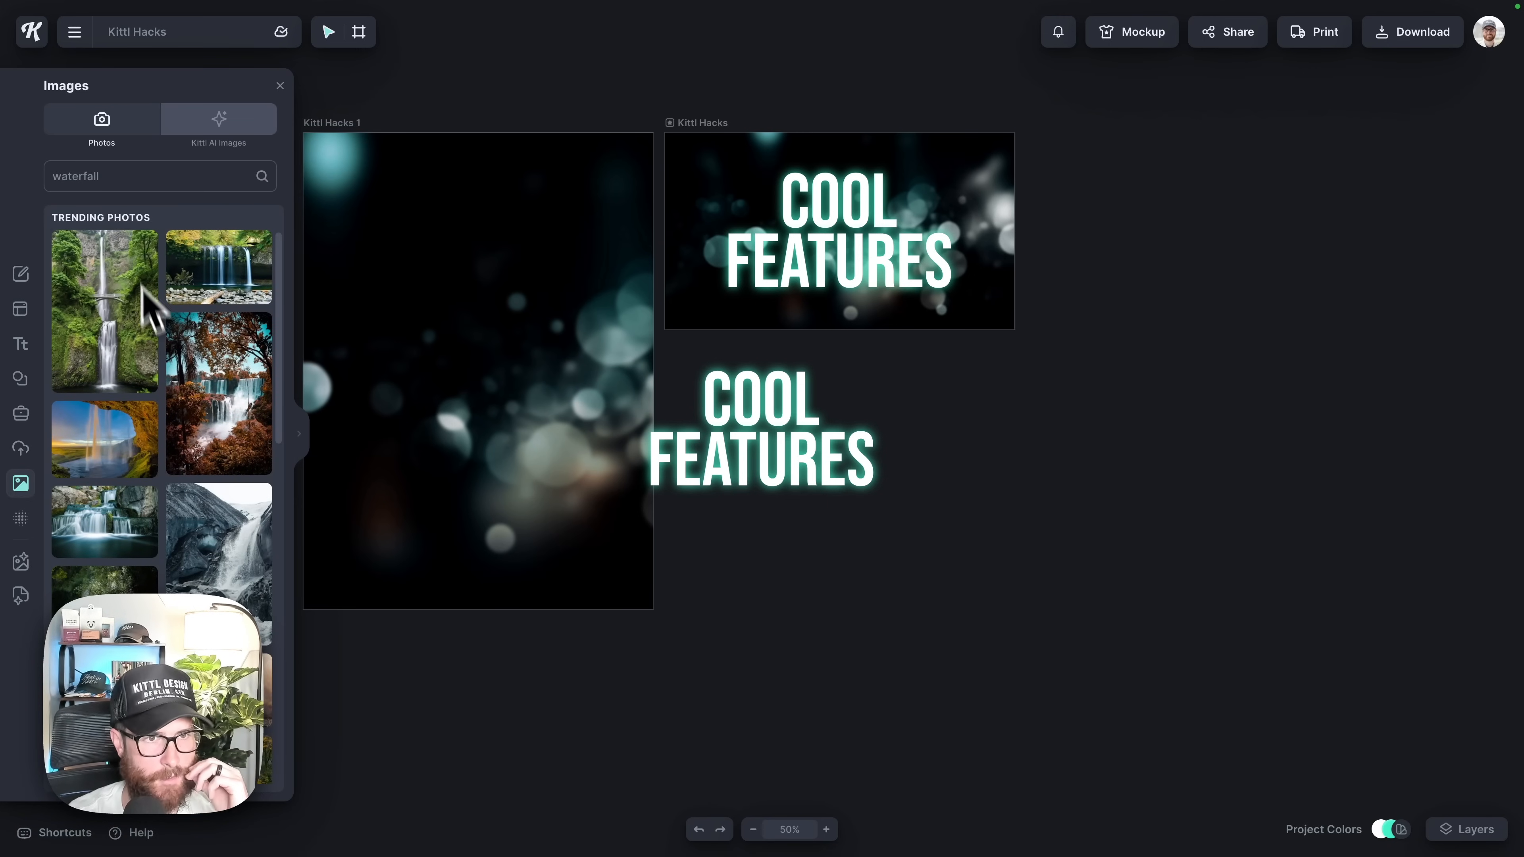
click(116, 187)
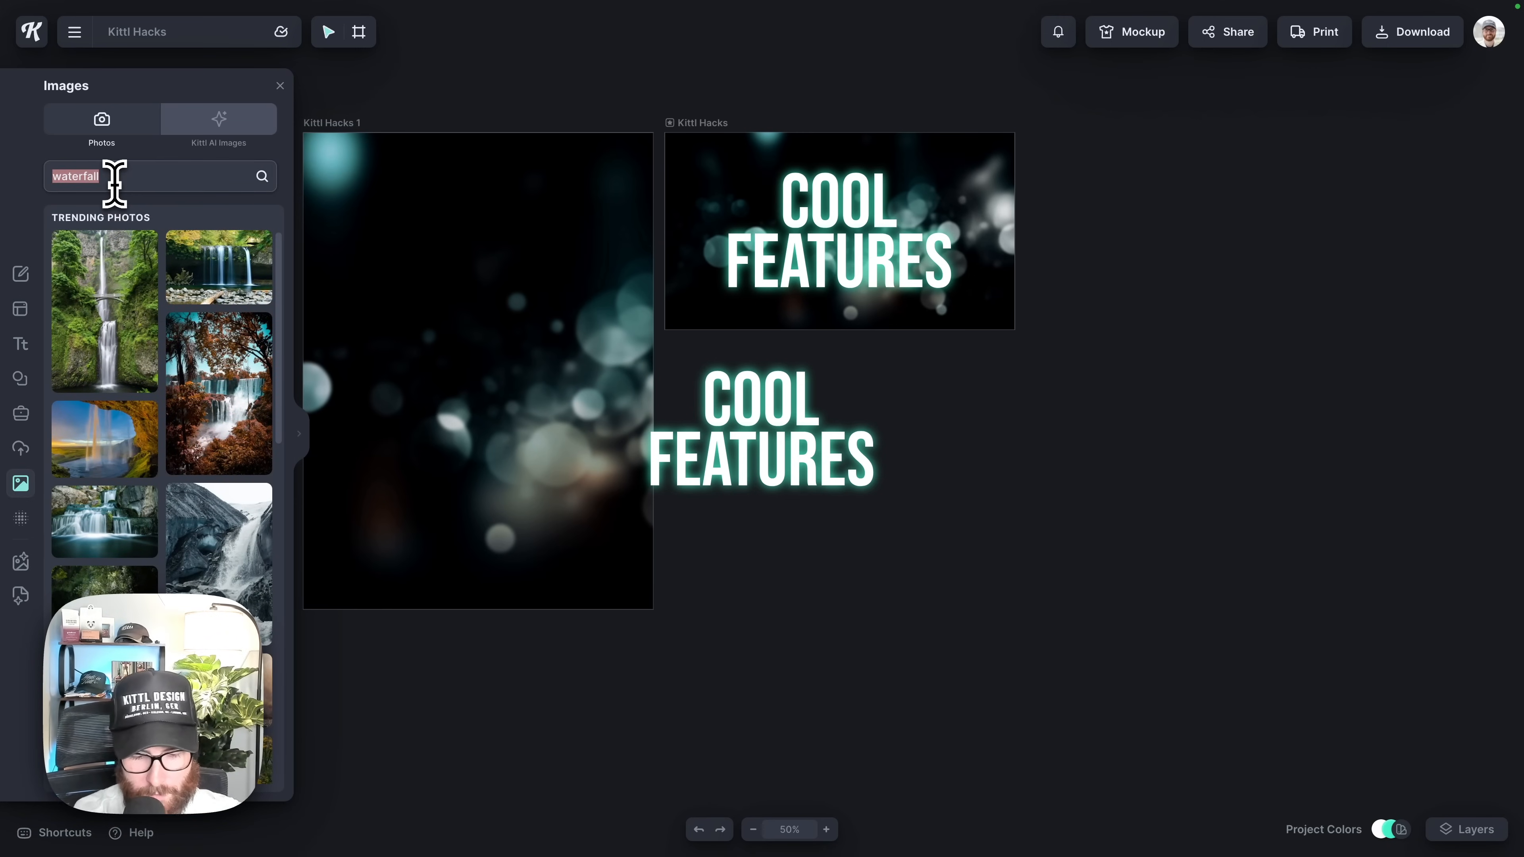
text(clothing brand)
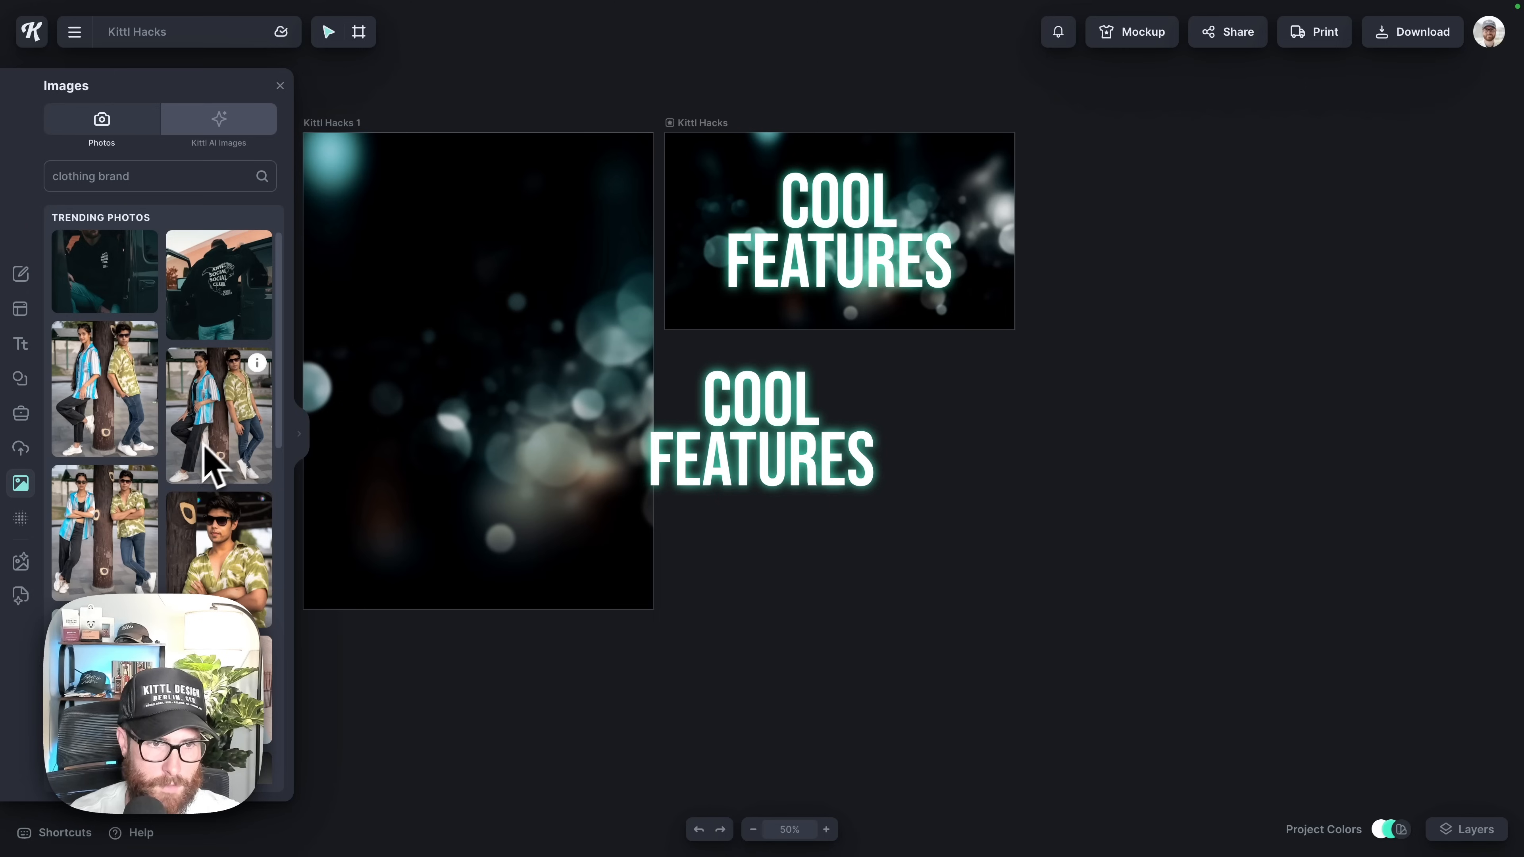
click(99, 530)
drag(789, 520, 708, 573)
scroll(774, 618, up, 1)
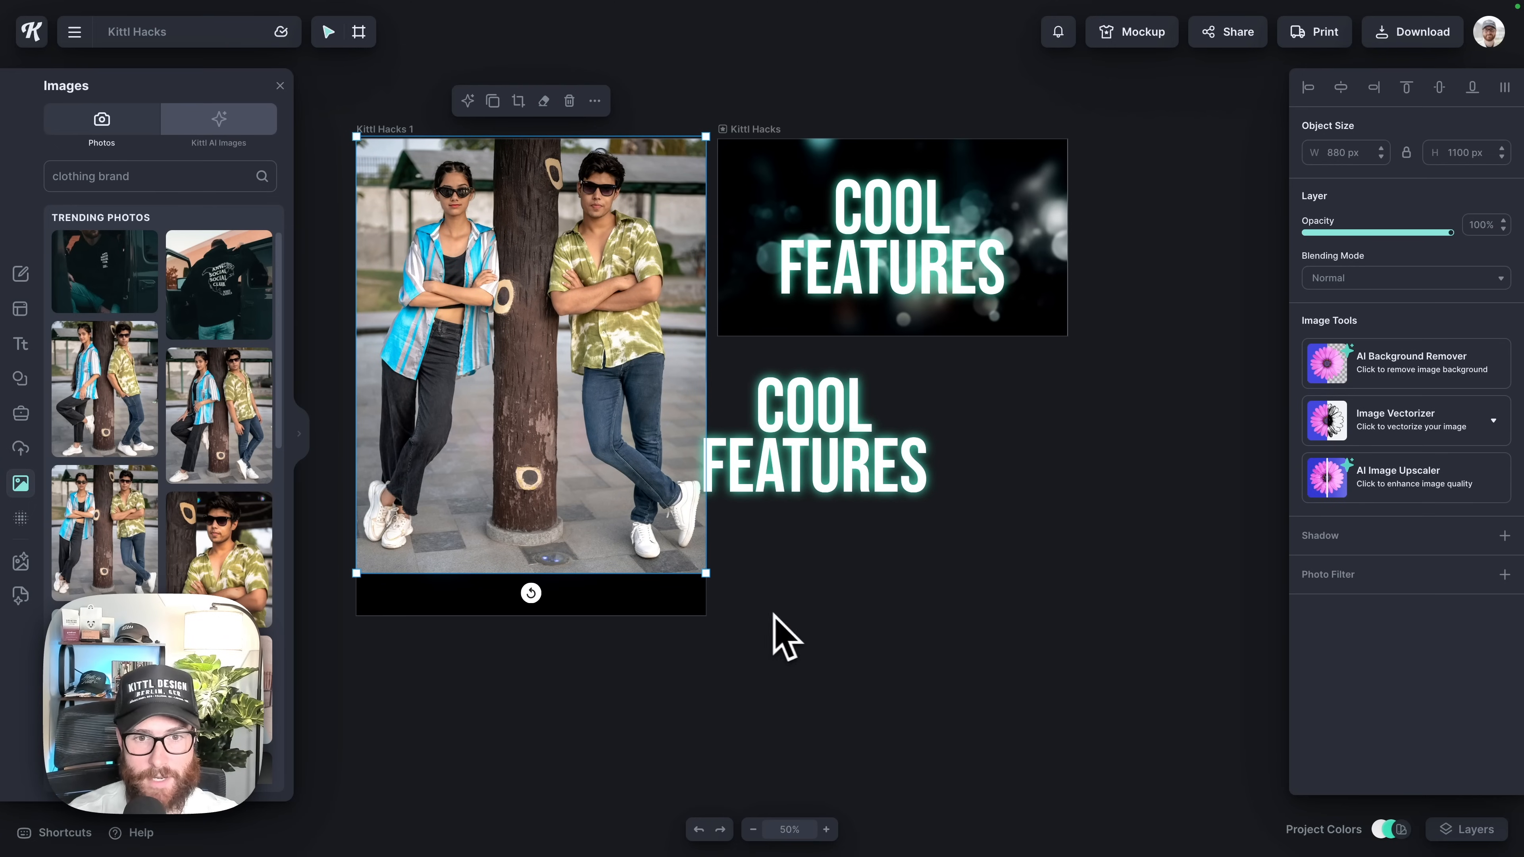
Move both lines of the loose COOL FEATURES text farther to the right, clear of the tall artboard.
scroll(774, 615, up, 1)
drag(747, 408, 803, 487)
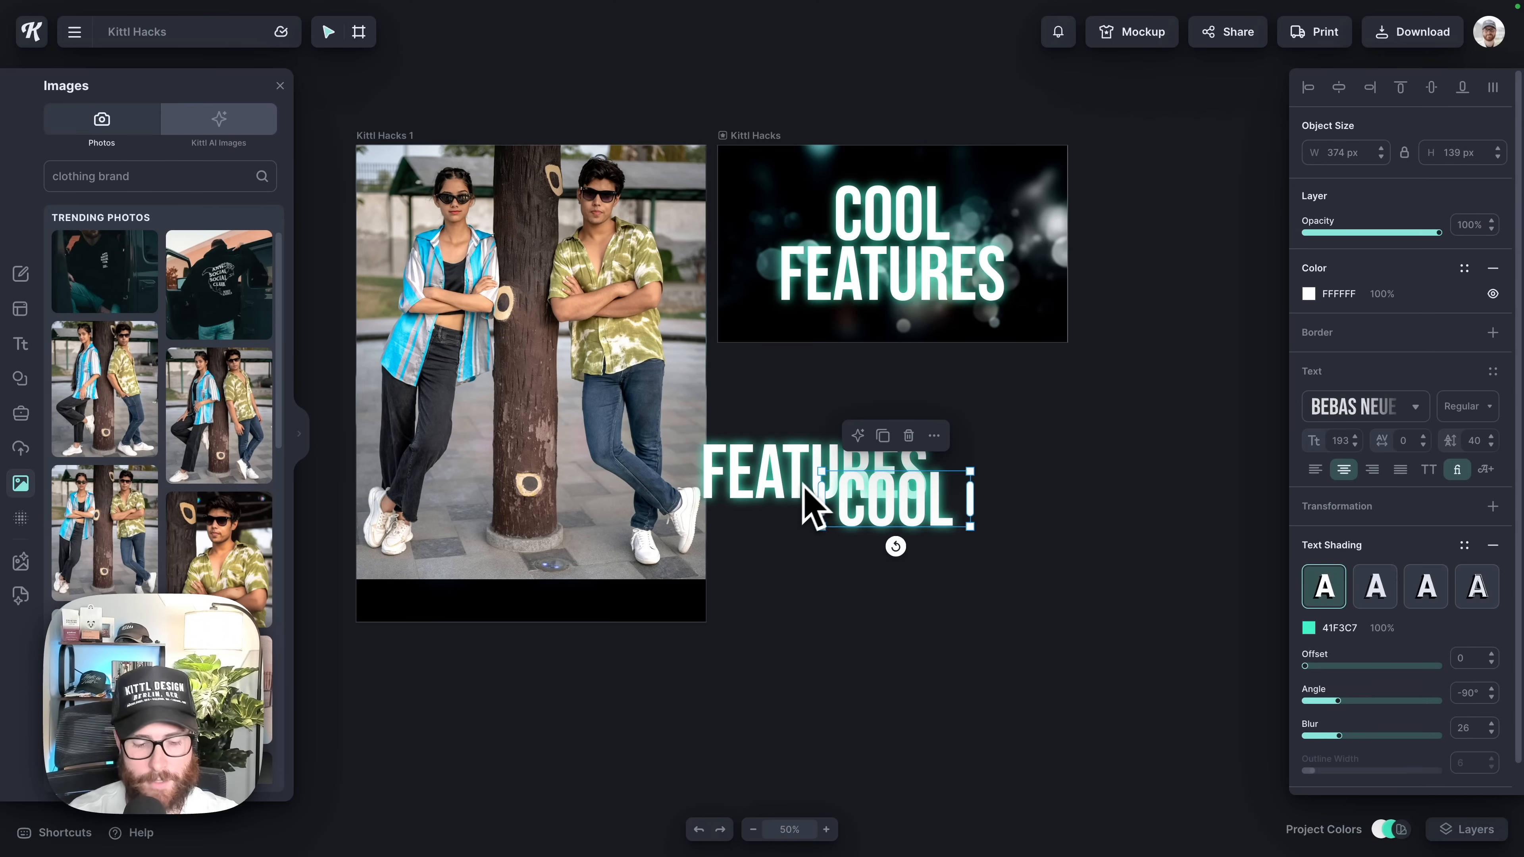
key(ctrl+z)
drag(809, 552, 792, 414)
drag(791, 415, 855, 429)
scroll(828, 601, left, 2)
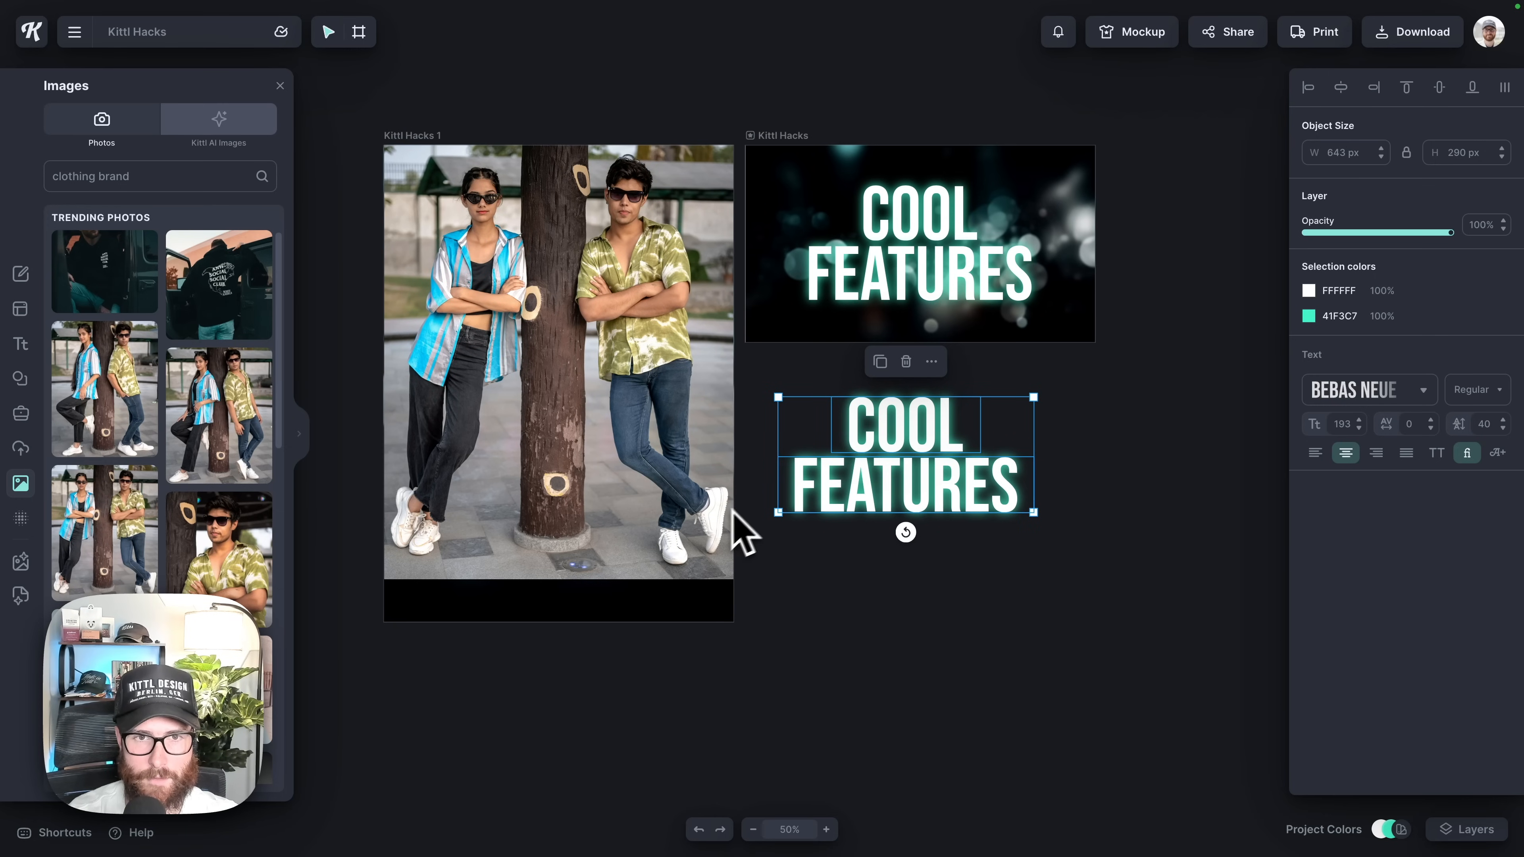
Try enlarging the tree trunk photo to about 965 by 1207 px to fill the tall artboard, and undo the resize.
click(720, 558)
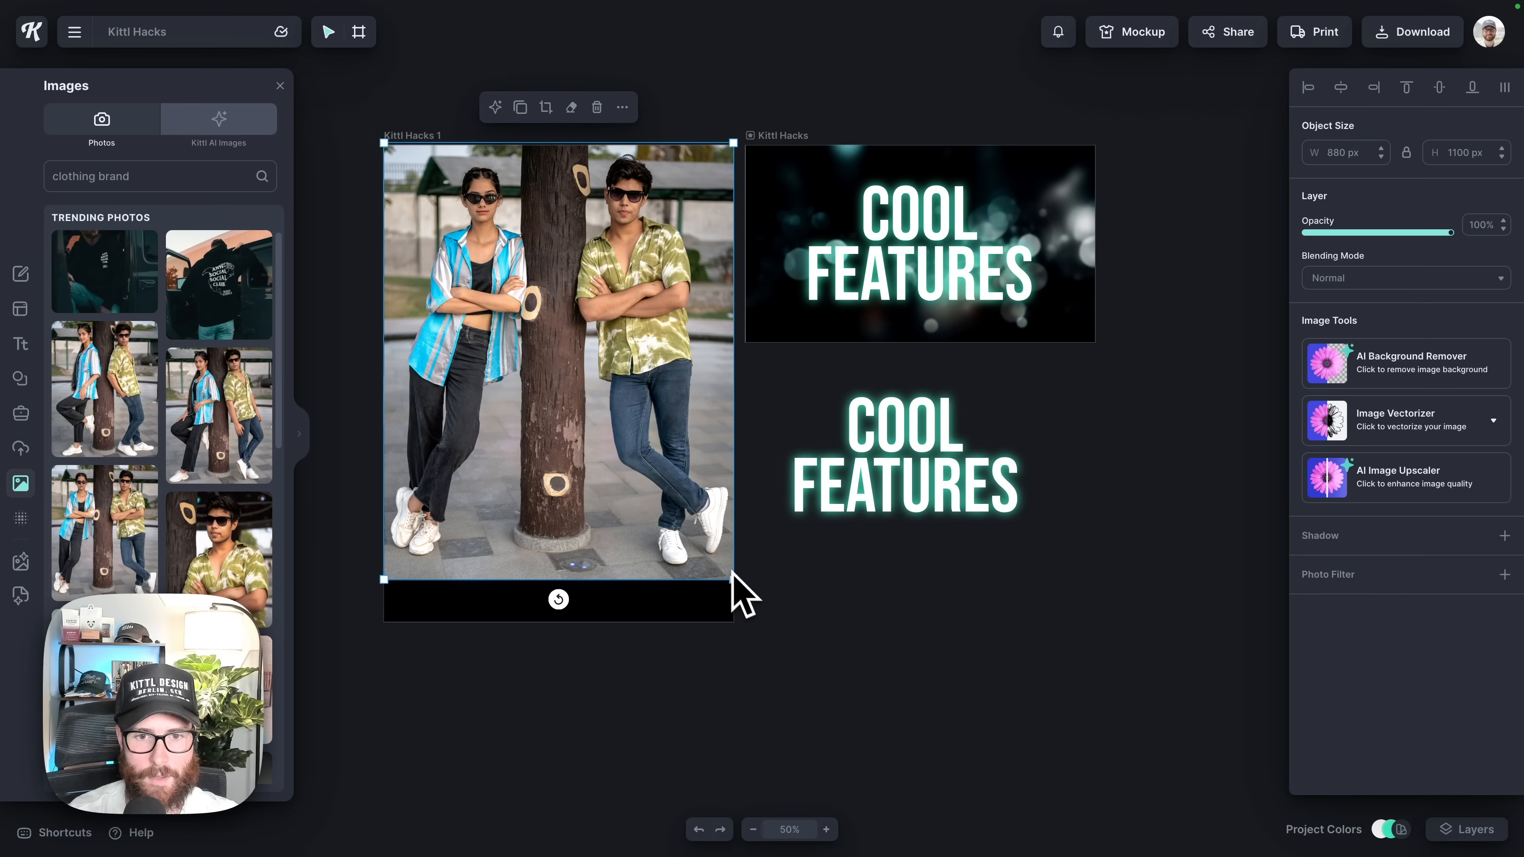
drag(737, 586, 760, 630)
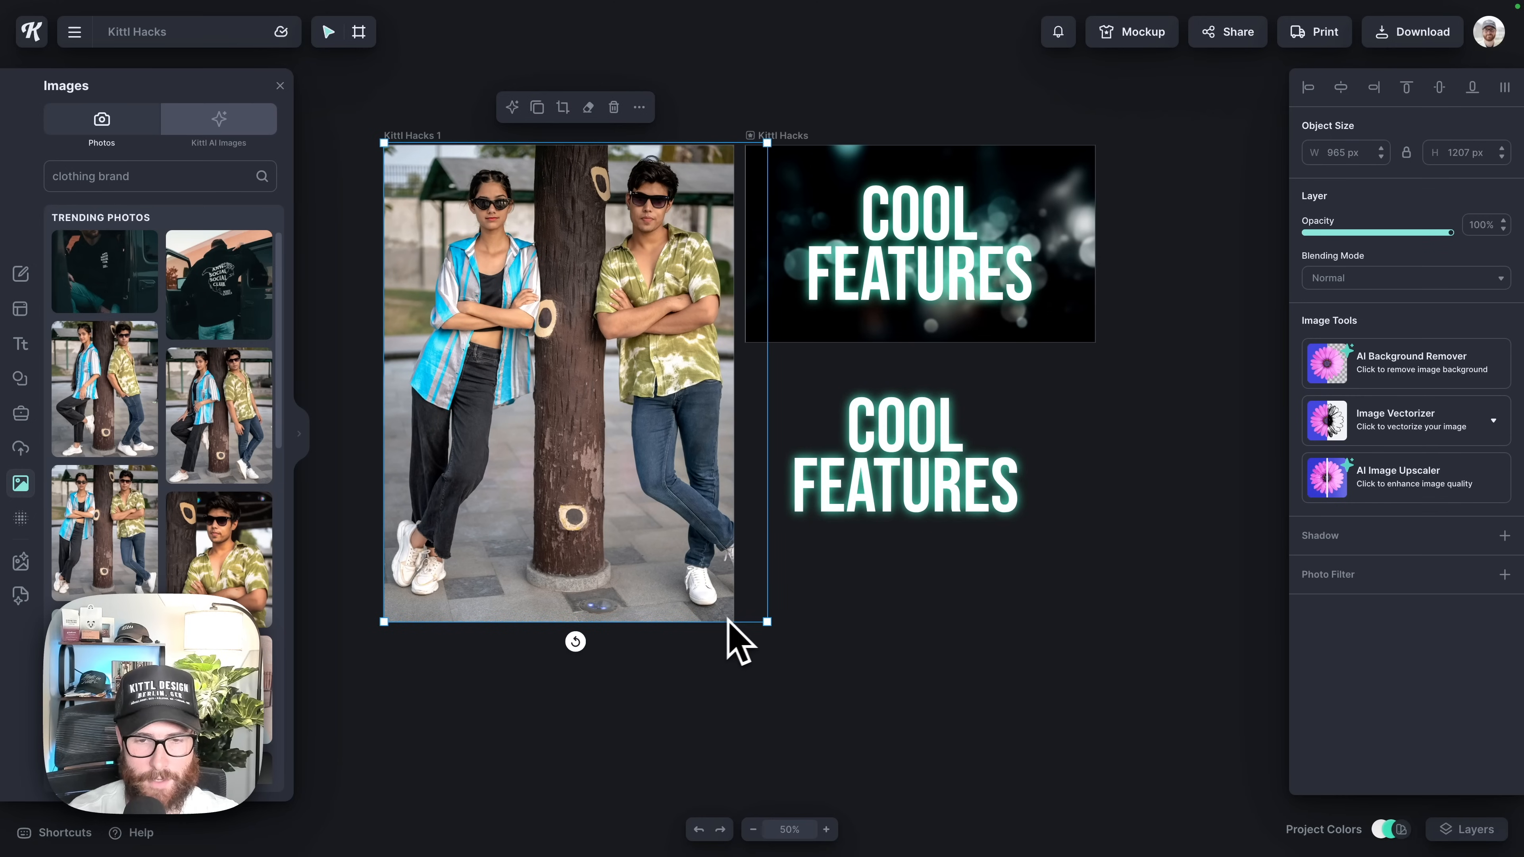
key(ctrl+z)
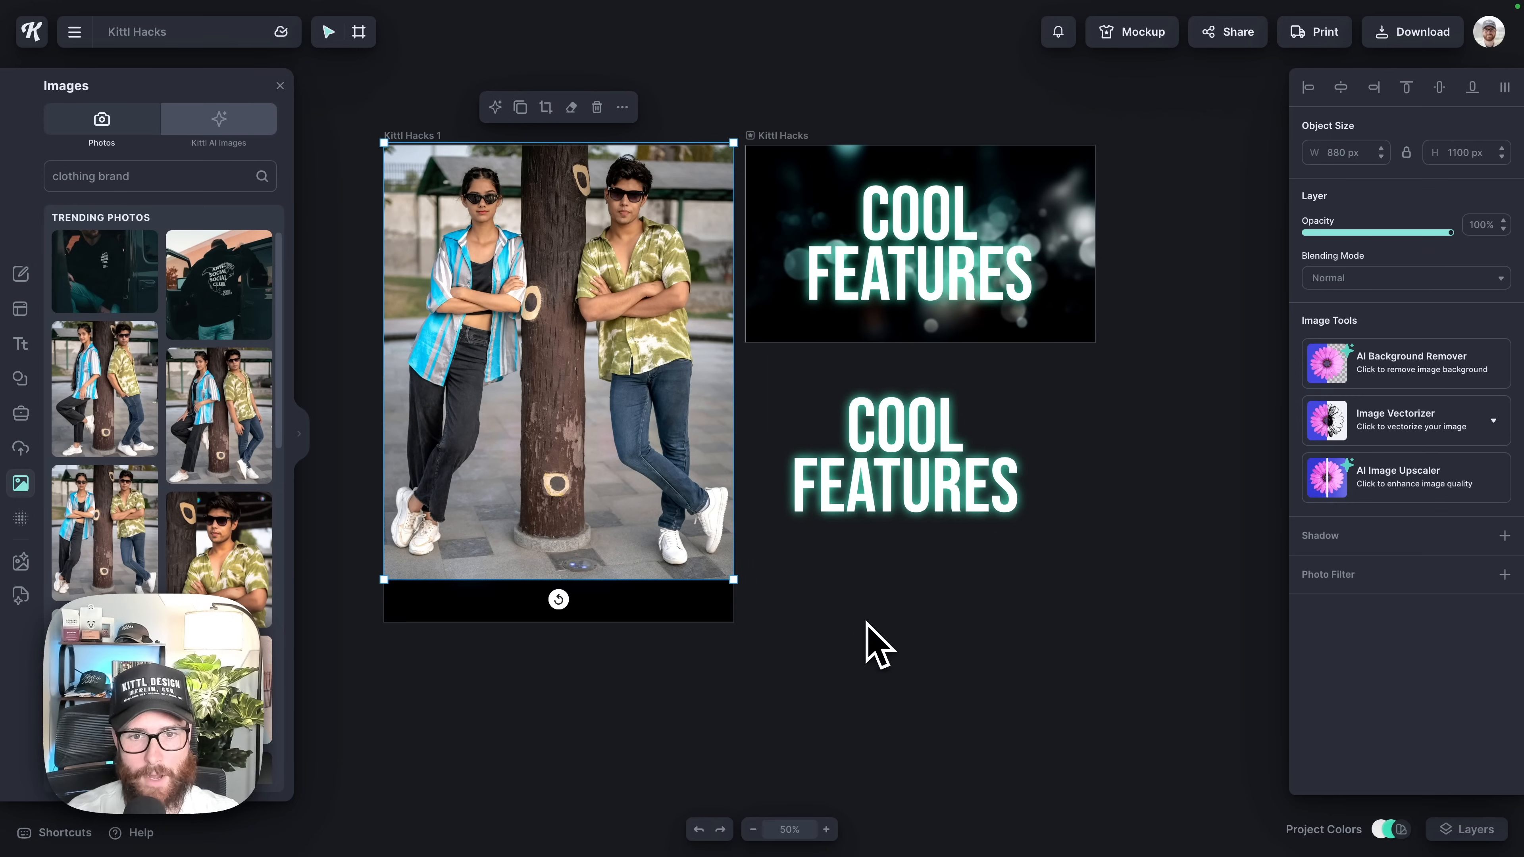
scroll(864, 618, up, 2)
scroll(865, 619, left, 3)
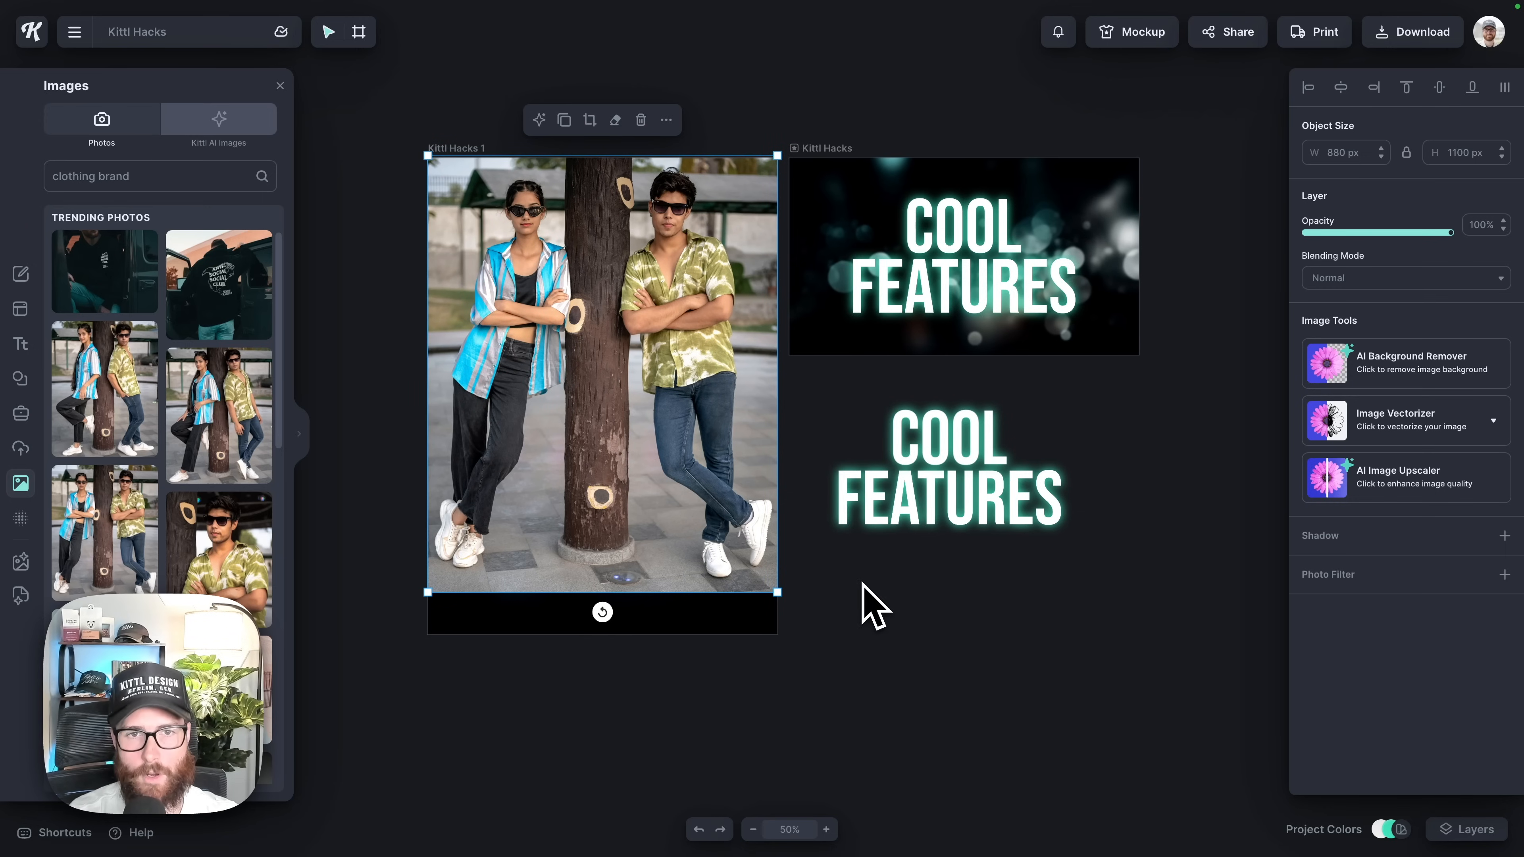
click(861, 584)
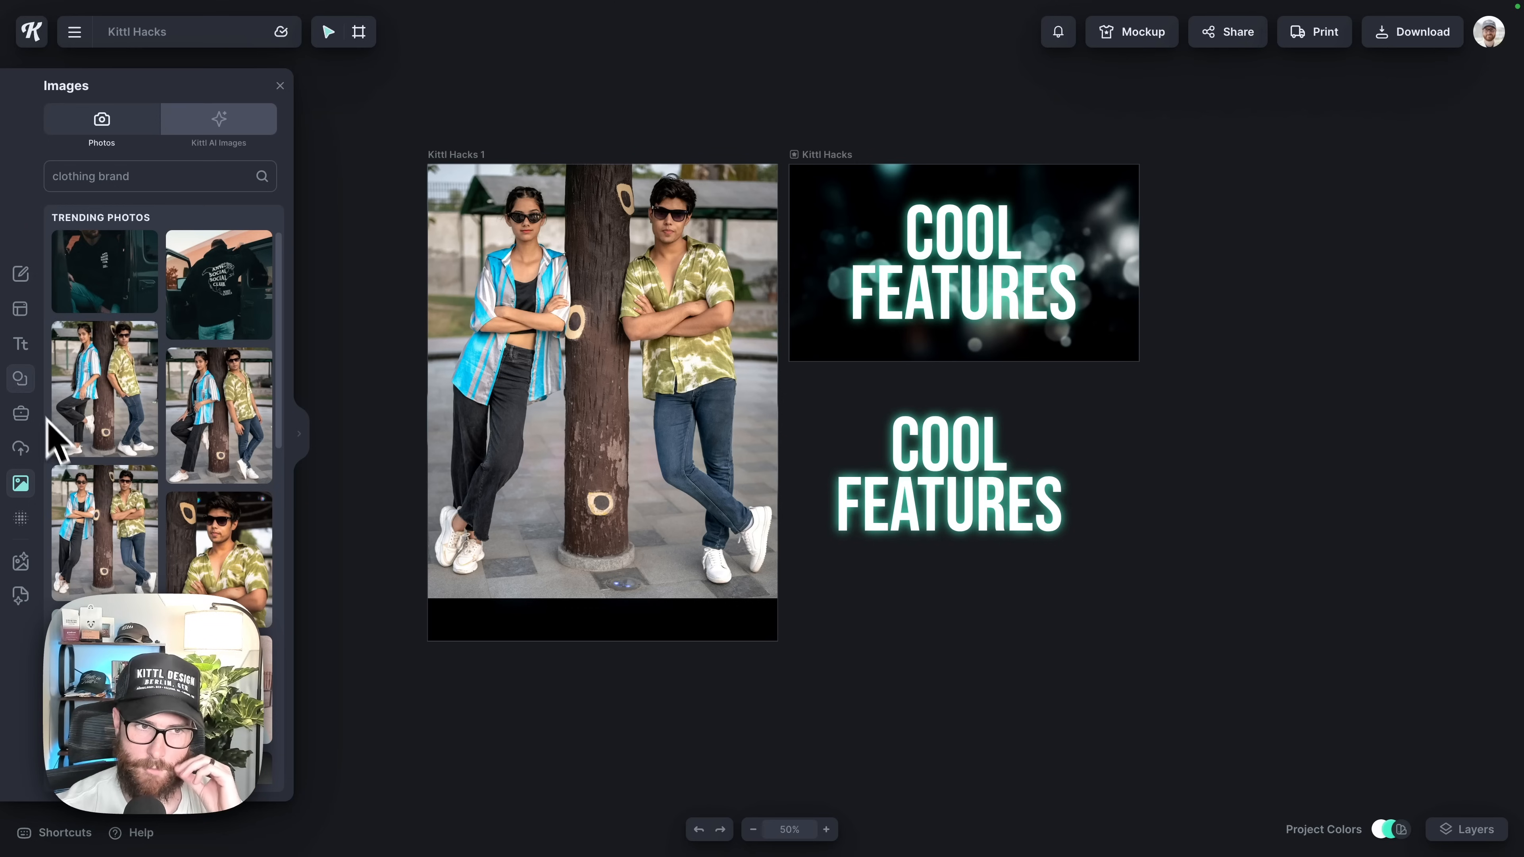
Add a basic square and flatten it into a bar about 146 px high along the tall artboard's bottom edge.
click(21, 377)
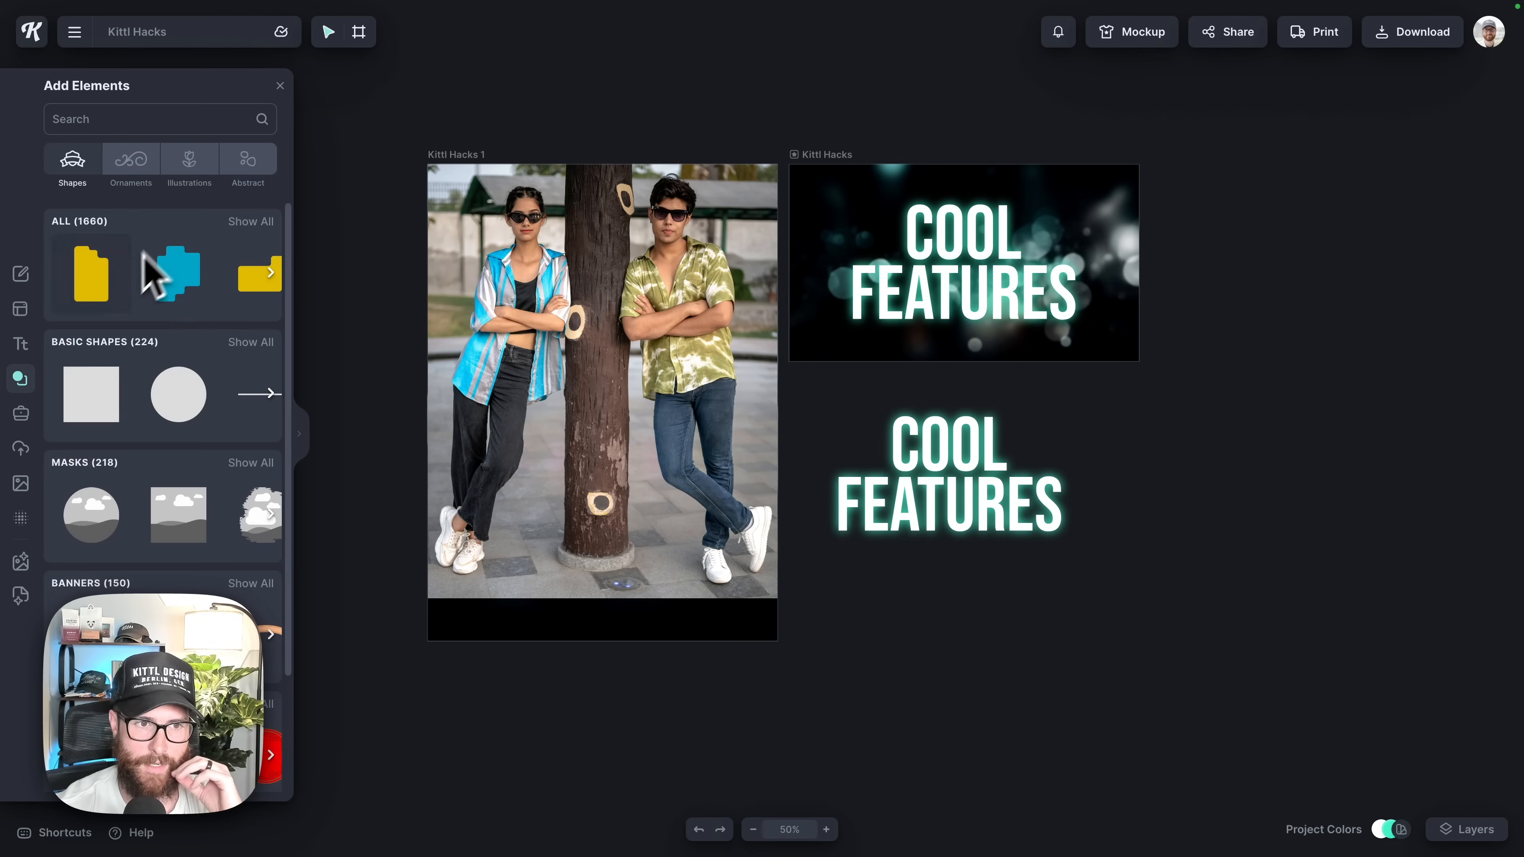
click(102, 420)
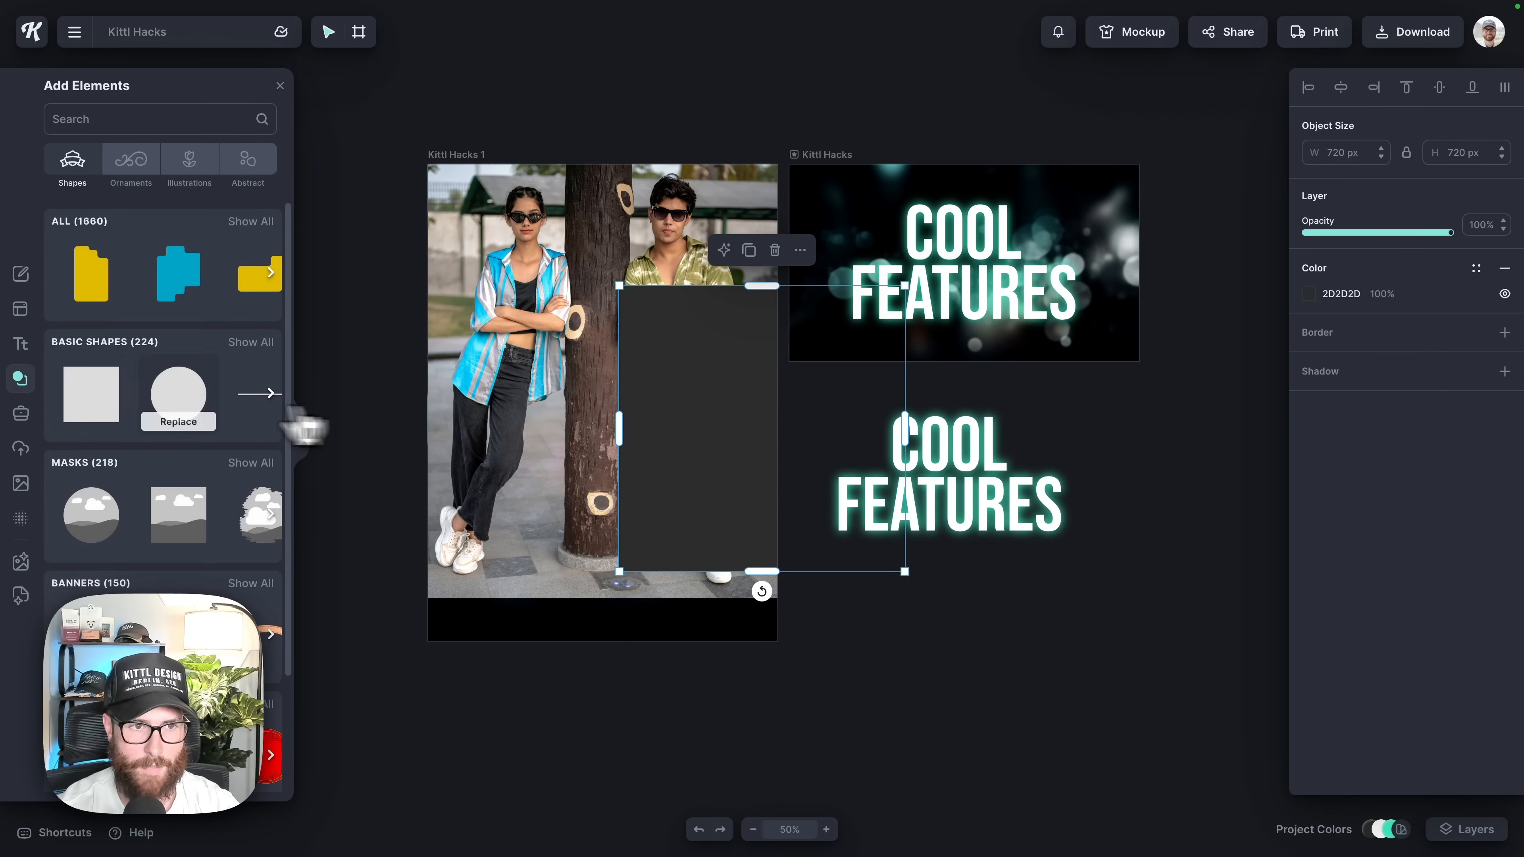
drag(697, 442, 506, 516)
drag(548, 368, 539, 590)
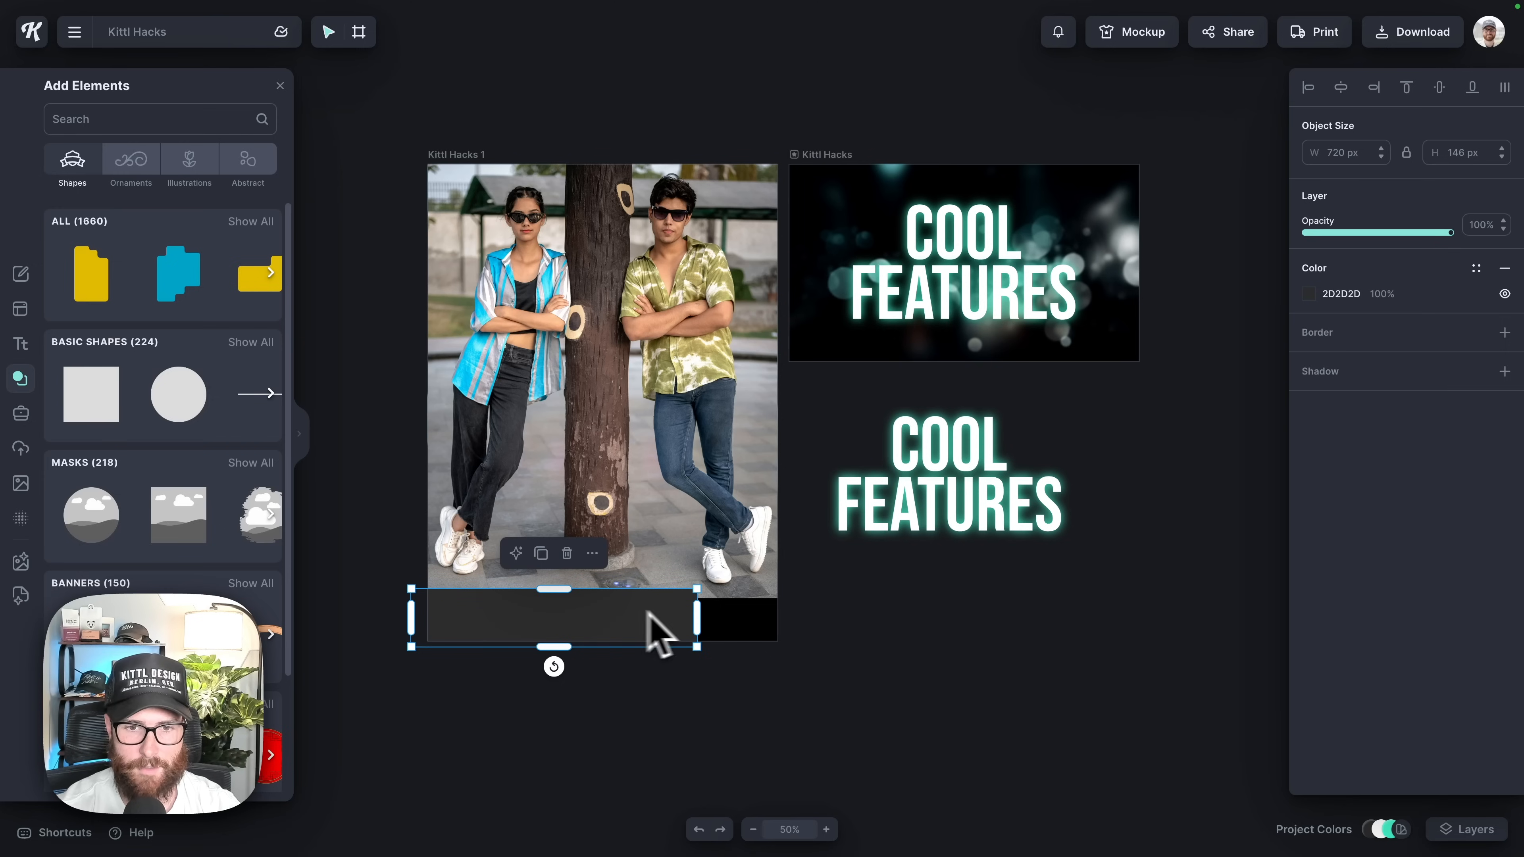
Widen the bar to about 942 px across the artboard and fill it with 6D602D sampled from the man's shirt.
drag(699, 621, 786, 618)
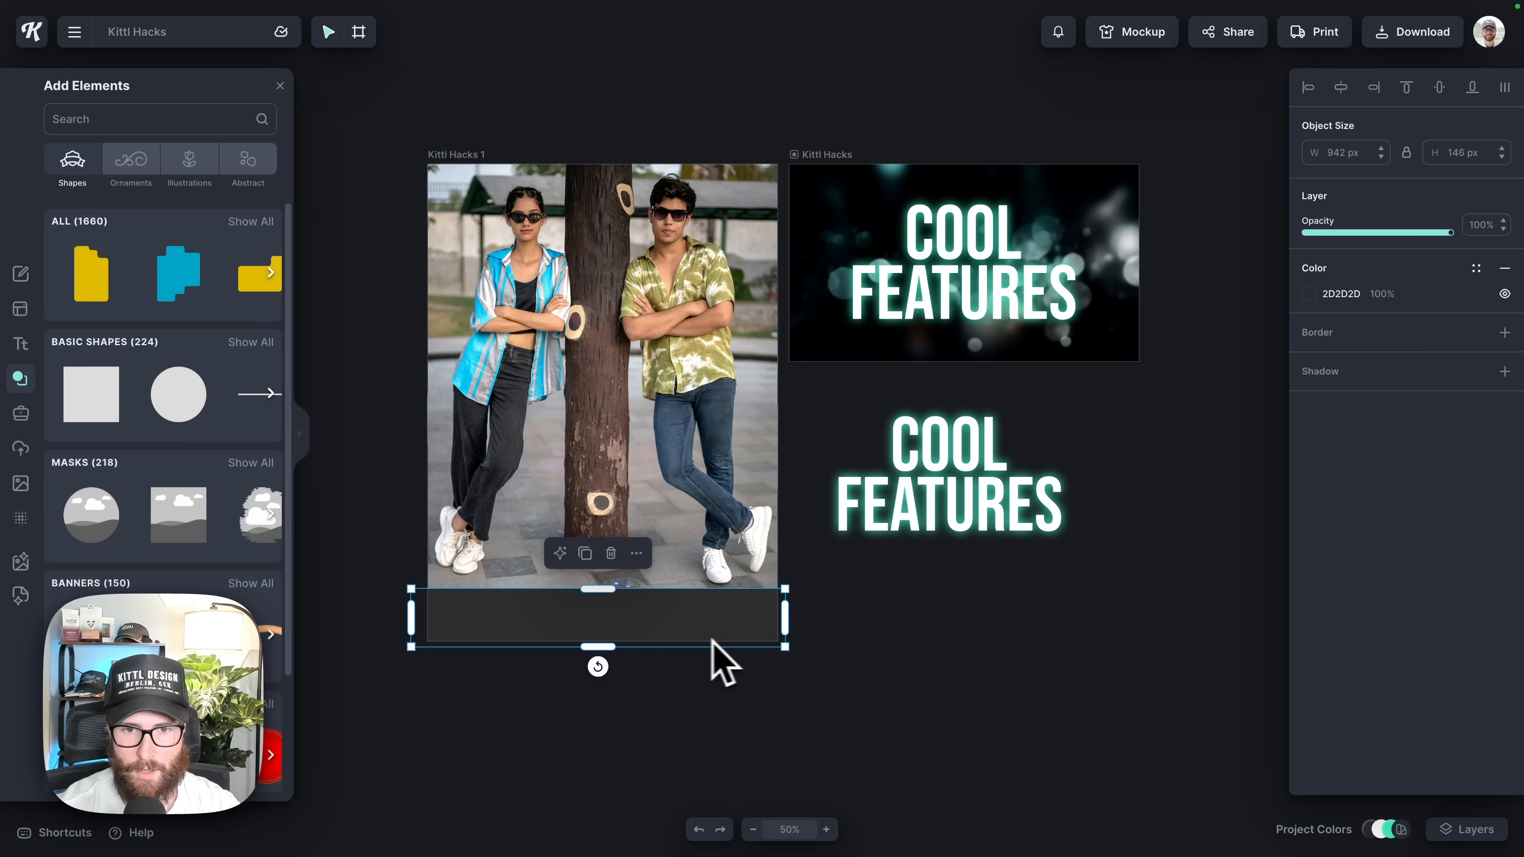
click(1309, 297)
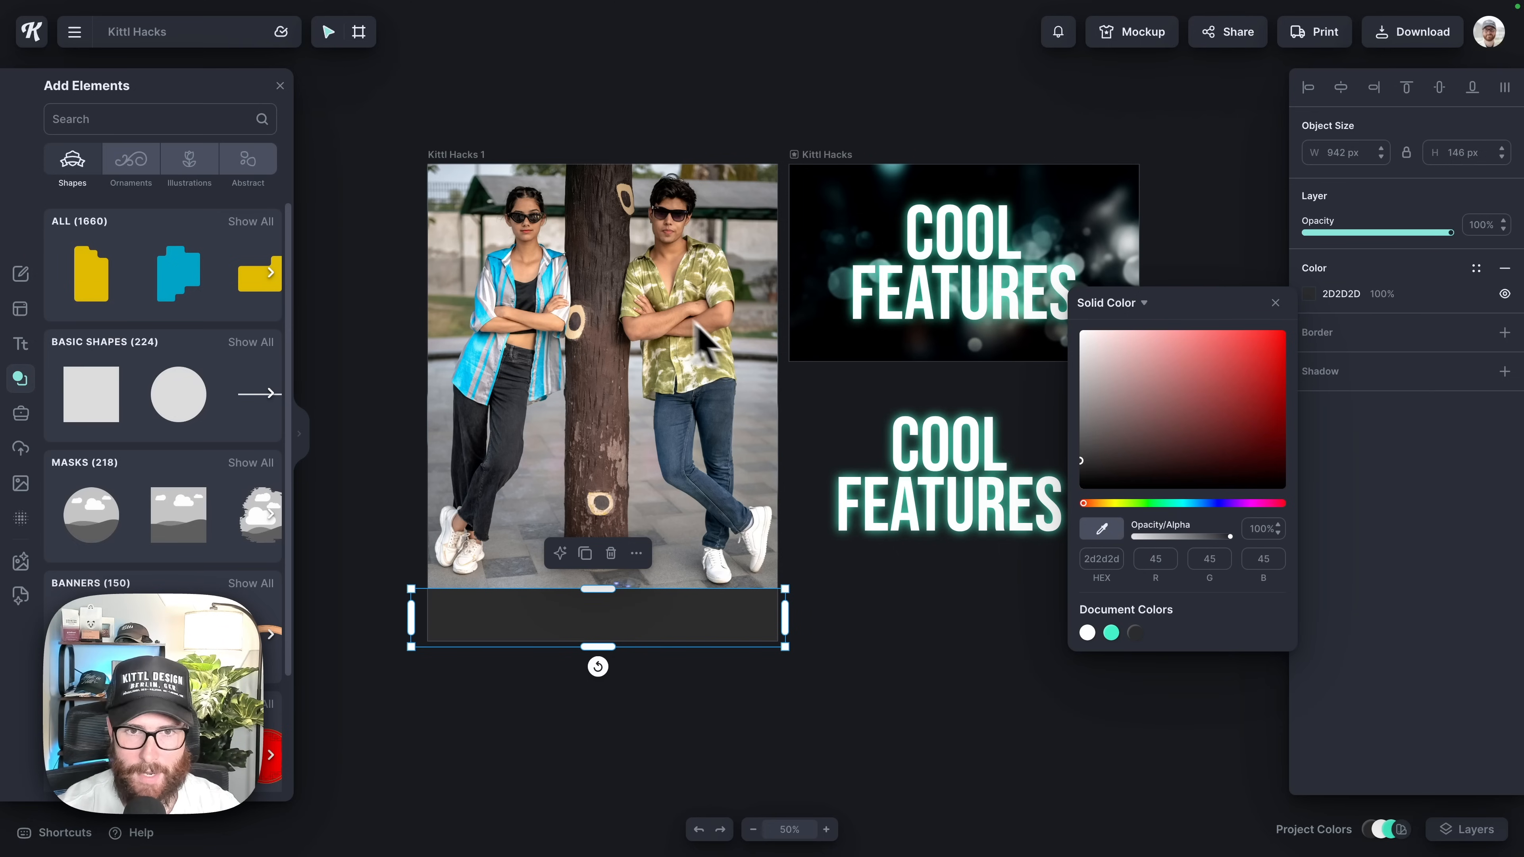
click(654, 305)
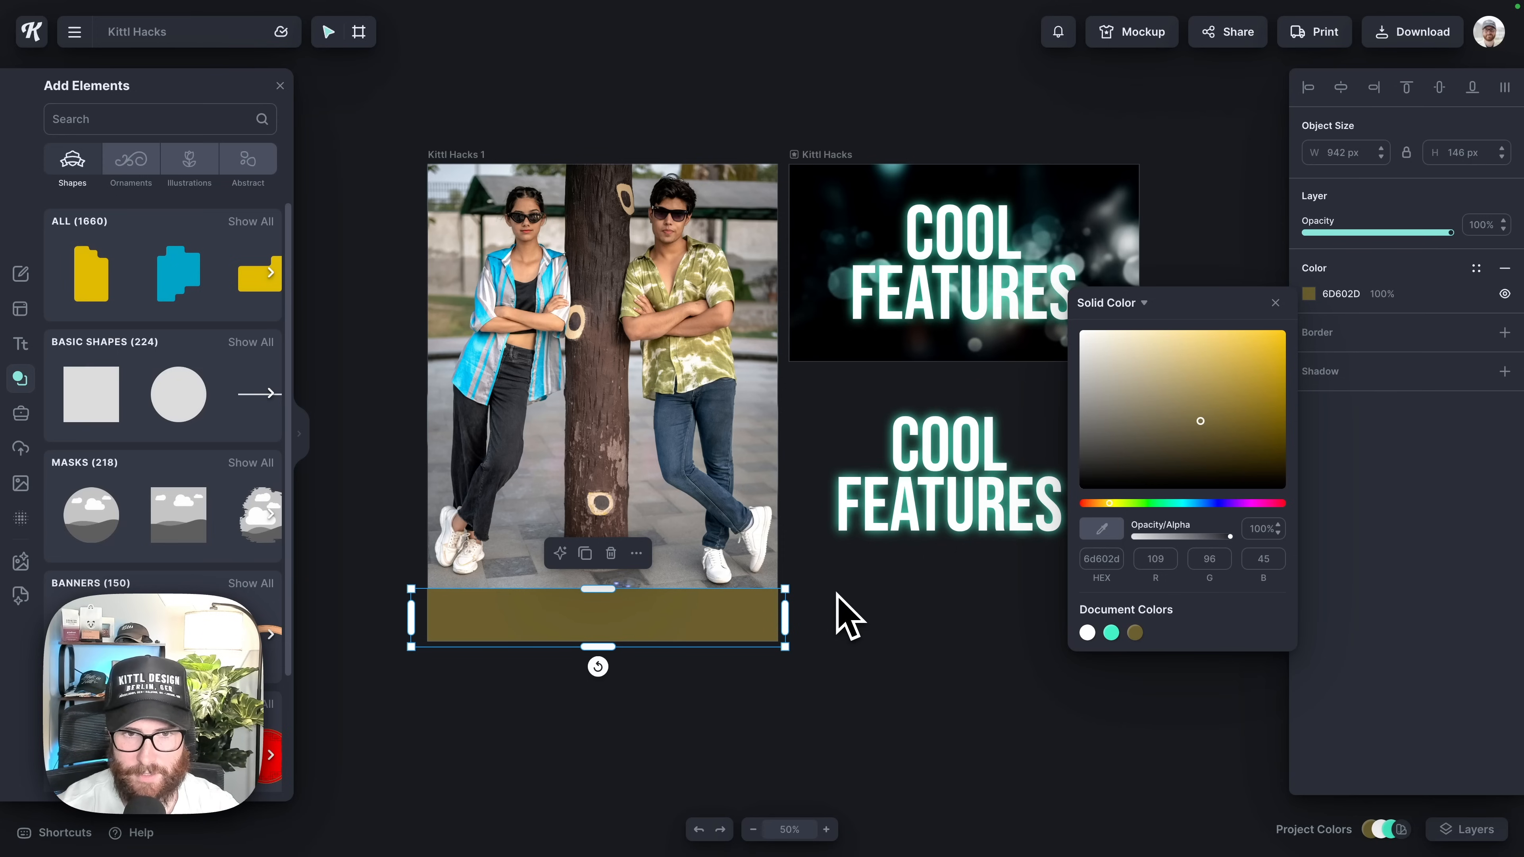
Reduce the height of the olive bar at the bottom of the photo artboard by lowering its upper edge.
click(811, 655)
click(705, 624)
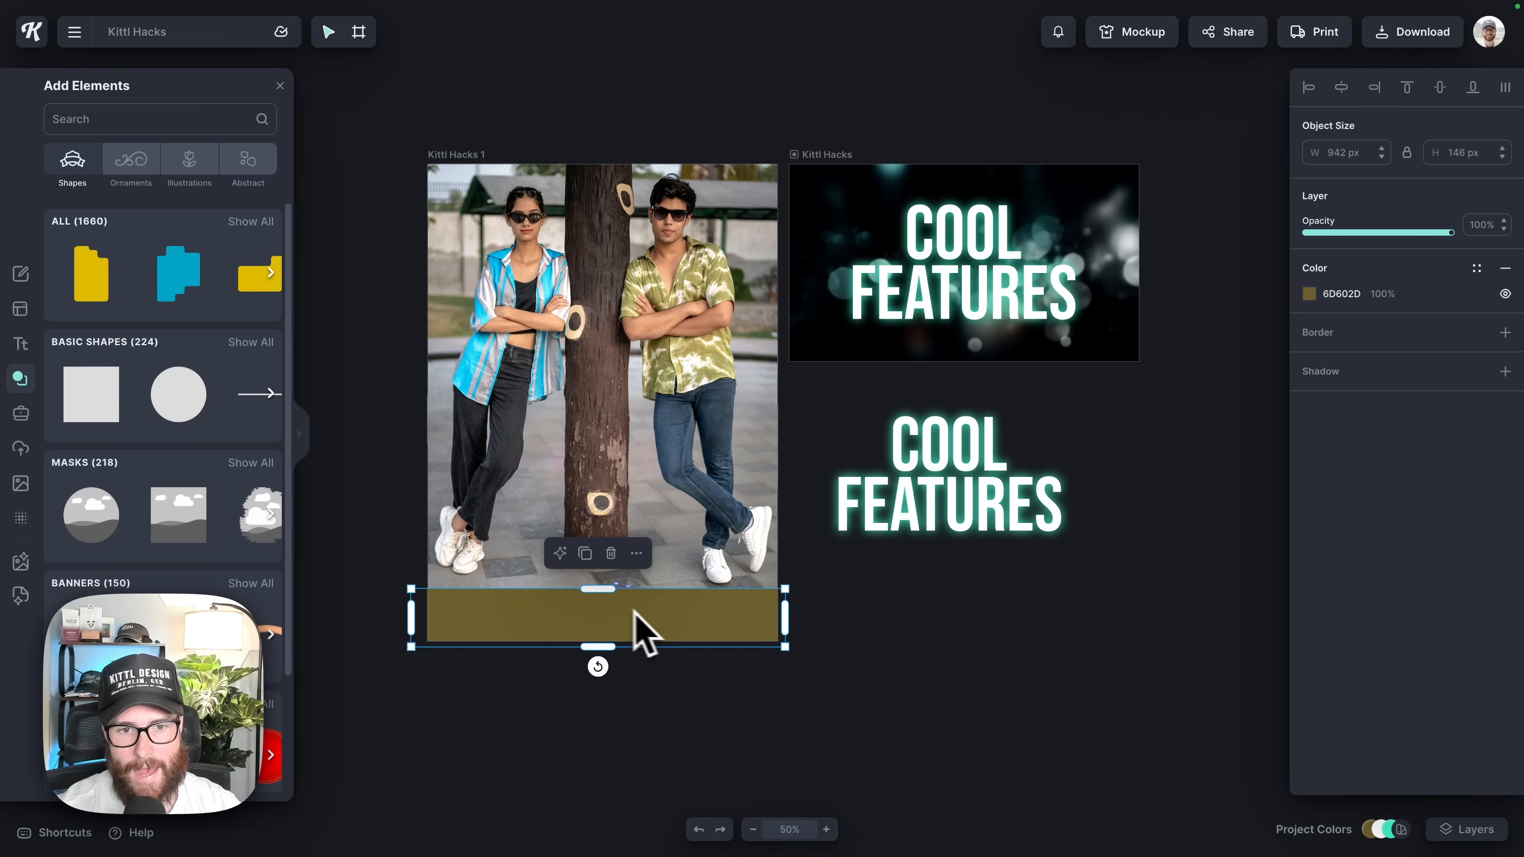
click(600, 585)
click(614, 628)
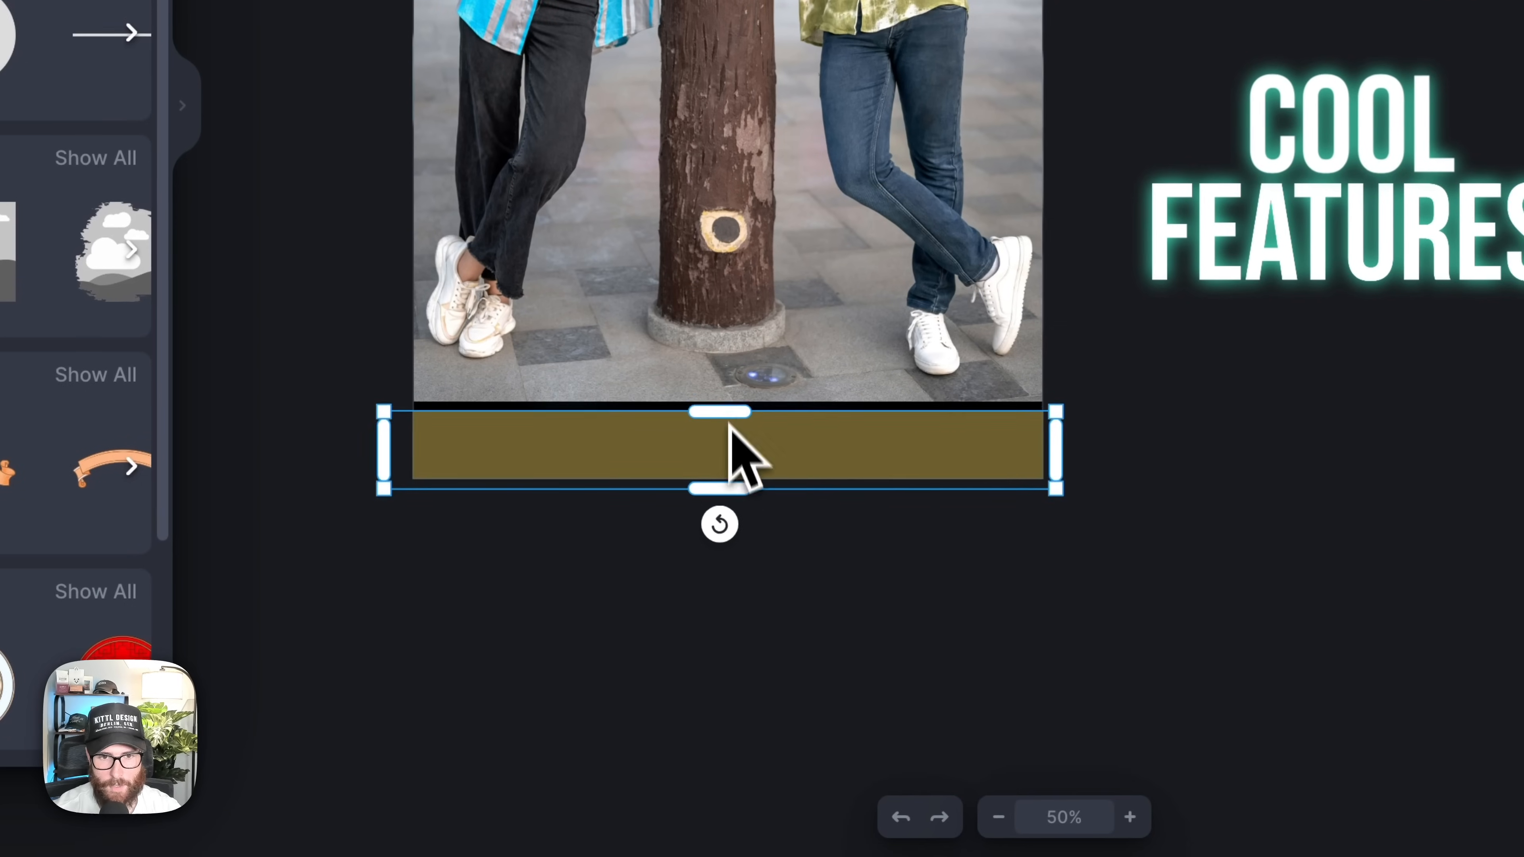
drag(729, 423, 730, 407)
click(825, 557)
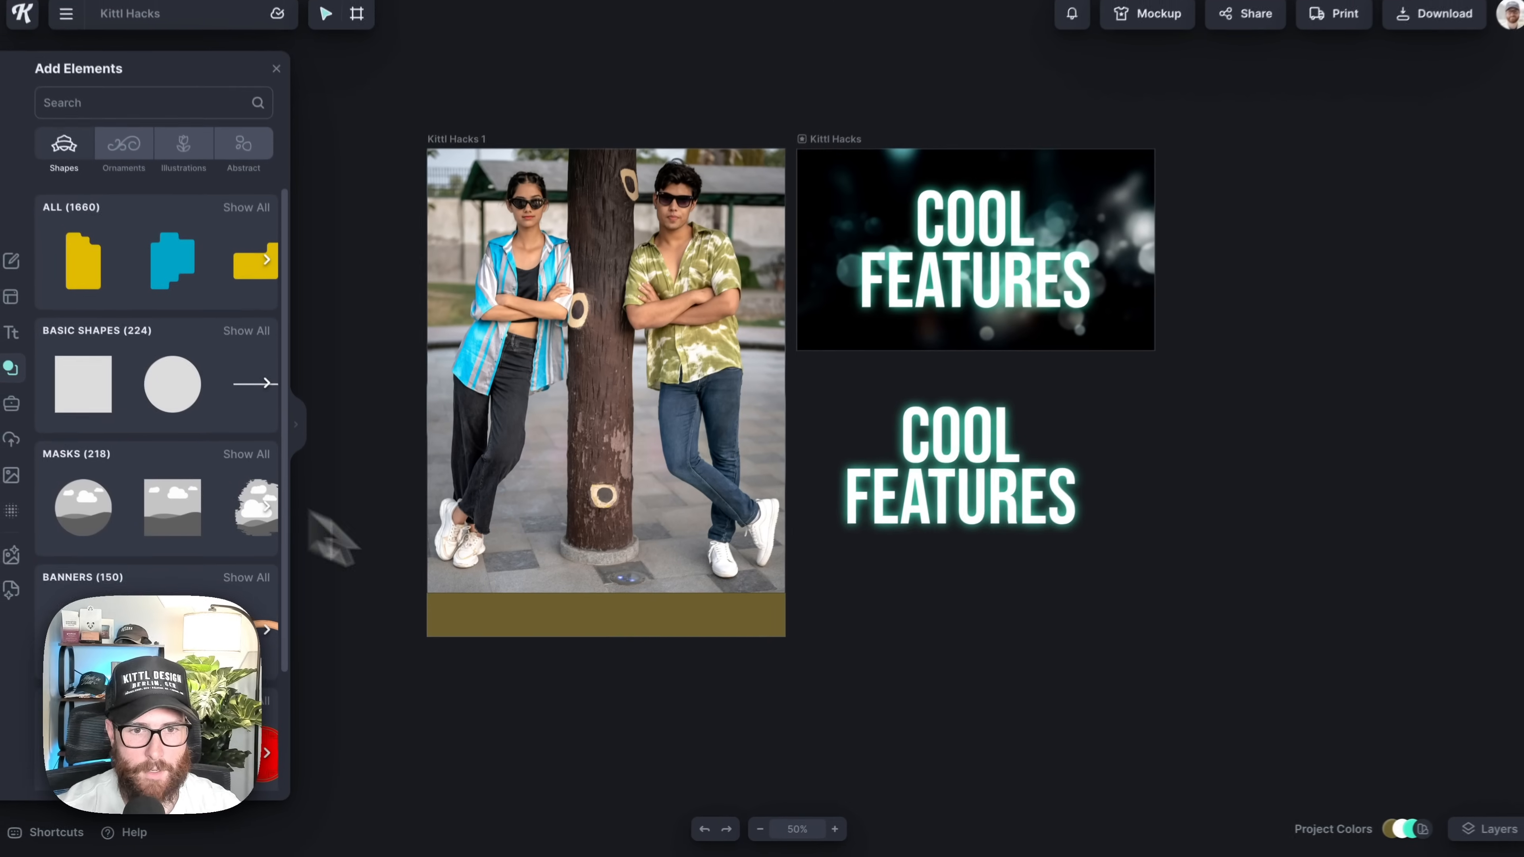
Add a basic square shape, place it over the photo on the Kittl Hacks 1 artboard and colour it olive 6D602D.
click(102, 402)
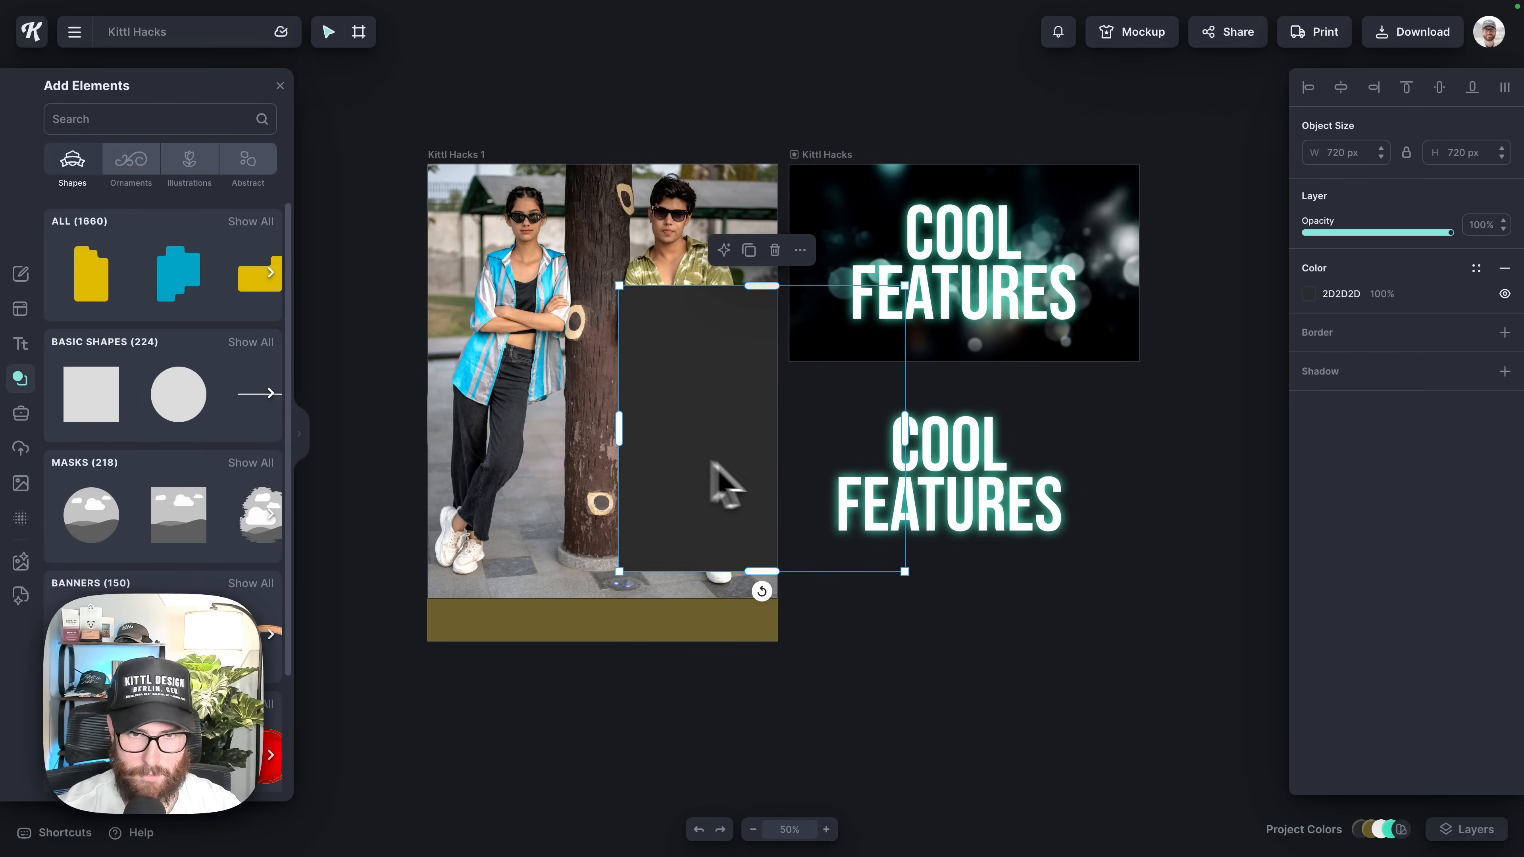
drag(714, 464, 577, 467)
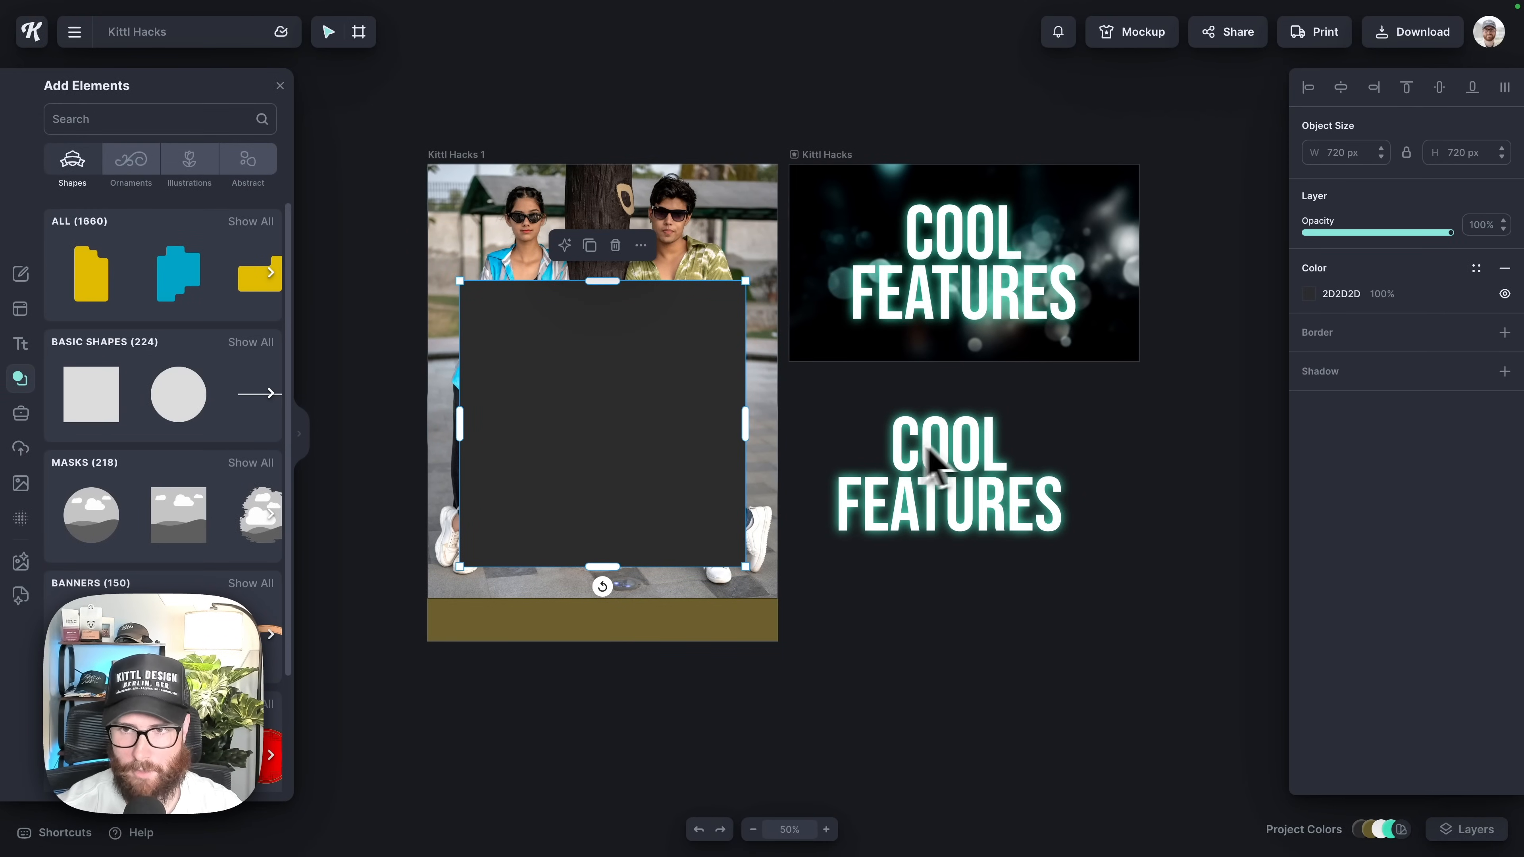
click(1309, 294)
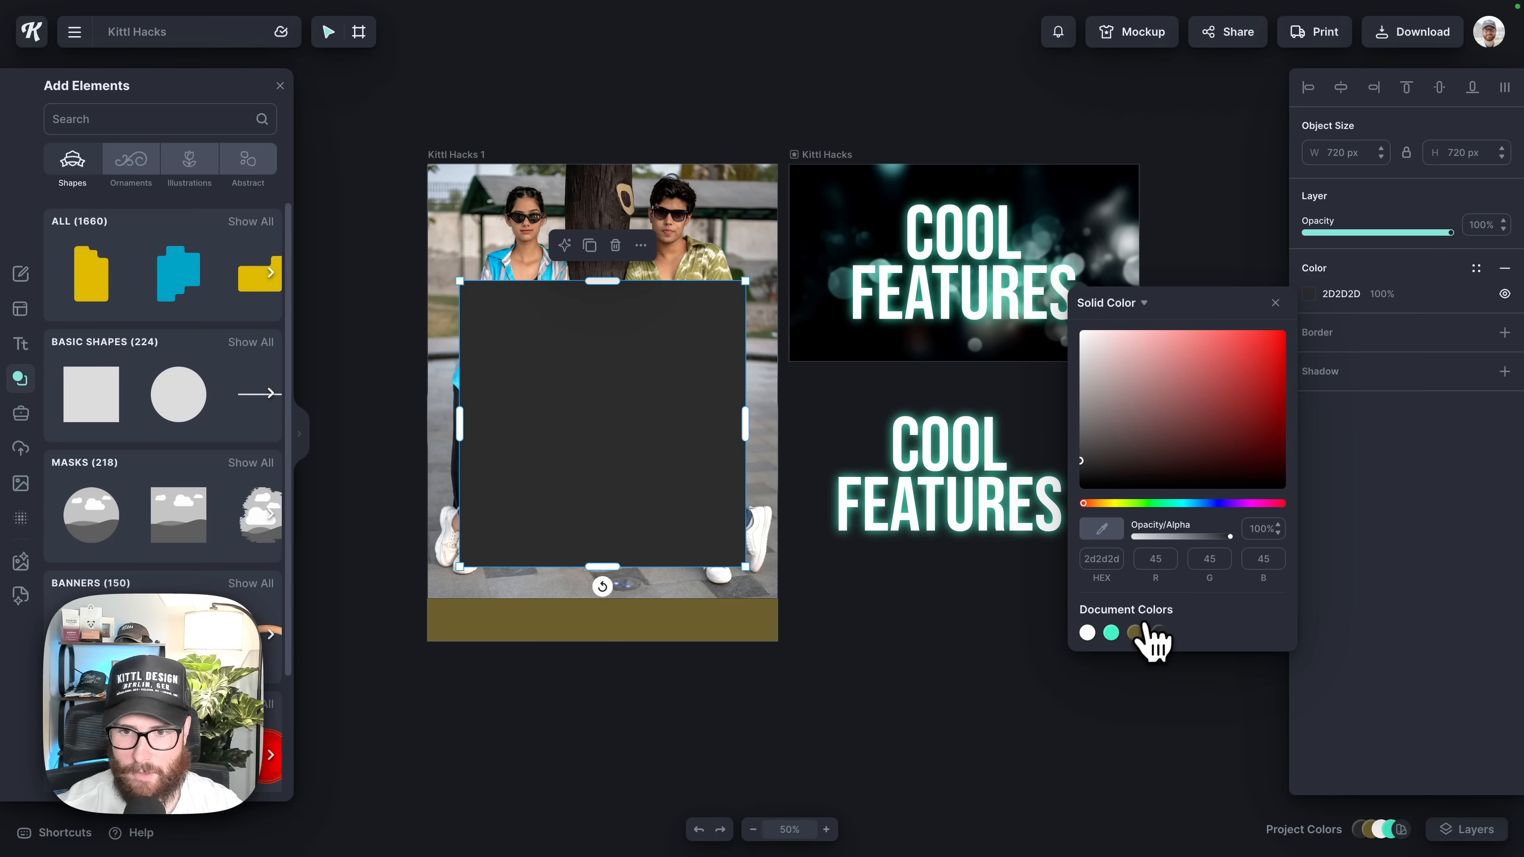
click(1134, 633)
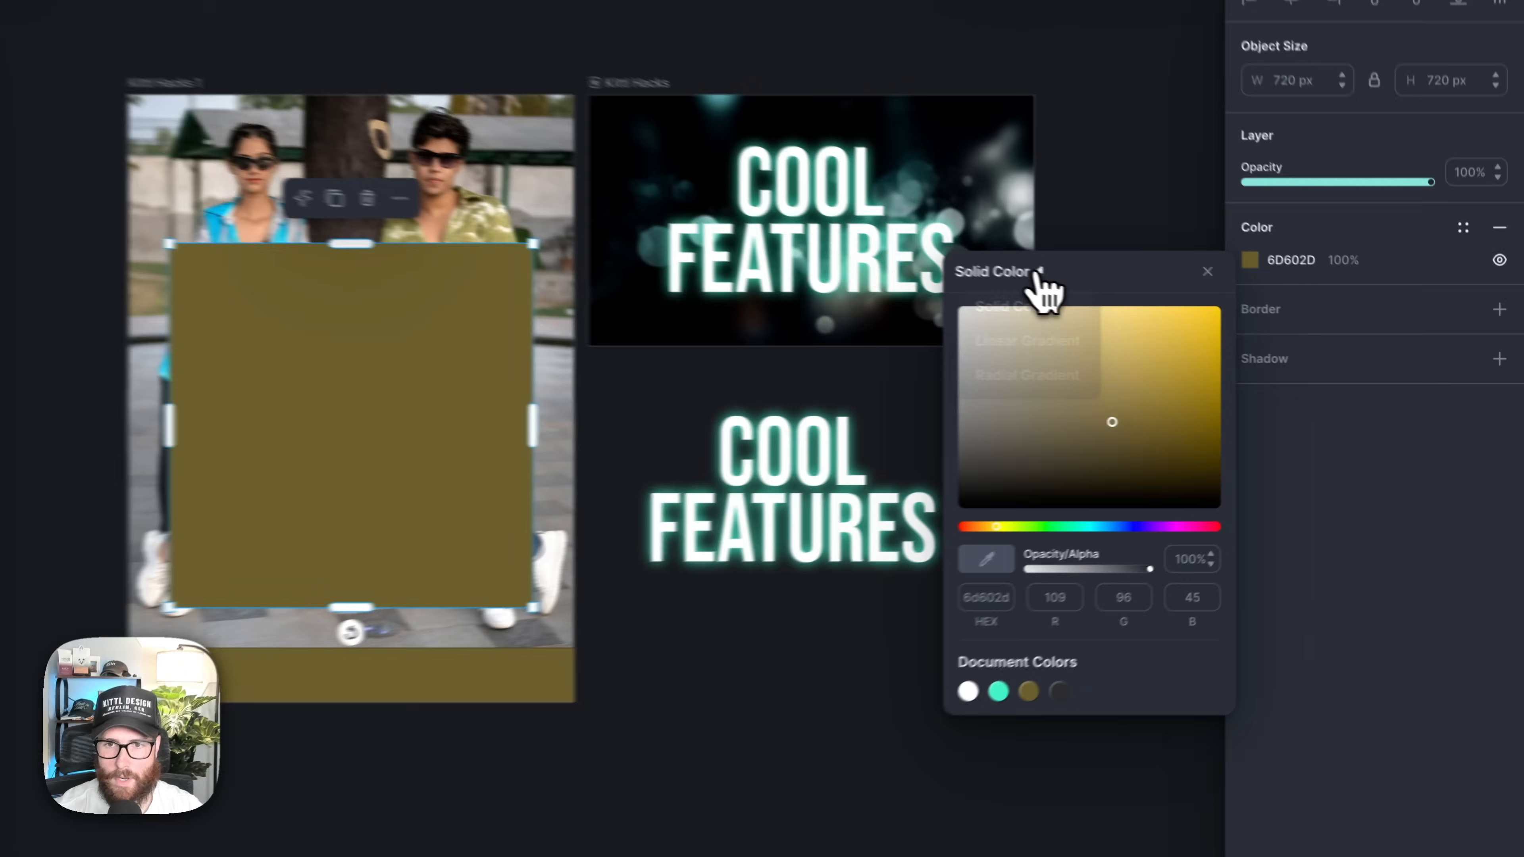
Change the square's fill to a linear gradient and make its black stop transparent.
click(1139, 303)
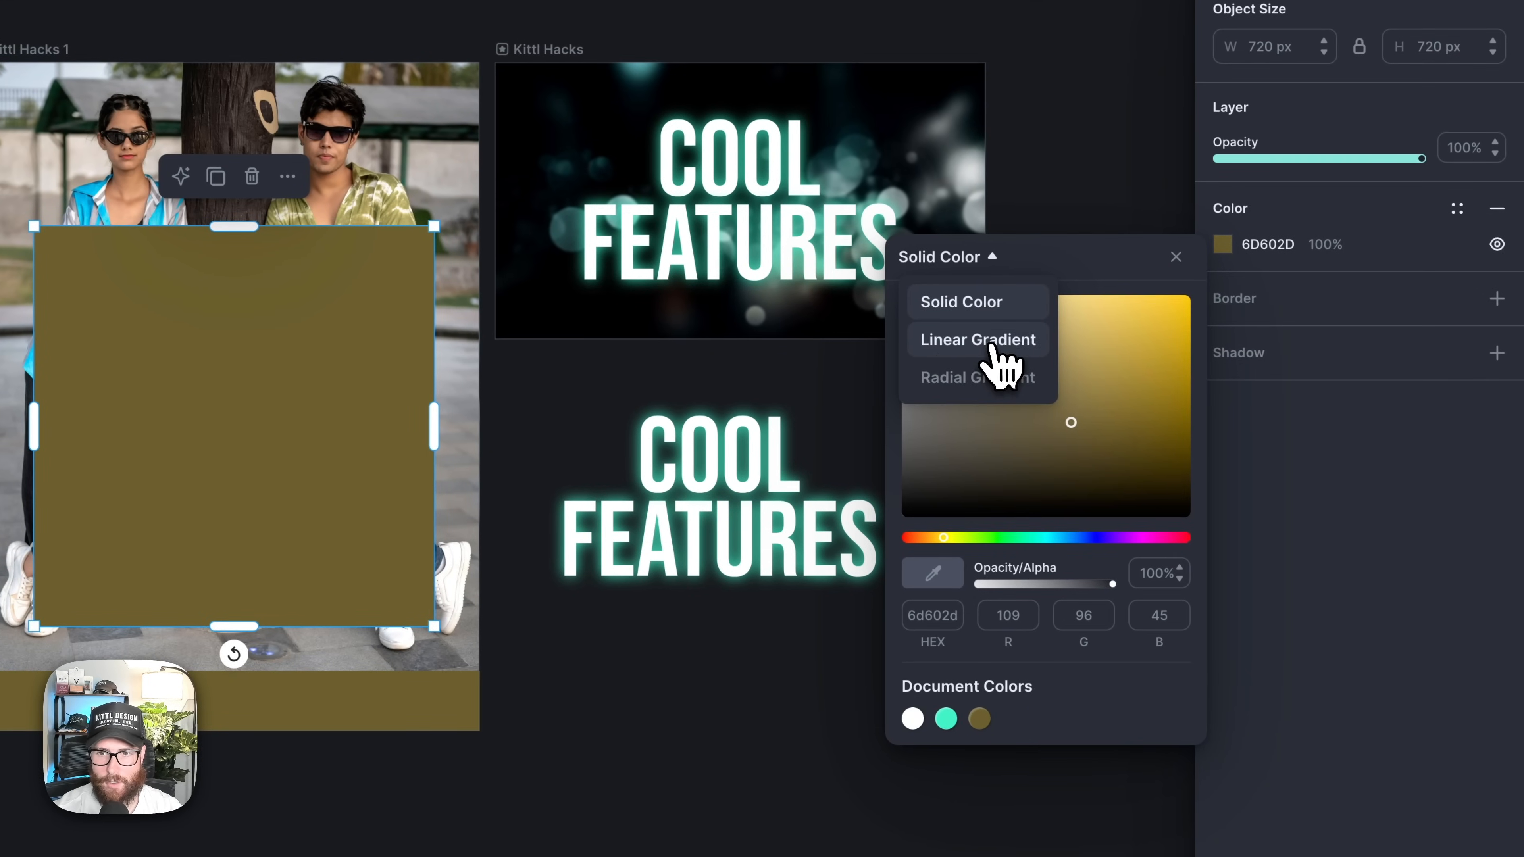
click(989, 340)
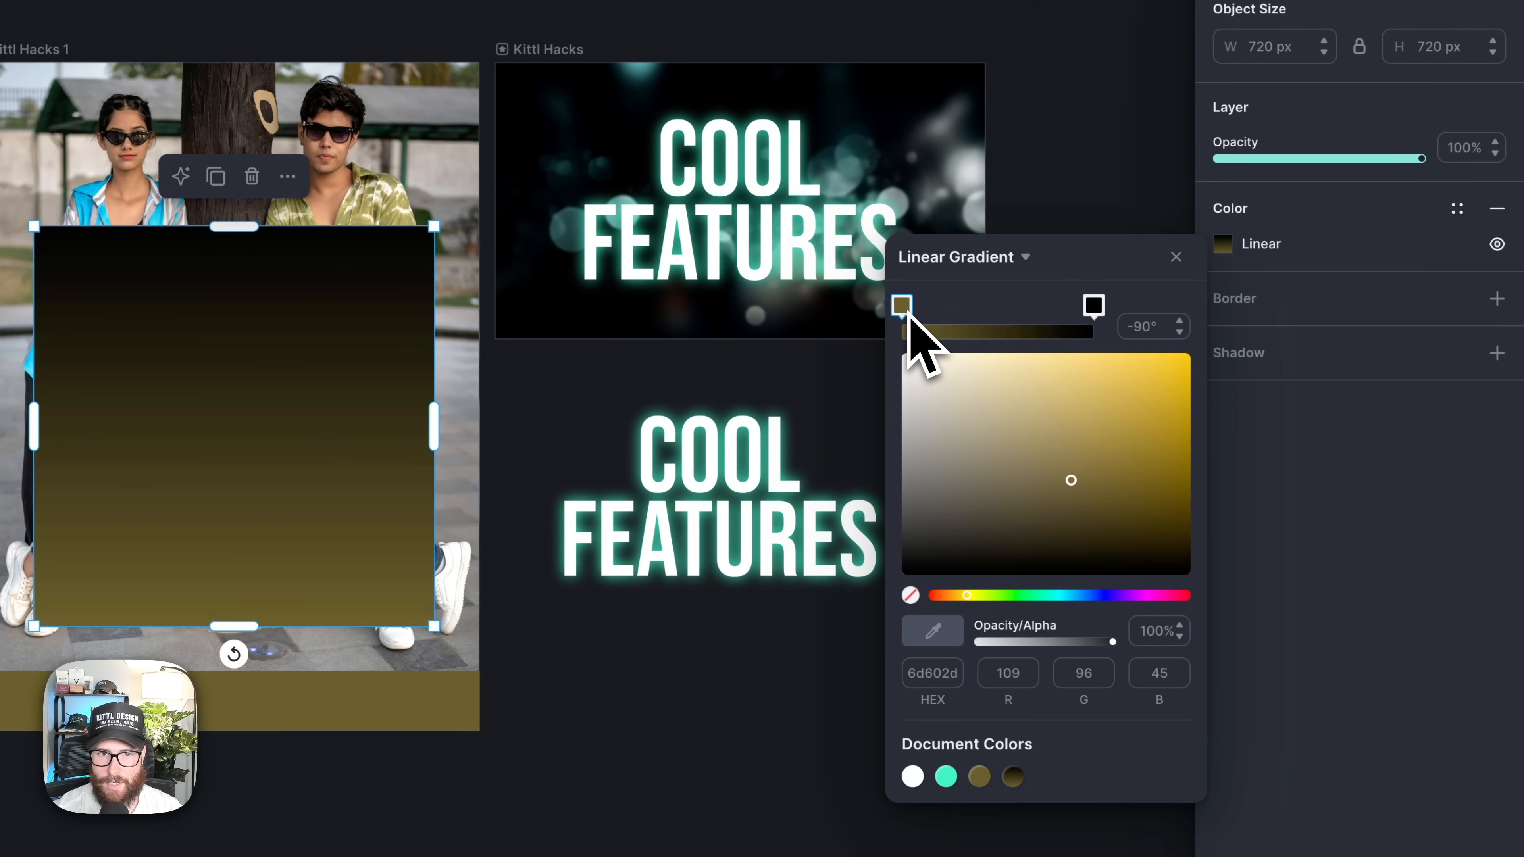
click(1094, 312)
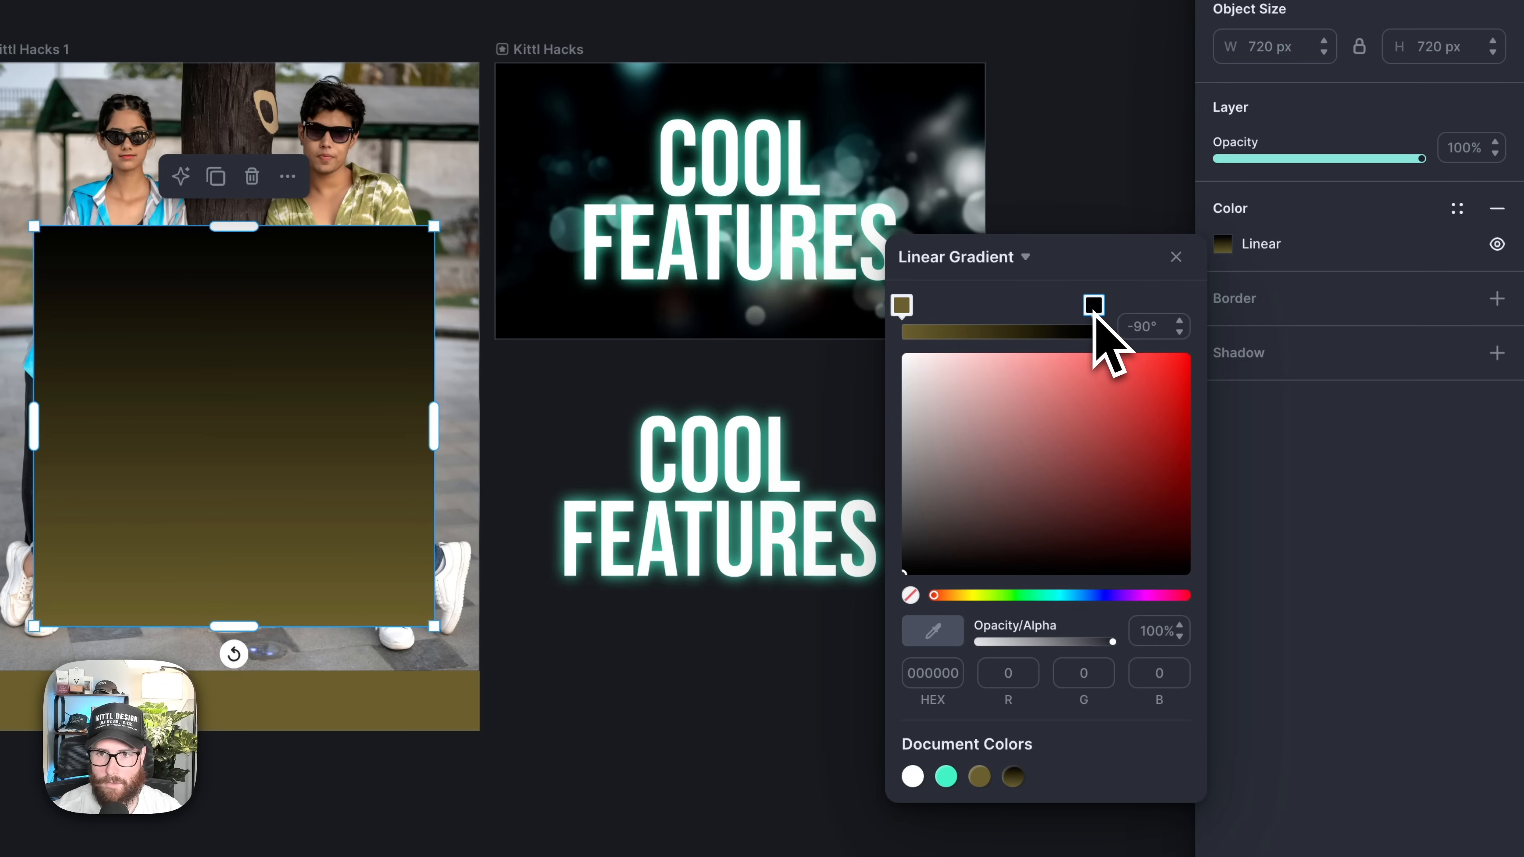
click(910, 595)
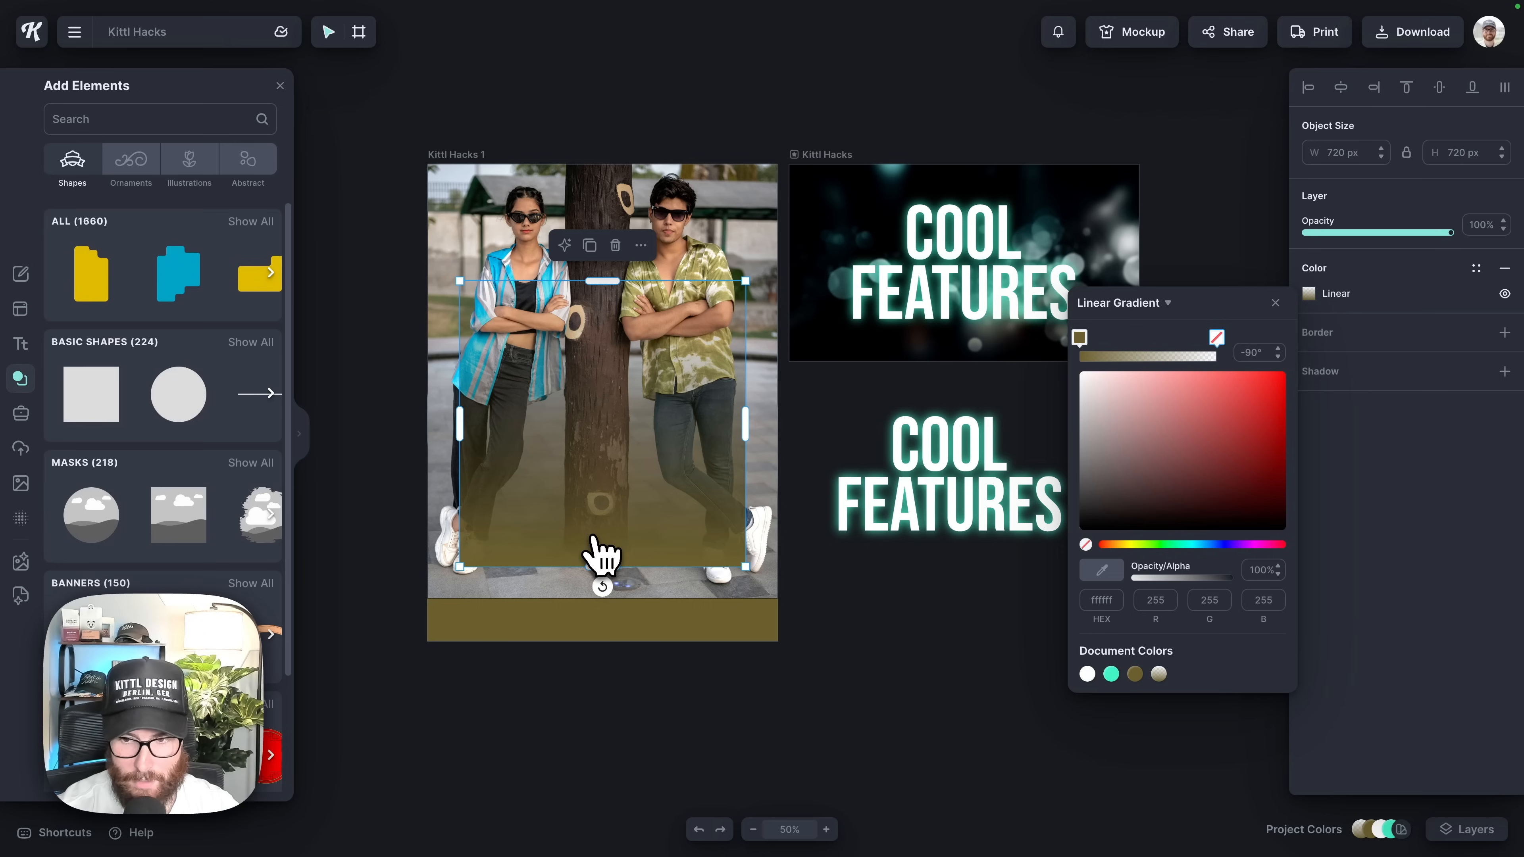
Resize the gradient rectangle to about 926 by 440 px, spanning the artboard's width and meeting the olive bar.
drag(745, 429, 785, 440)
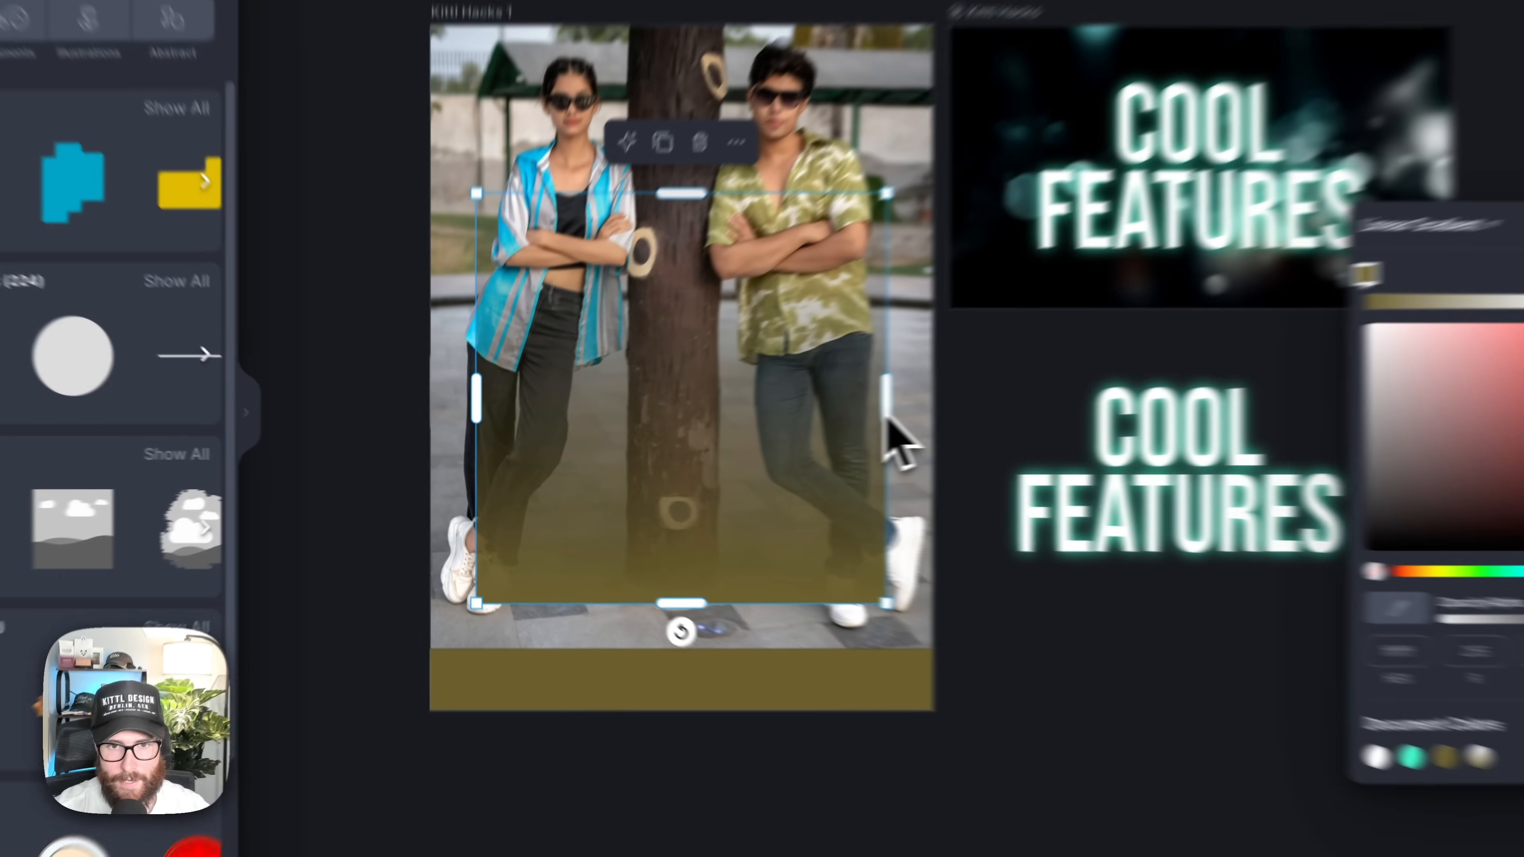
drag(1075, 399, 1075, 400)
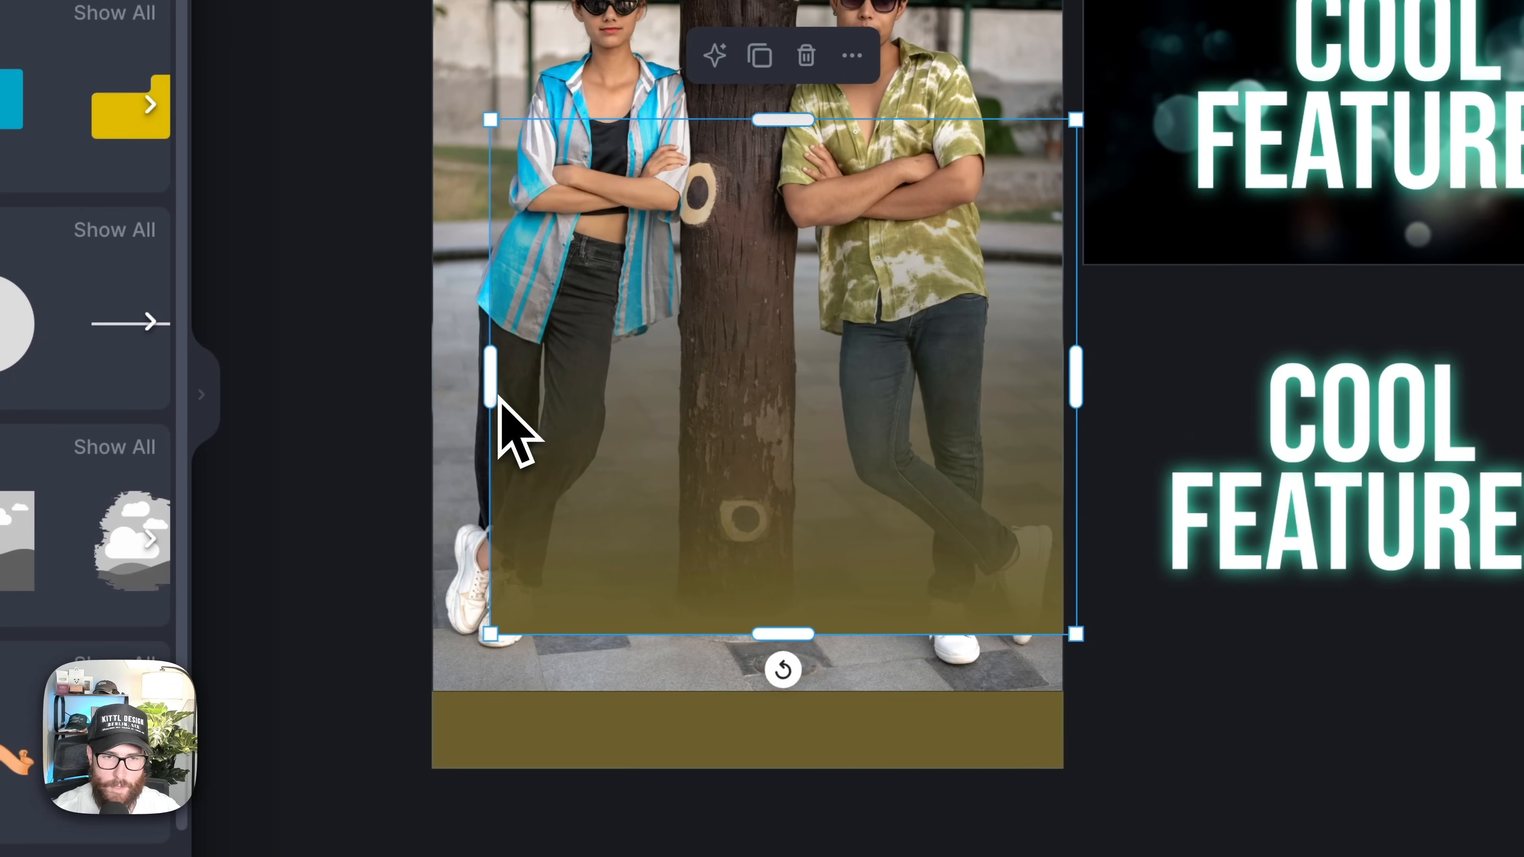
drag(491, 390, 418, 403)
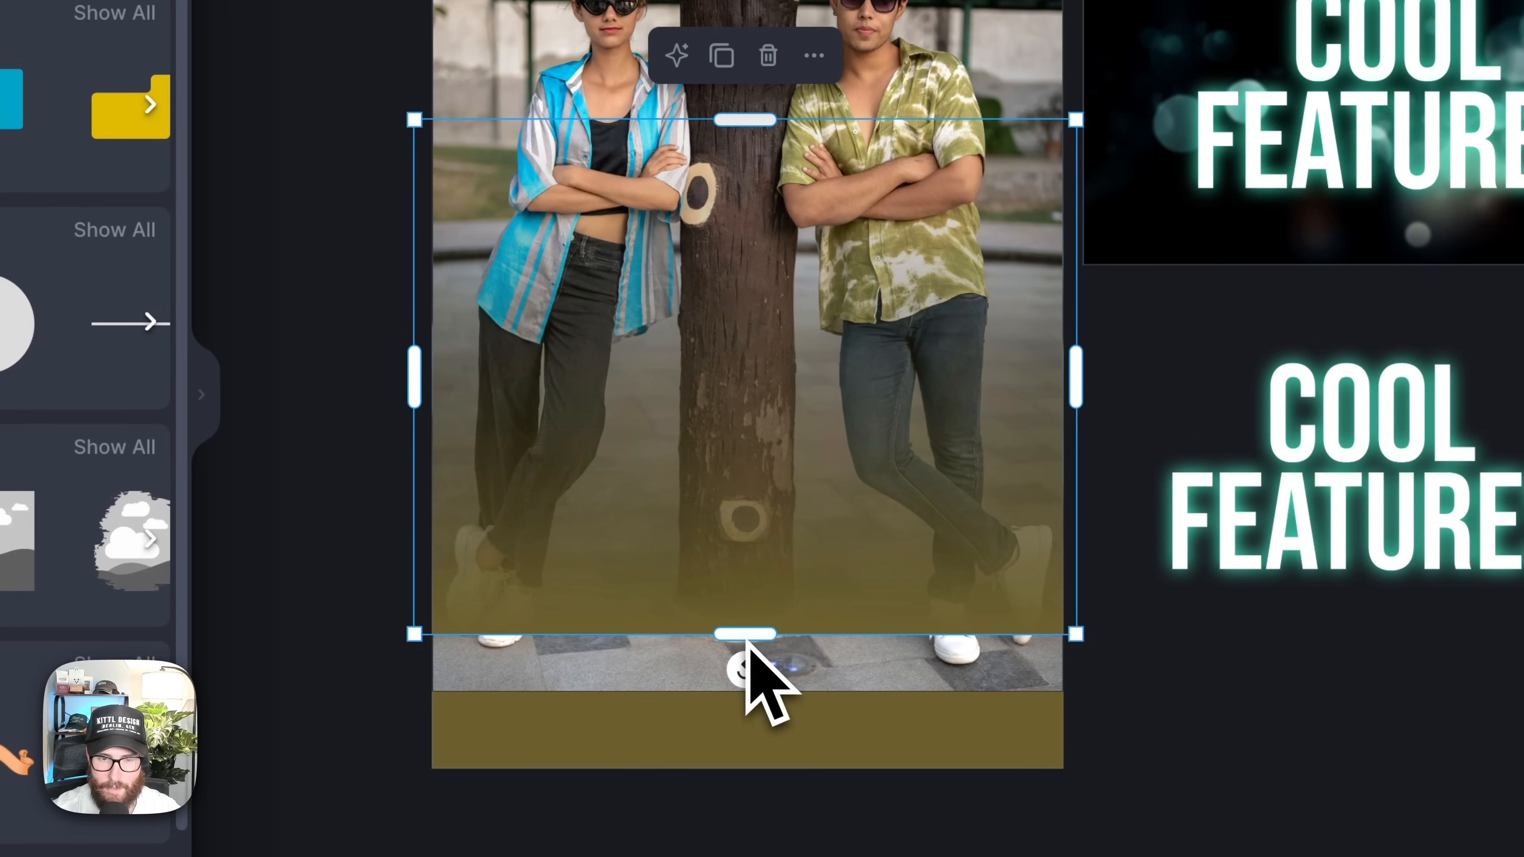
drag(745, 635, 731, 712)
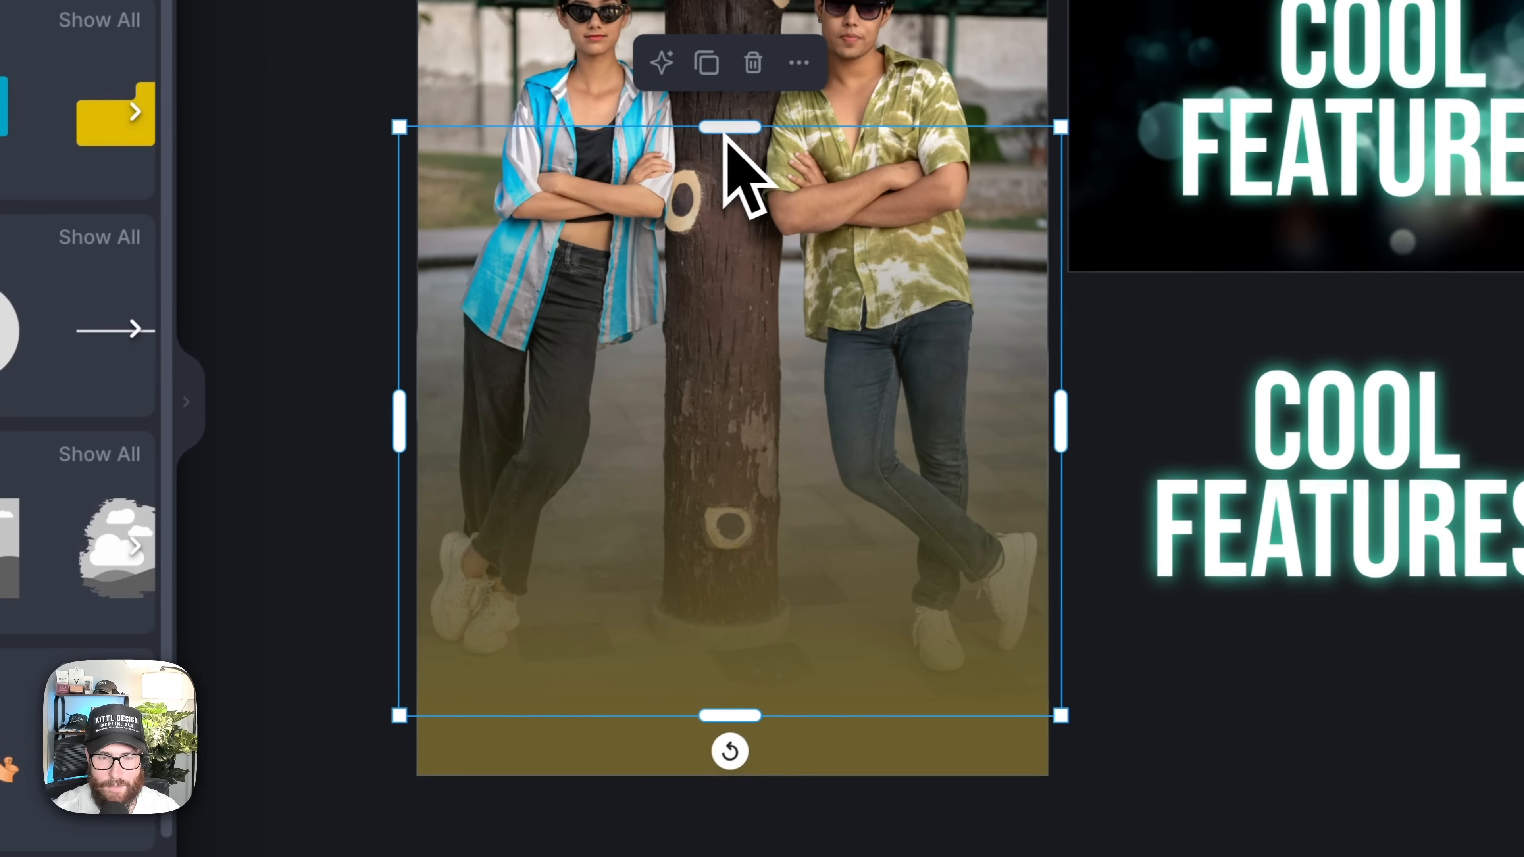
drag(737, 125, 701, 409)
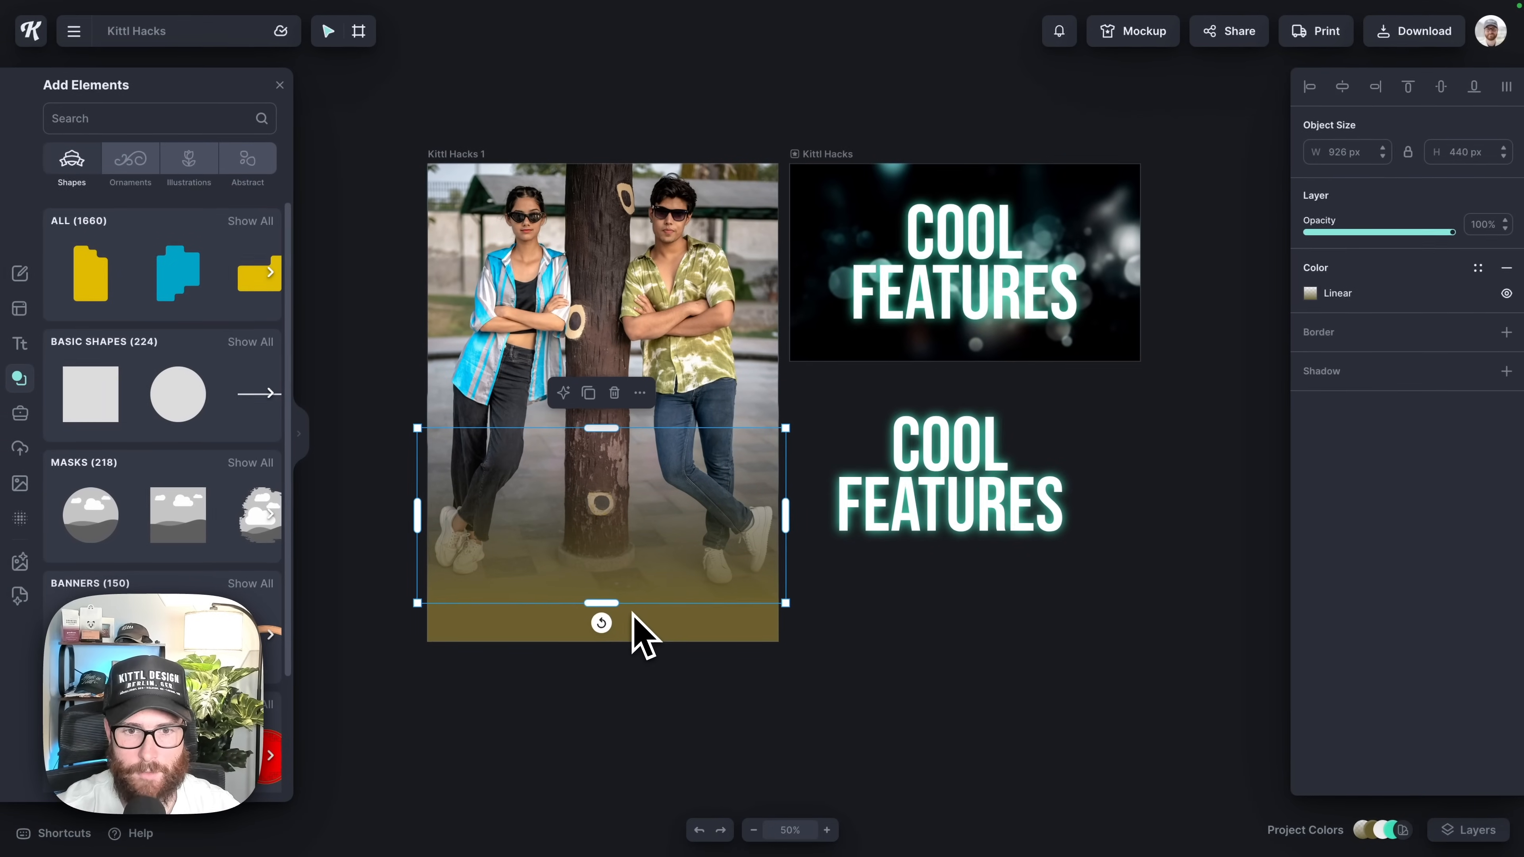
click(813, 666)
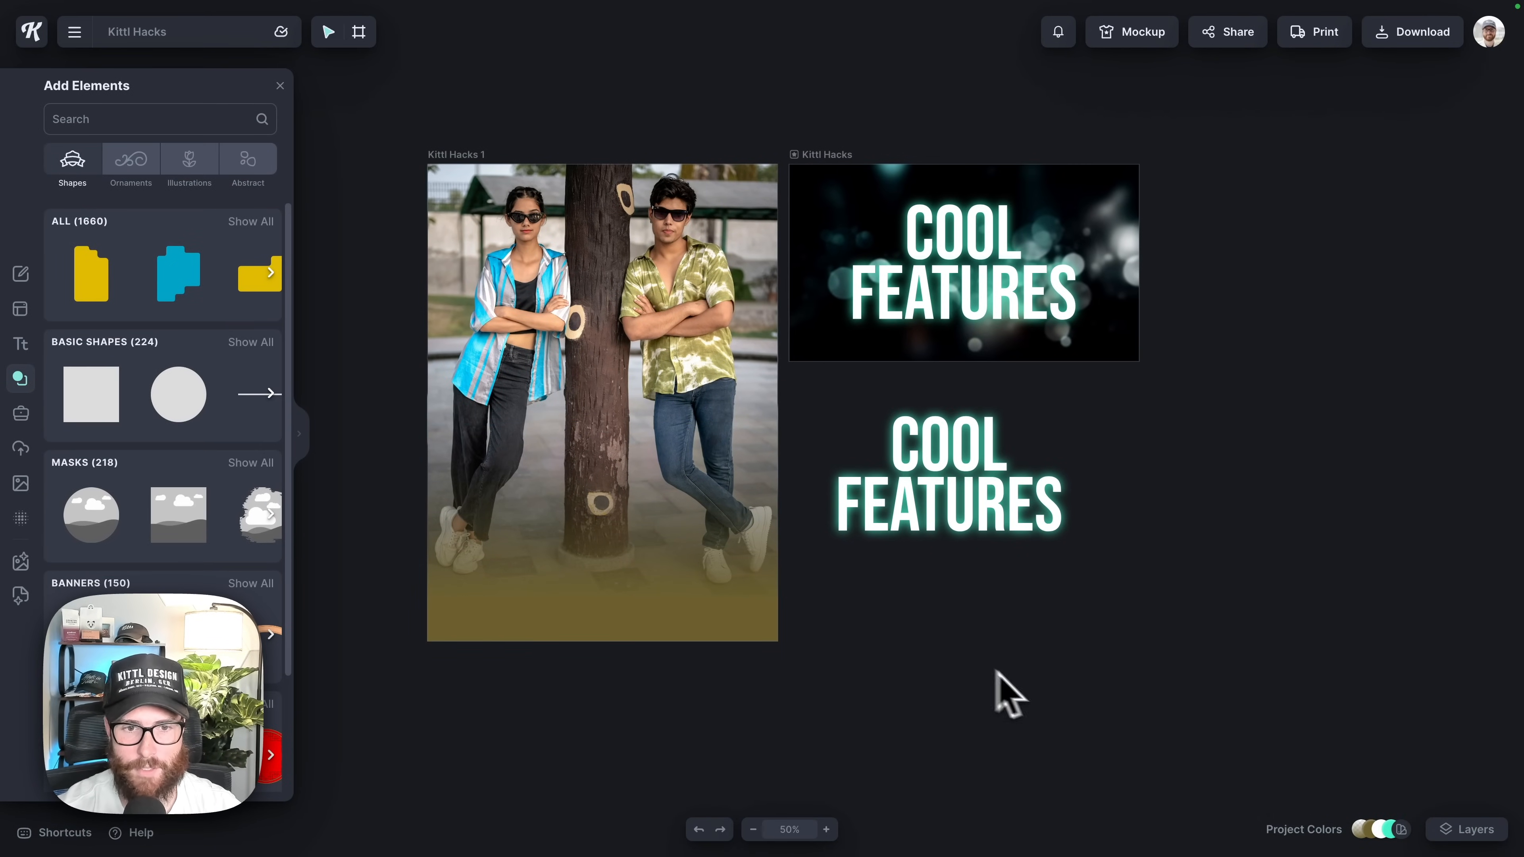
Change the loose COOL text to ON SALE, without text shading, and place it over the olive area of the photo artboard.
scroll(1019, 679, up, 1)
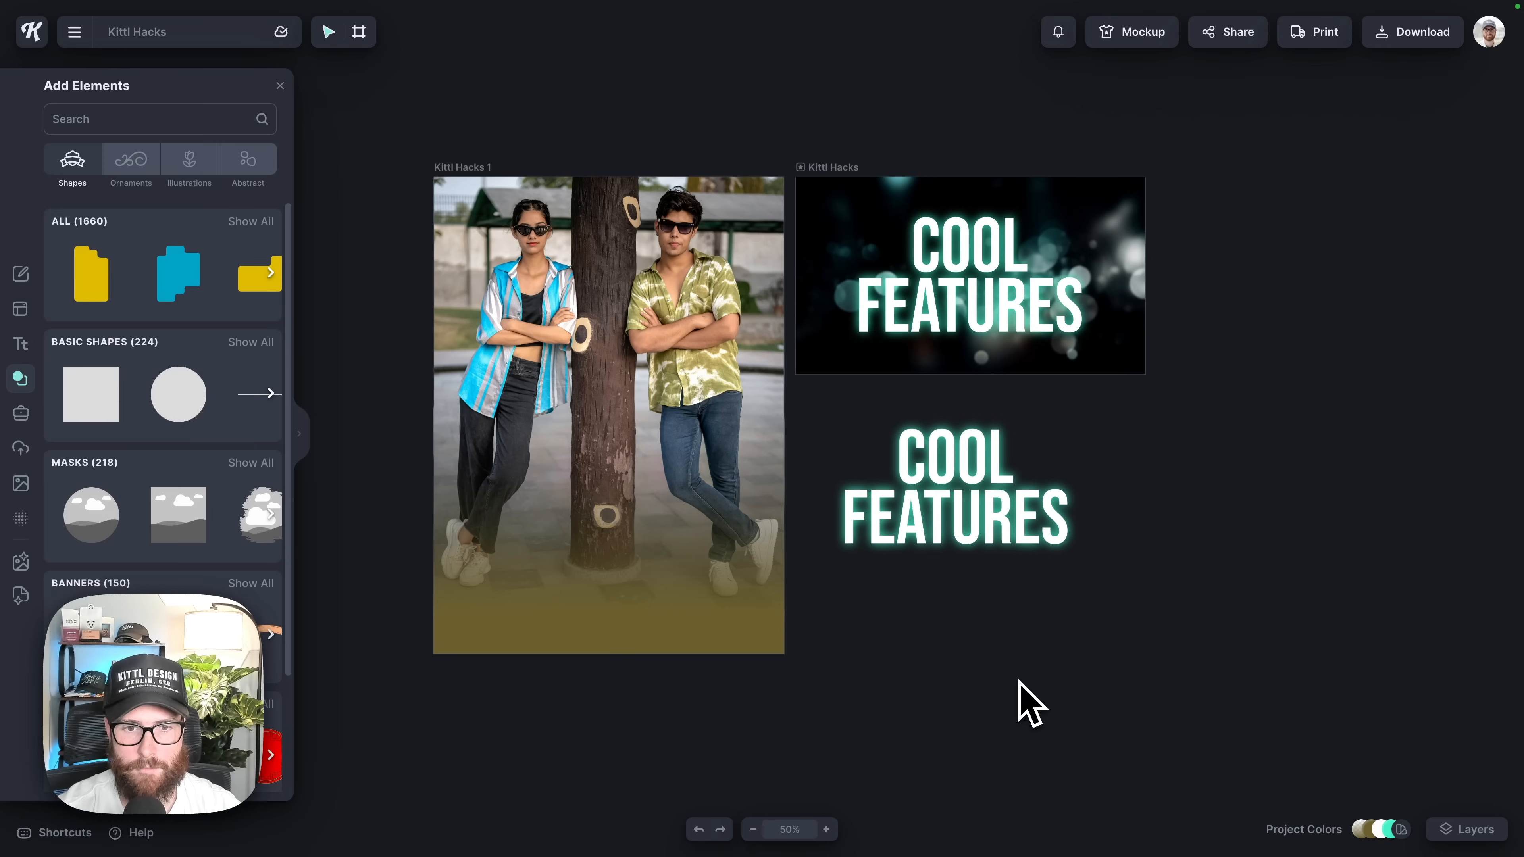
scroll(1019, 679, up, 1)
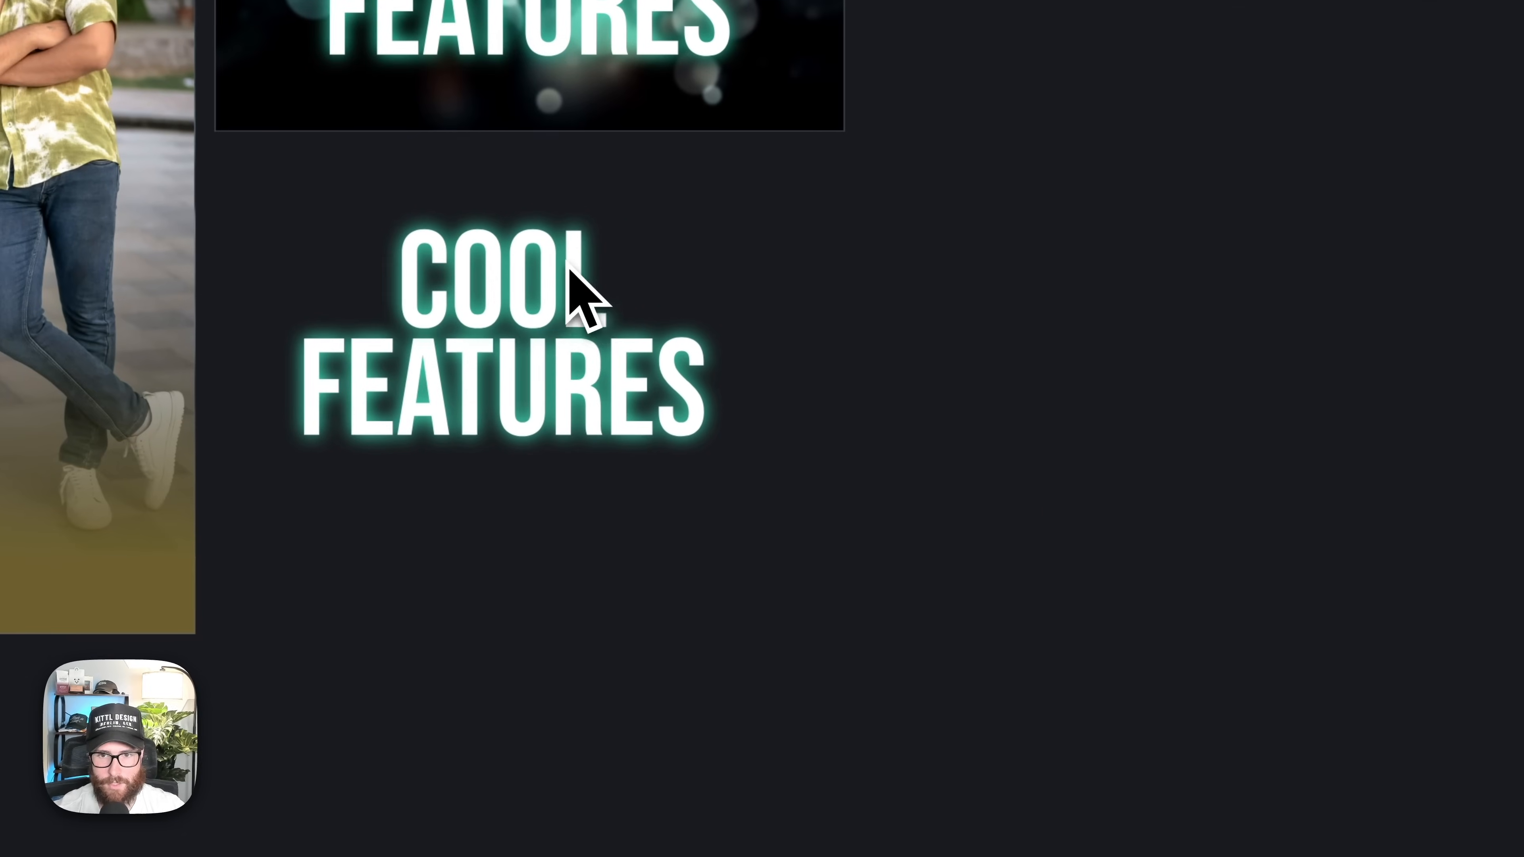
click(994, 464)
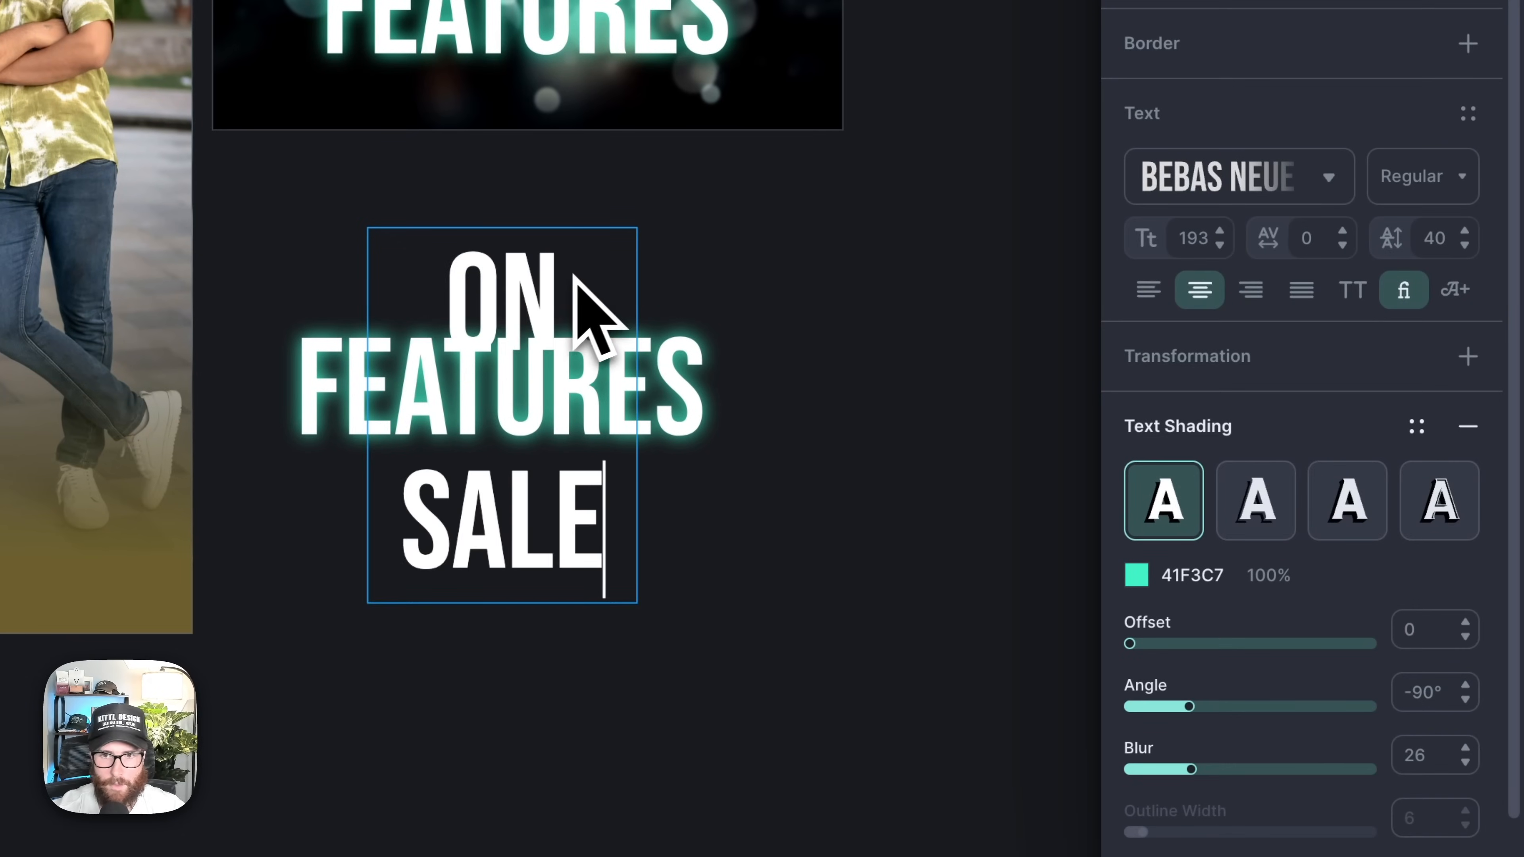
key(Escape)
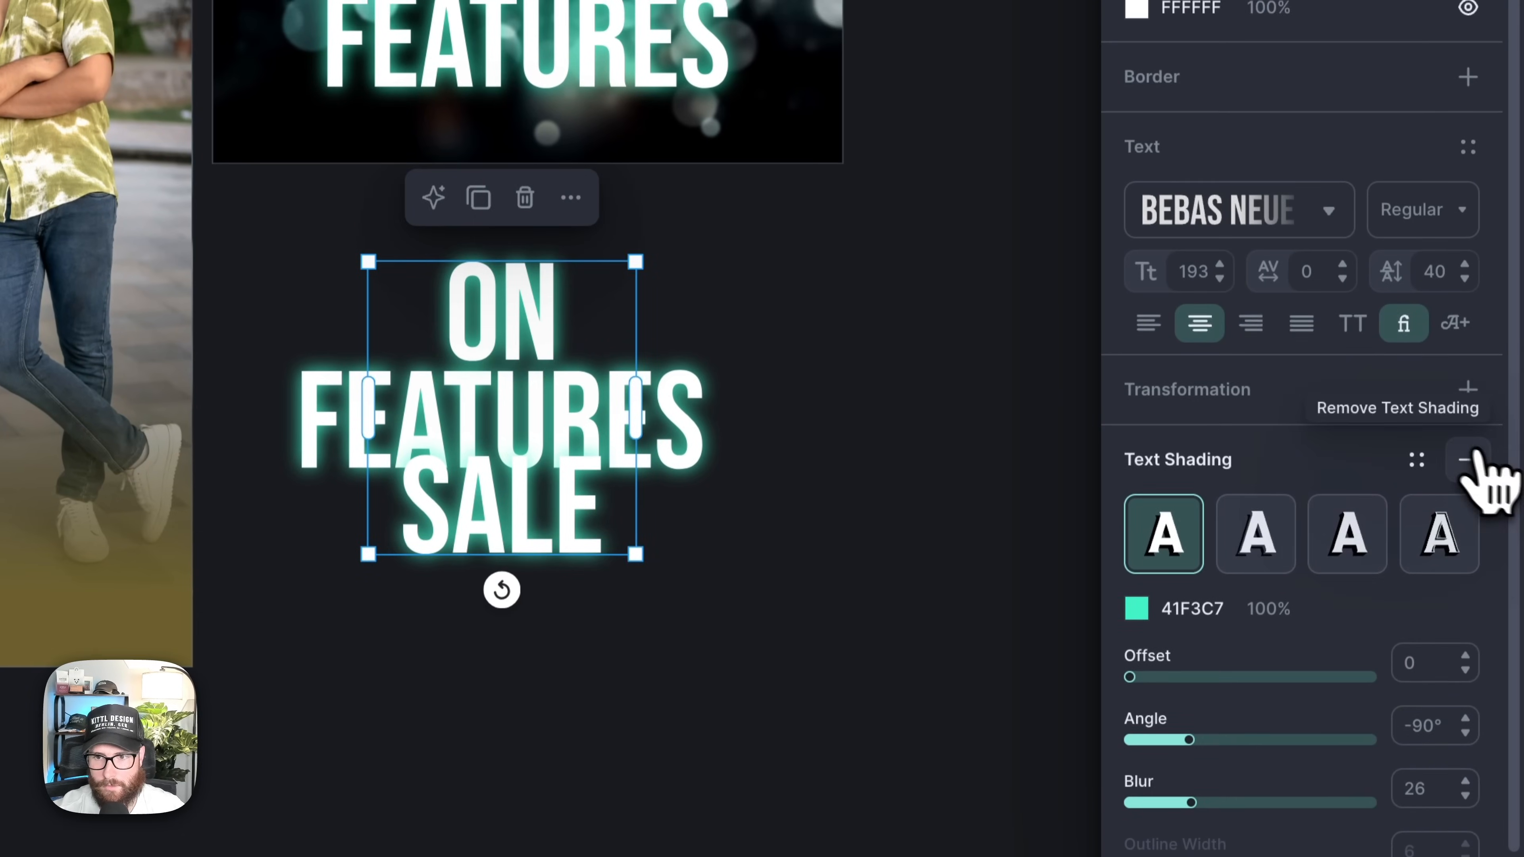
click(1463, 459)
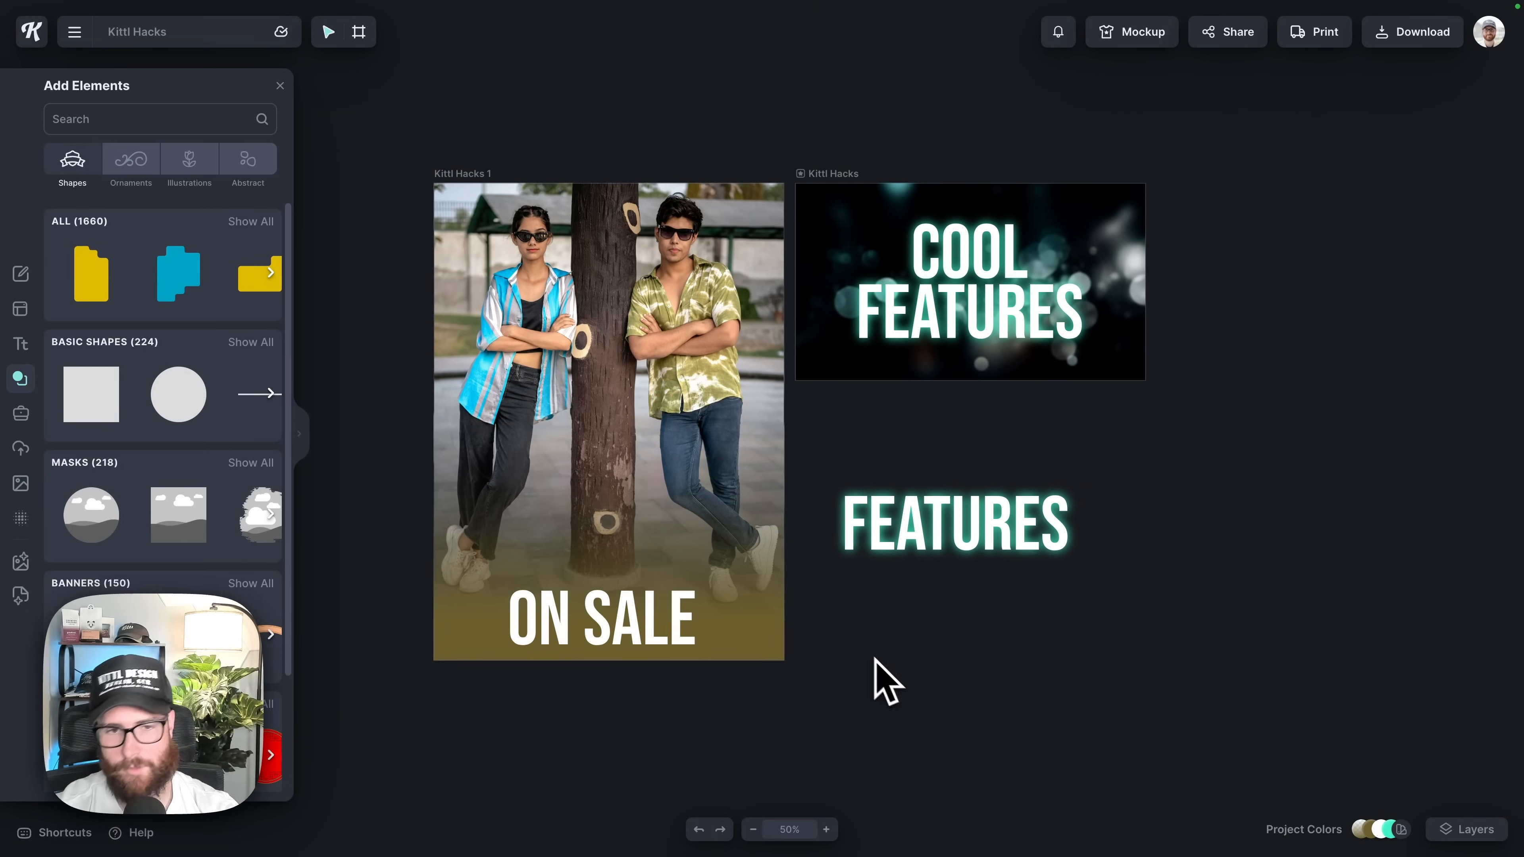
Move the ON SALE text off the photo artboard to just below the loose FEATURES text.
drag(606, 628, 960, 627)
drag(975, 691, 1056, 528)
click(1051, 630)
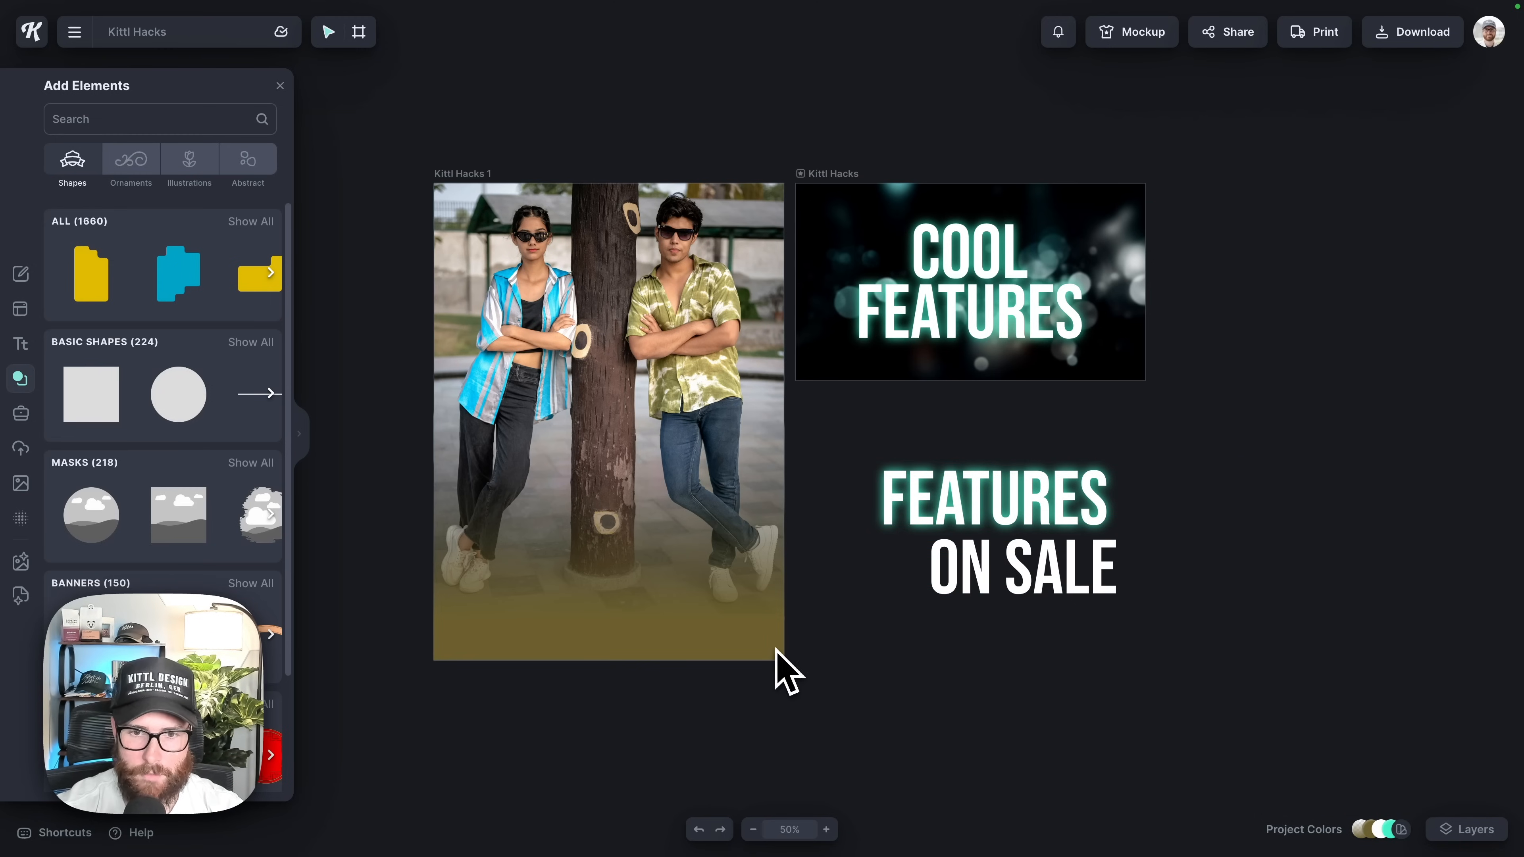
Delete the solid olive bar beneath the gradient rectangle.
click(691, 598)
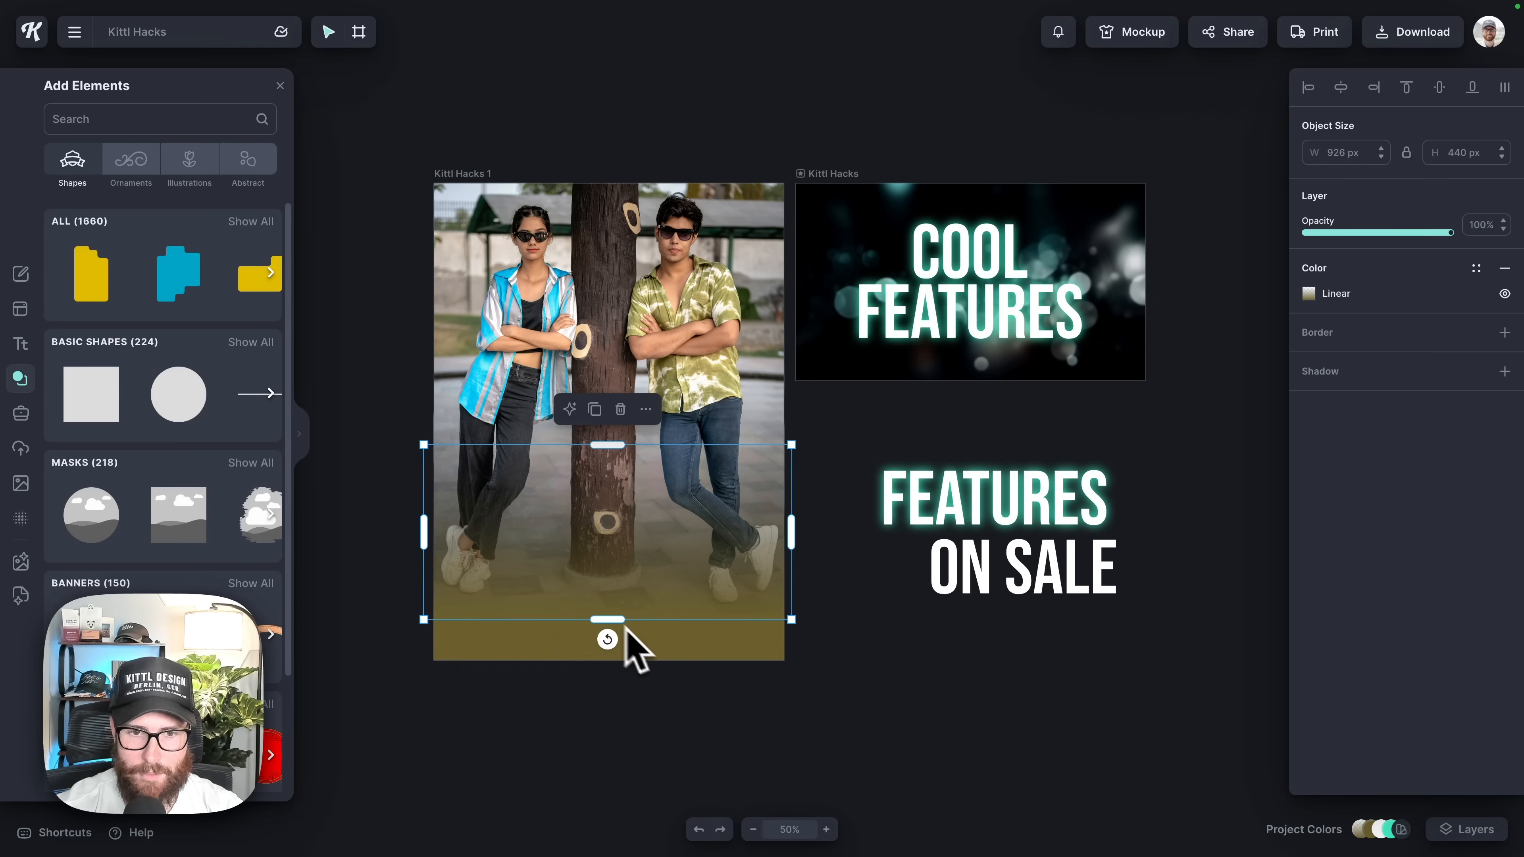
click(659, 645)
click(684, 680)
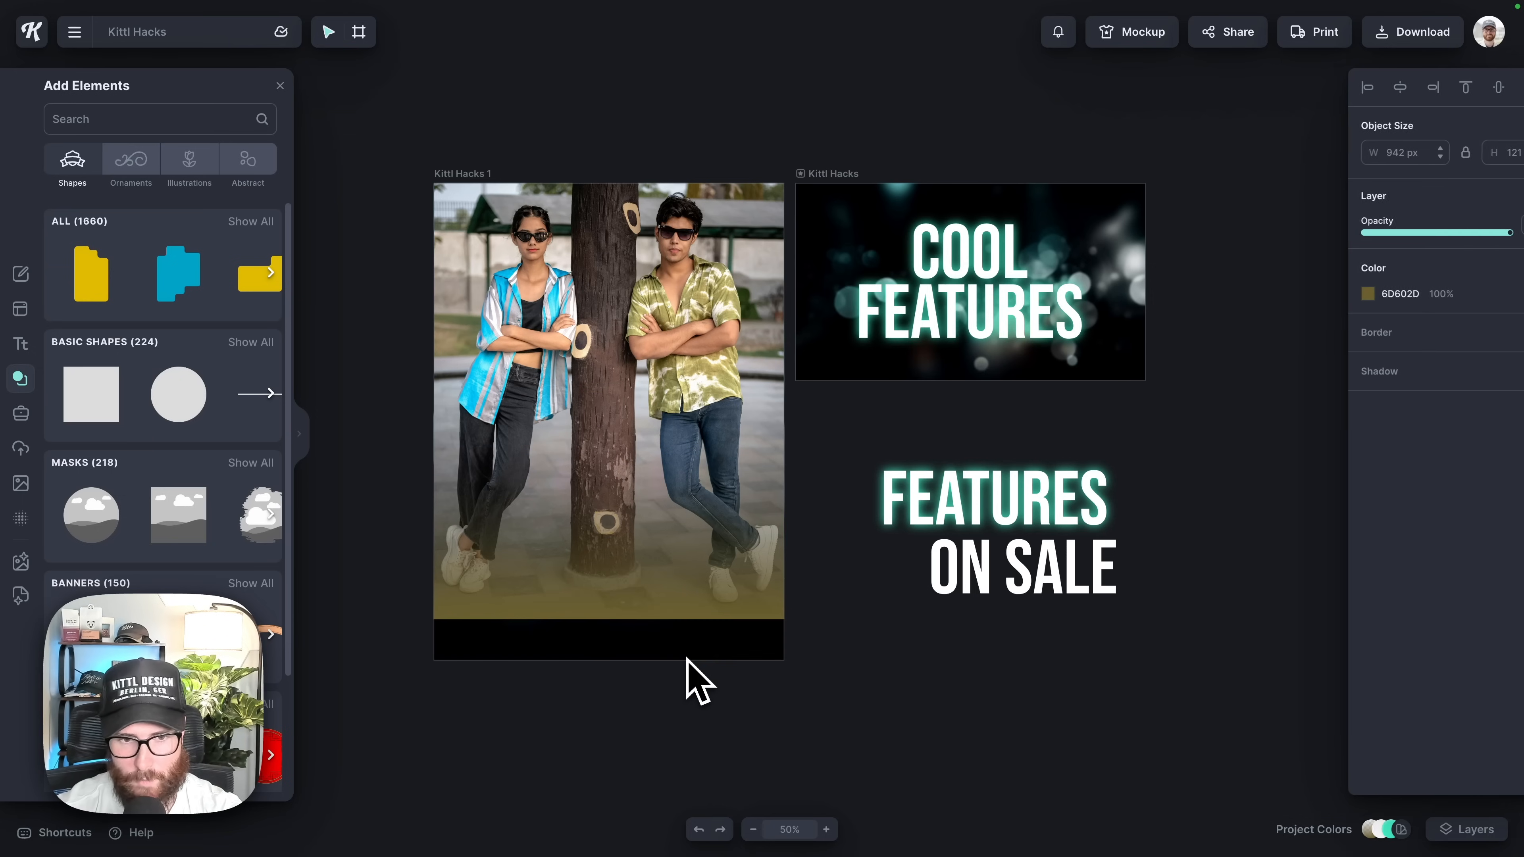
Try to extend the gradient rectangle to the artboard's bottom edge and stack duplicates of it for a stronger fade.
click(669, 617)
drag(622, 638, 622, 659)
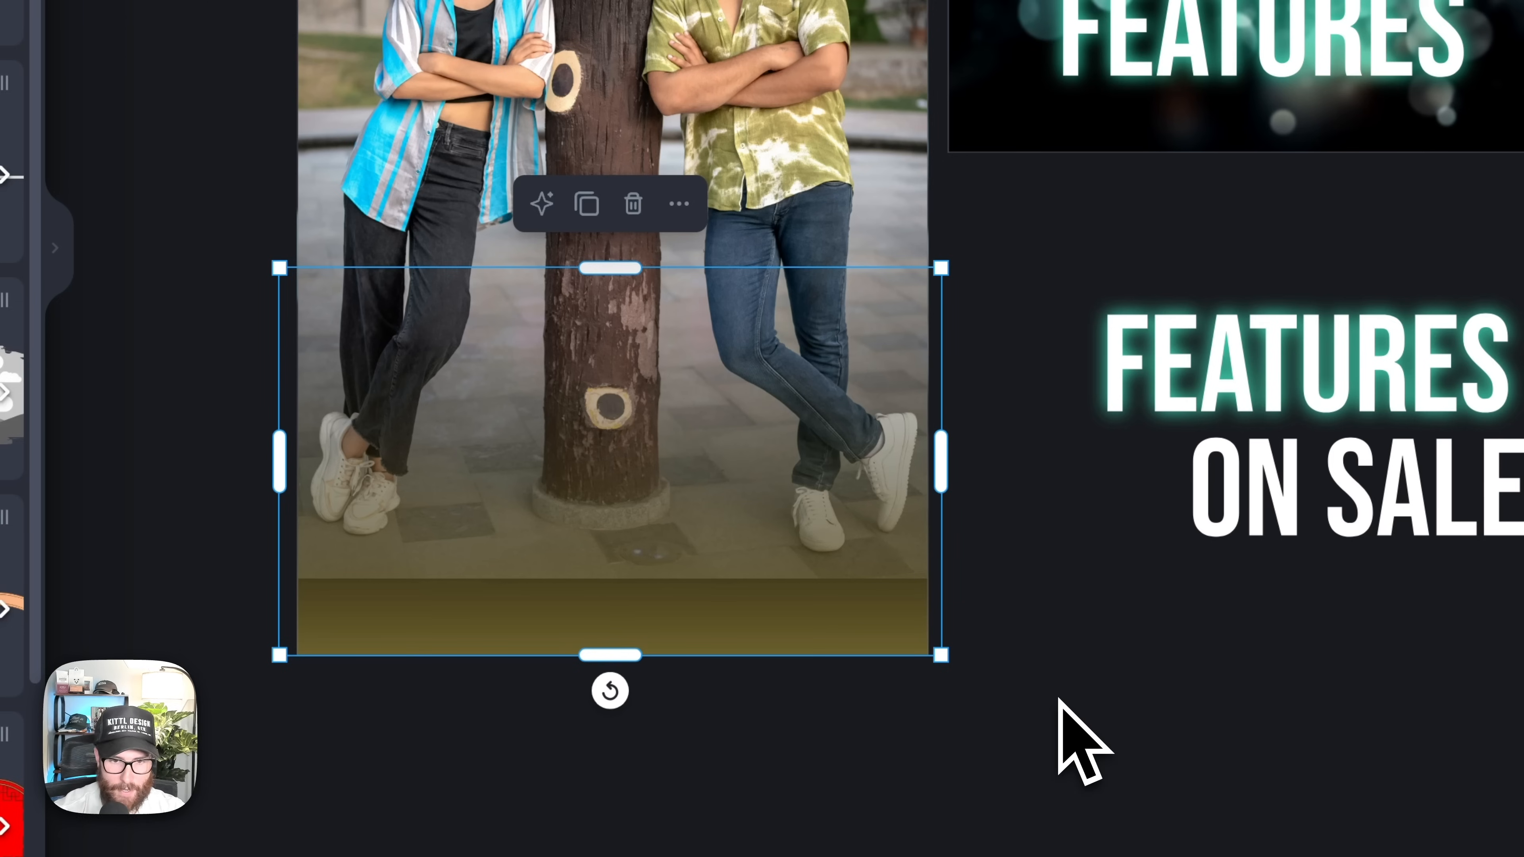
click(587, 204)
click(588, 206)
click(588, 205)
click(1178, 555)
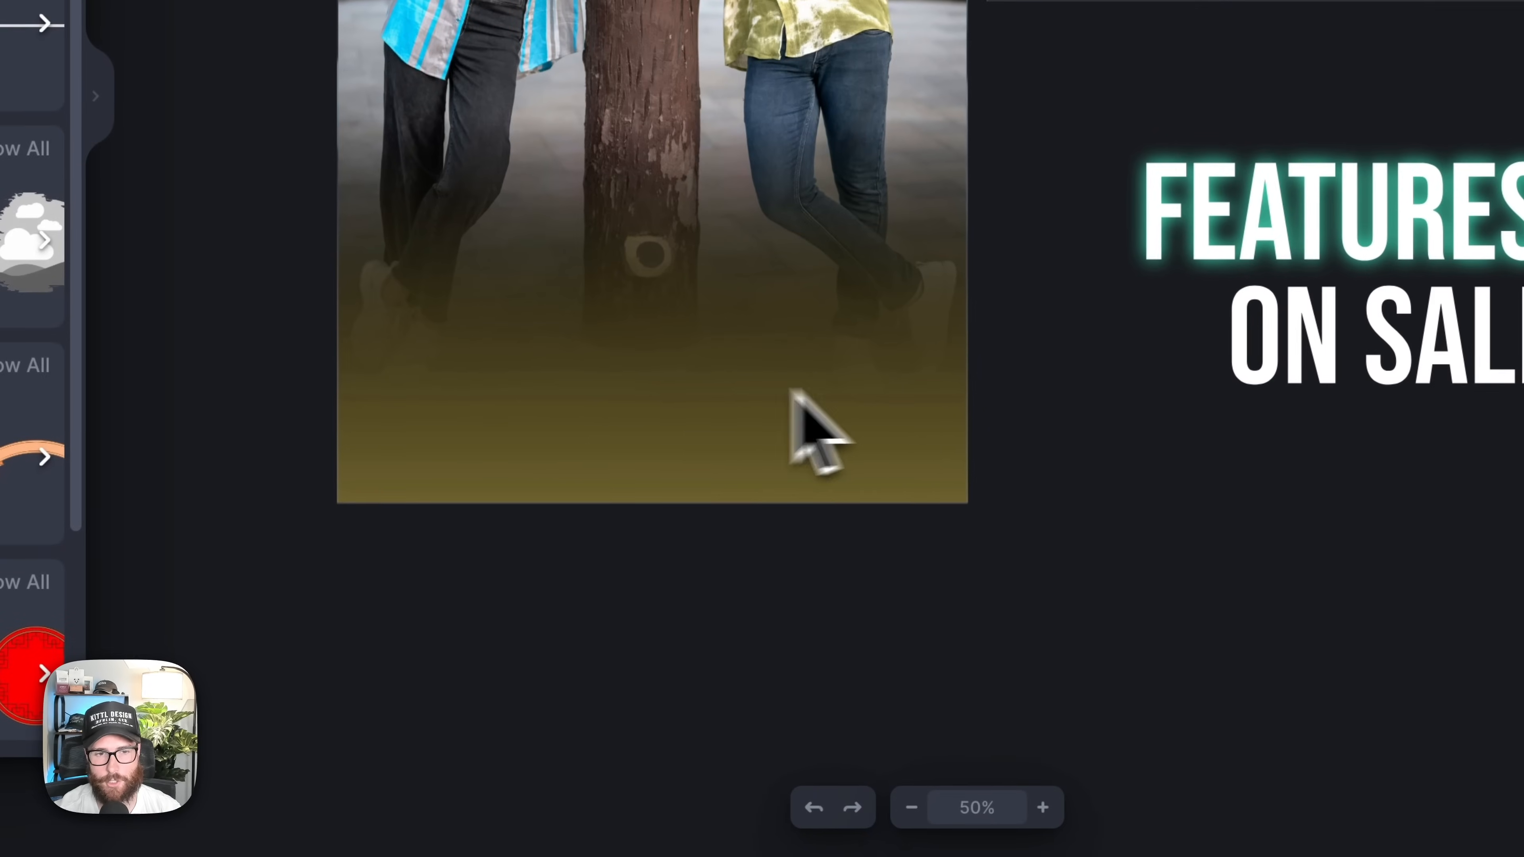
click(814, 808)
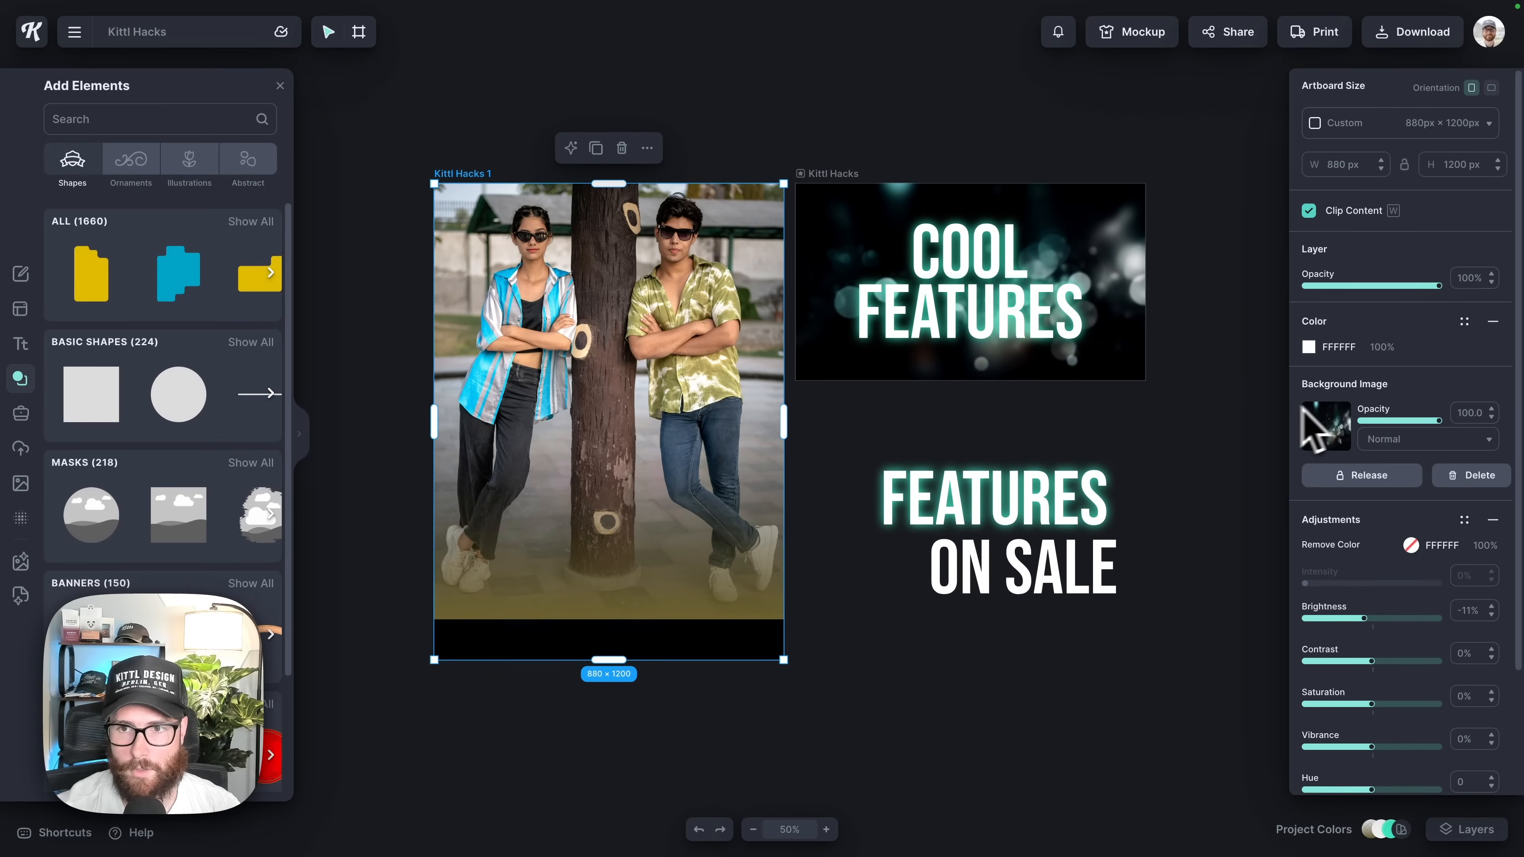
Set the photo artboard's background image opacity to 99.9 and sample 5C491D as the artboard's fill colour.
click(1316, 348)
click(1308, 350)
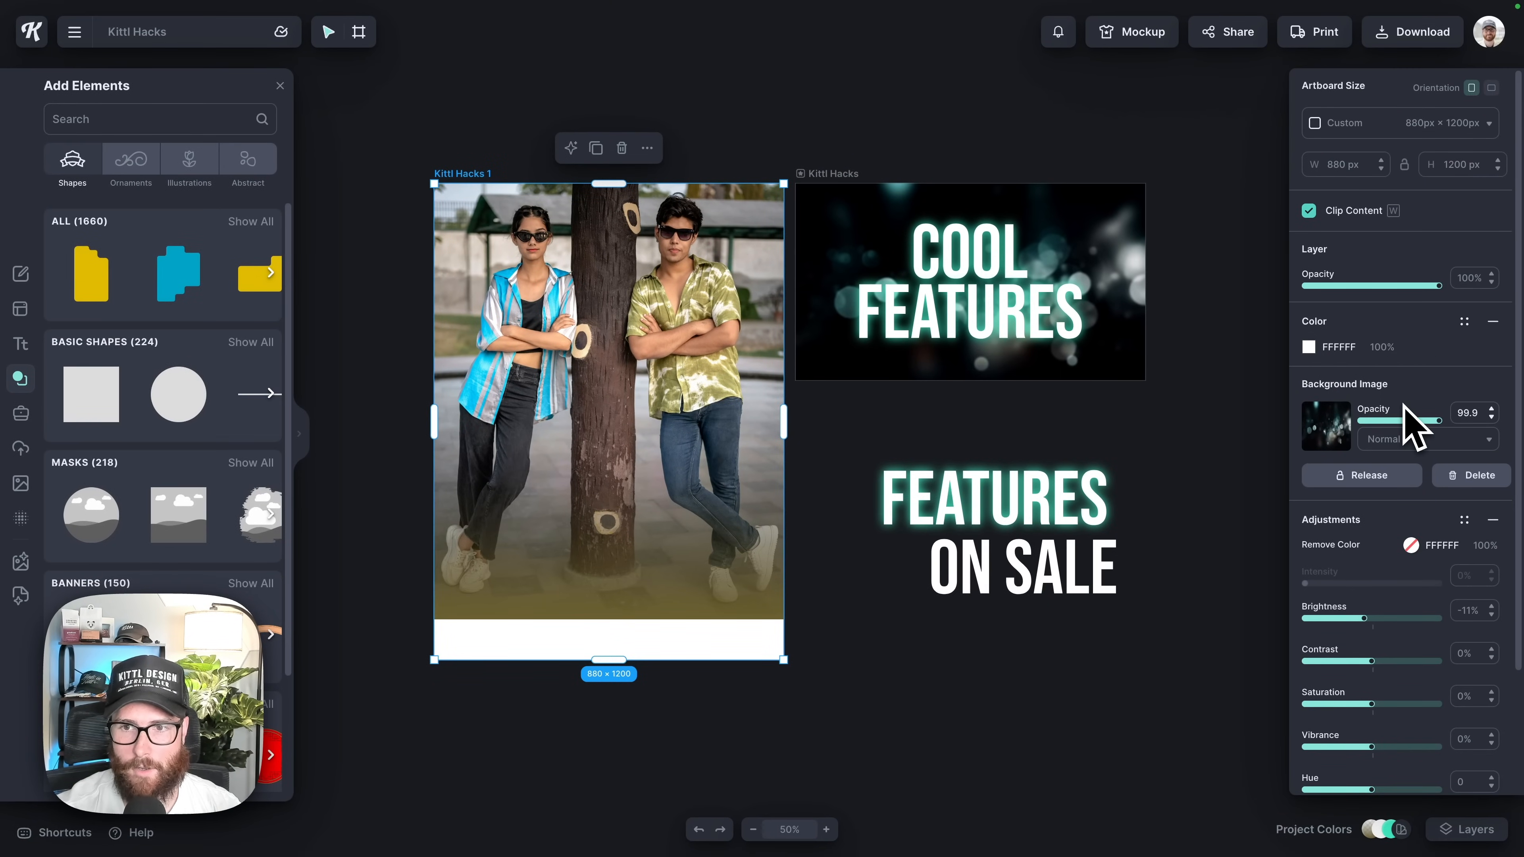
click(1323, 354)
click(1132, 685)
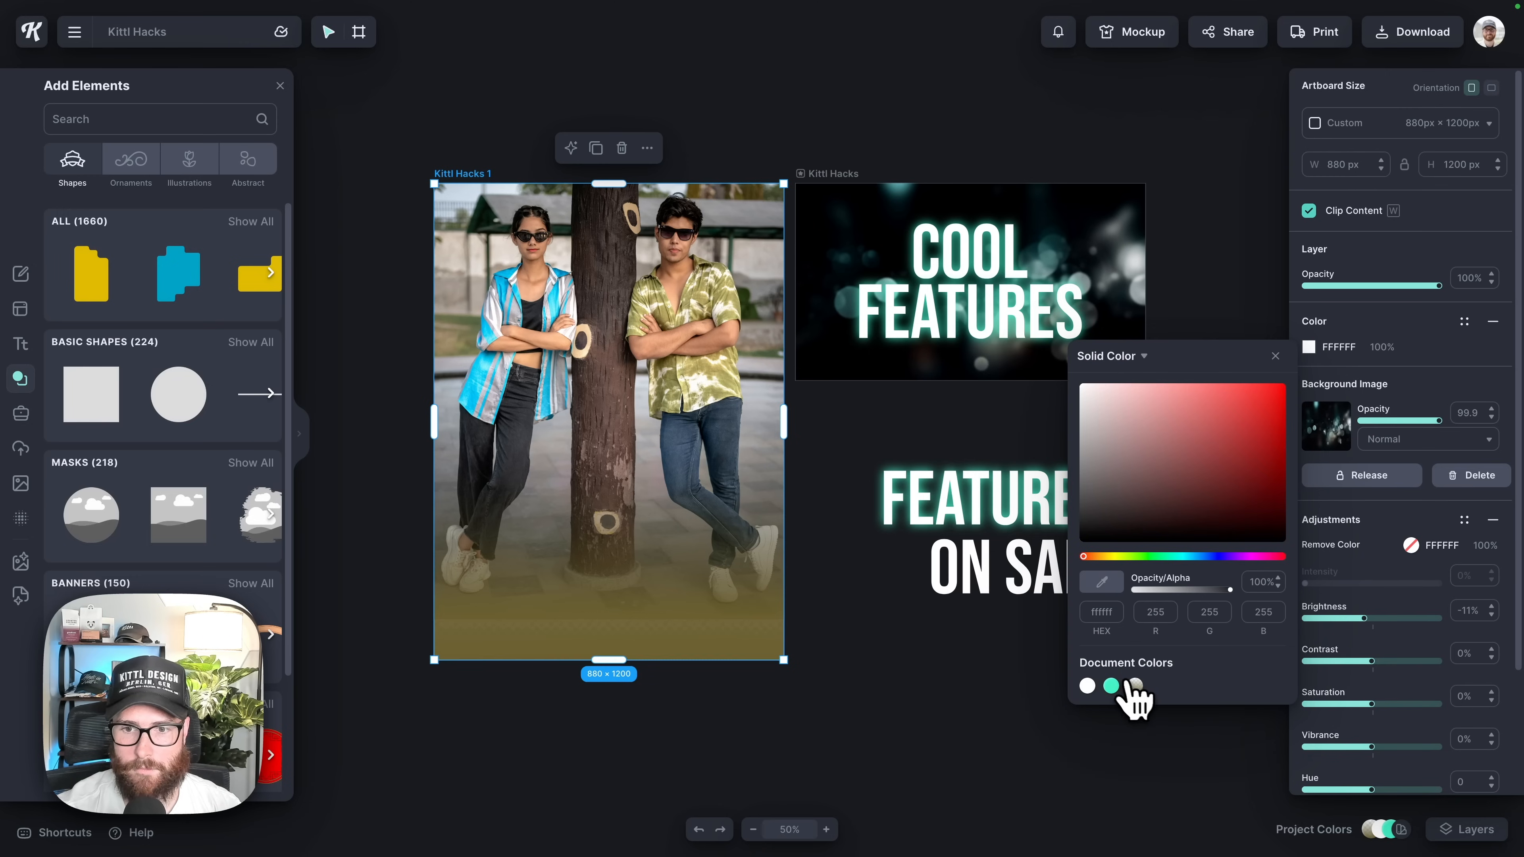
click(1101, 583)
Apply the saved gradient as the photo artboard's fill, match its transparent stop to the first stop's 6D602D, and convert the fill to a solid colour.
click(1309, 348)
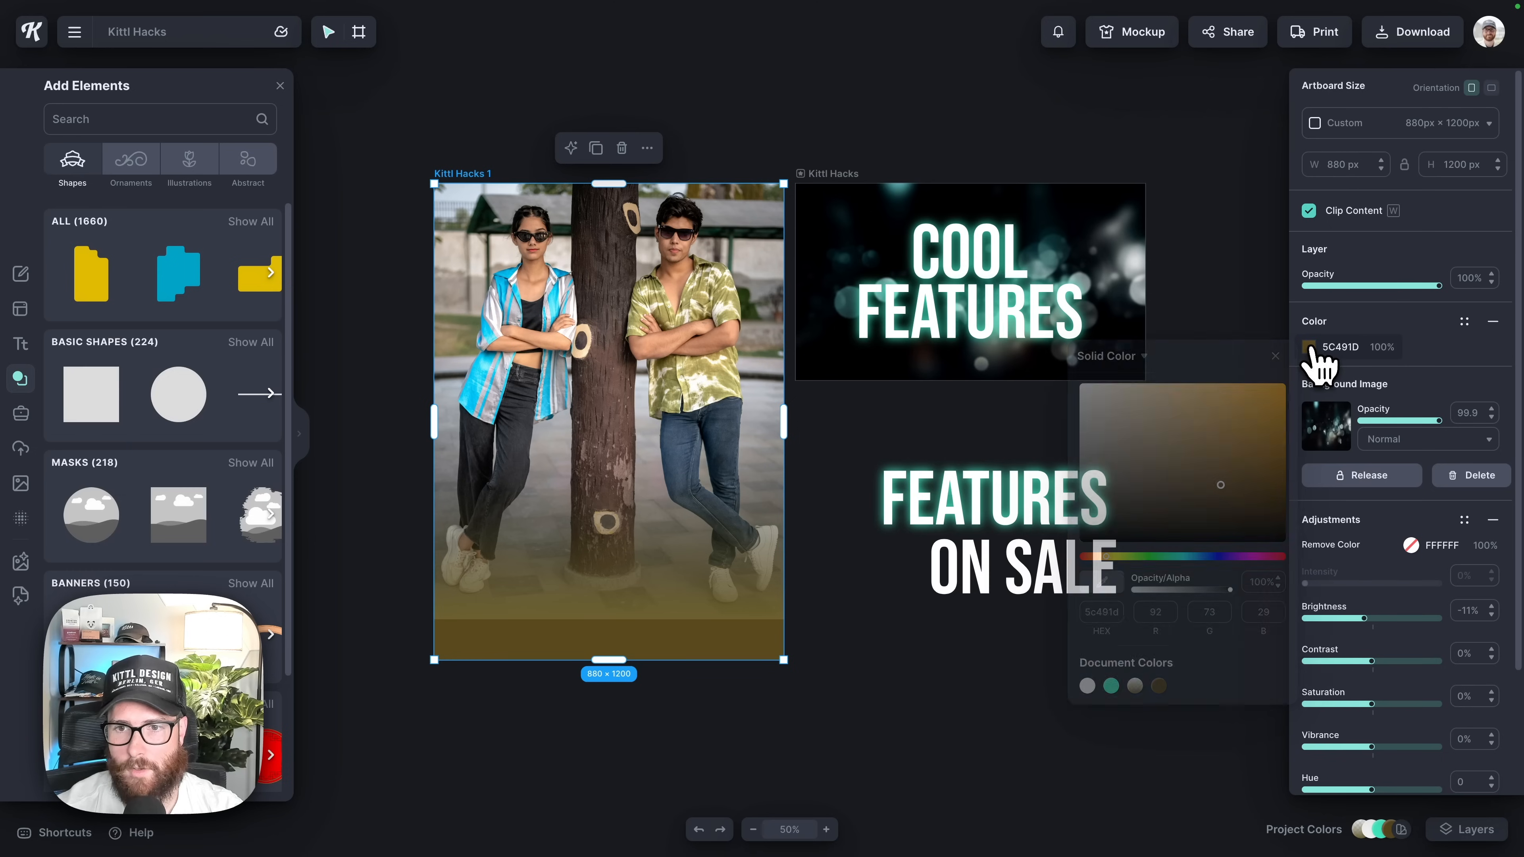
click(1134, 686)
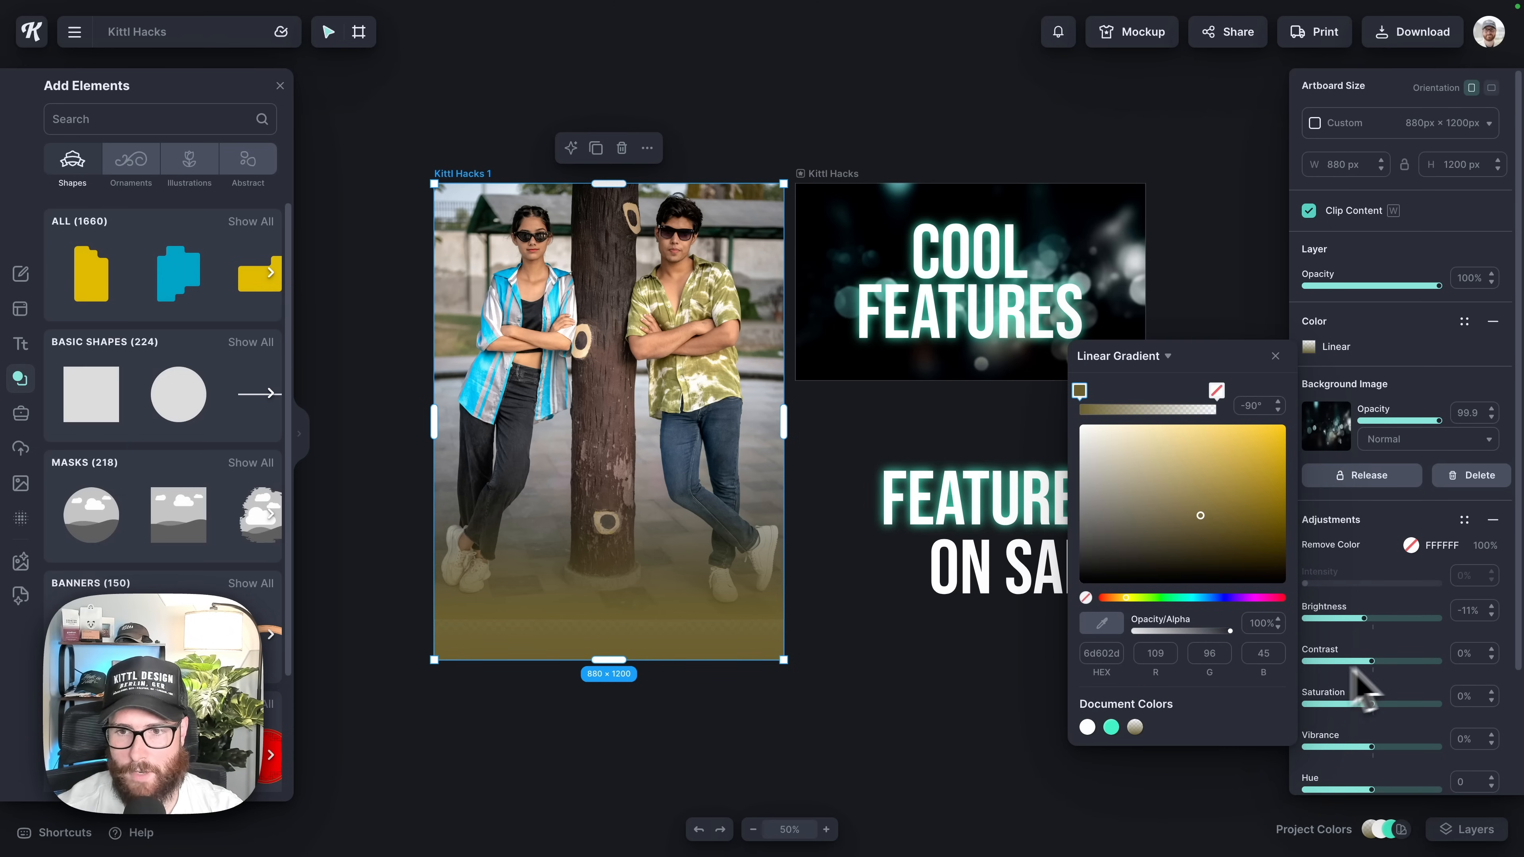
click(1079, 392)
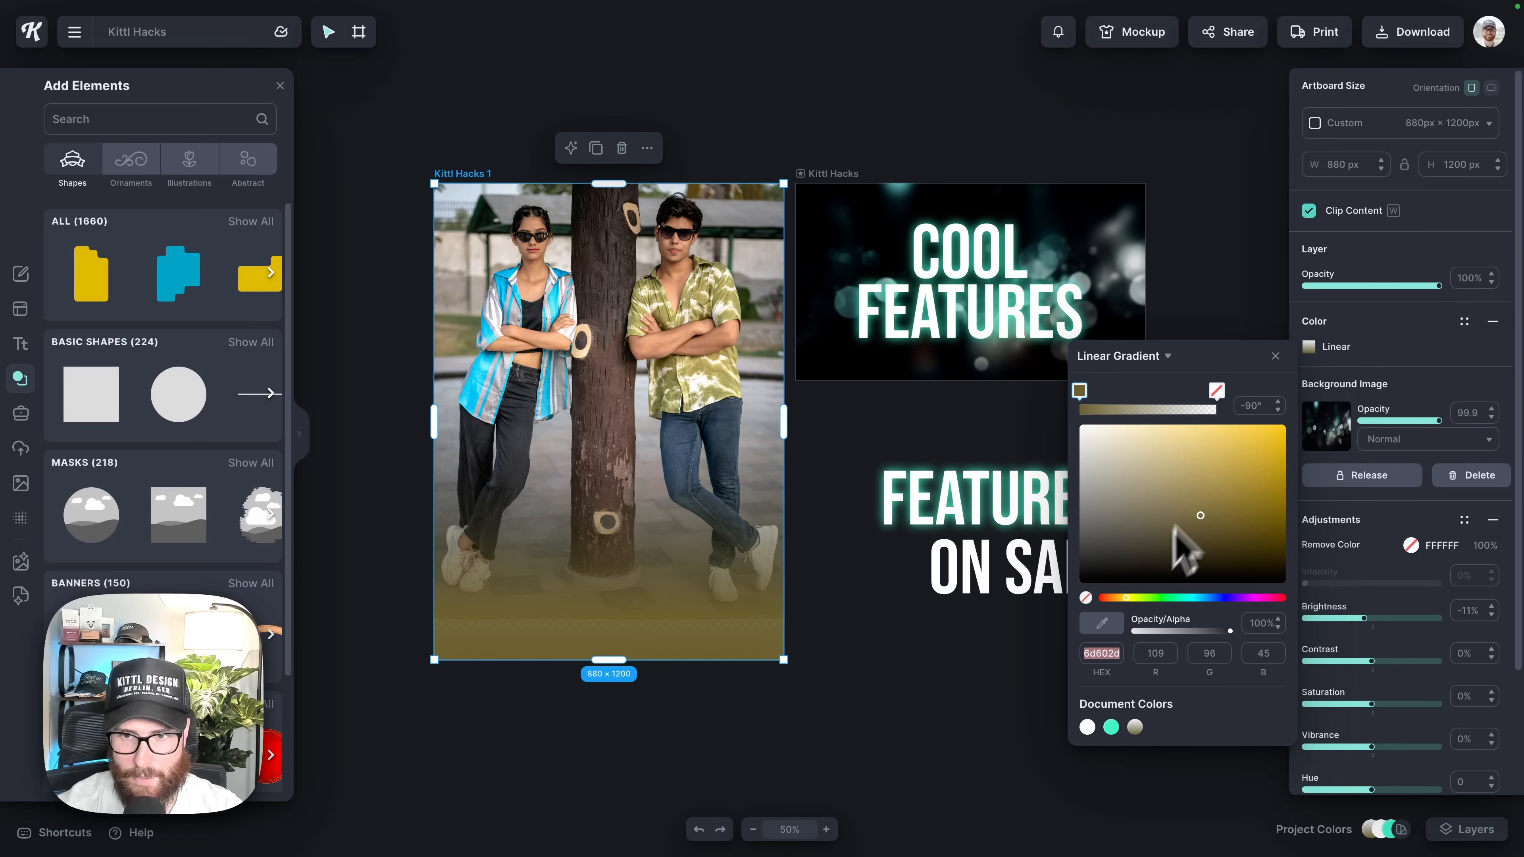
click(1216, 391)
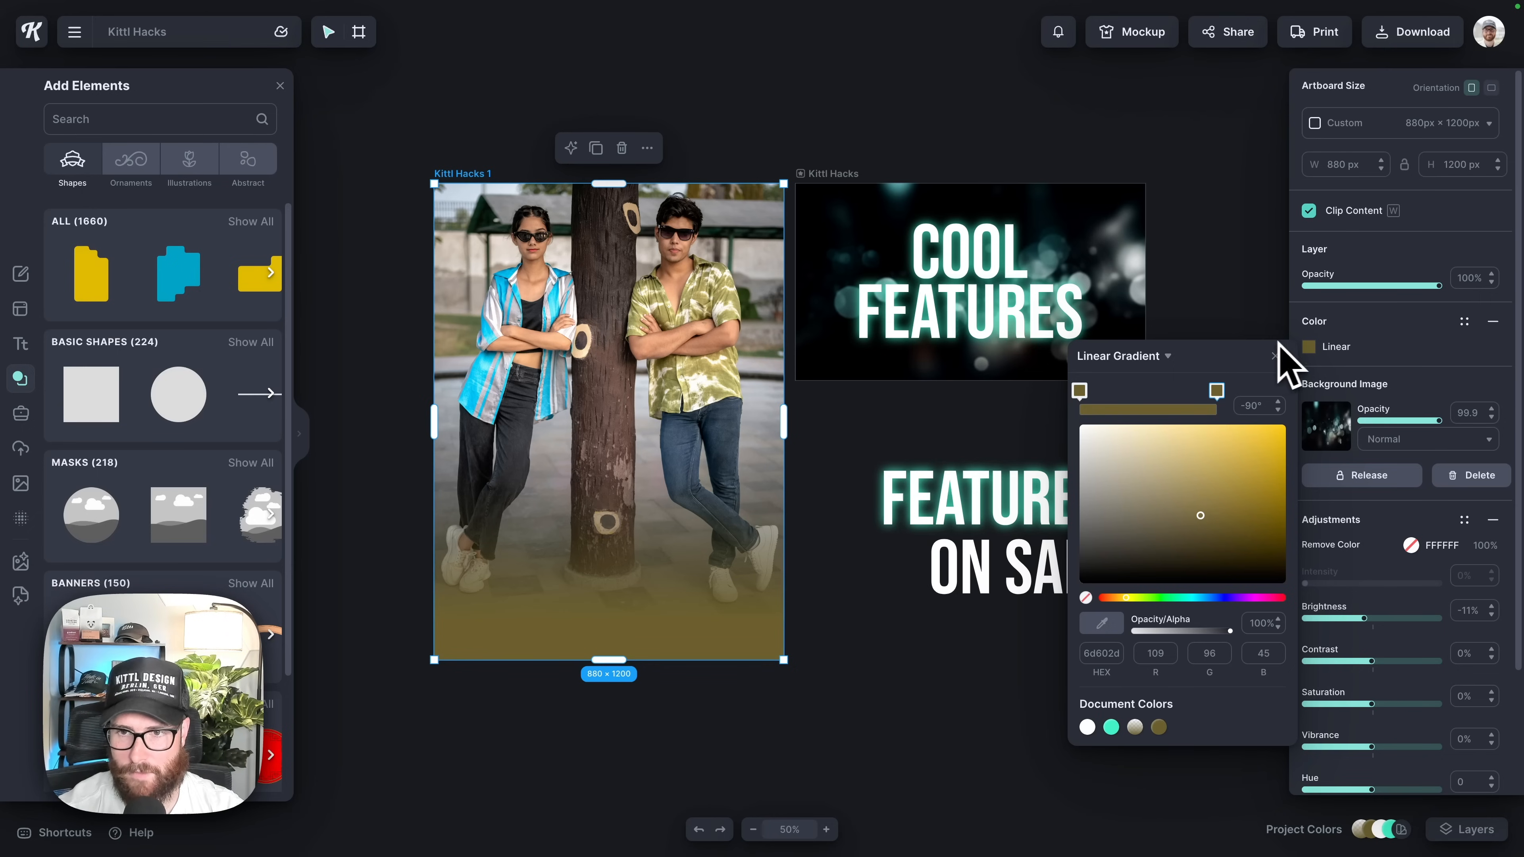
click(1155, 357)
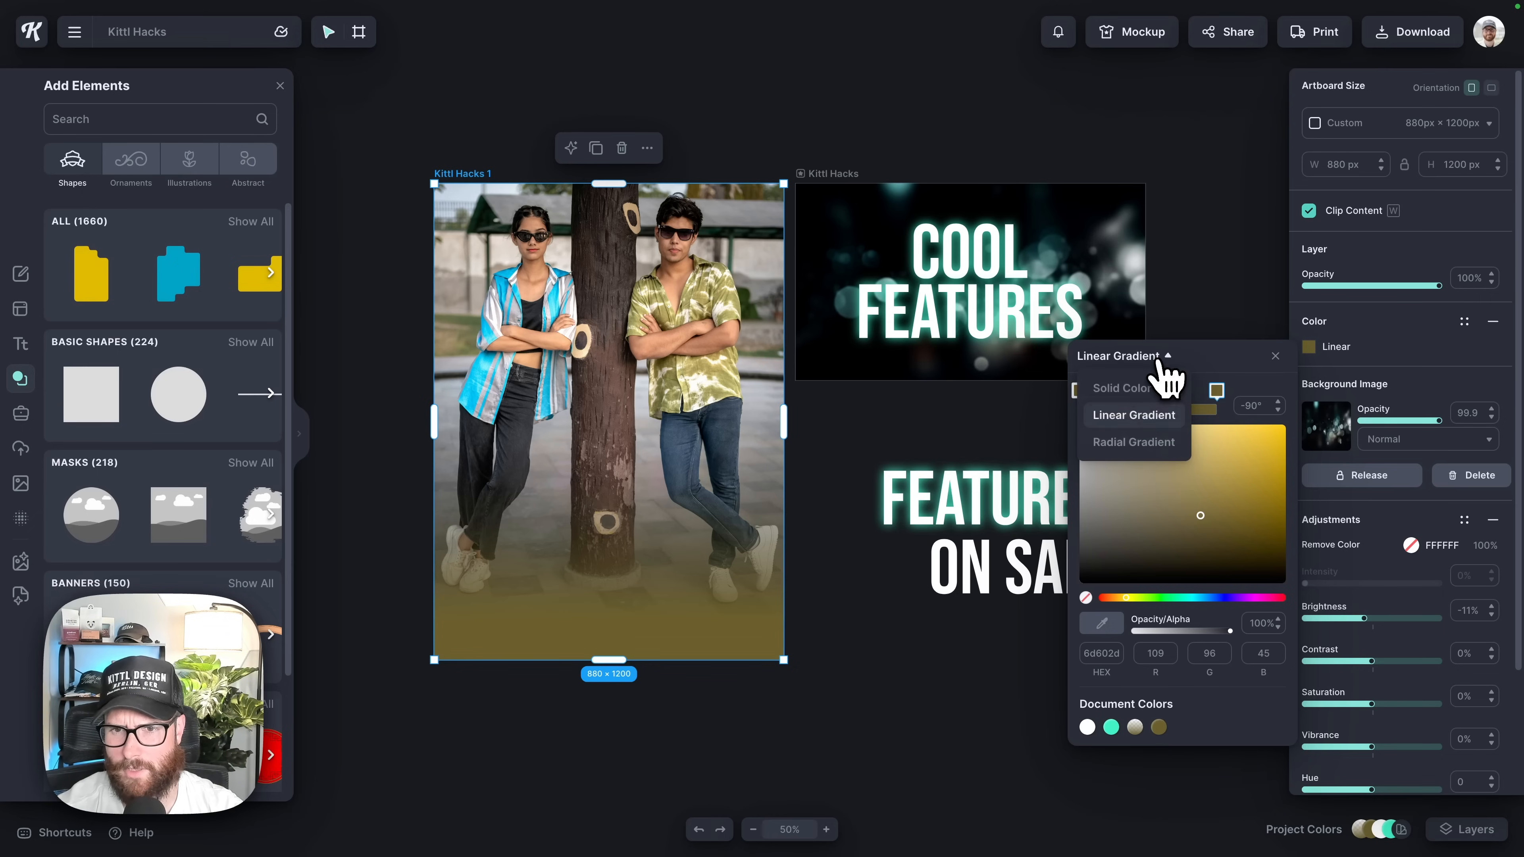
click(1125, 389)
click(908, 699)
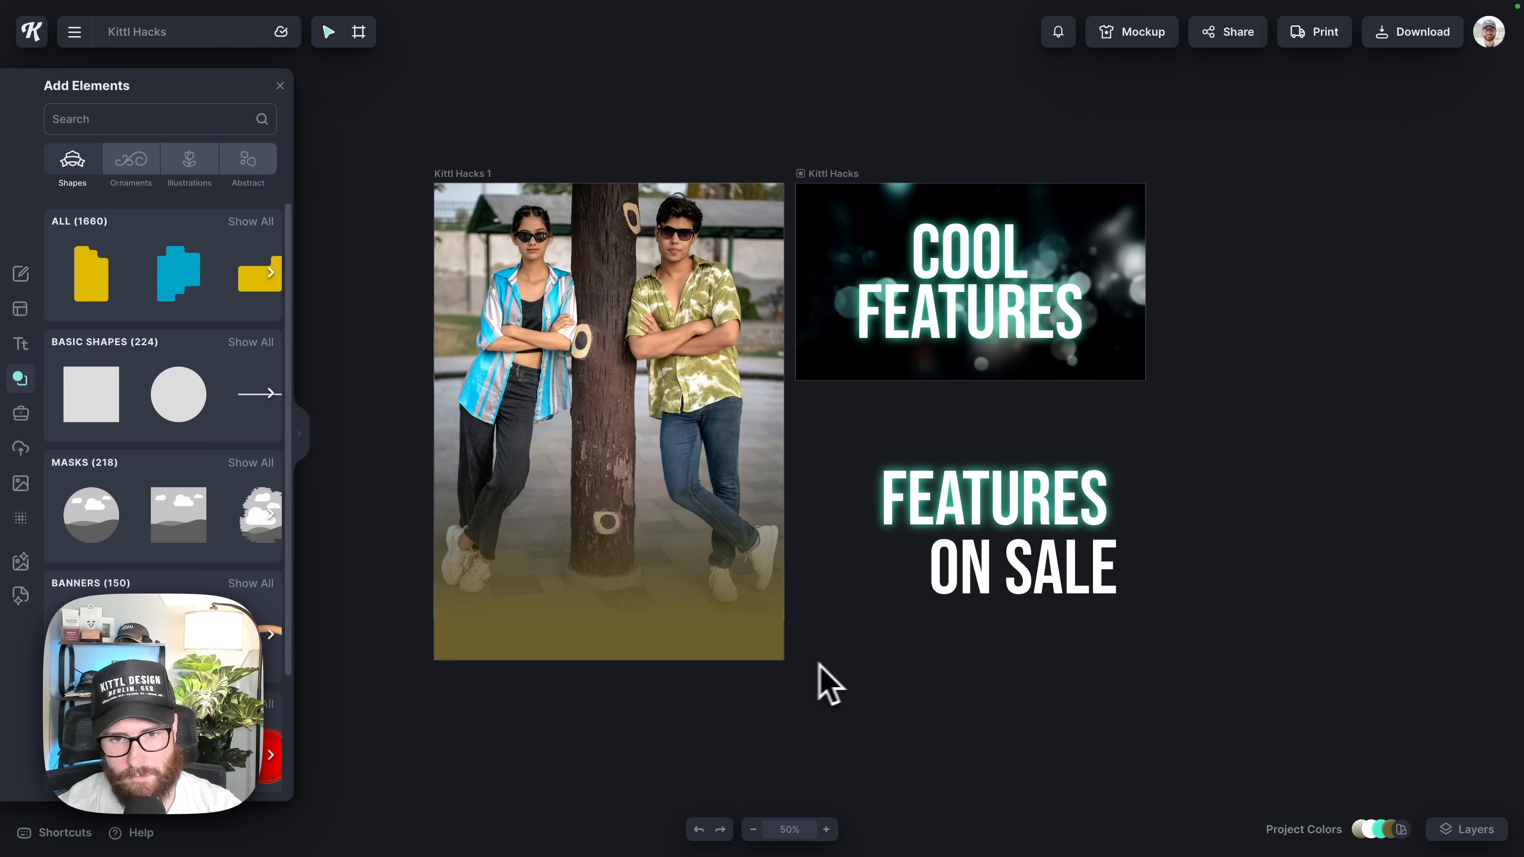
Shift the ON SALE text horizontally so it sits centred beneath the loose FEATURES text.
scroll(838, 663, up, 1)
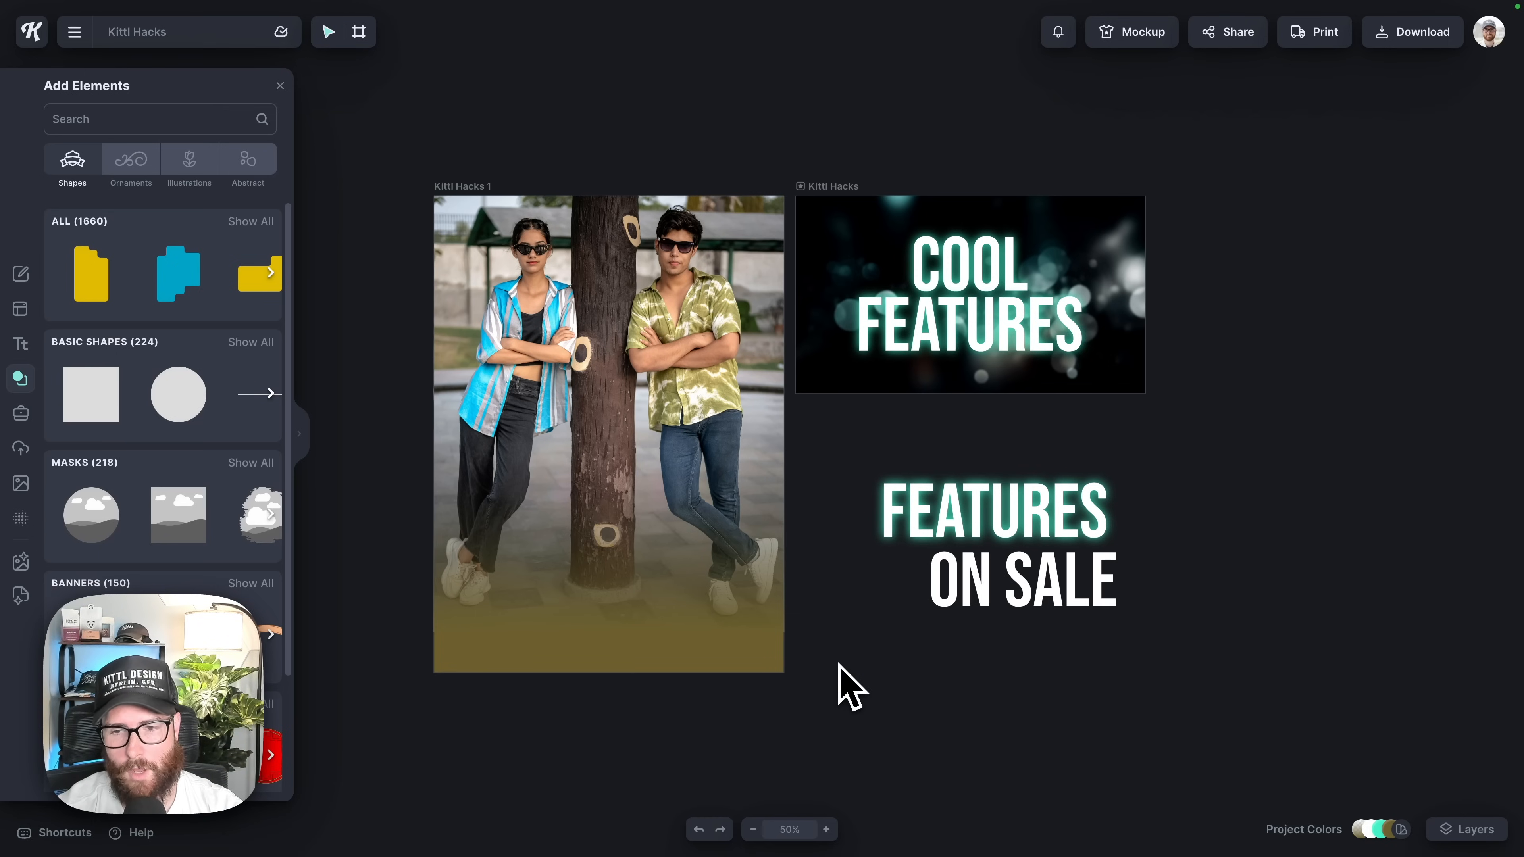
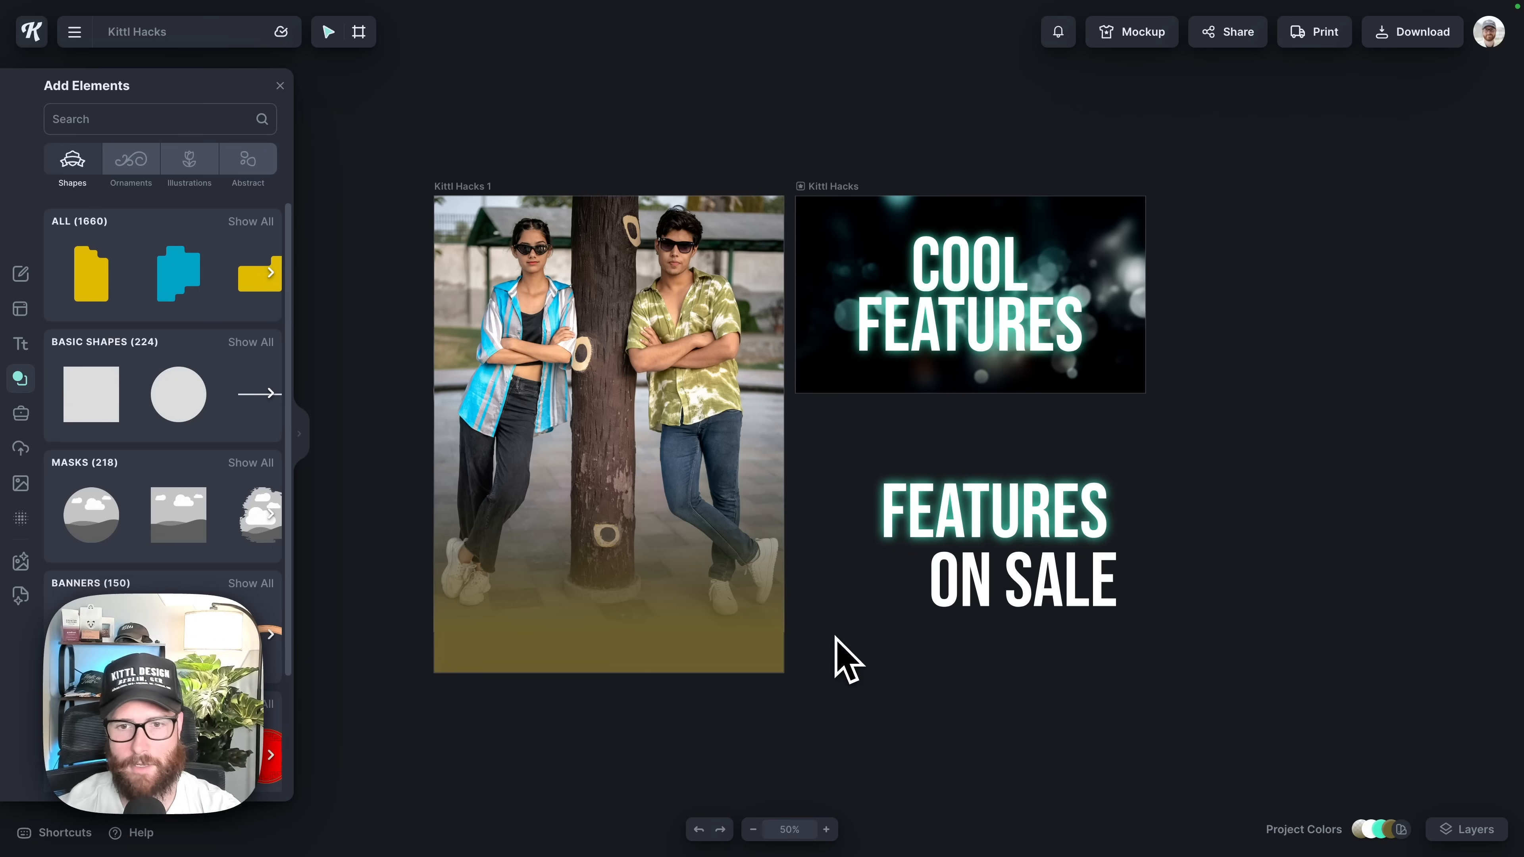
scroll(836, 637, up, 1)
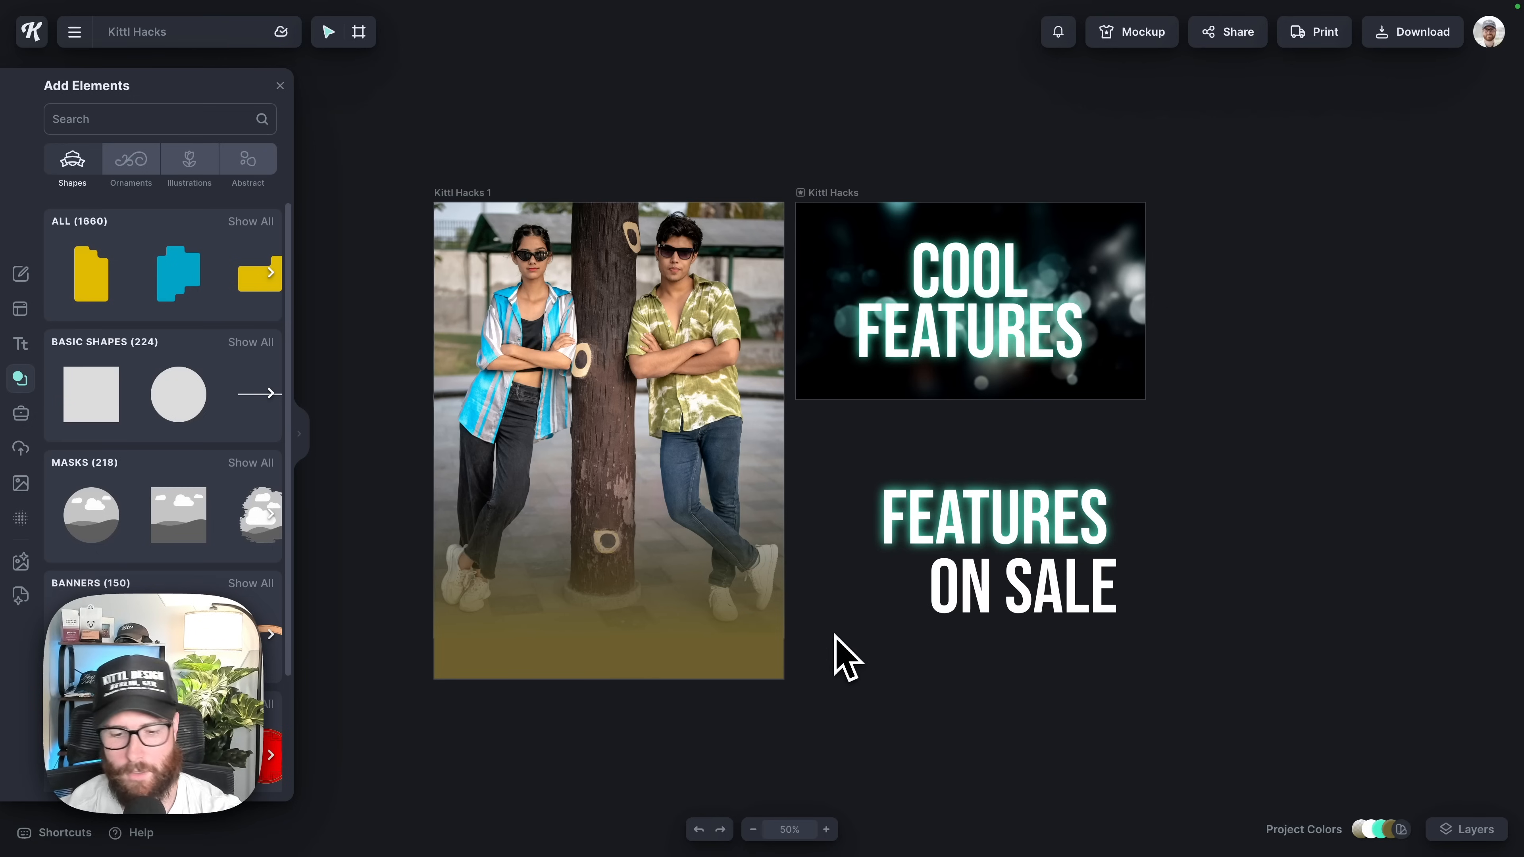
drag(953, 611, 938, 613)
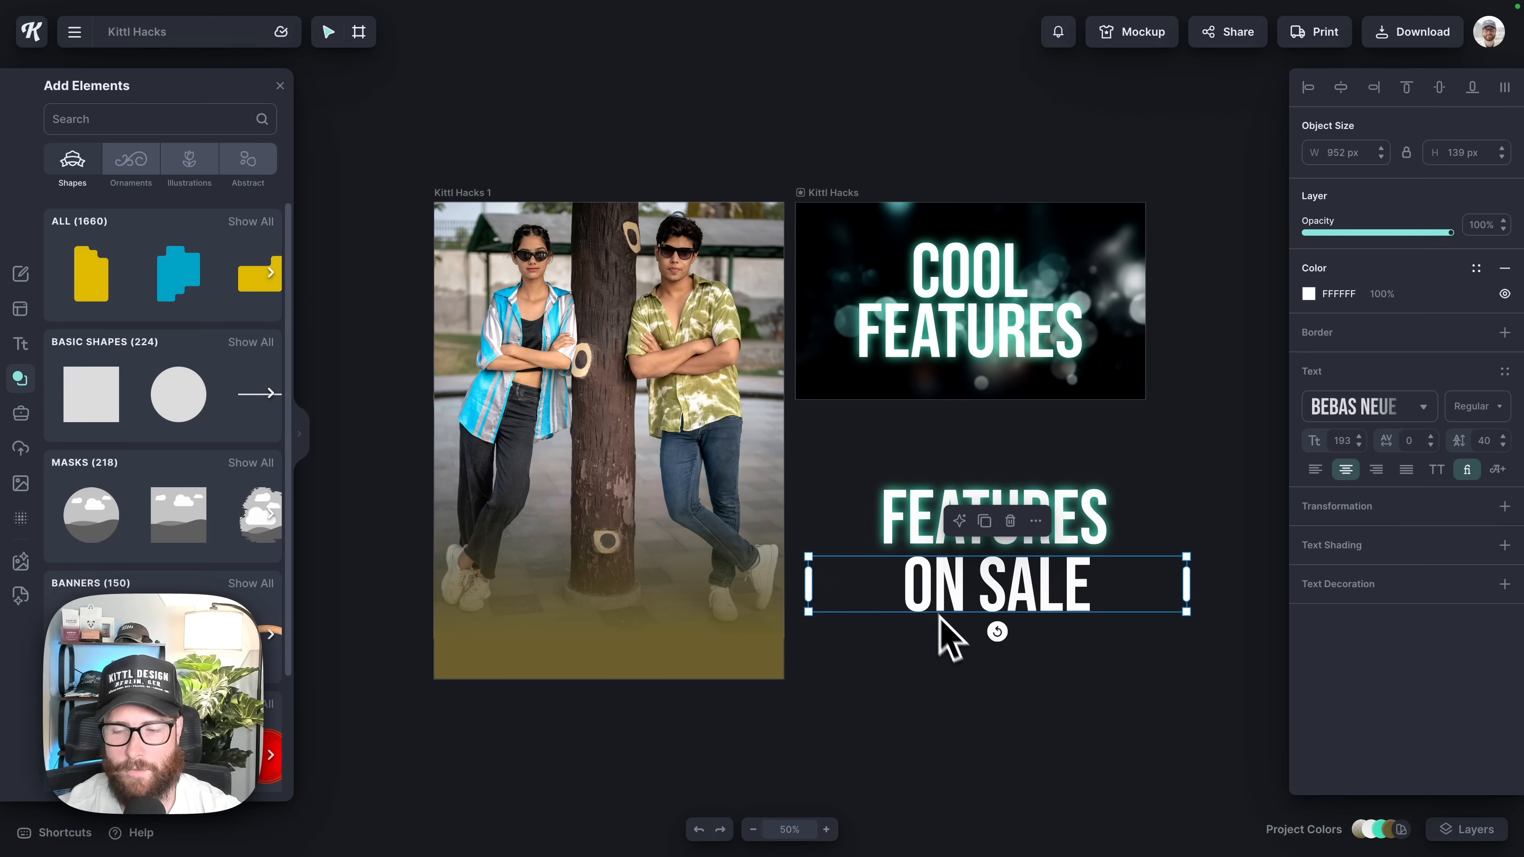
scroll(975, 660, right, 2)
click(978, 690)
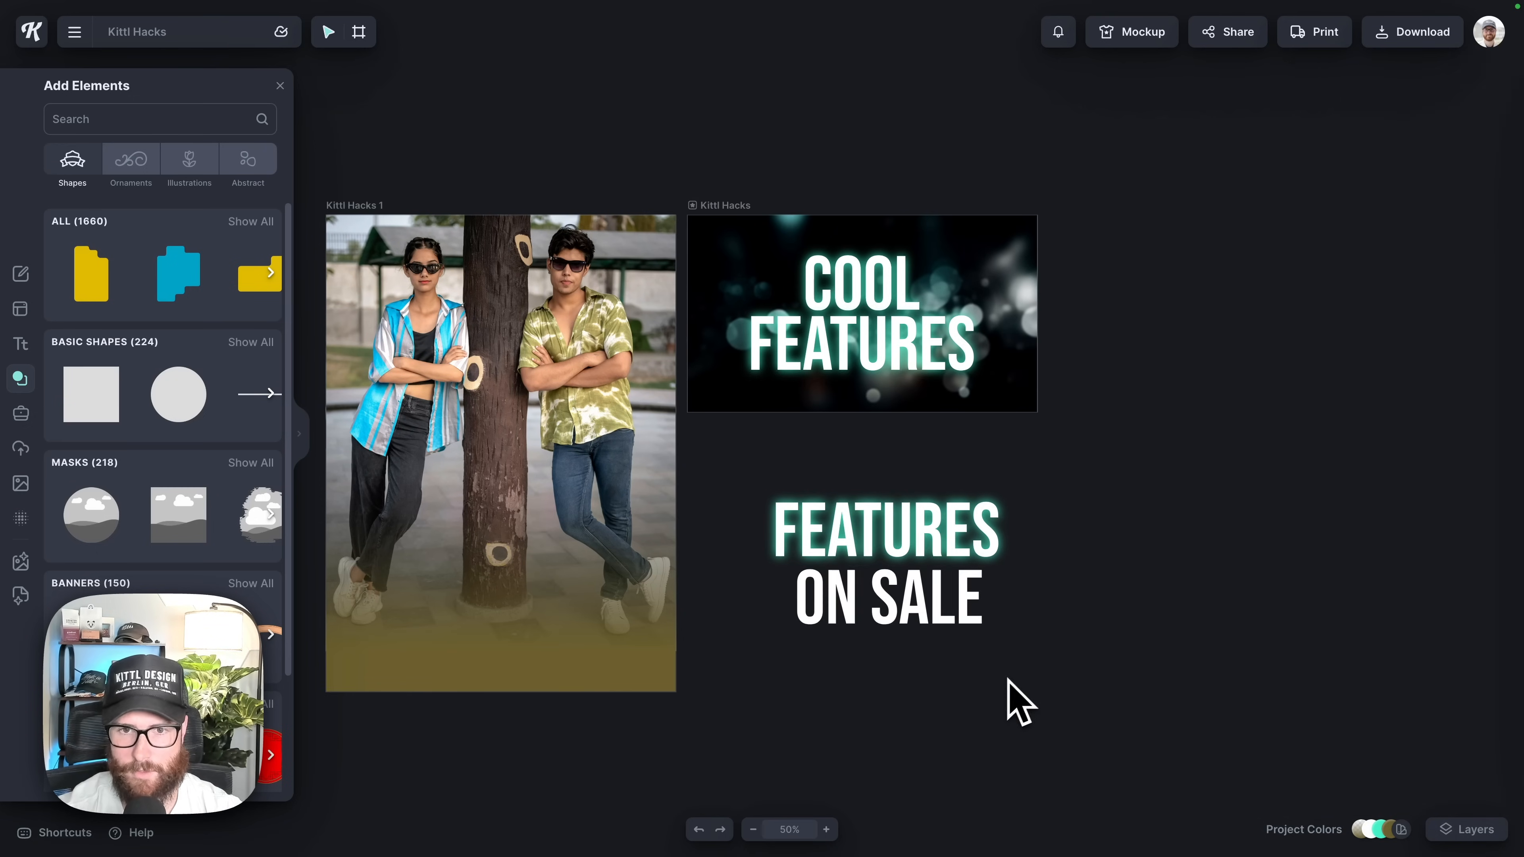
Select both COOL FEATURES title lines together with the loose FEATURES and ON SALE texts, and set their typeface to Adventurer 05.
scroll(960, 672, right, 2)
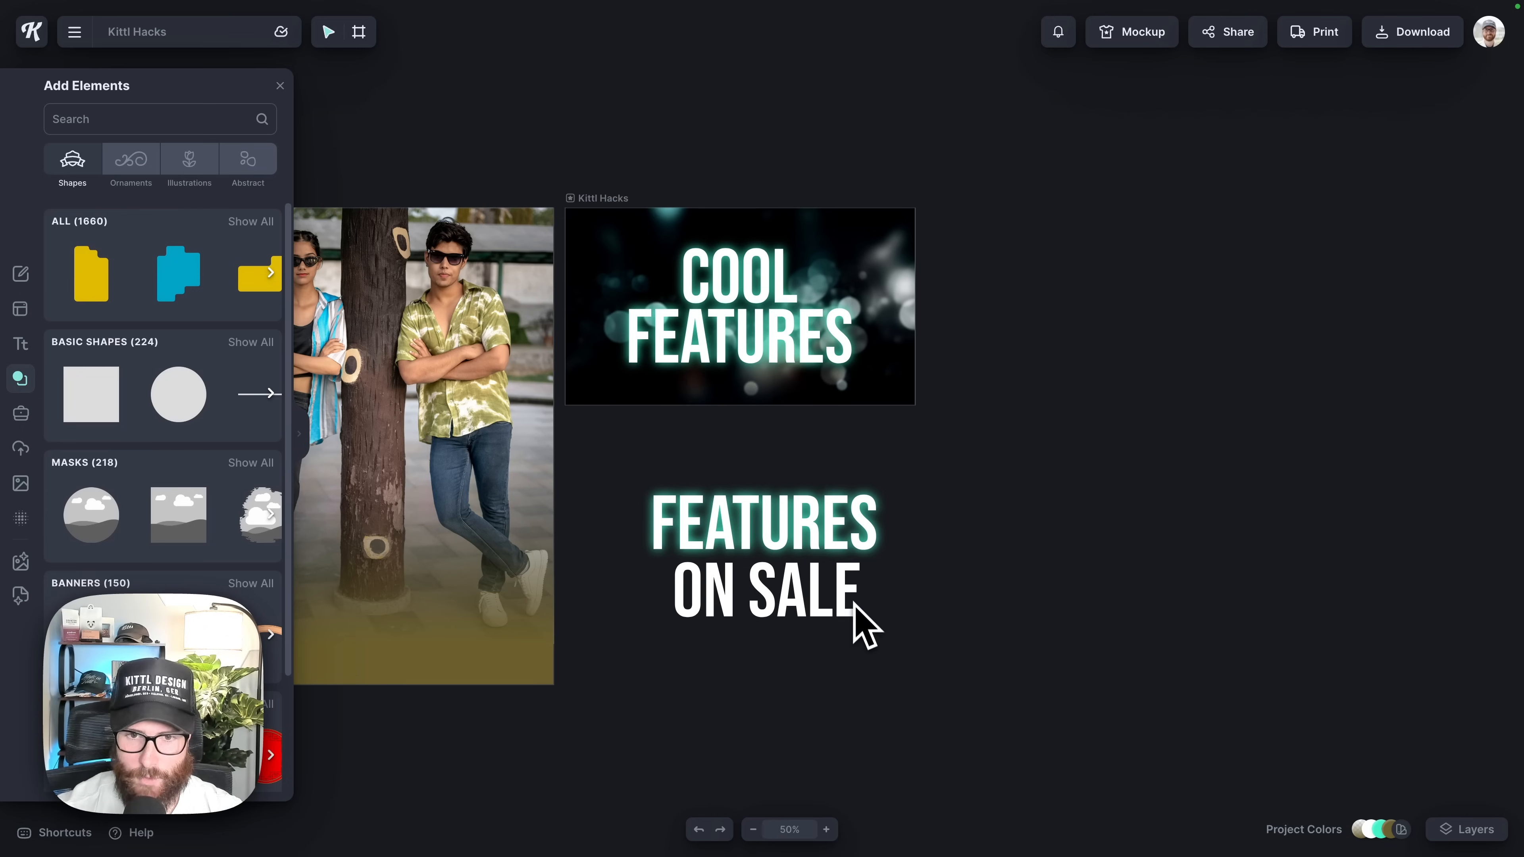
click(852, 604)
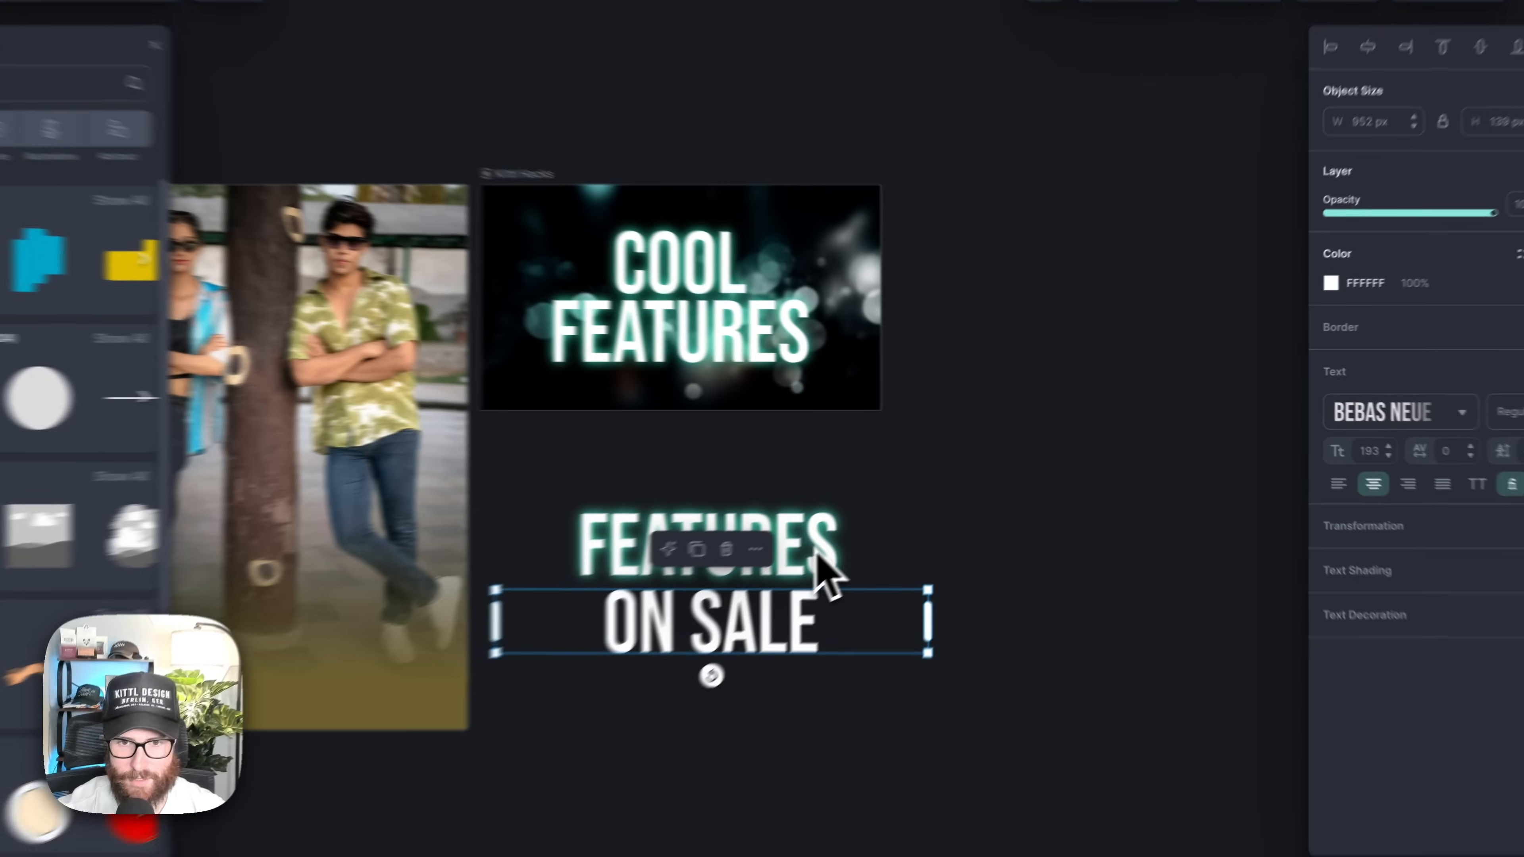
shift+click(864, 542)
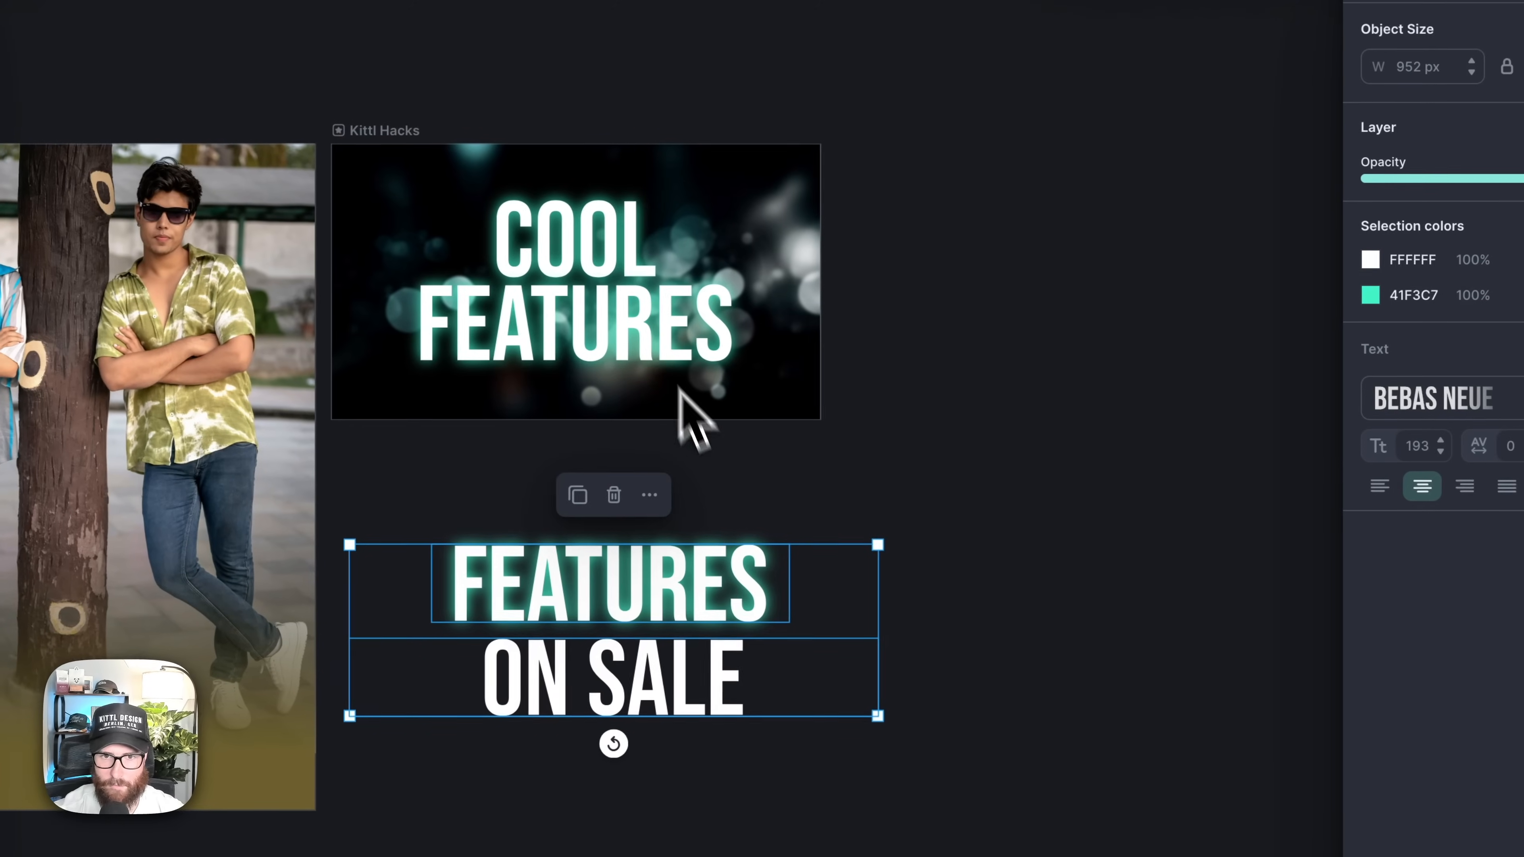
shift+click(796, 337)
shift+click(534, 255)
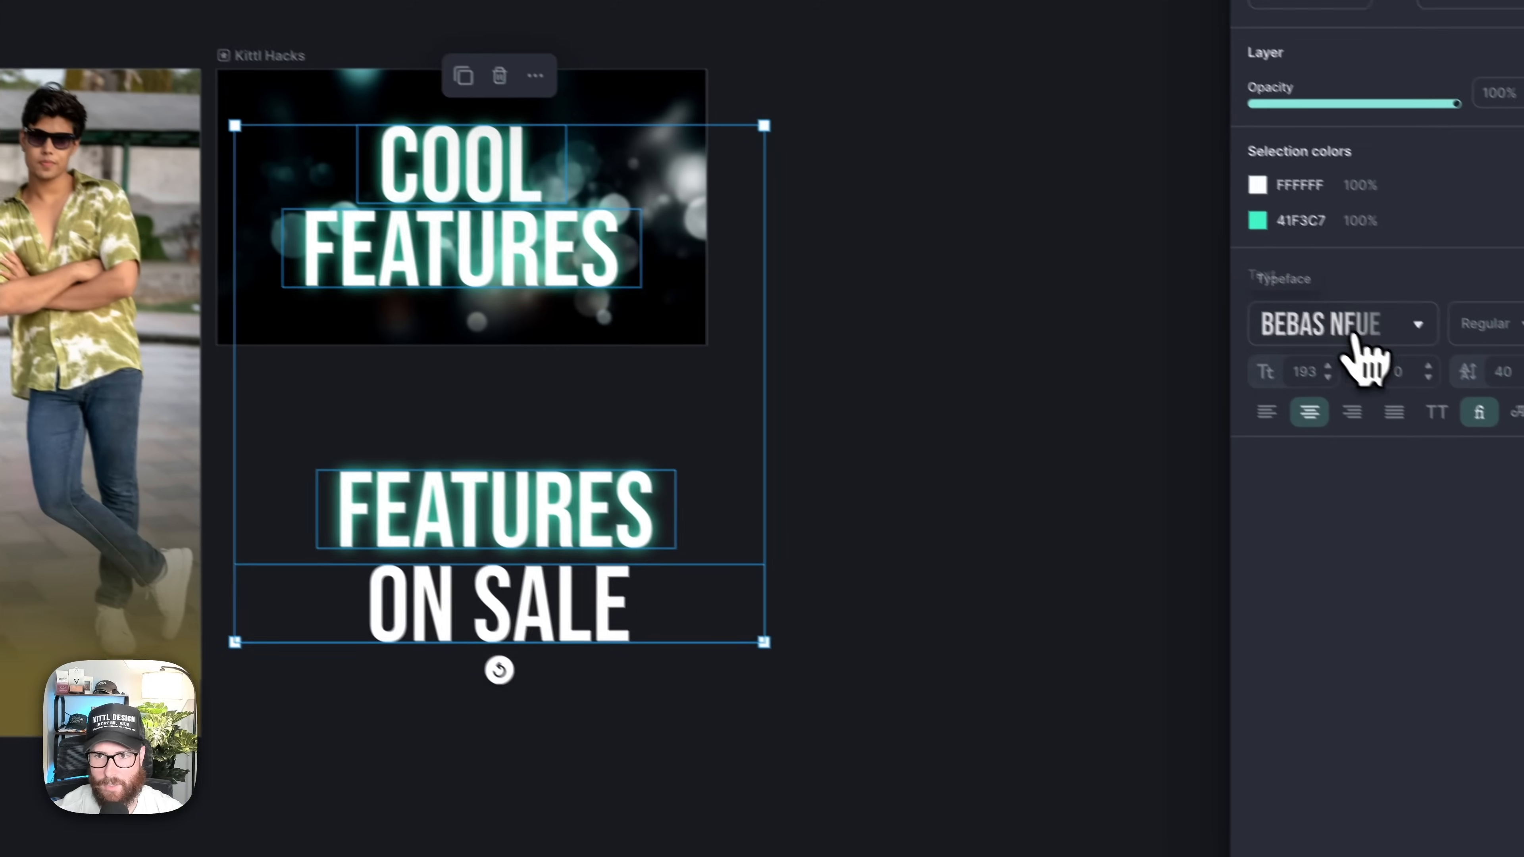
click(1472, 402)
click(1082, 530)
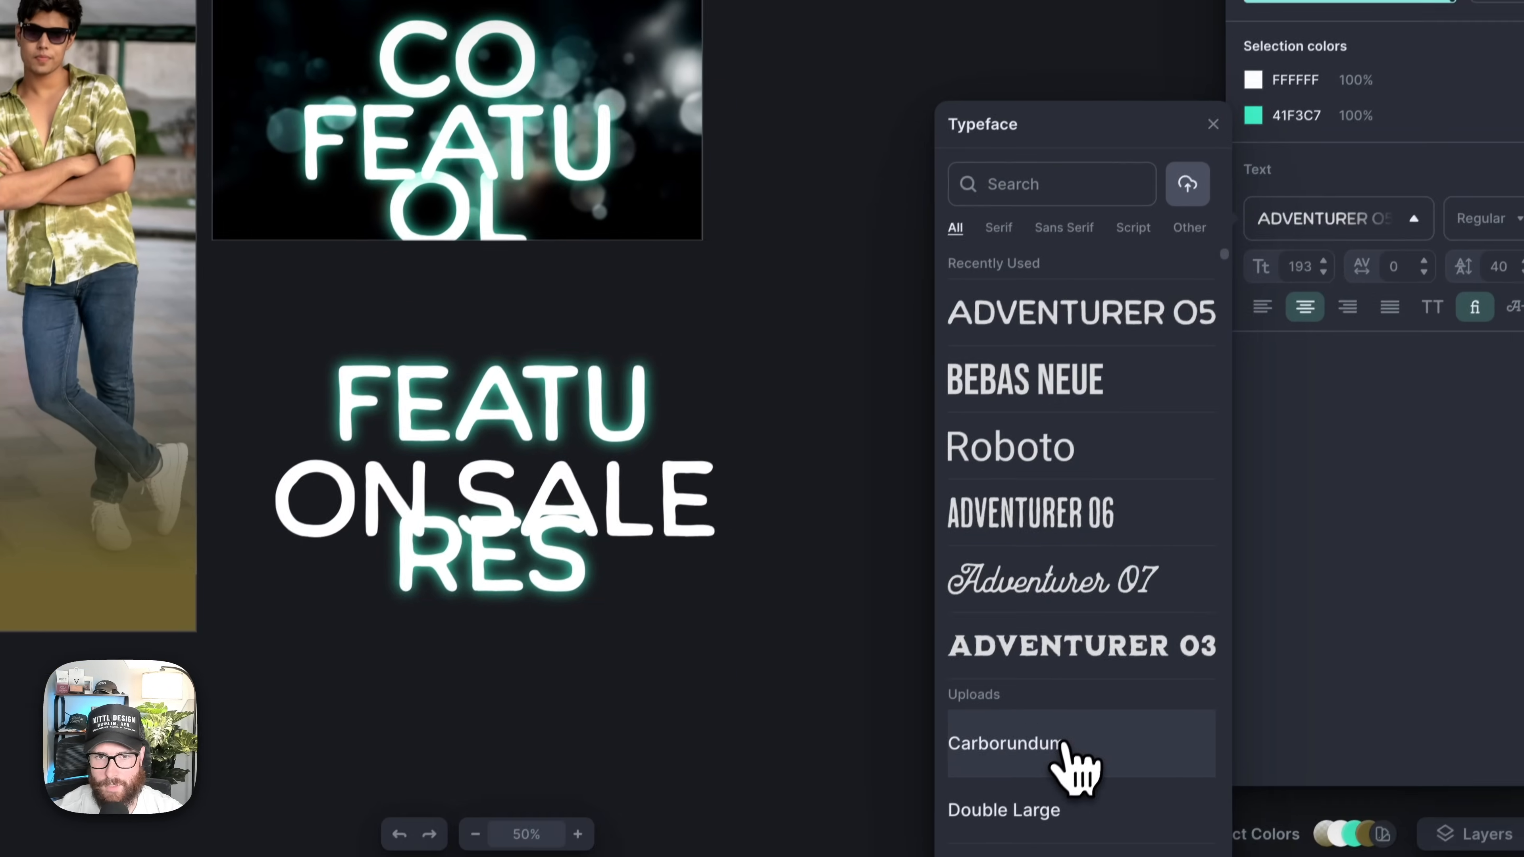
Try the Carborundum, Drippy, Inter V and Acme typefaces in turn on all four selected texts.
click(1029, 831)
scroll(1087, 639, down, 5)
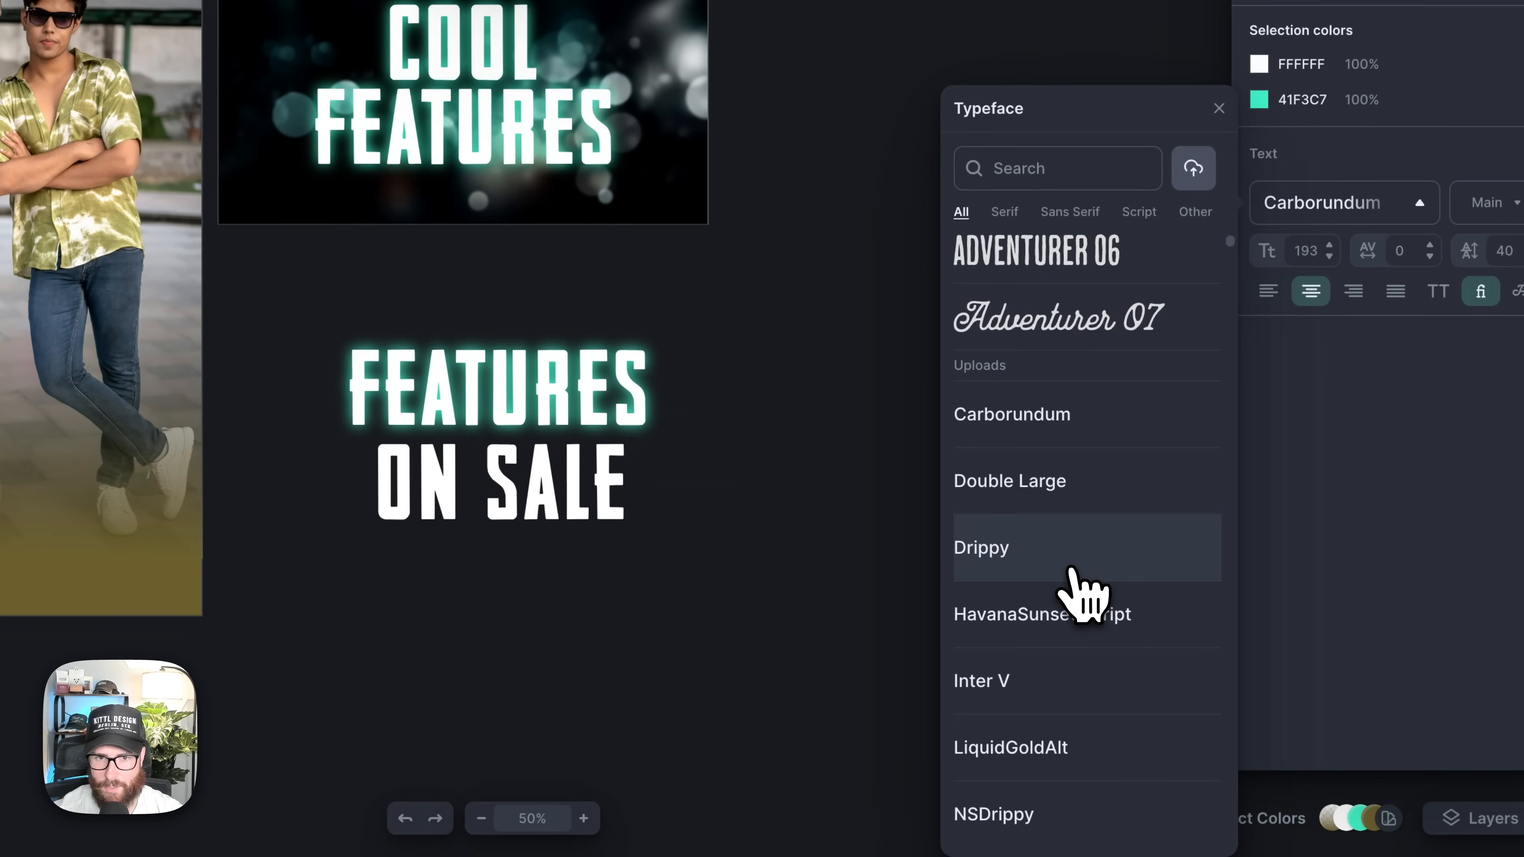
click(1070, 570)
scroll(1074, 564, down, 2)
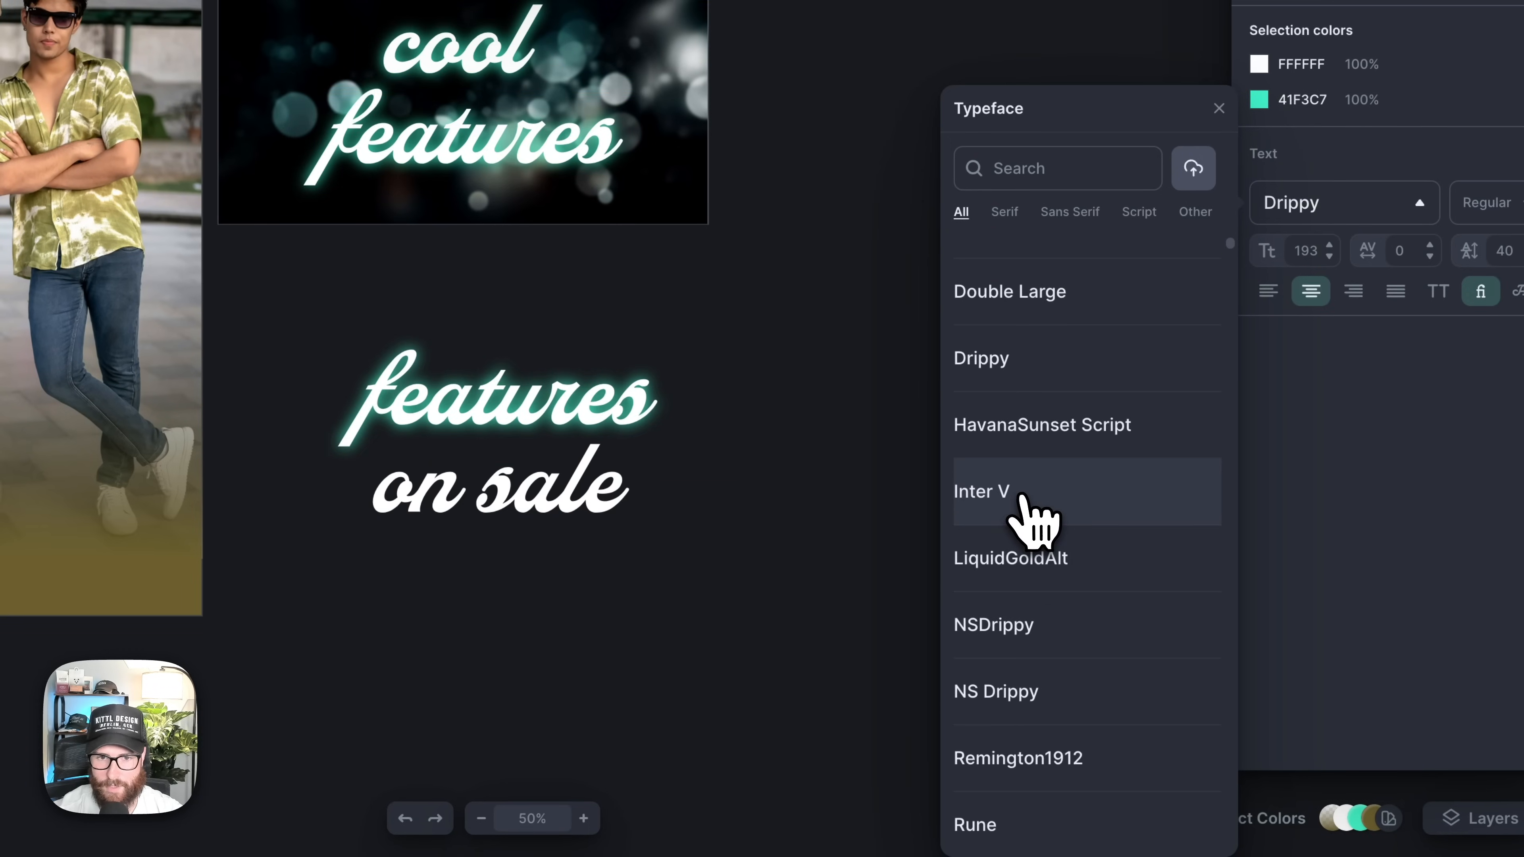
click(1020, 501)
scroll(1027, 518, down, 8)
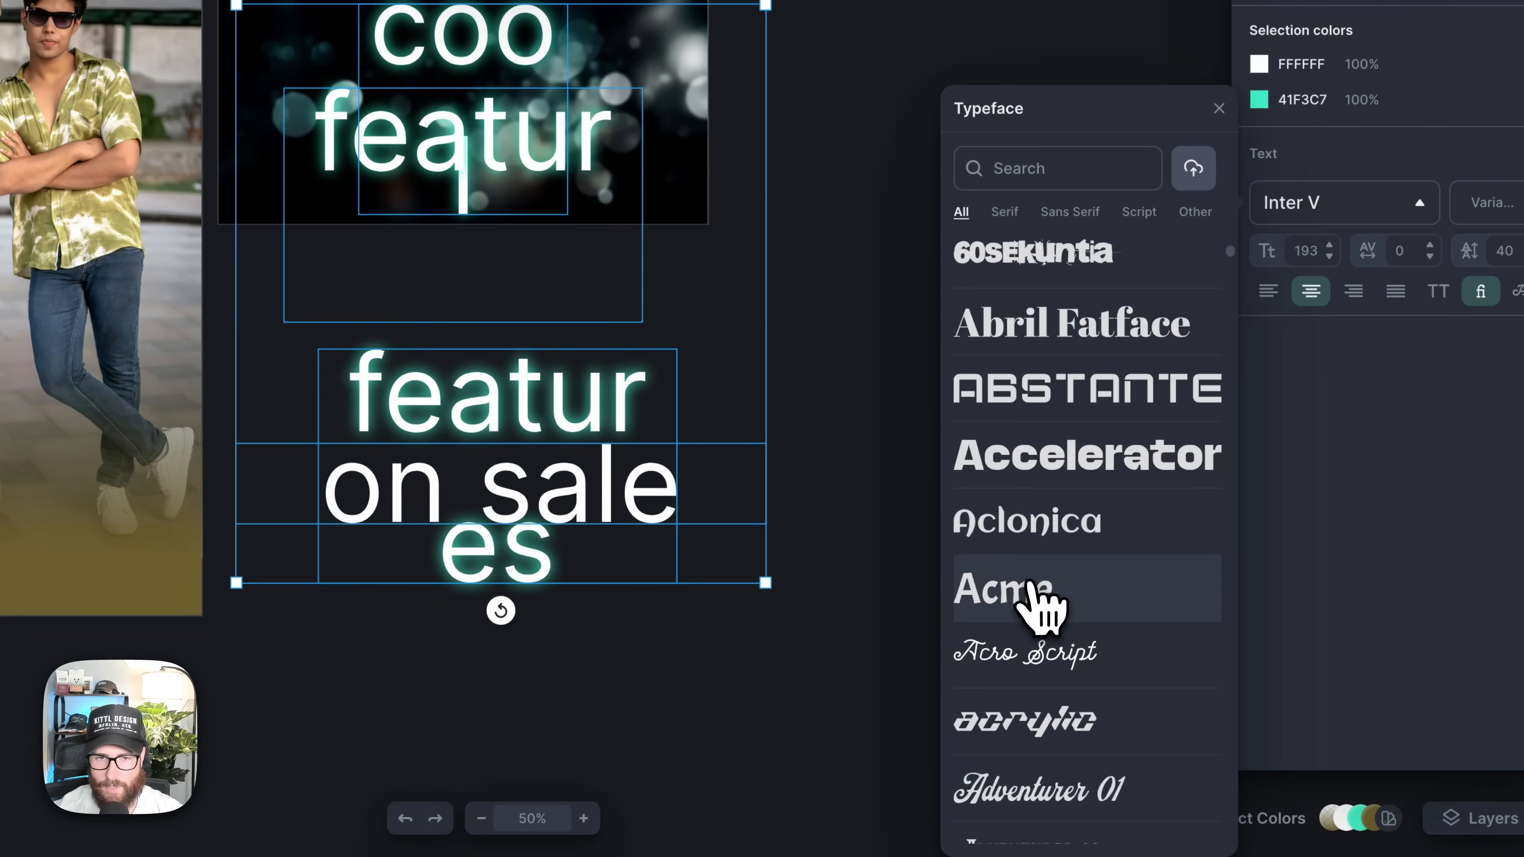
click(1040, 606)
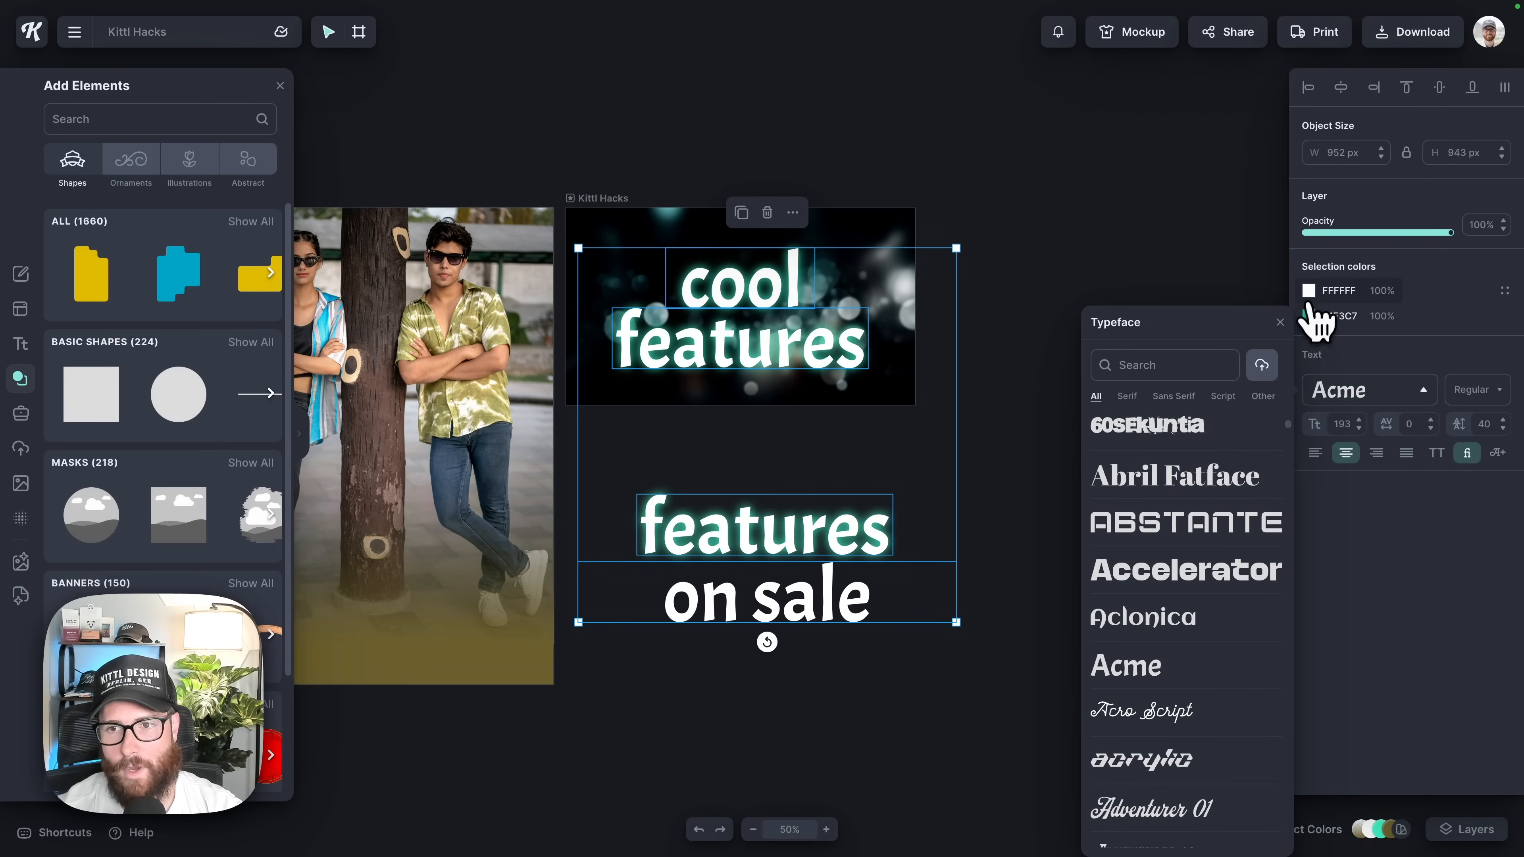
Recolour the selected texts' white fill to ED9696 and set their letter spacing to 100.
click(1309, 293)
drag(1223, 384, 1154, 339)
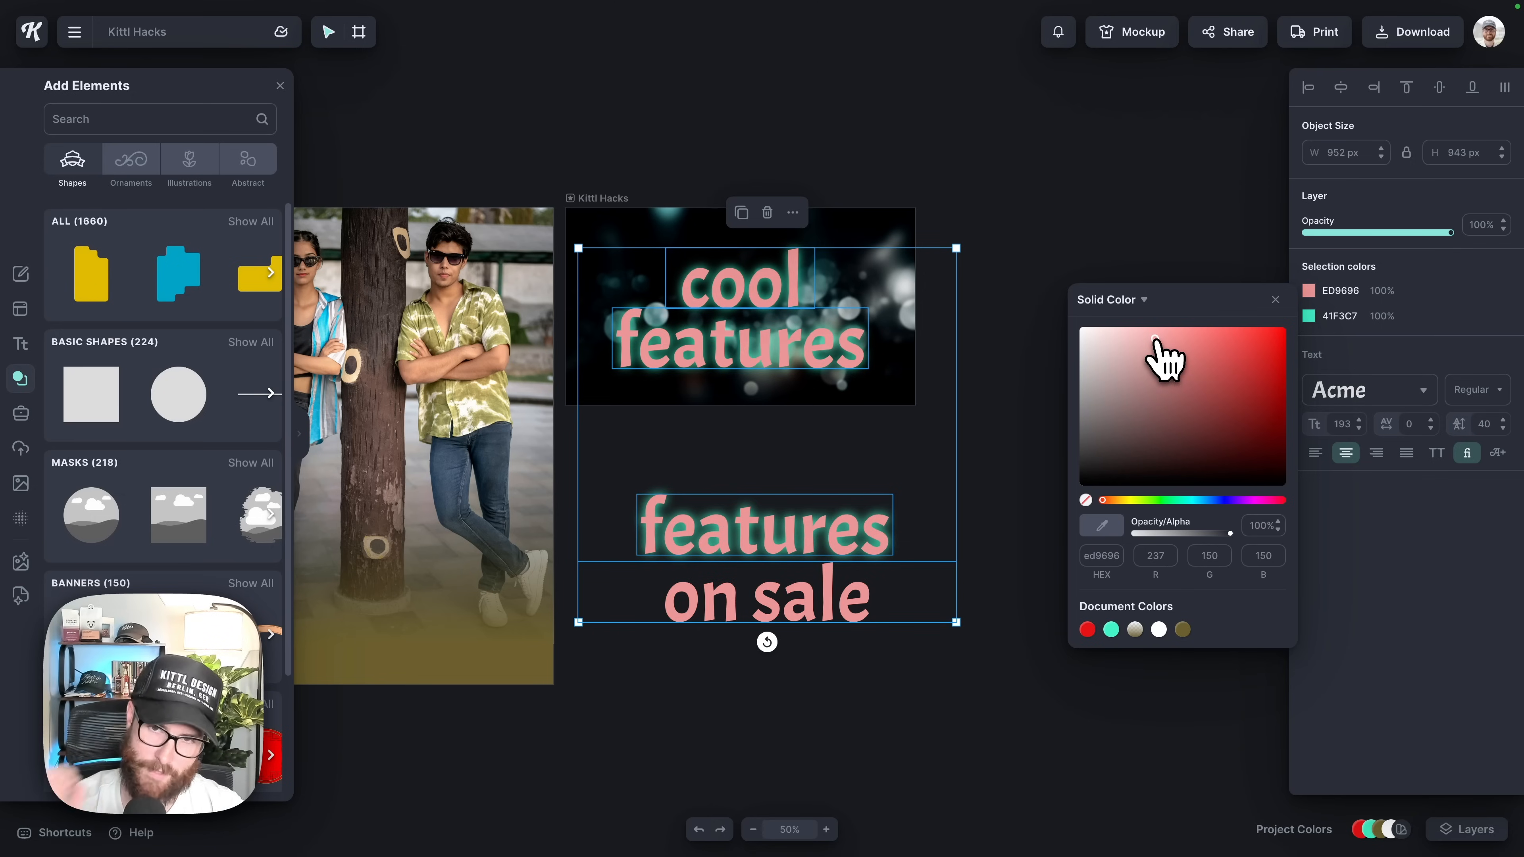
click(1274, 299)
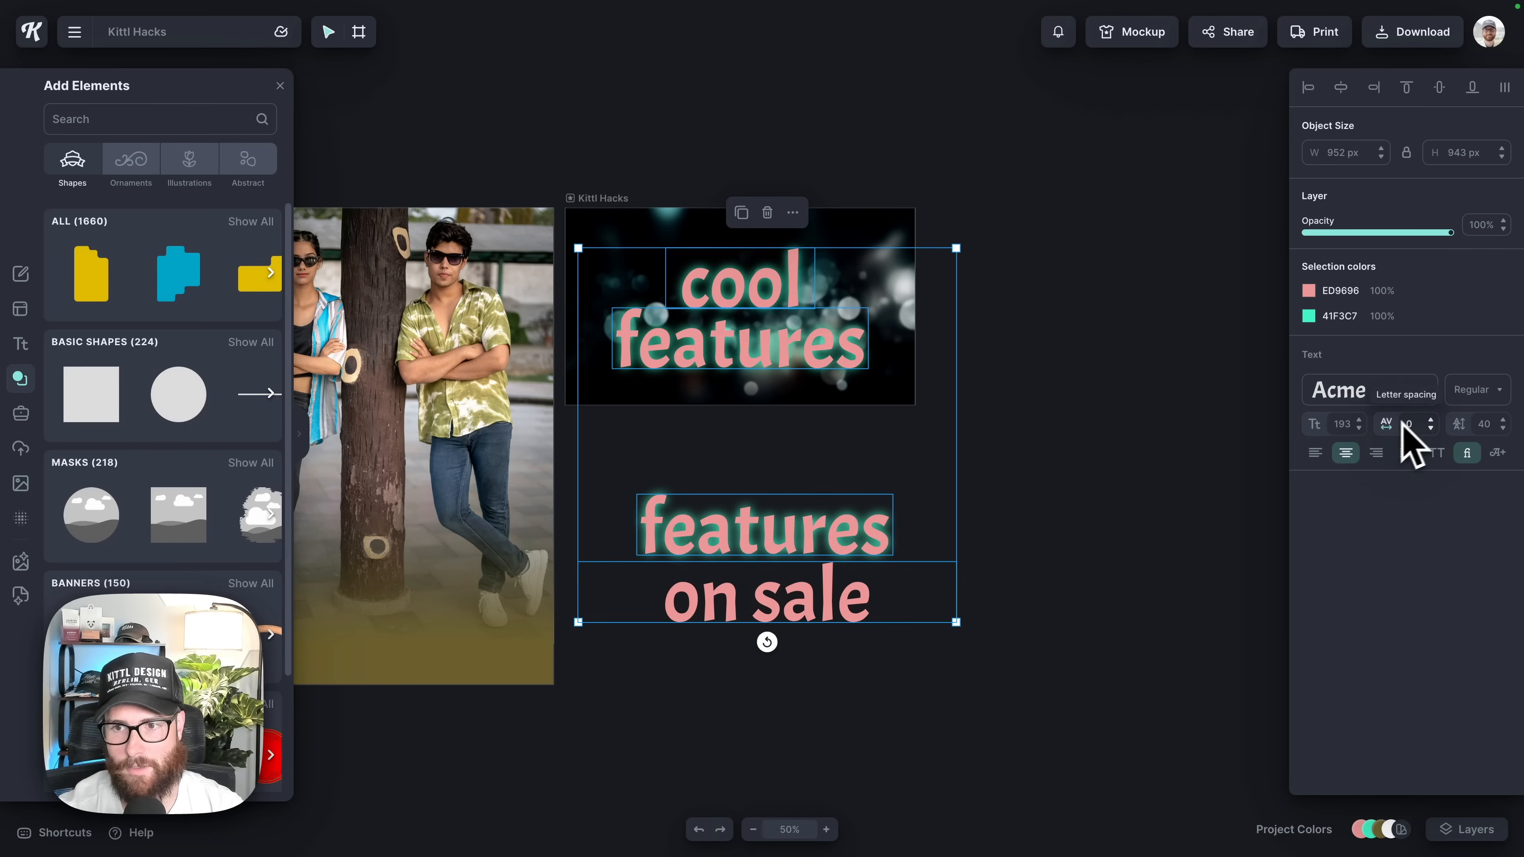
text(100)
key(Return)
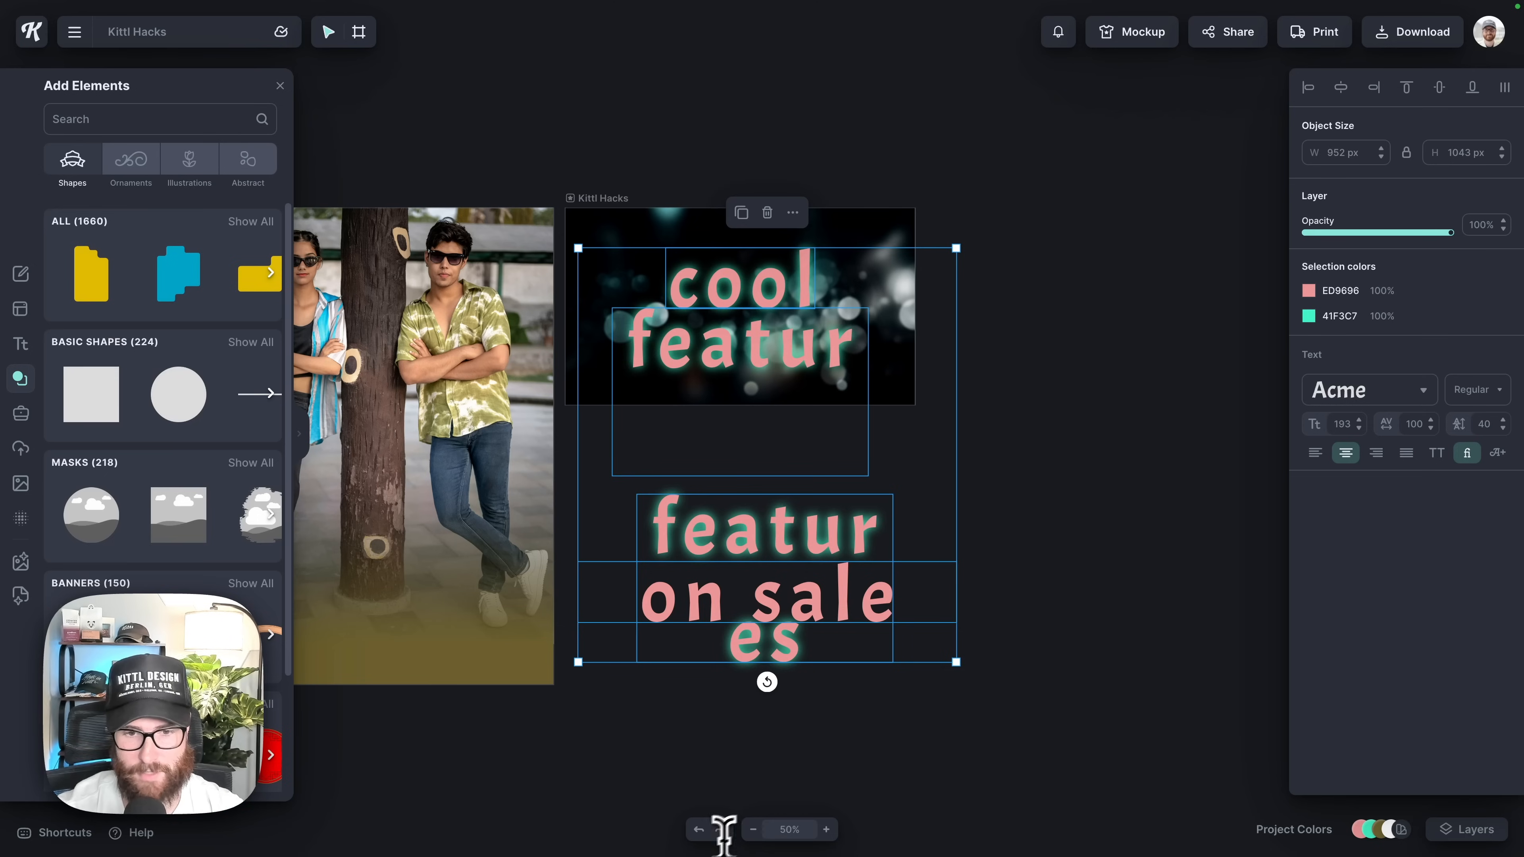
Undo the letter spacing, colour and typeface changes made to the selected texts, and clear the selection.
click(699, 830)
click(698, 830)
click(699, 831)
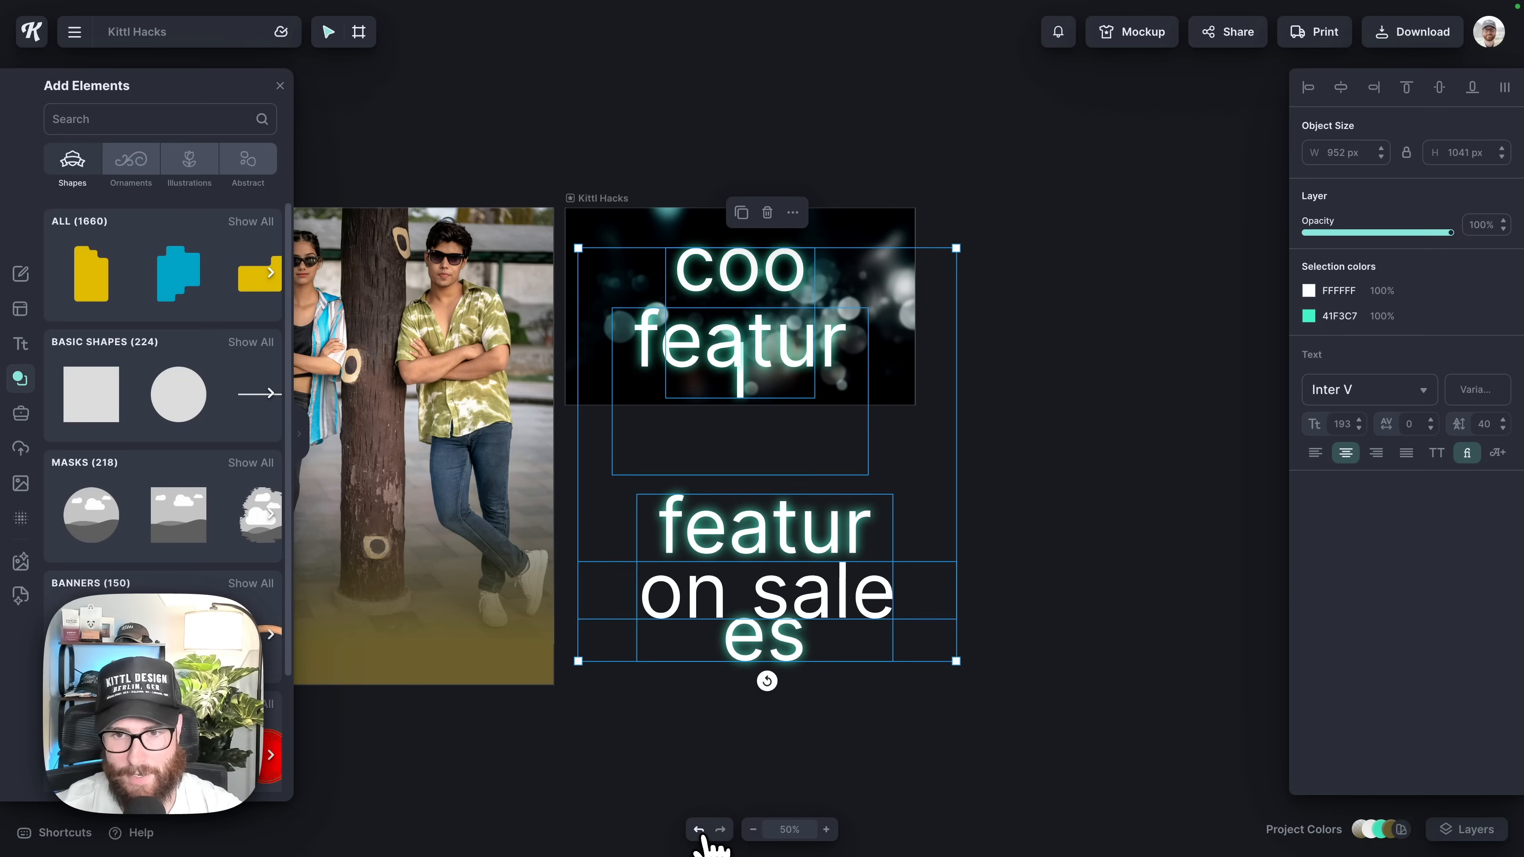
click(699, 830)
click(699, 831)
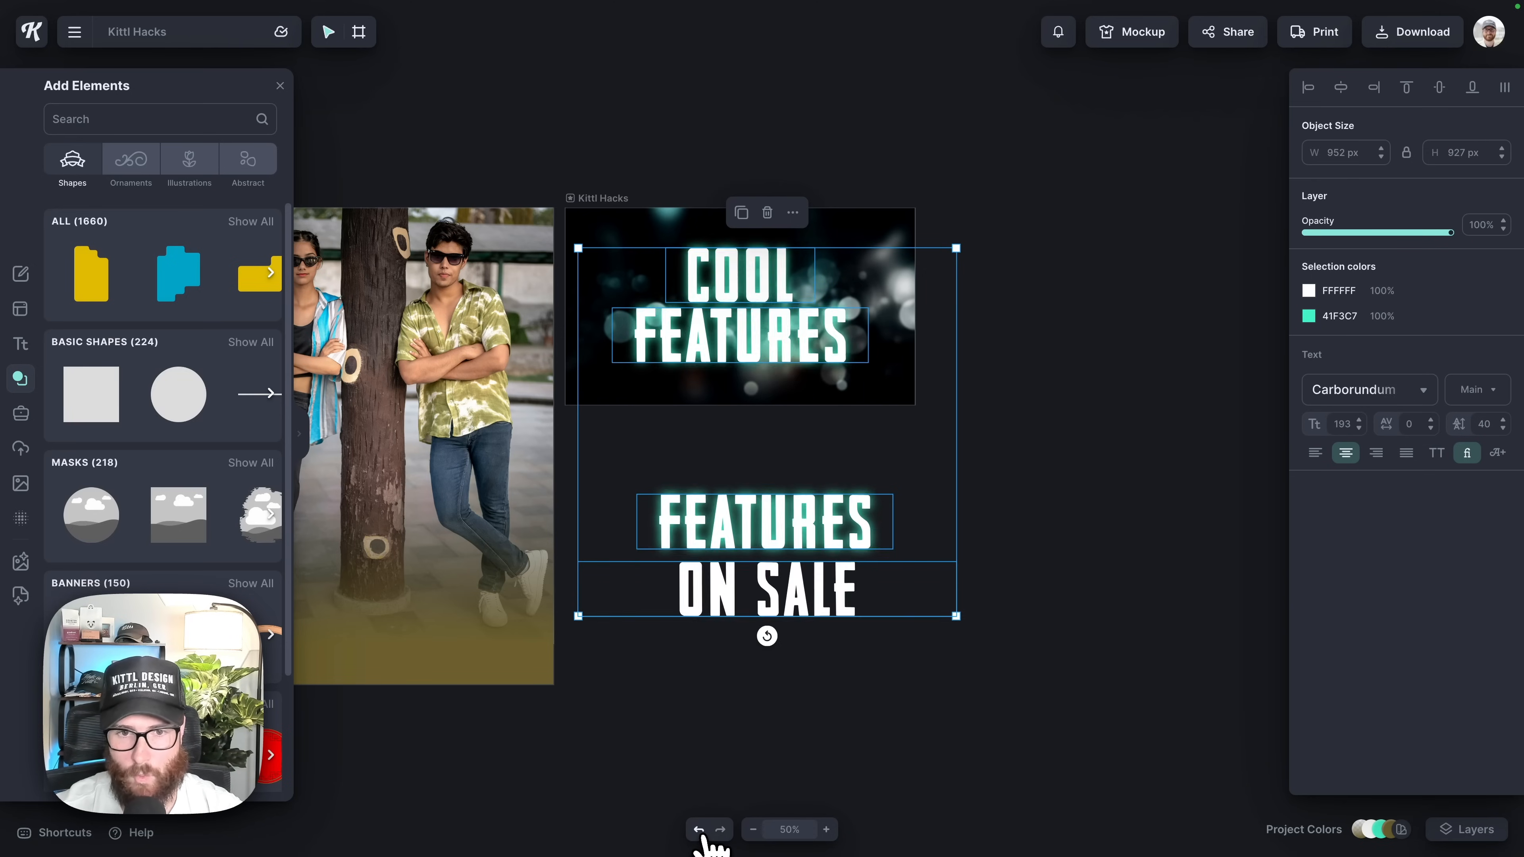
click(840, 729)
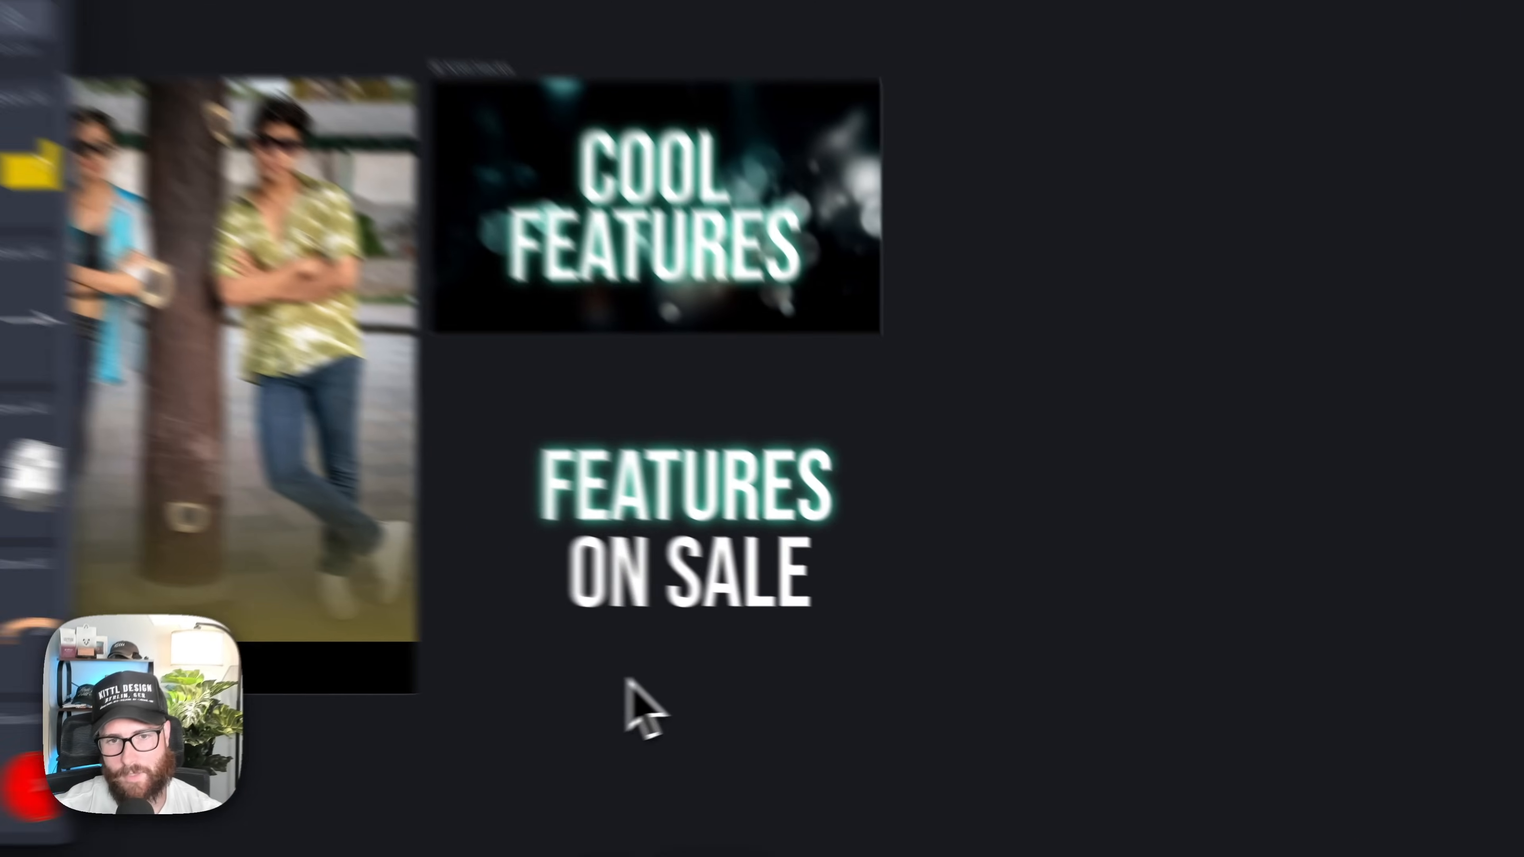
Select the loose FEATURES and ON SALE texts together and change their typeface to Skyrise Display.
drag(654, 669, 890, 446)
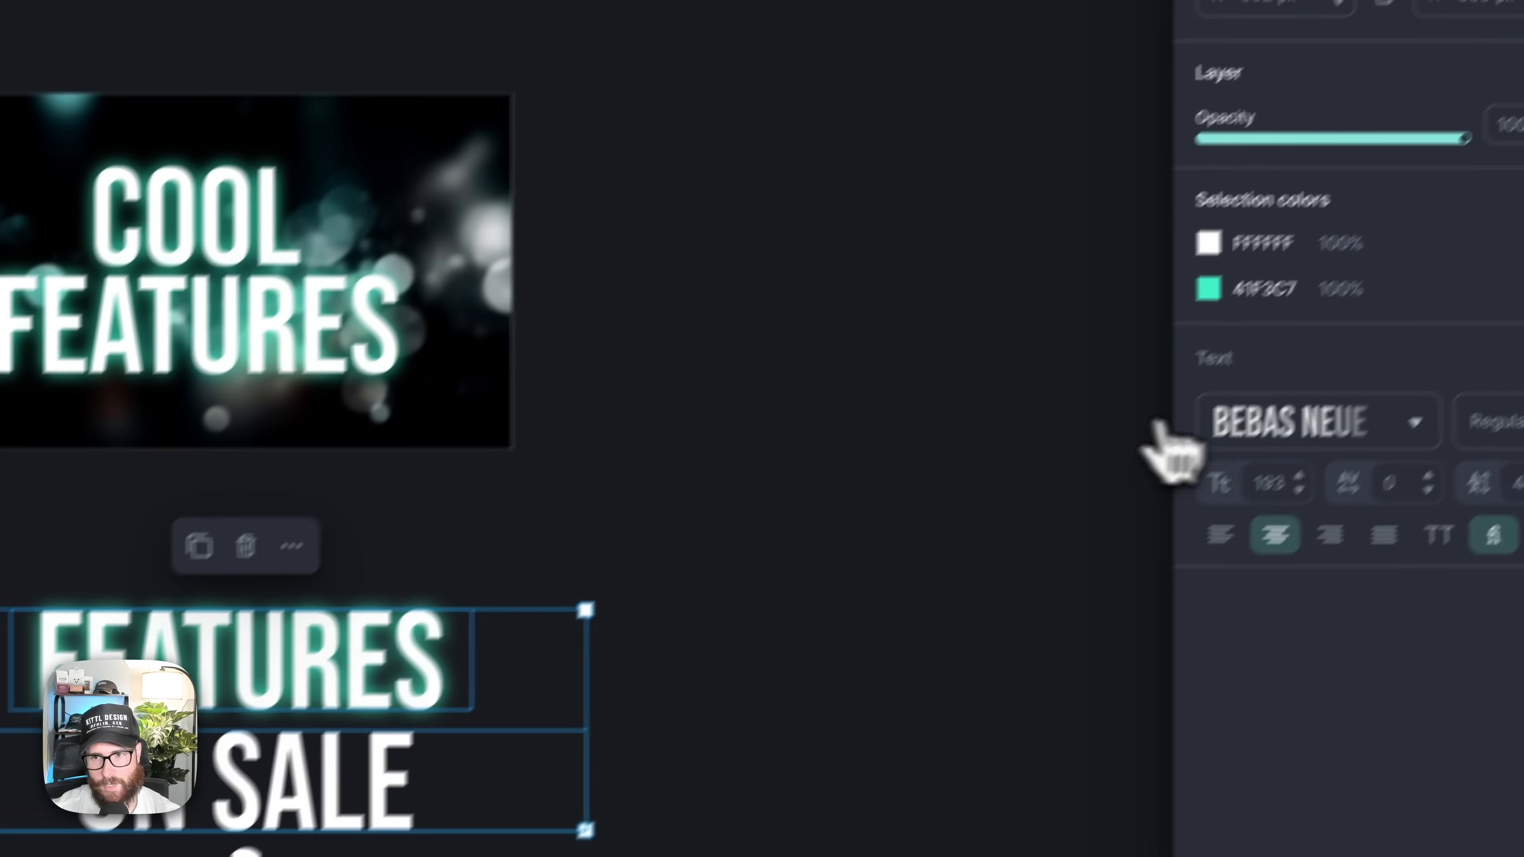
click(1509, 180)
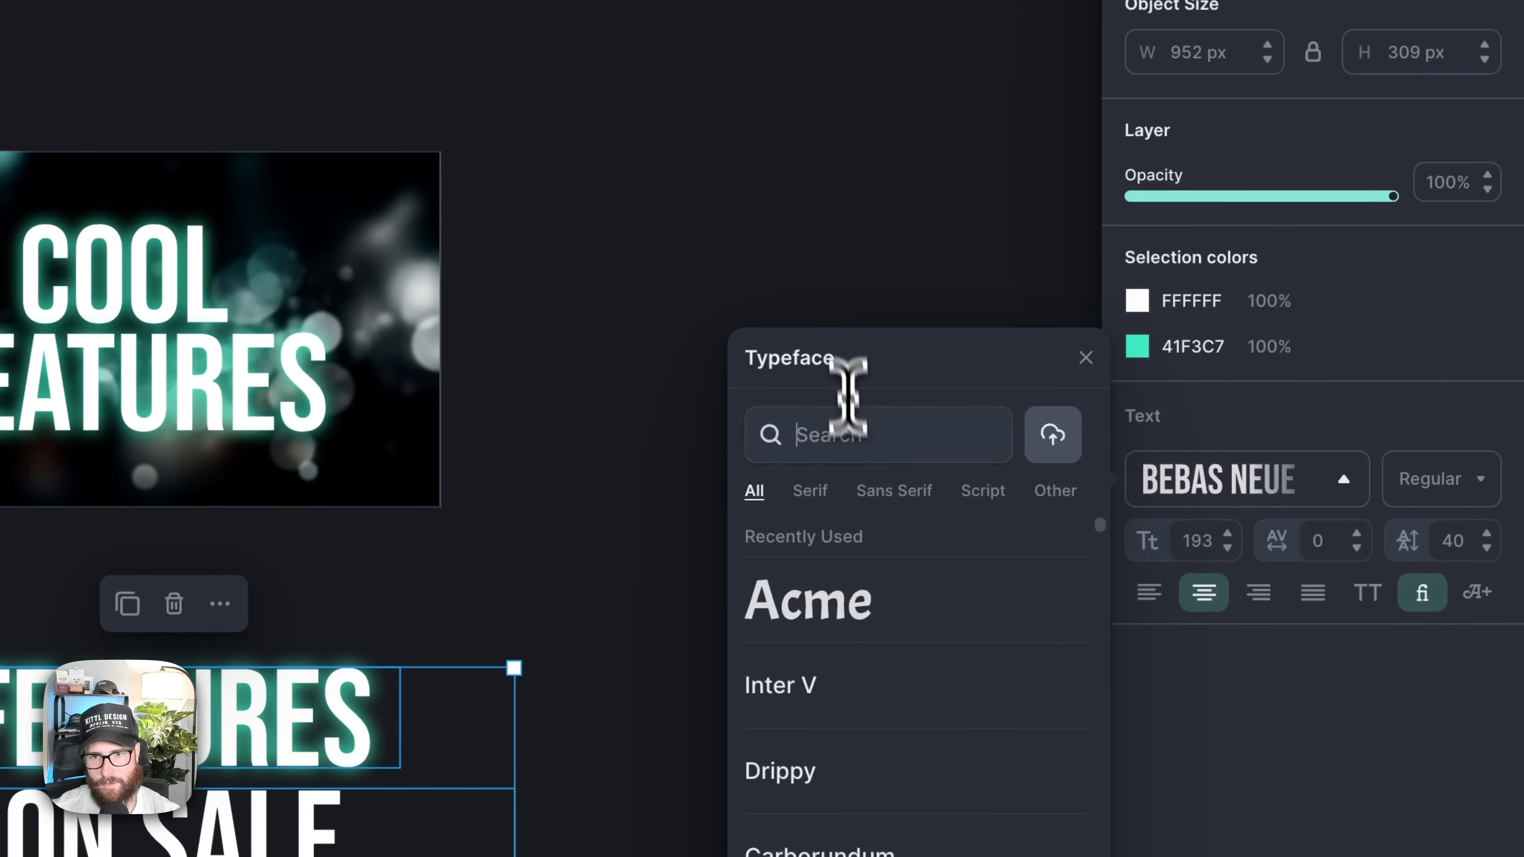
text(sky)
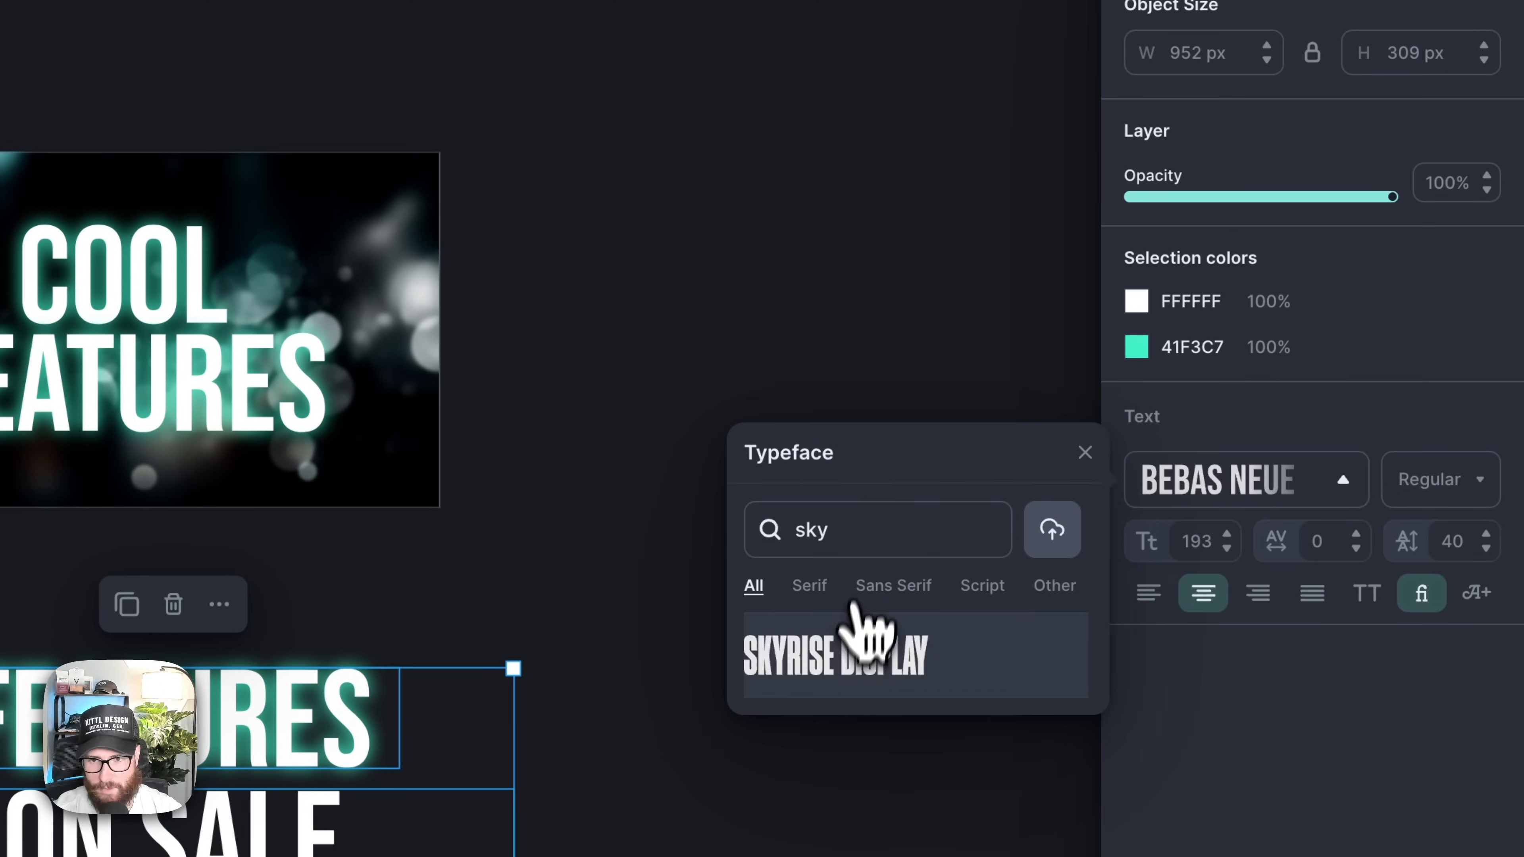
click(852, 654)
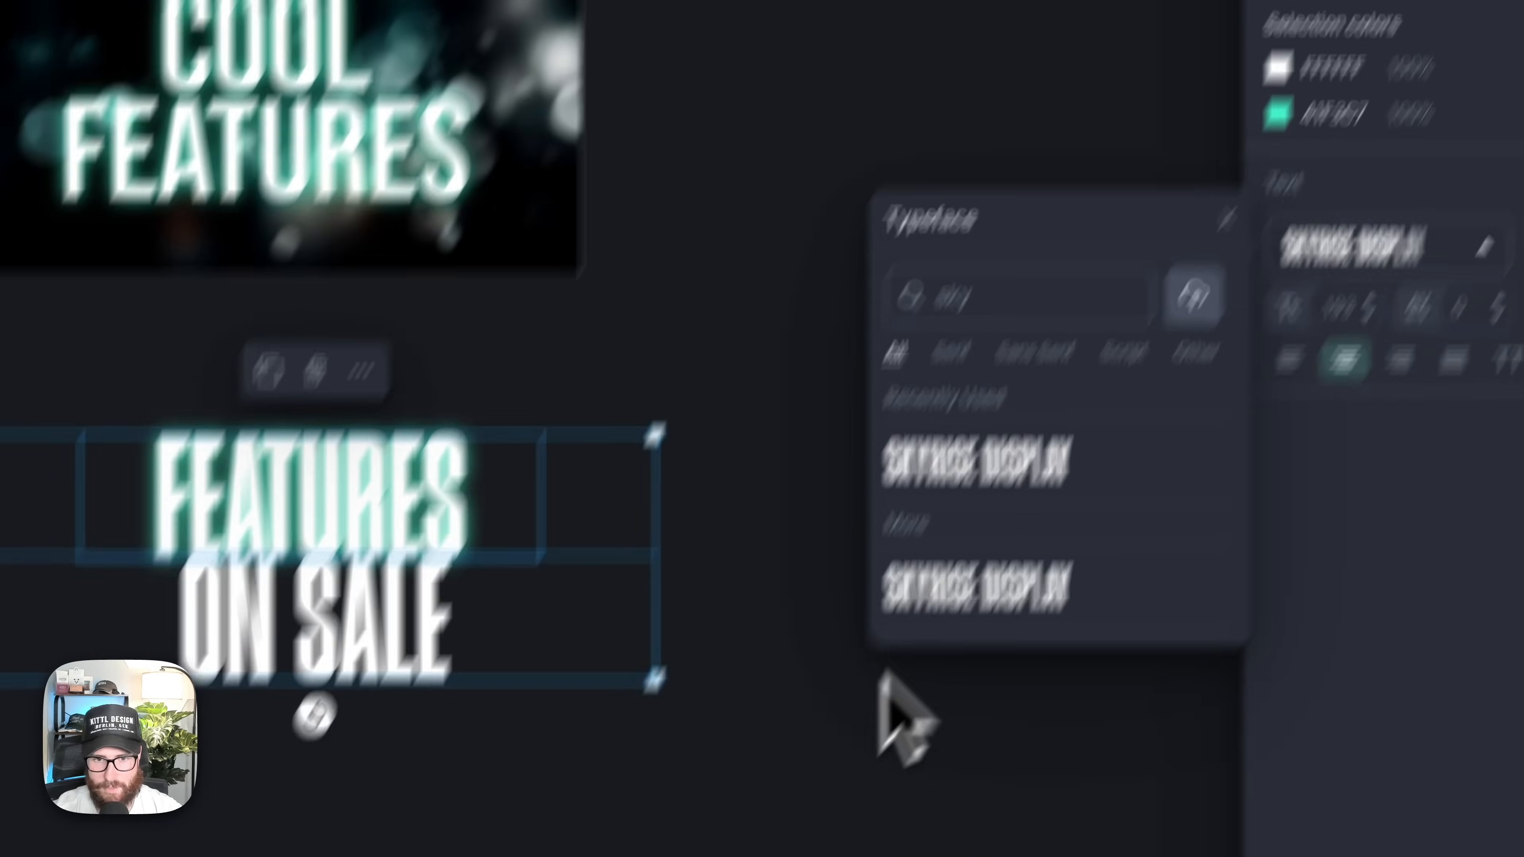
Move the ON SALE text slightly down to leave a small gap beneath the loose FEATURES text.
click(596, 475)
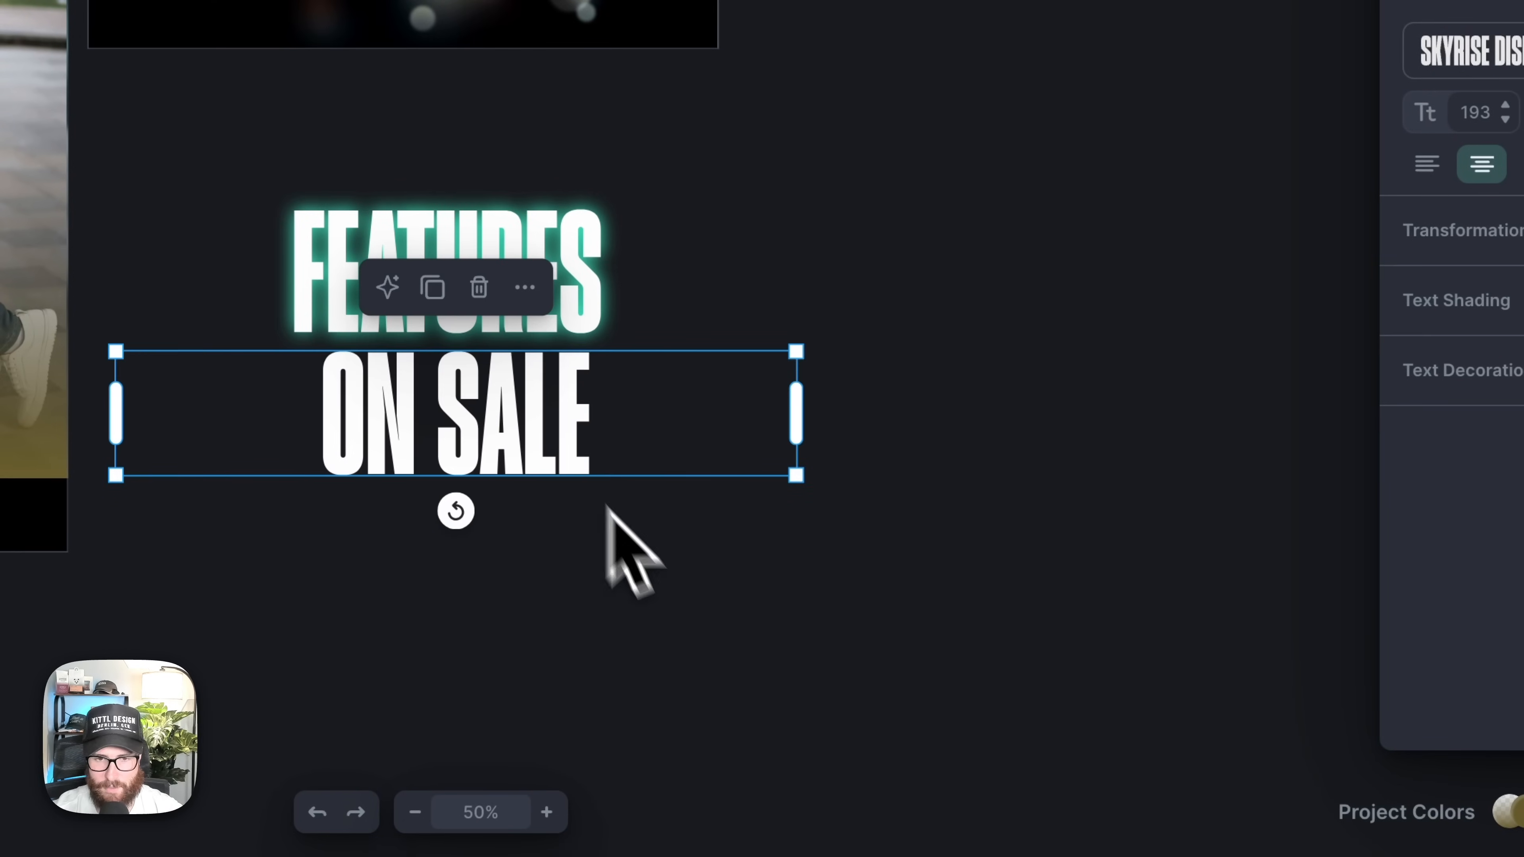
drag(534, 458, 534, 474)
click(600, 578)
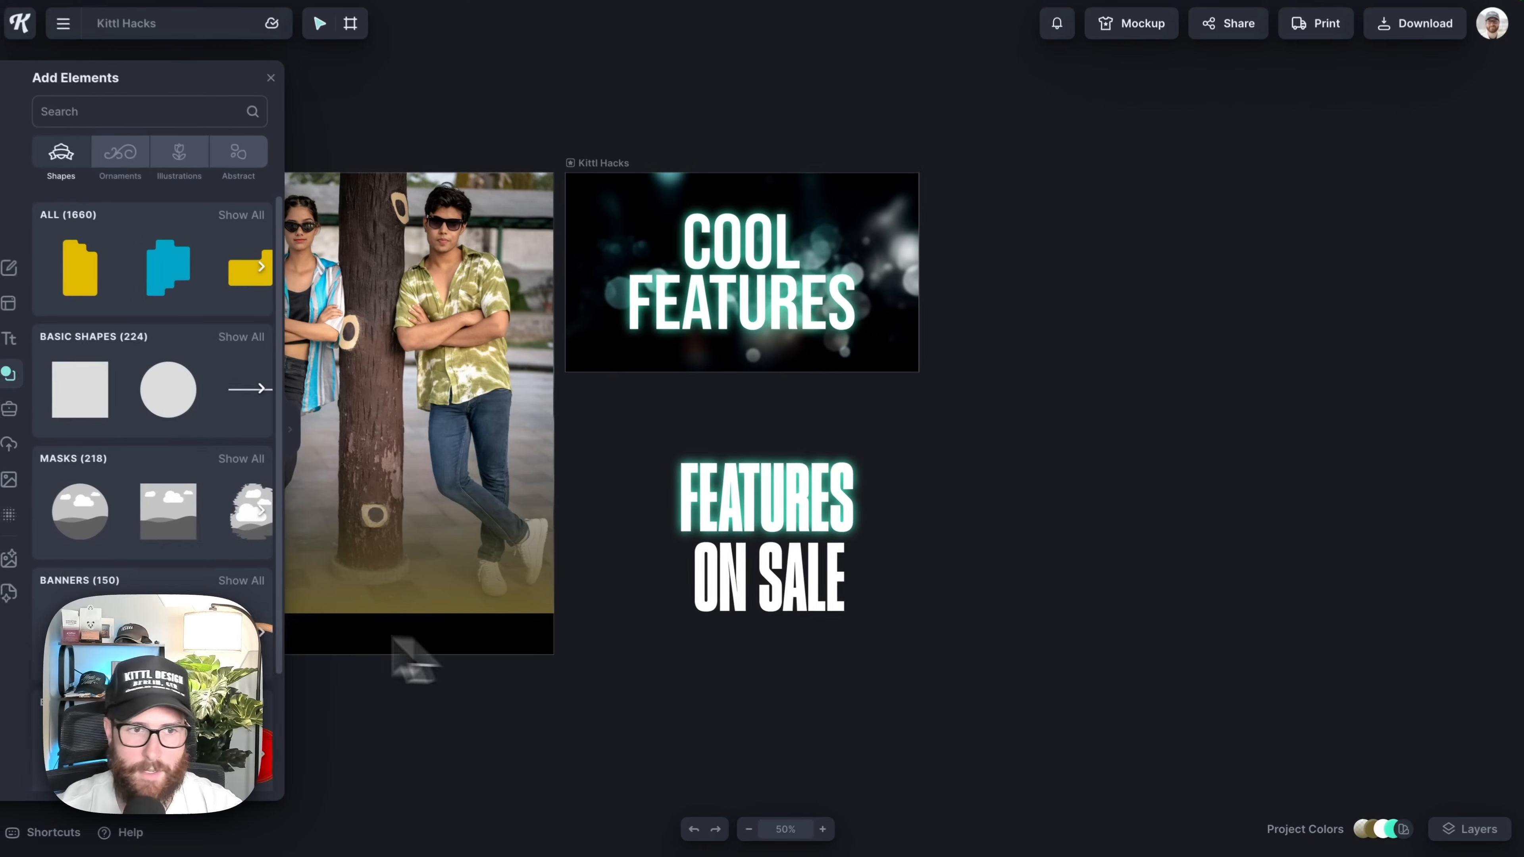
Add a circle, a star, a pill shape and a rounded square from the basic shapes to the canvas.
click(167, 409)
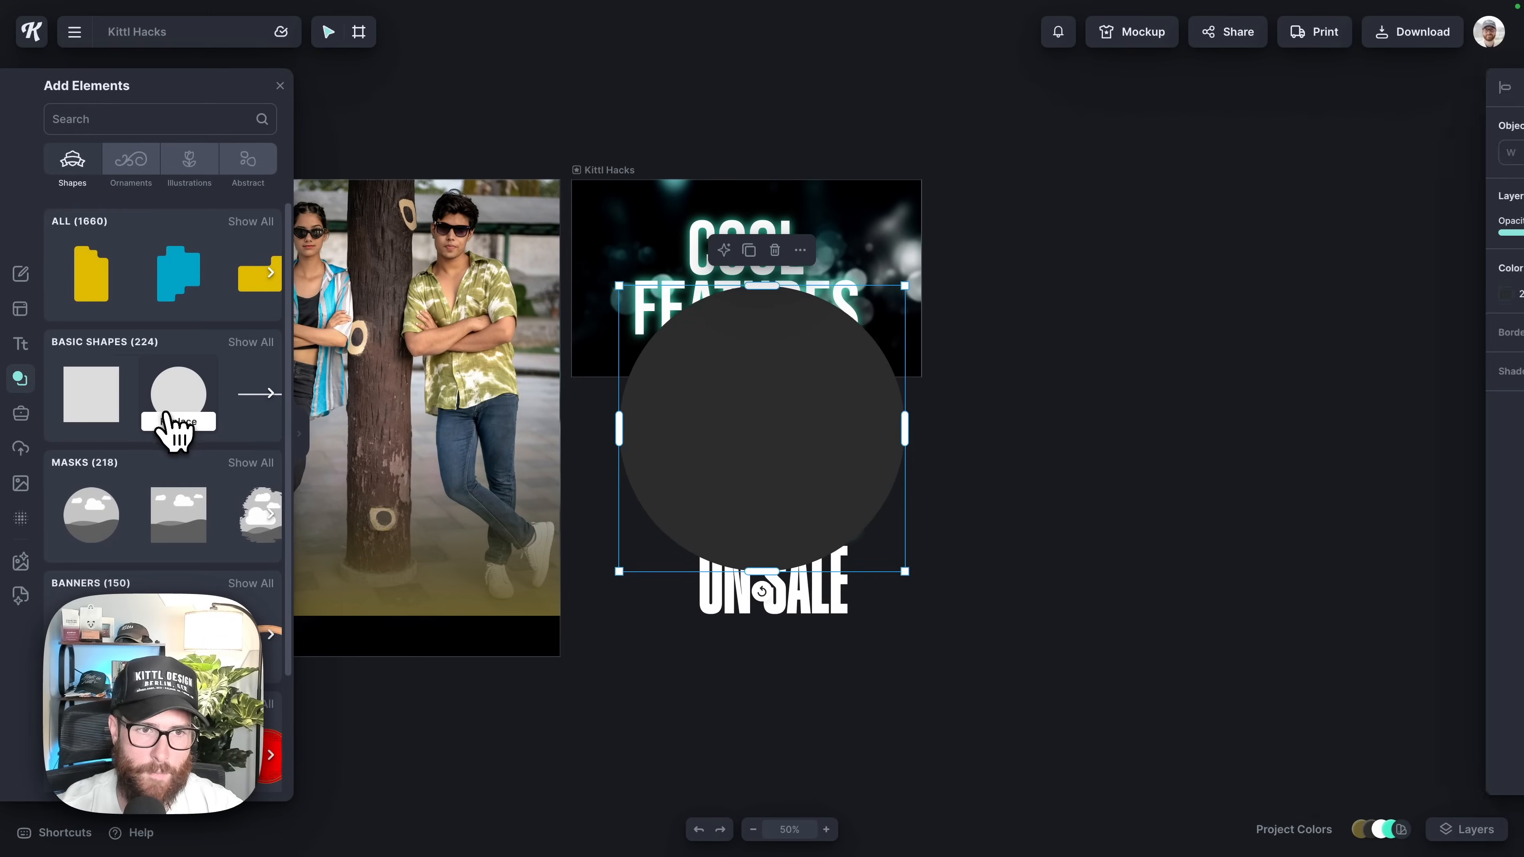
scroll(174, 414, right, 5)
scroll(198, 408, right, 3)
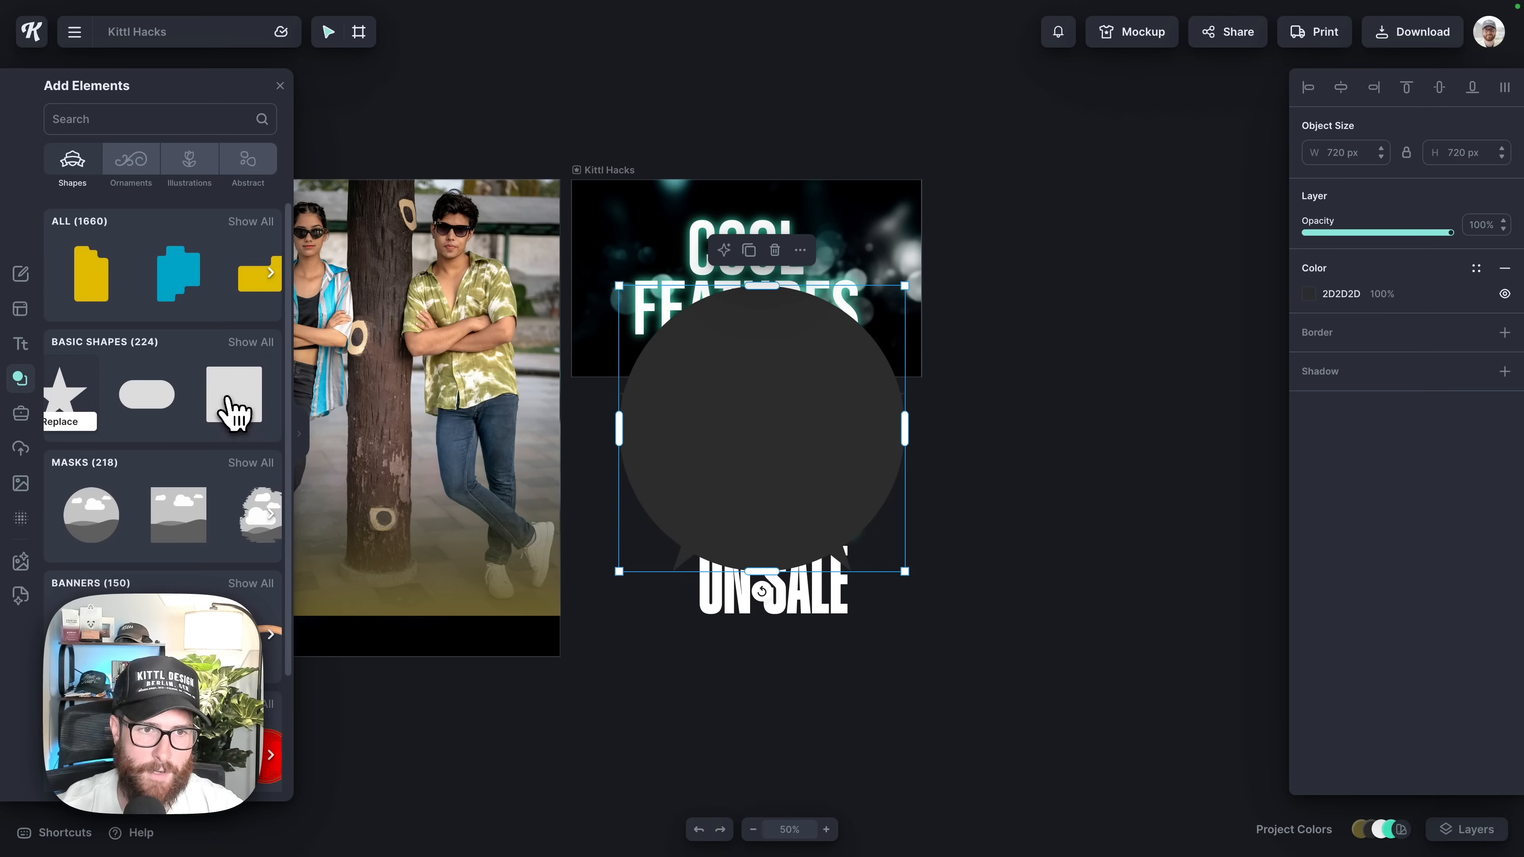
click(153, 396)
Spread the shapes out beside the text artboard, with the rounded square above the circle, the pill beside it and the star below.
drag(690, 443, 881, 474)
drag(698, 466, 1082, 272)
drag(967, 432, 1051, 488)
drag(730, 407, 1036, 726)
drag(1170, 529, 1173, 530)
scroll(1164, 528, right, 4)
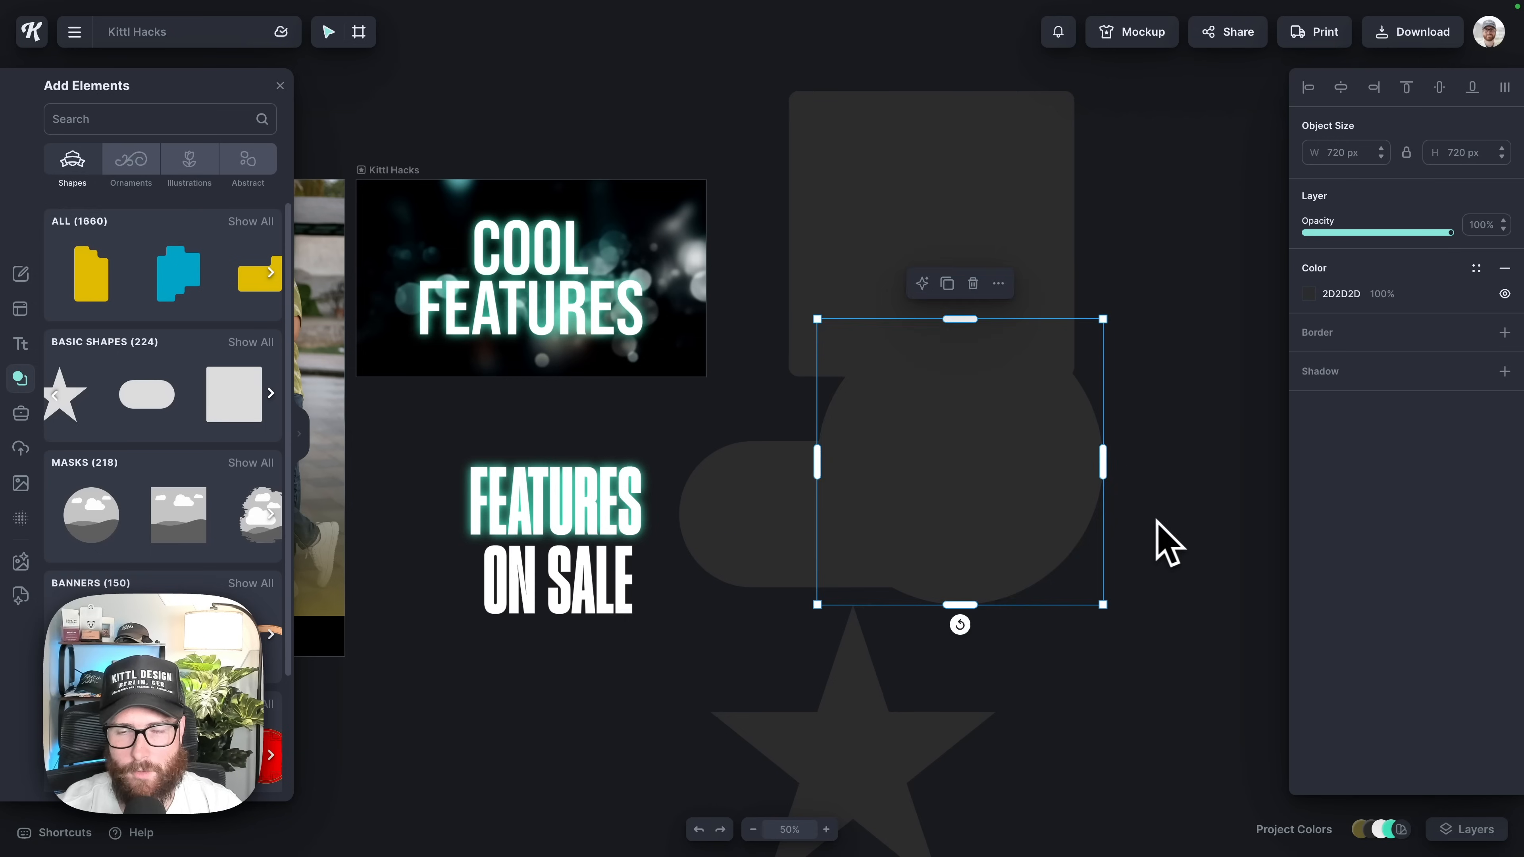
Move the circle diagonally away from the rounded square and star, and fill it with soft red CB5E5E.
drag(995, 488, 1117, 561)
click(1309, 294)
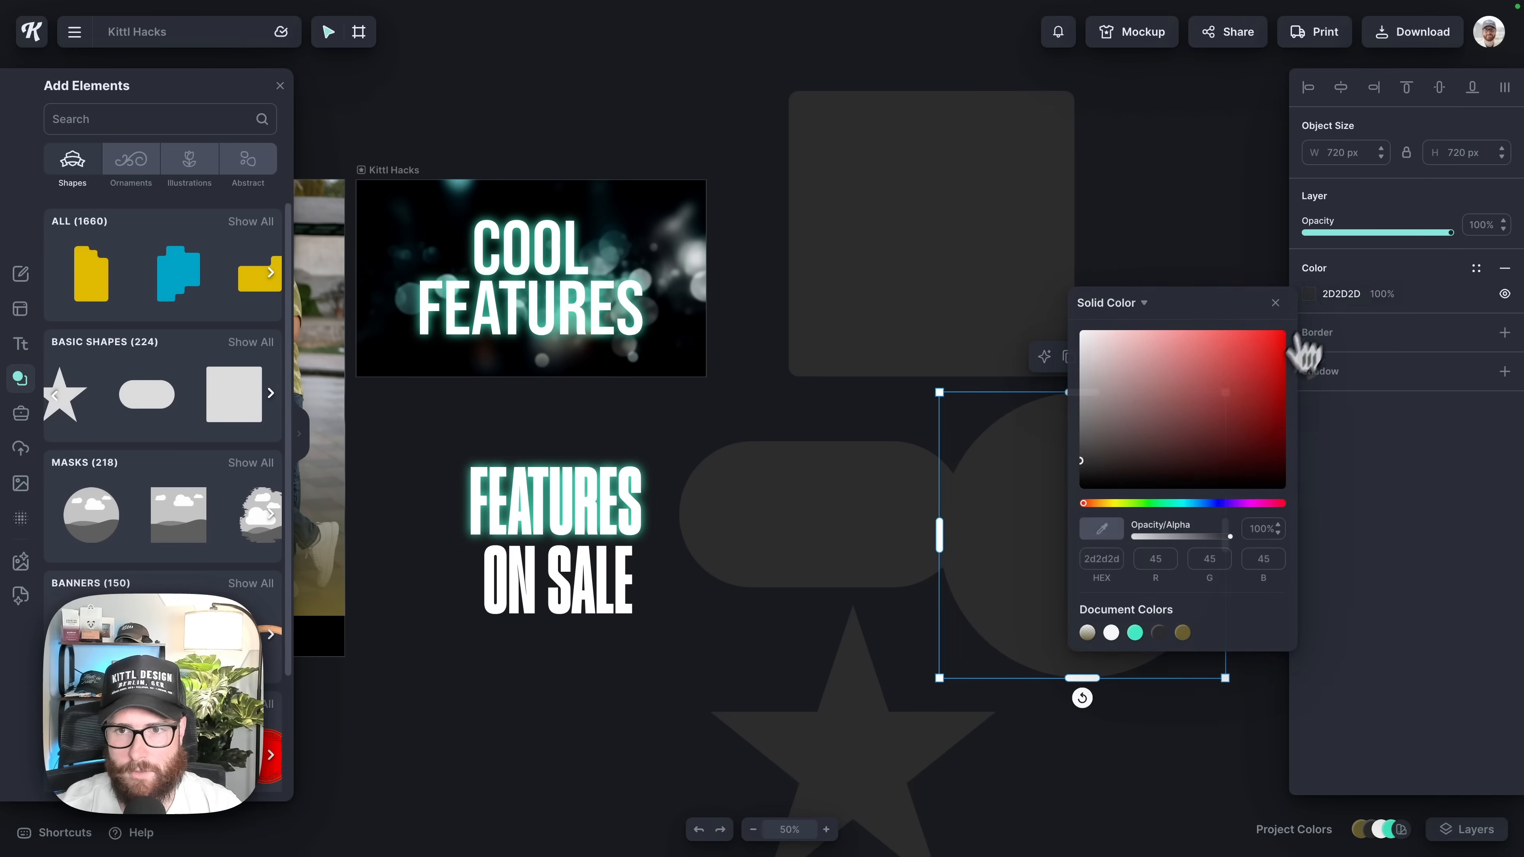
click(1205, 360)
Fill the rounded square with dark blue 303D6A and the pill shape with red AB2F2F.
click(993, 297)
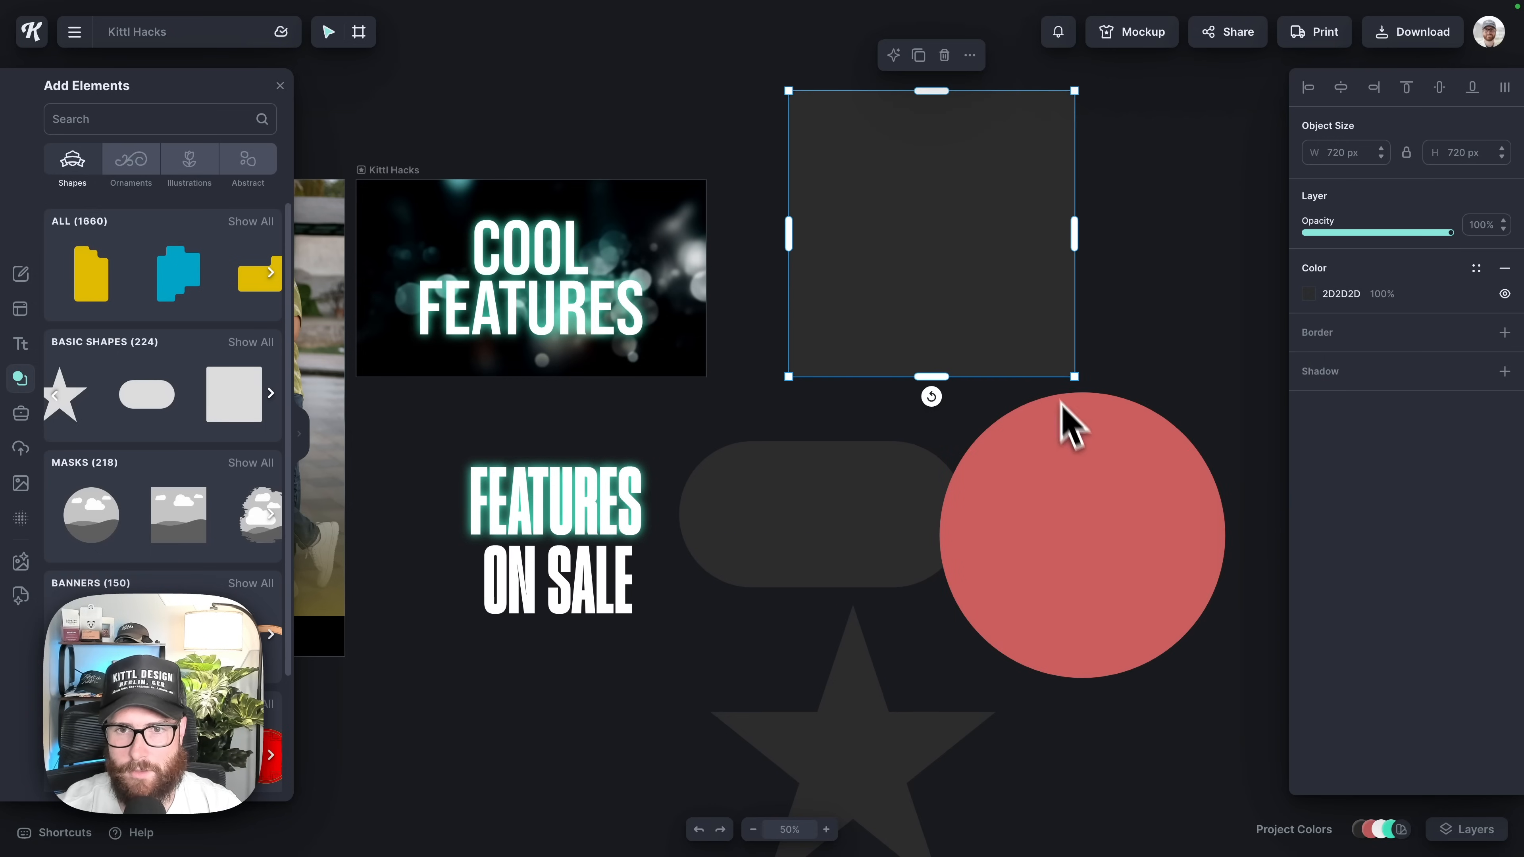
click(1309, 294)
click(1197, 437)
click(921, 480)
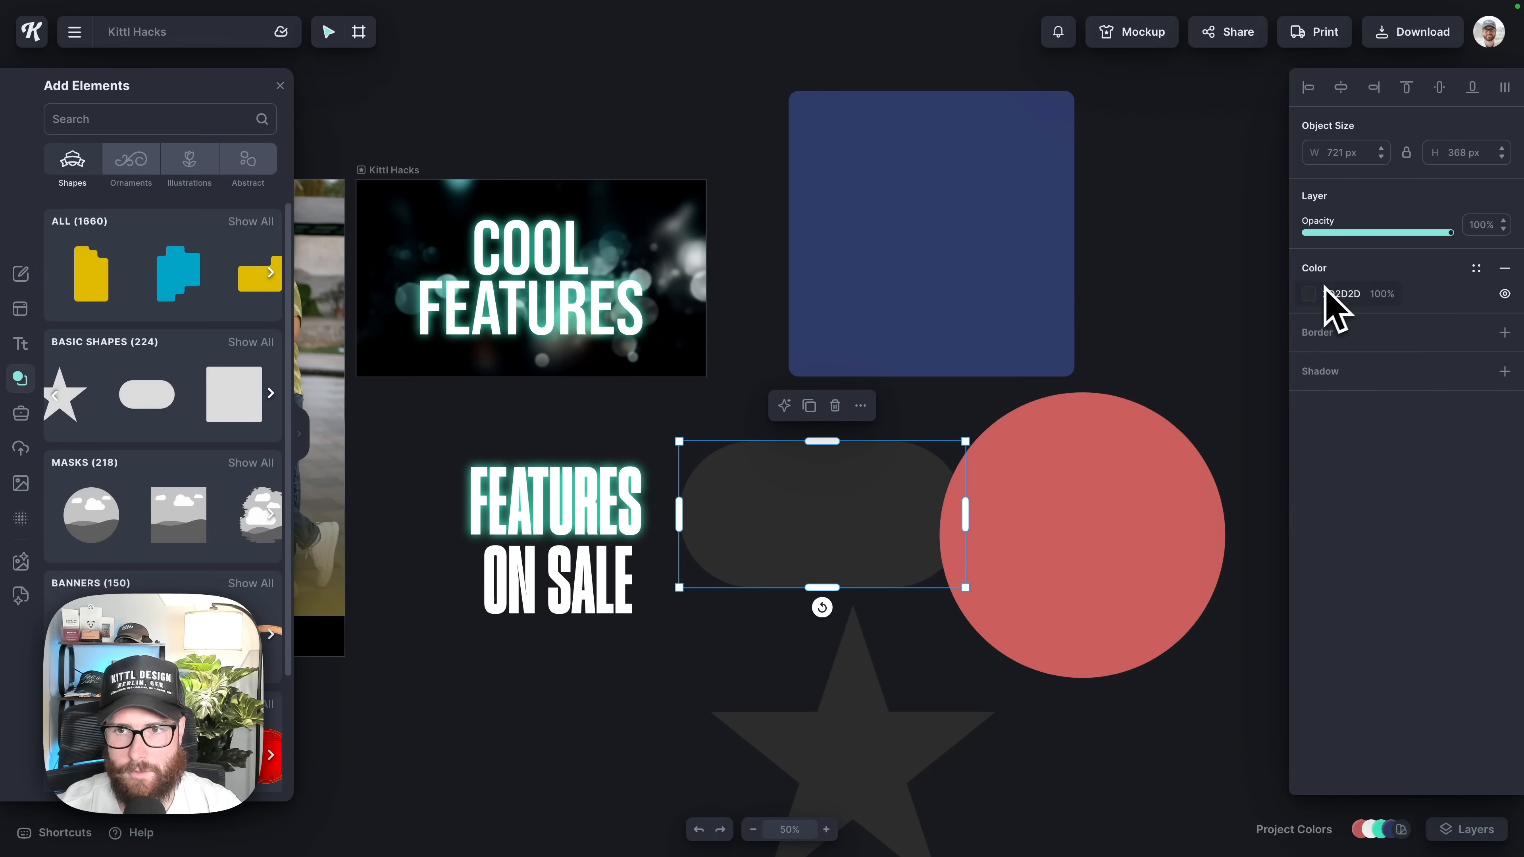
click(1309, 294)
click(1228, 382)
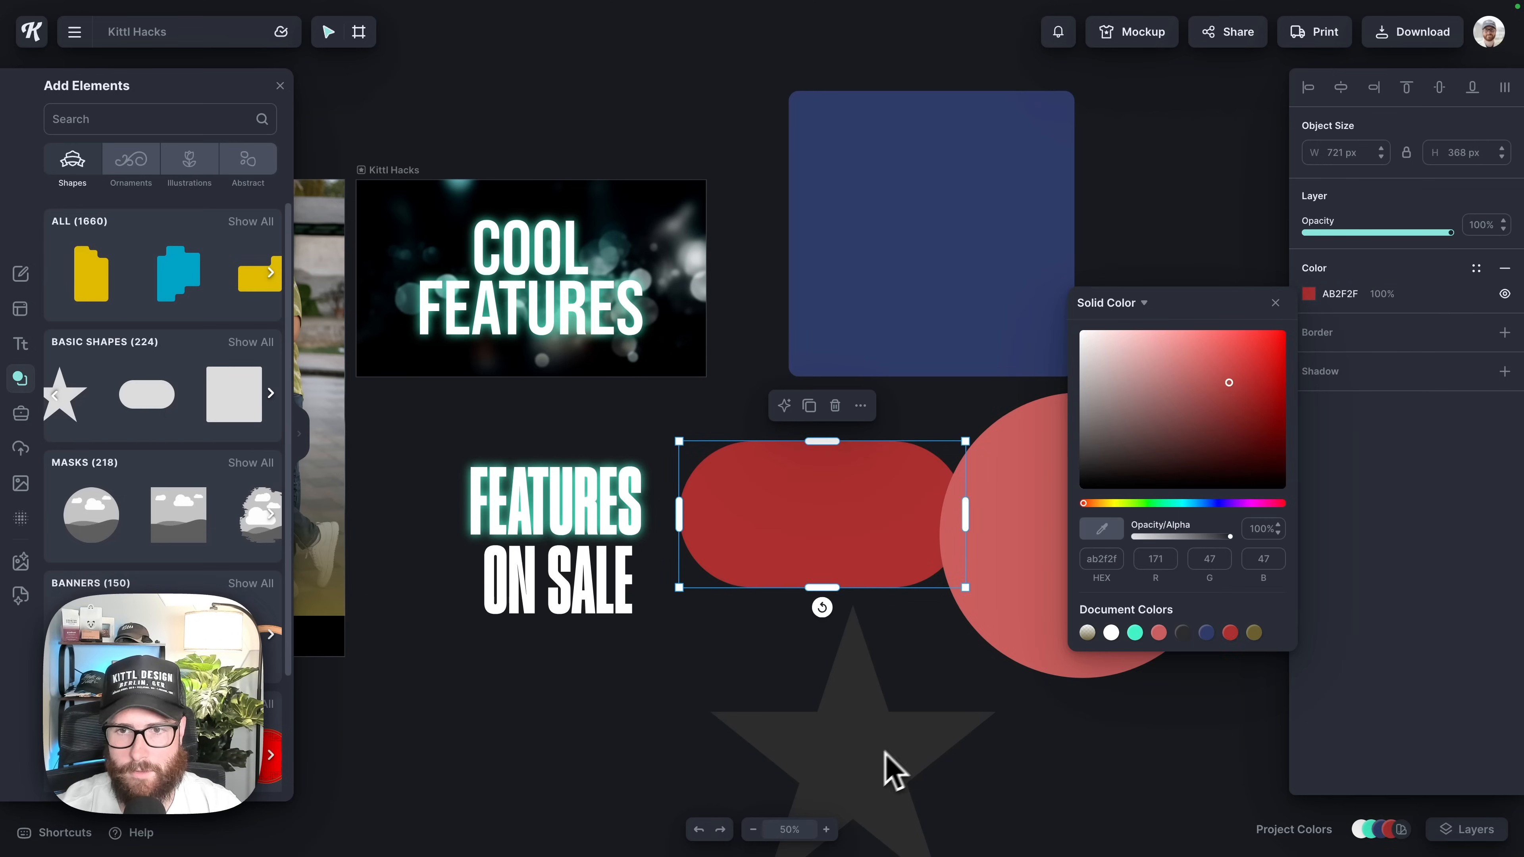
Fill the star with green 29BA3A and move the circle farther from the pill so the two no longer overlap.
click(894, 774)
click(1309, 294)
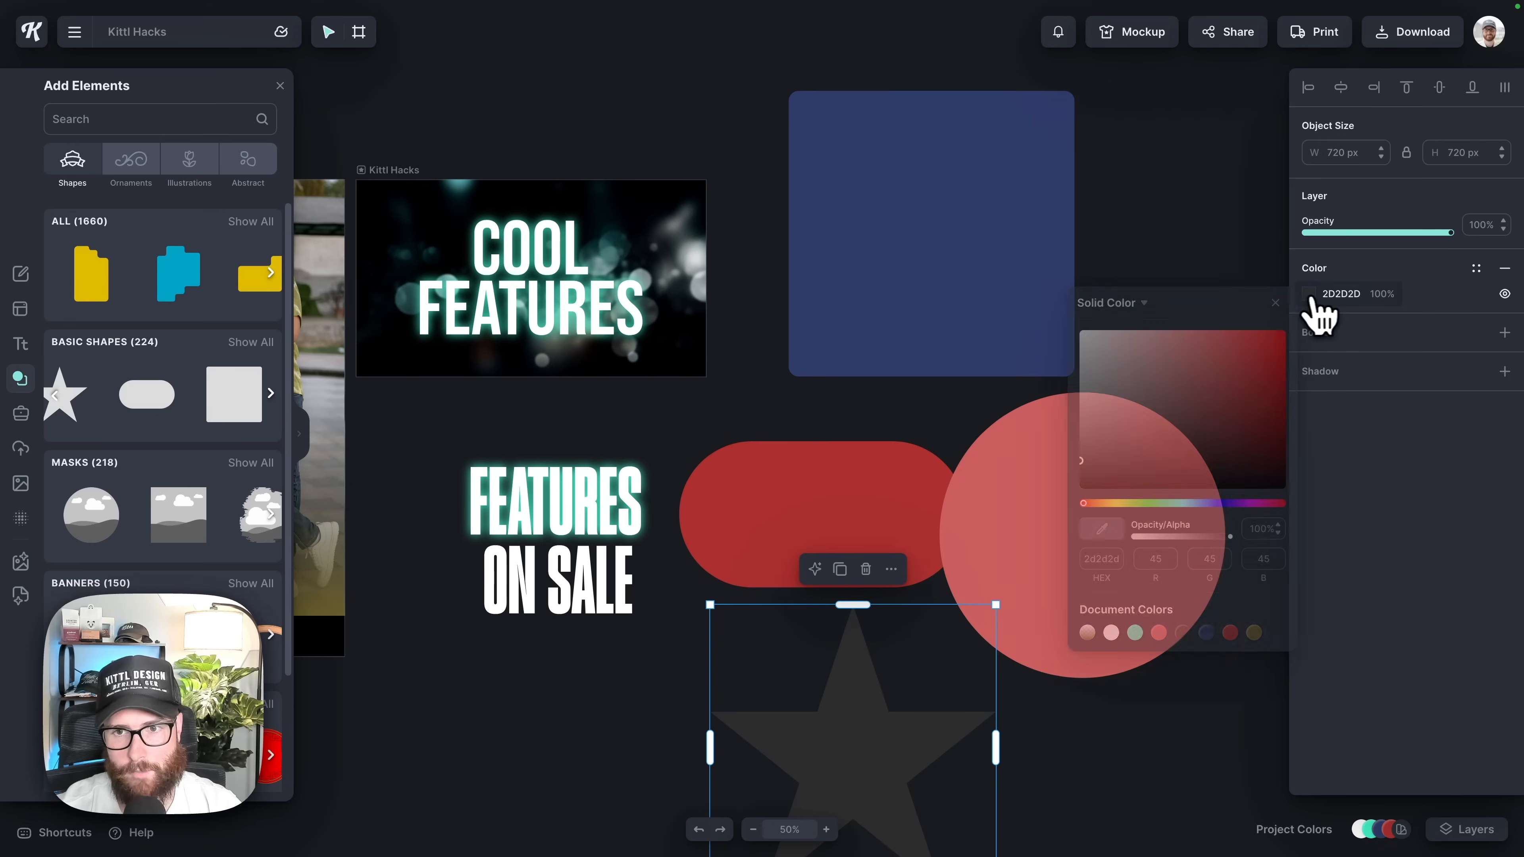
click(1147, 504)
click(1215, 426)
click(1230, 330)
key(Escape)
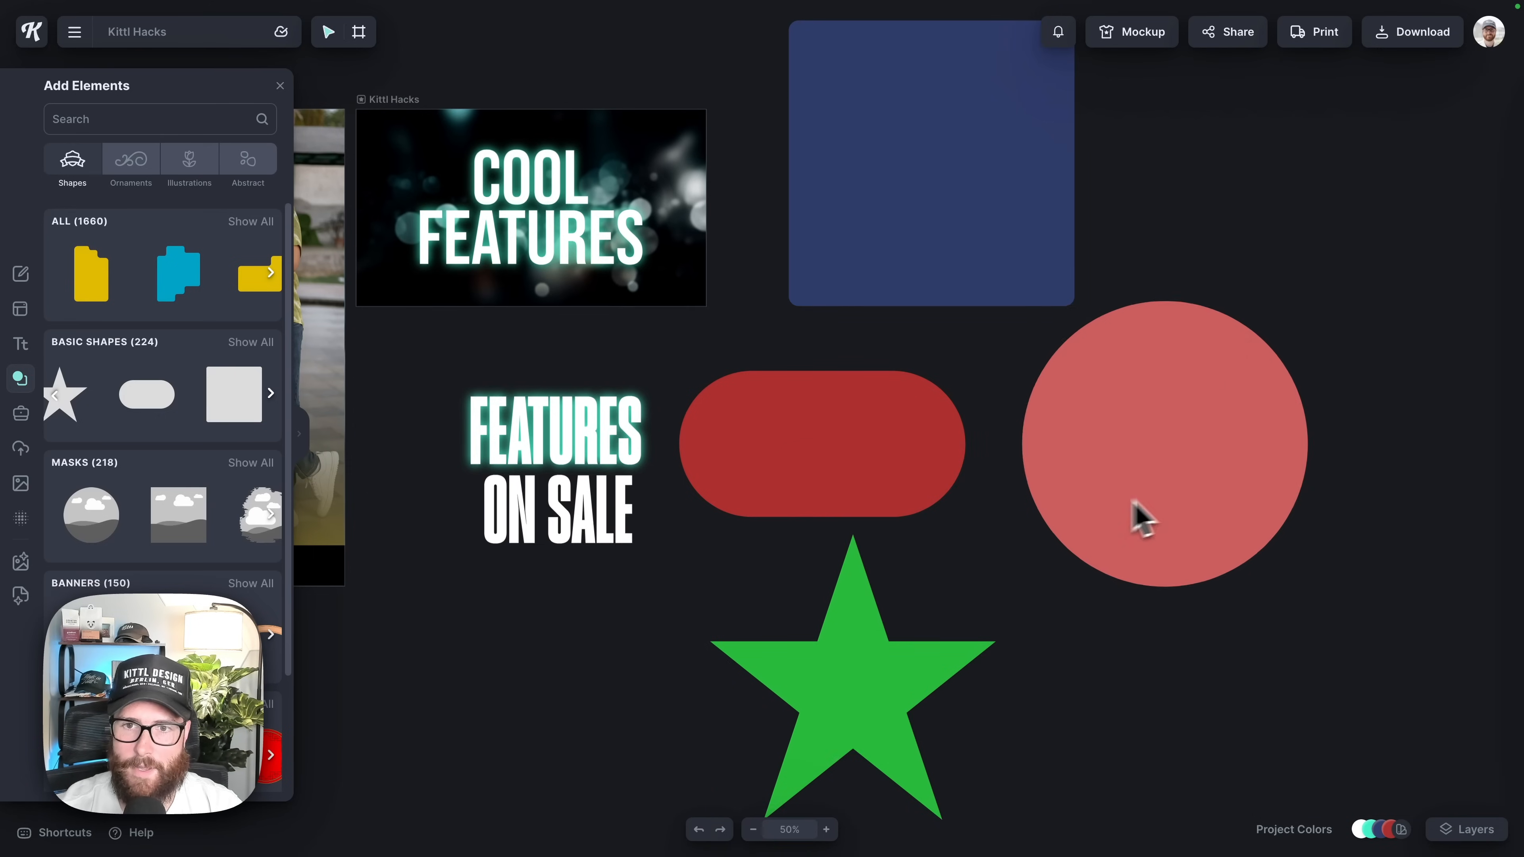
click(1133, 507)
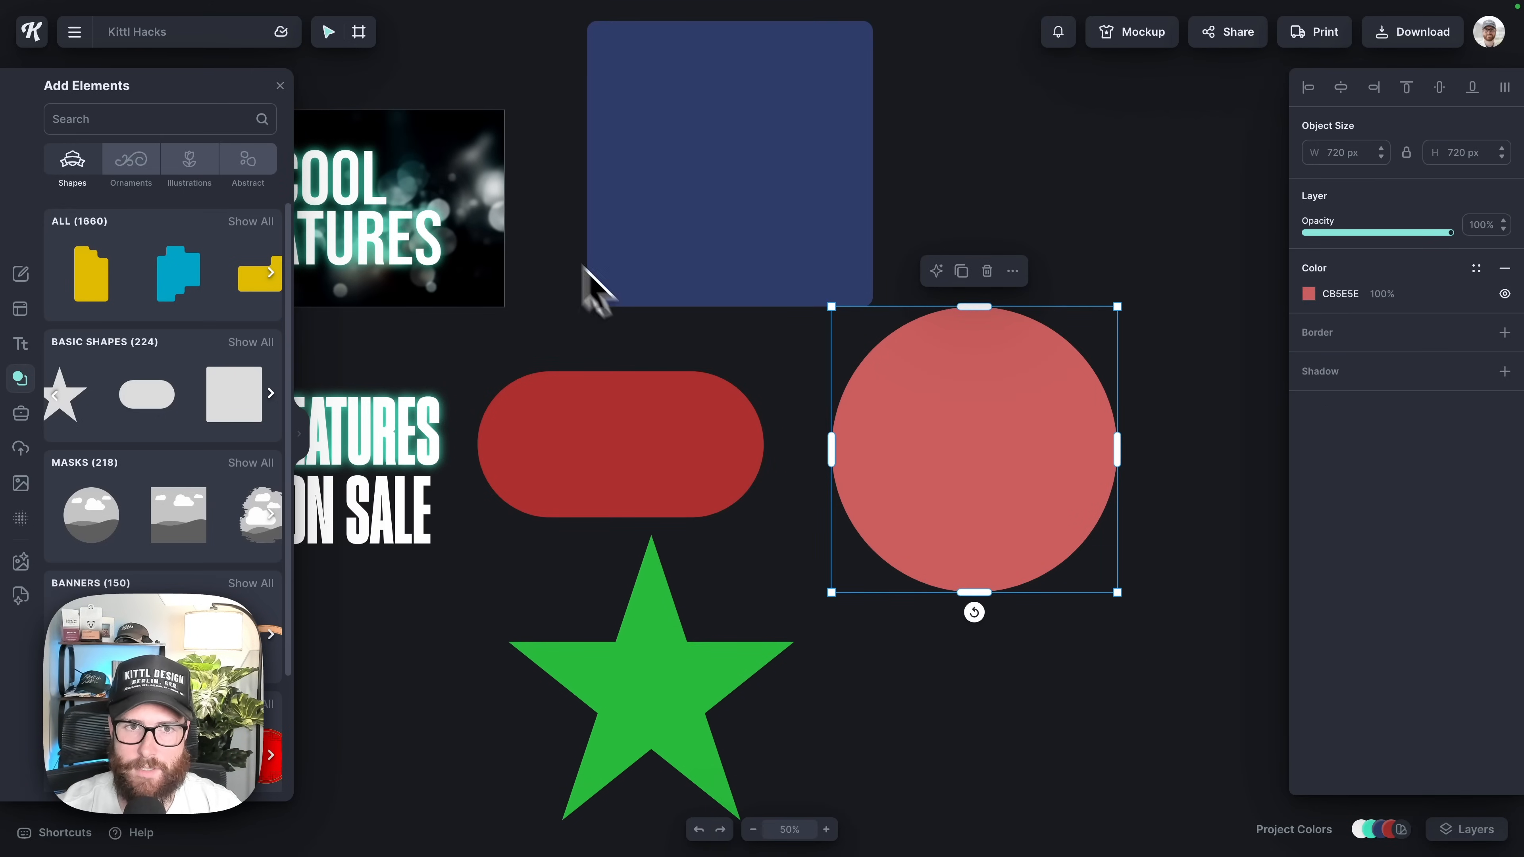
Select all four shapes together and change the circle's and the star's selection colors to the mint document color 41F3C7.
drag(546, 189, 1037, 725)
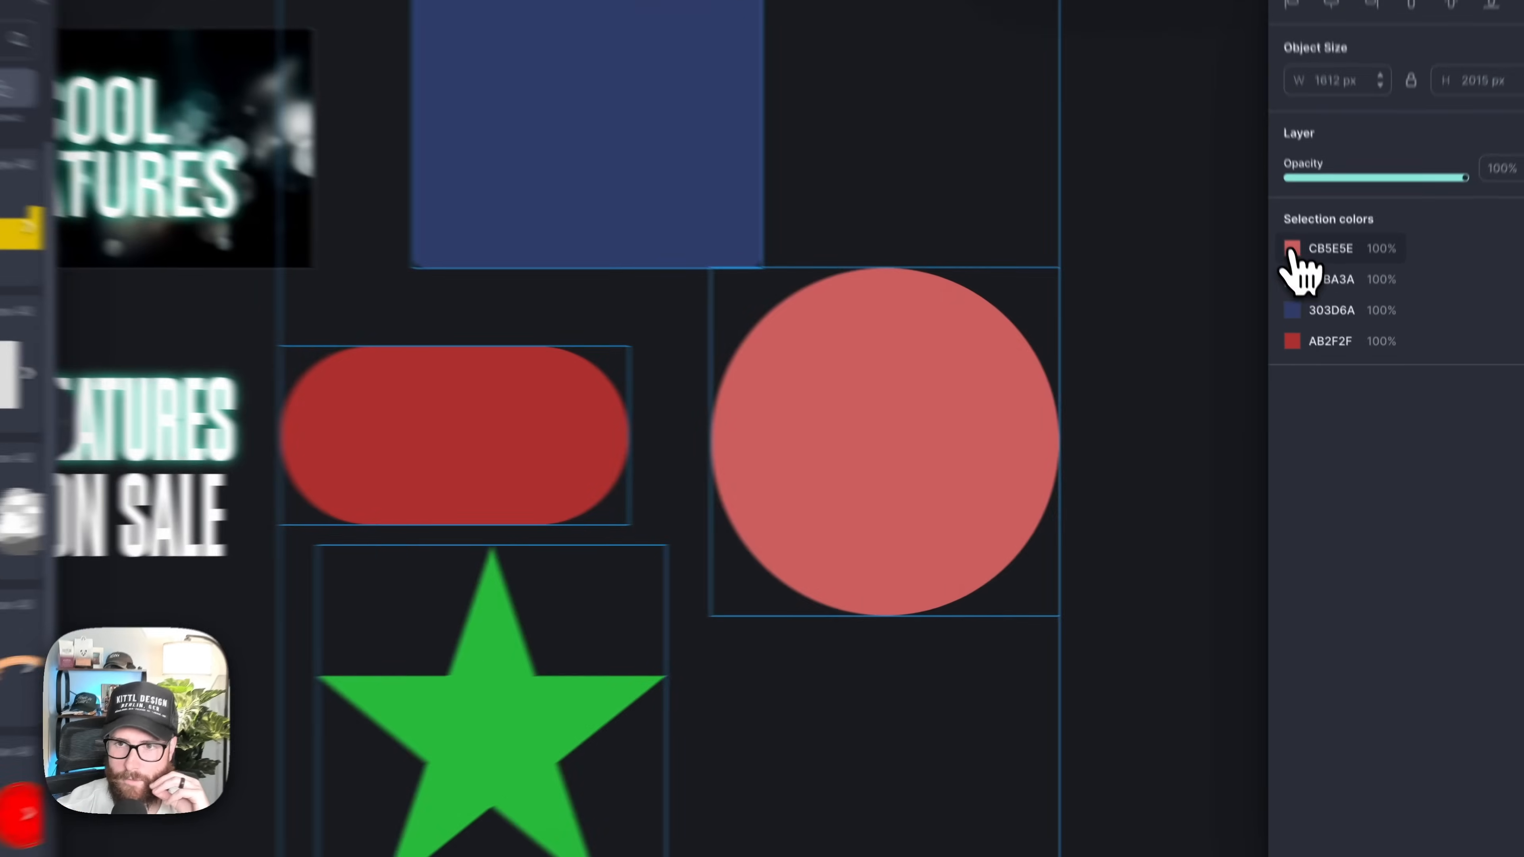
click(1308, 290)
click(1135, 630)
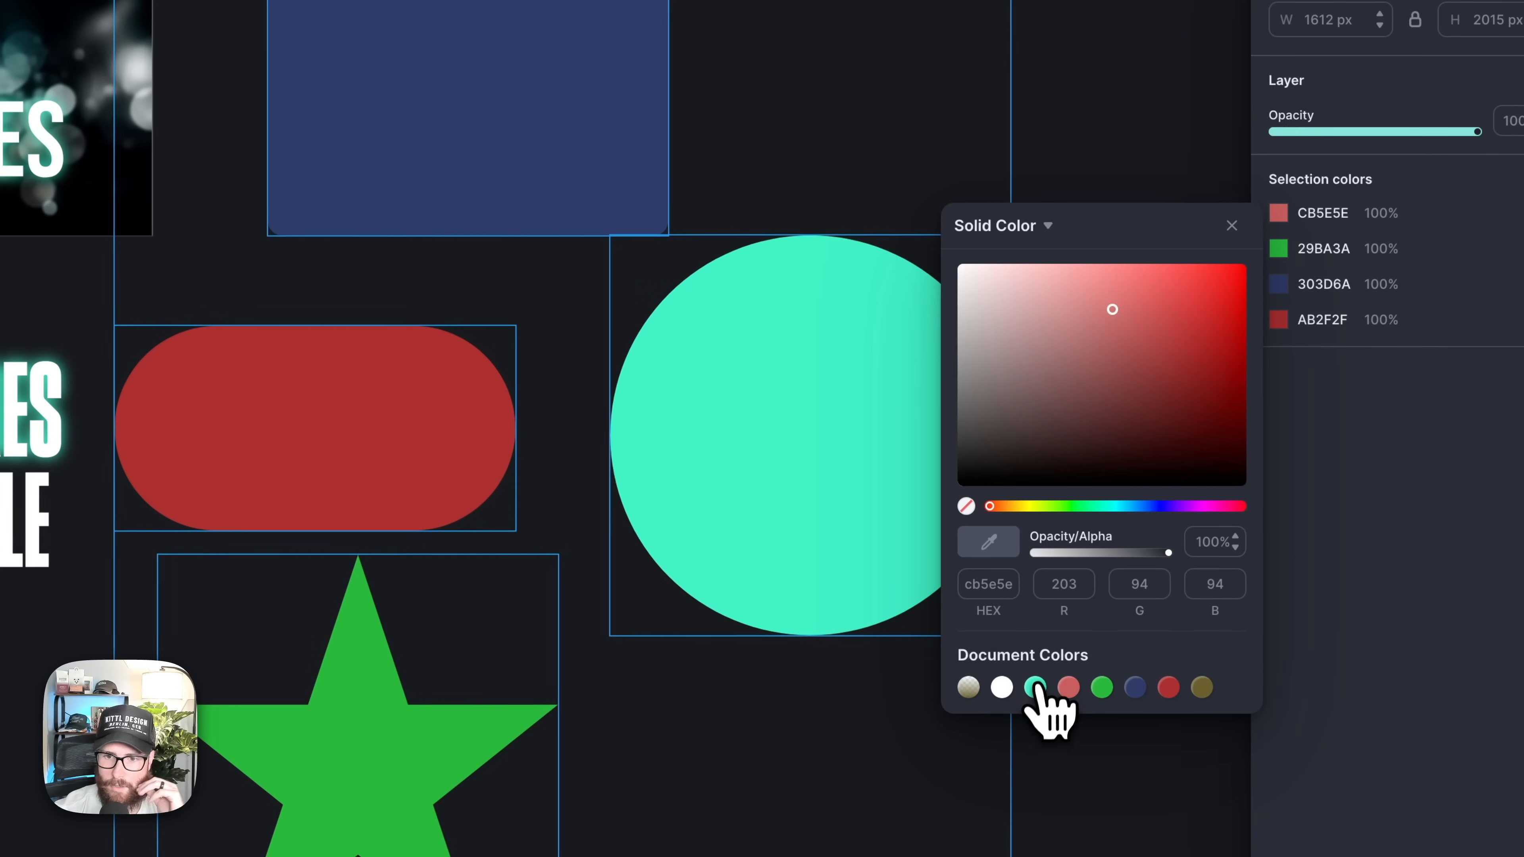
click(1279, 249)
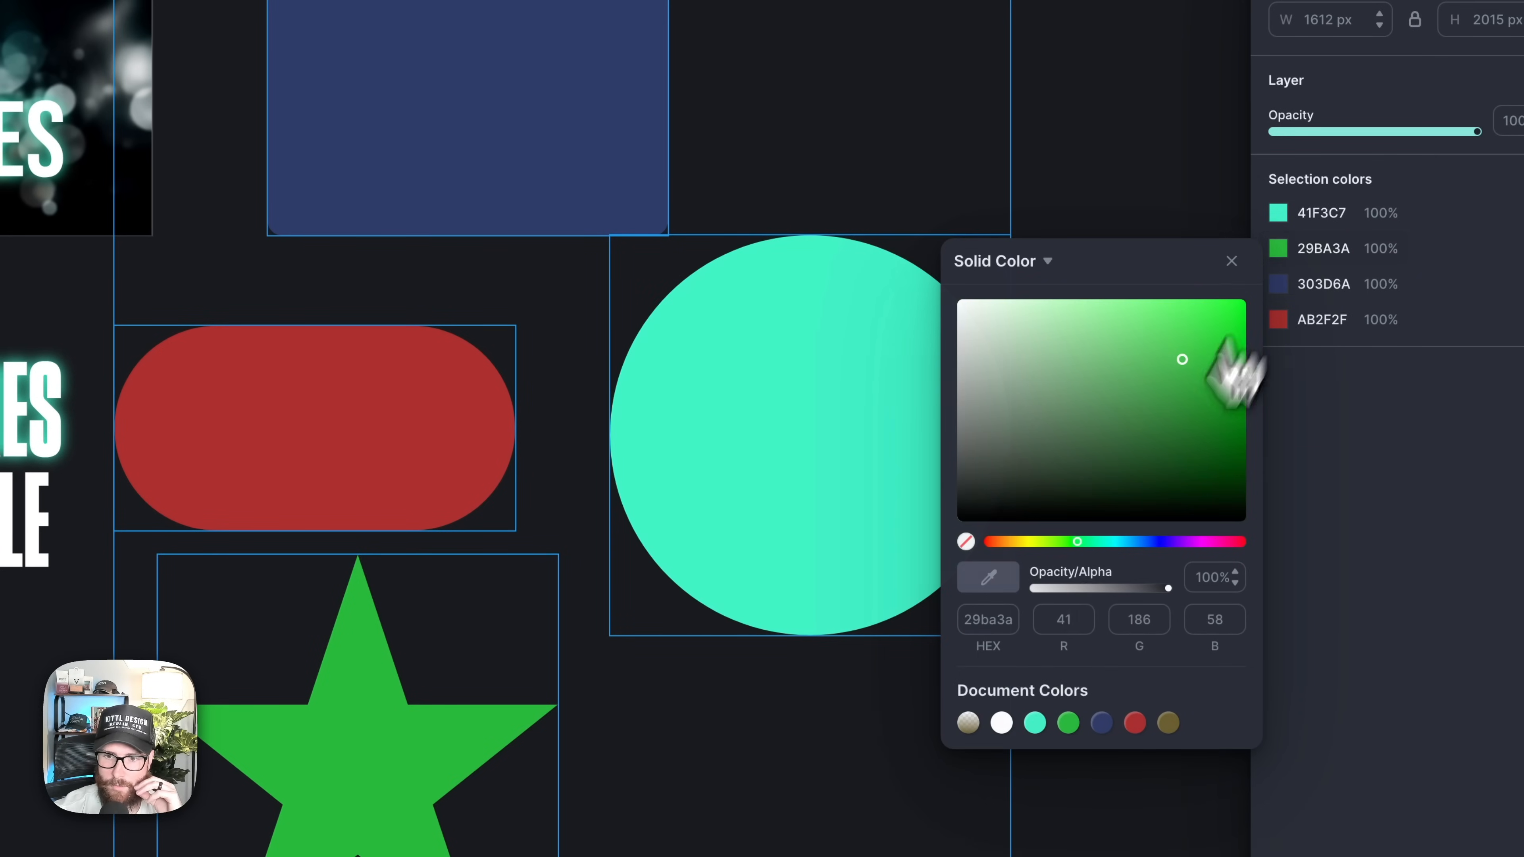
click(1038, 717)
Change the rounded square's and the pill's selection colors to the mint document color 41F3C7.
click(1285, 293)
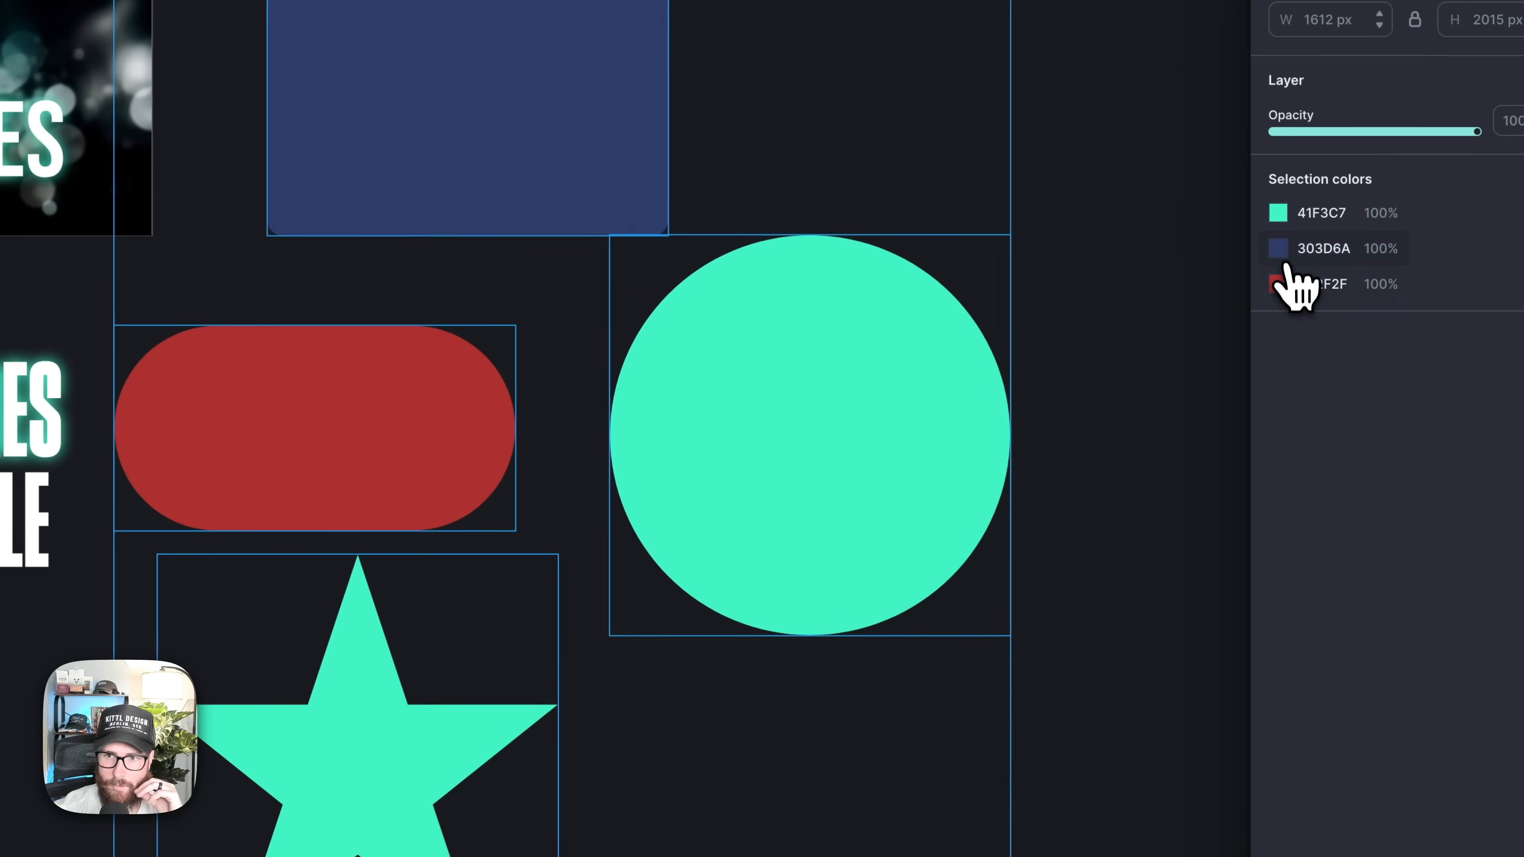
click(1285, 262)
click(1034, 723)
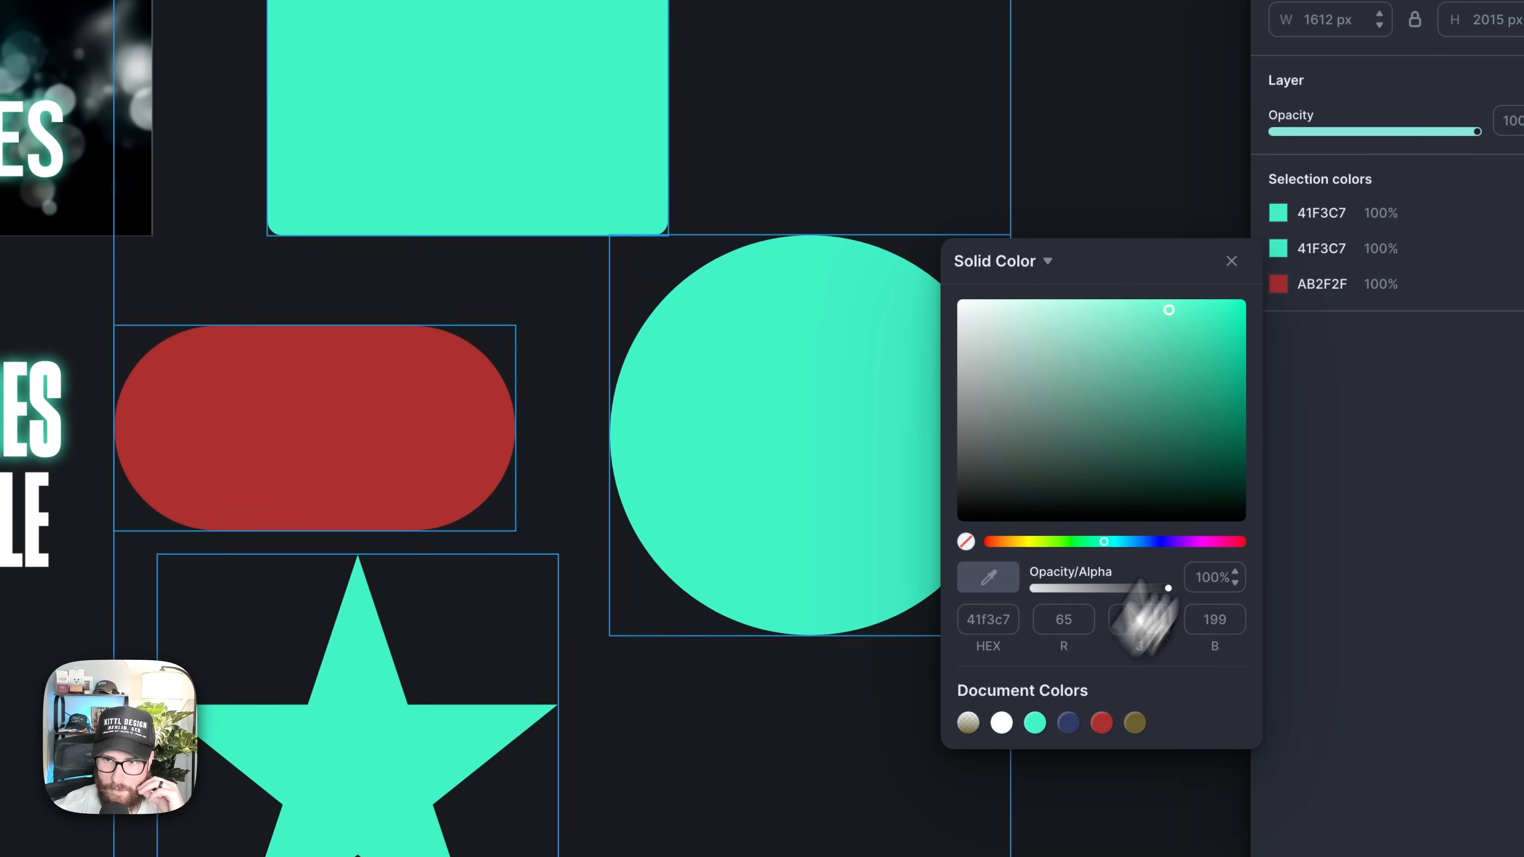
click(1290, 286)
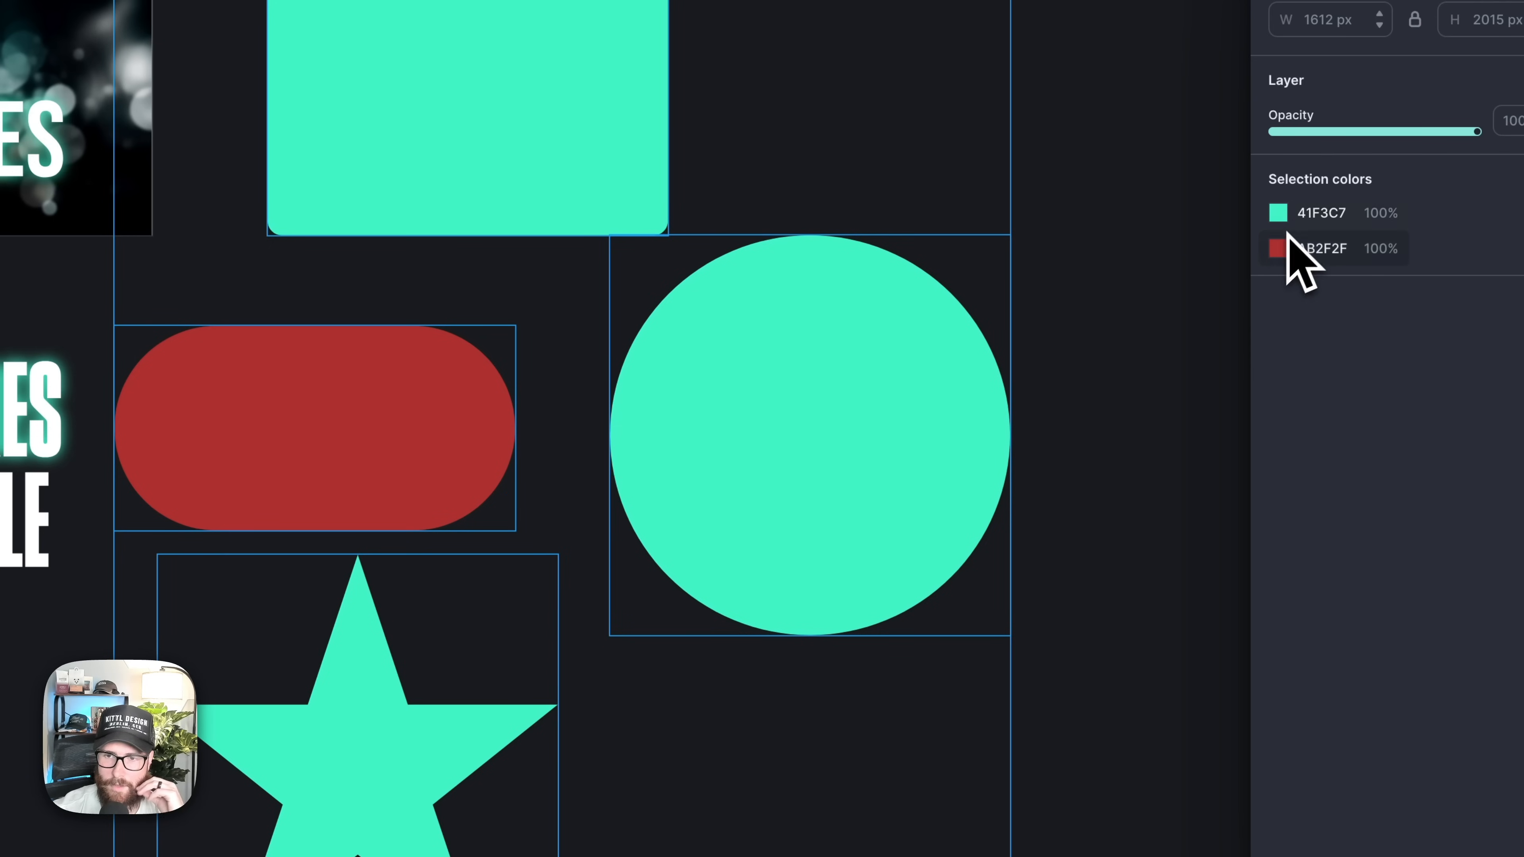
click(1285, 246)
click(1034, 721)
key(Escape)
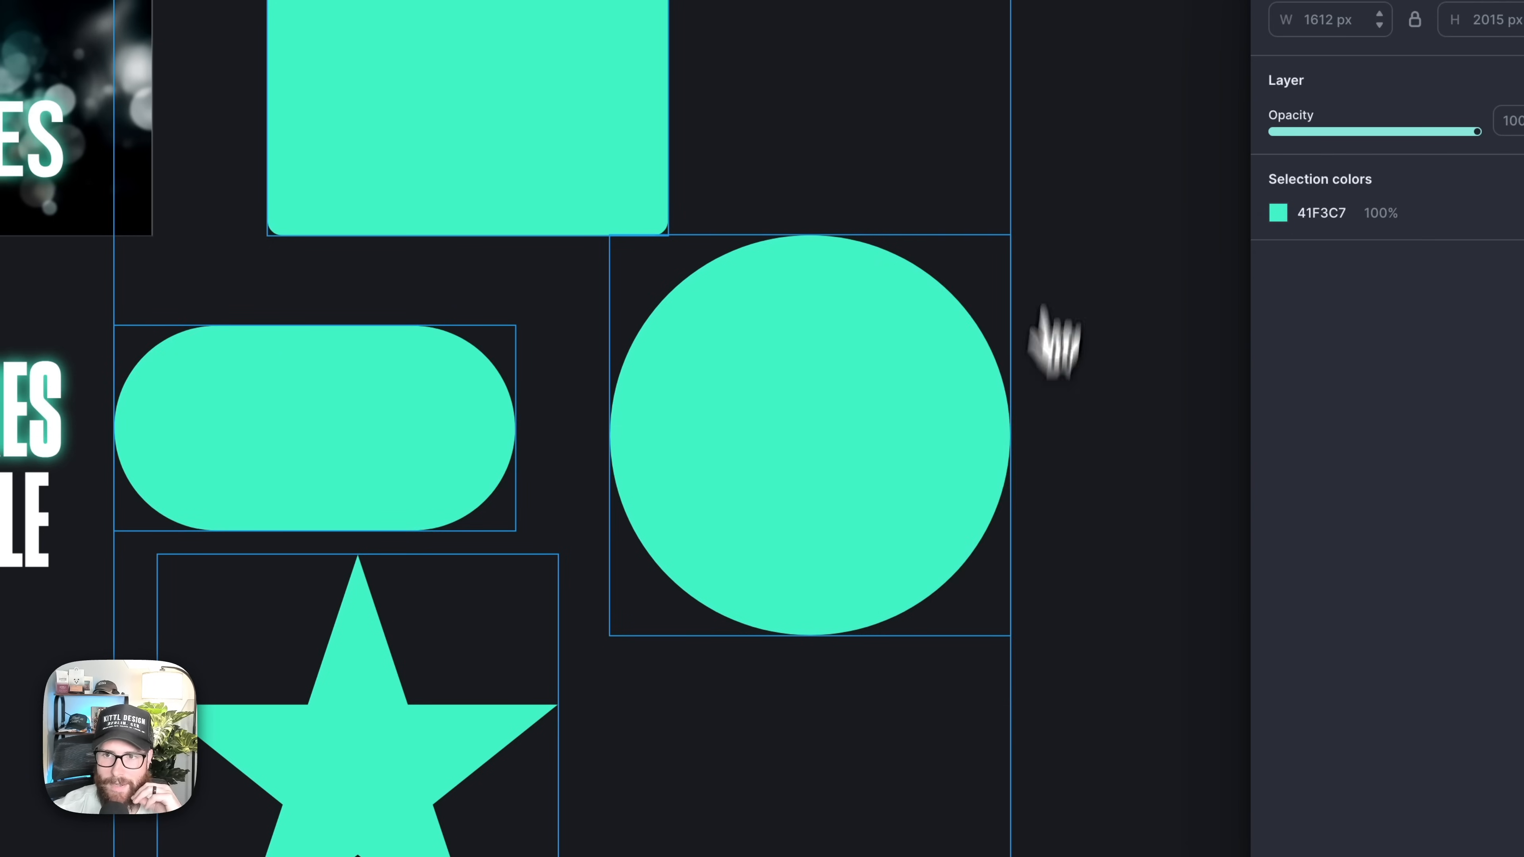
Reselect all four shapes together and change their shared selection color to muted green 438373.
drag(461, 462, 600, 329)
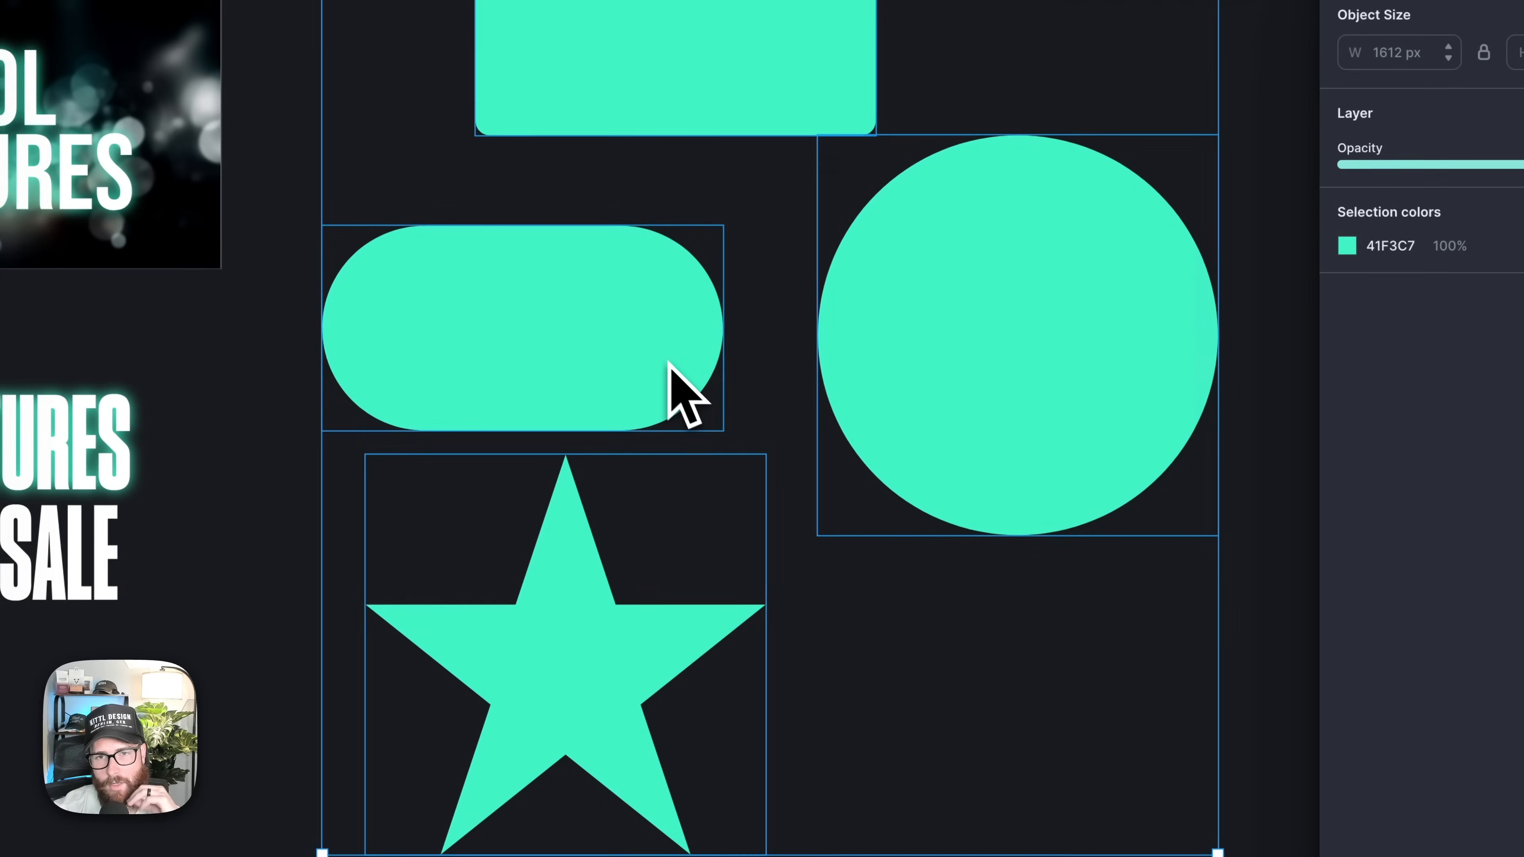
scroll(668, 362, up, 1)
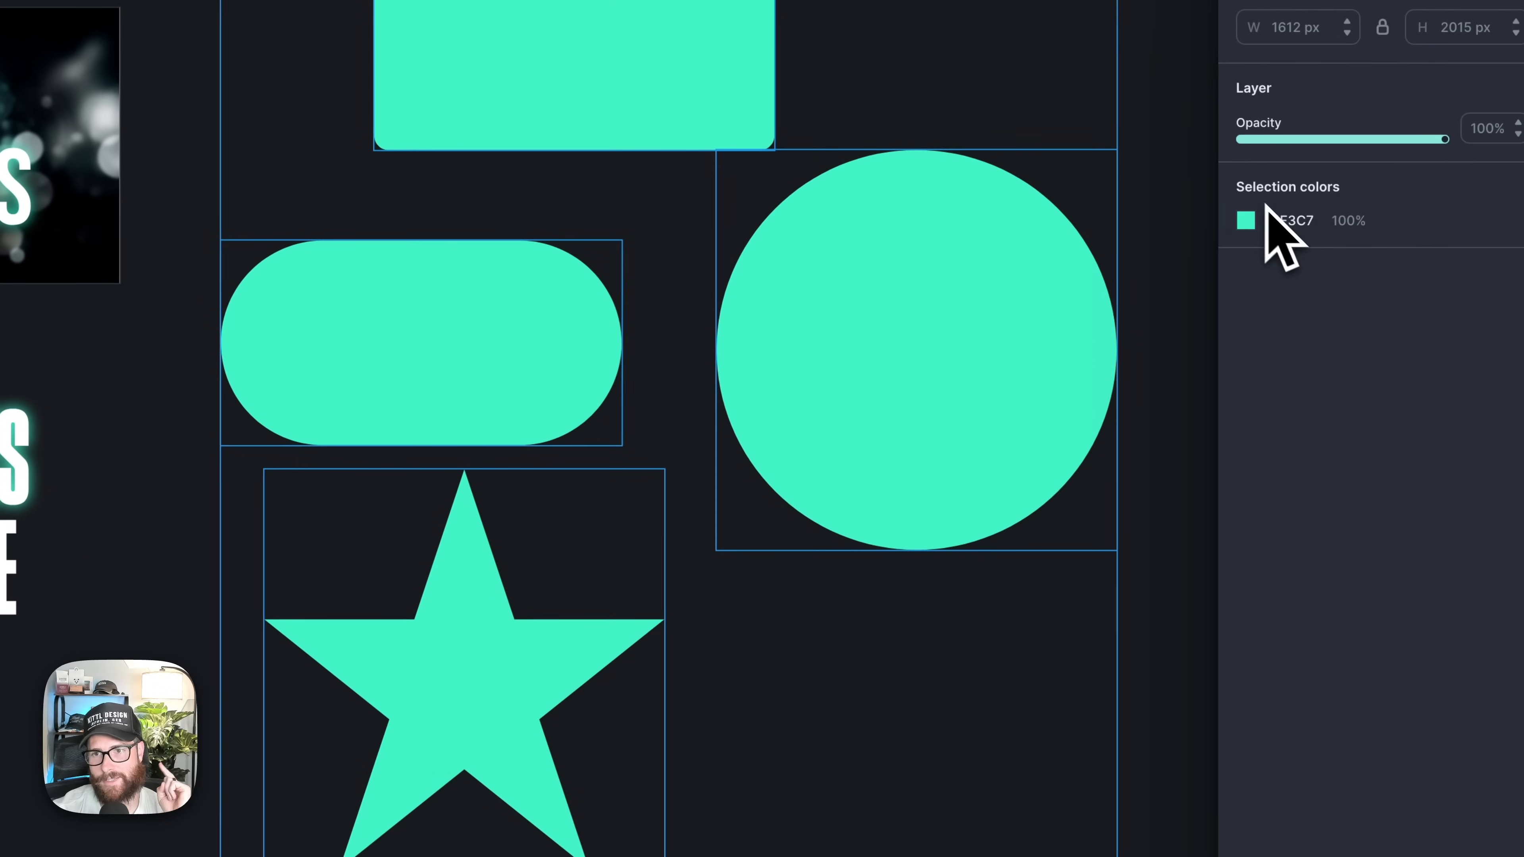
click(1087, 688)
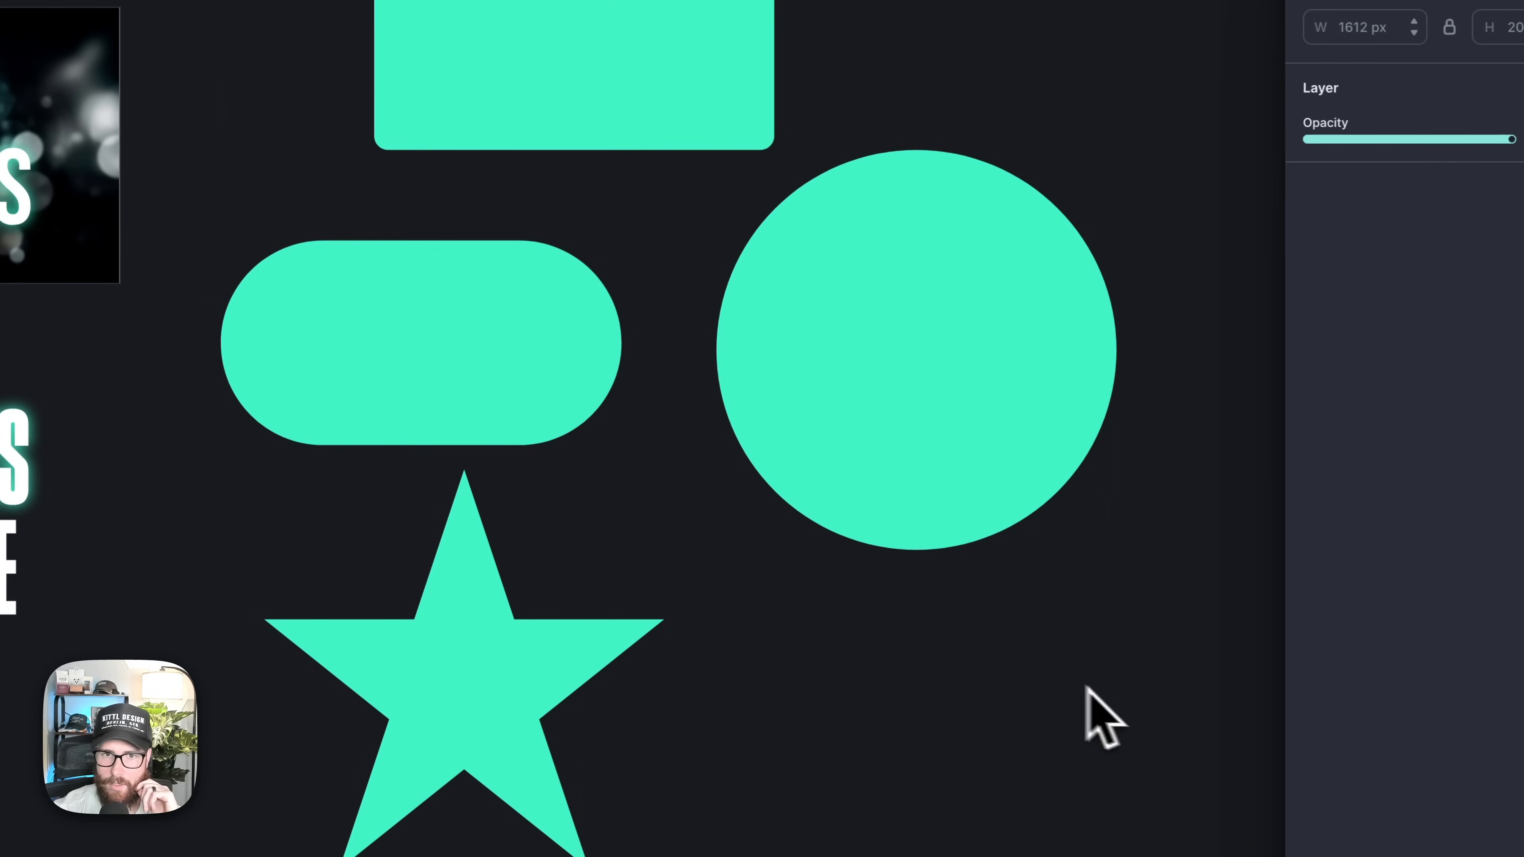
drag(513, 88, 908, 726)
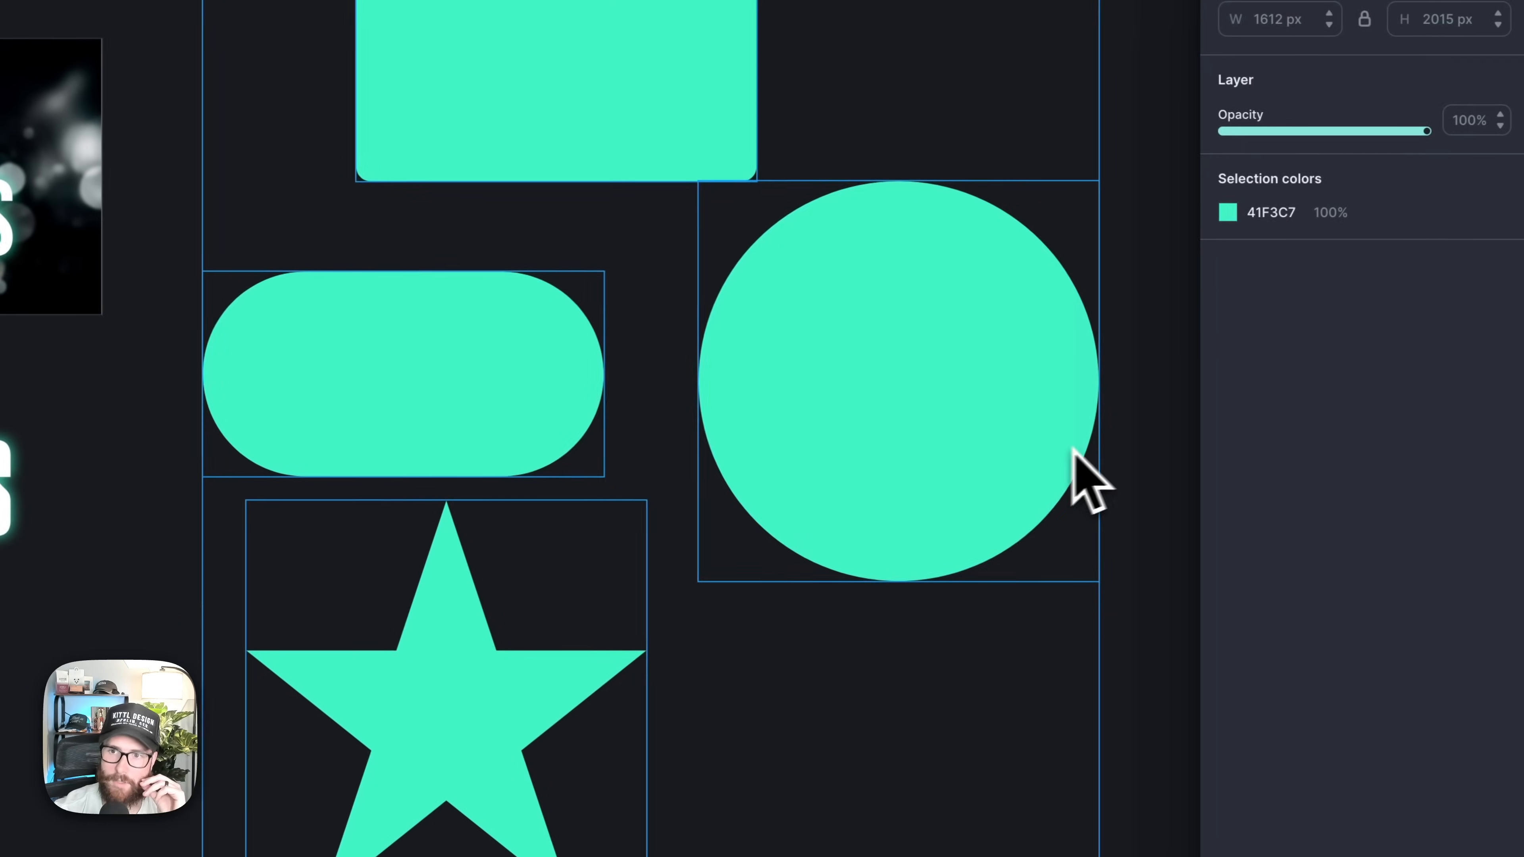
click(1226, 212)
drag(1172, 336, 1048, 370)
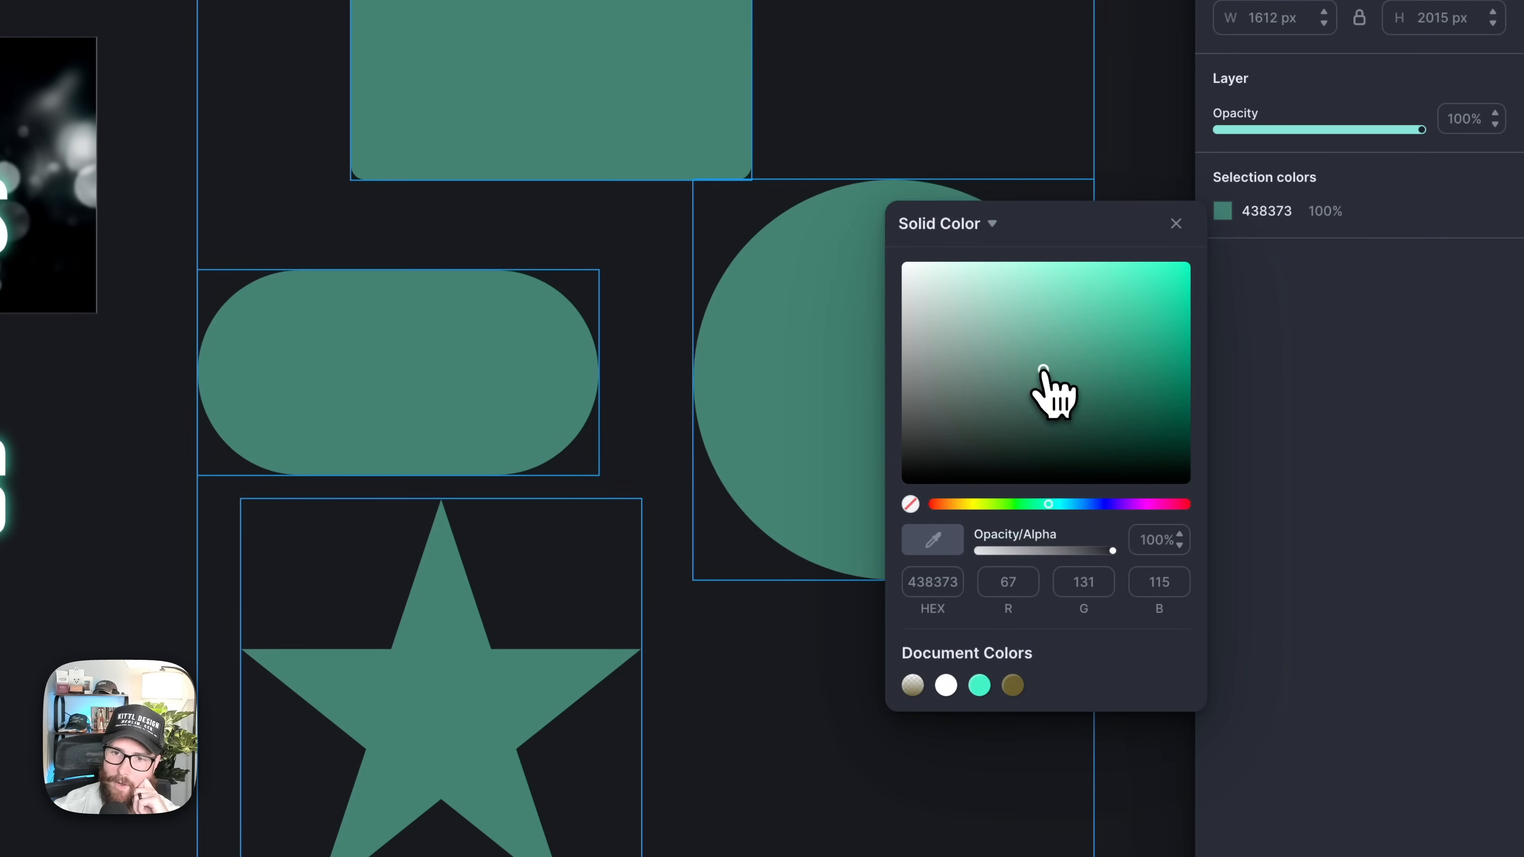
Shift the four shapes' shared color through purple 9641CB and dark blue 264962 to blue 3380B8.
drag(1005, 504, 994, 504)
drag(1077, 340, 1097, 307)
drag(1114, 504, 1127, 505)
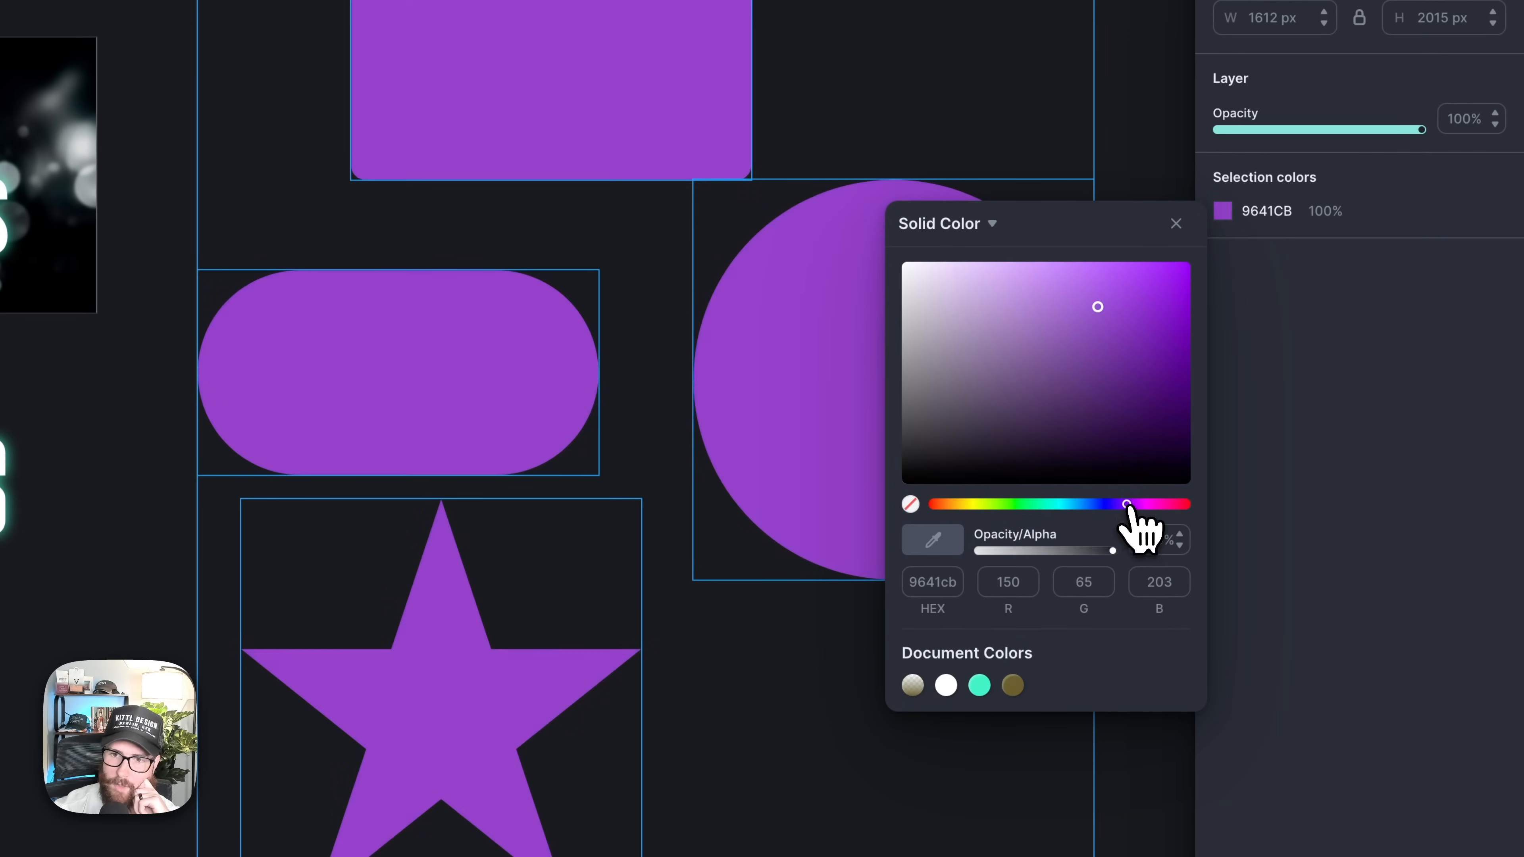
mouse_move(1097, 307)
mouse_down()
mouse_move(1066, 306)
mouse_move(1076, 392)
mouse_up()
drag(1123, 504, 1076, 505)
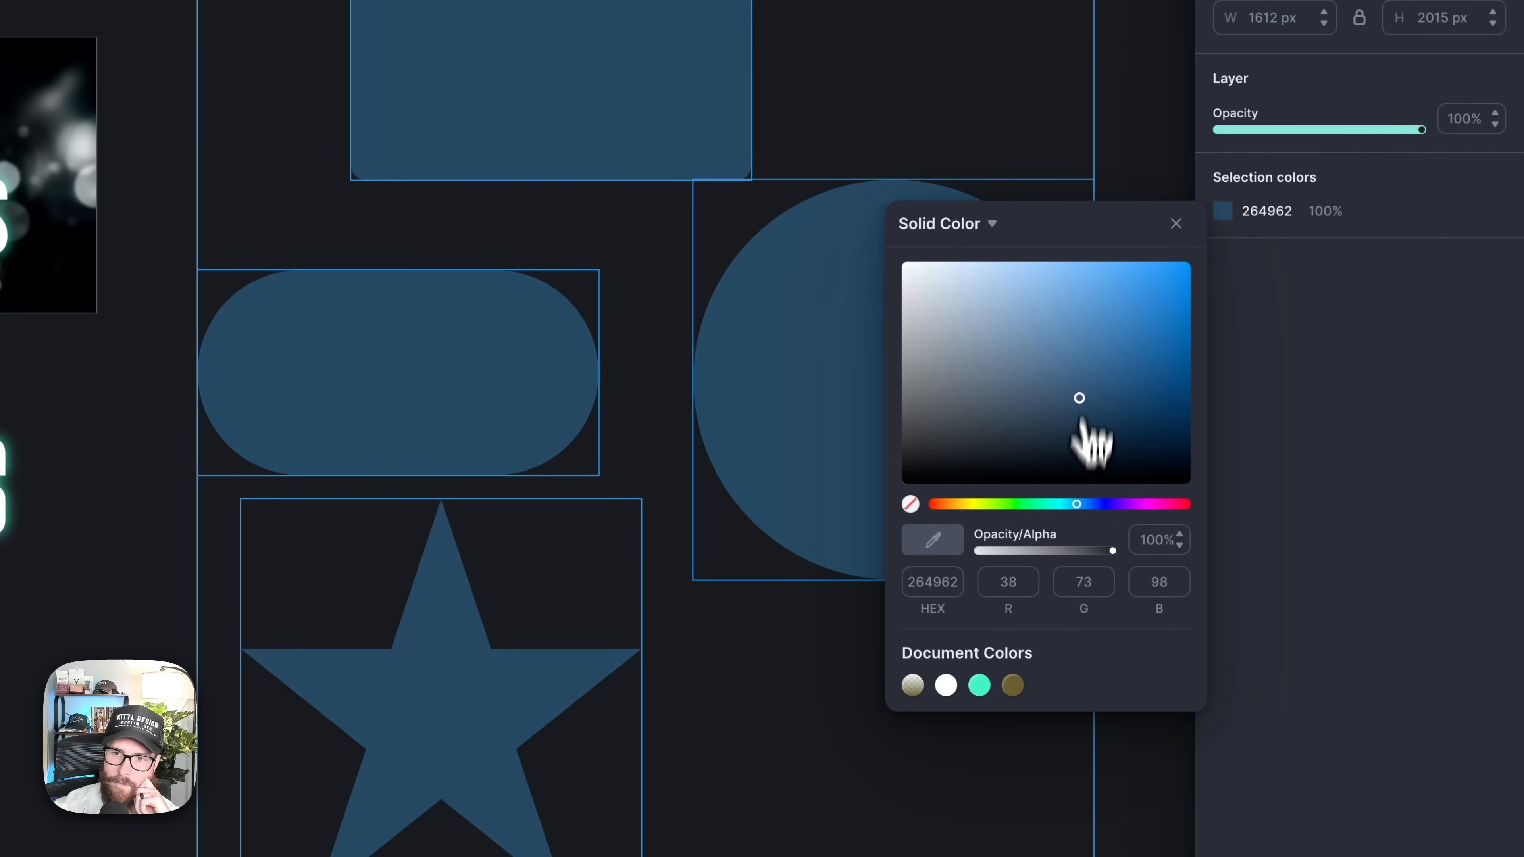
drag(1083, 419, 1110, 324)
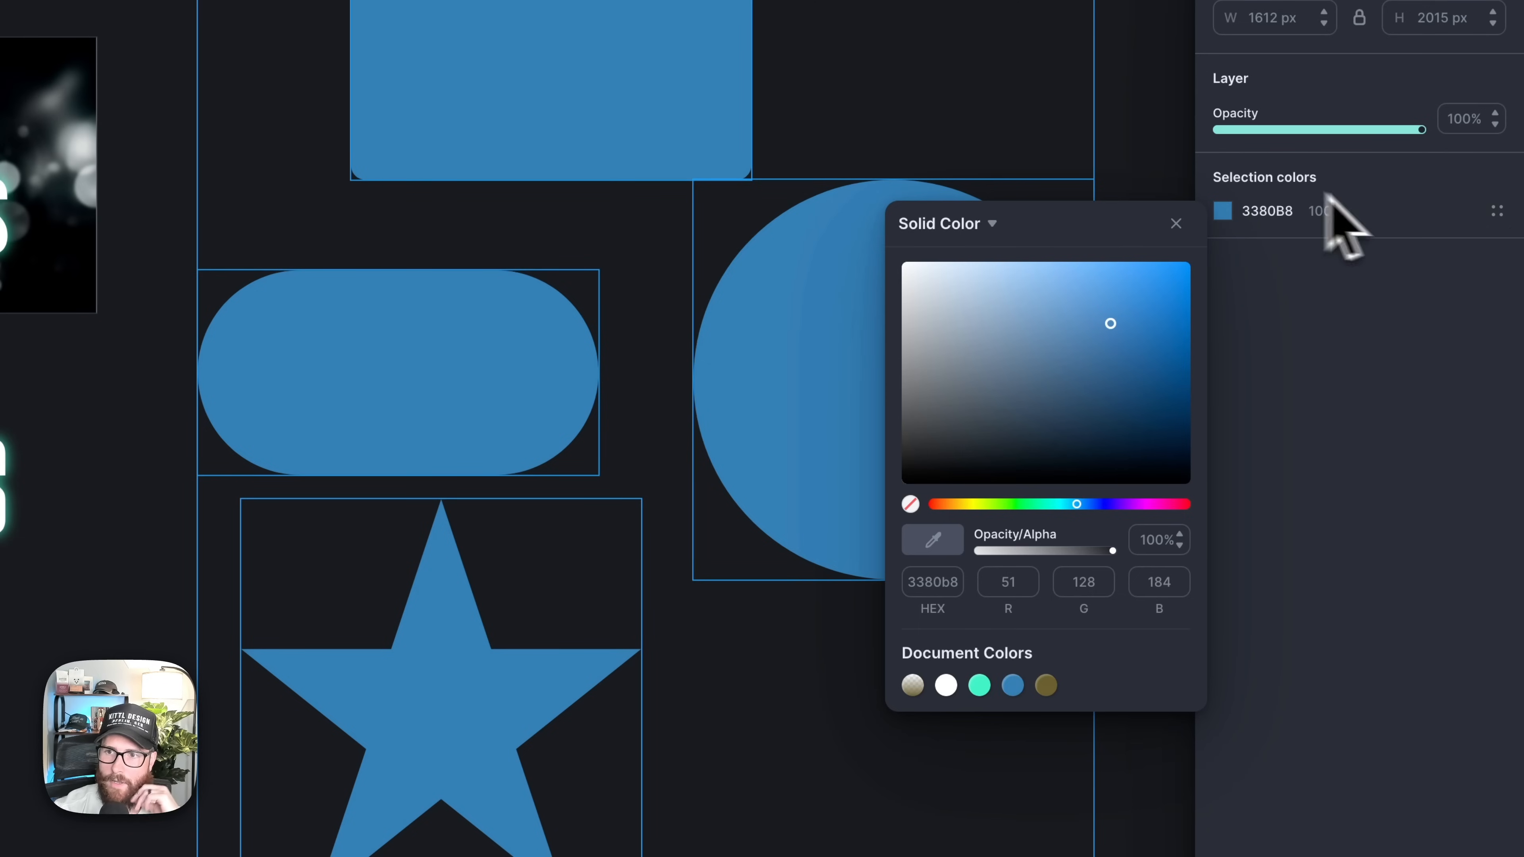
Apply the Splash Co. color style Green to the four selected shapes.
click(1497, 212)
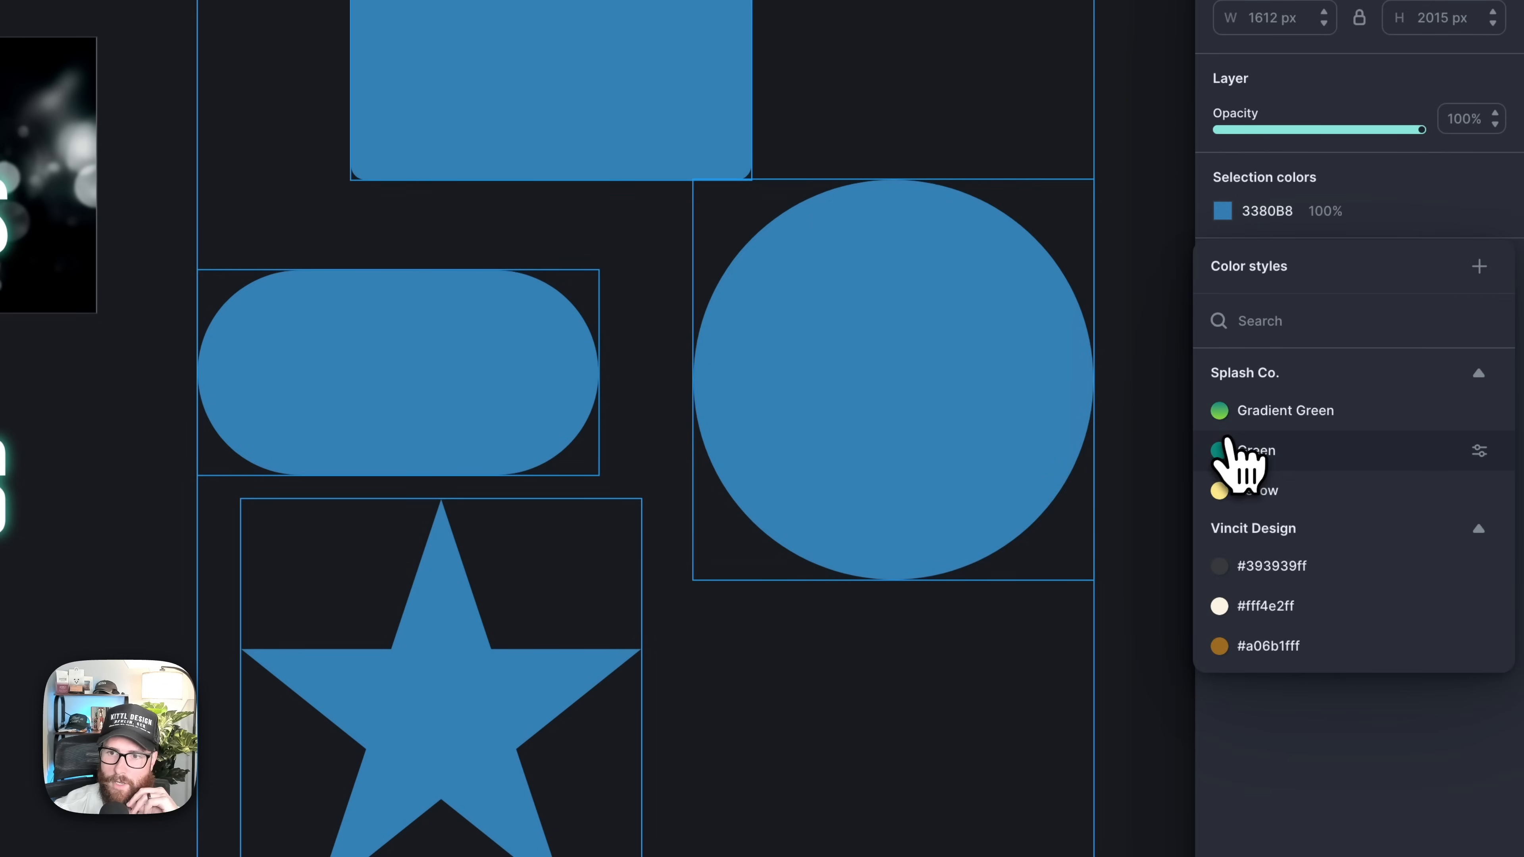
click(1248, 452)
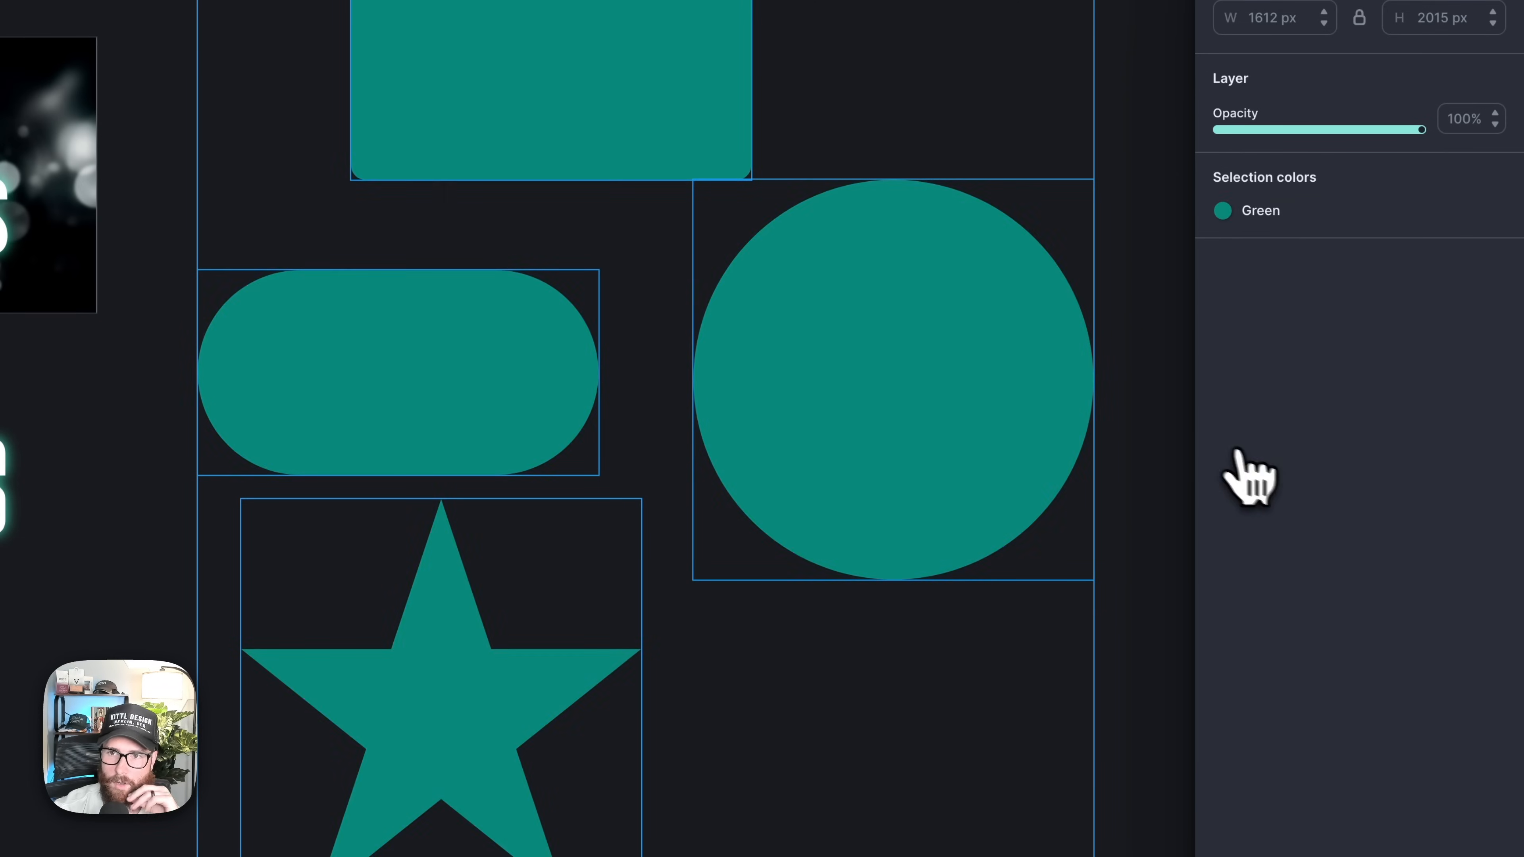
click(1037, 265)
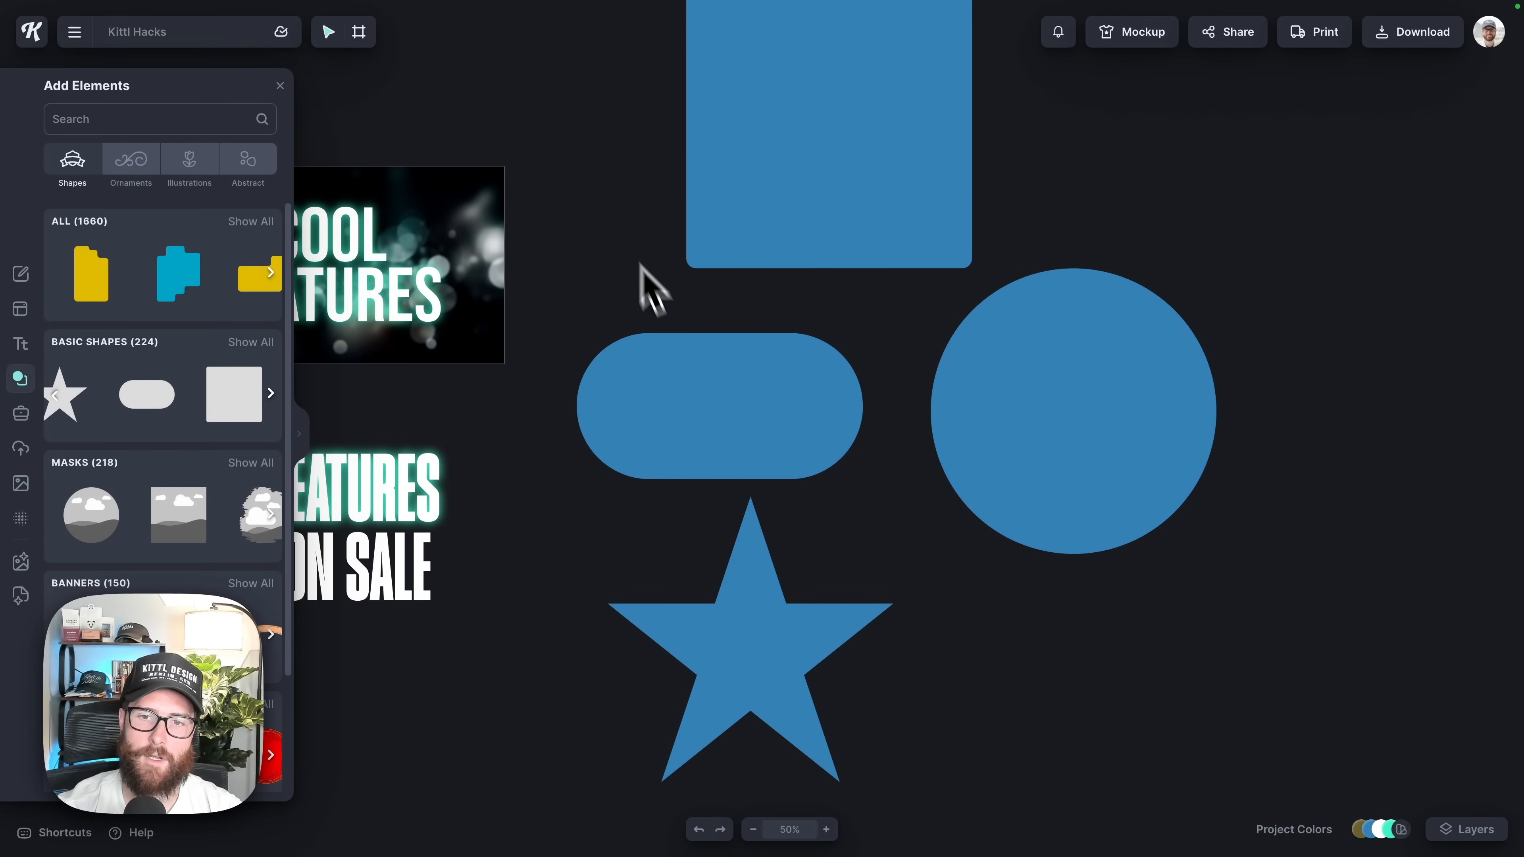
Select all four shapes again and apply the Yellow color style from the Splash Co. brand kit.
drag(654, 288, 1071, 663)
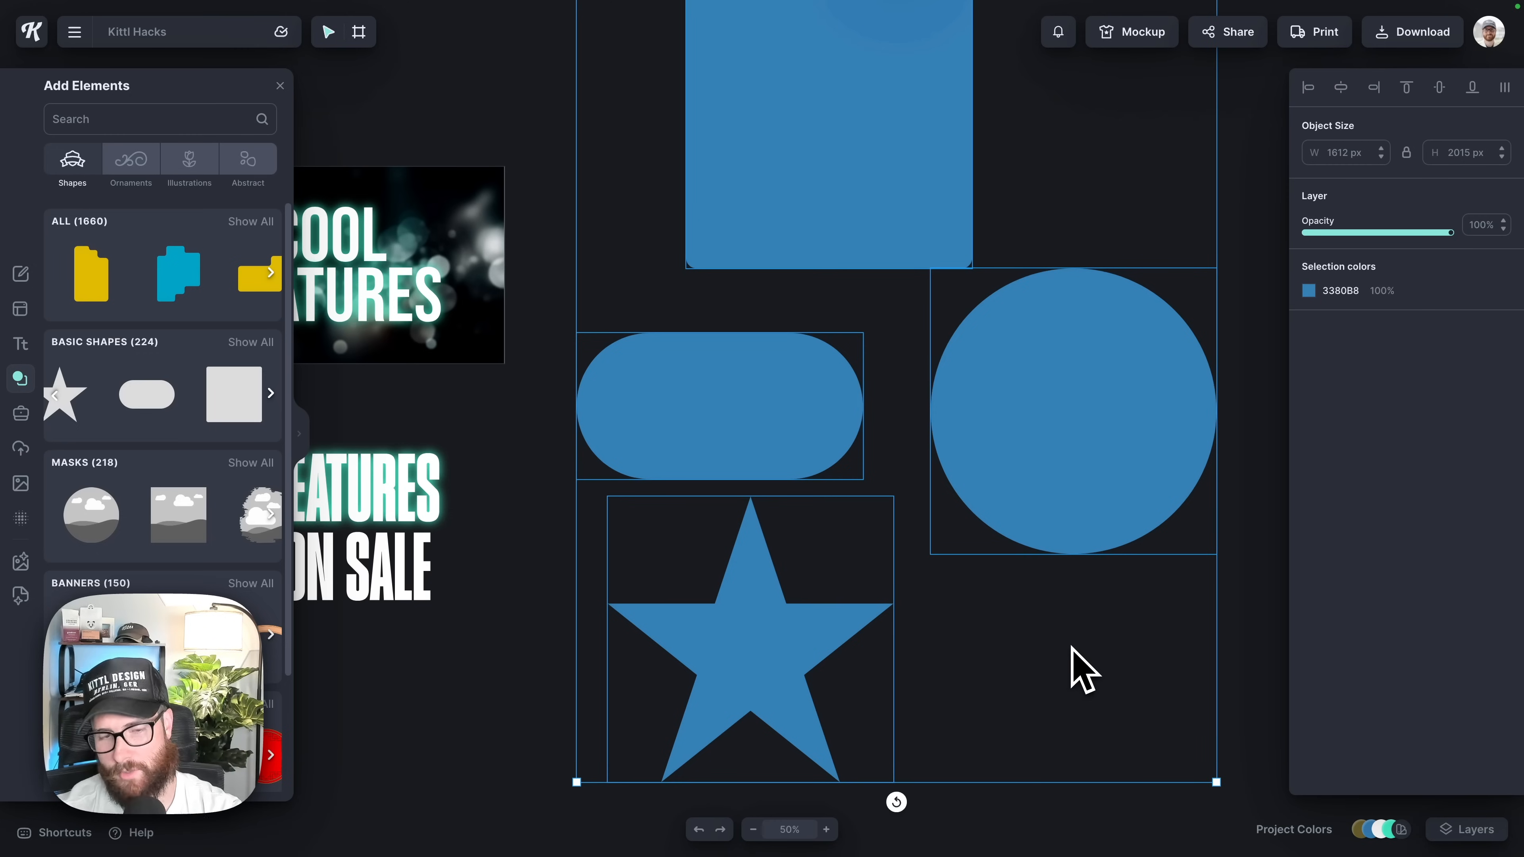
click(21, 415)
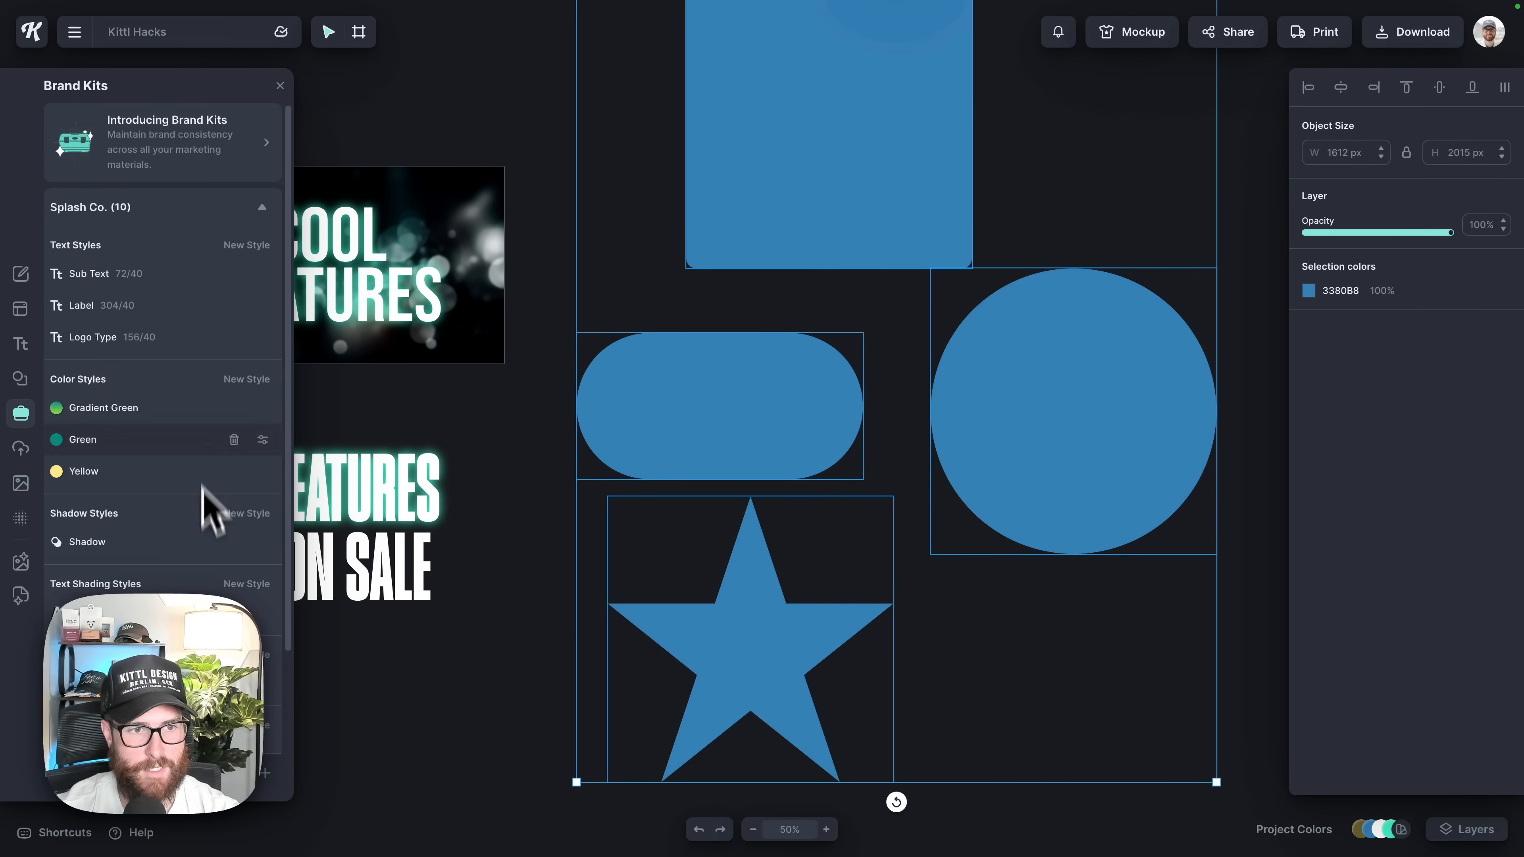
click(81, 471)
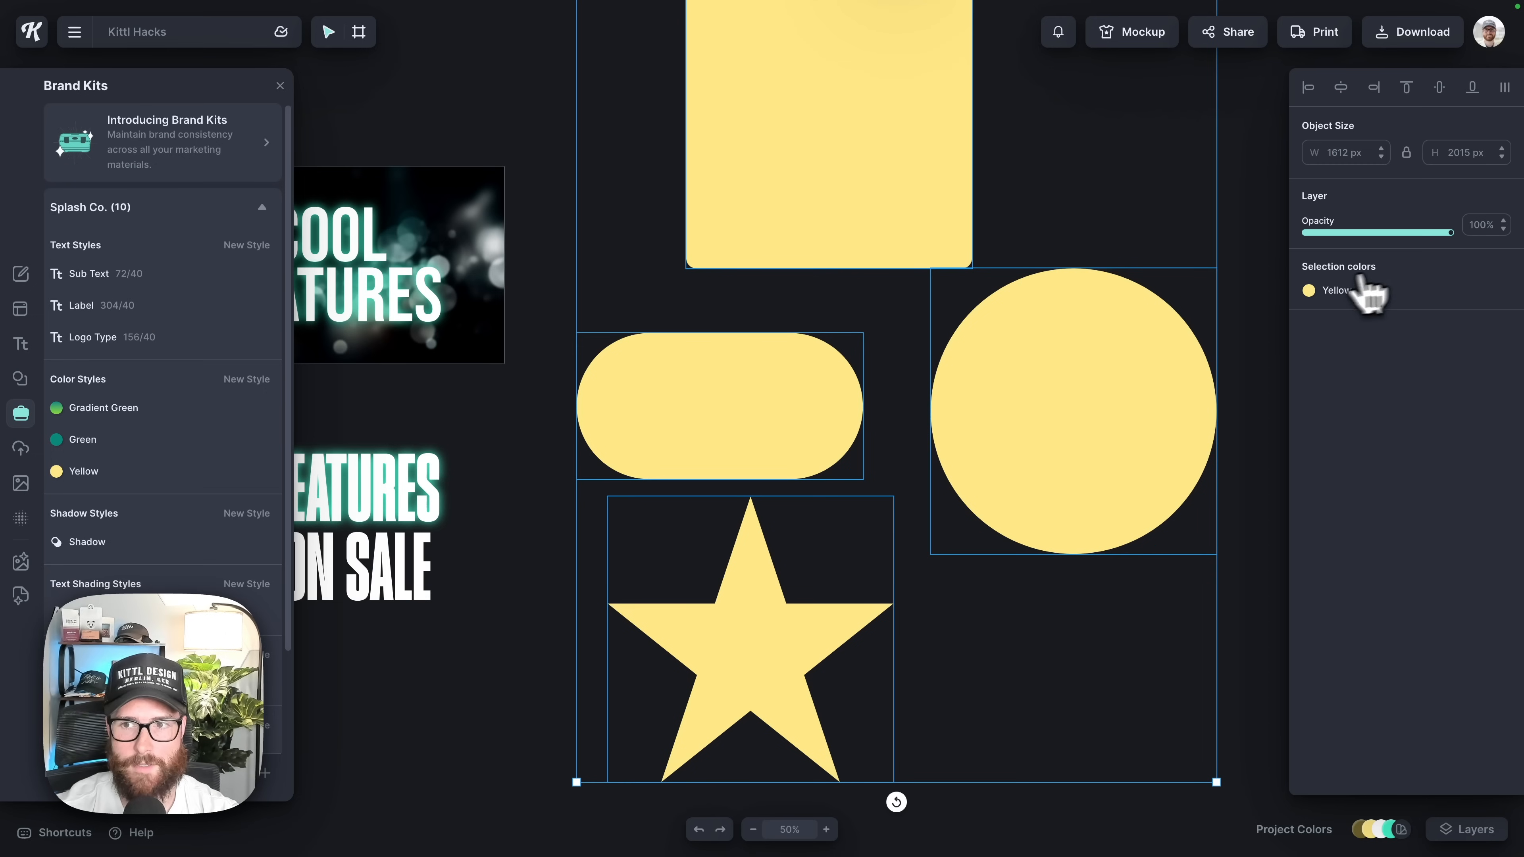
click(1190, 272)
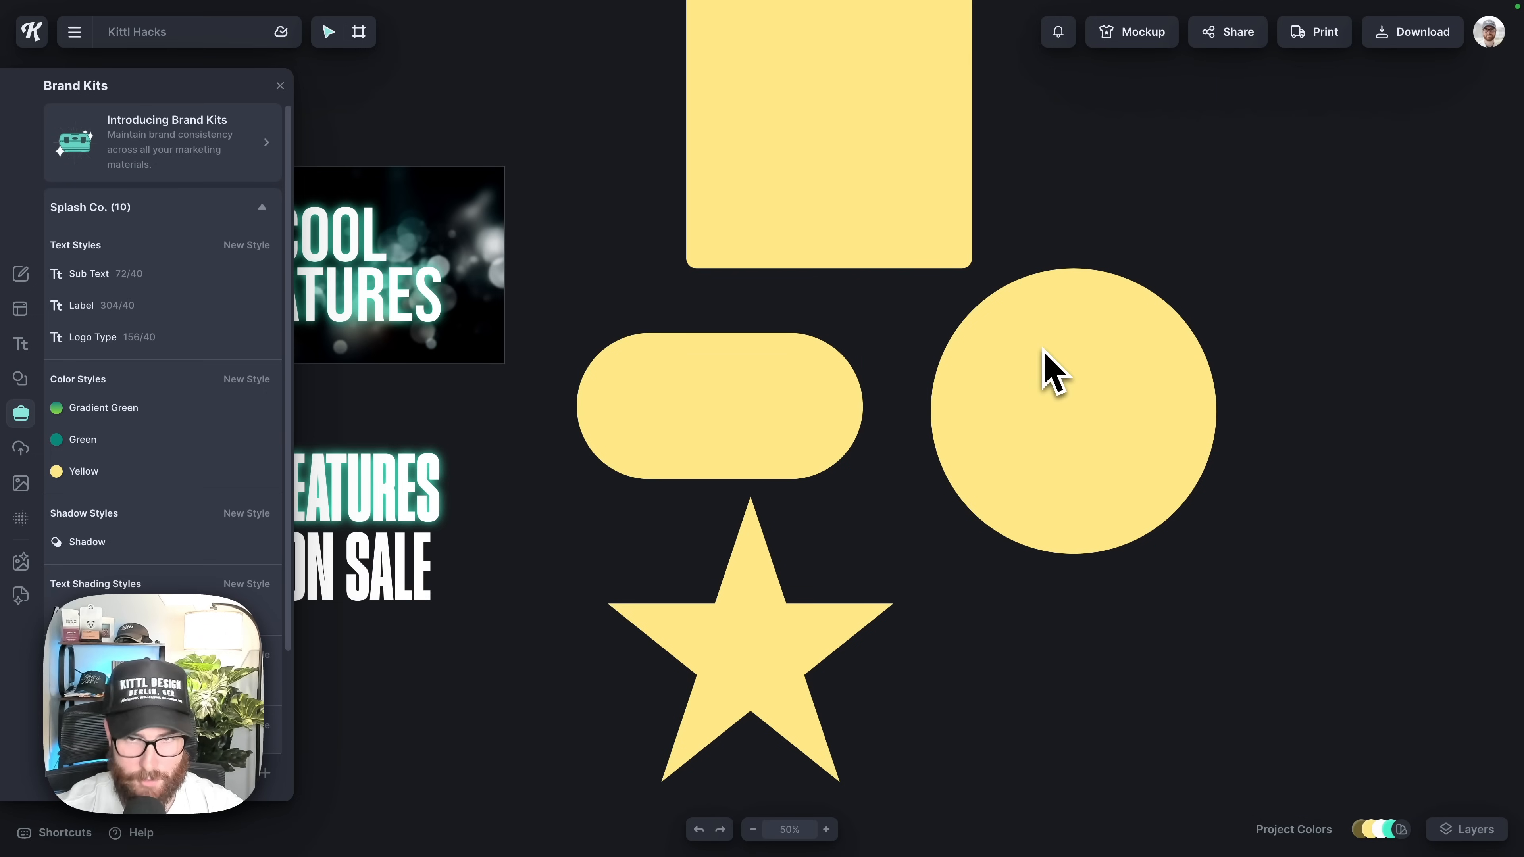
Delete the four shapes and draw a new artboard of about 978 × 830 px in the cleared area.
drag(636, 101, 1037, 671)
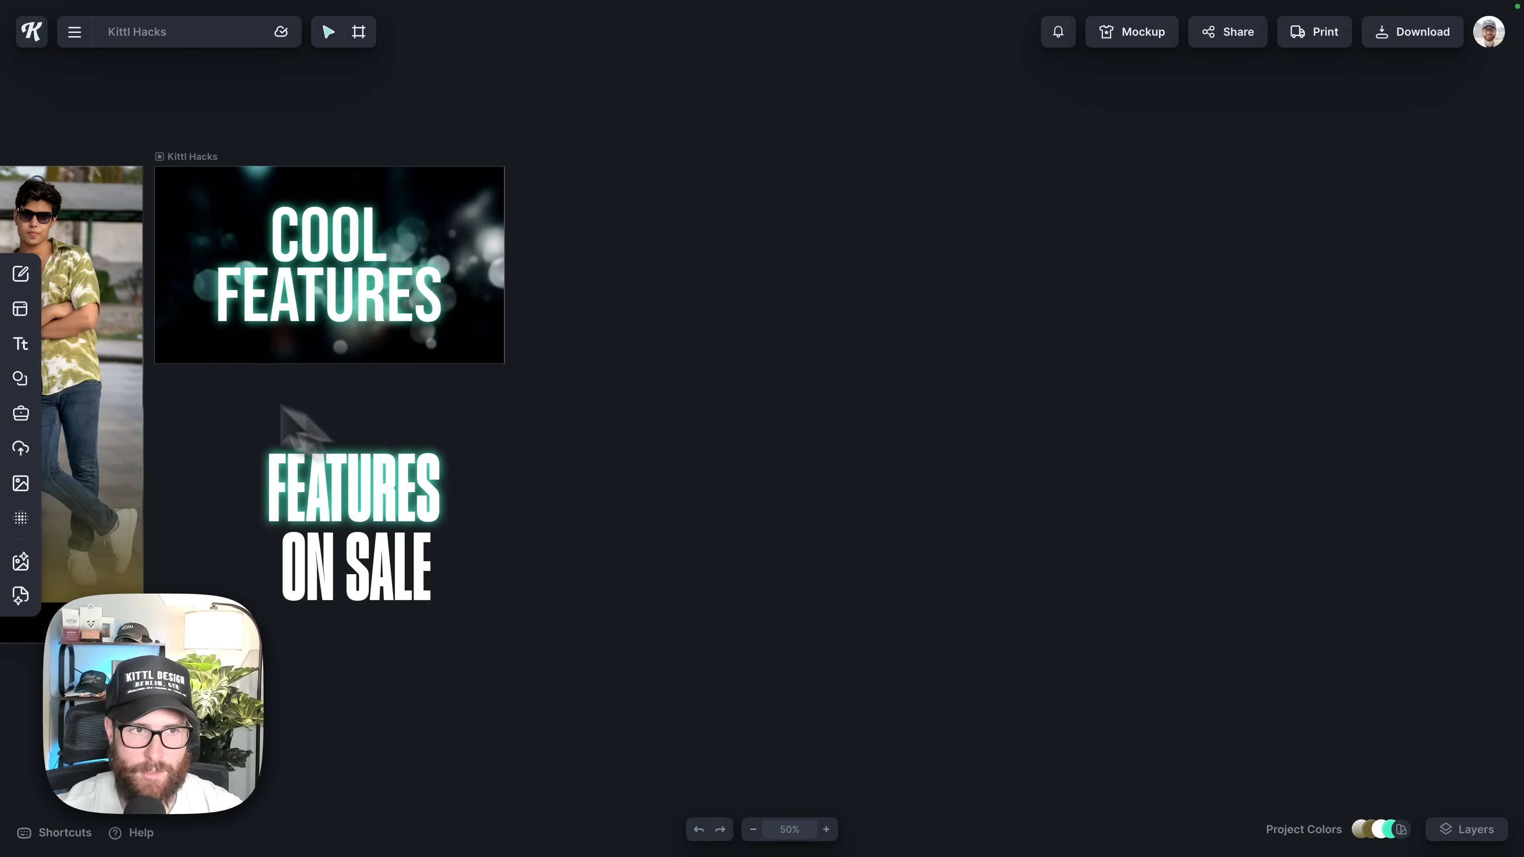
drag(707, 231, 1091, 586)
scroll(1071, 585, right, 3)
scroll(1029, 606, left, 1)
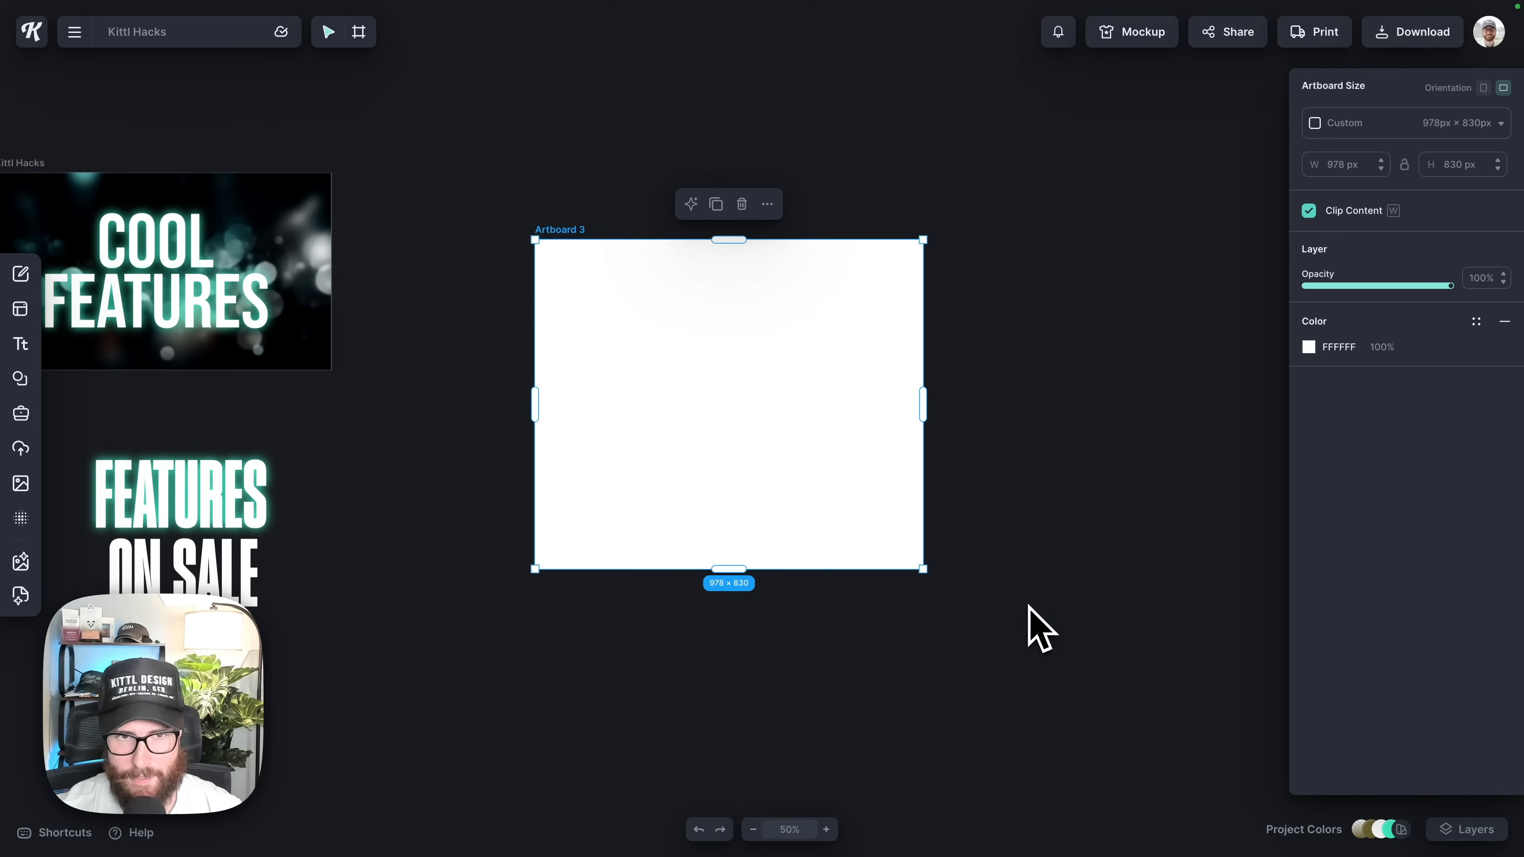
Select the loose FEATURES and ON SALE texts together and move them to the far side of the new artboard.
click(742, 647)
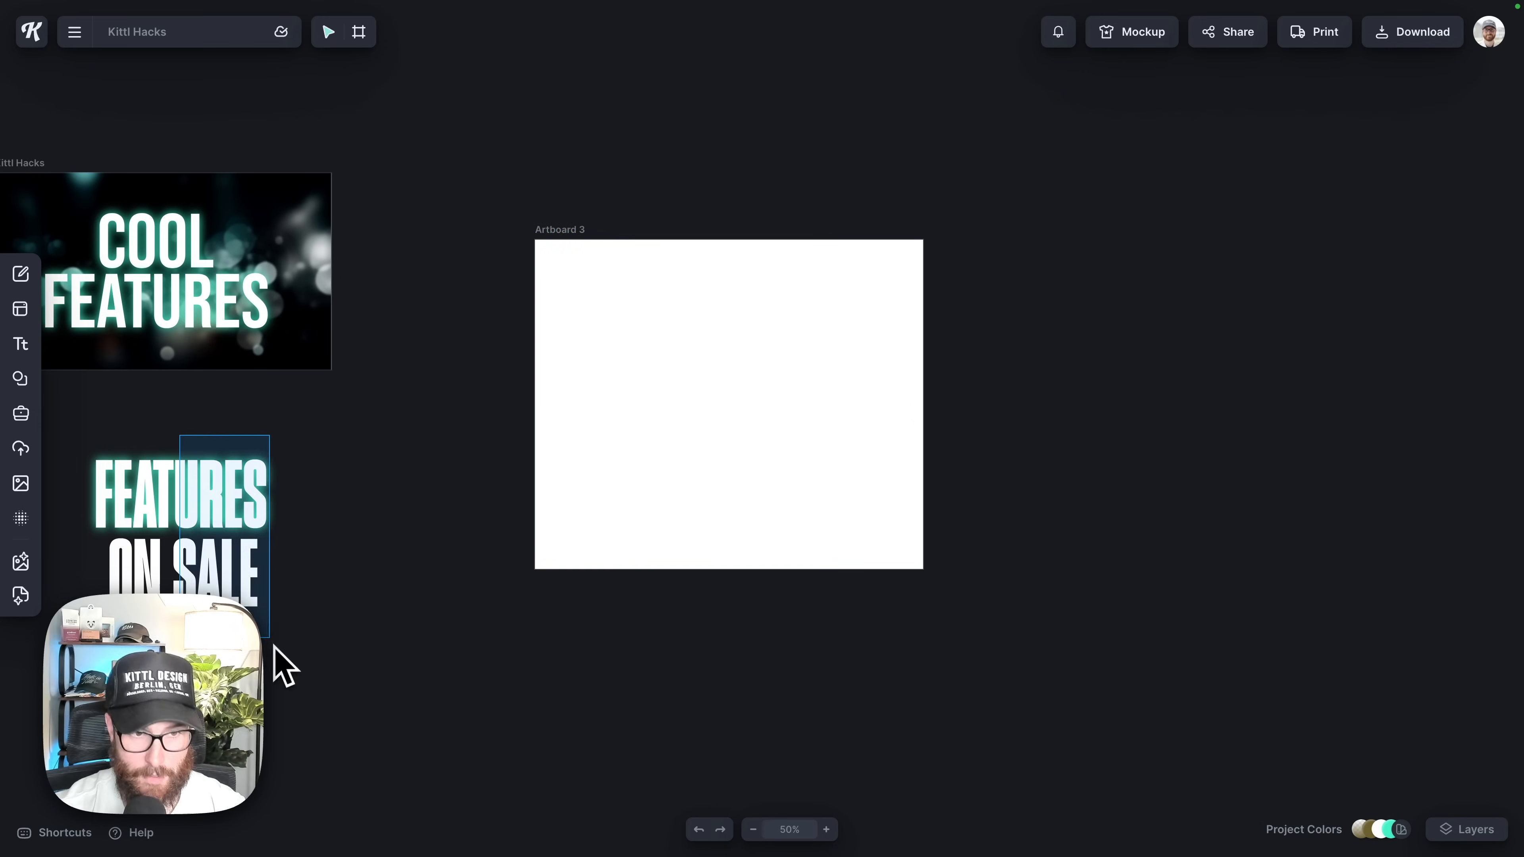
drag(198, 600, 1116, 498)
click(1111, 483)
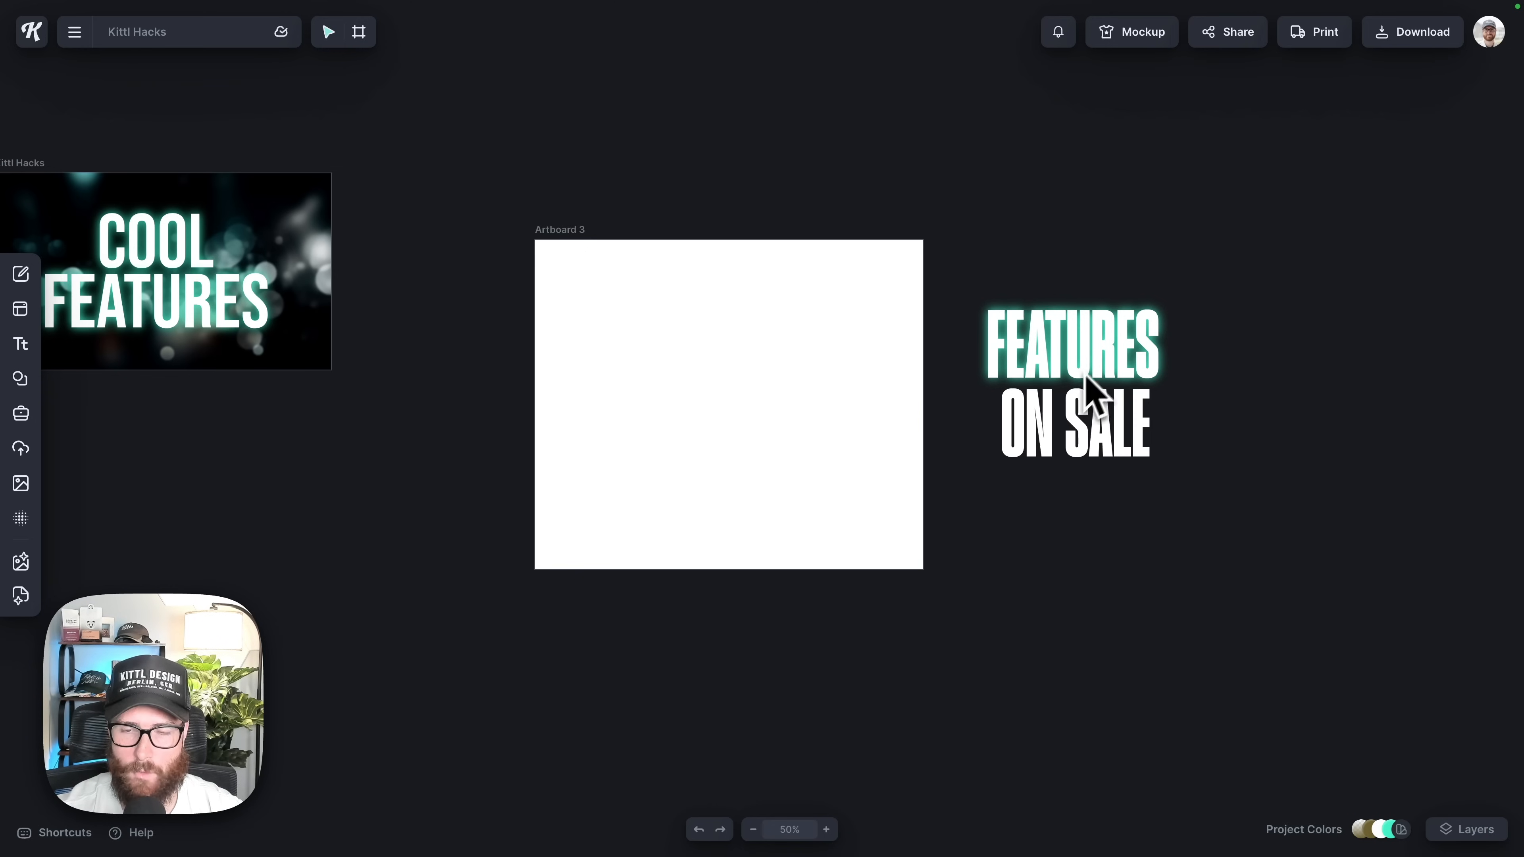
Change the shared fill color of the FEATURES and ON SALE texts to black, leaving the glow color alone.
click(1061, 372)
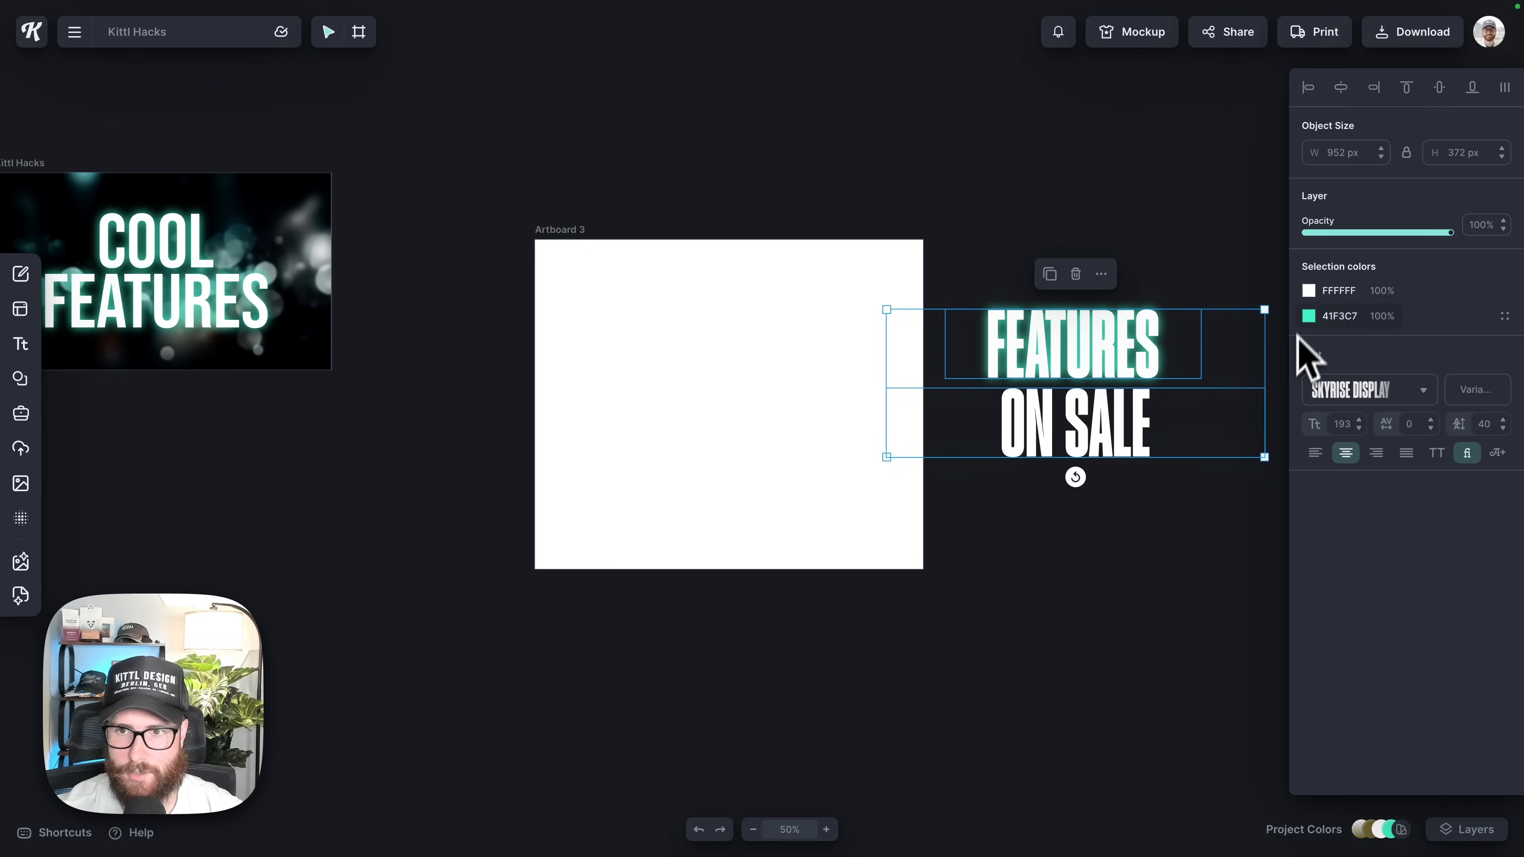
click(1308, 290)
drag(1176, 390, 996, 644)
click(993, 601)
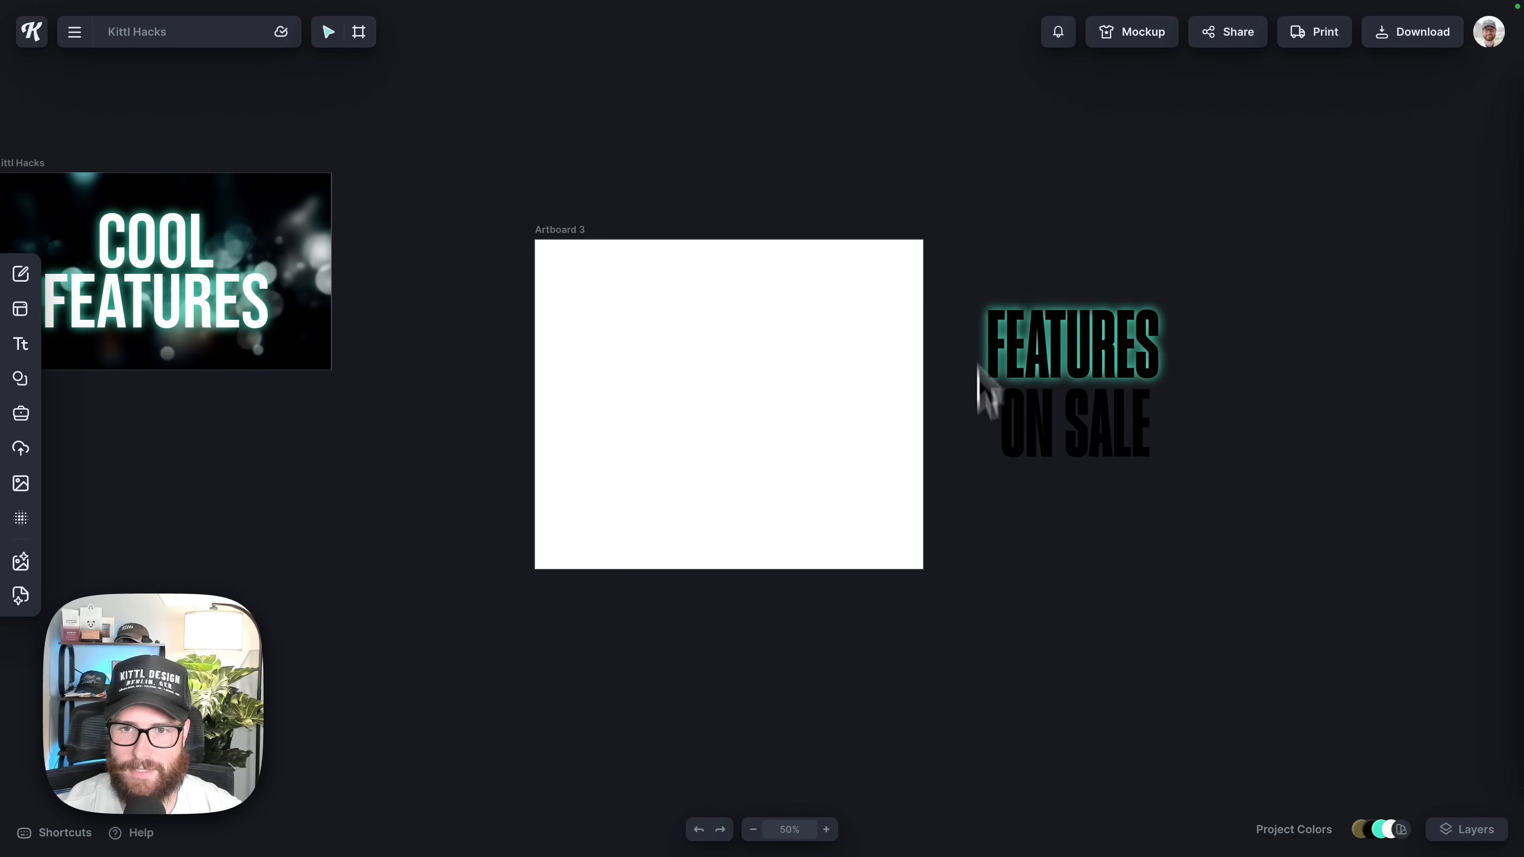
Move the FEATURES and ON SALE texts together onto the new artboard and remove the text shading from FEATURES.
click(983, 390)
drag(1161, 445, 828, 462)
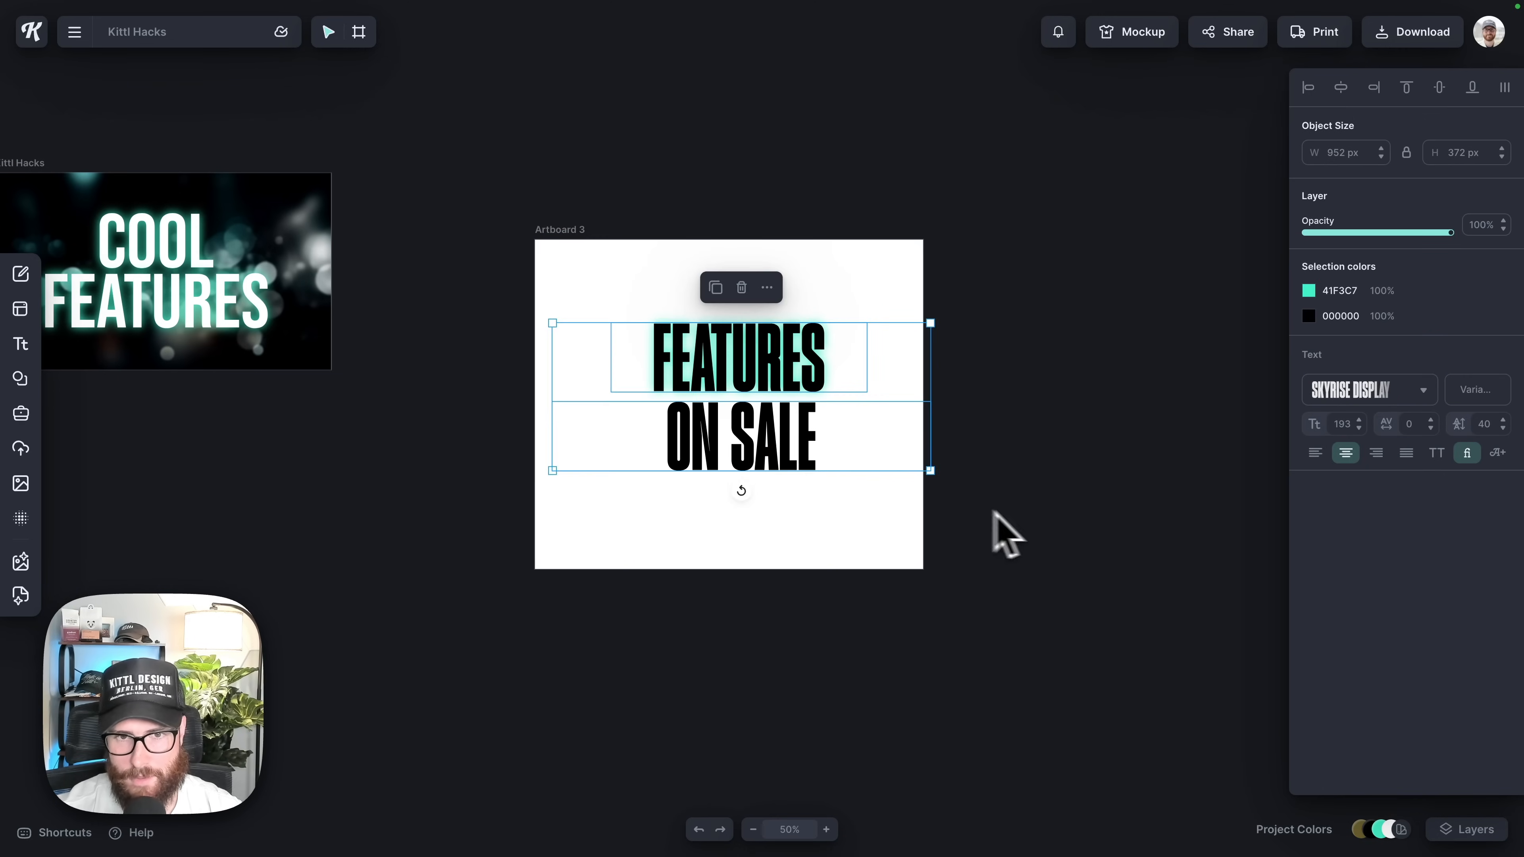
click(1017, 513)
click(791, 366)
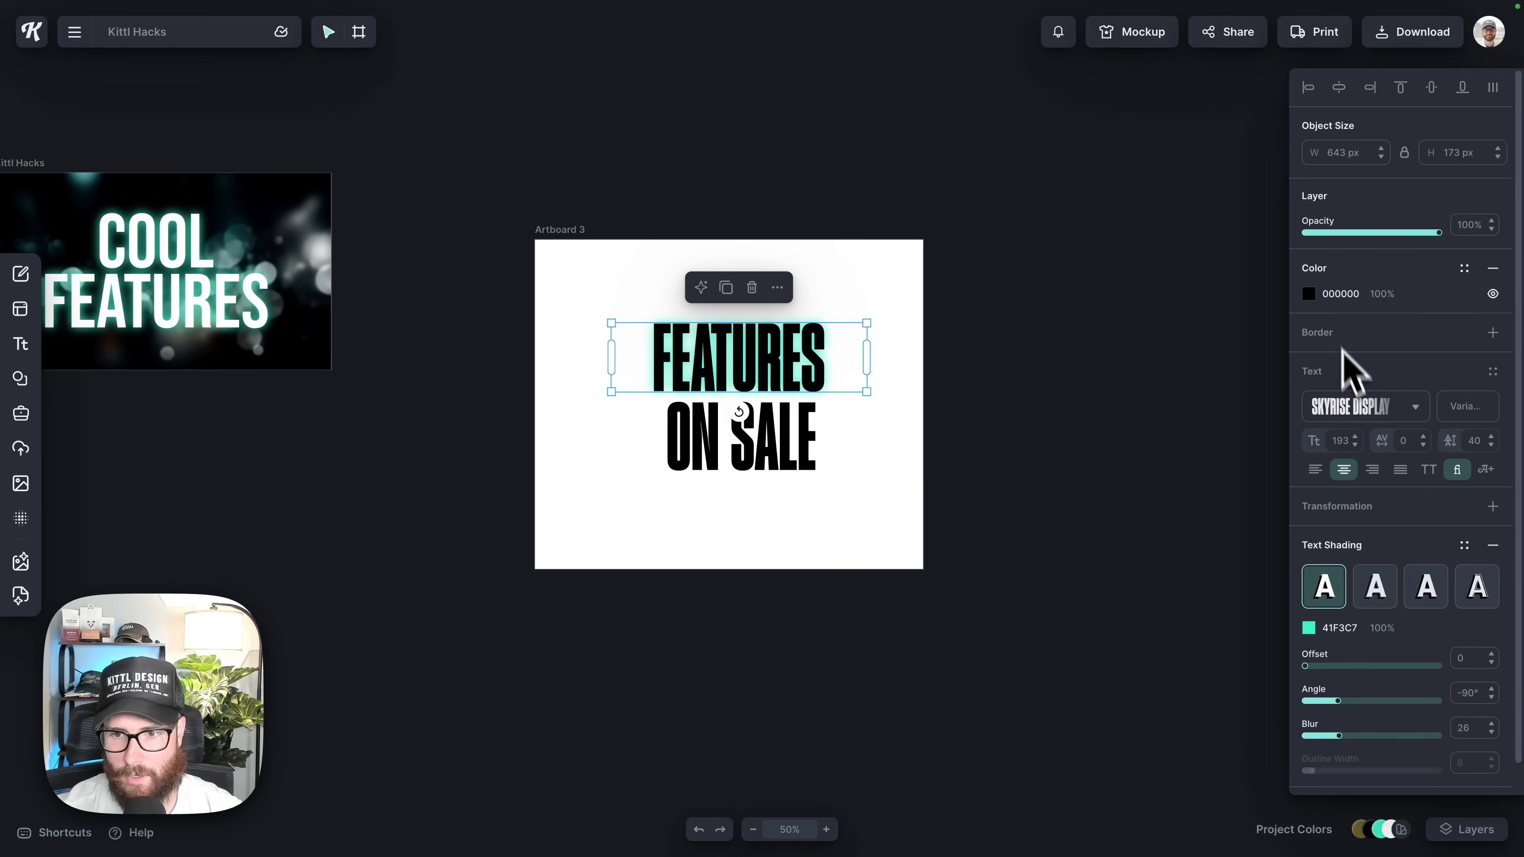
click(1494, 545)
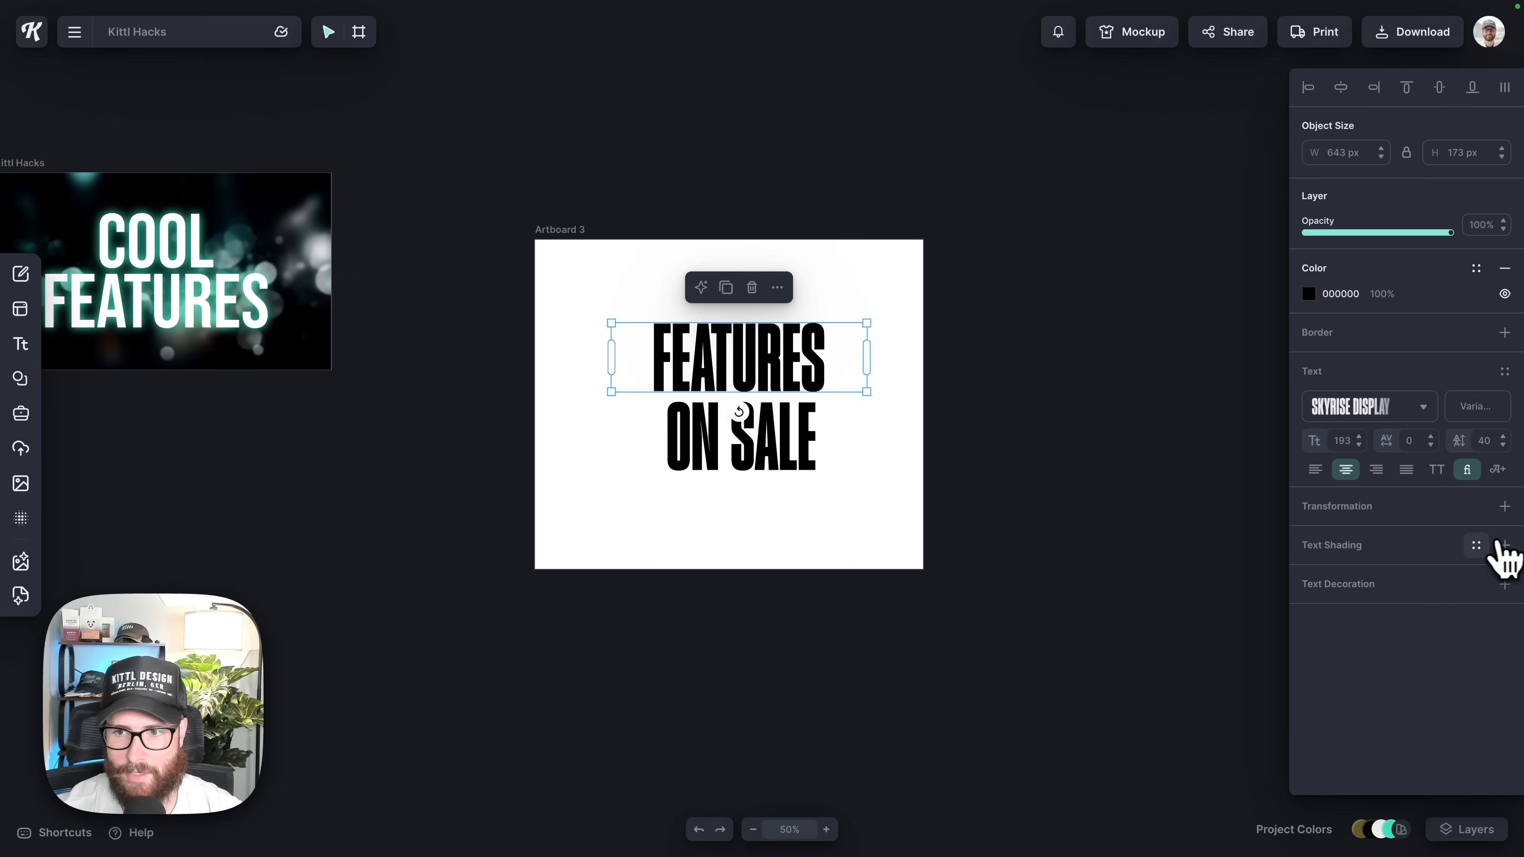
Enlarge the FEATURES text across the middle of the artboard and place ON SALE above it near the artboard's upper edge.
click(789, 466)
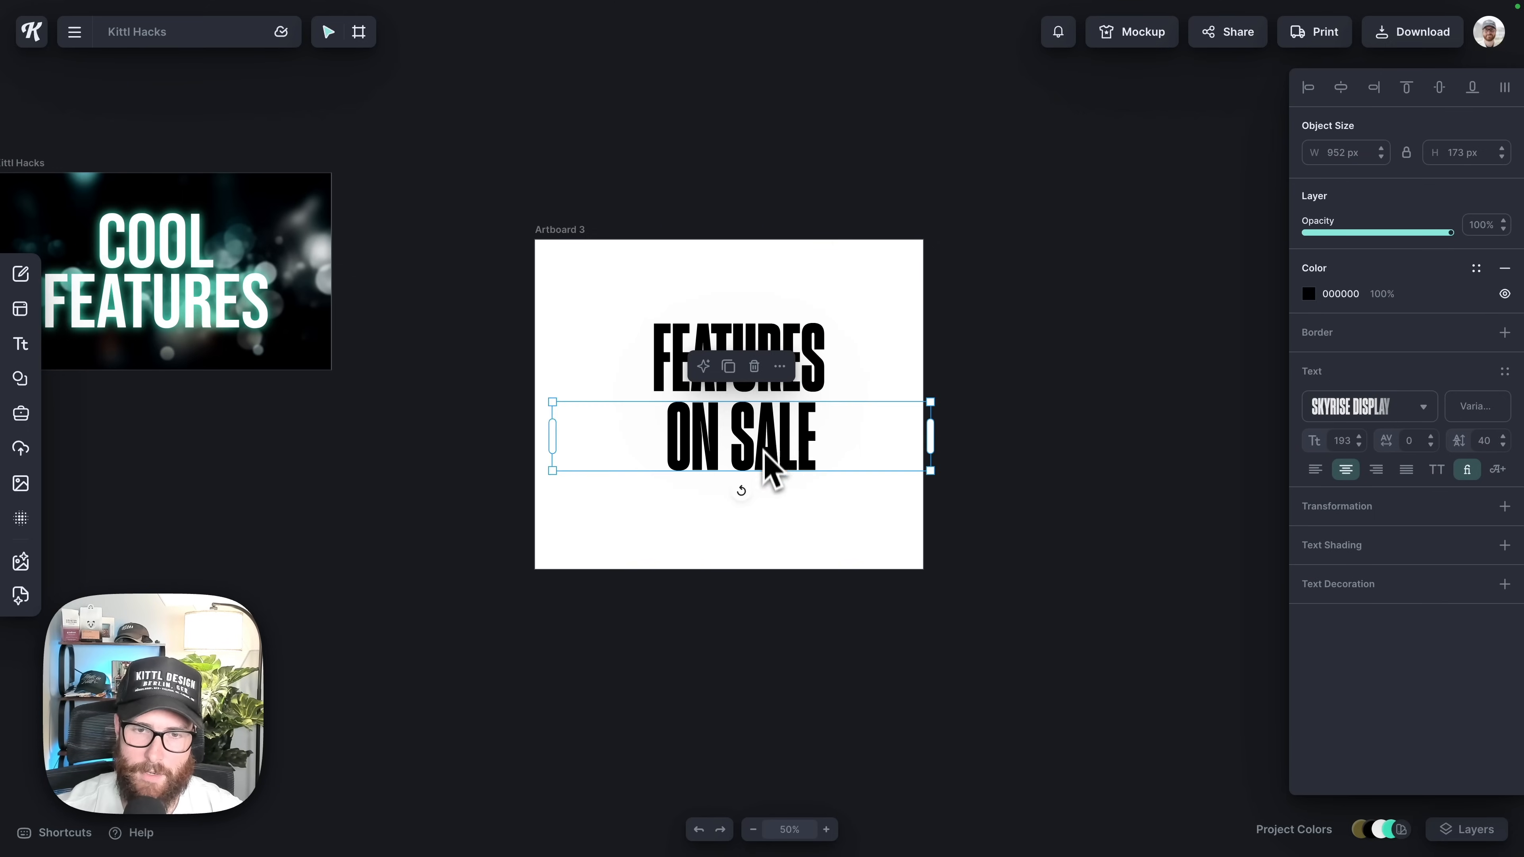
drag(771, 470, 919, 391)
drag(833, 476, 863, 471)
click(833, 311)
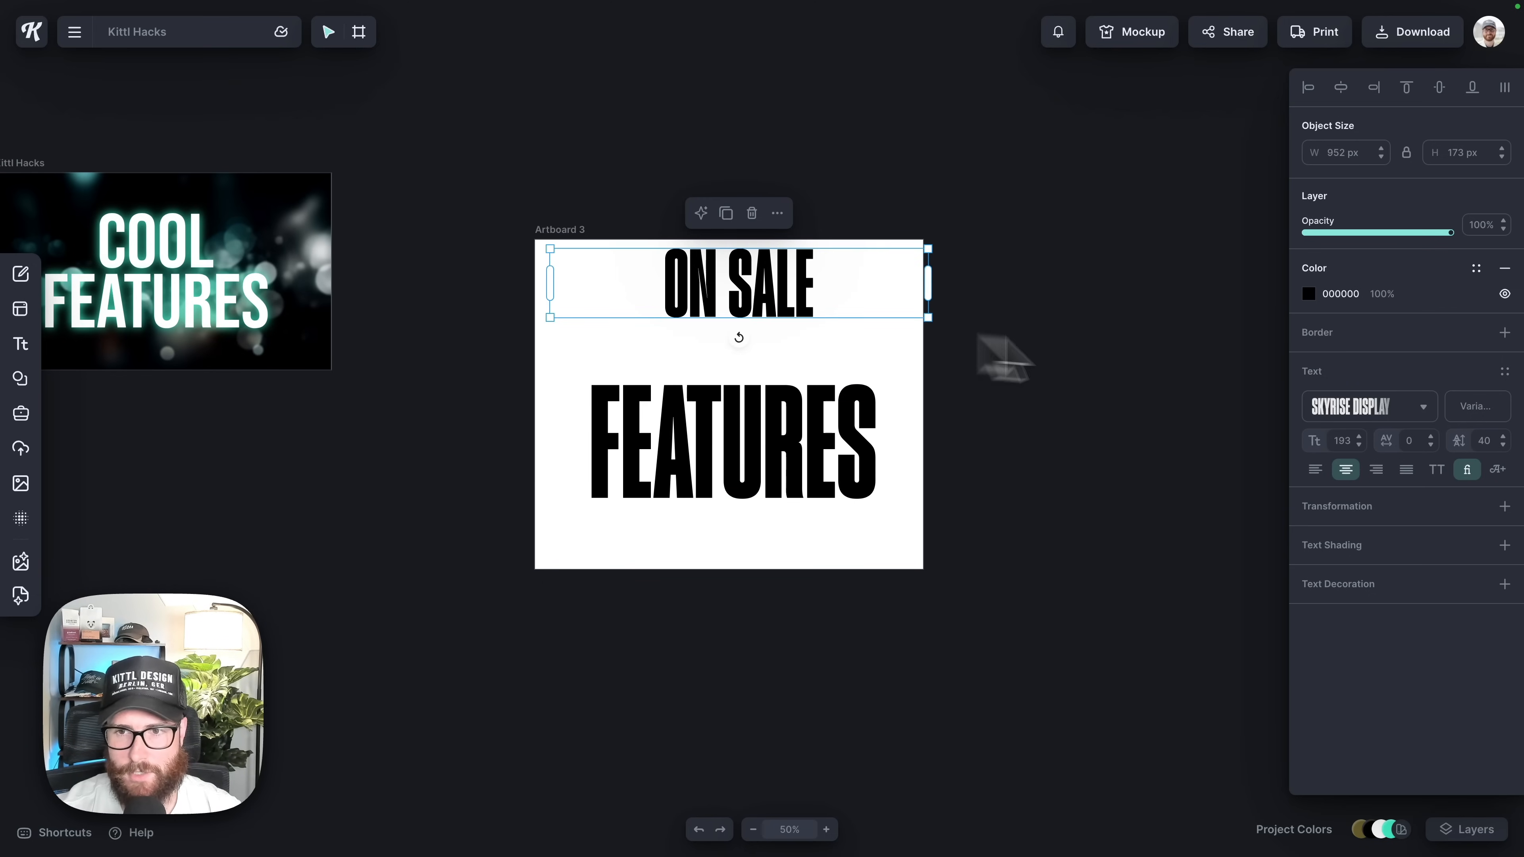
Search the typefaces for "script" and set the ON SALE text in Imperial Script.
click(1351, 414)
text(script)
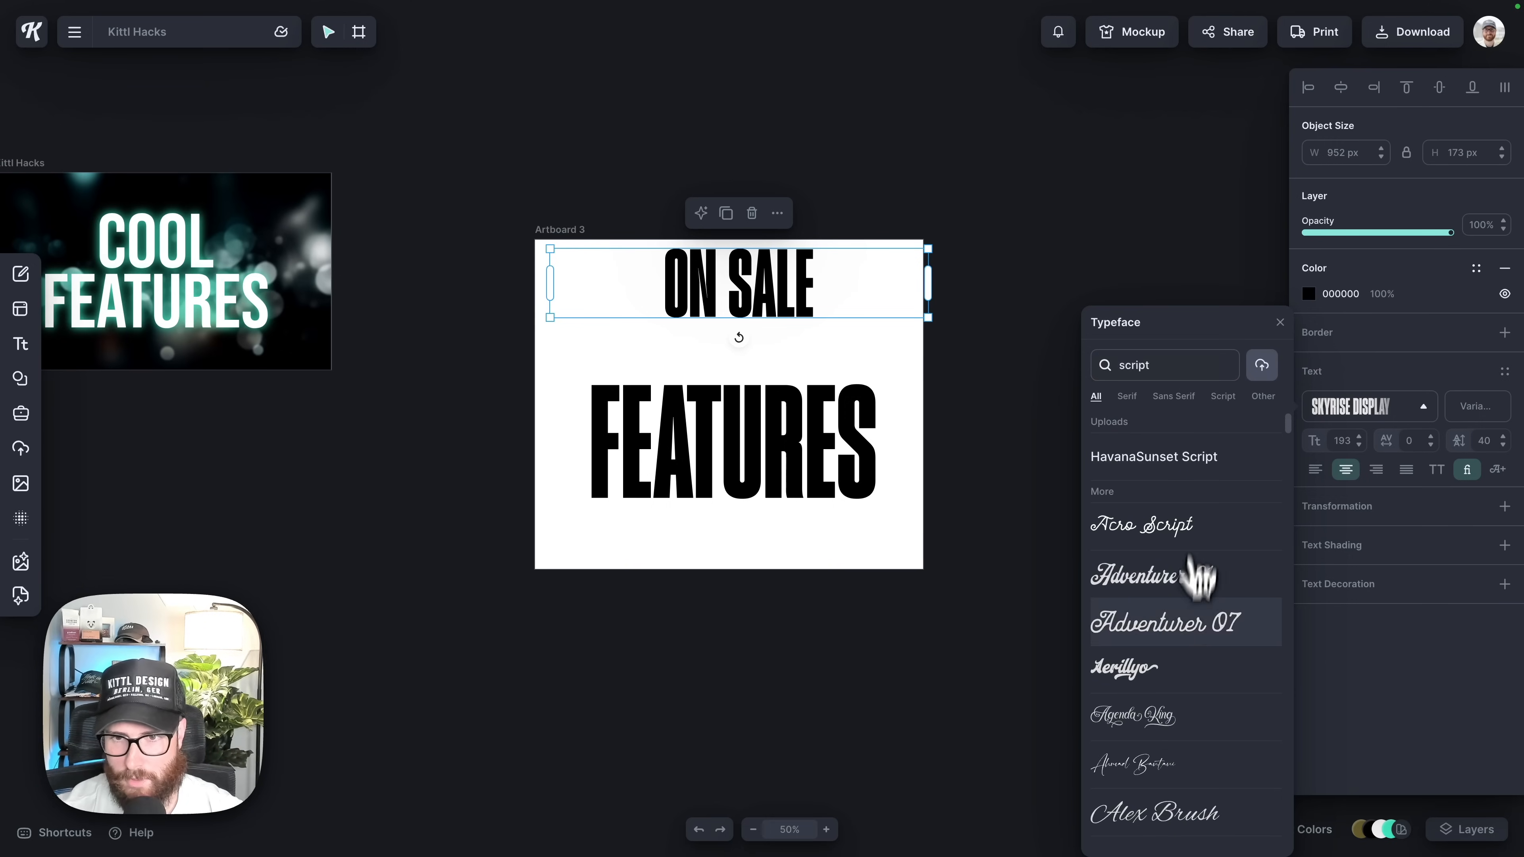
scroll(1190, 629, down, 8)
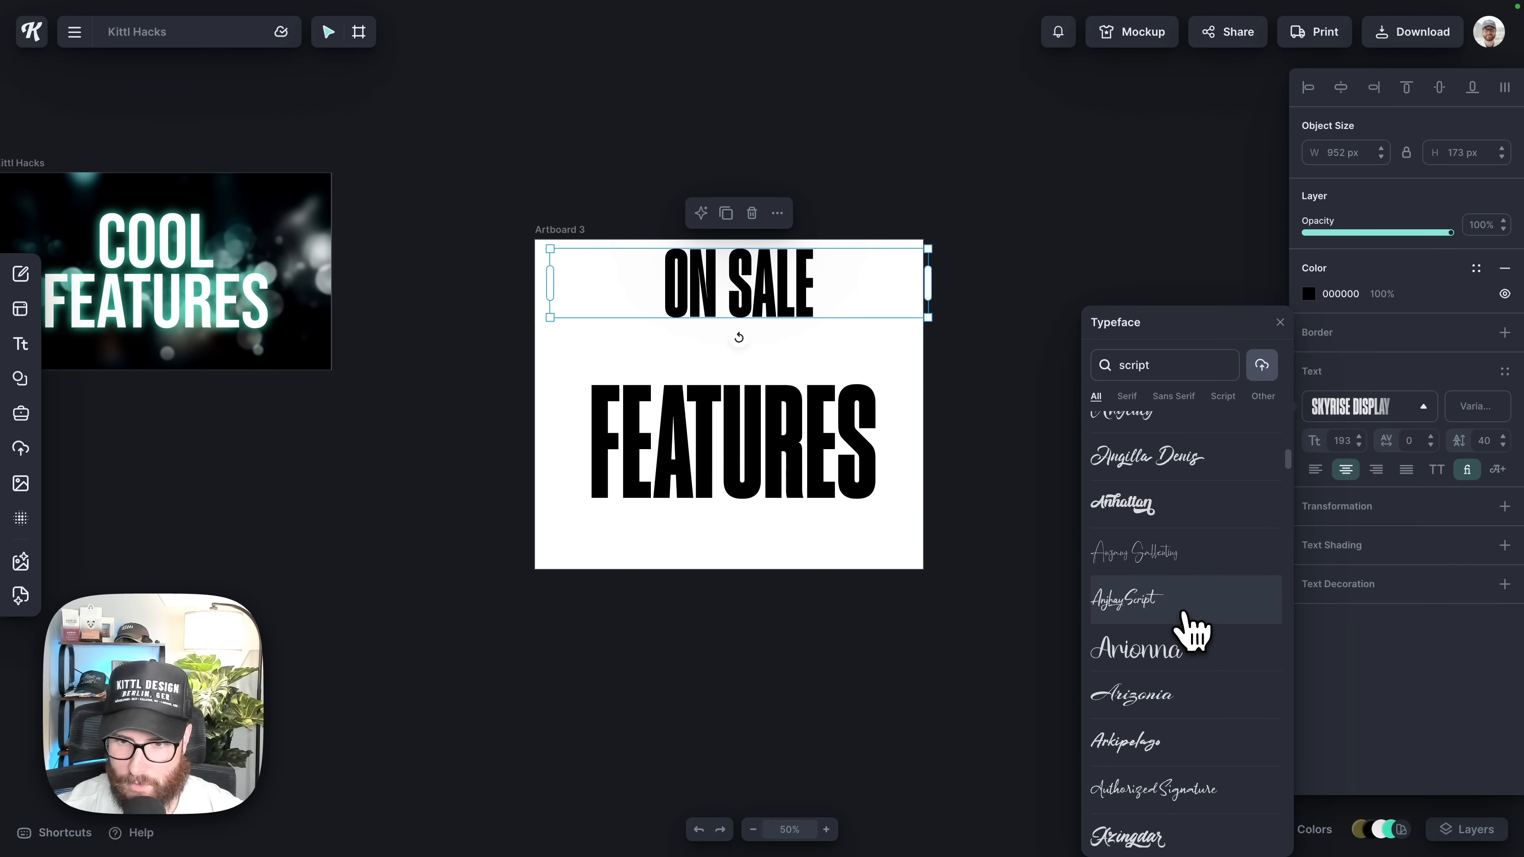
scroll(1190, 630, down, 10)
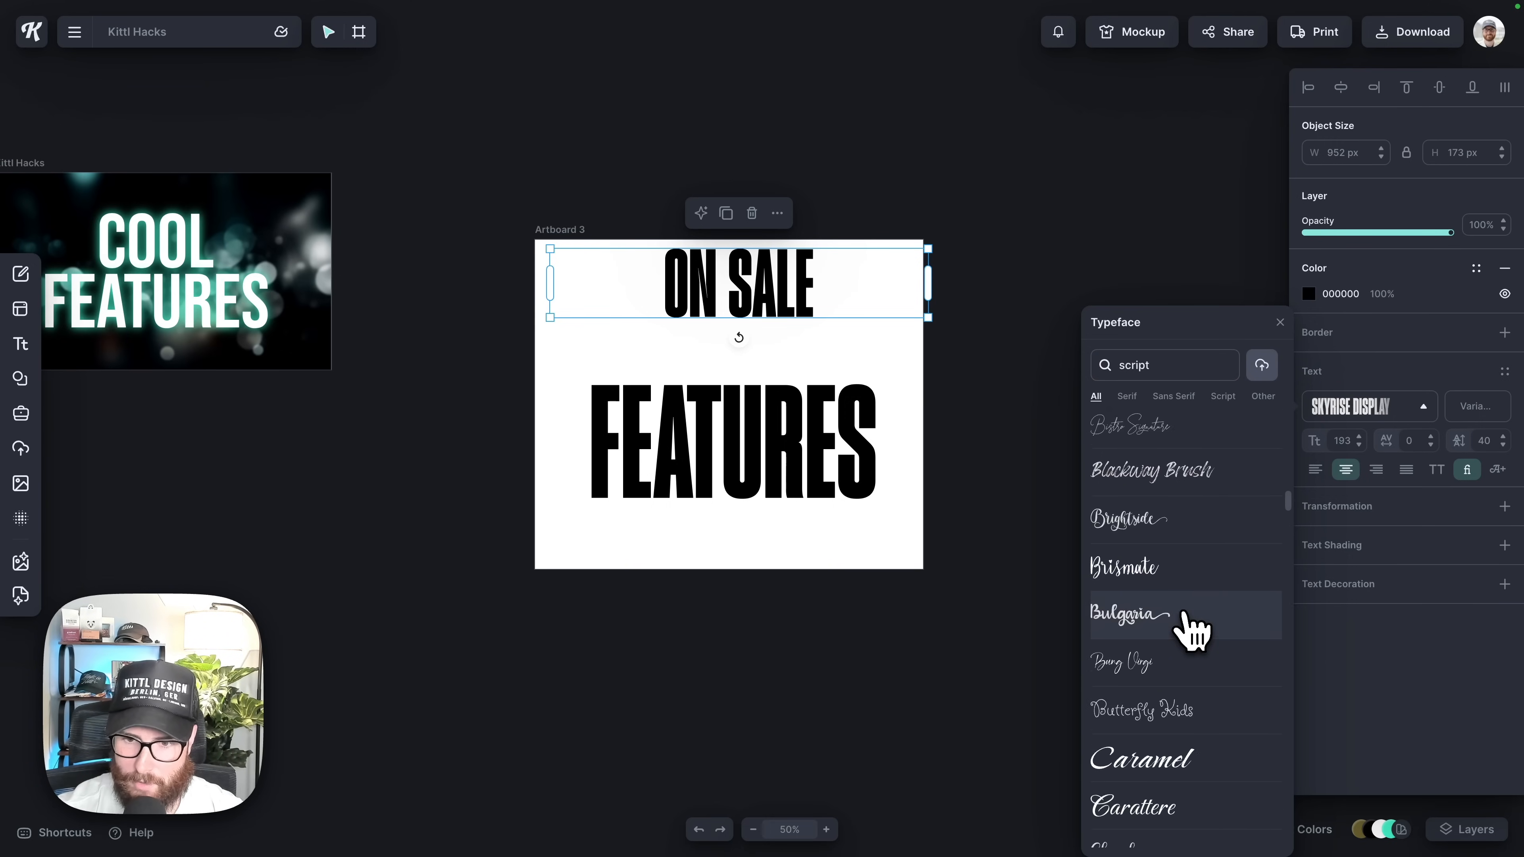
scroll(1190, 630, down, 3)
scroll(1190, 601, down, 10)
click(1176, 517)
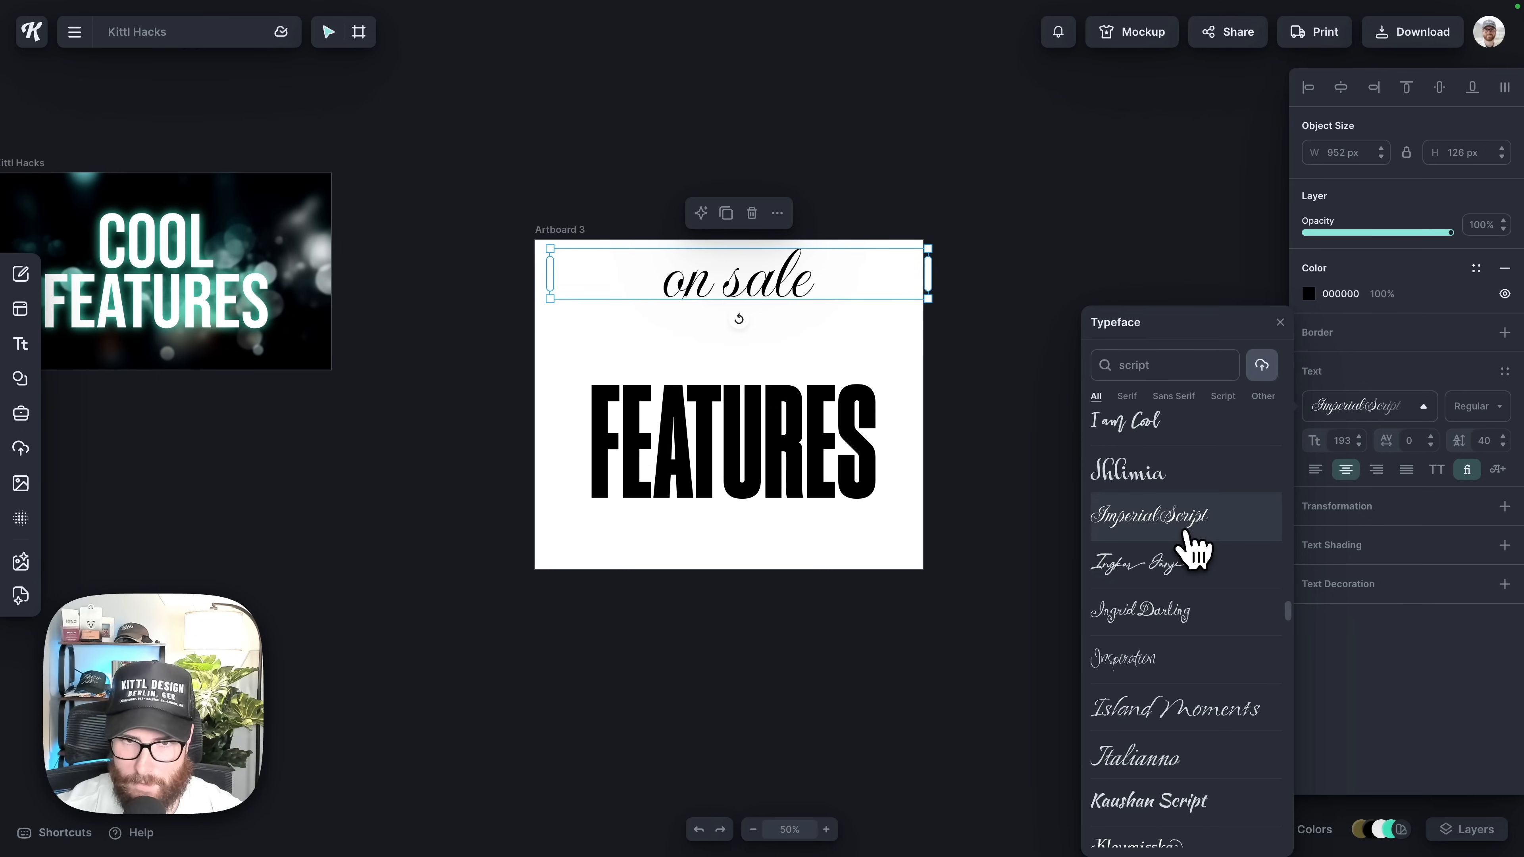
Move the script text down to just above FEATURES and replace its wording with "Super New".
drag(750, 279, 755, 341)
double_click(785, 348)
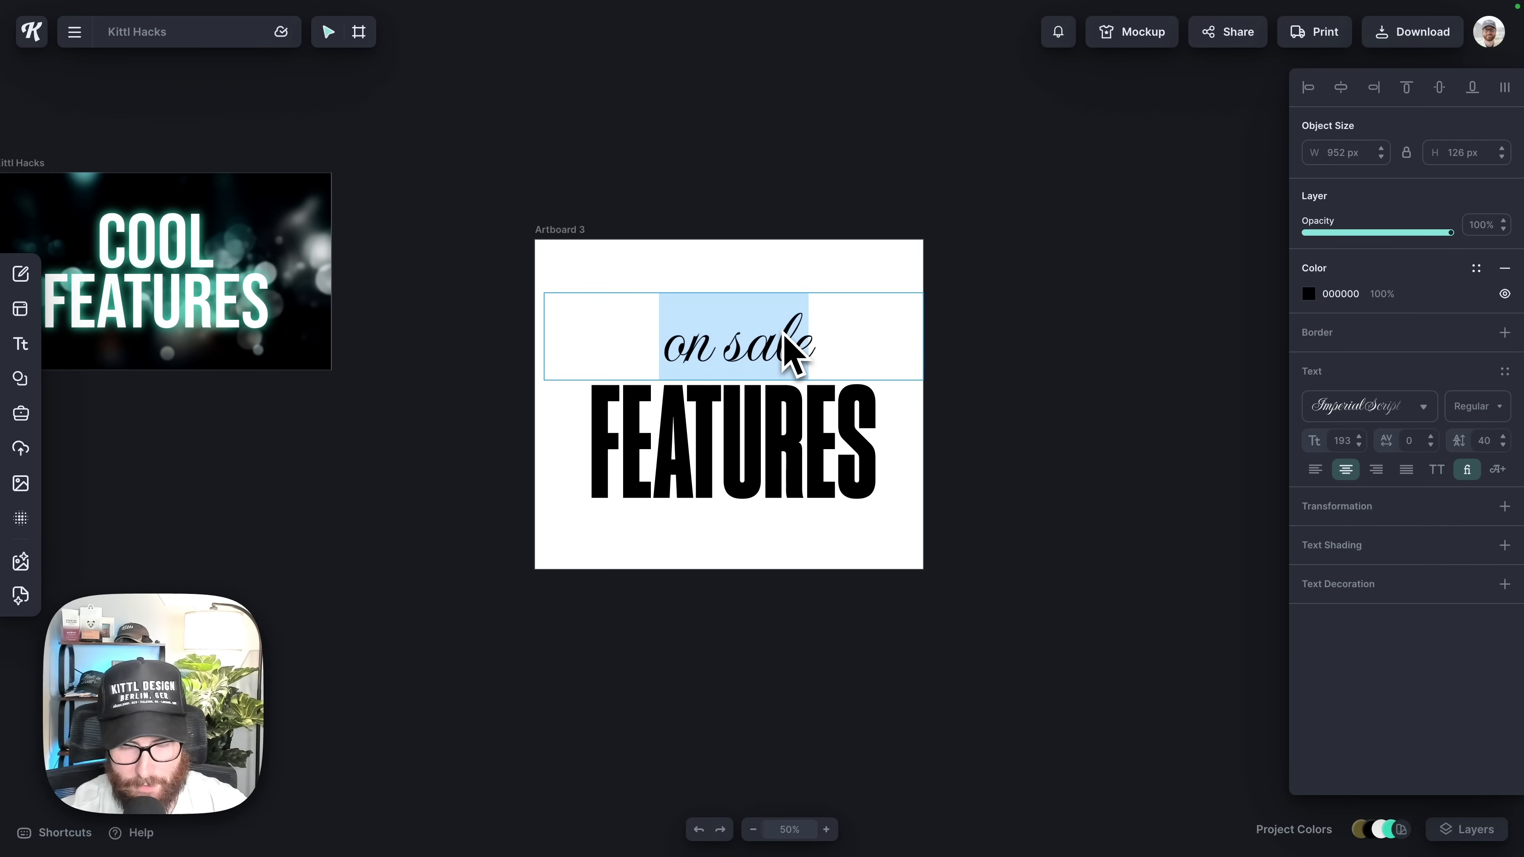
text(Super New)
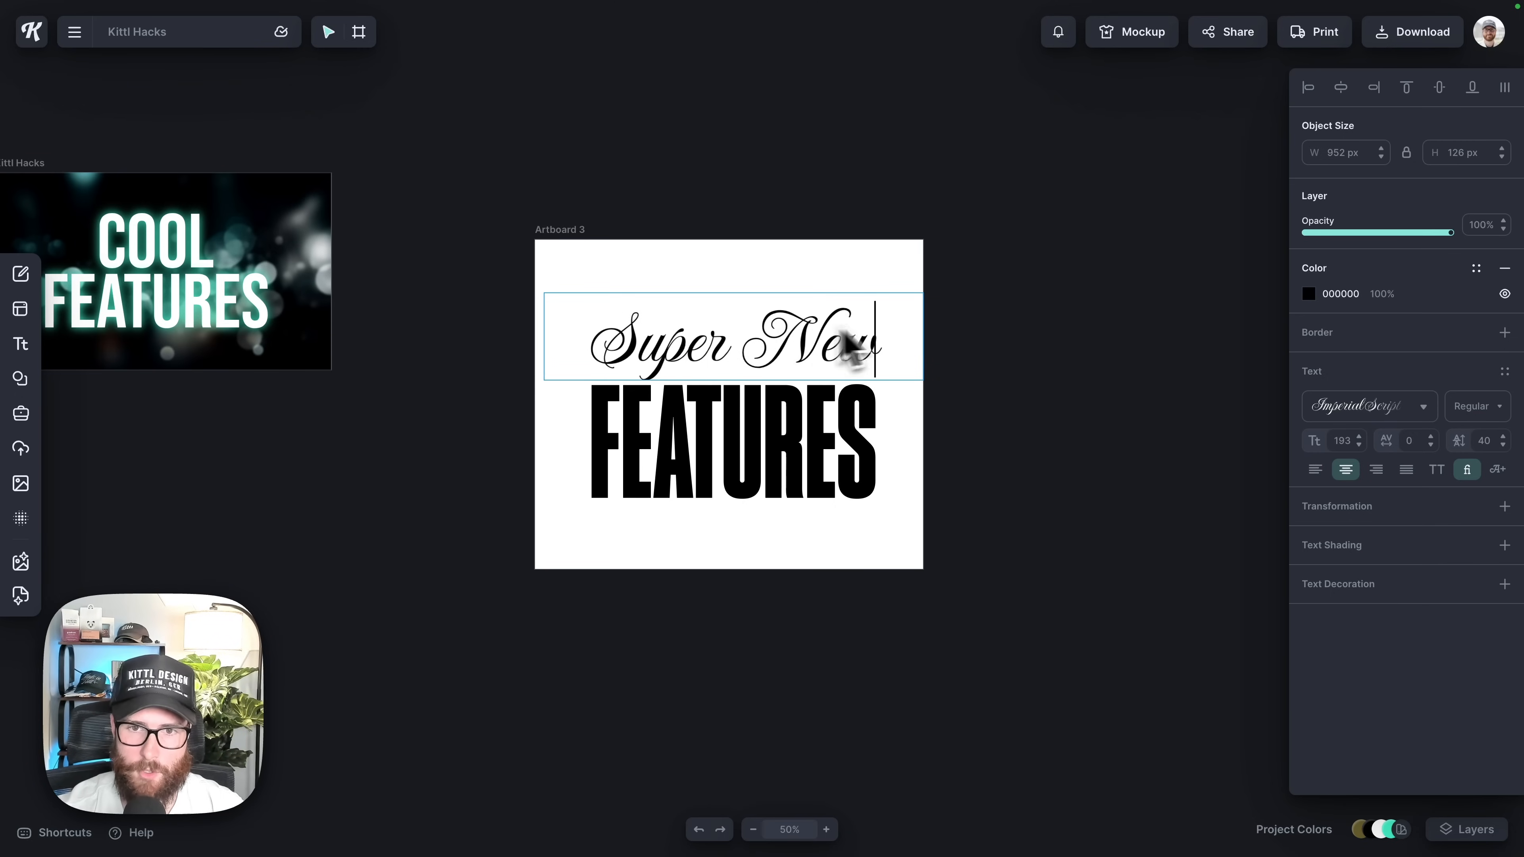
key(Escape)
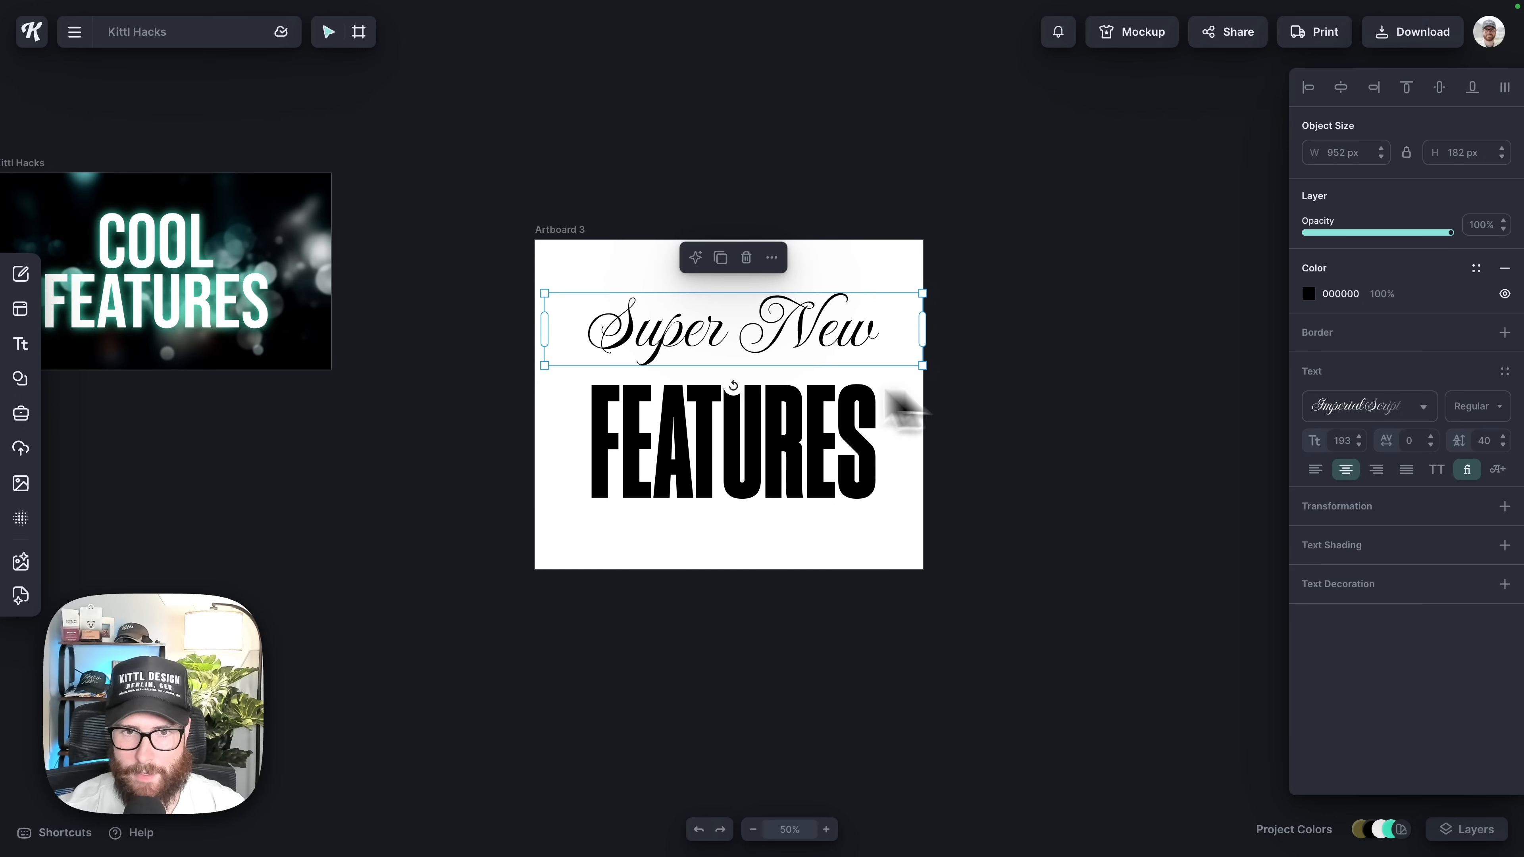
Bring the Super New text to the front and position it centered, overlapping the upper edge of FEATURES.
drag(769, 358, 774, 388)
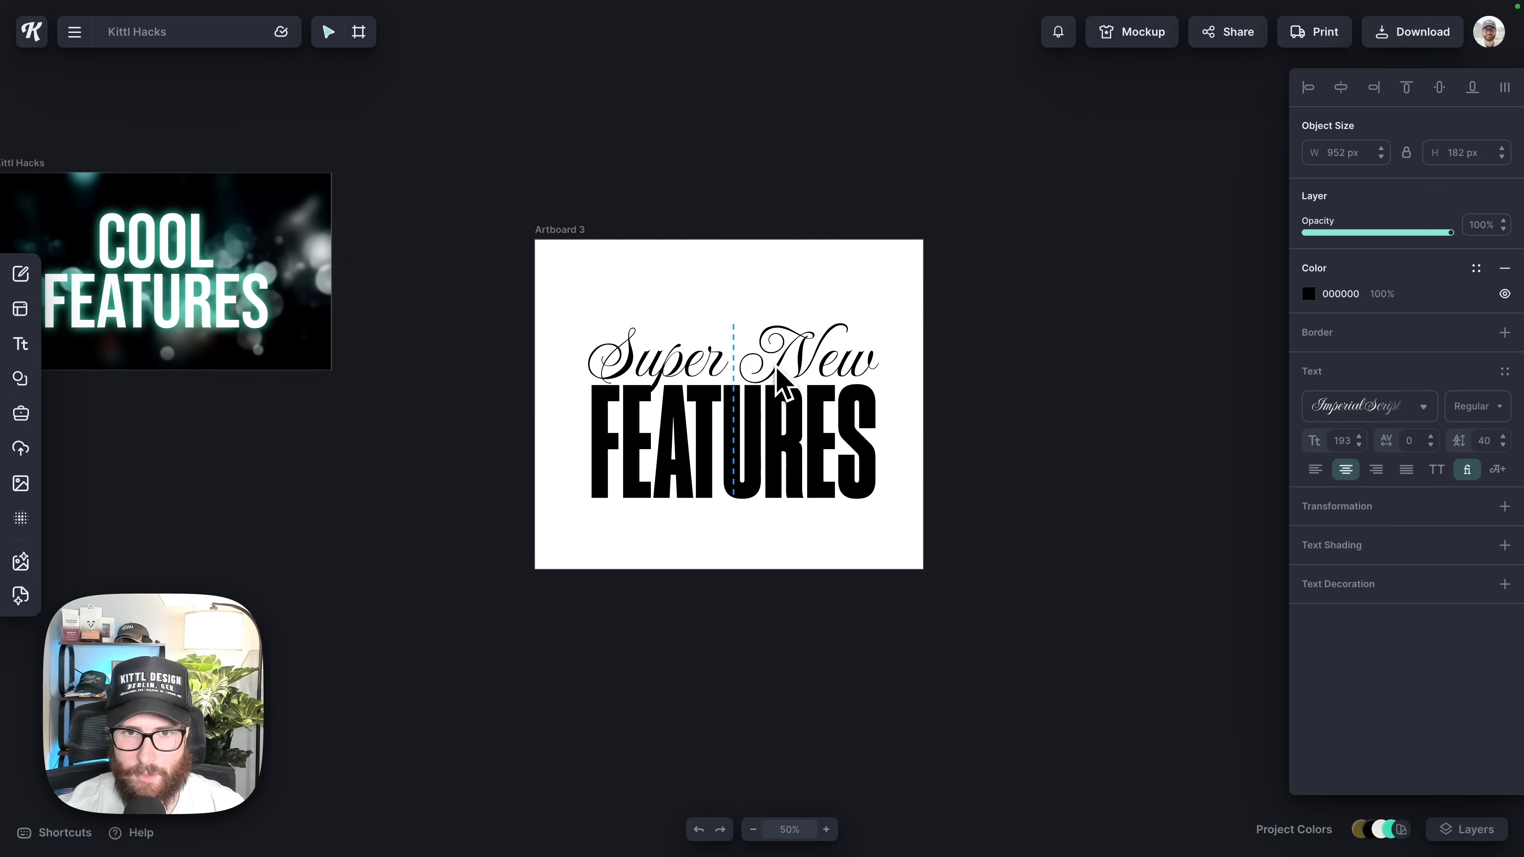
right_click(775, 364)
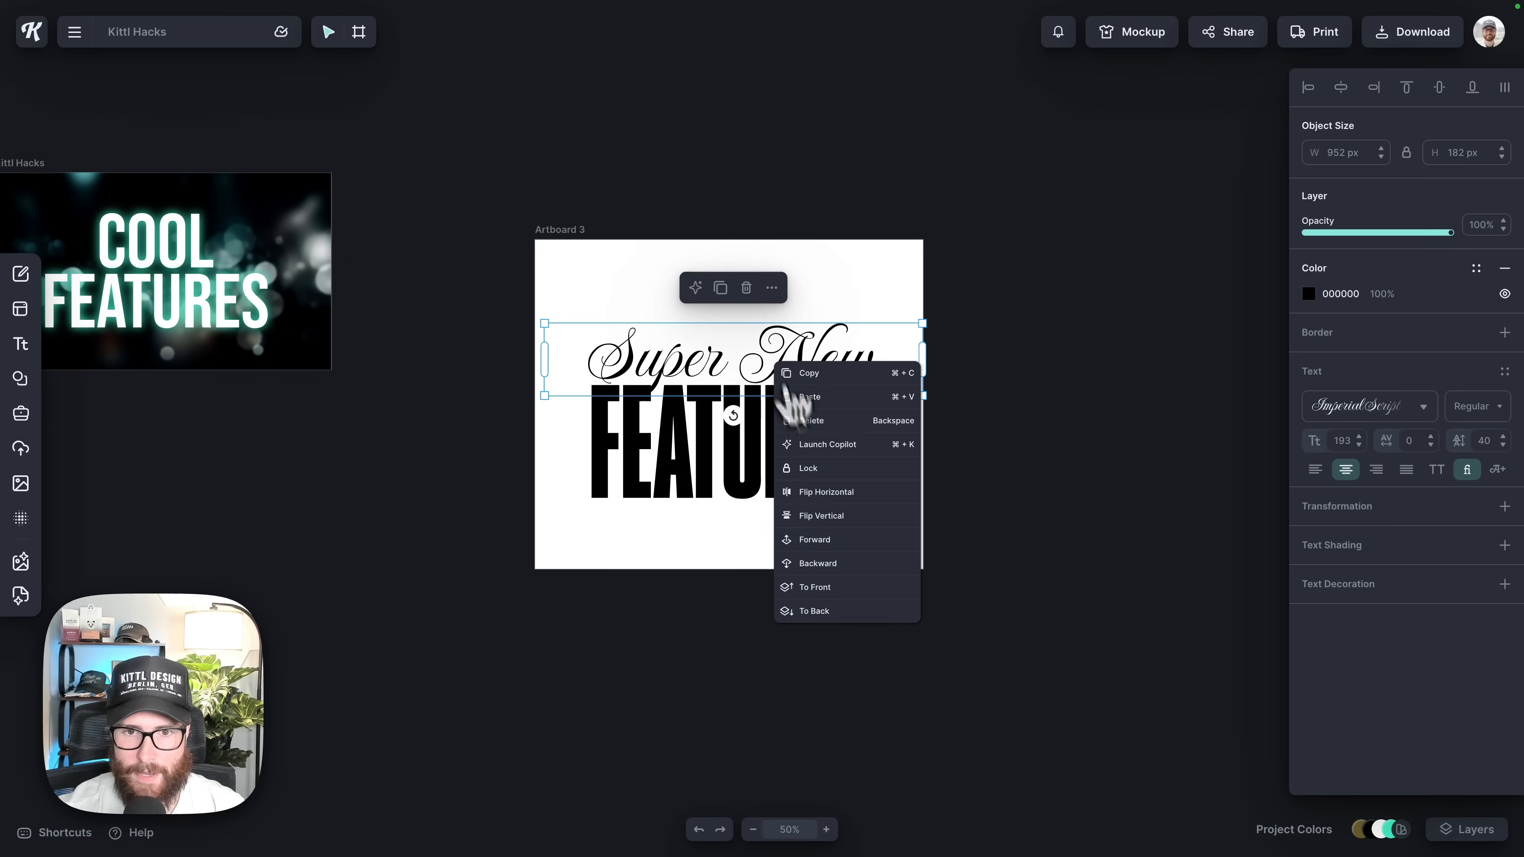
click(814, 591)
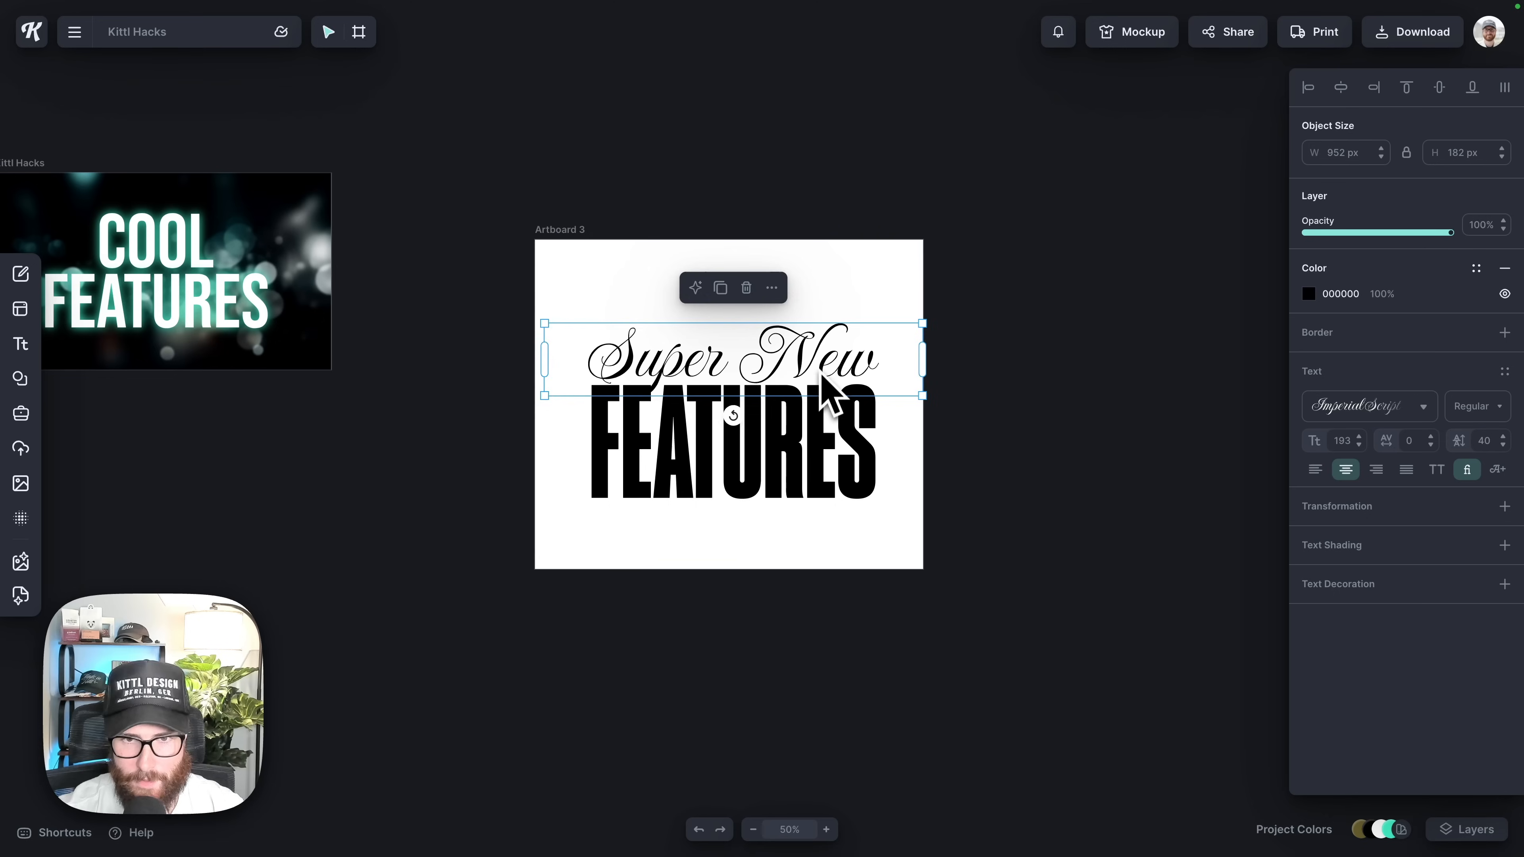
drag(820, 364, 816, 375)
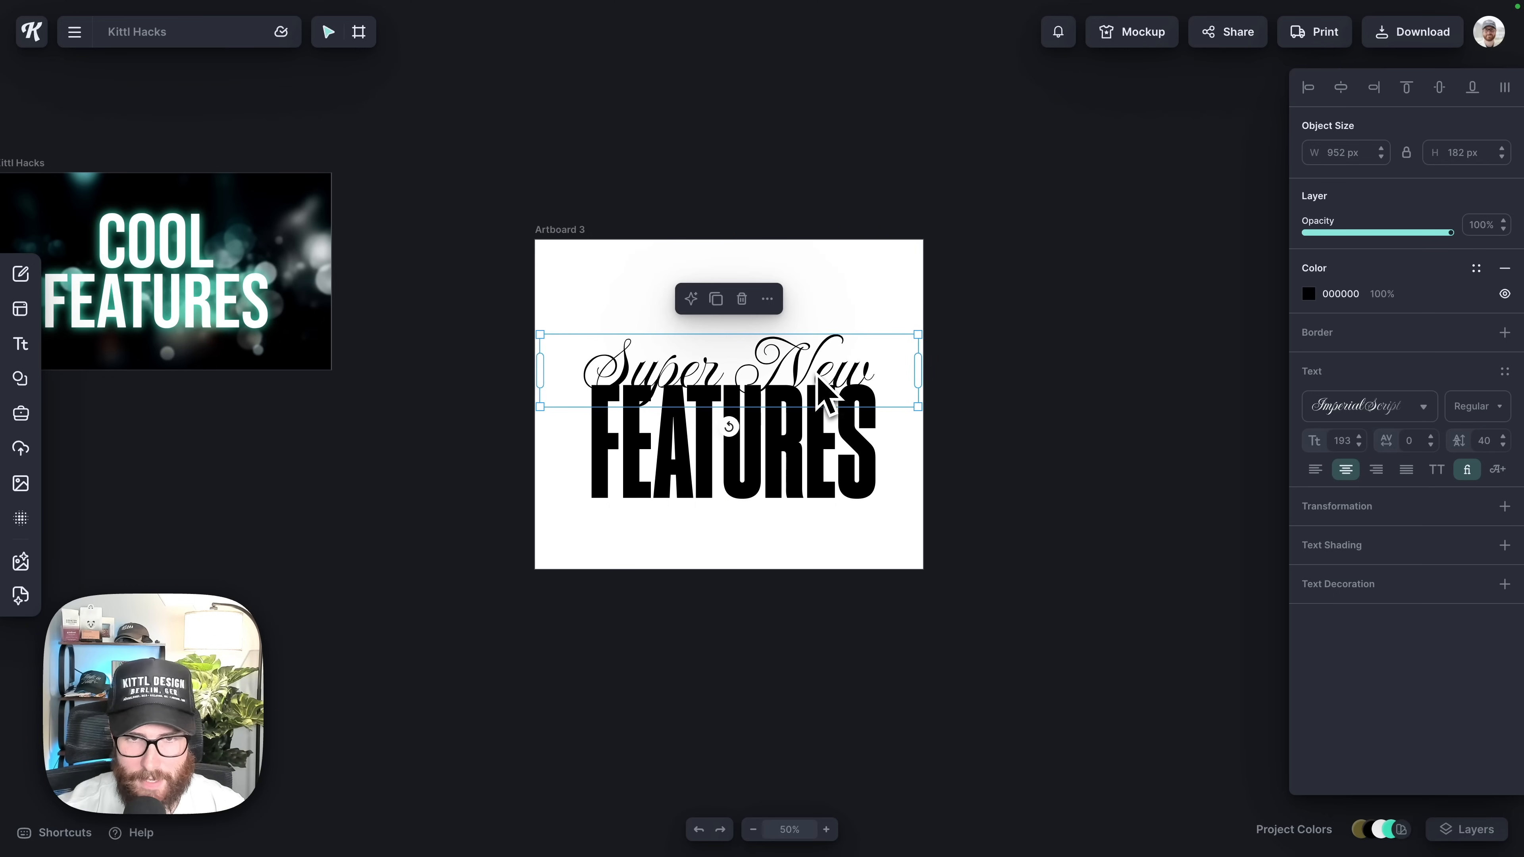
key(super+plus)
scroll(940, 469, down, 4)
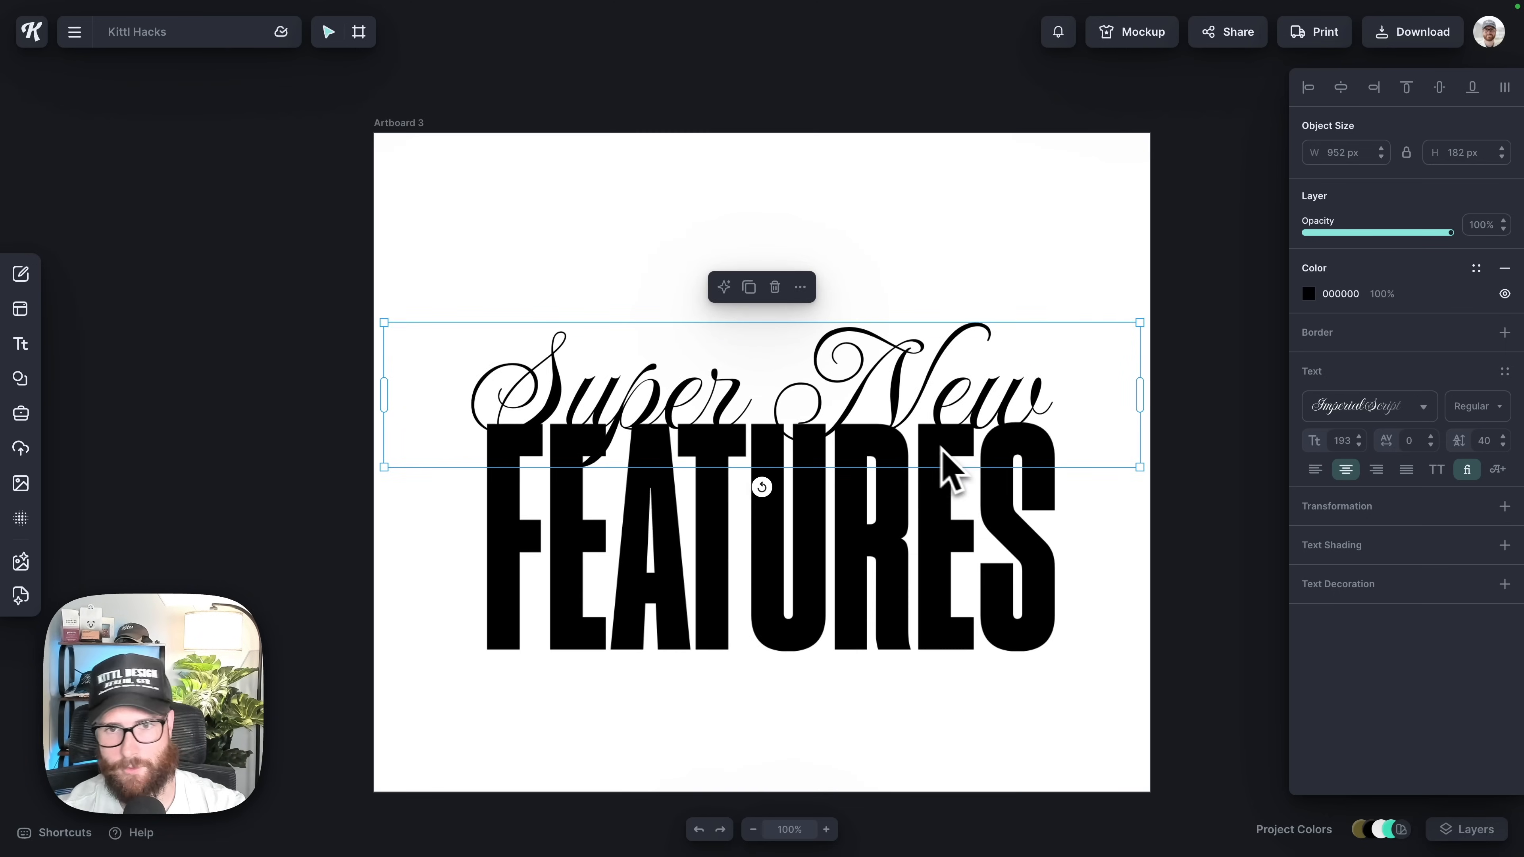
scroll(951, 477, right, 3)
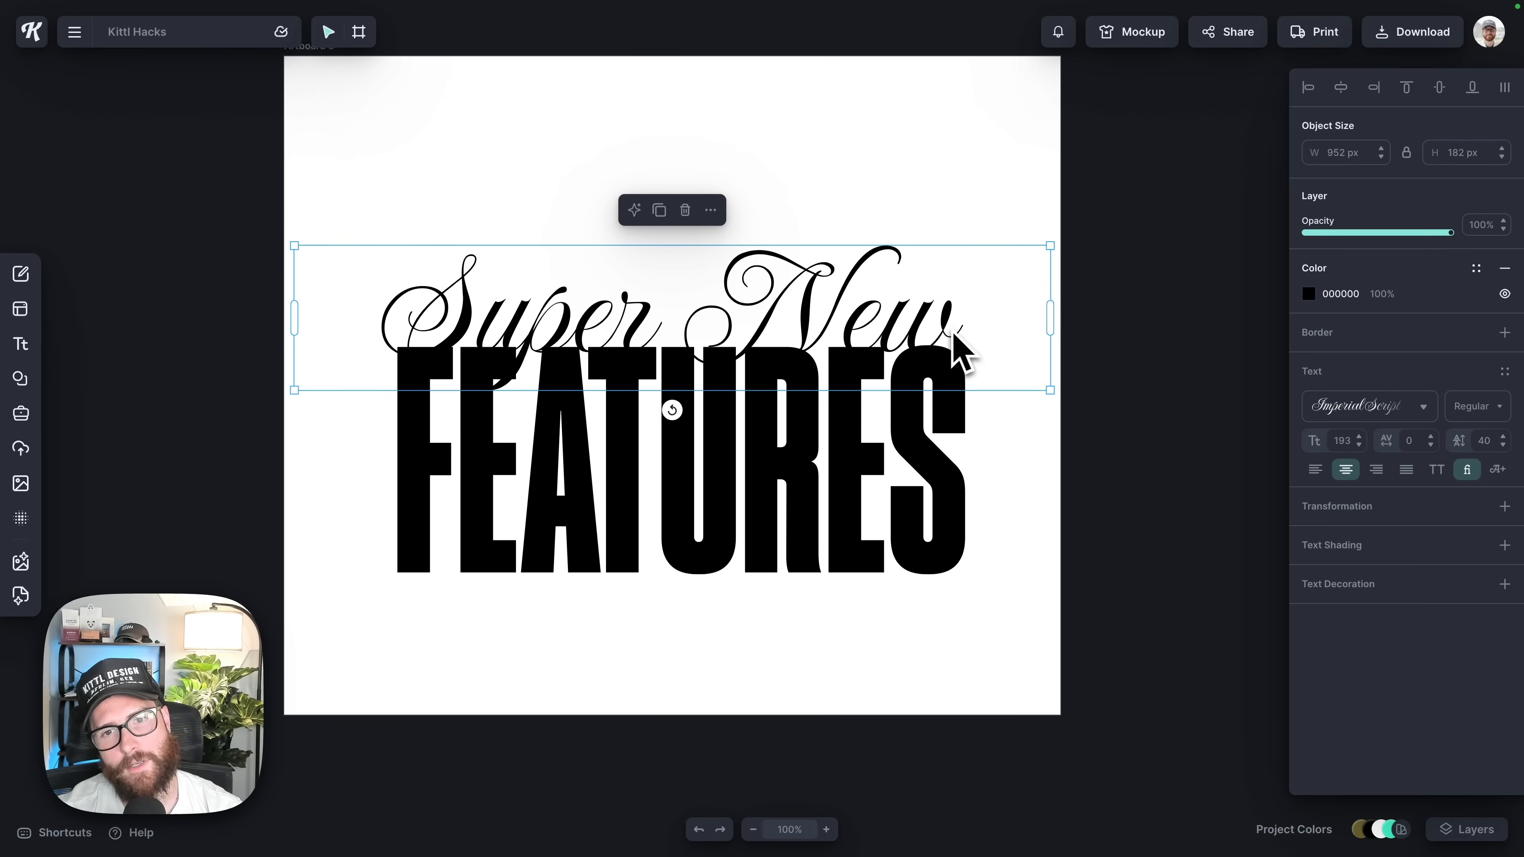
drag(954, 332, 950, 337)
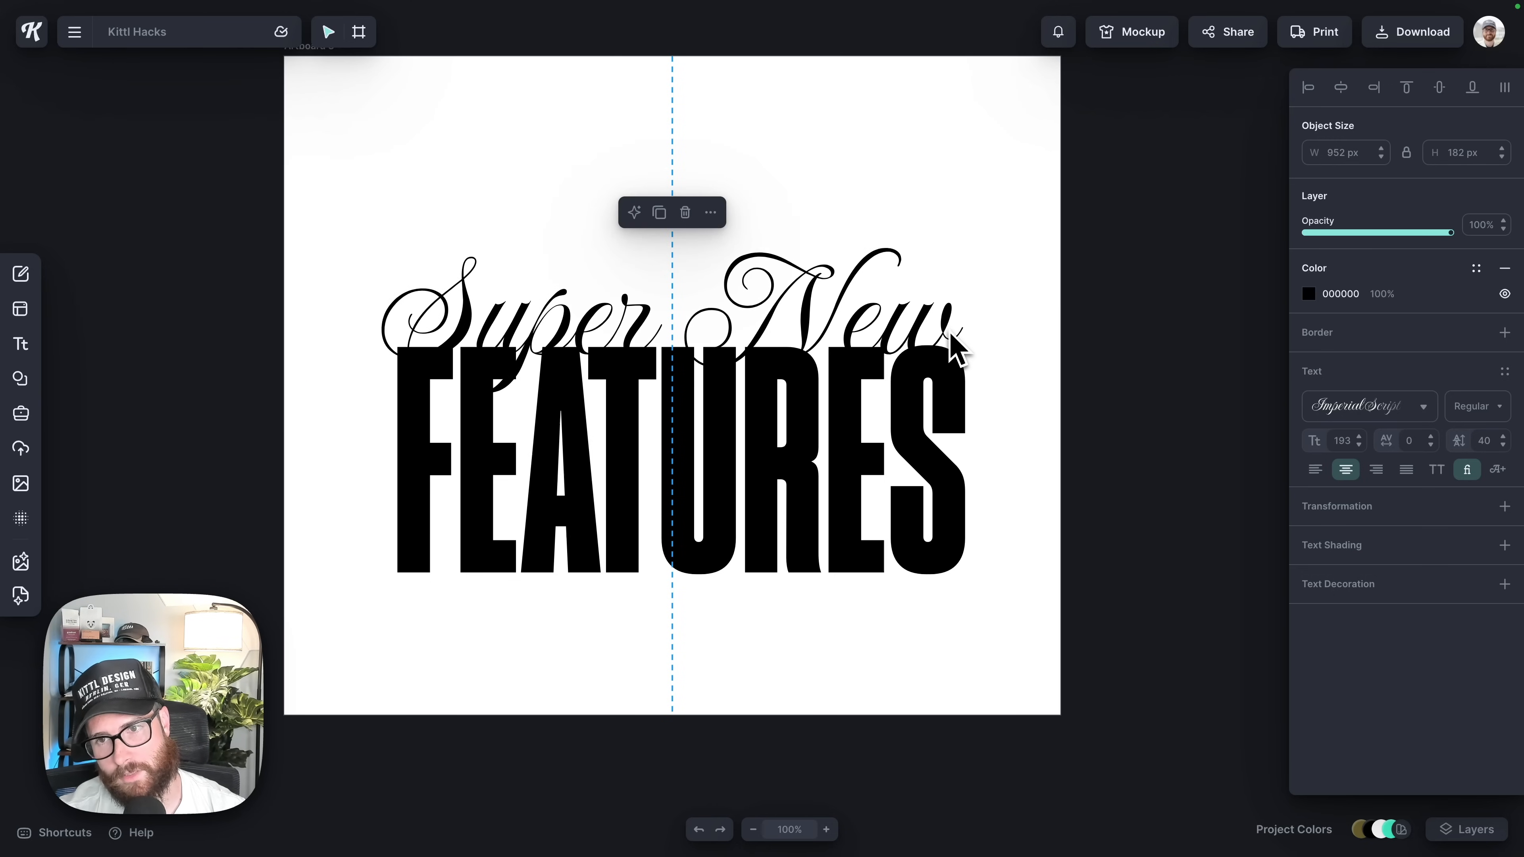
Try a red CF3333 fill on the Super New text.
click(1306, 294)
click(1232, 359)
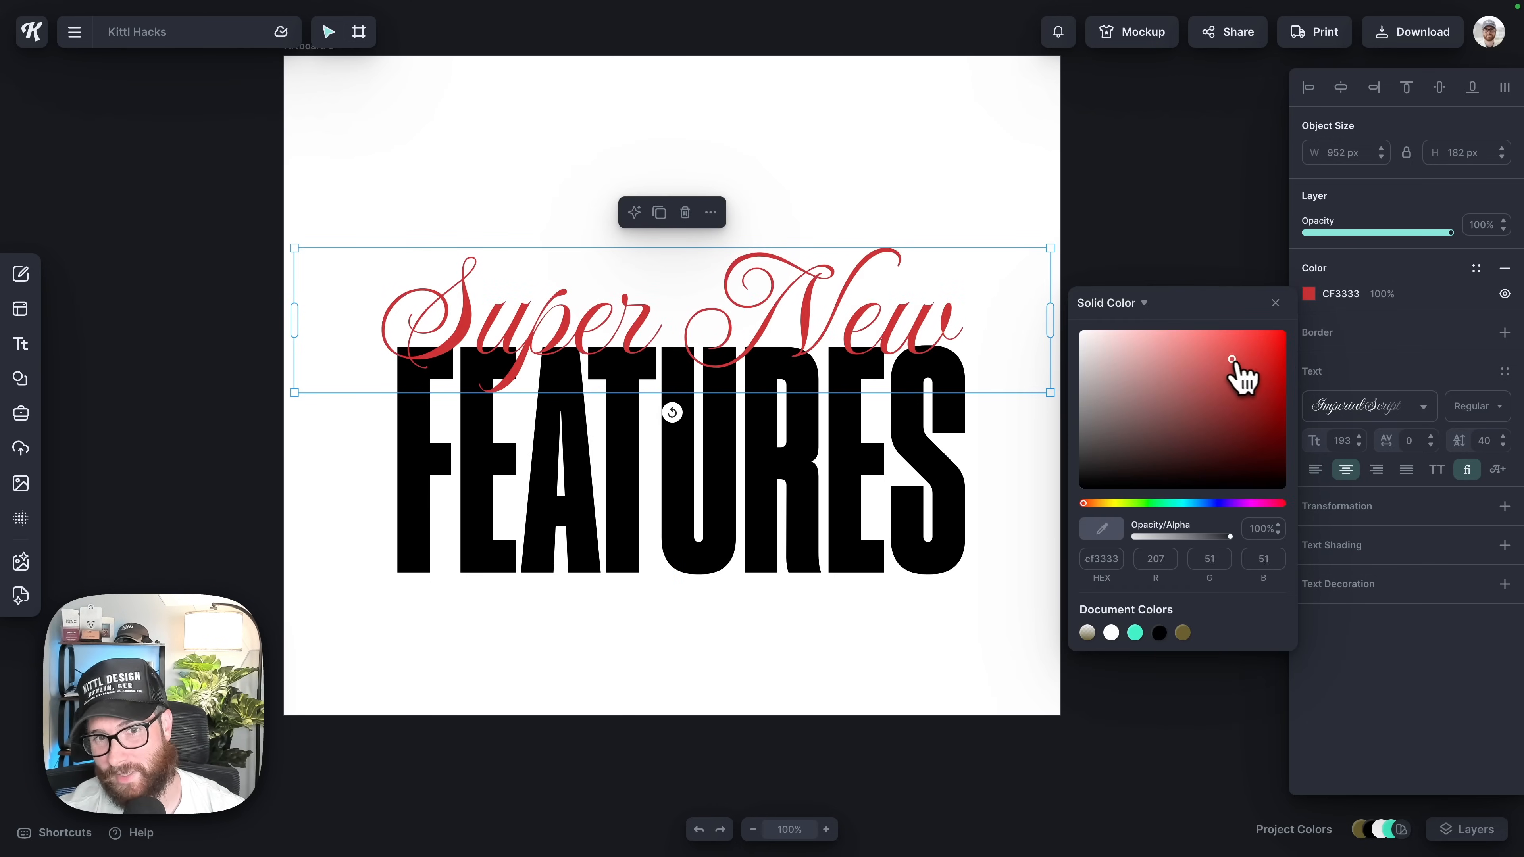
click(1155, 239)
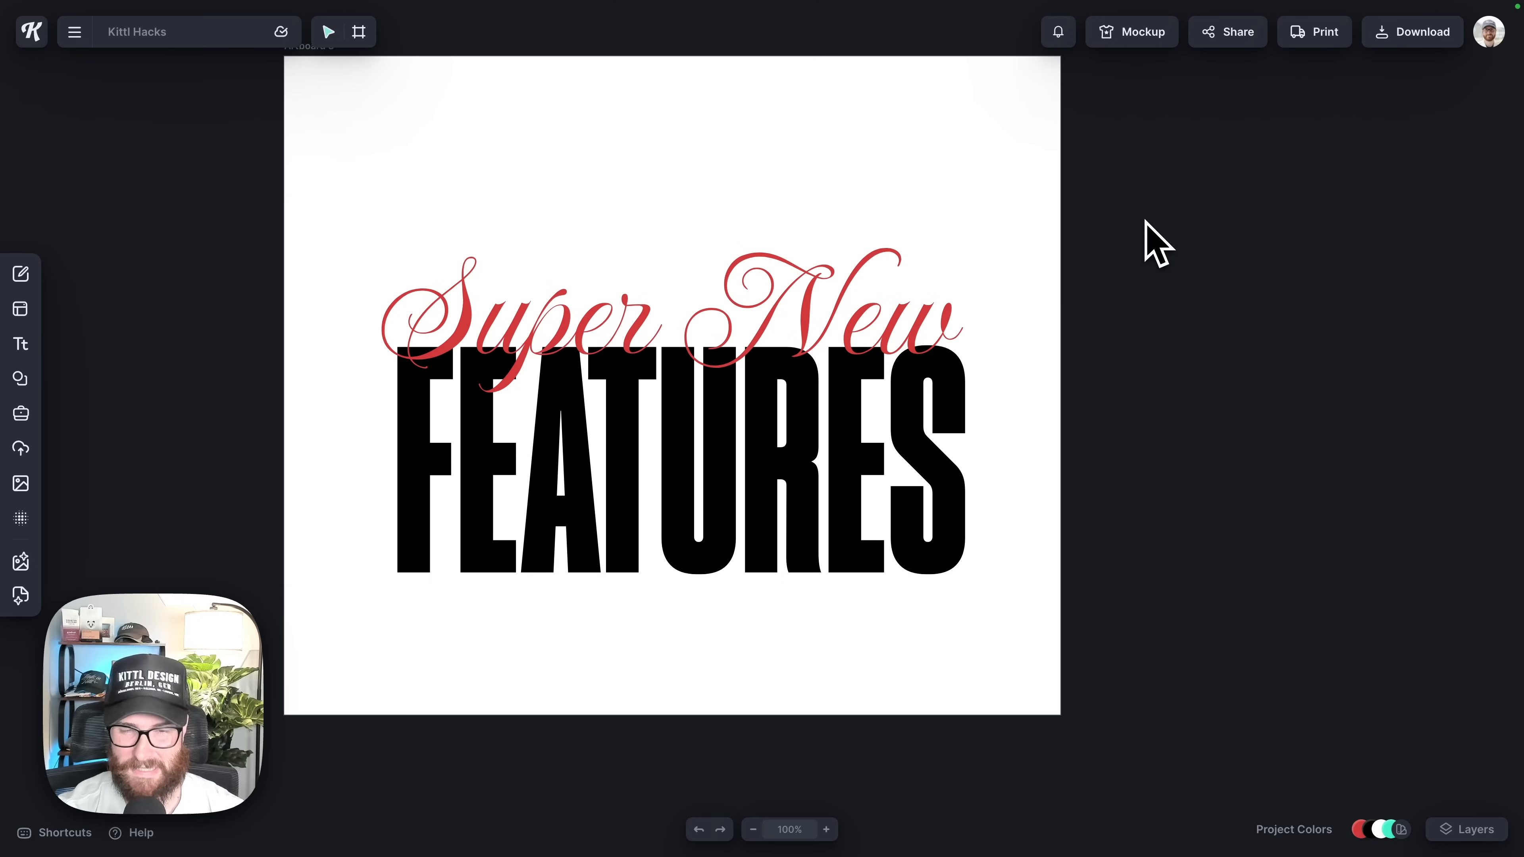
key(ctrl+z)
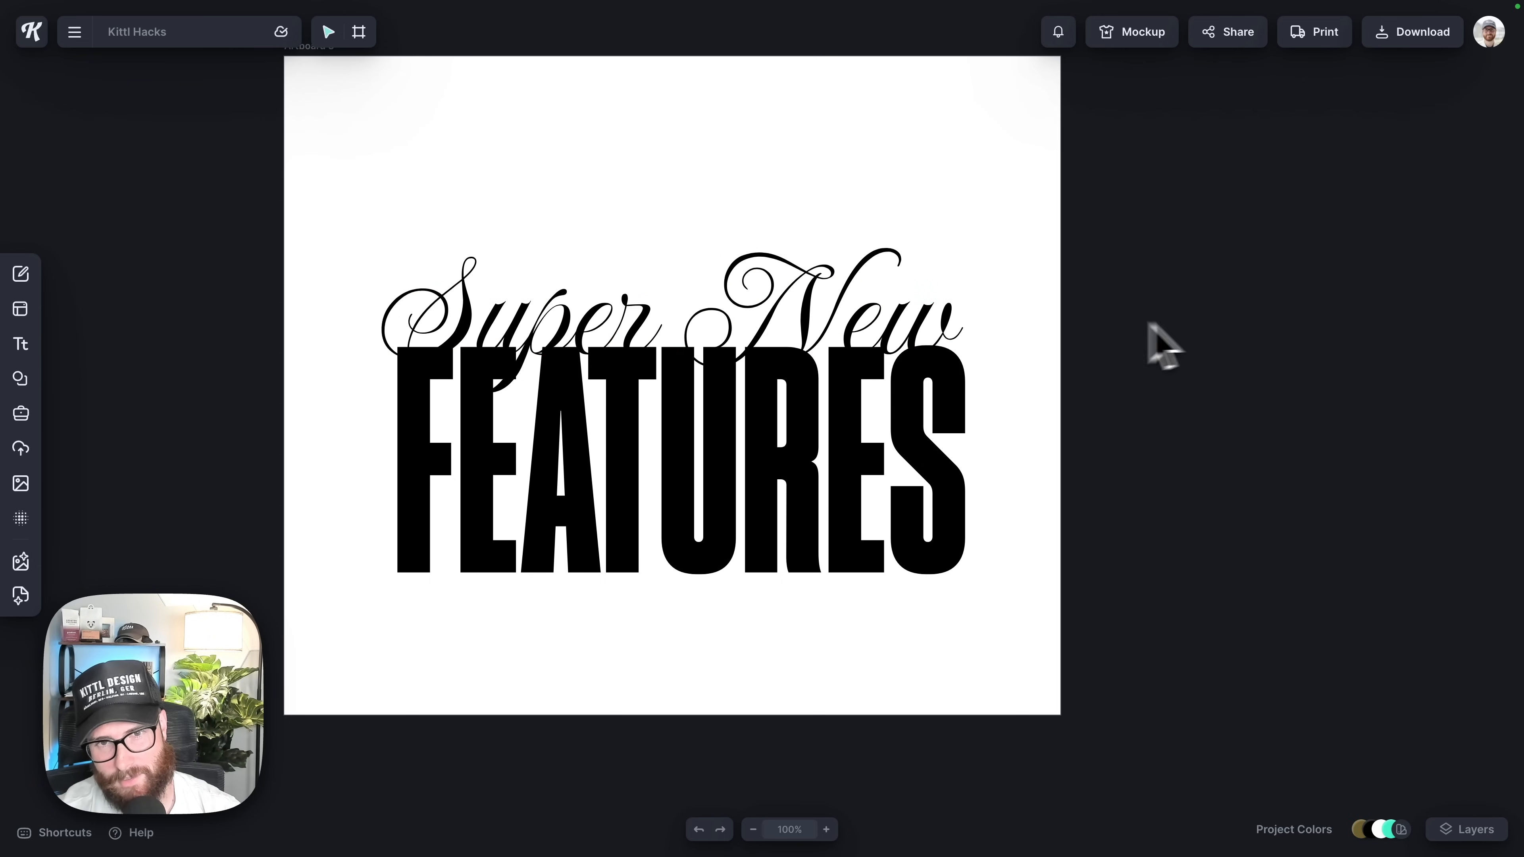
Add text shading to Super New using the third shading style, with offset 0 and outline width 6.
click(963, 341)
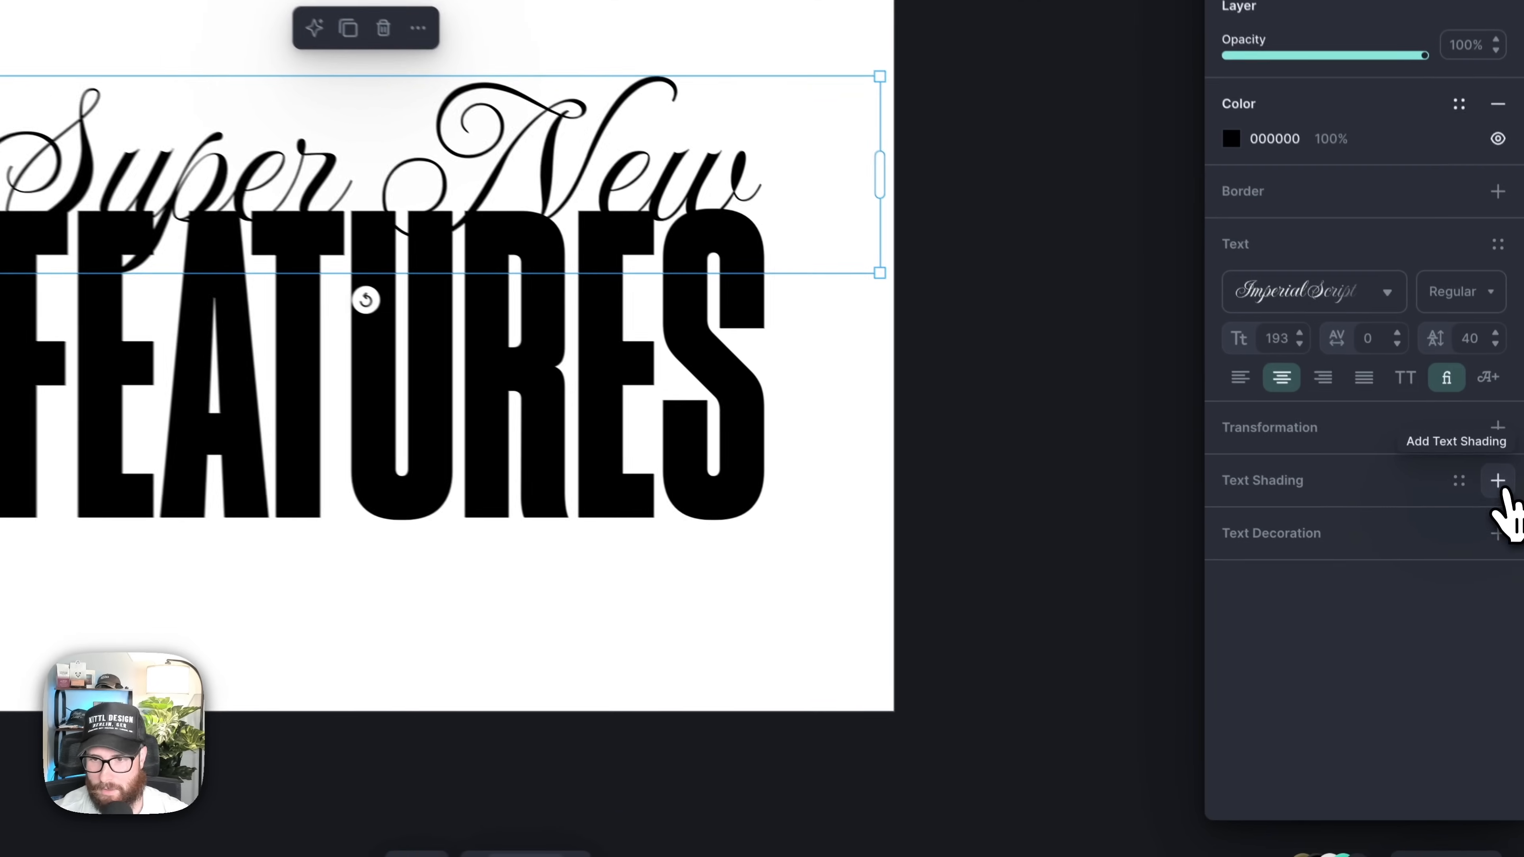
click(1505, 545)
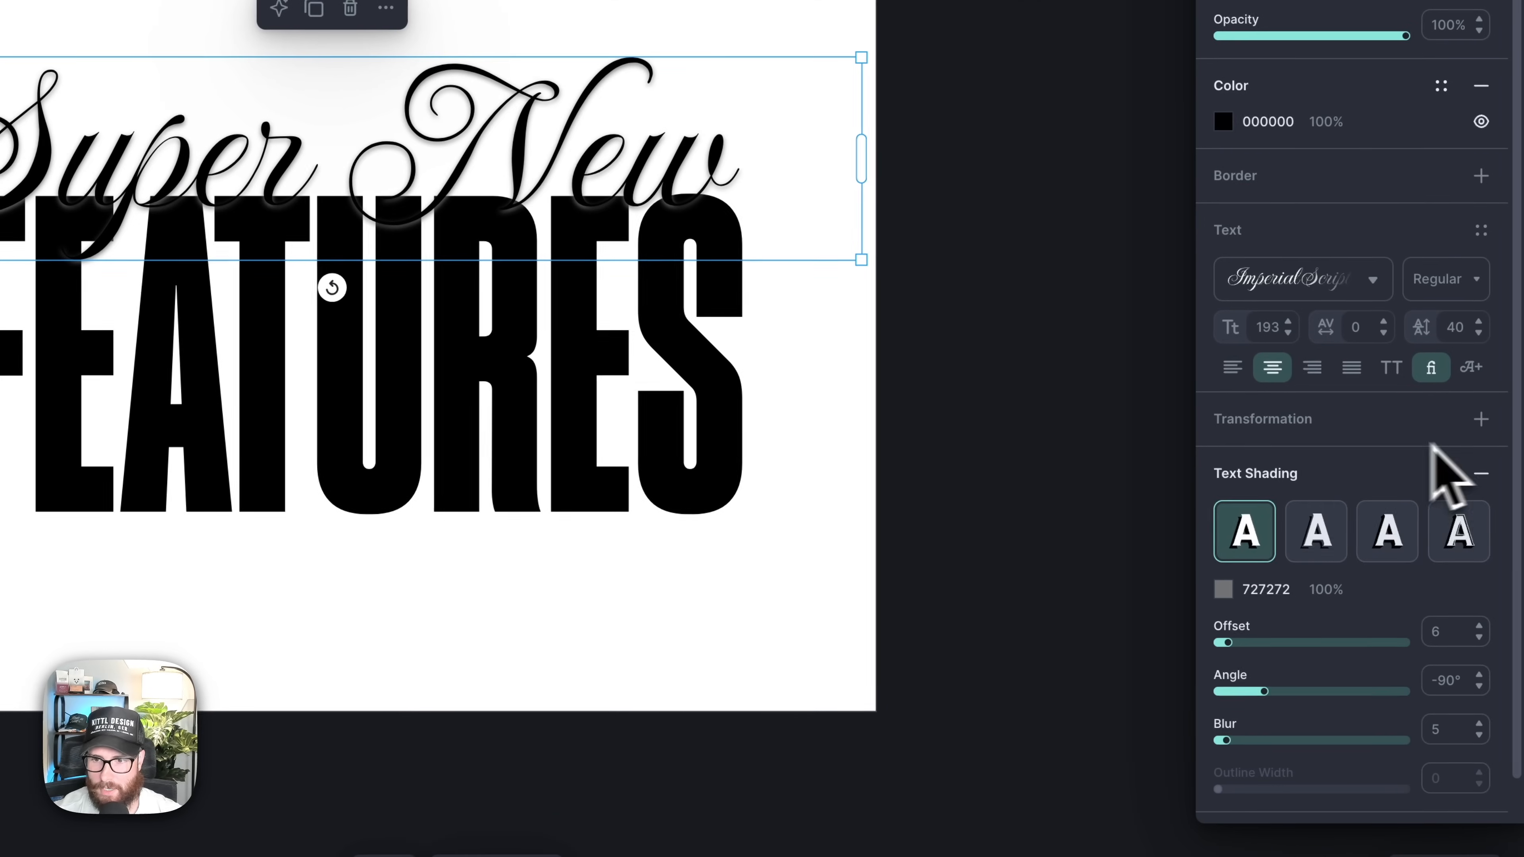
drag(1237, 740, 1221, 742)
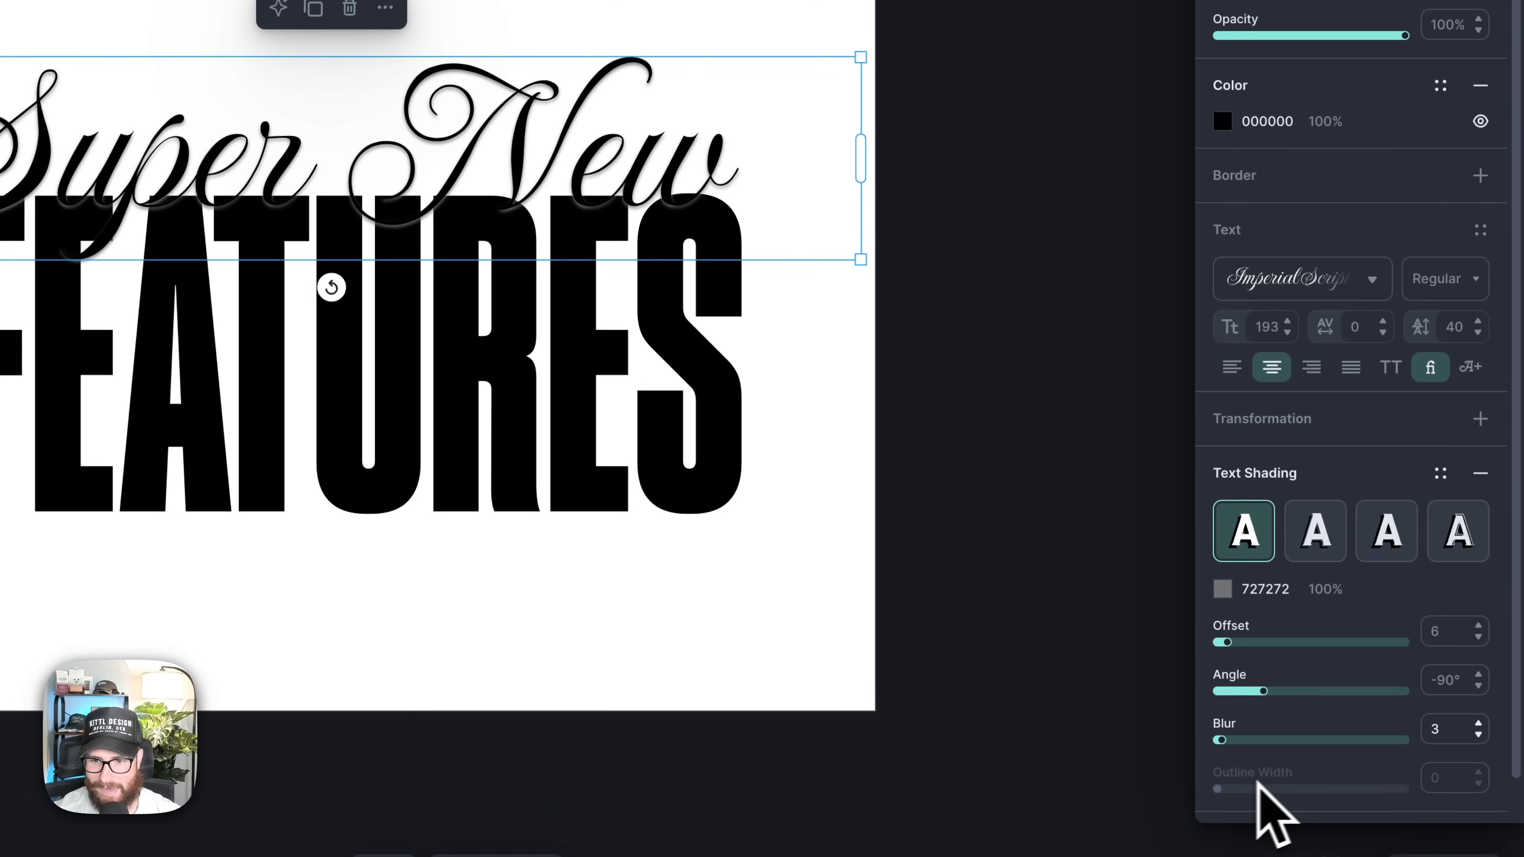
click(1383, 549)
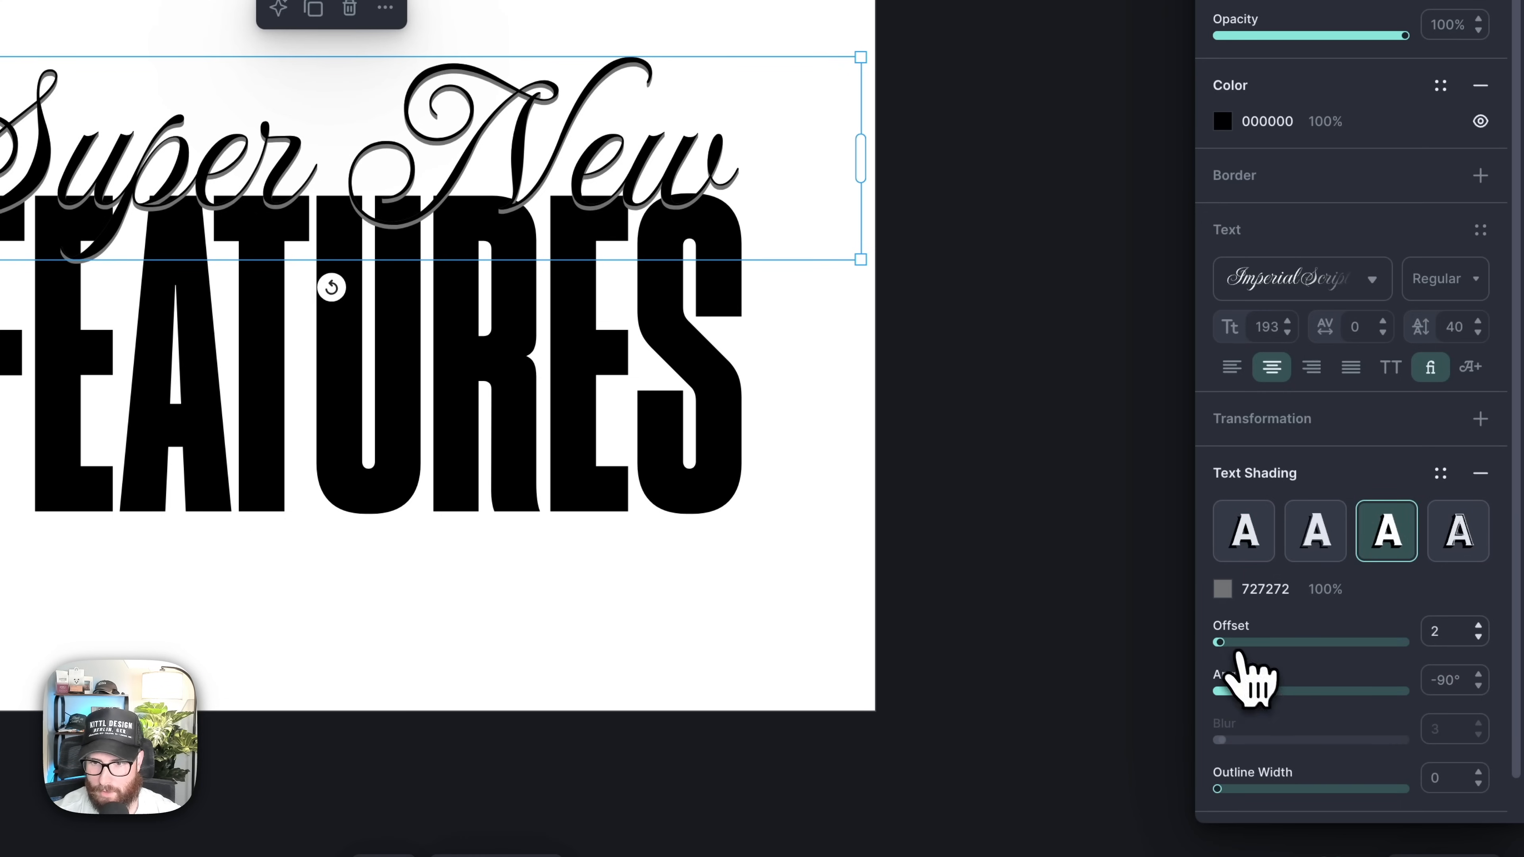
drag(1226, 642, 1217, 647)
click(1223, 789)
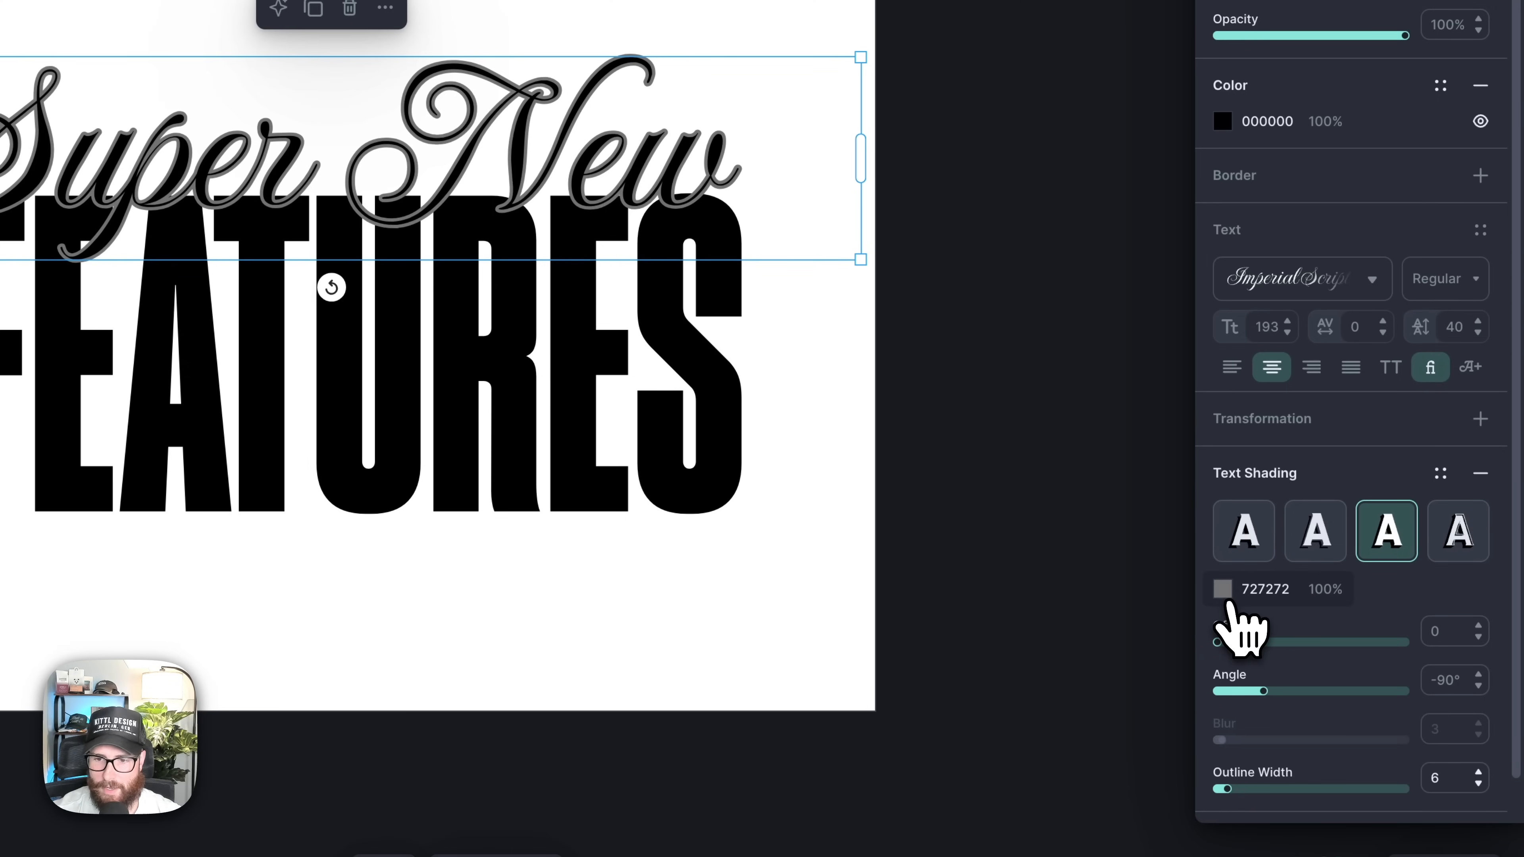
Color the Super New shading white (FFFFFF) and nudge the text to adjust its overlap with FEATURES.
click(1222, 589)
drag(930, 517, 771, 285)
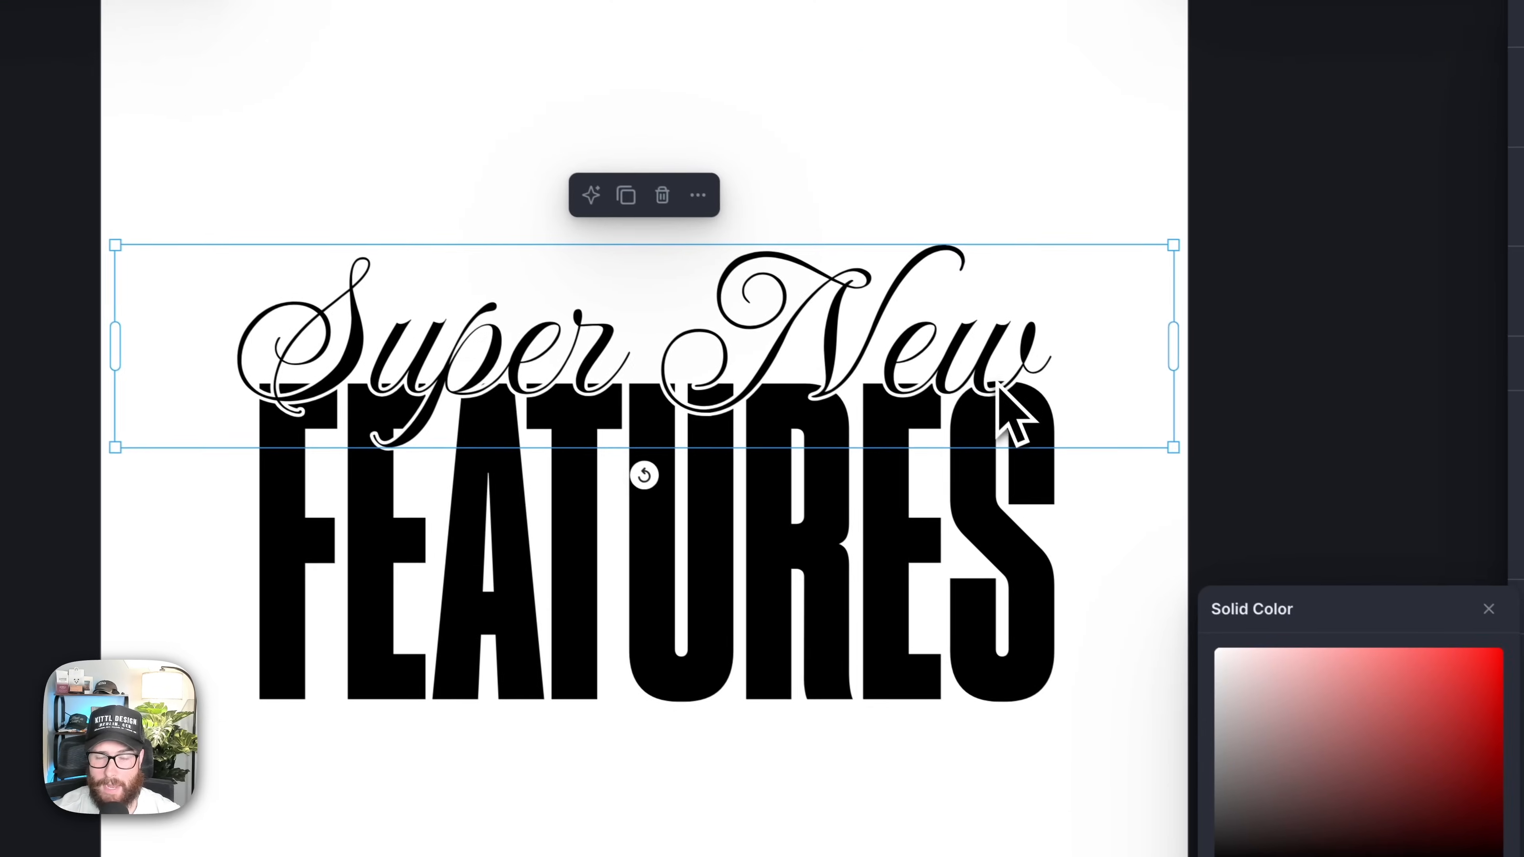
drag(664, 185, 662, 174)
drag(984, 368, 984, 380)
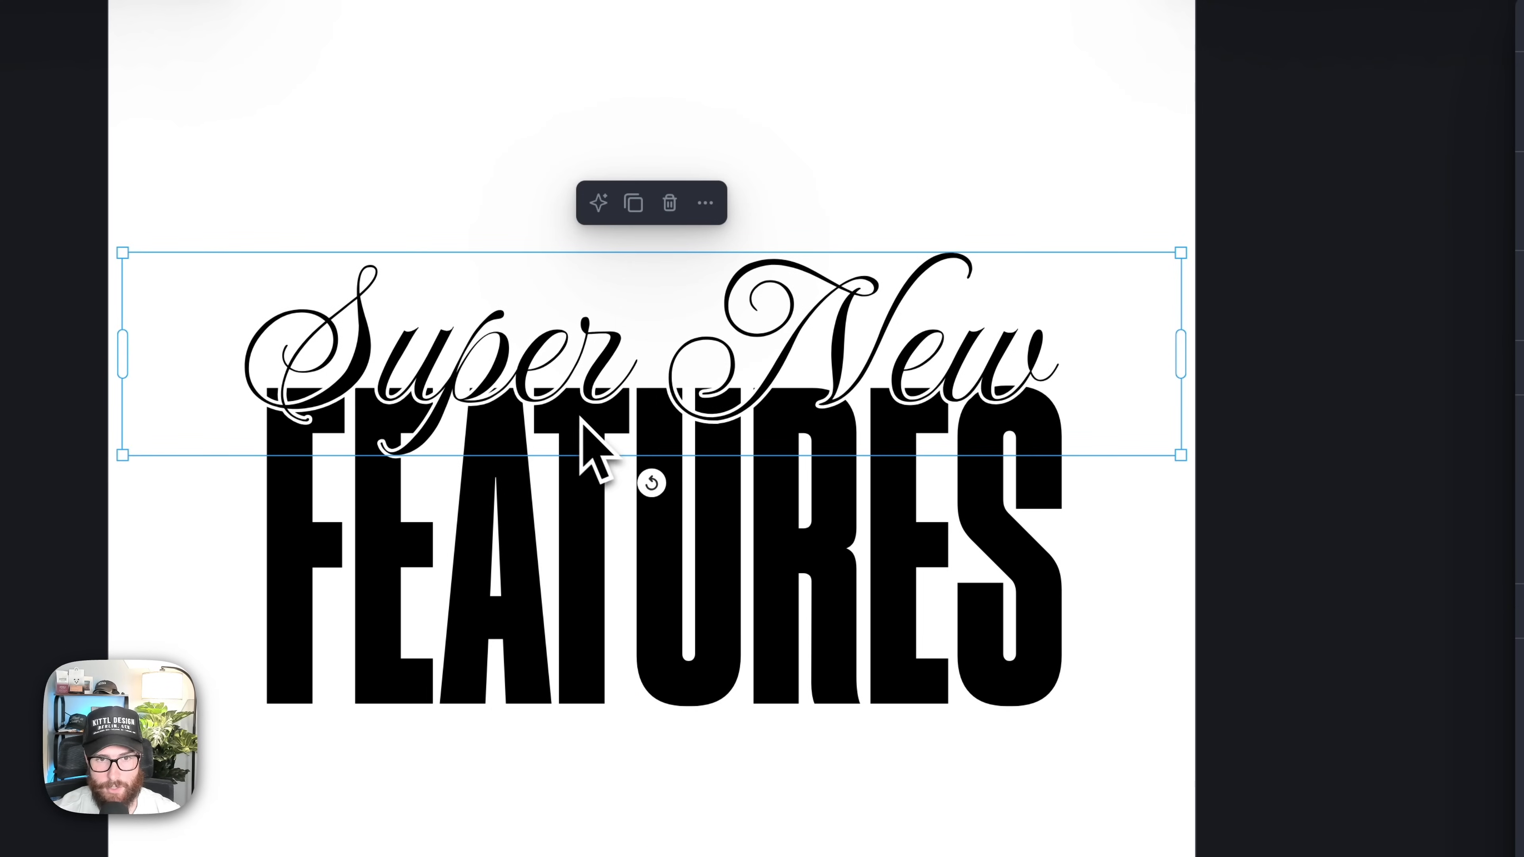
drag(534, 380, 542, 366)
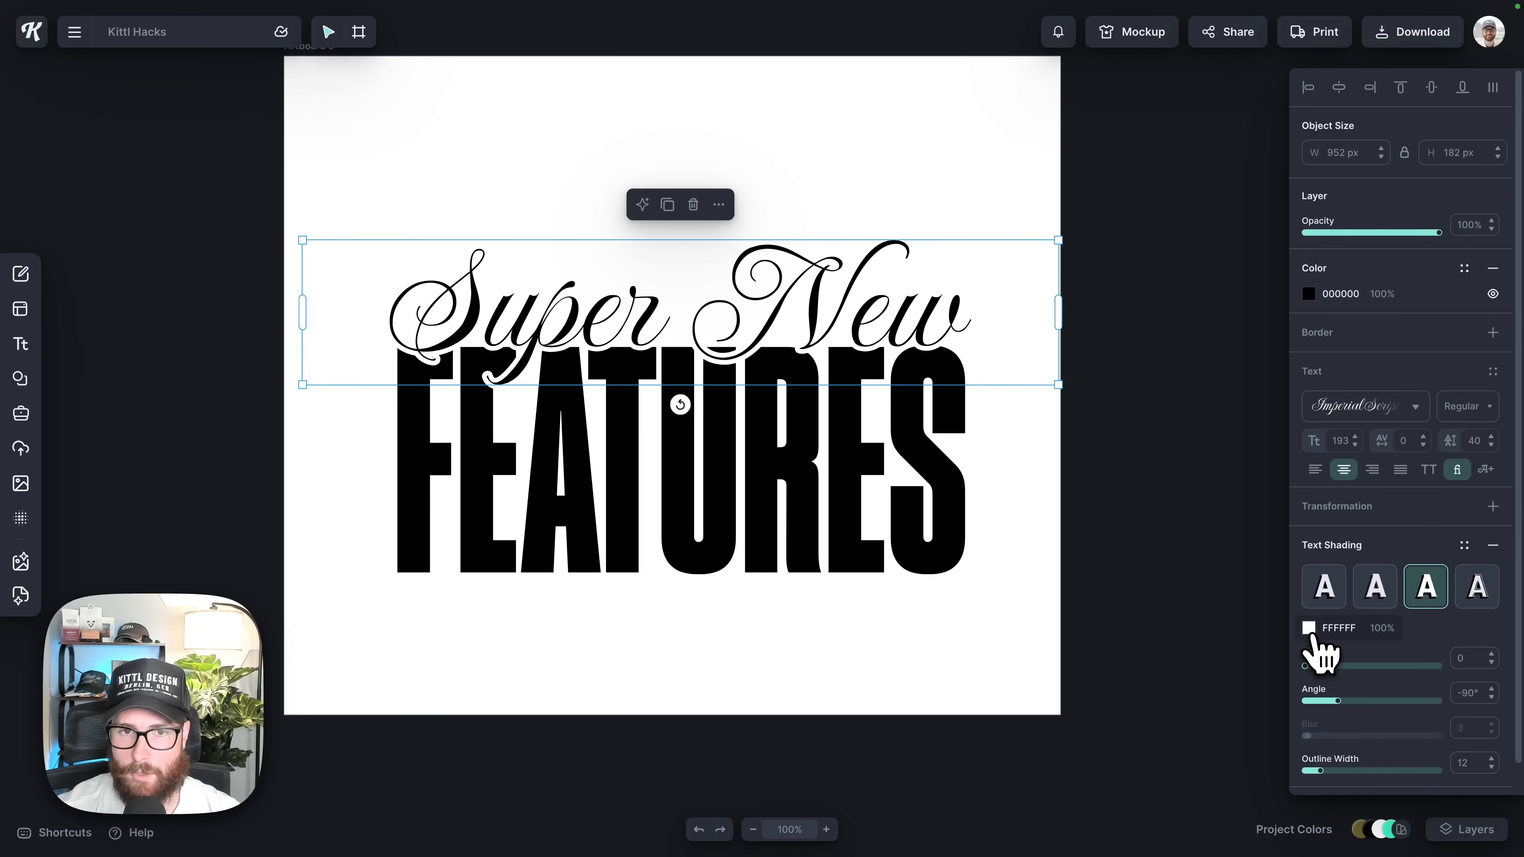
Try red BF2525 as the shading color of the Super New text.
click(1309, 628)
click(1245, 576)
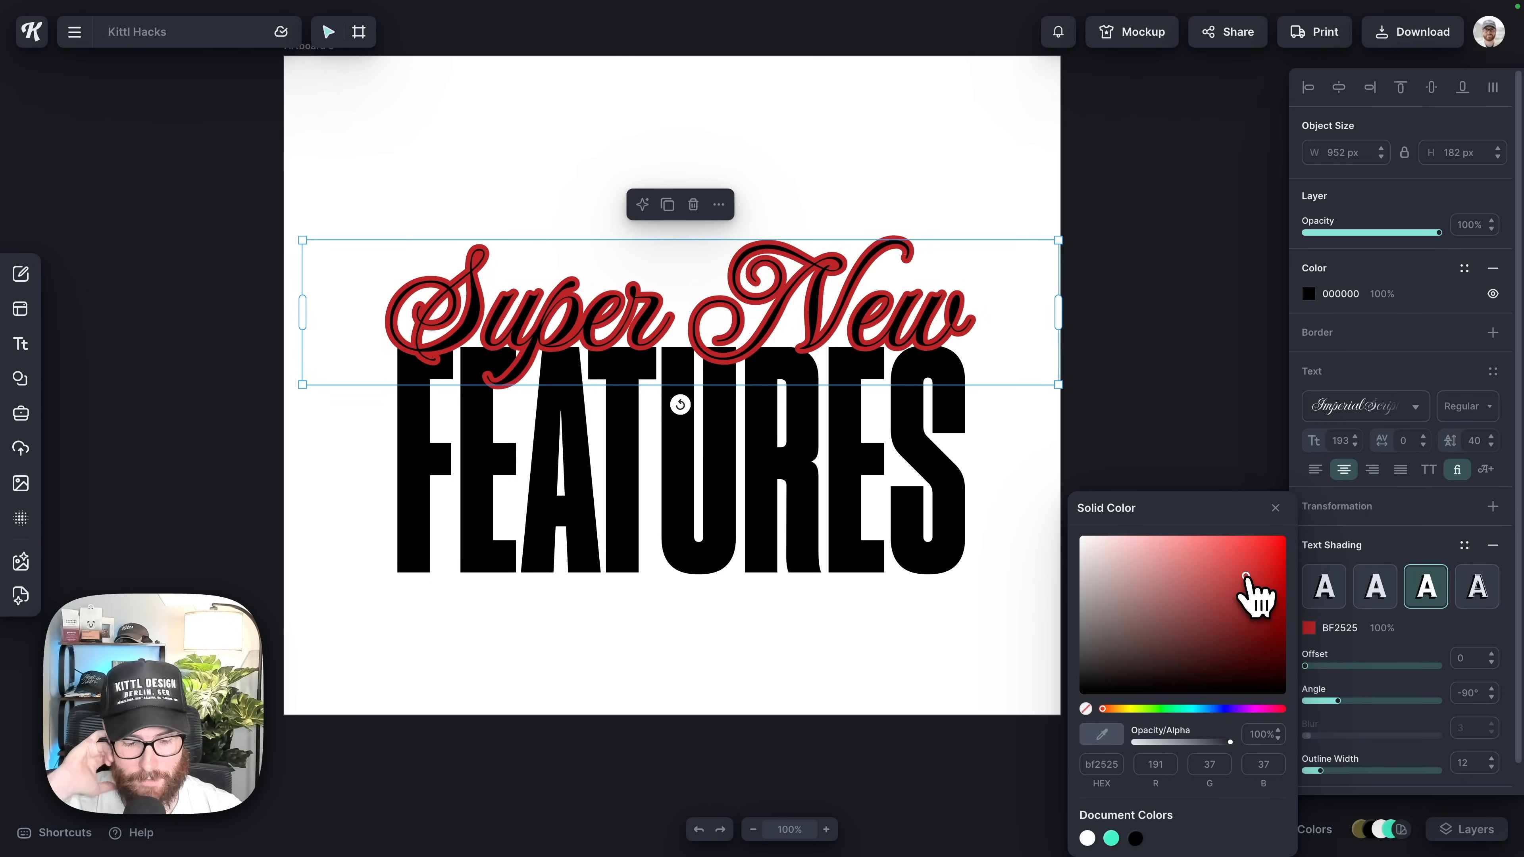
key(super+z)
key(super+z)
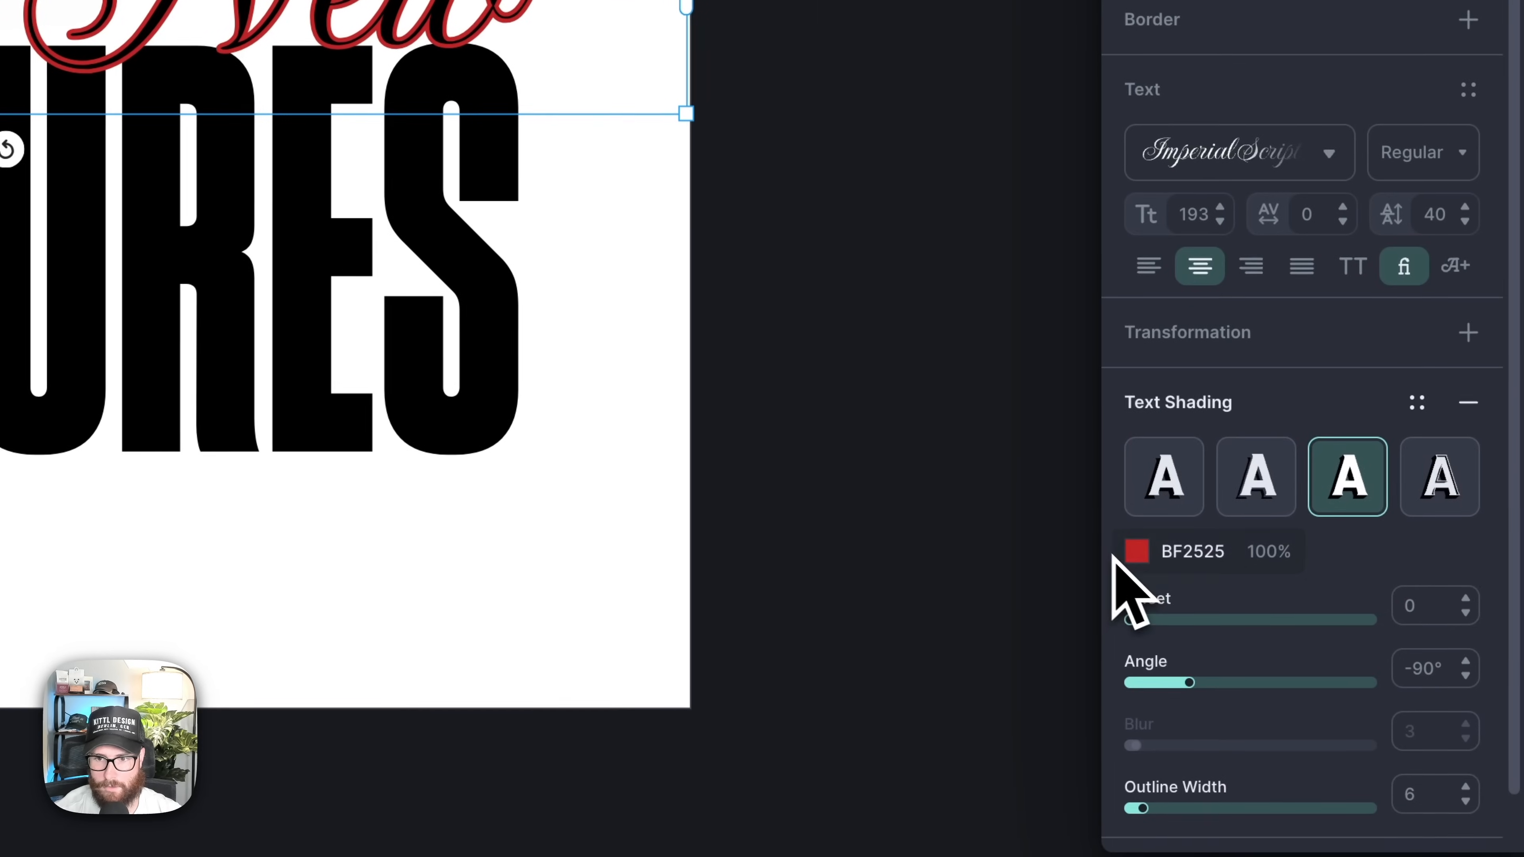
Set the Super New shading color back to white FFFFFF and its outline width to 12.
click(1160, 670)
drag(918, 494, 543, 300)
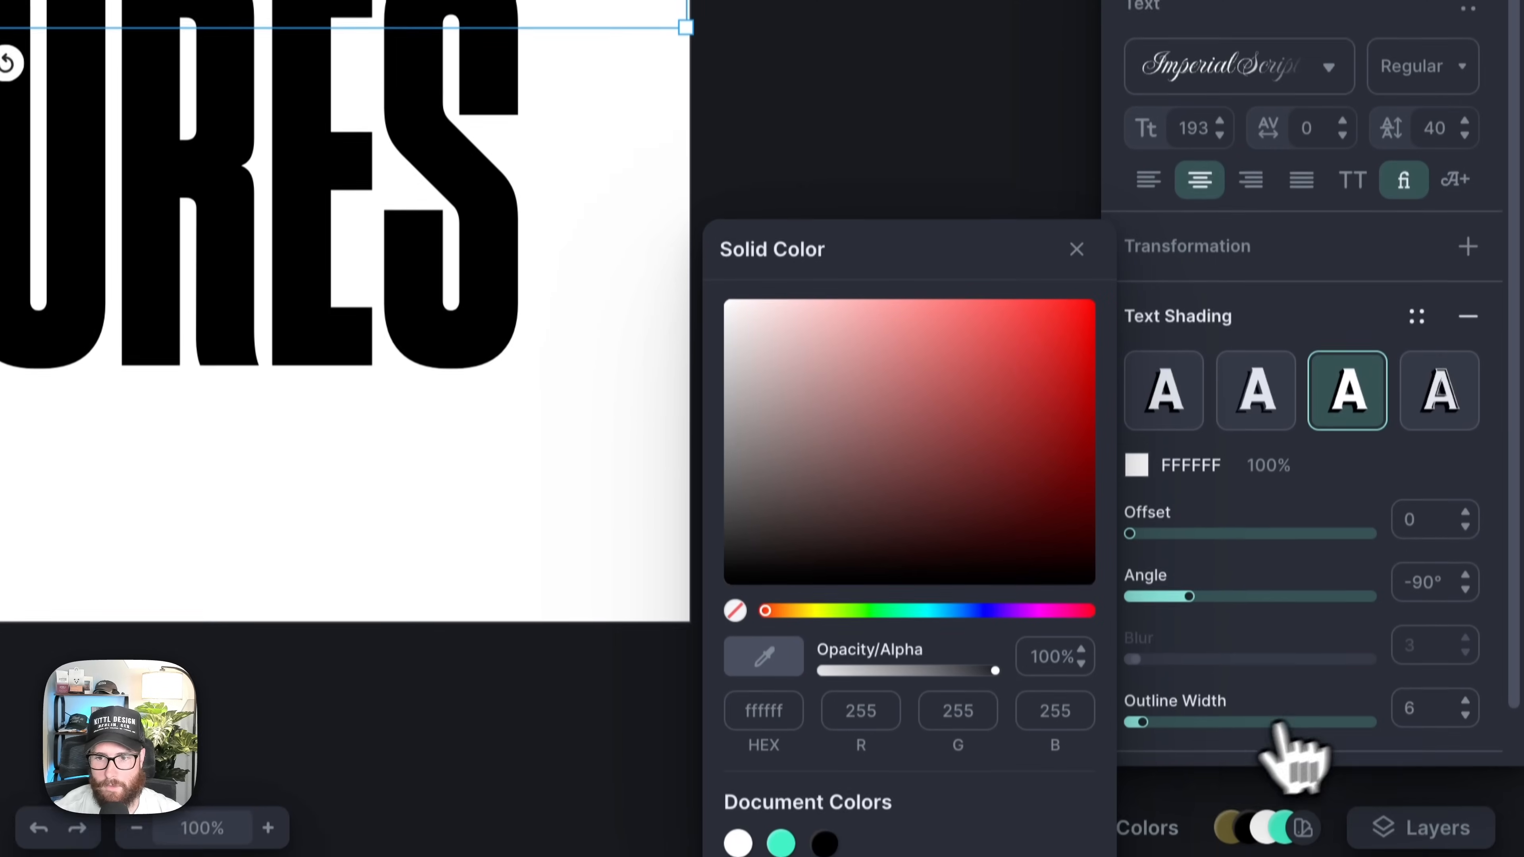
click(1146, 806)
mouse_move(1155, 703)
mouse_down()
mouse_move(1272, 703)
mouse_move(1137, 702)
mouse_move(1160, 702)
mouse_up()
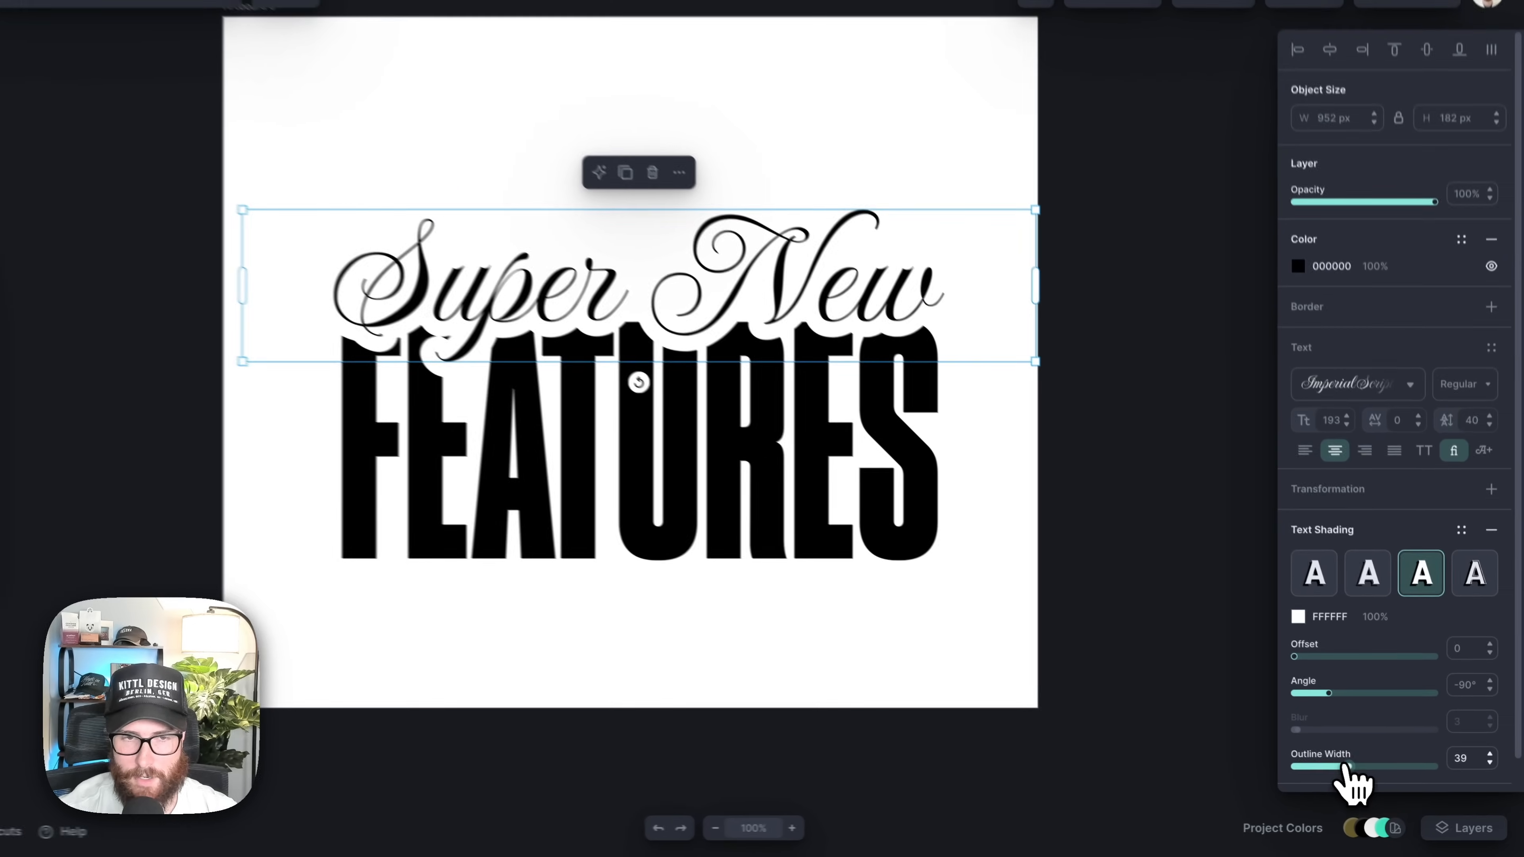
drag(1324, 771, 1320, 771)
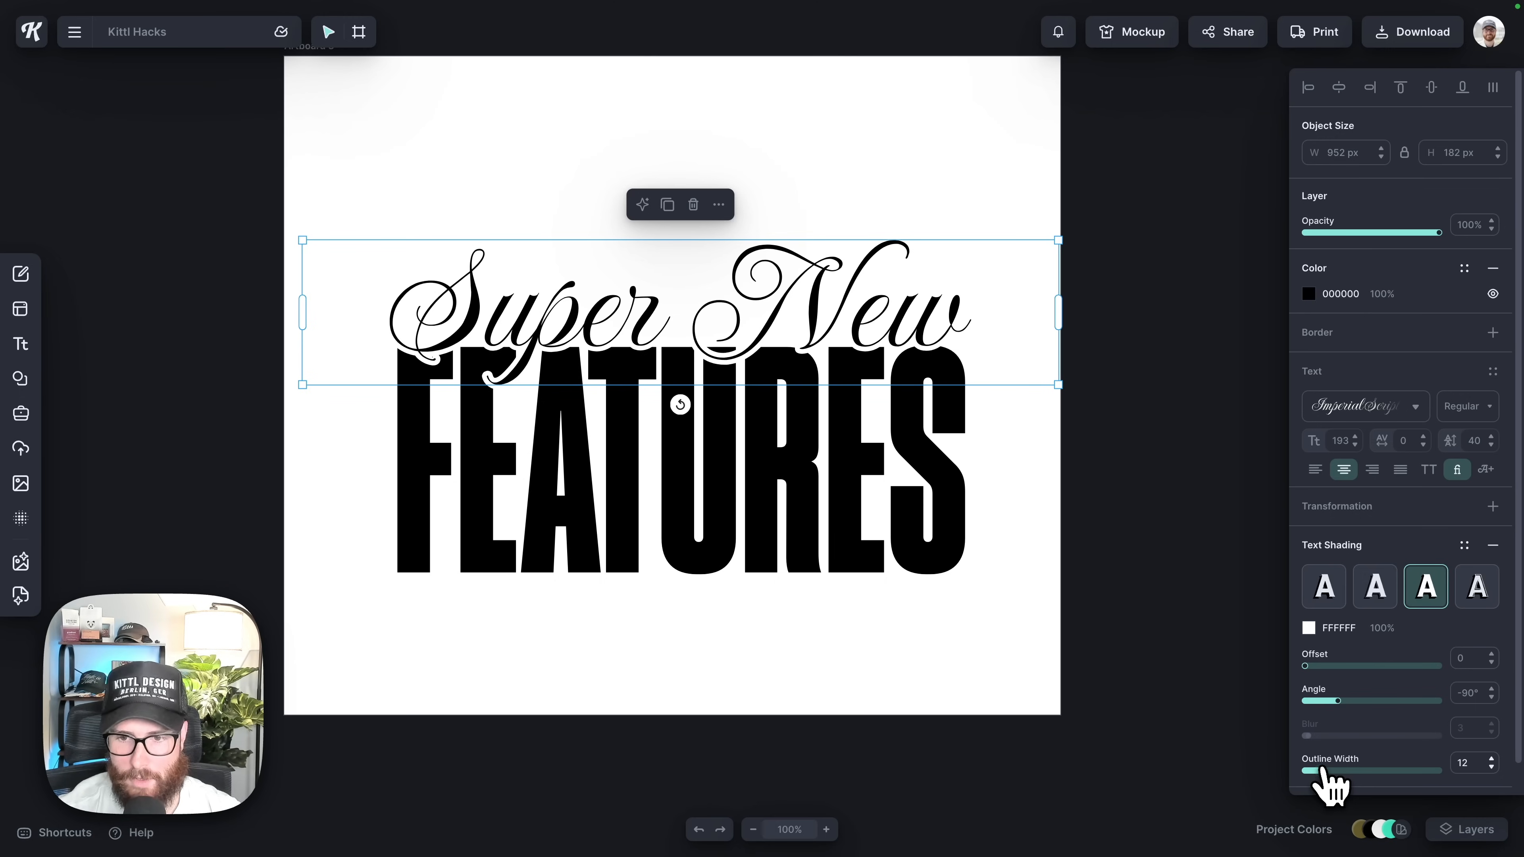
Try red E53F3F as the background color of Artboard 3, and undo the change.
scroll(358, 170, up, 1)
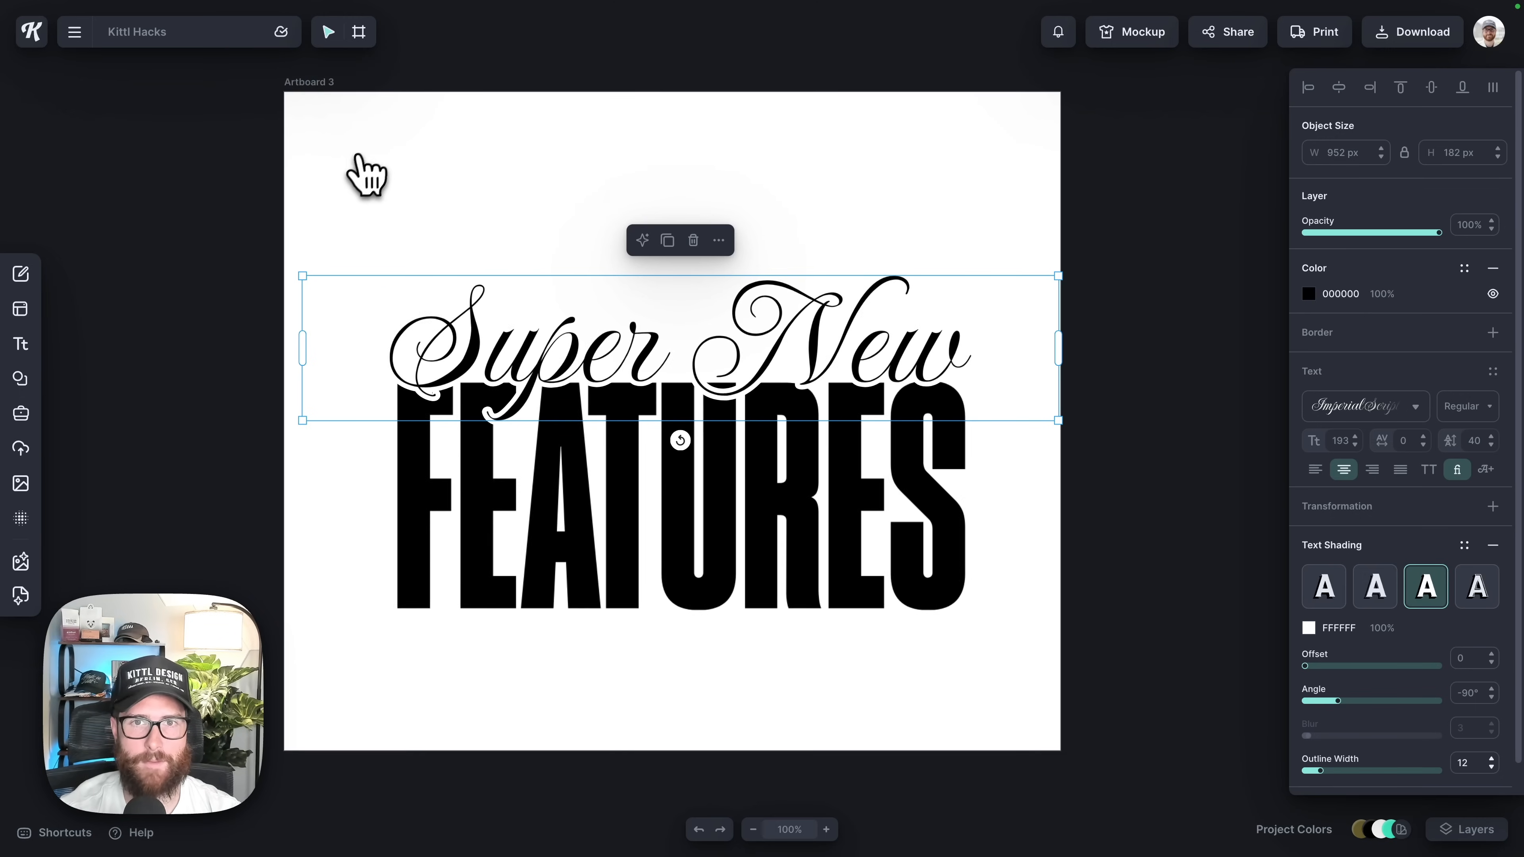
click(317, 84)
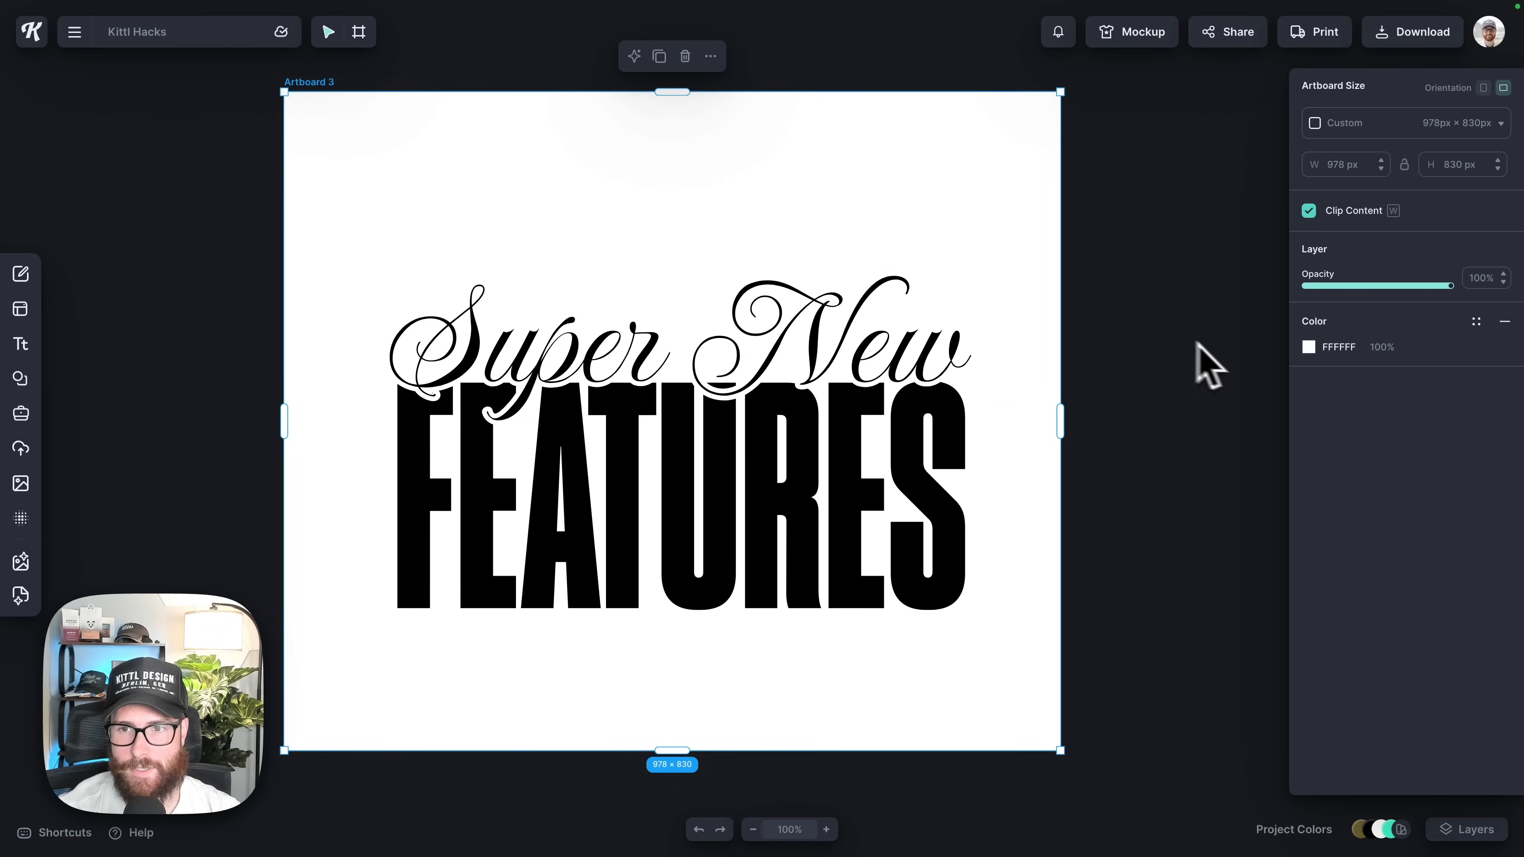
click(1308, 347)
click(1230, 401)
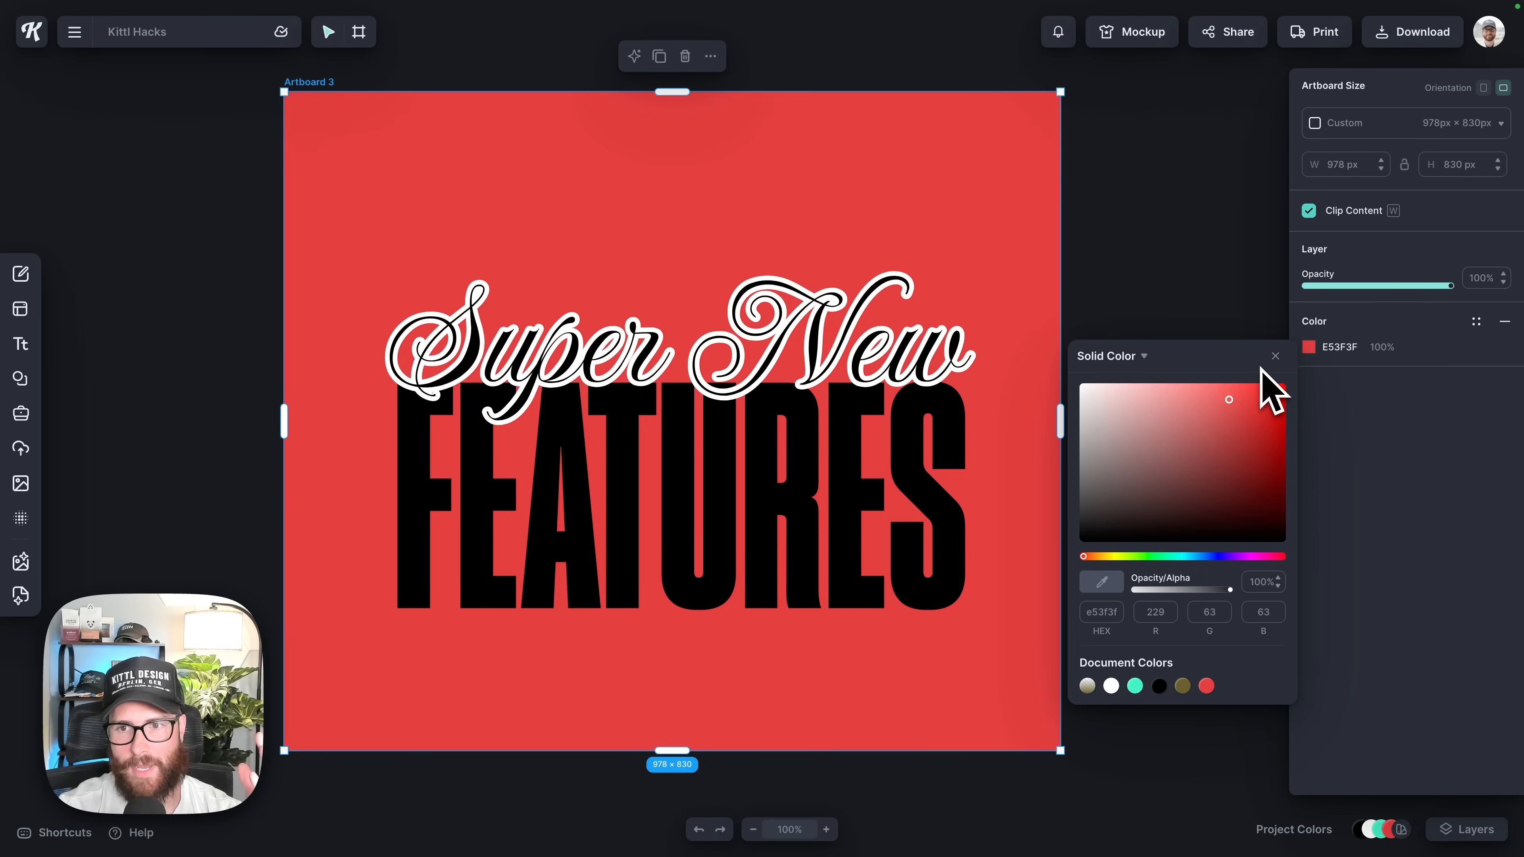
key(ctrl+z)
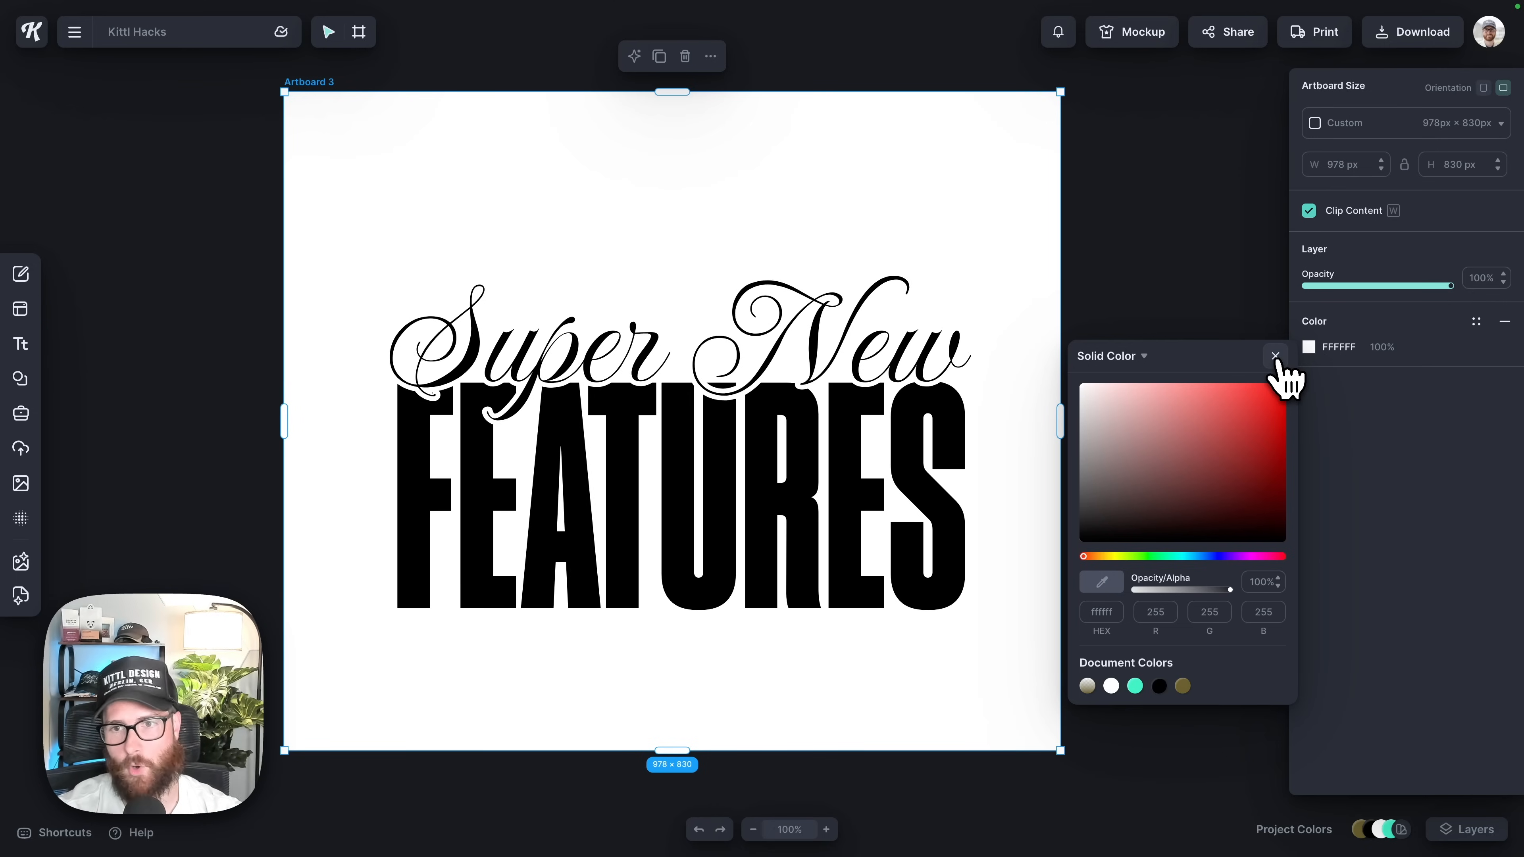
click(1274, 355)
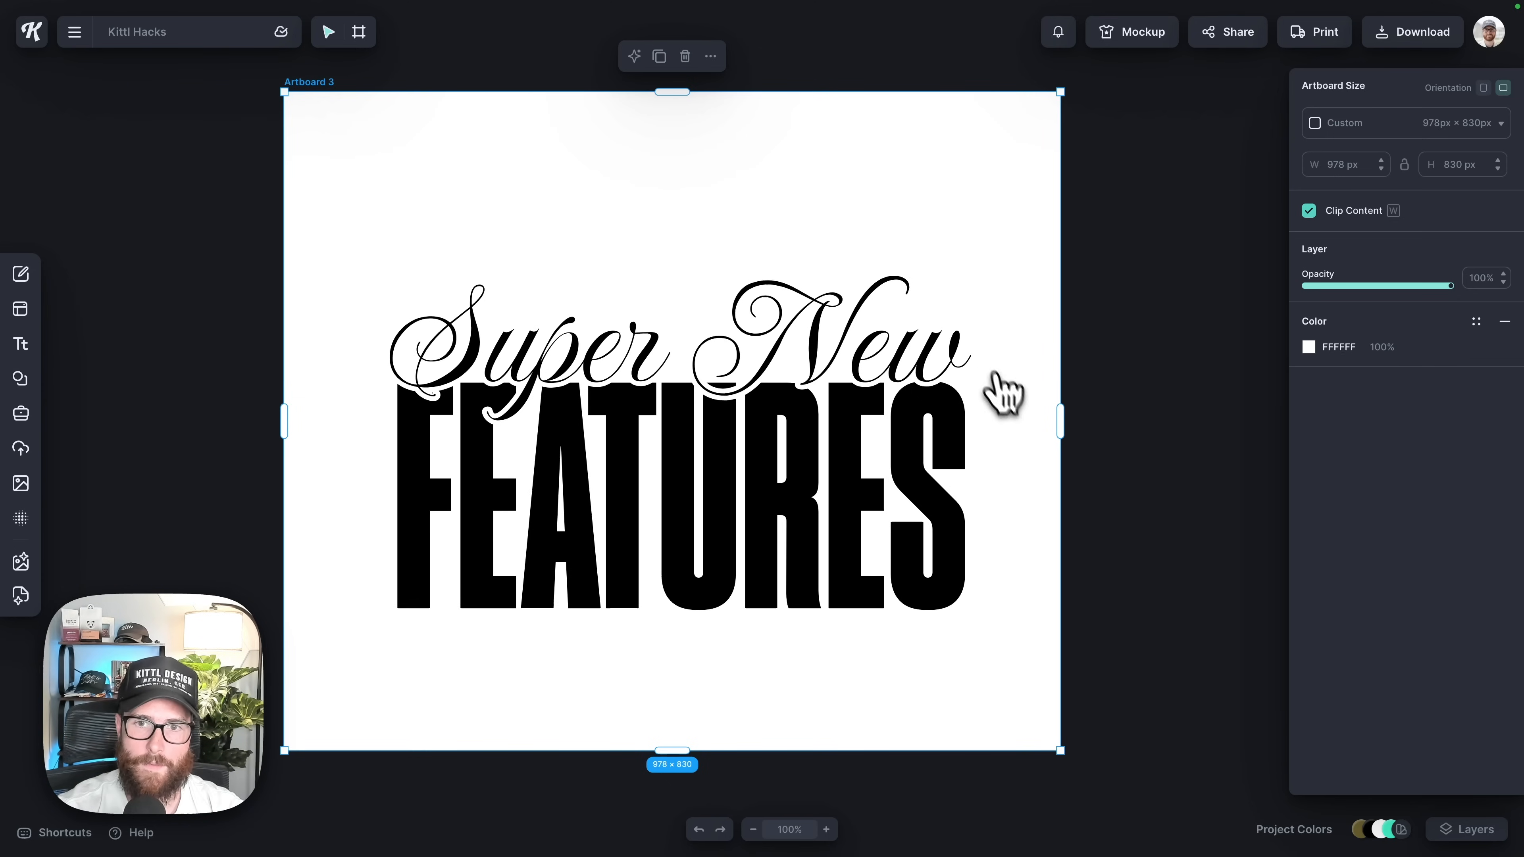
Enlarge the Super New and FEATURES texts together to 1351 px wide and move them up near the artboard's upper edge.
drag(394, 231, 1059, 630)
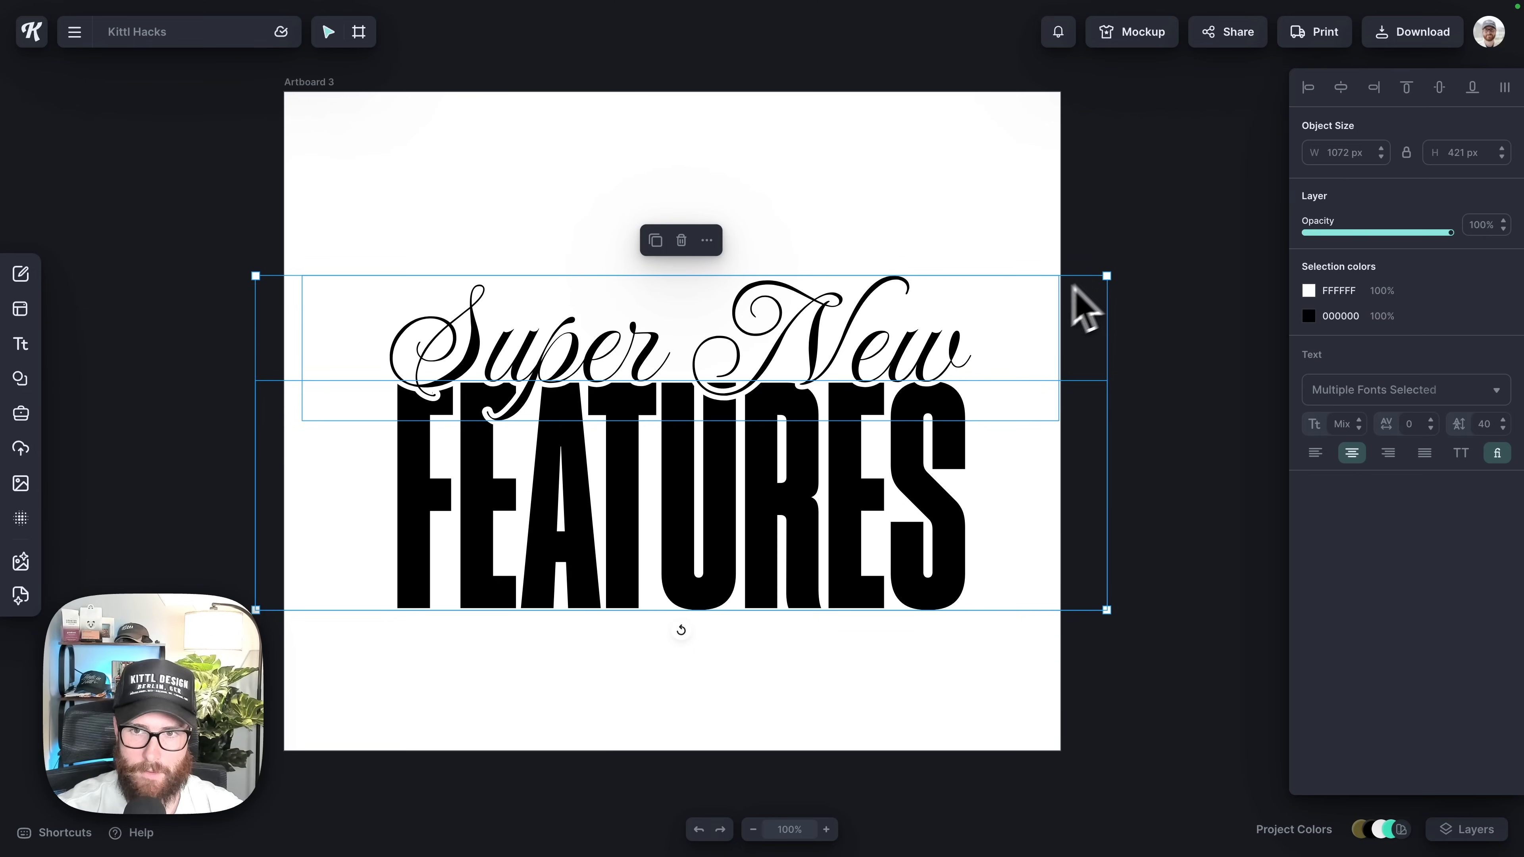
drag(1106, 278, 1216, 232)
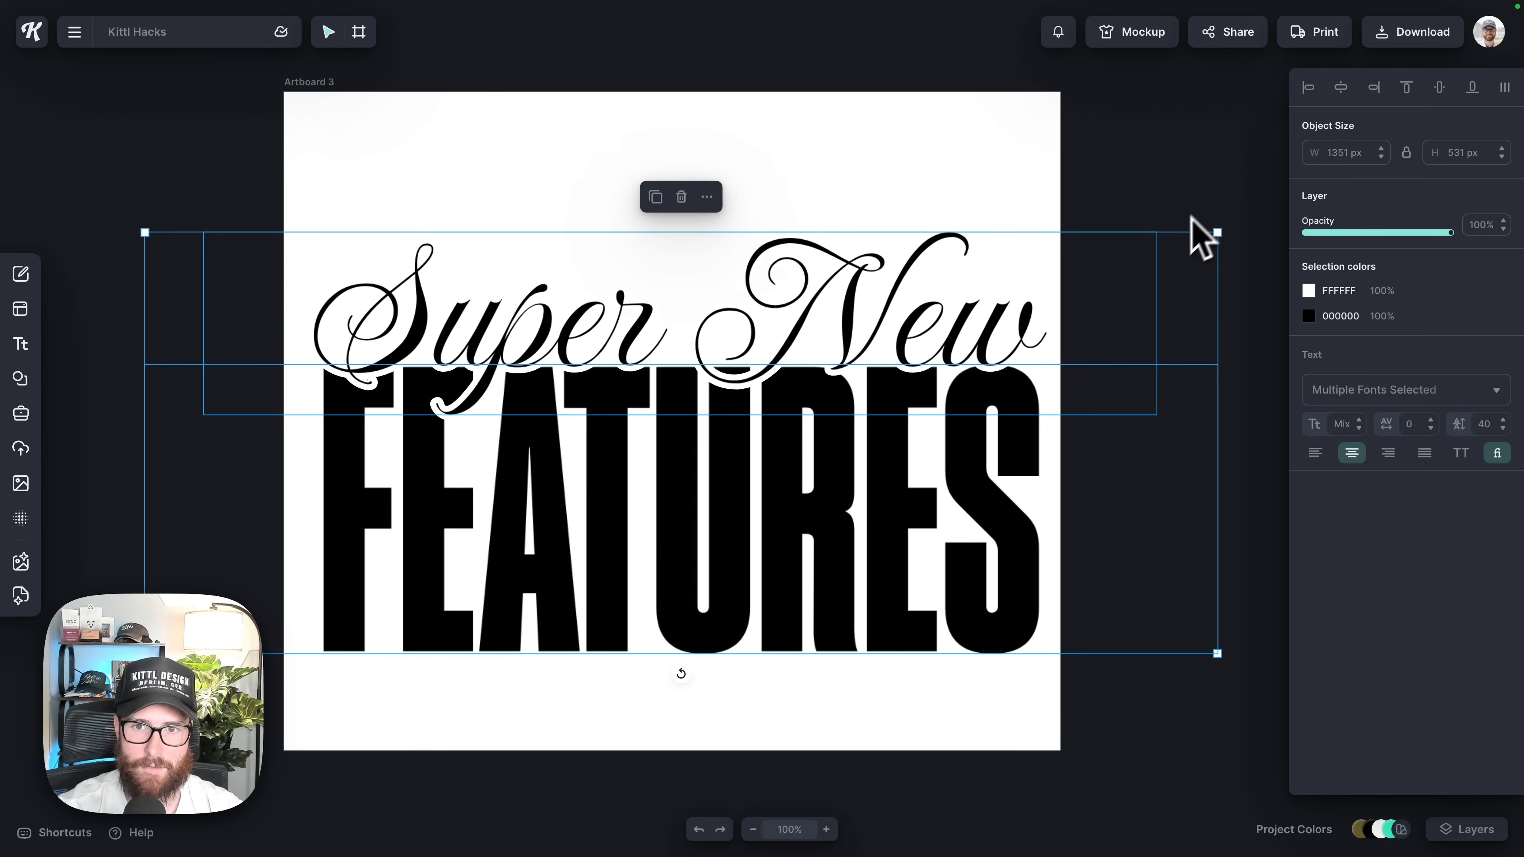
drag(1009, 459, 1003, 355)
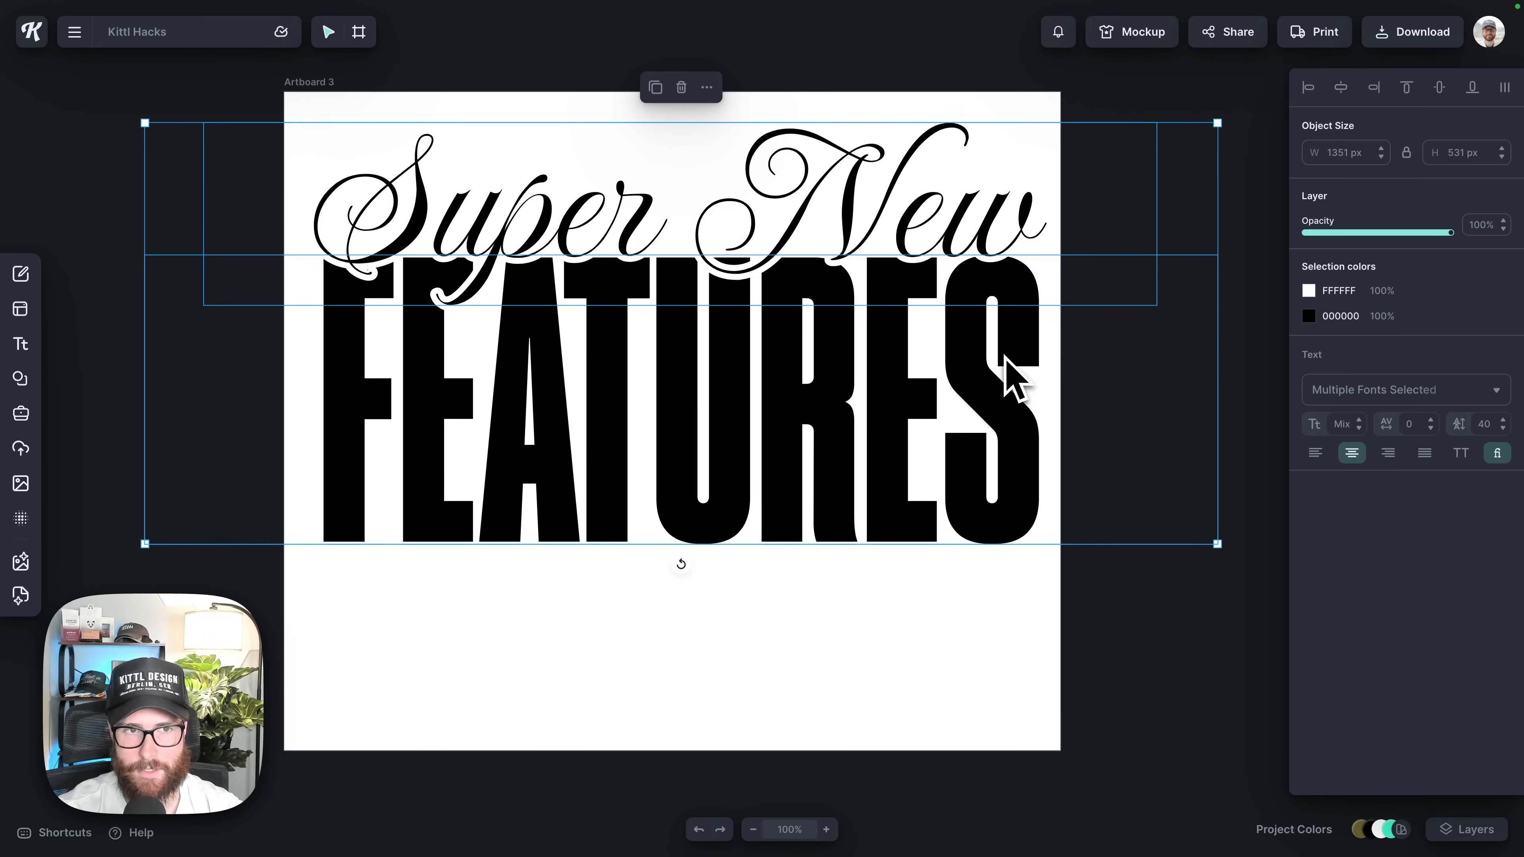
Shorten Artboard 3 from its lower edge to about 978 × 614 px so it fits closely around the texts.
key(ctrl+minus)
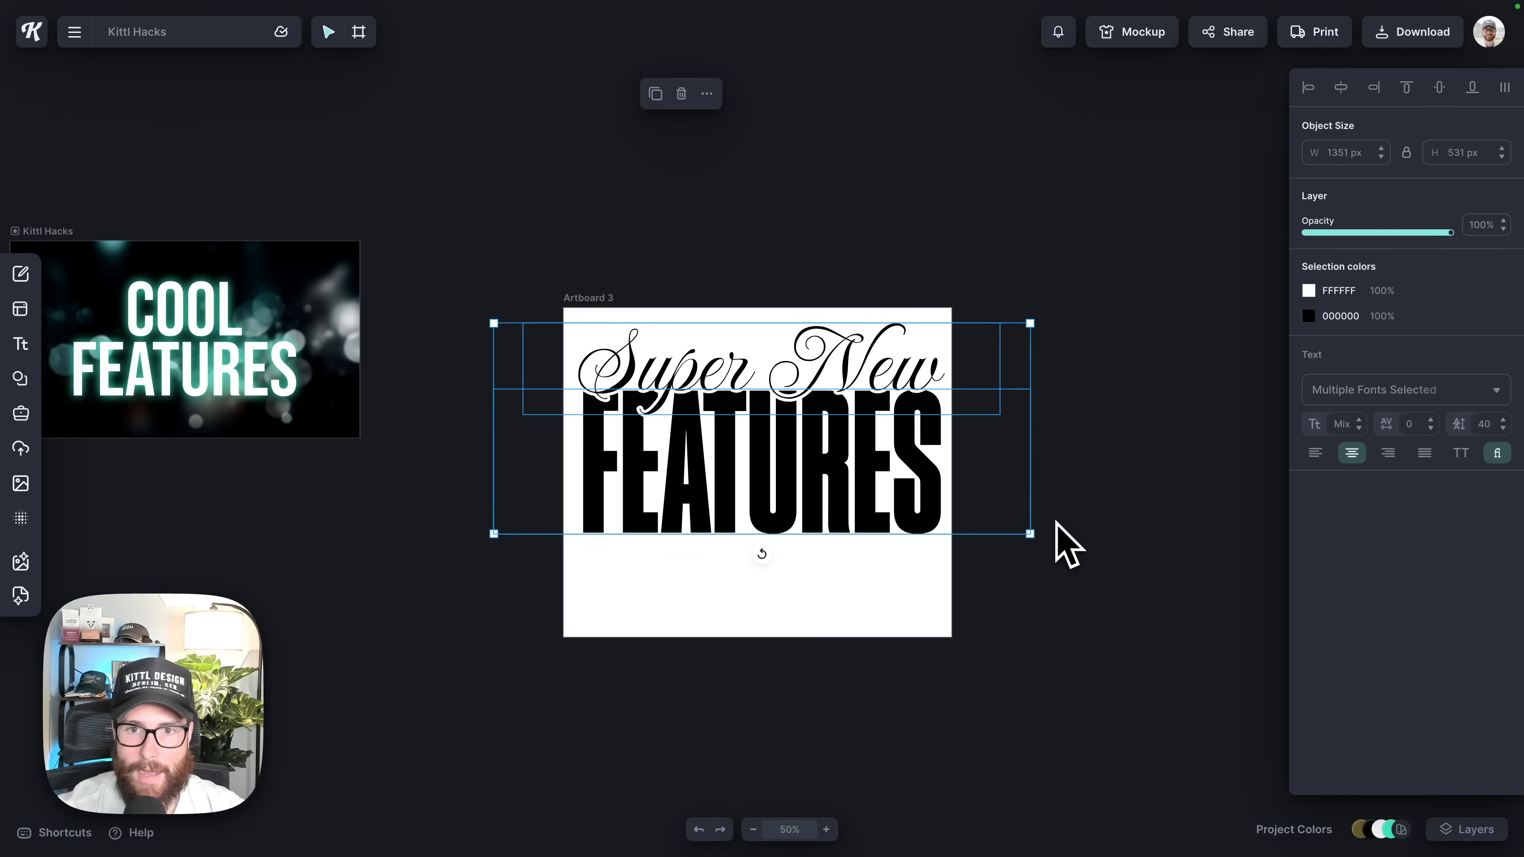
click(586, 296)
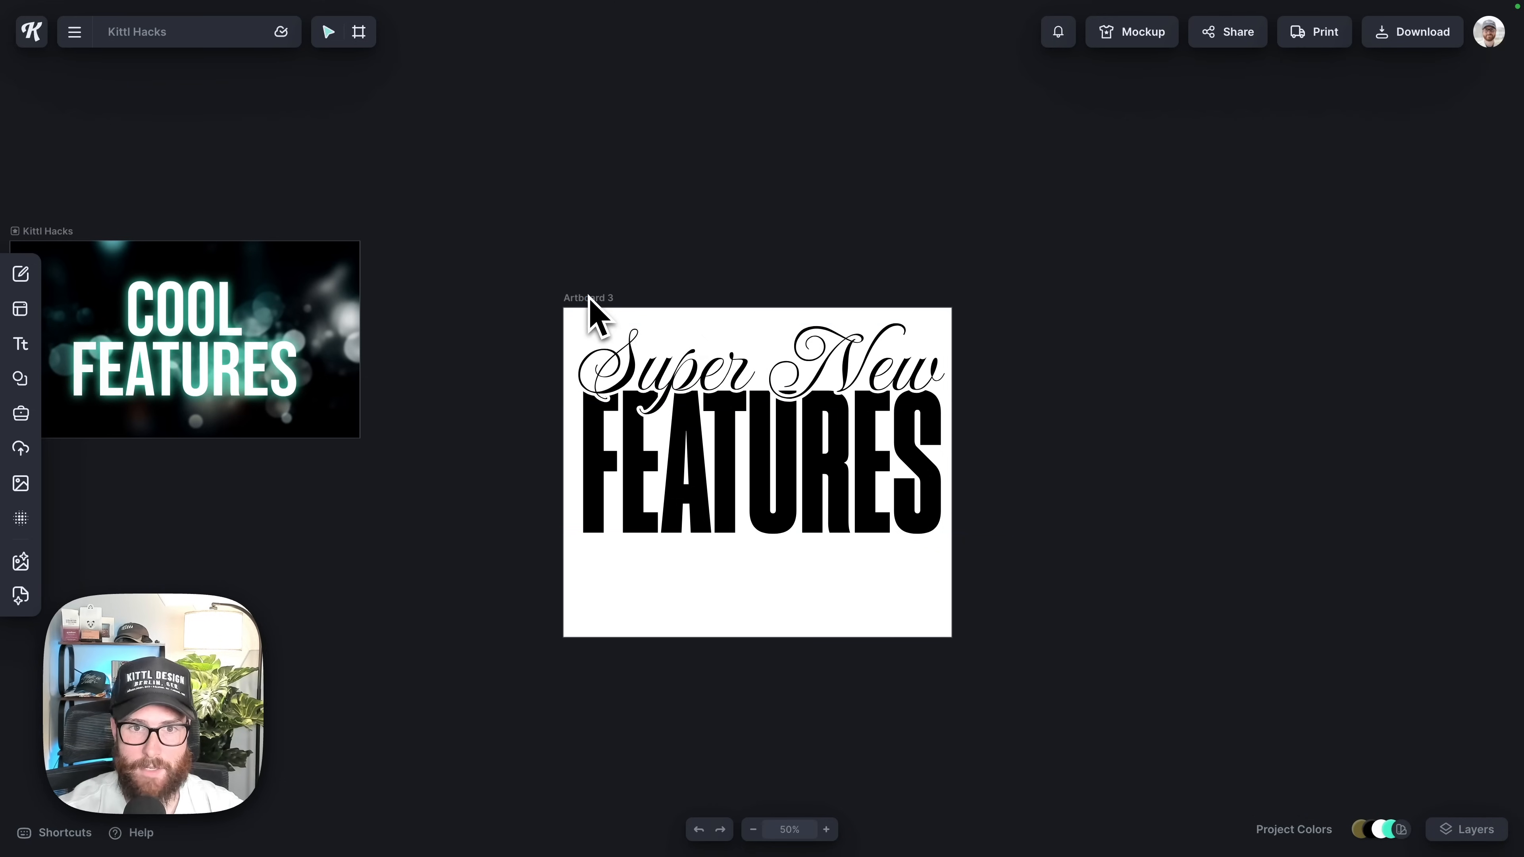
click(587, 297)
drag(757, 636, 752, 552)
drag(1091, 450, 922, 441)
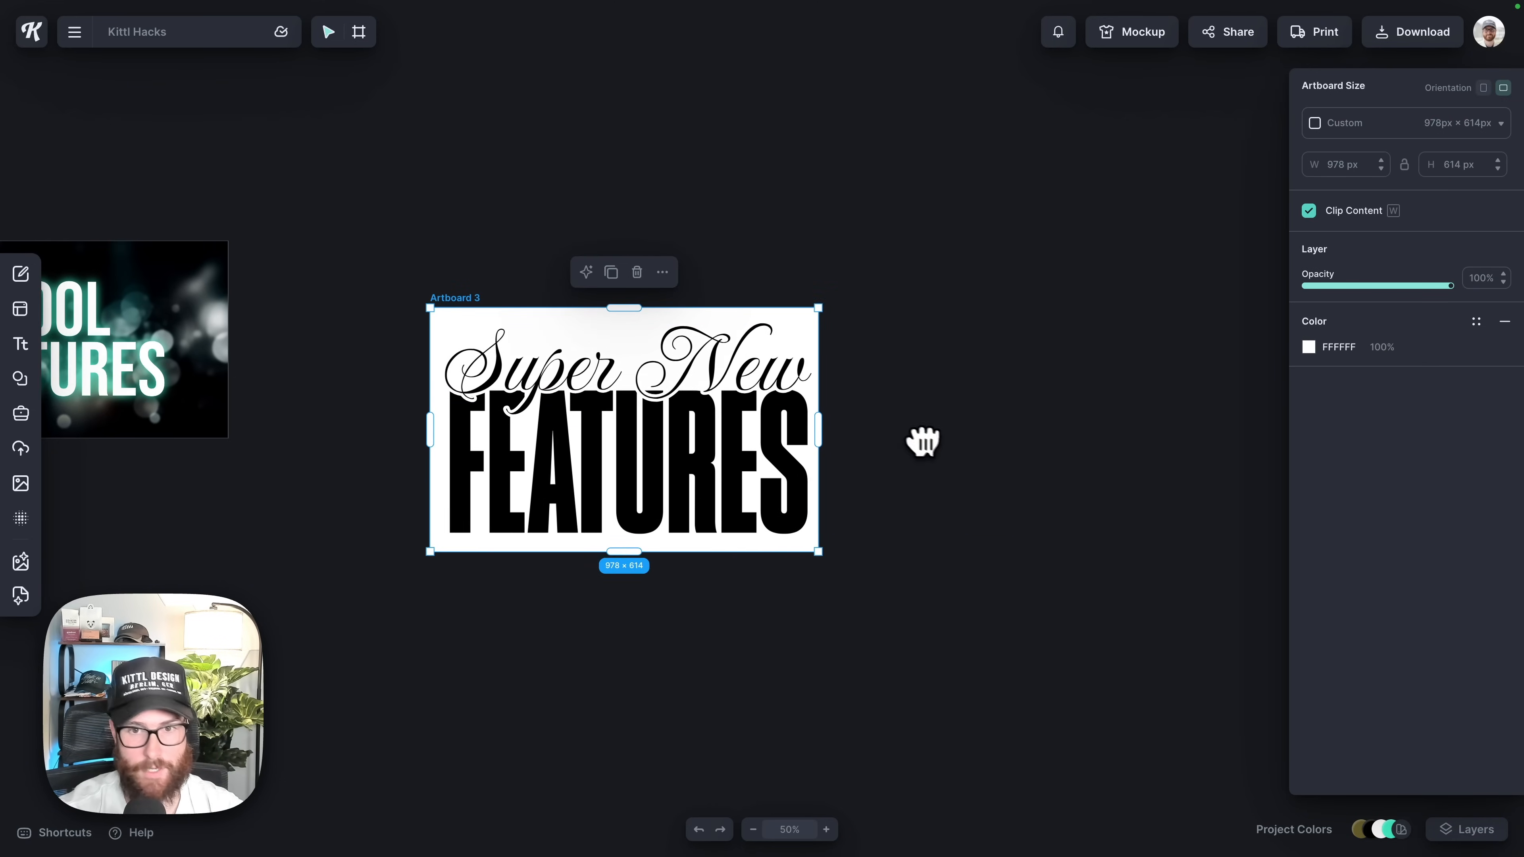
scroll(752, 581, up, 1)
scroll(752, 581, right, 1)
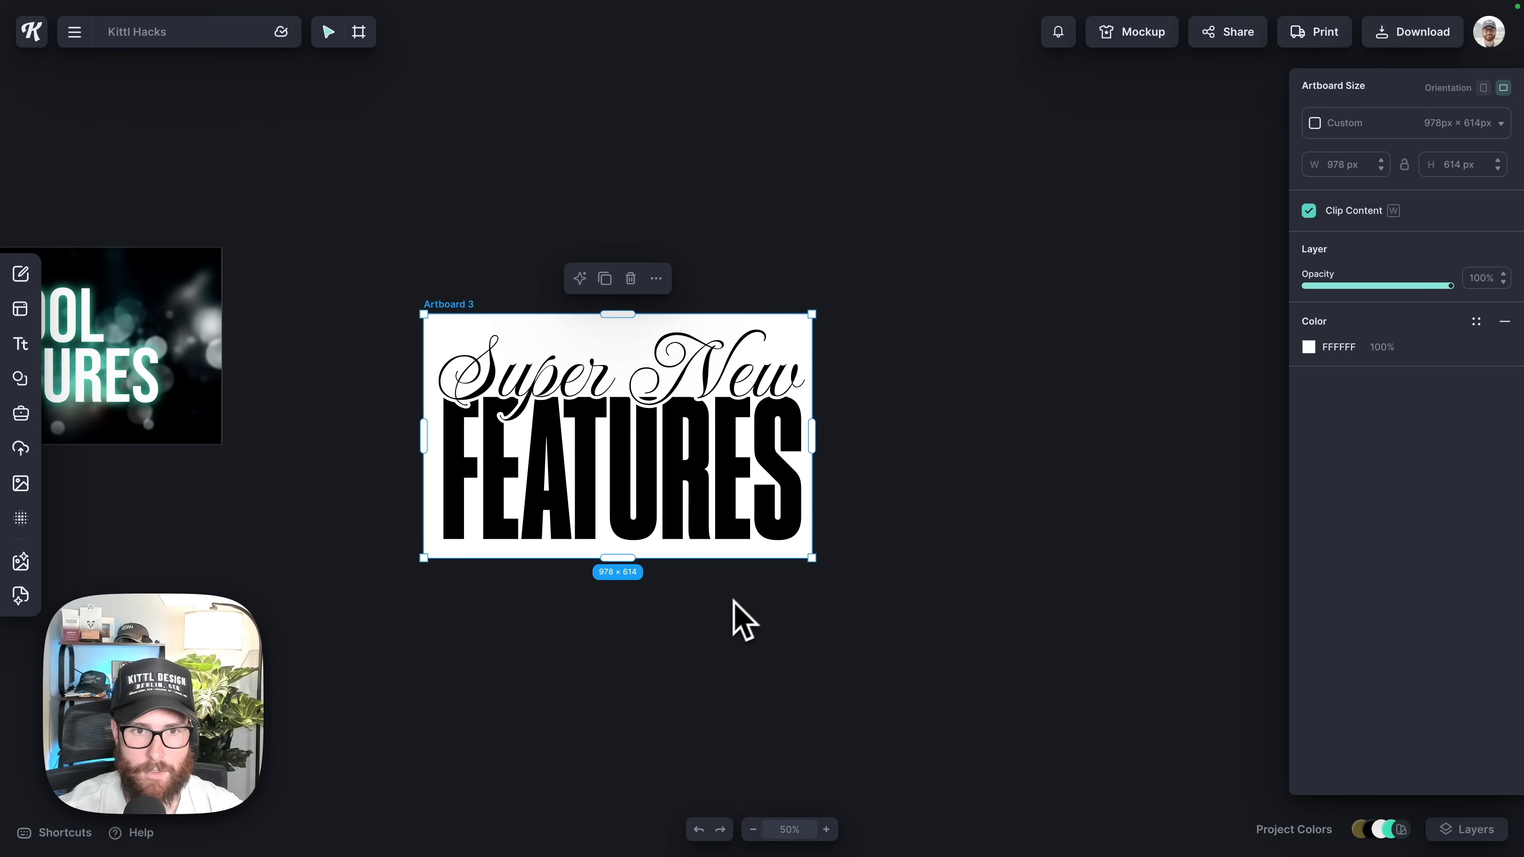
Duplicate the Super New FEATURES artboard, placing the copy beside the original.
click(742, 618)
click(444, 305)
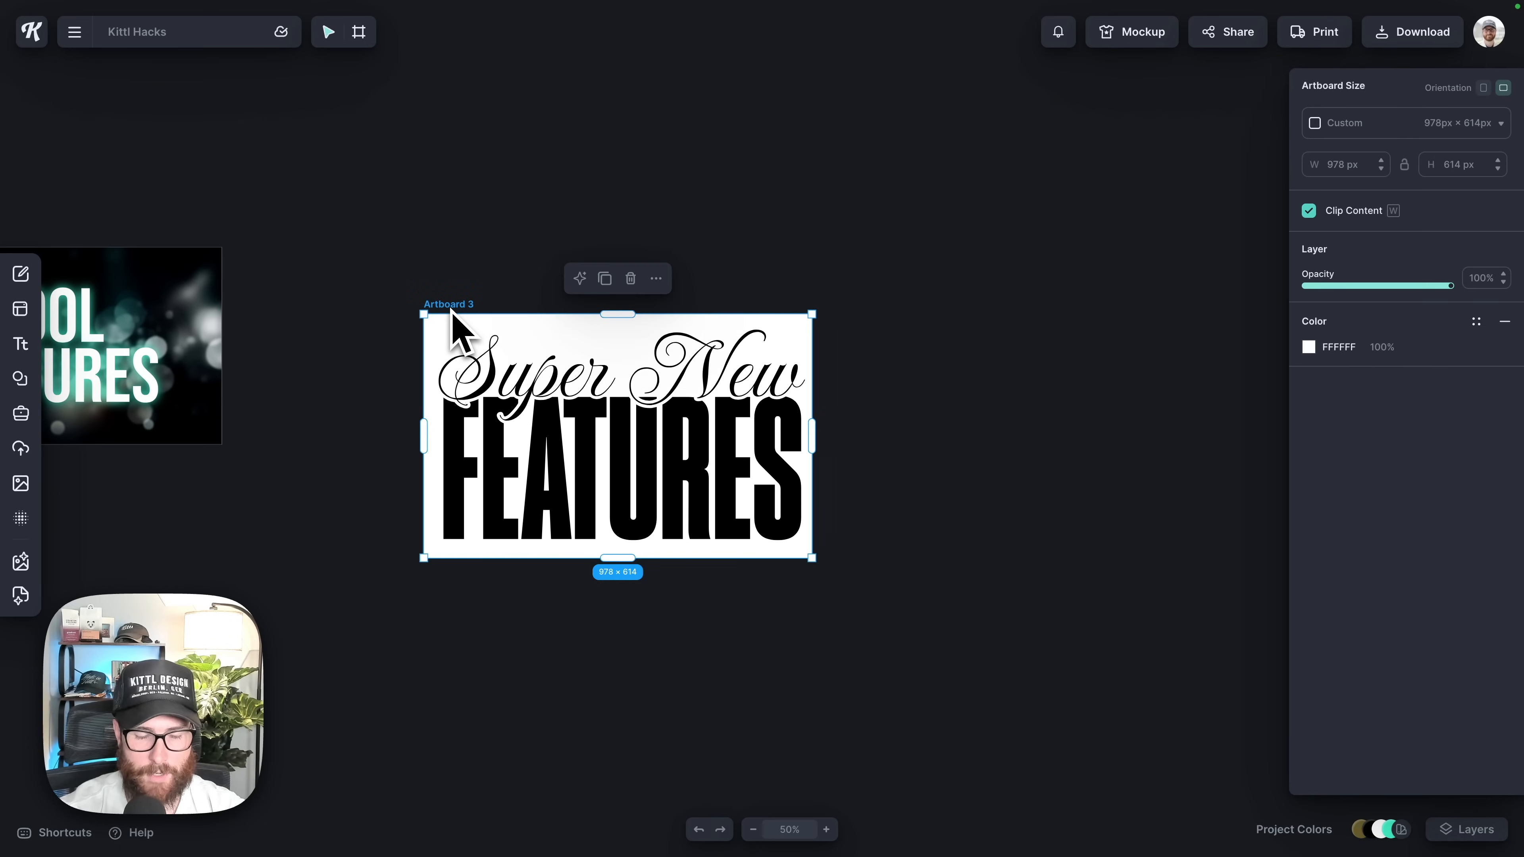
key(ctrl+c)
key(ctrl+v)
drag(580, 300, 522, 367)
click(434, 443)
click(409, 510)
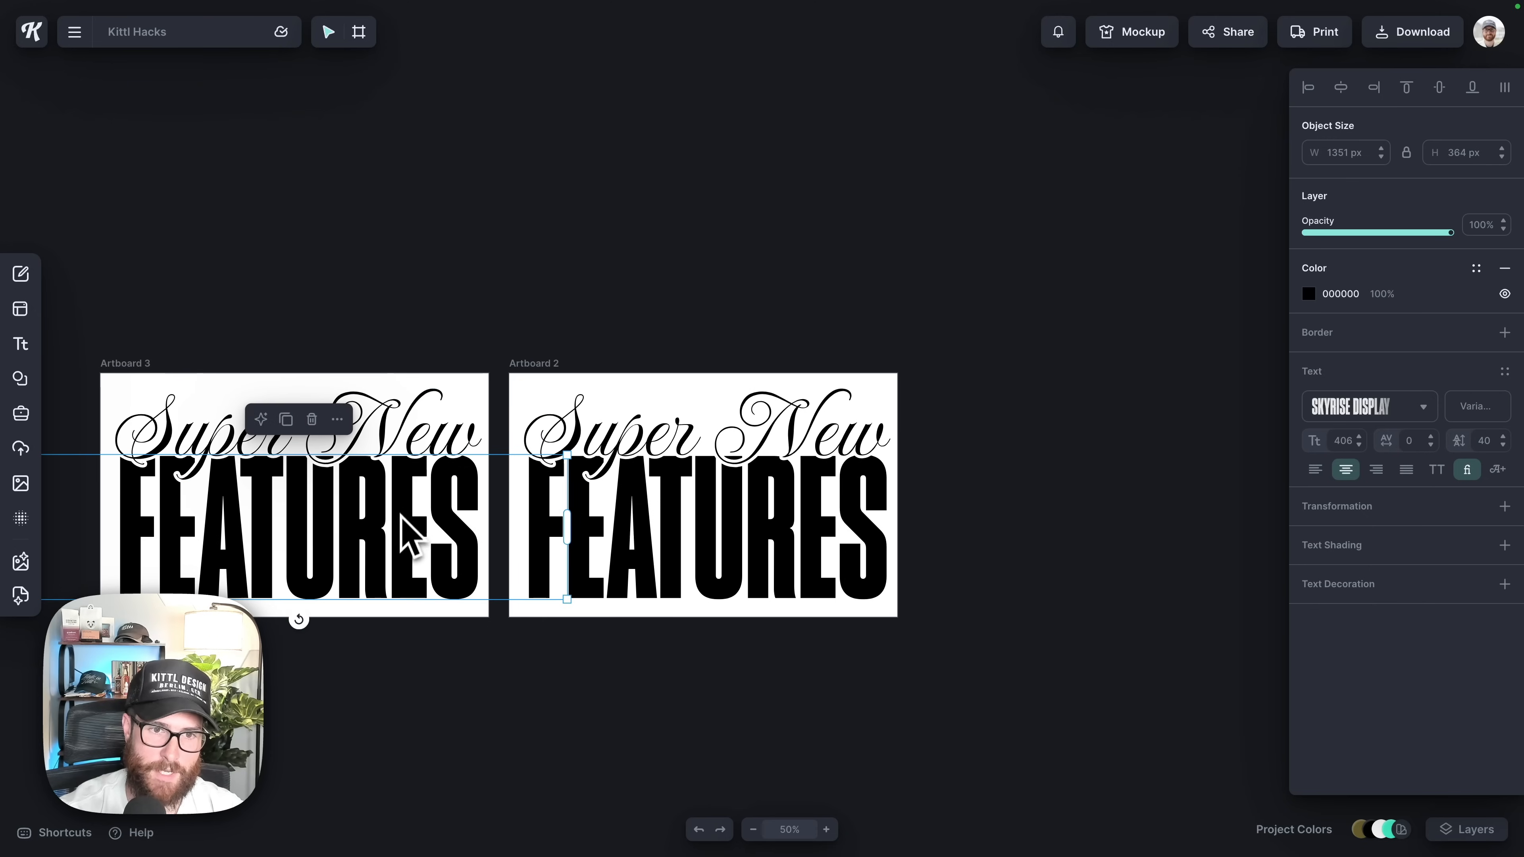
click(401, 477)
click(402, 498)
click(409, 461)
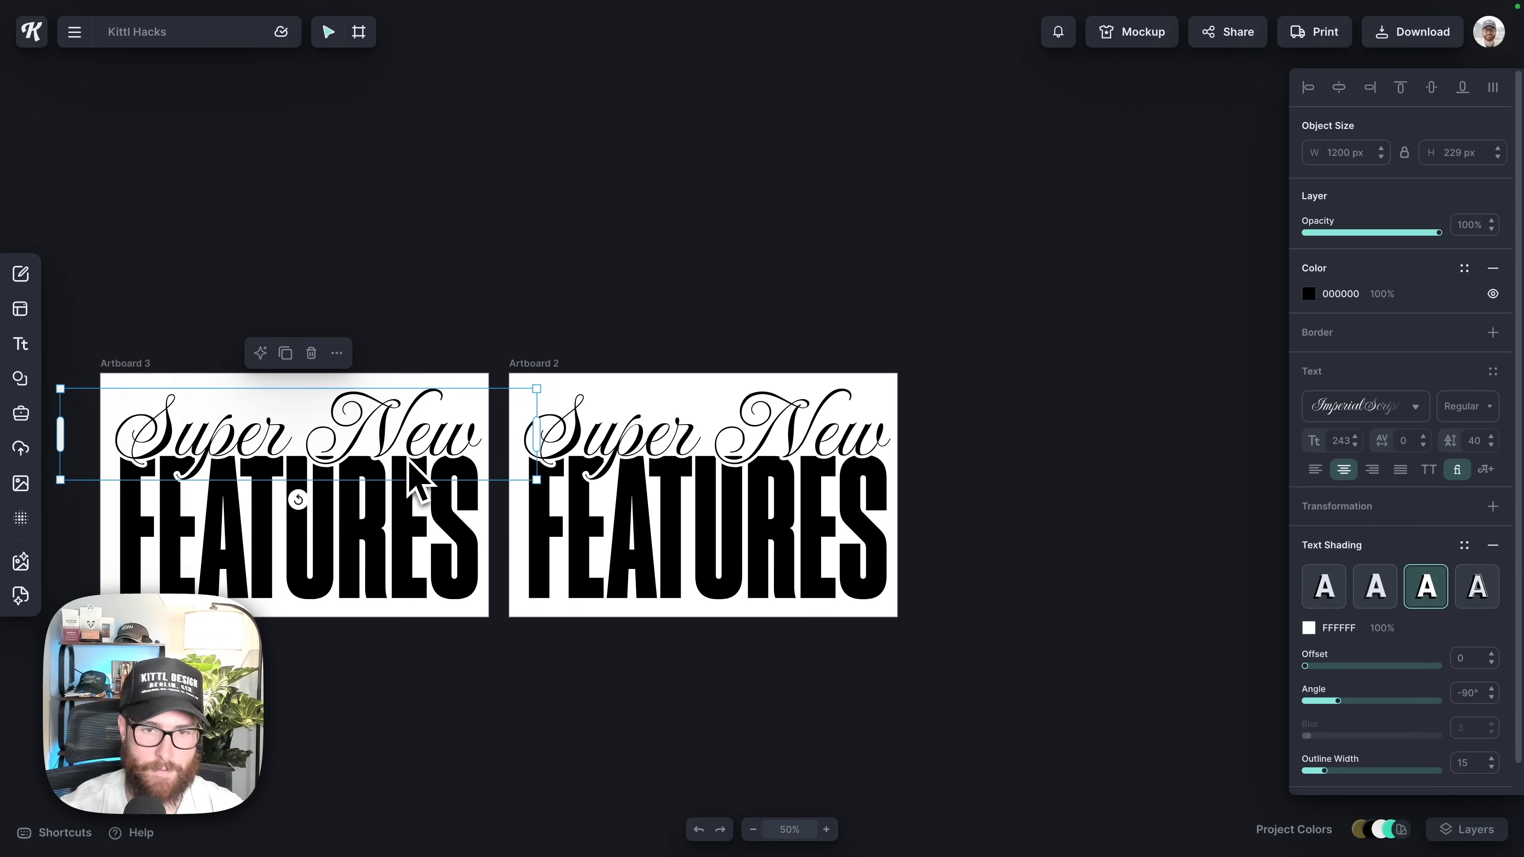
scroll(479, 506, down, 1)
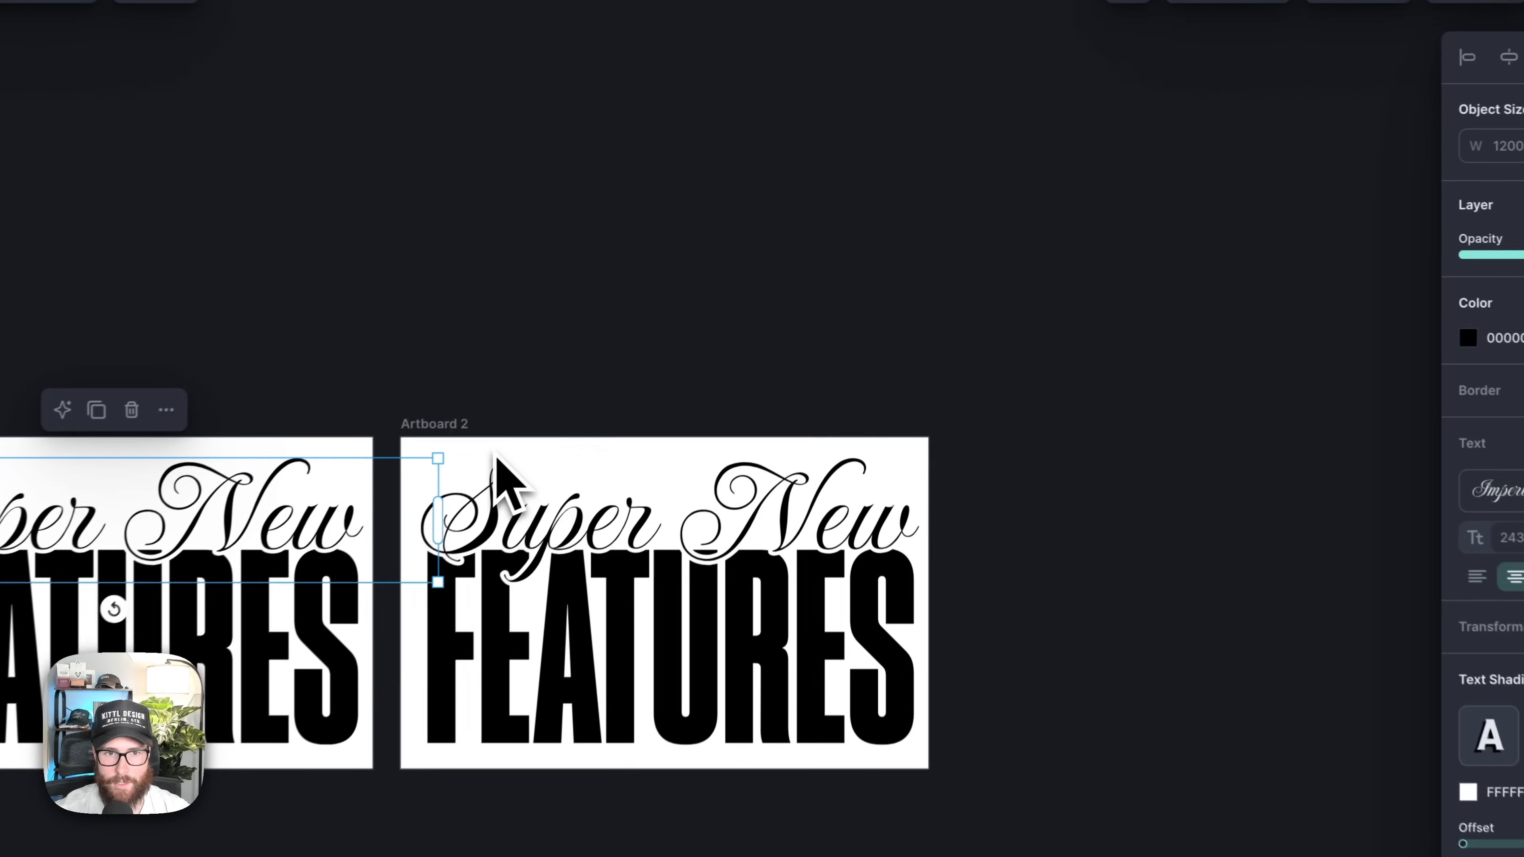
Download Artboard 2 as a 978 × 614 px PNG at 72 DPI with Remove Background enabled.
click(549, 357)
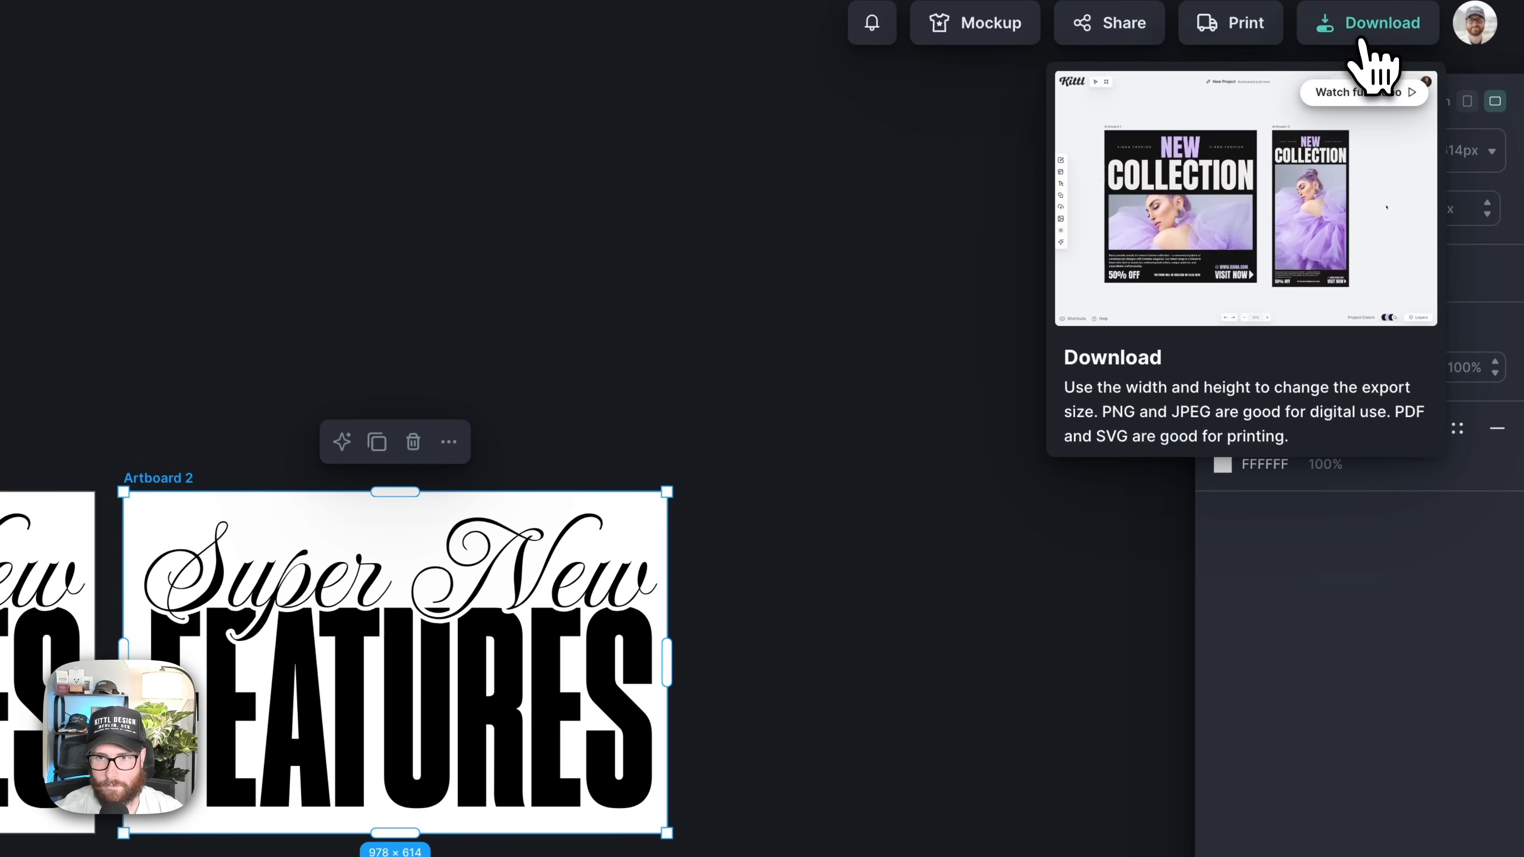
click(1360, 36)
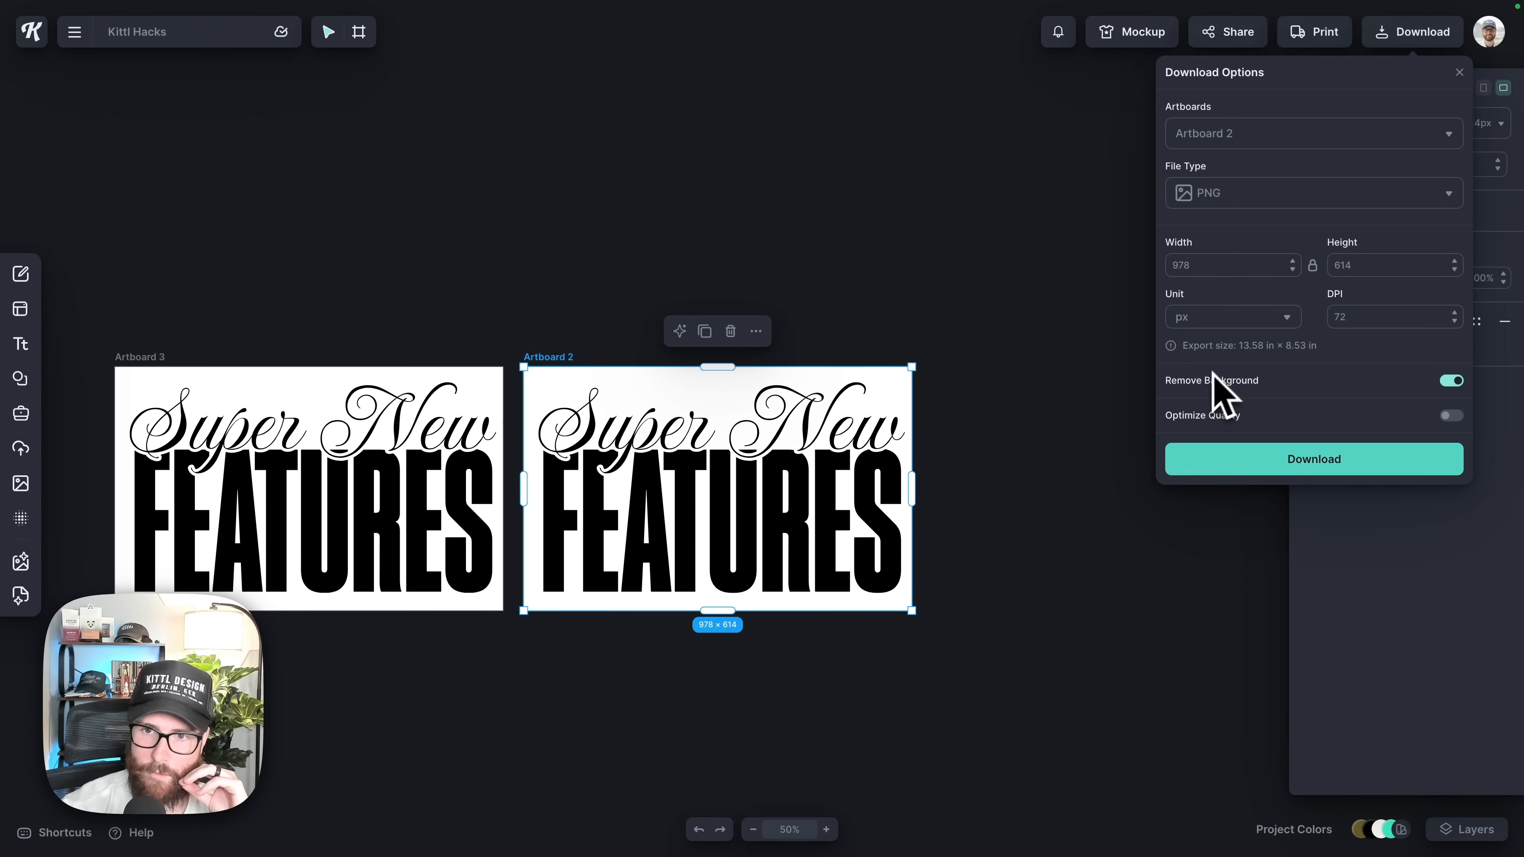
click(1289, 459)
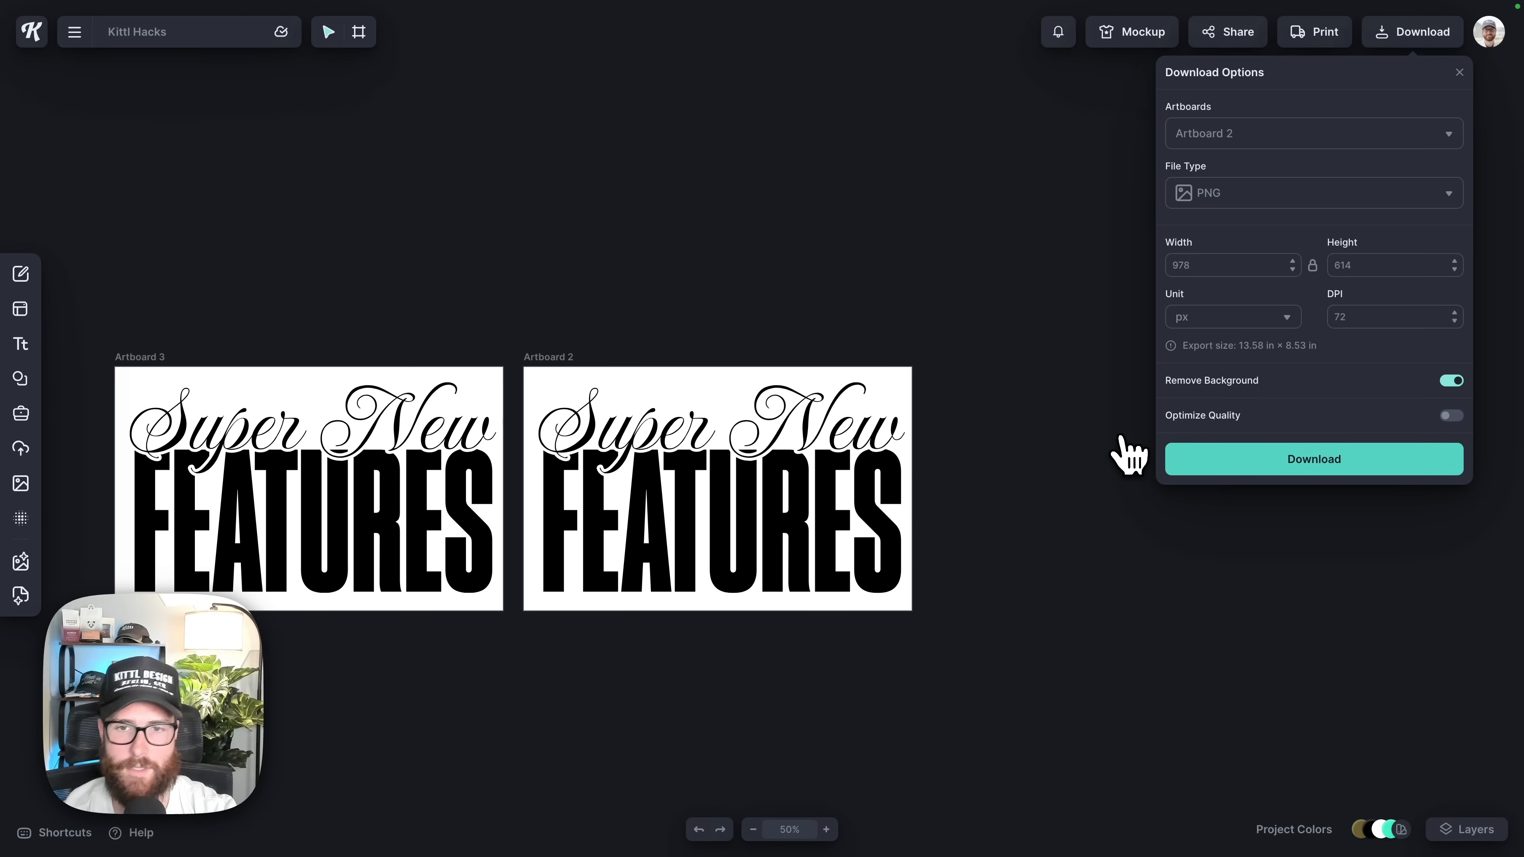
Upload the exported Super New FEATURES PNG onto the empty canvas beside Artboard 2.
scroll(963, 429, down, 1)
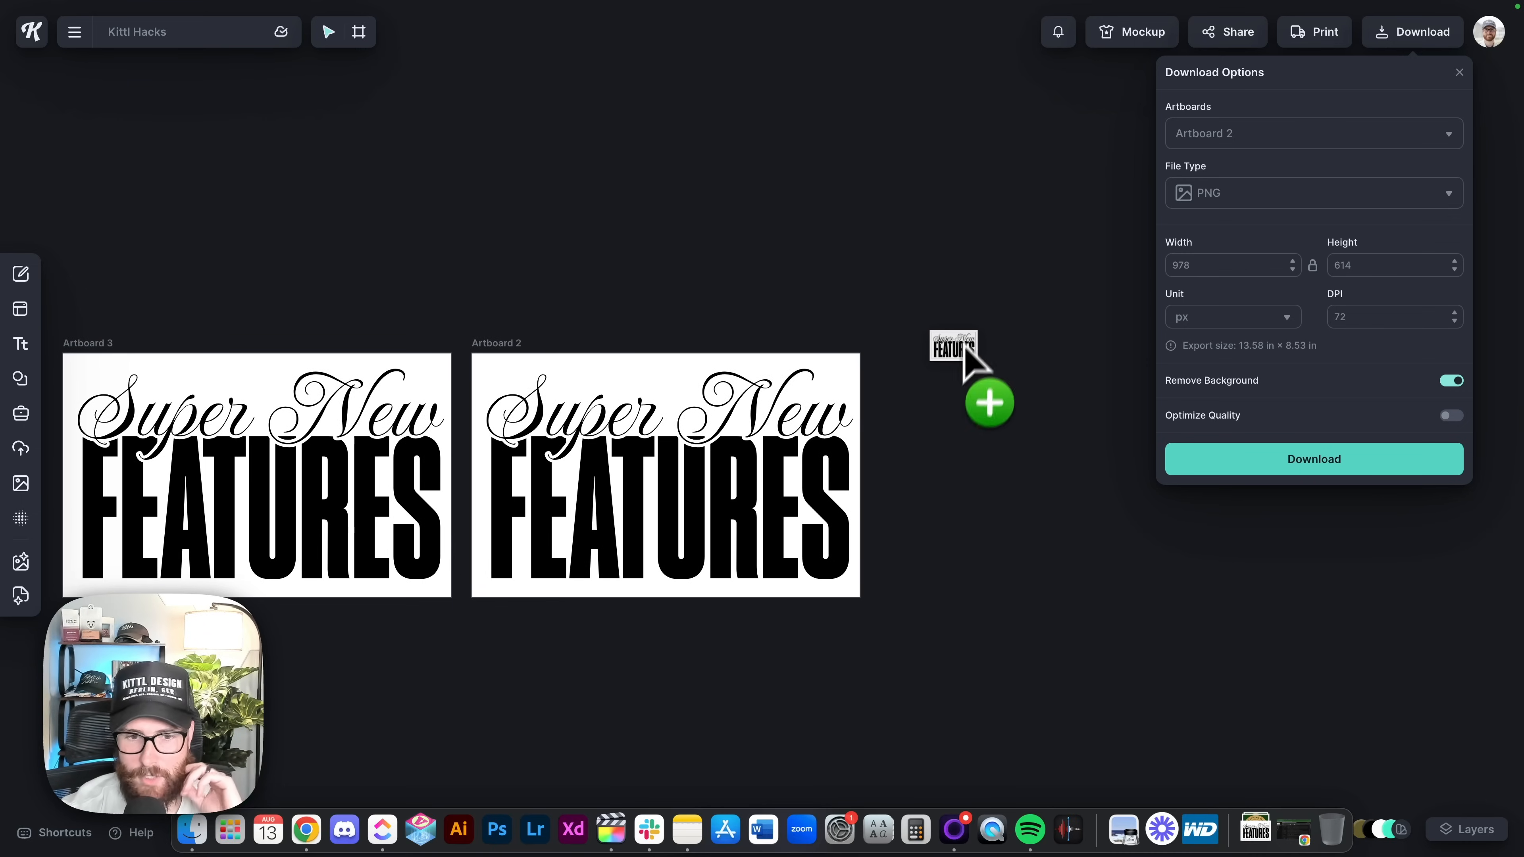
drag(962, 346, 1009, 486)
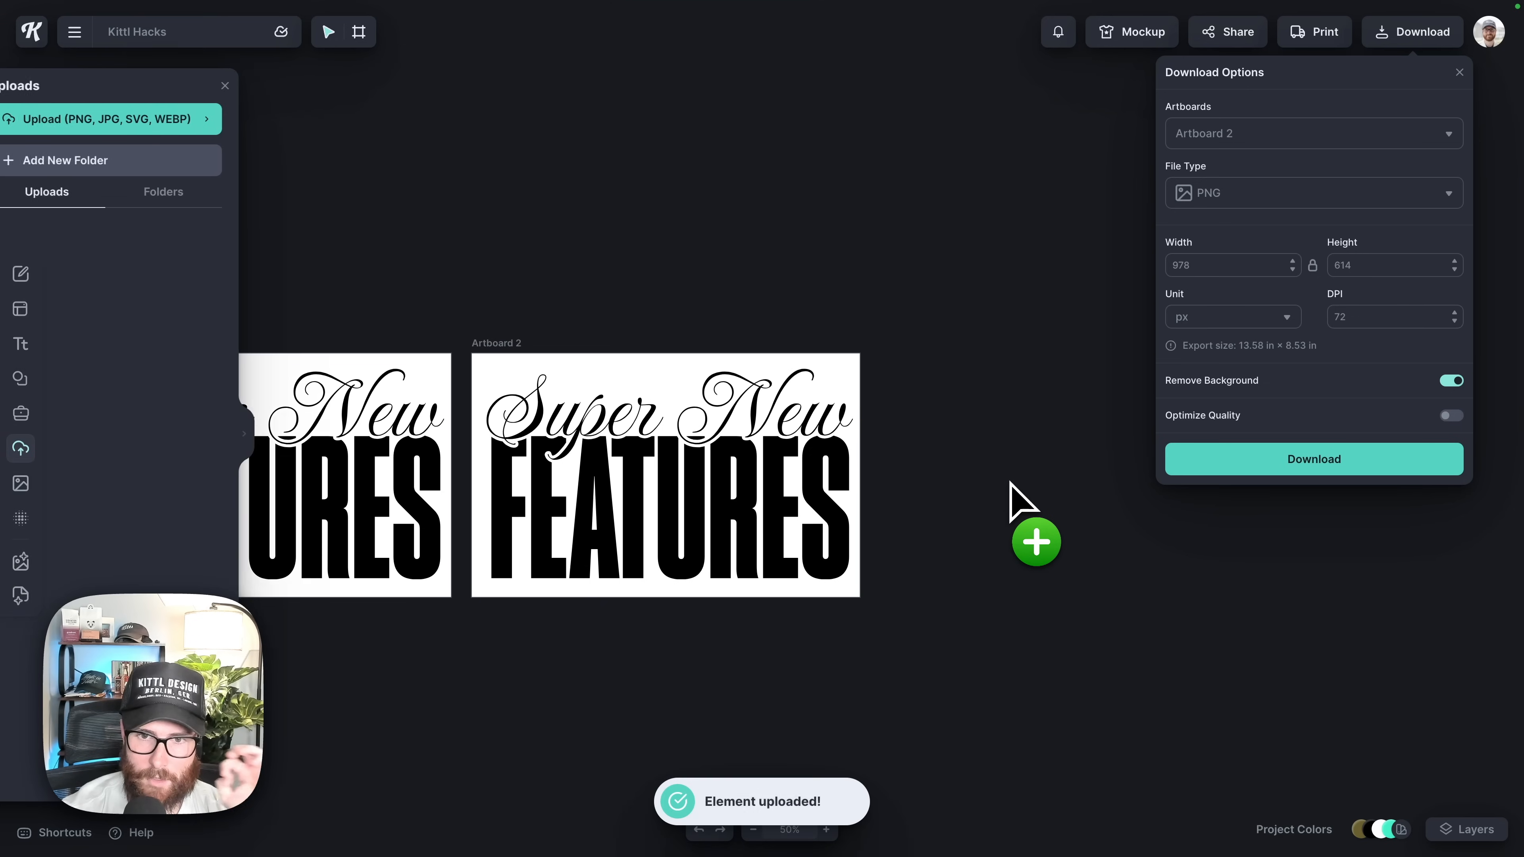
scroll(1033, 444, right, 2)
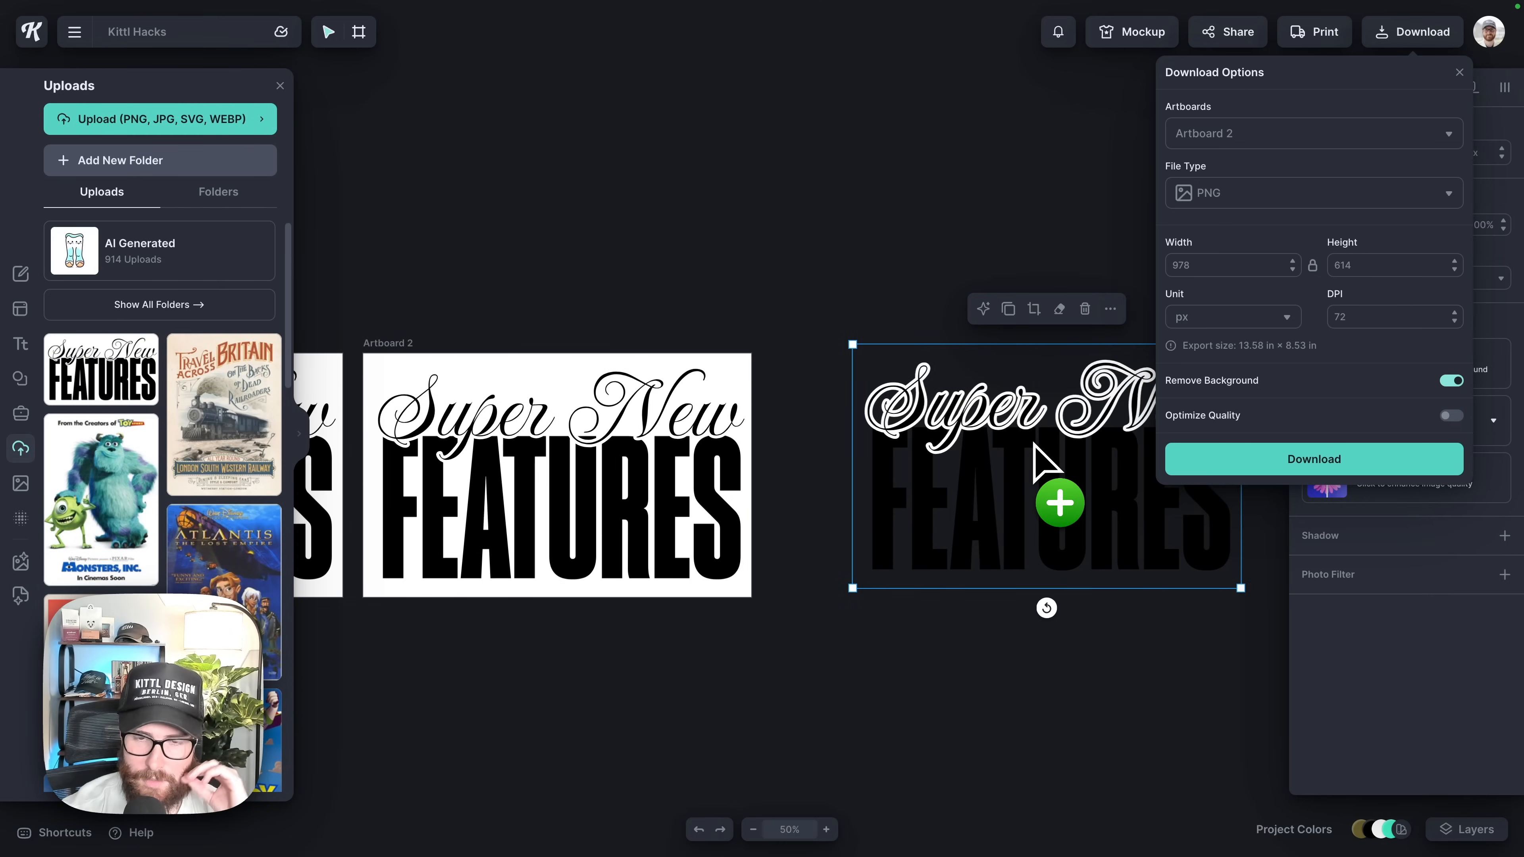
scroll(1033, 444, right, 3)
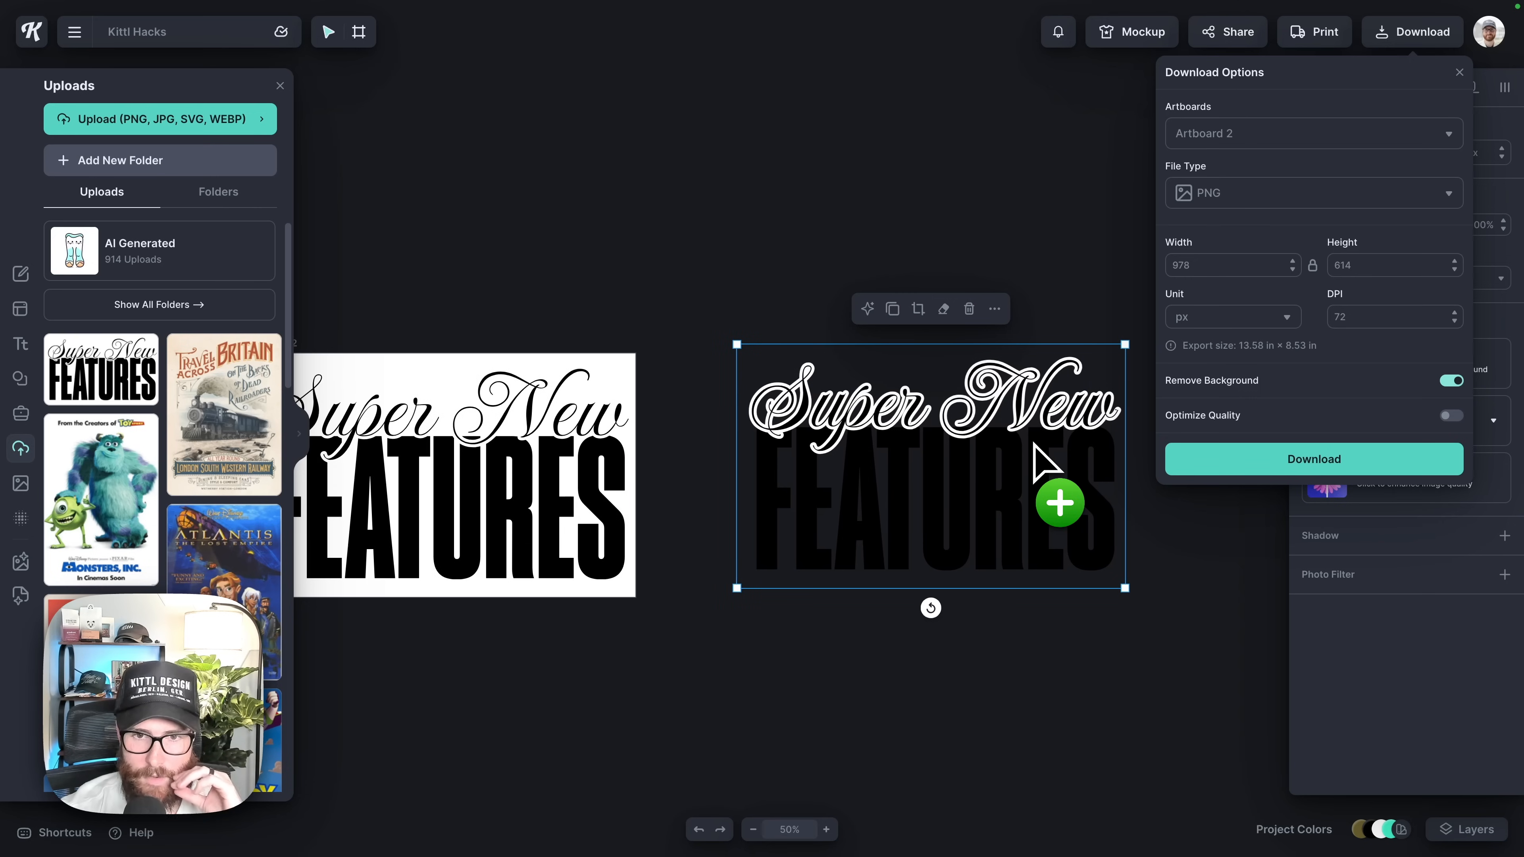
scroll(503, 412, left, 5)
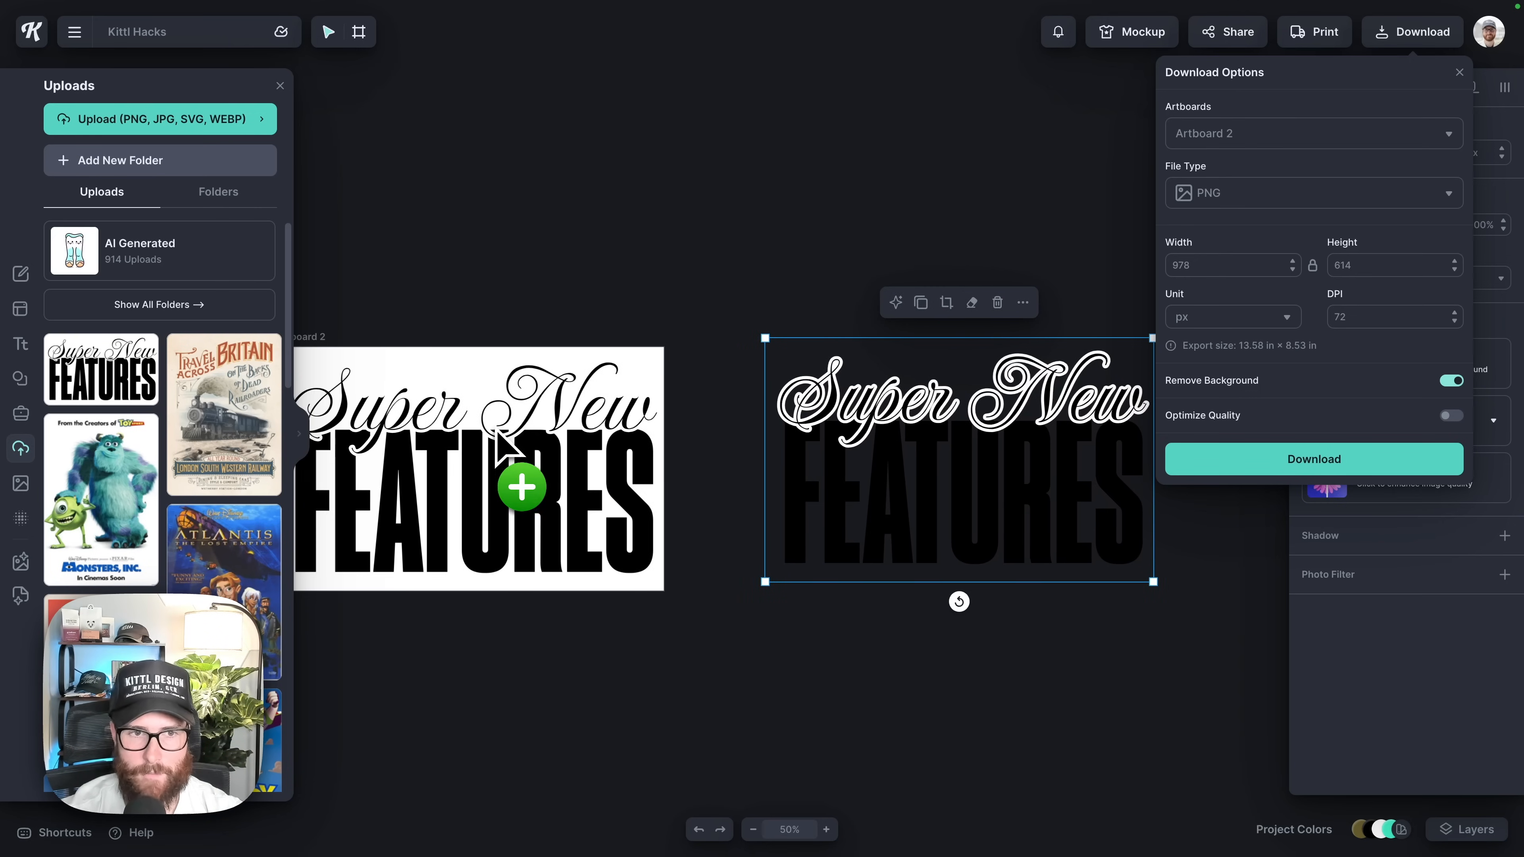
Replace the live texts on Artboard 2 with the uploaded PNG and apply the AI Background Remover to it.
drag(569, 349, 885, 590)
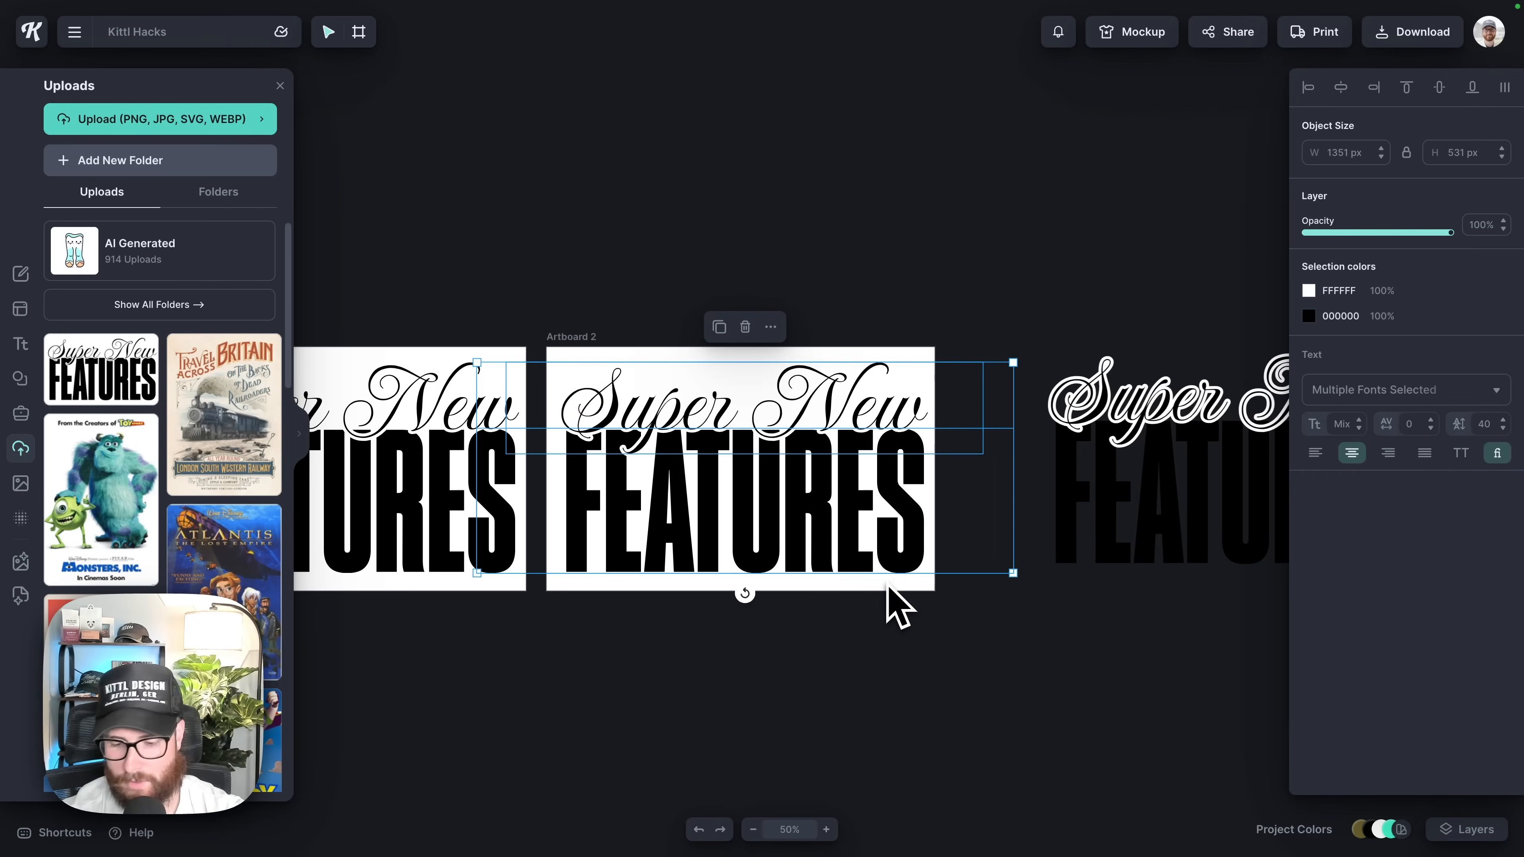
key(Delete)
drag(1156, 459, 658, 420)
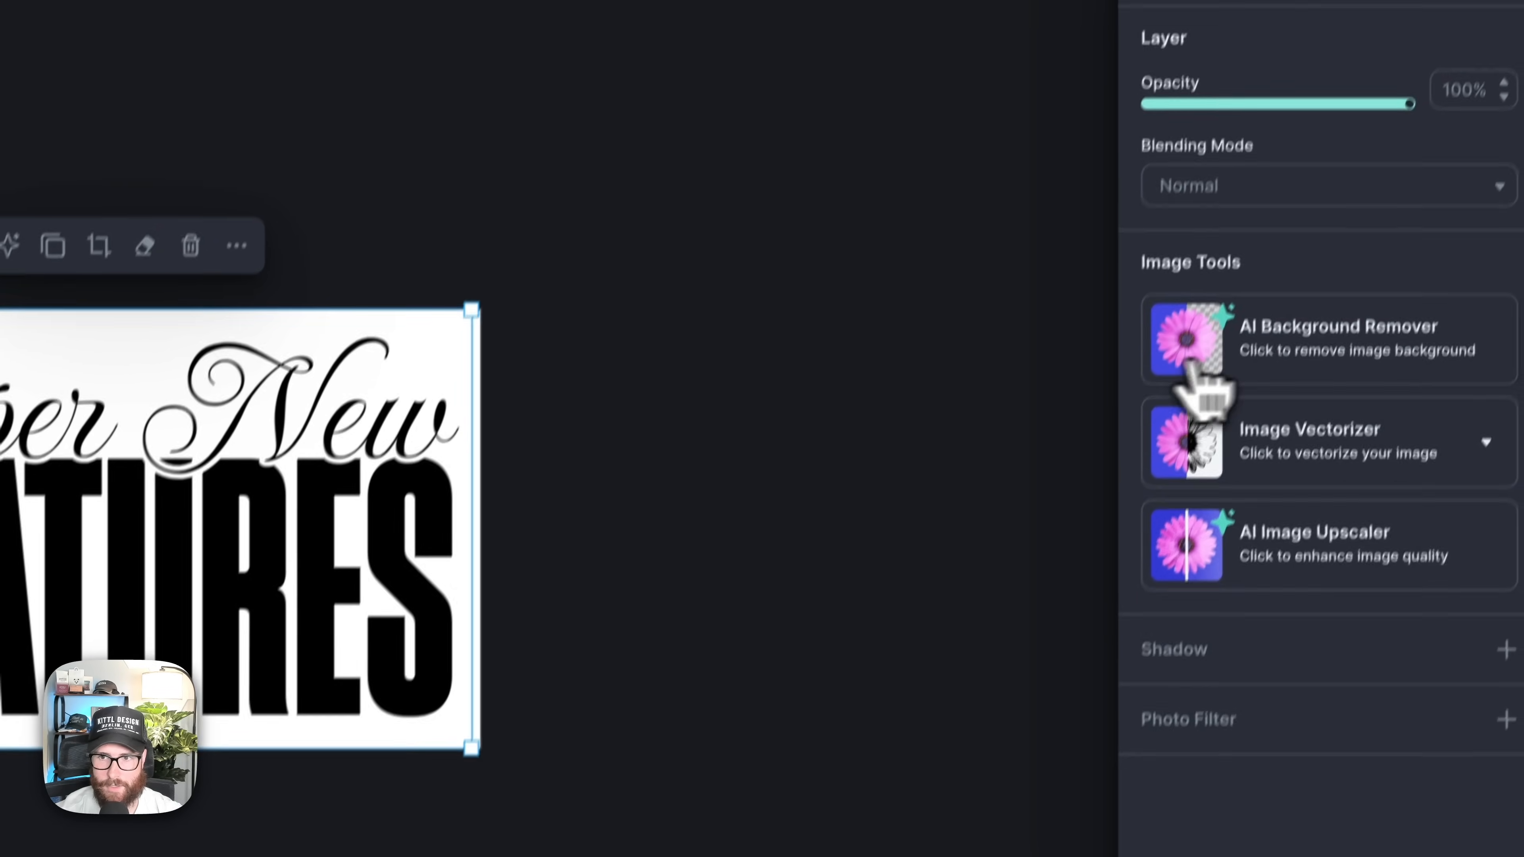
click(1194, 294)
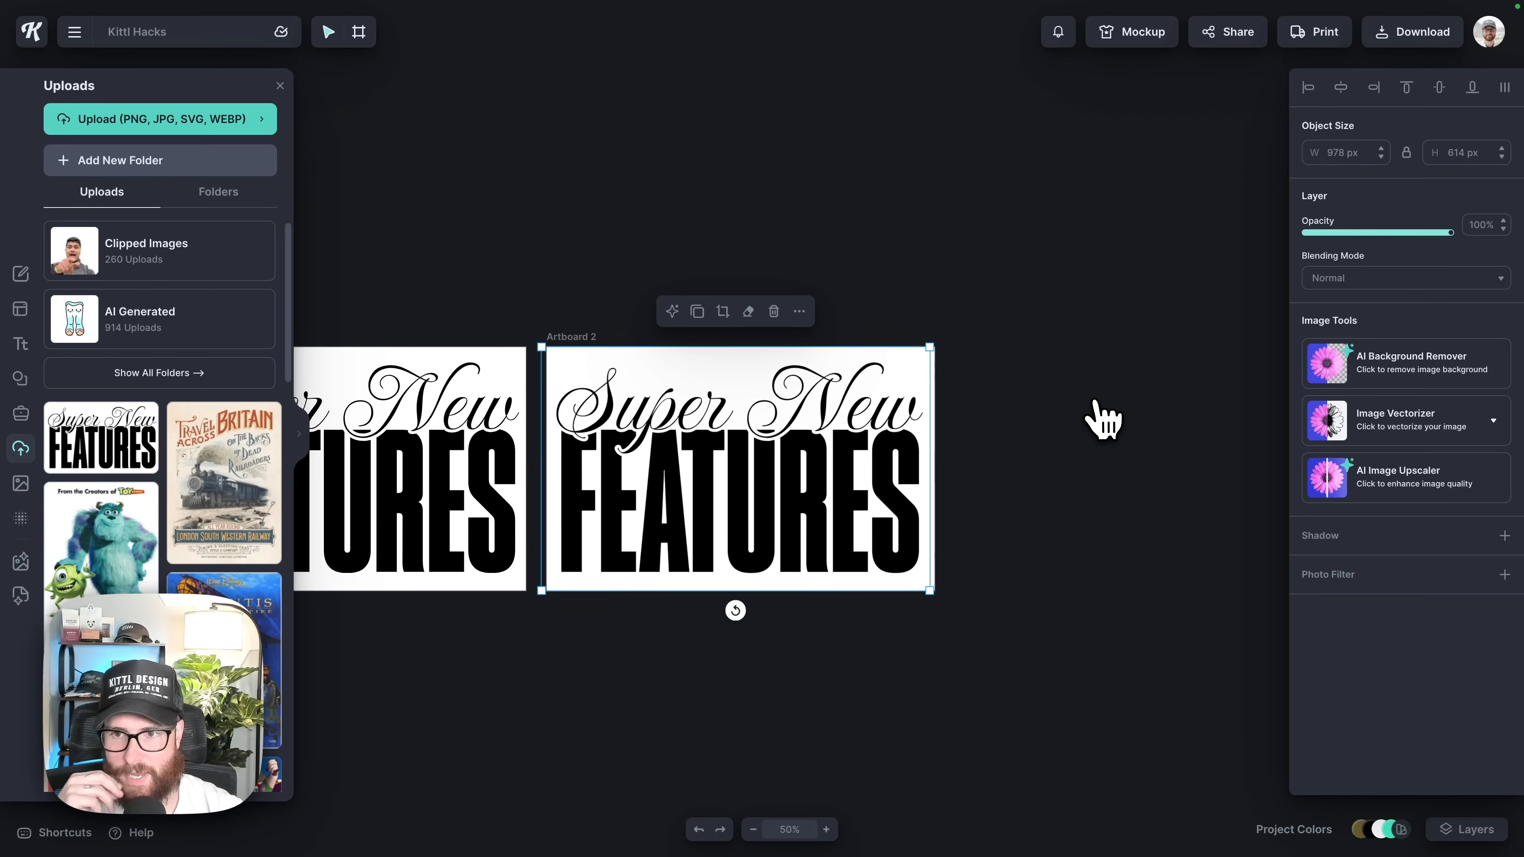
Try red D76464 as the background color of Artboard 2.
click(577, 340)
click(1313, 354)
click(1203, 436)
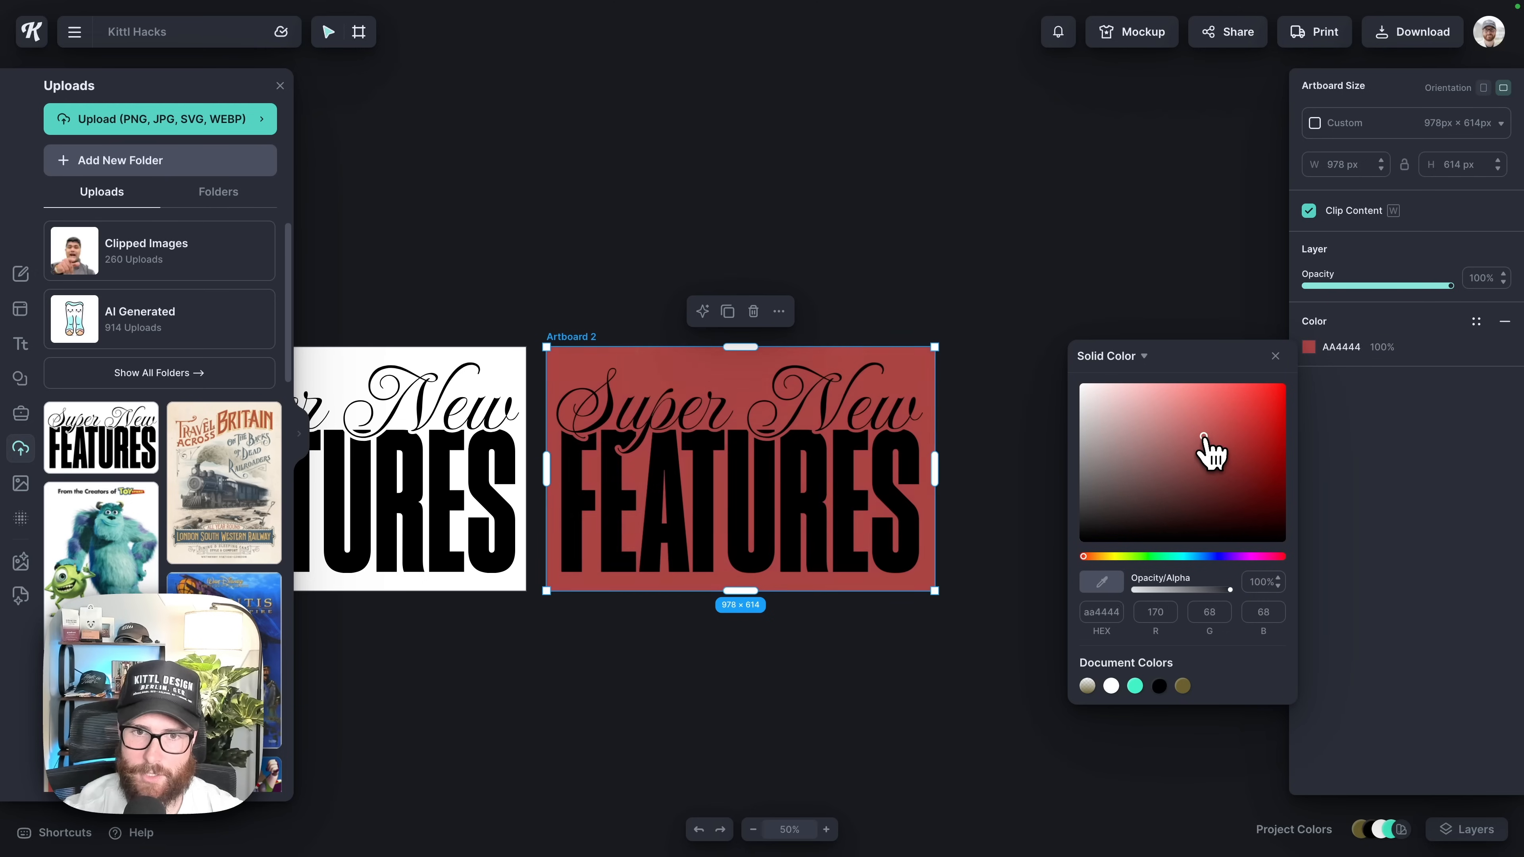
mouse_move(1202, 427)
mouse_down()
mouse_move(1243, 420)
mouse_move(1215, 420)
mouse_move(1185, 463)
mouse_move(1214, 493)
mouse_move(1245, 459)
mouse_move(1187, 411)
mouse_up()
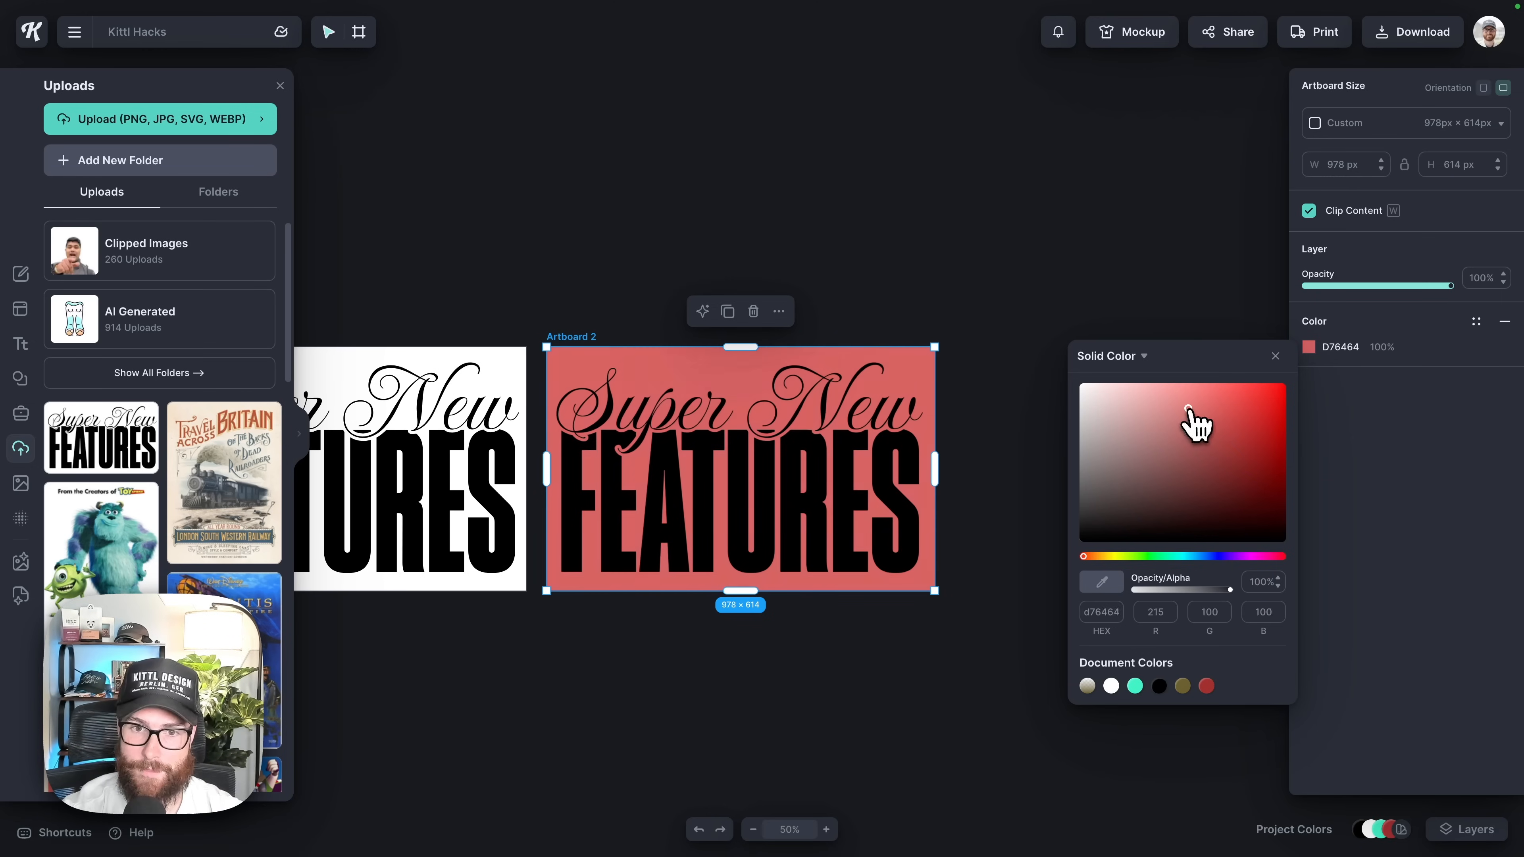
Set the background color of Artboard 2 to green 5ADA55.
click(1145, 557)
drag(1179, 480, 1205, 407)
Compare the editable texts on the white Artboard 3 with the cut-out image on the green Artboard 2.
scroll(1040, 462, left, 1)
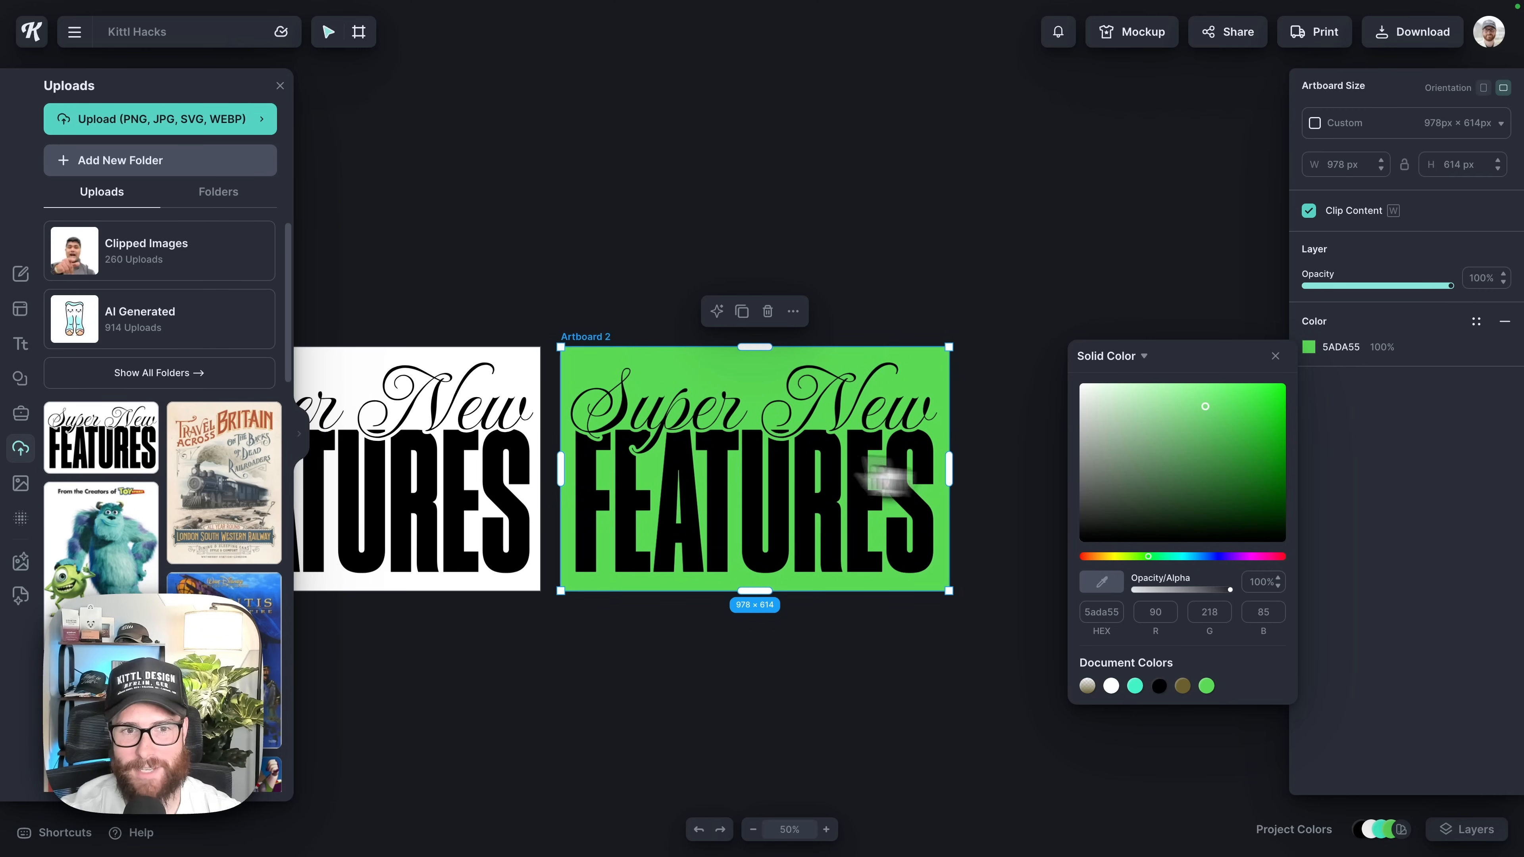
scroll(669, 464, left, 1)
scroll(680, 480, left, 4)
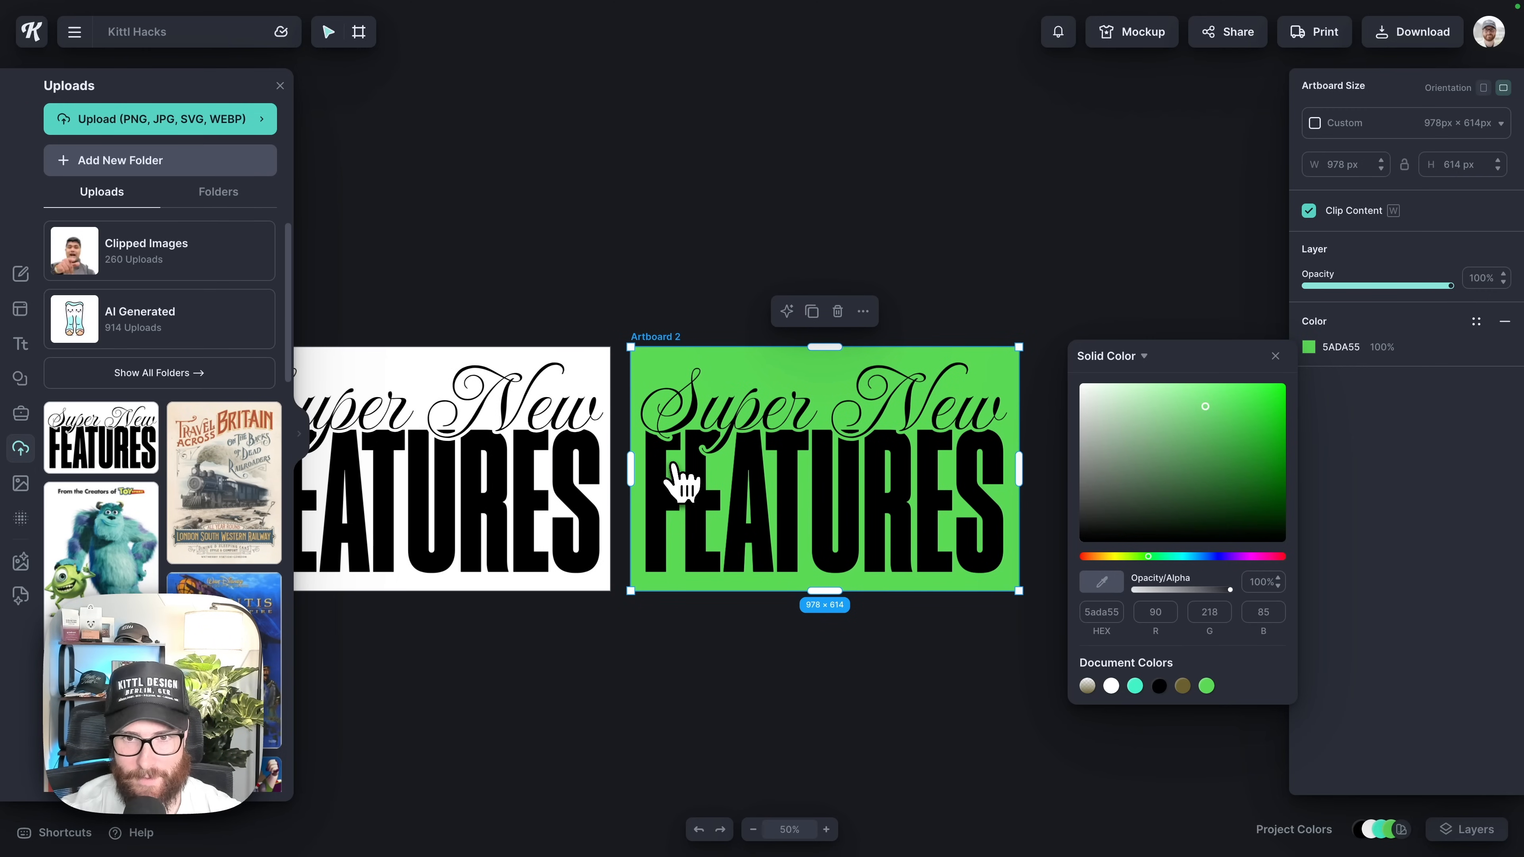
scroll(679, 481, down, 2)
scroll(681, 480, left, 3)
scroll(680, 482, down, 2)
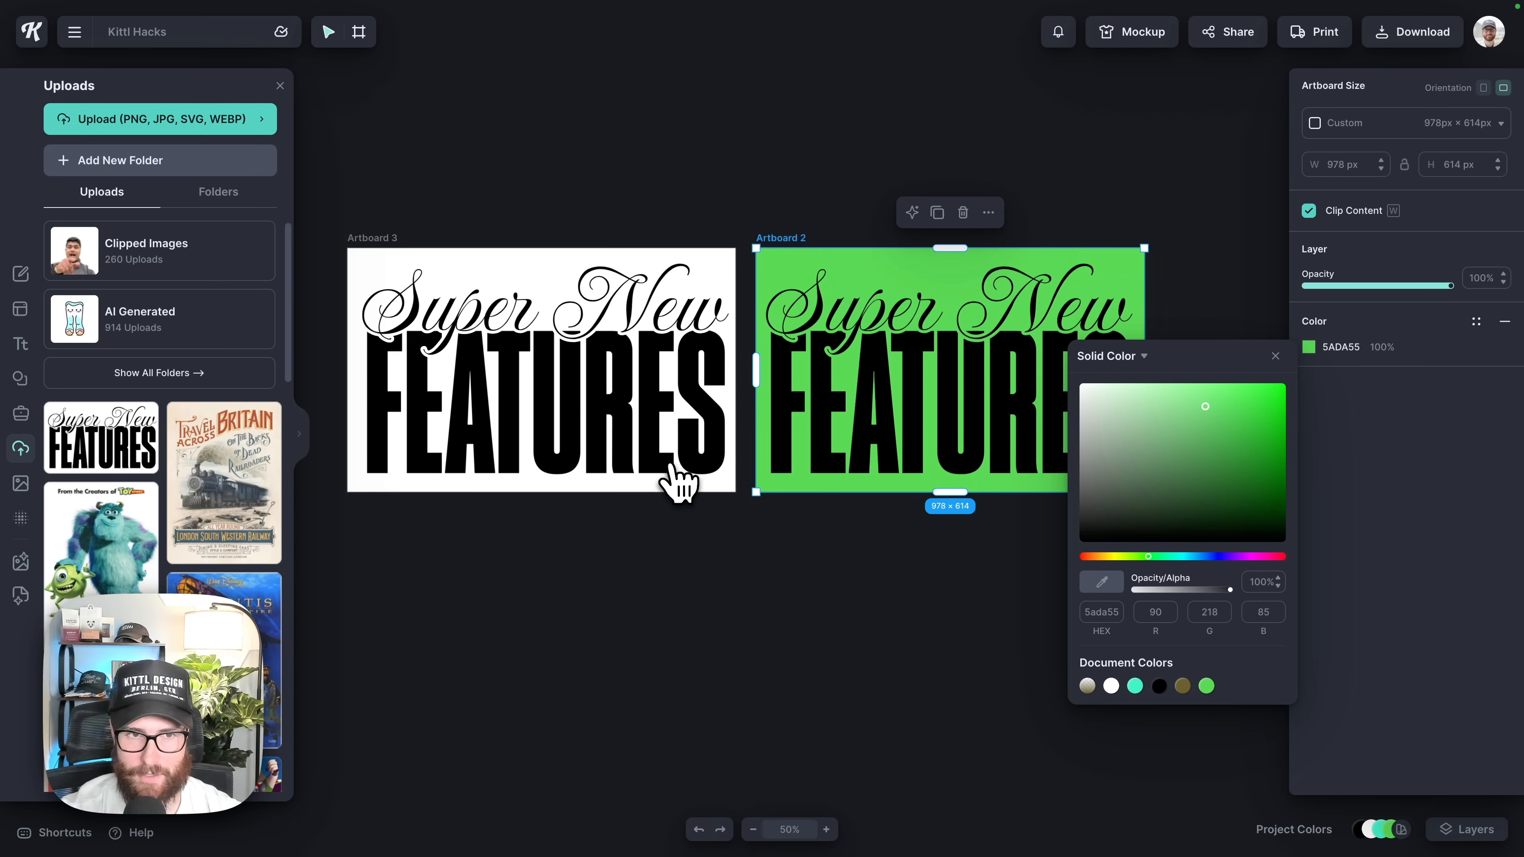
scroll(678, 495, up, 1)
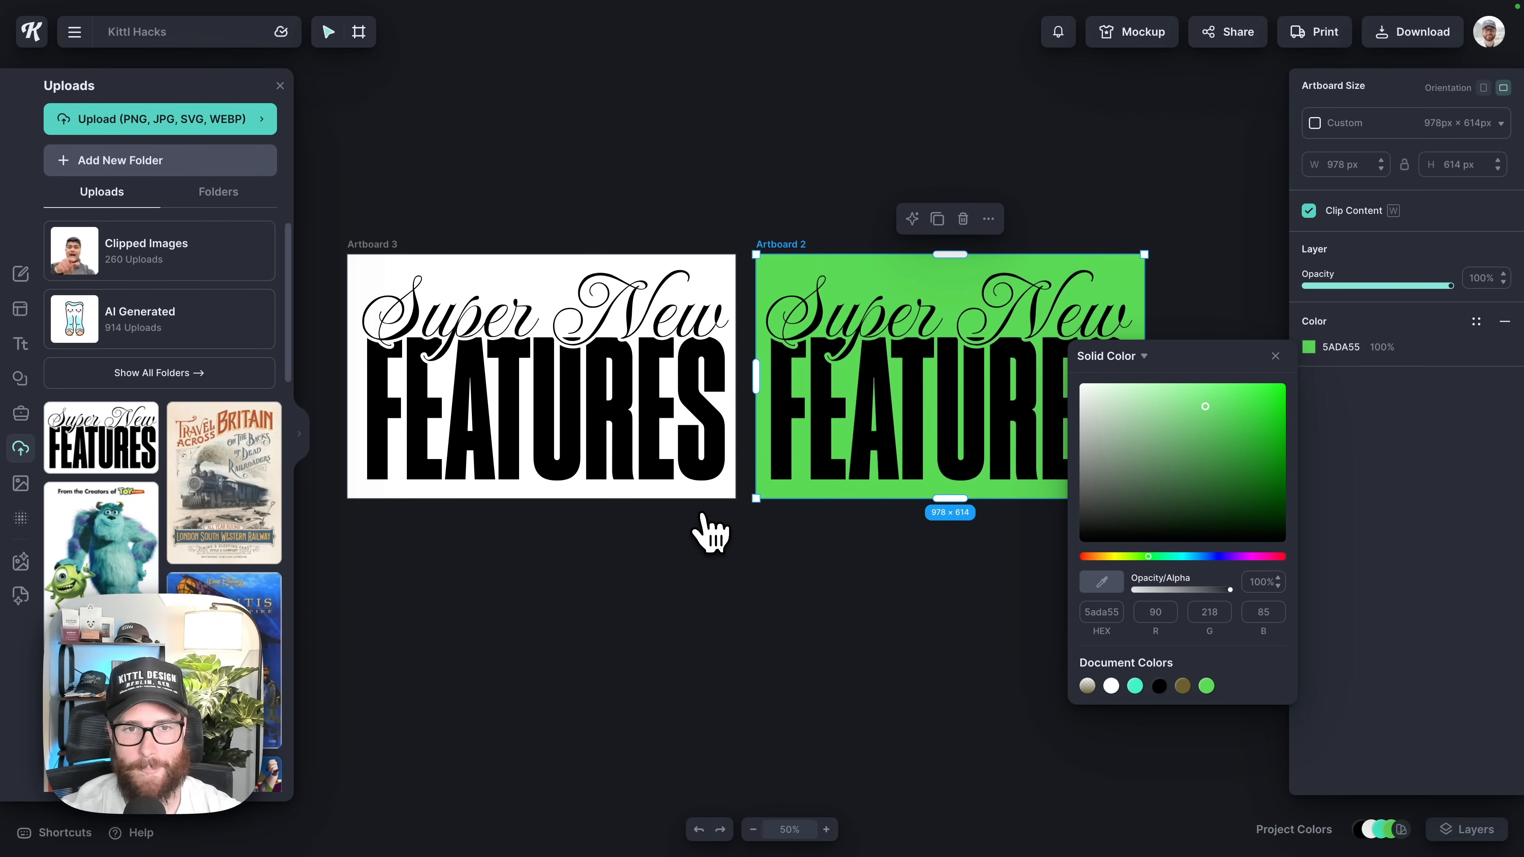
scroll(686, 466, up, 1)
click(656, 394)
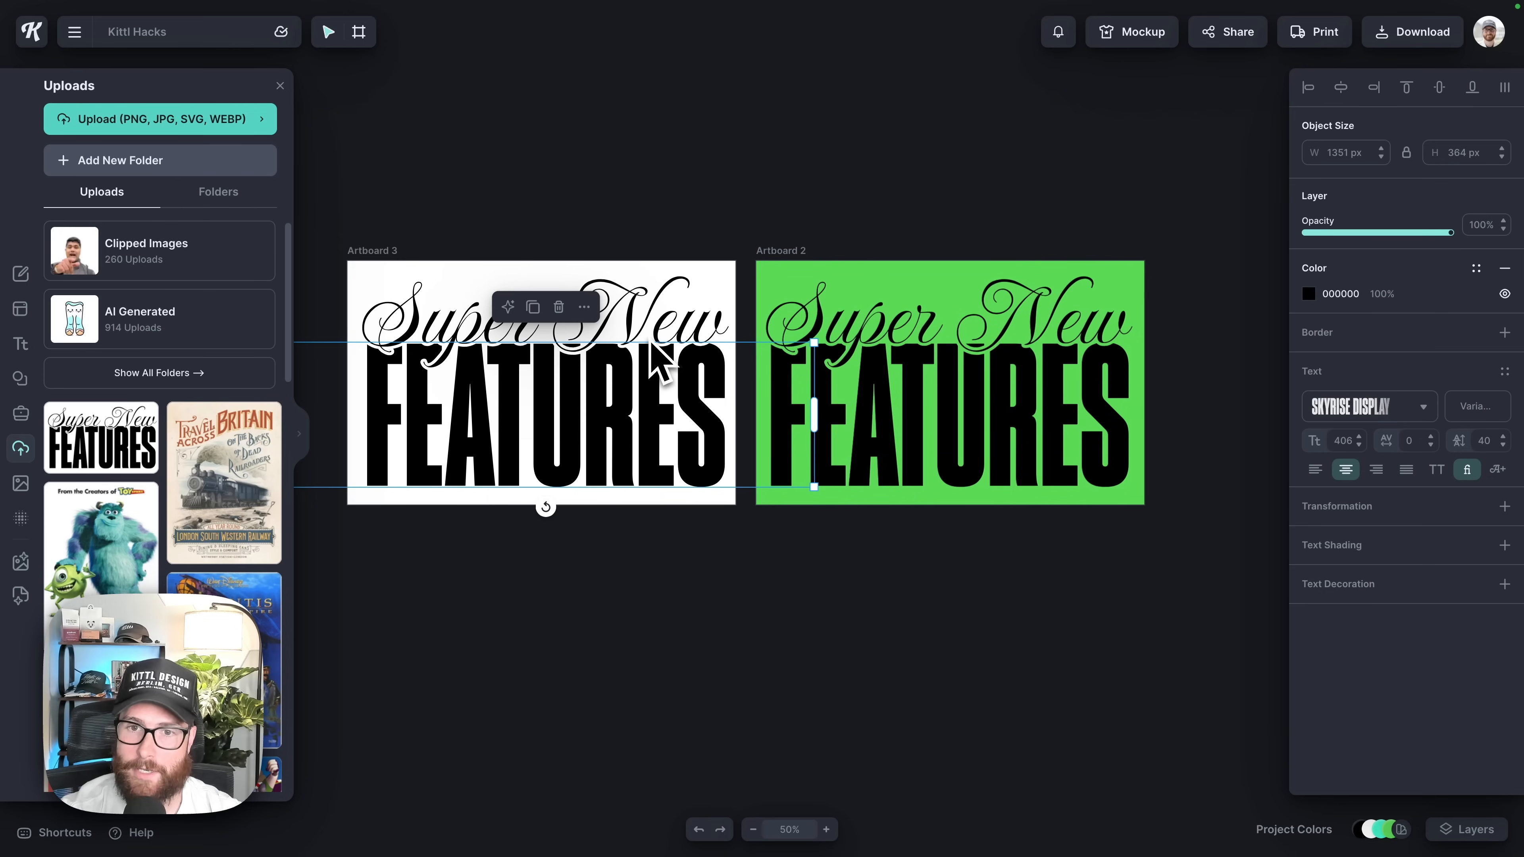
click(649, 339)
click(651, 391)
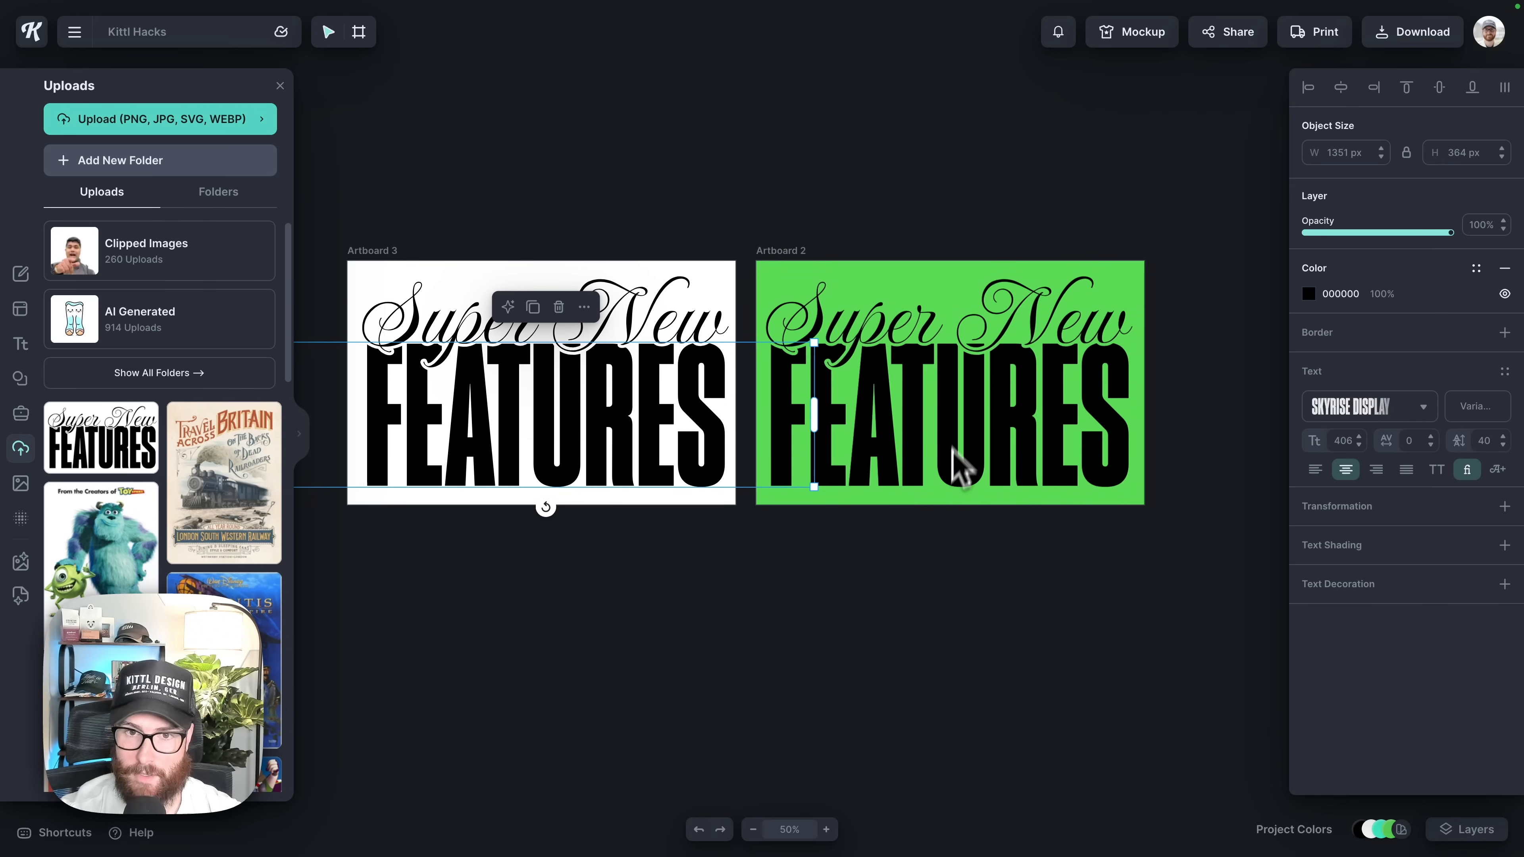
Nudge the cut-out image on Artboard 2 slightly upward and duplicate the green artboard directly to its right.
click(949, 408)
mouse_move(949, 408)
mouse_down()
mouse_move(969, 392)
mouse_move(827, 432)
mouse_move(966, 356)
mouse_move(948, 387)
mouse_up()
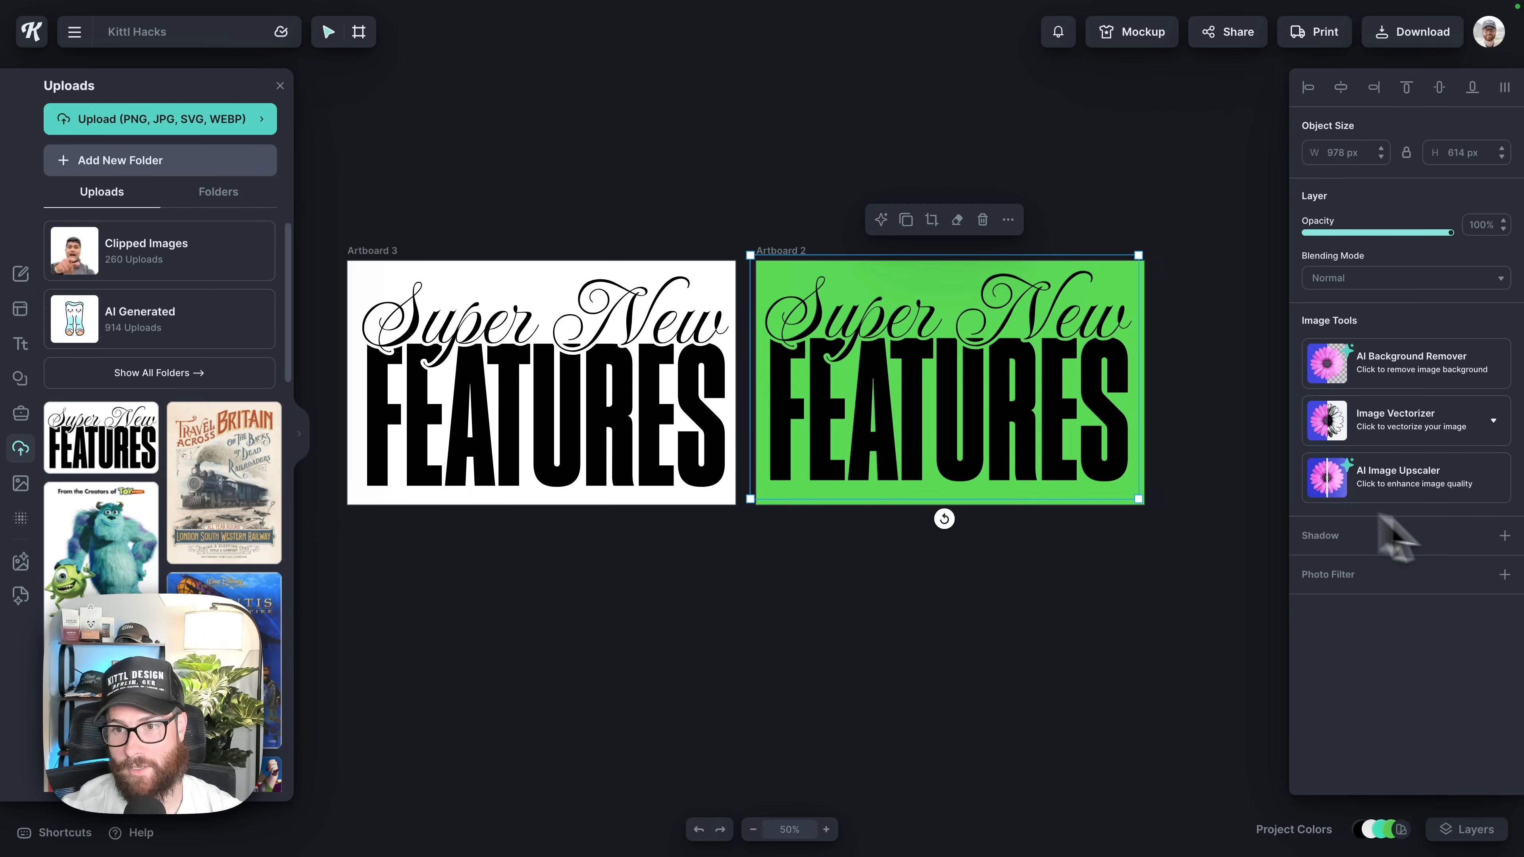
scroll(1123, 528, right, 10)
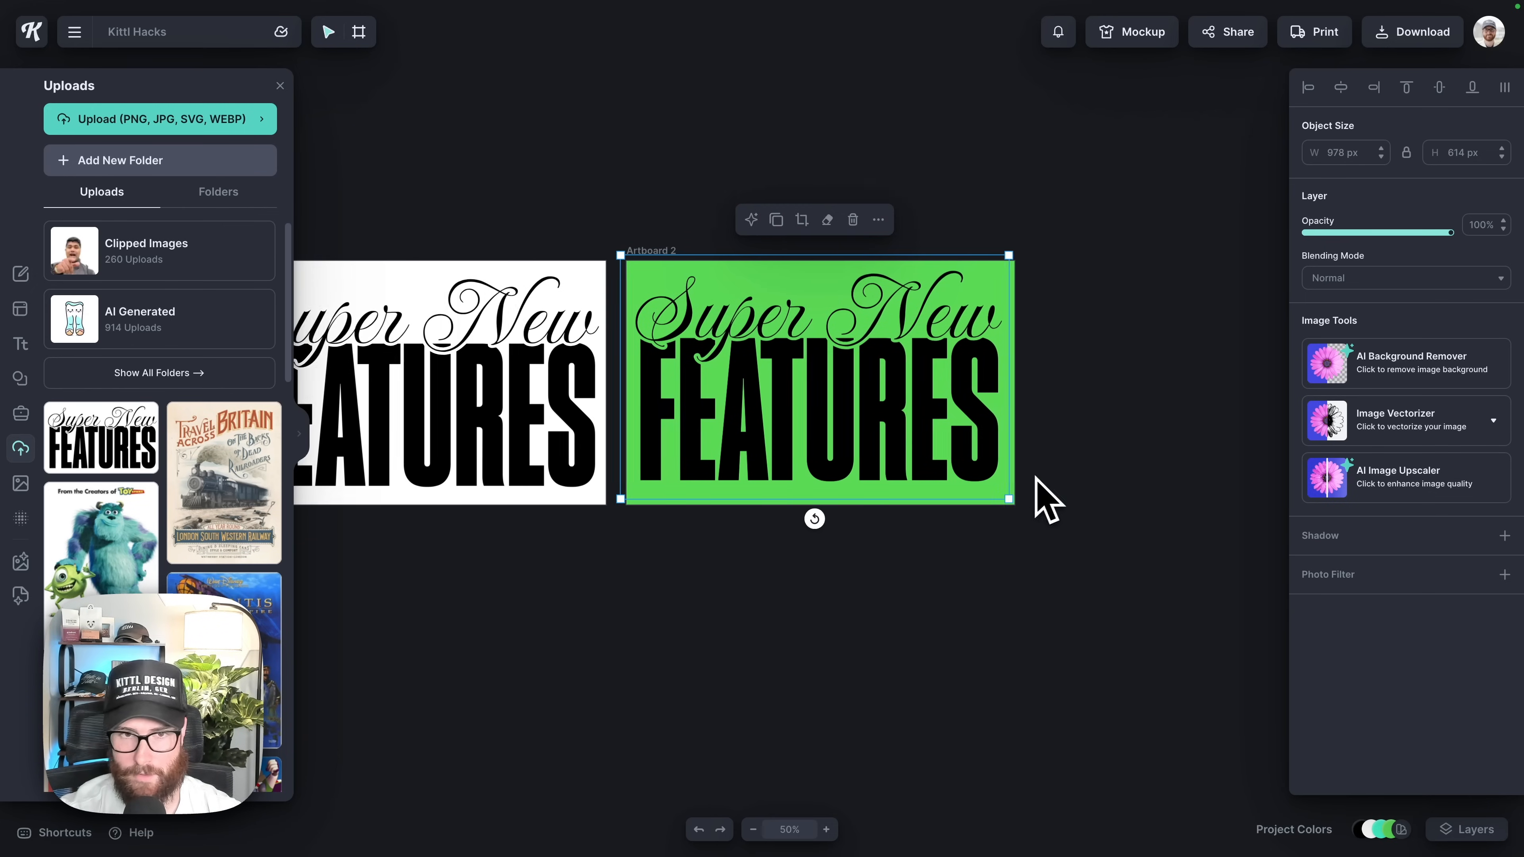
drag(542, 264, 941, 276)
Convert the text image on the duplicated green artboard to a vector using 1 color.
click(978, 274)
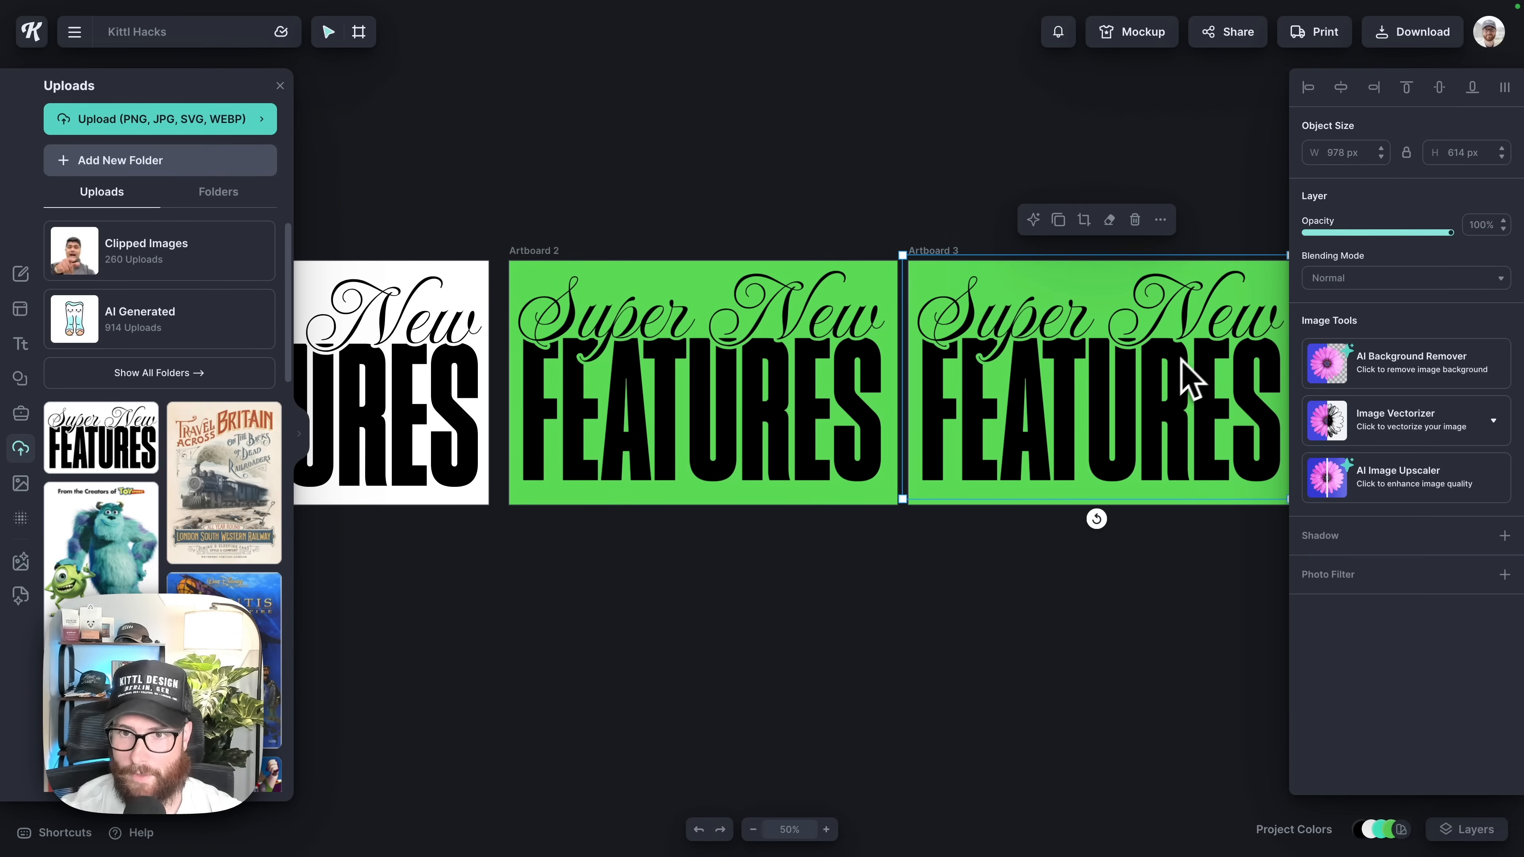
click(1429, 429)
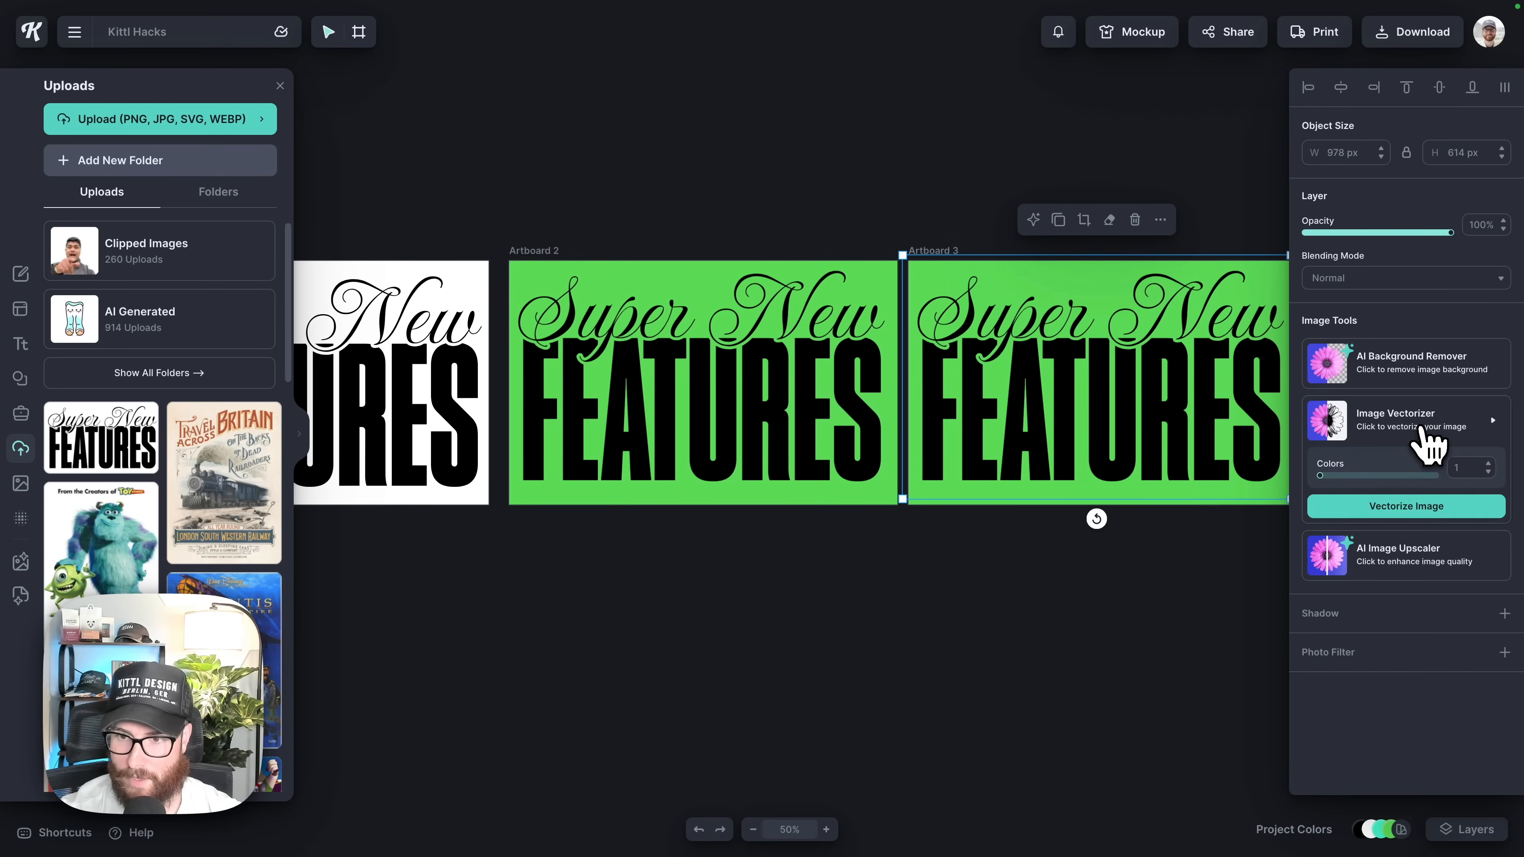
click(1406, 506)
scroll(1054, 600, right, 2)
scroll(1041, 579, right, 2)
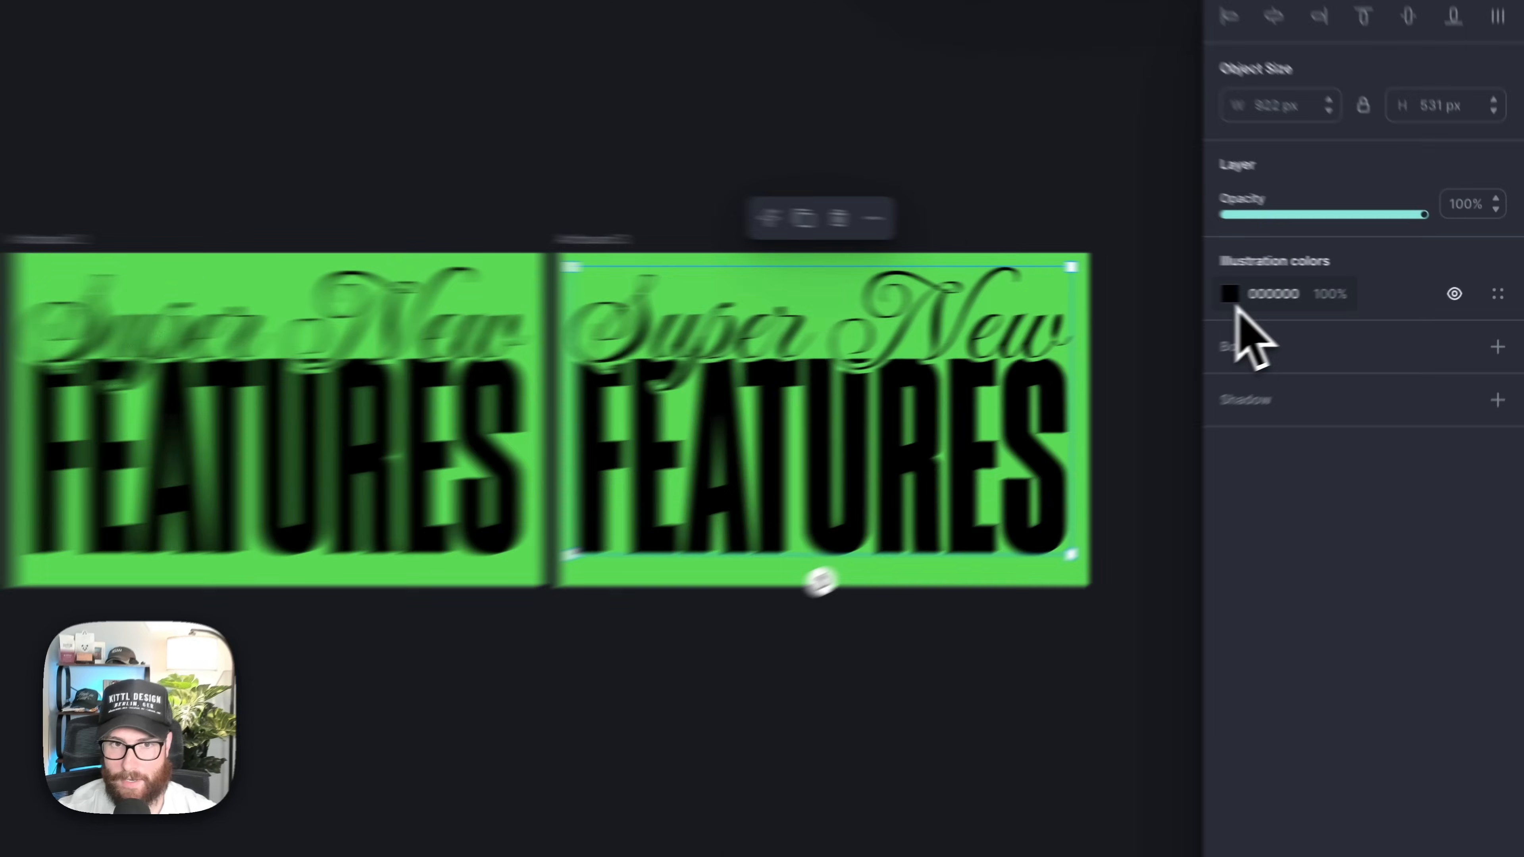
Recolor the vectorized lettering on the duplicated green artboard to off-white FFFBEE.
click(1308, 290)
drag(887, 501, 779, 364)
drag(765, 674, 805, 674)
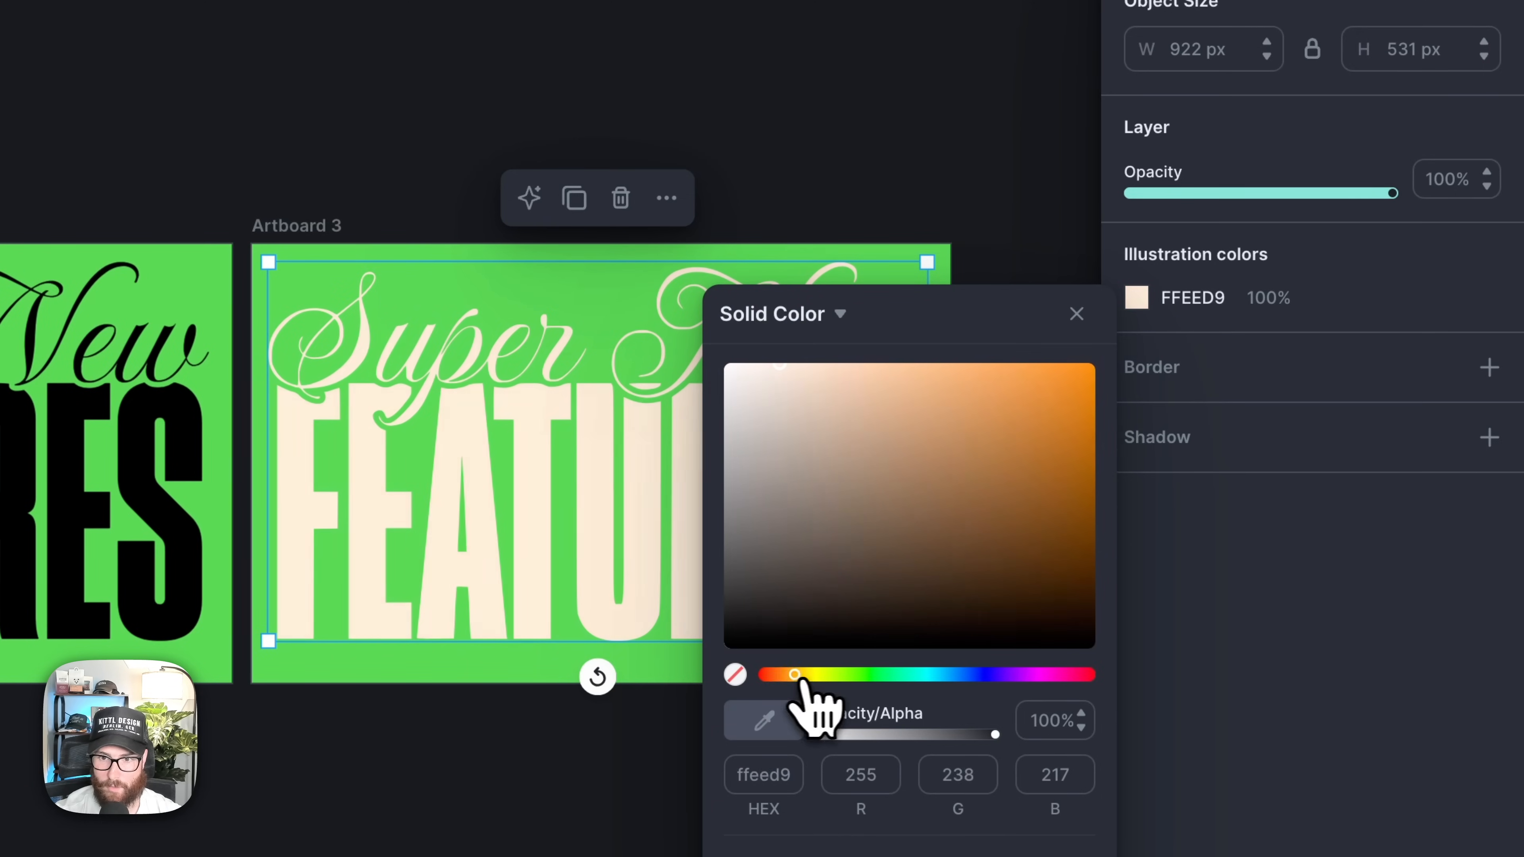
drag(797, 432, 740, 367)
click(743, 207)
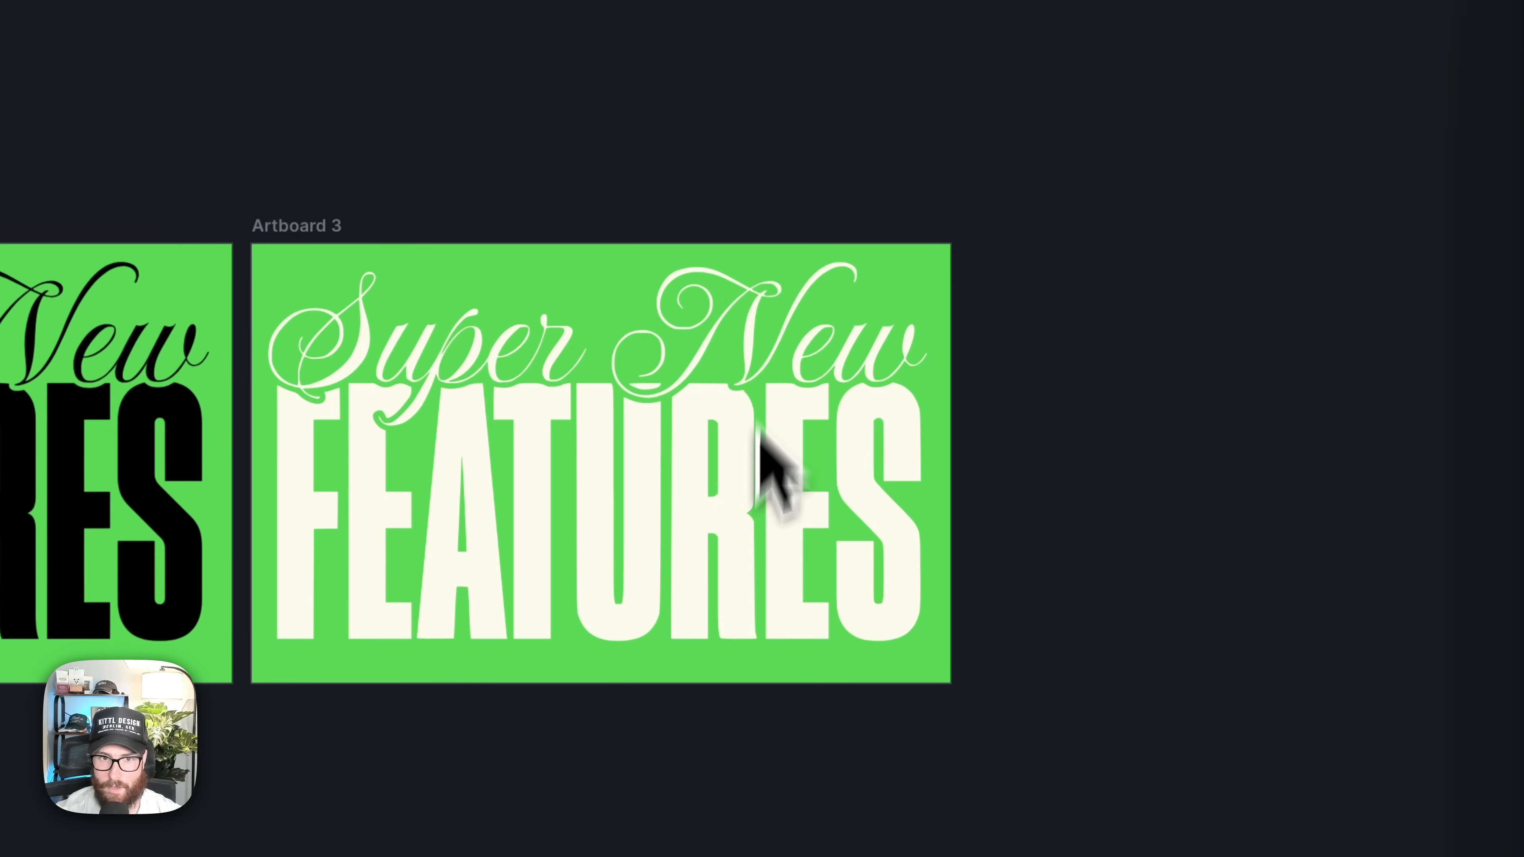
scroll(699, 654, left, 2)
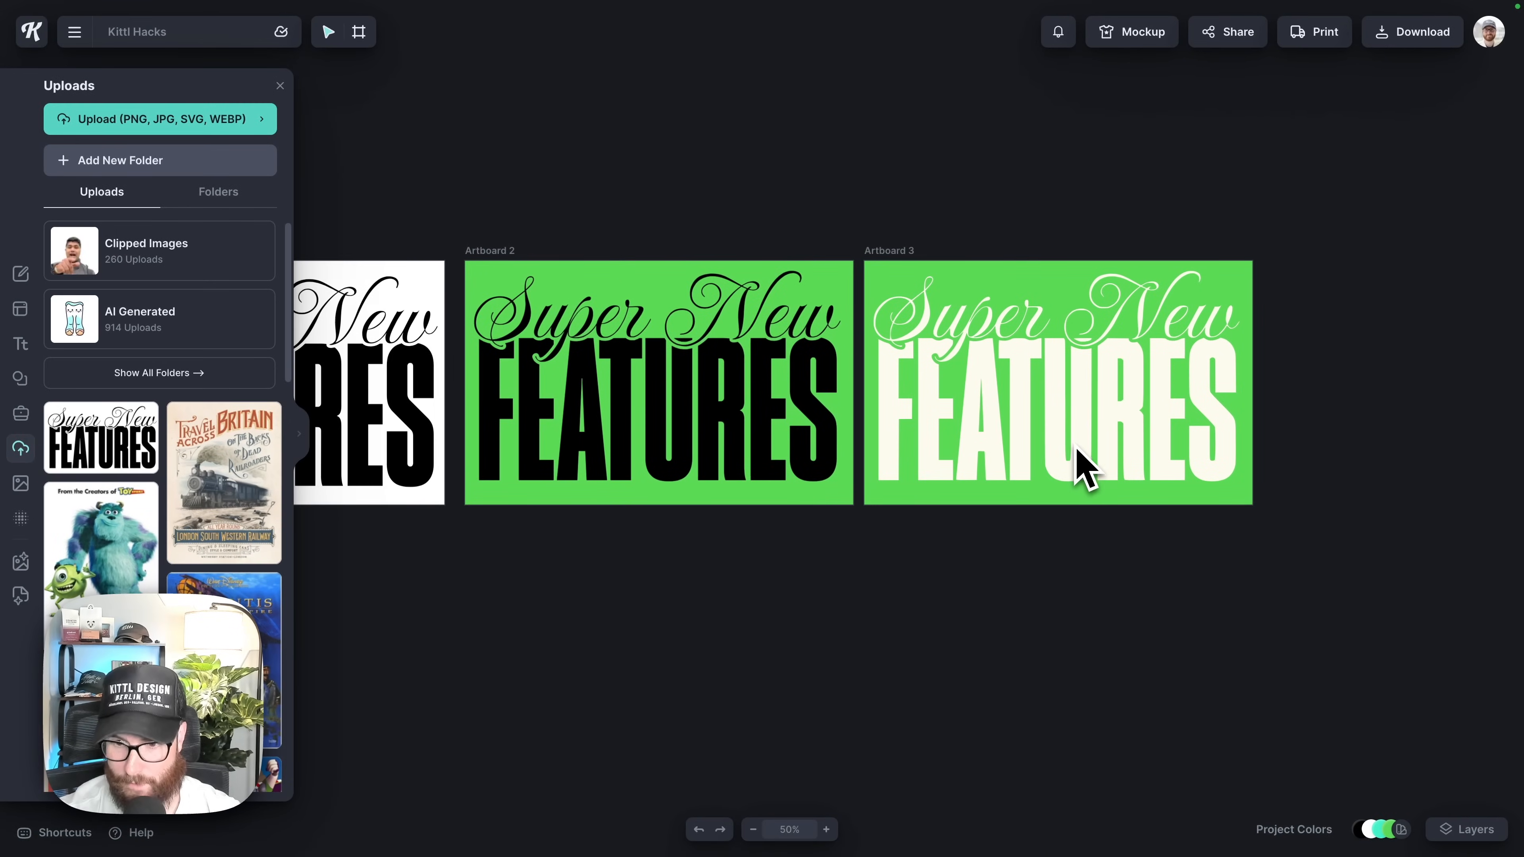
scroll(1076, 449, left, 2)
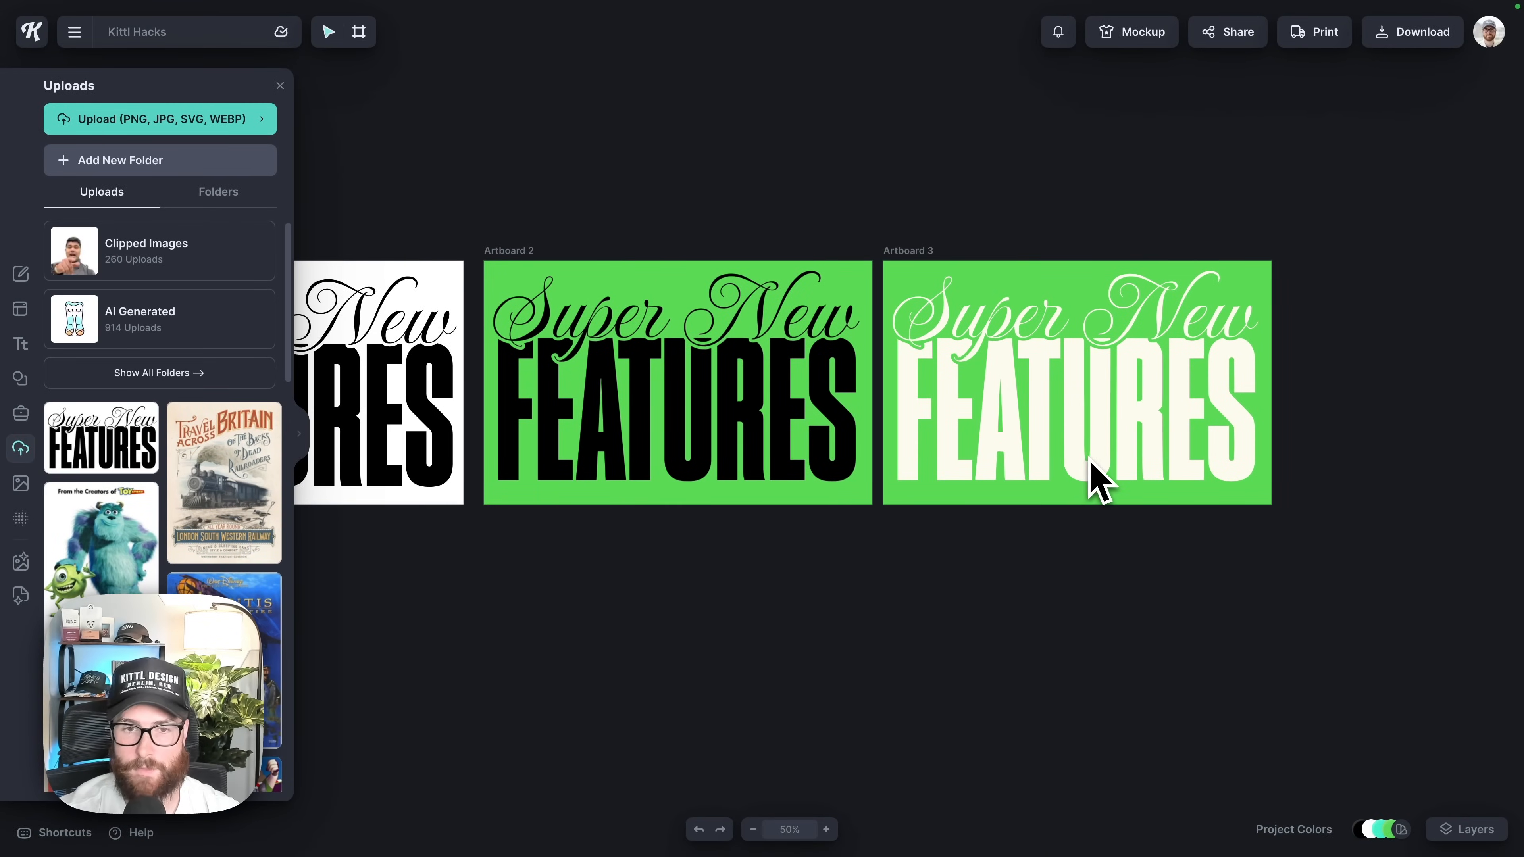
Nudge the text image on Artboard 2 slightly downward and set that artboard's background to muted green 87C185.
scroll(1092, 471, left, 4)
click(919, 409)
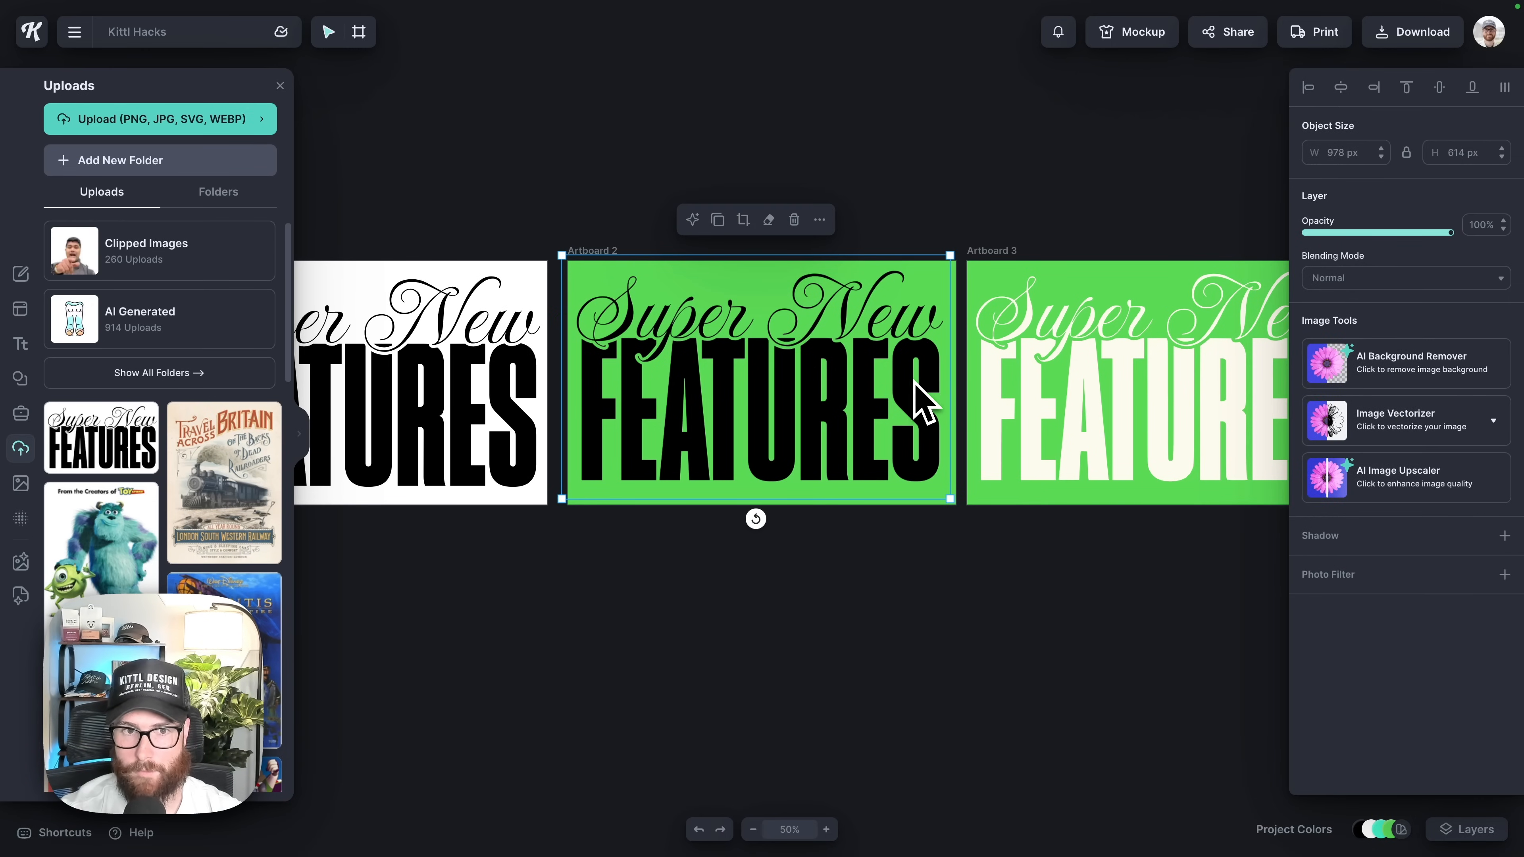
drag(913, 381, 916, 386)
click(605, 253)
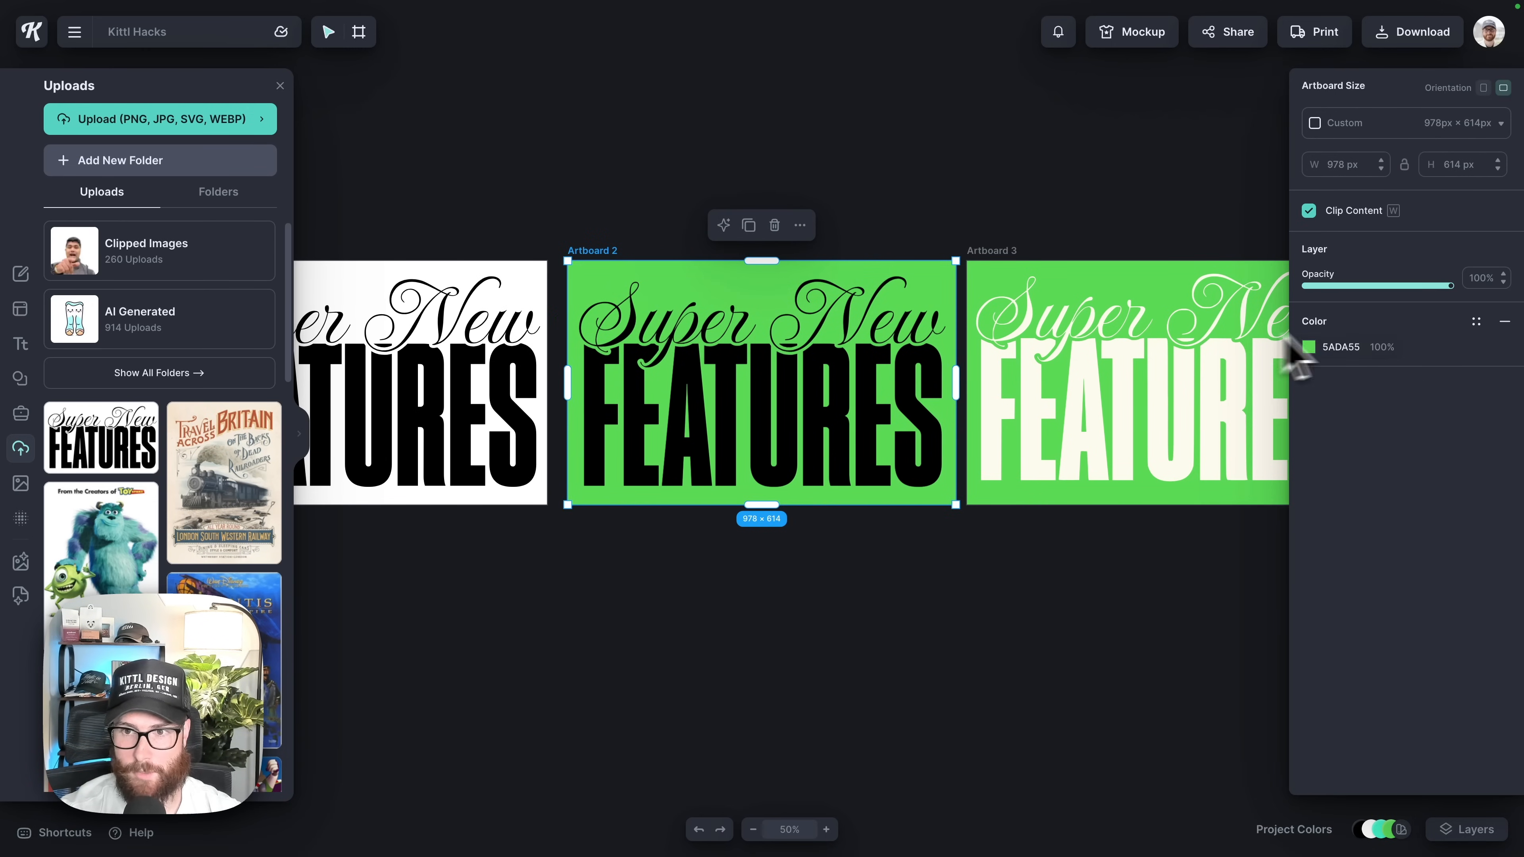
click(1309, 347)
drag(1259, 466, 1144, 421)
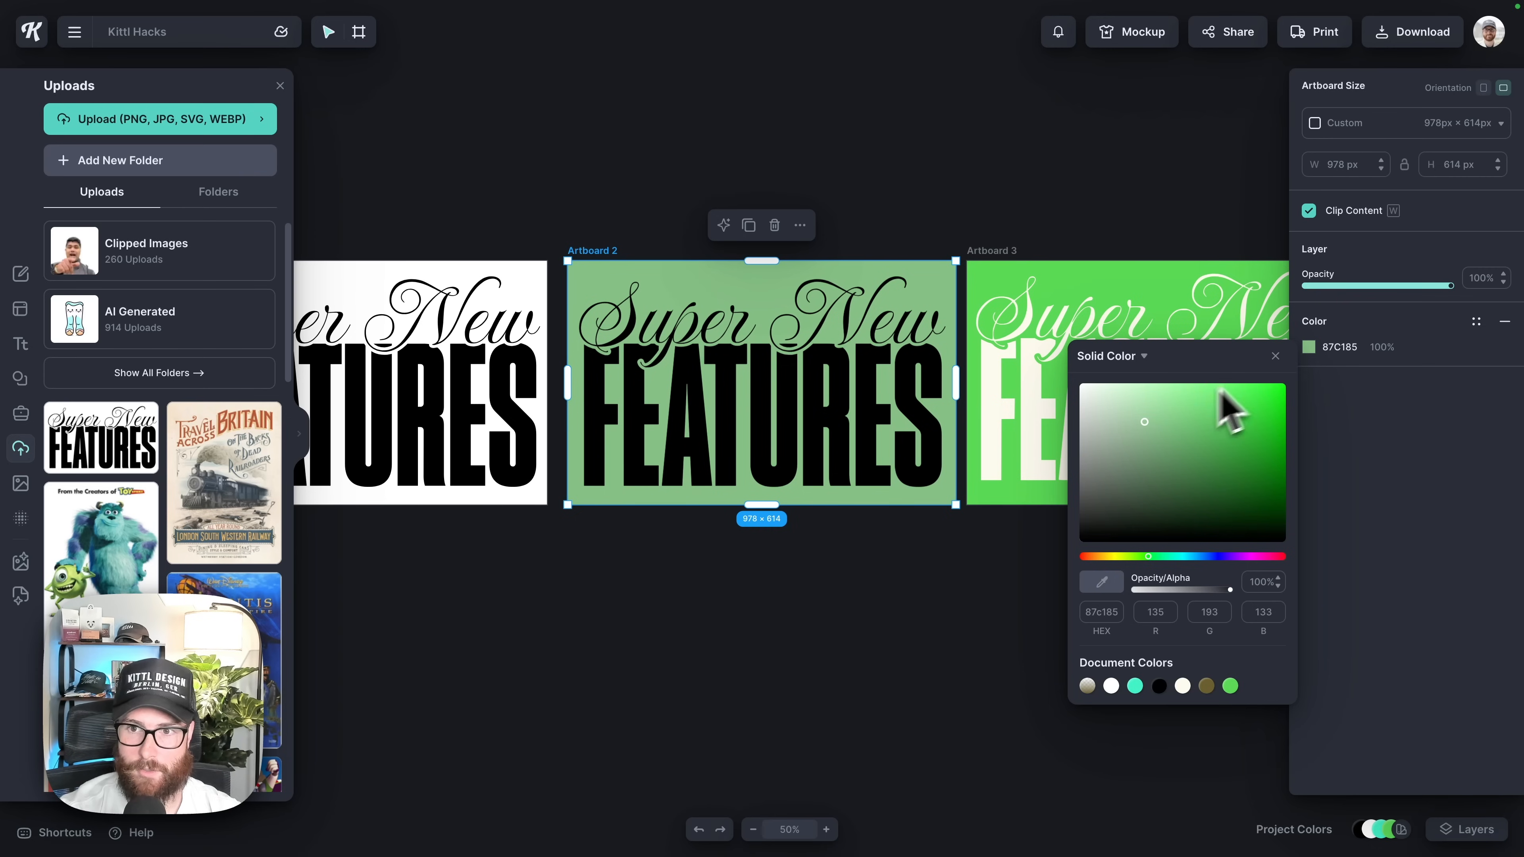
click(1277, 357)
scroll(1133, 491, left, 1)
click(1091, 549)
scroll(1085, 556, left, 1)
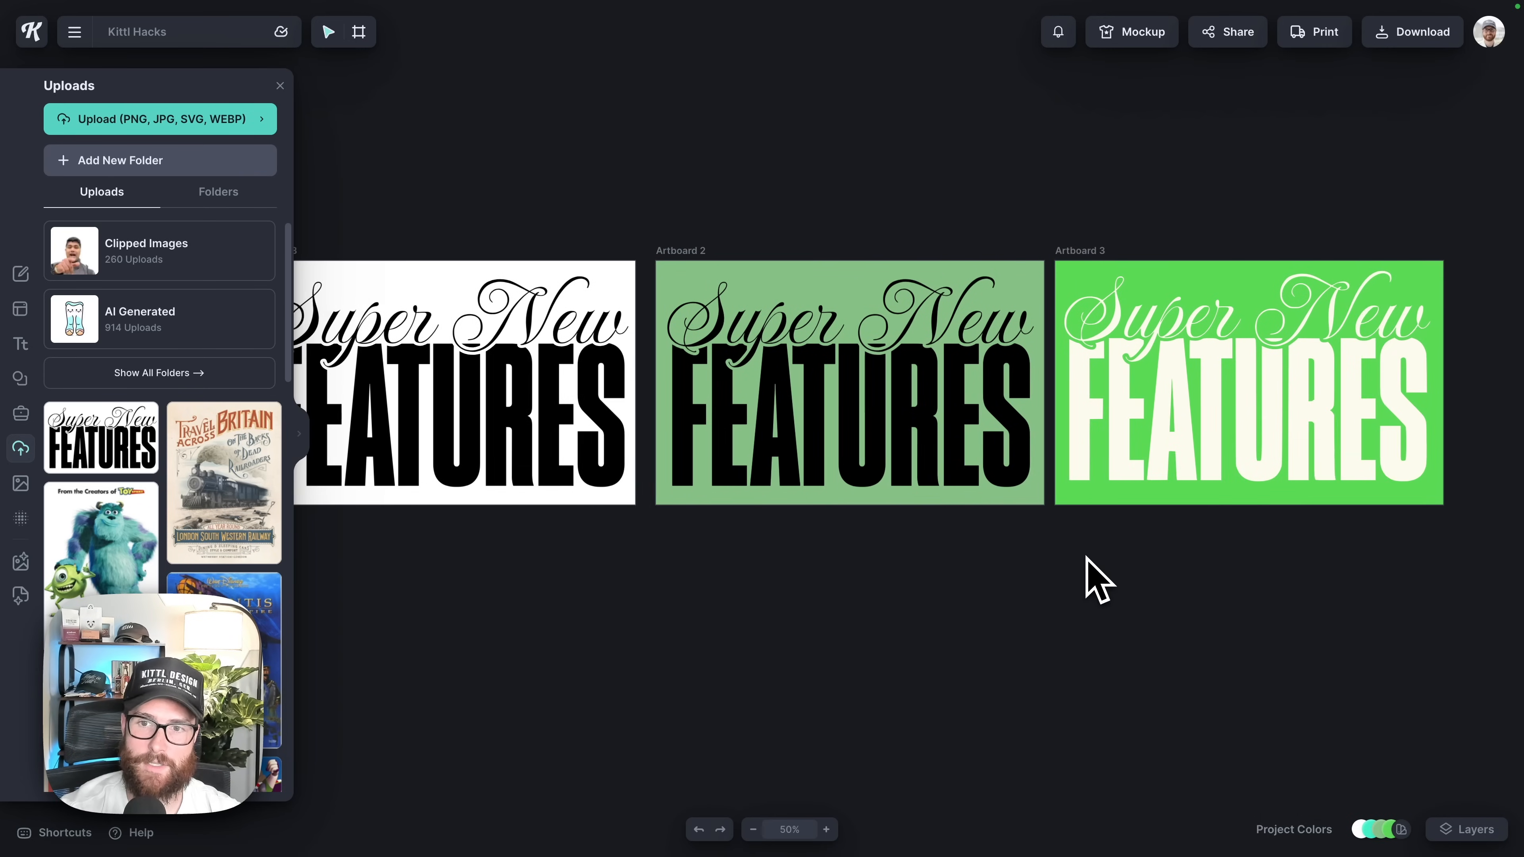
Inspect the settings of the live FEATURES text and the script text's shading on the white artboard.
scroll(1093, 579, left, 1)
click(618, 443)
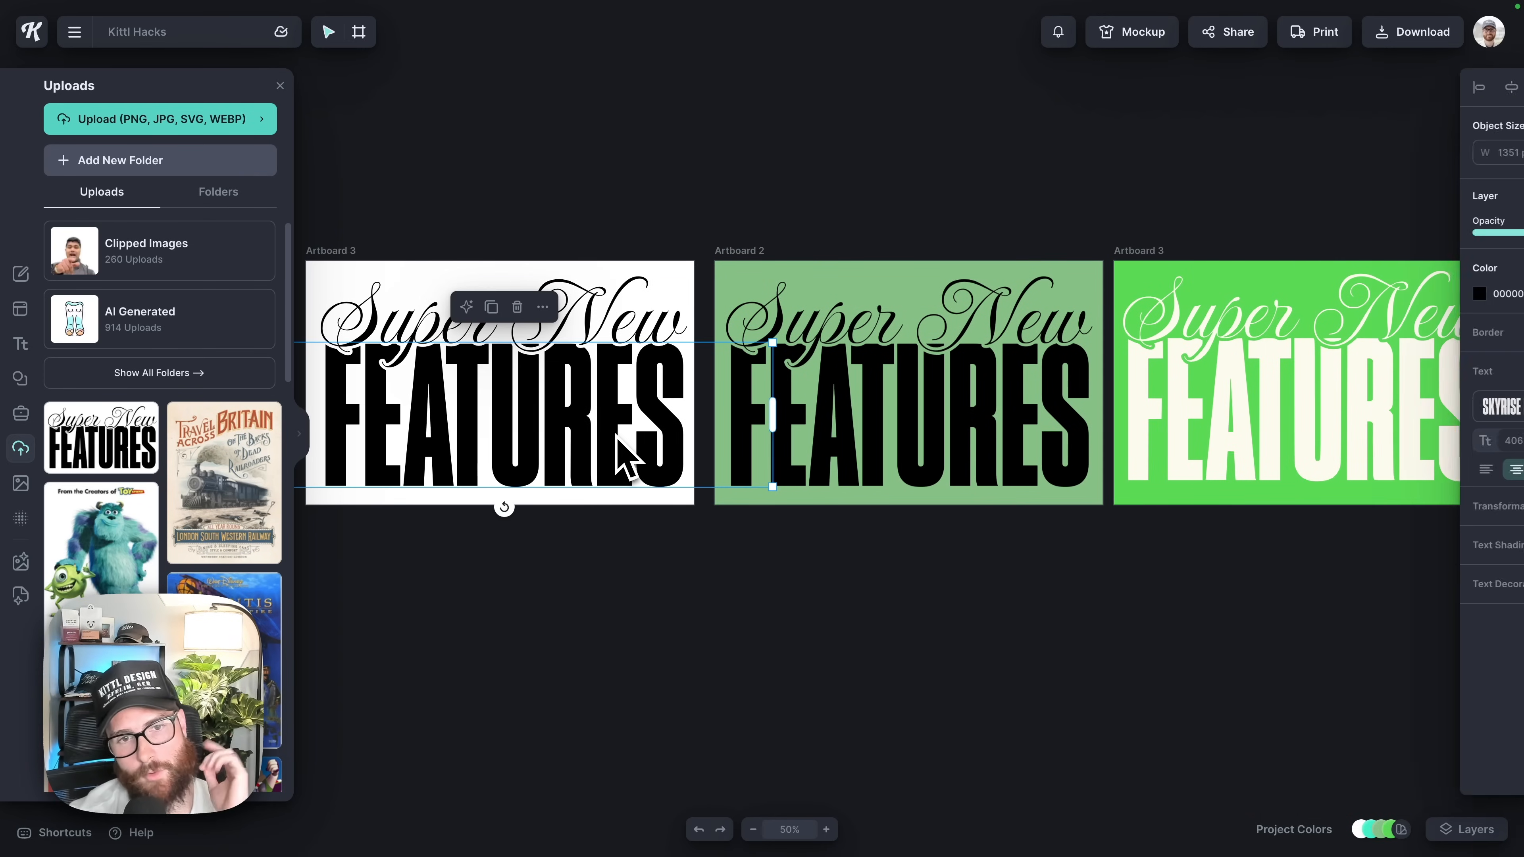
click(627, 357)
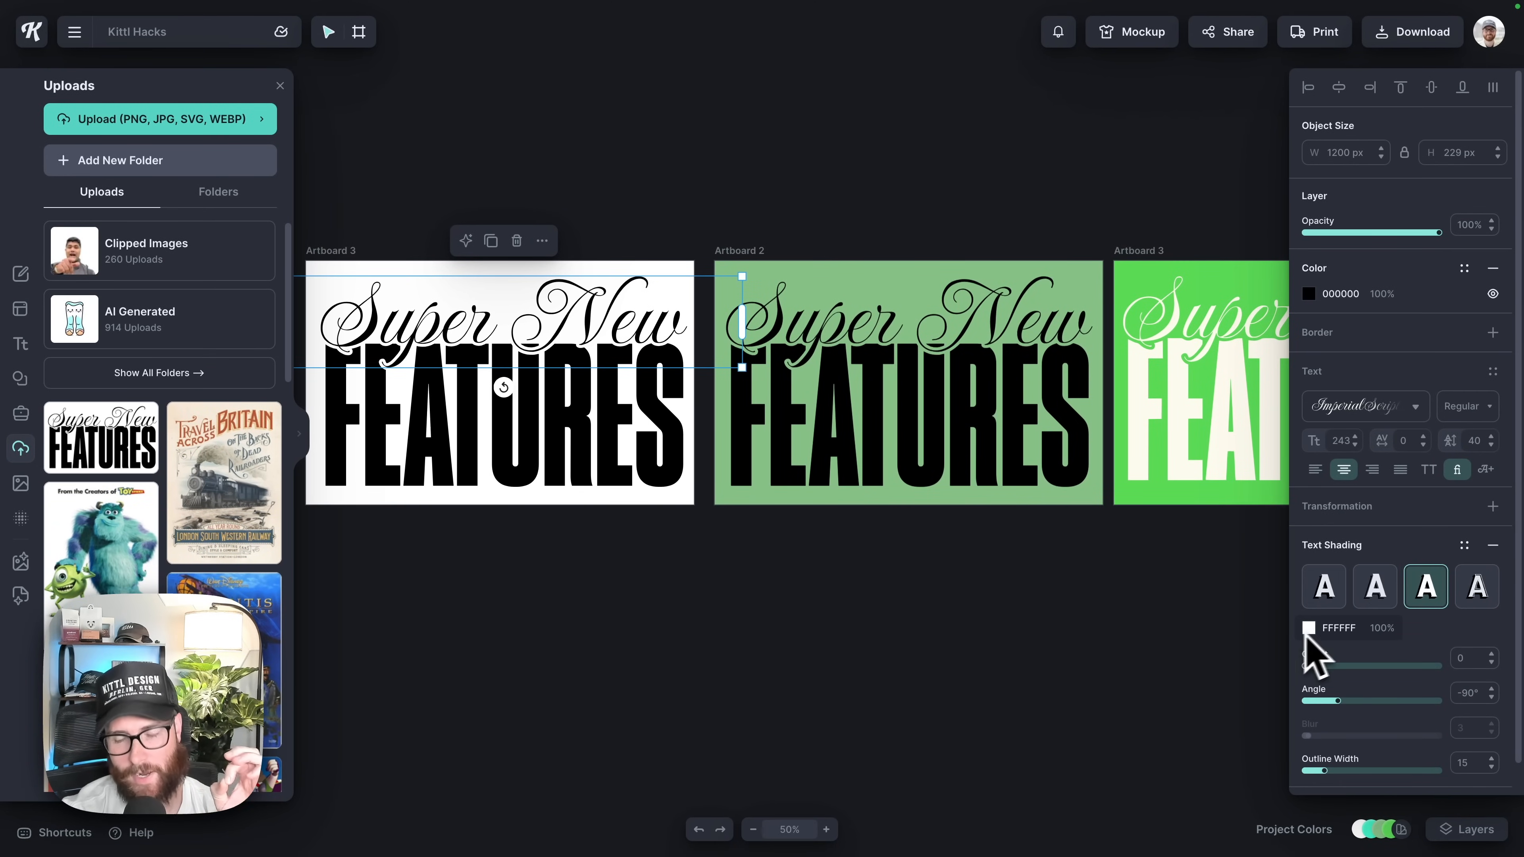
click(843, 605)
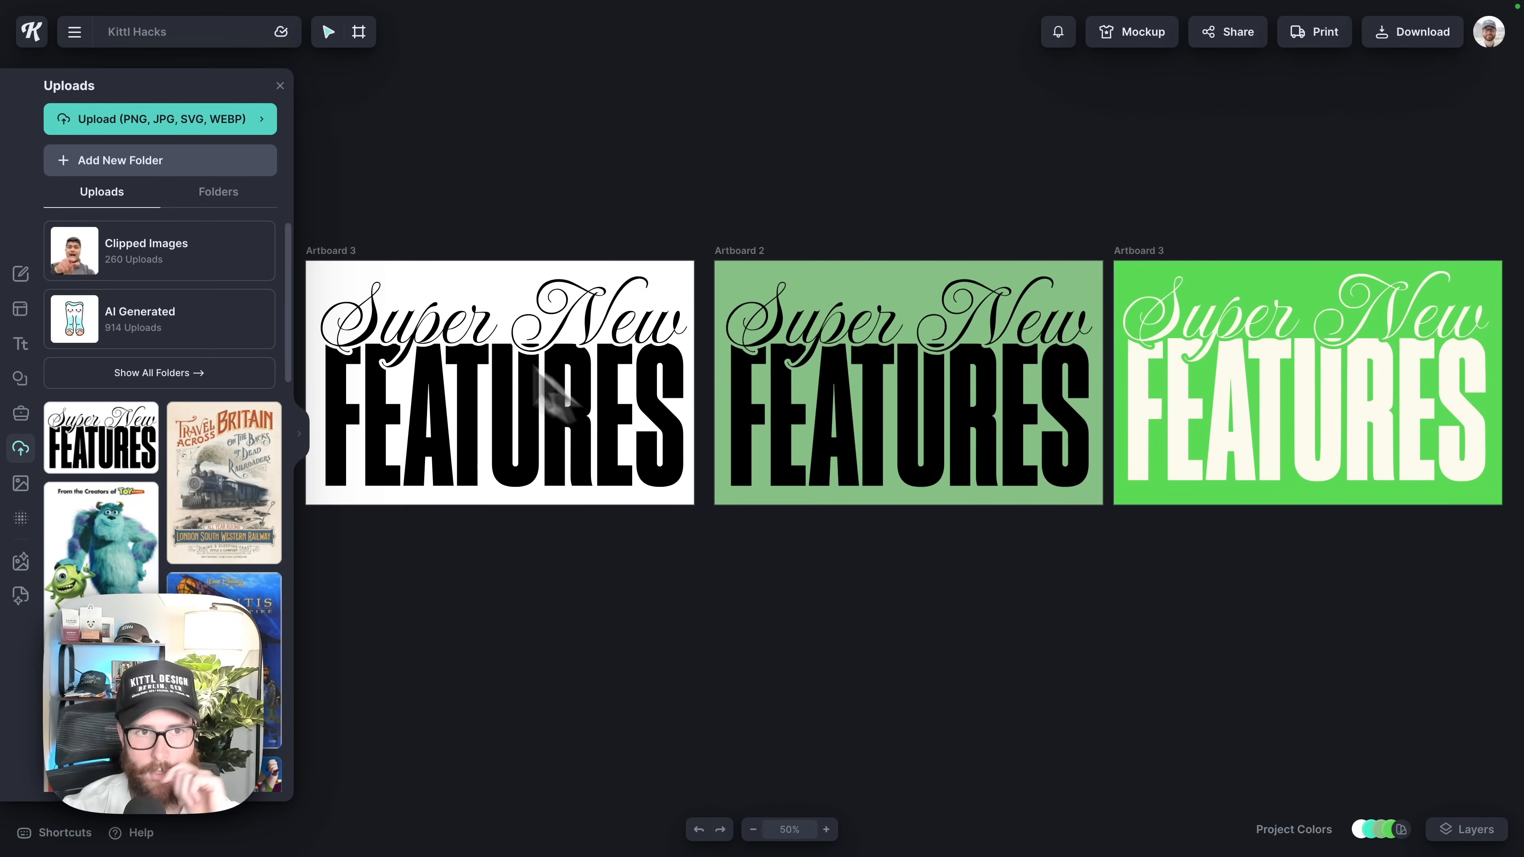
Review the PNG download options for the white artboard, including Remove Background.
click(331, 252)
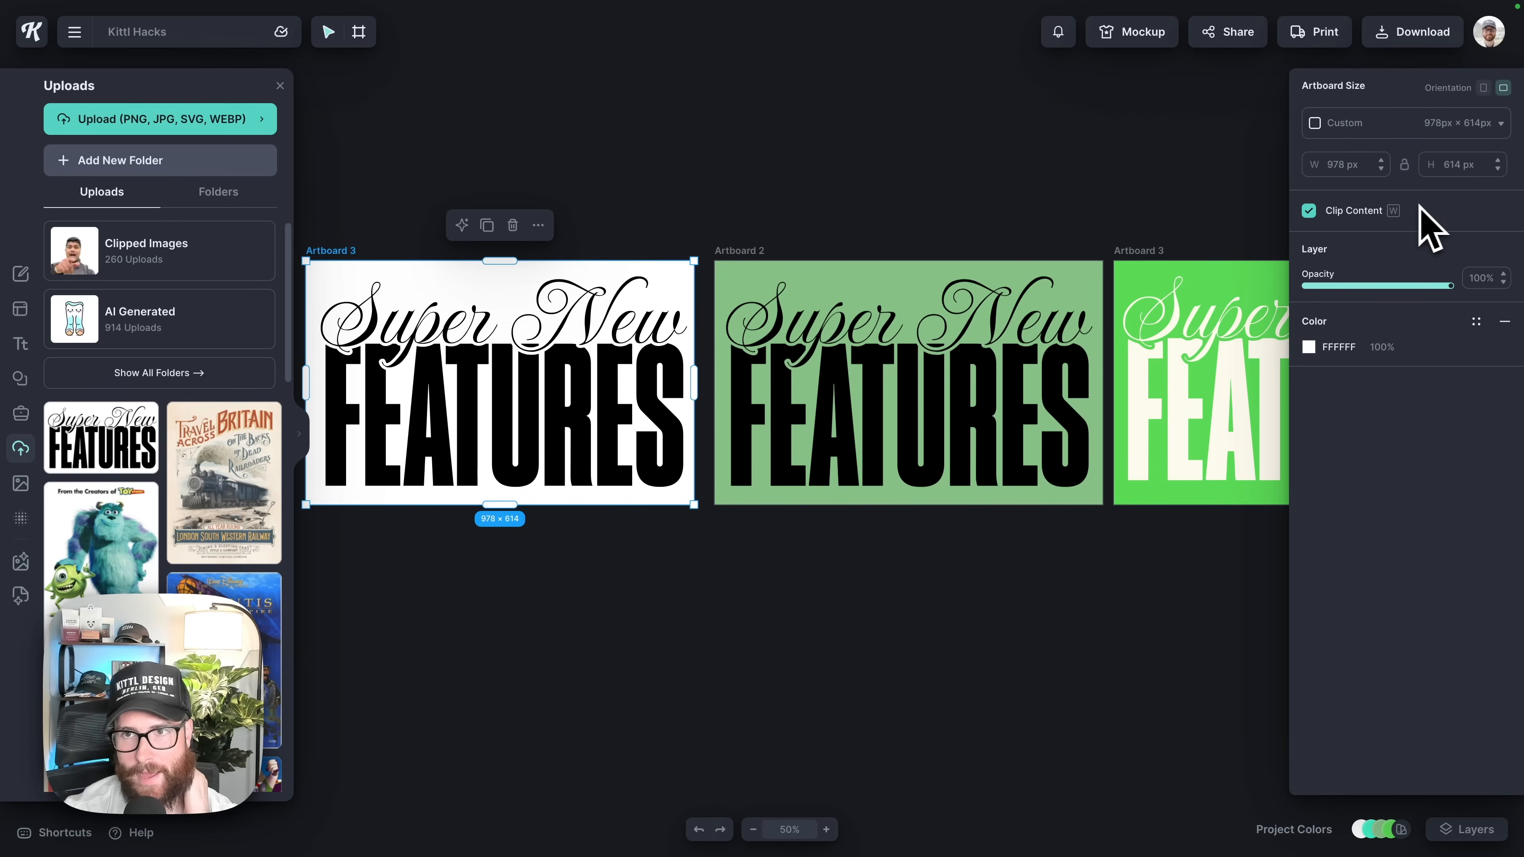
click(1414, 37)
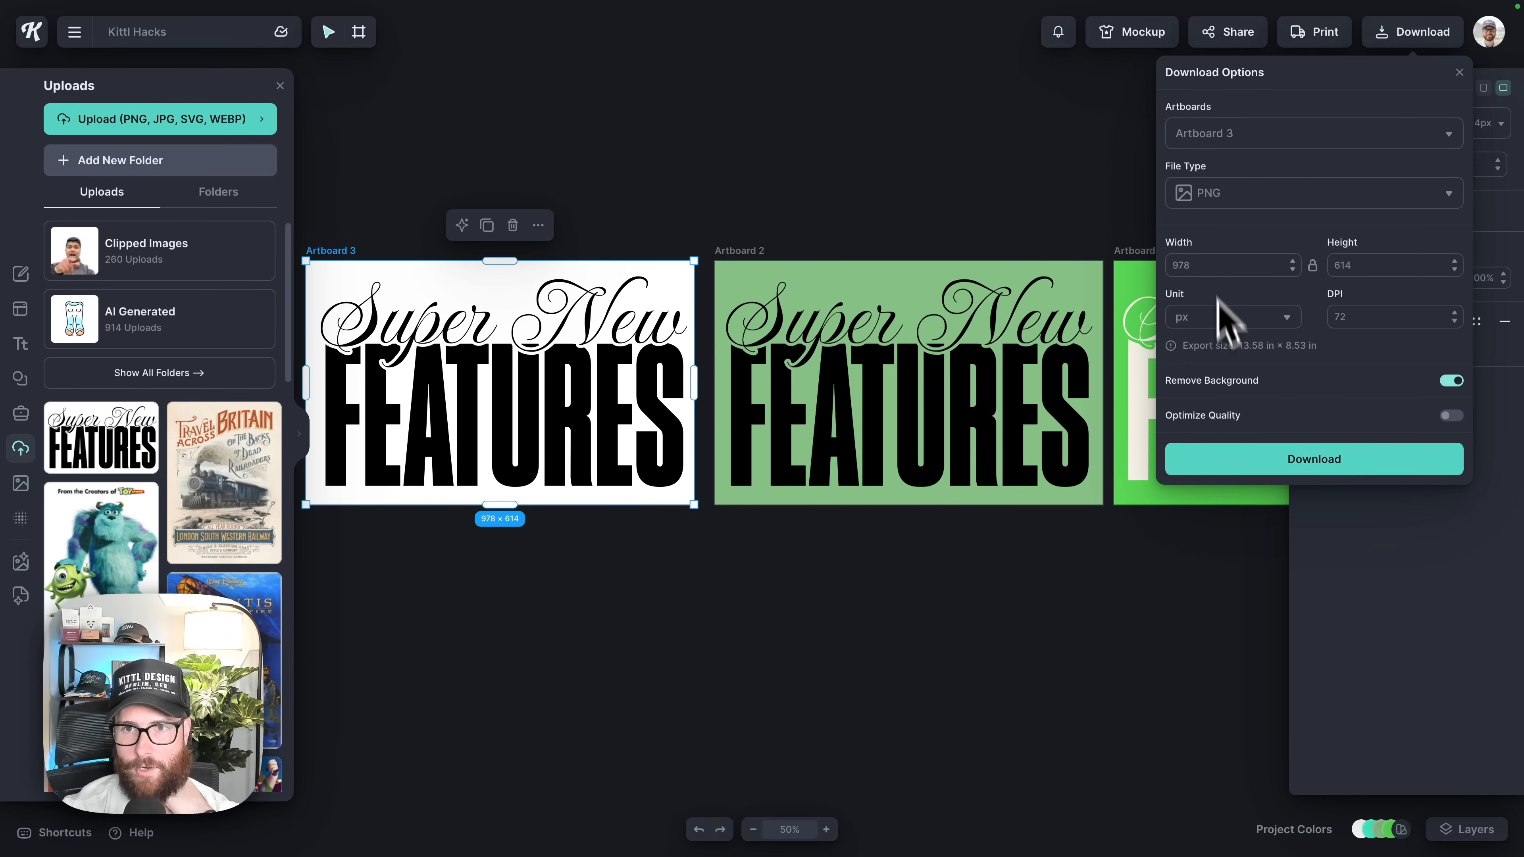
click(1414, 37)
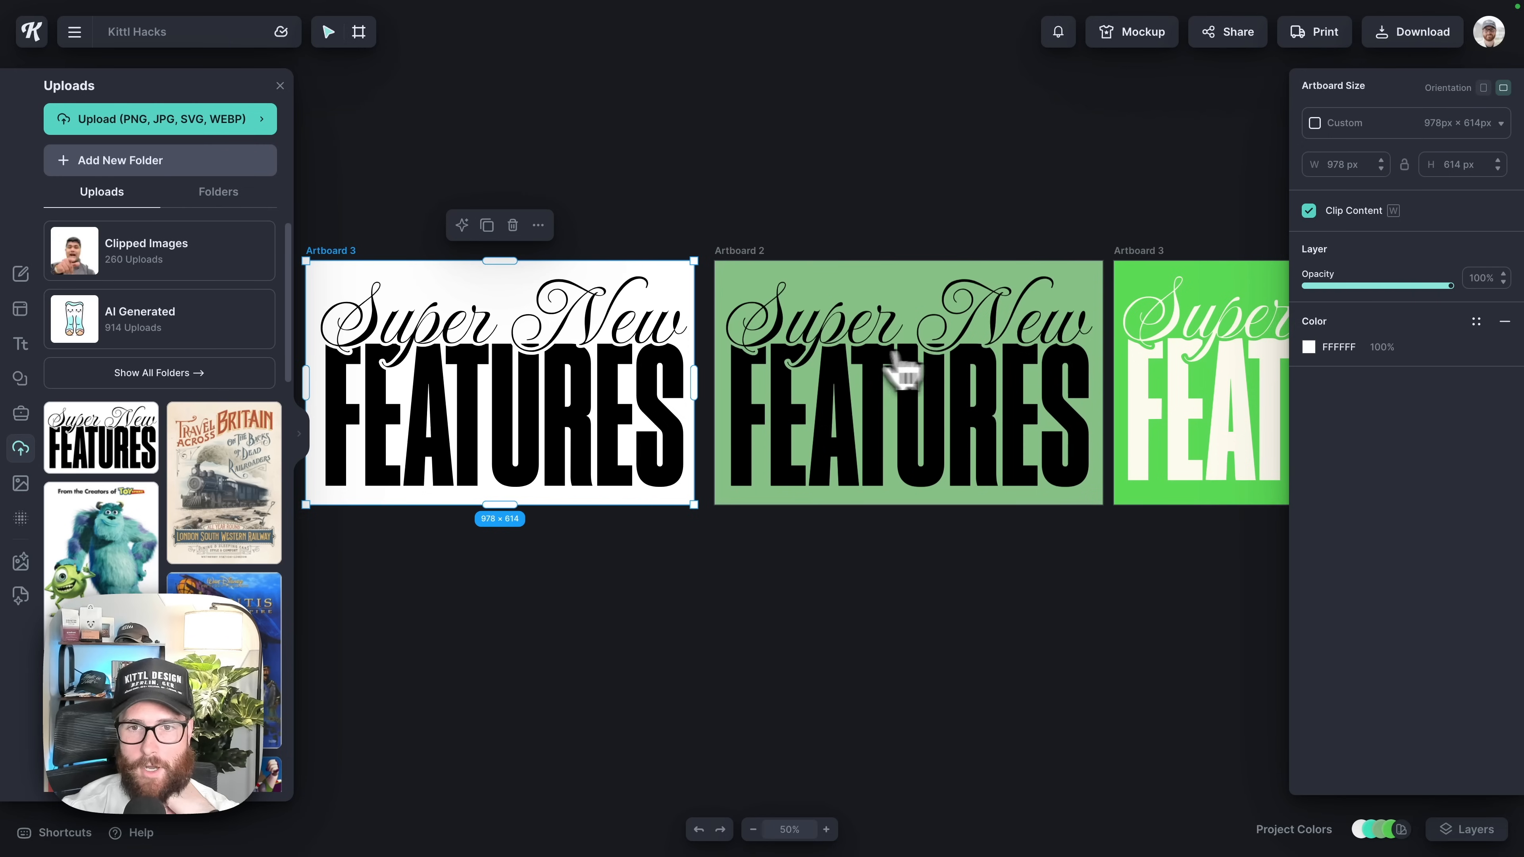
Try moving the cut-out text image out of Artboard 2 and undo the move.
drag(900, 369, 857, 369)
click(909, 467)
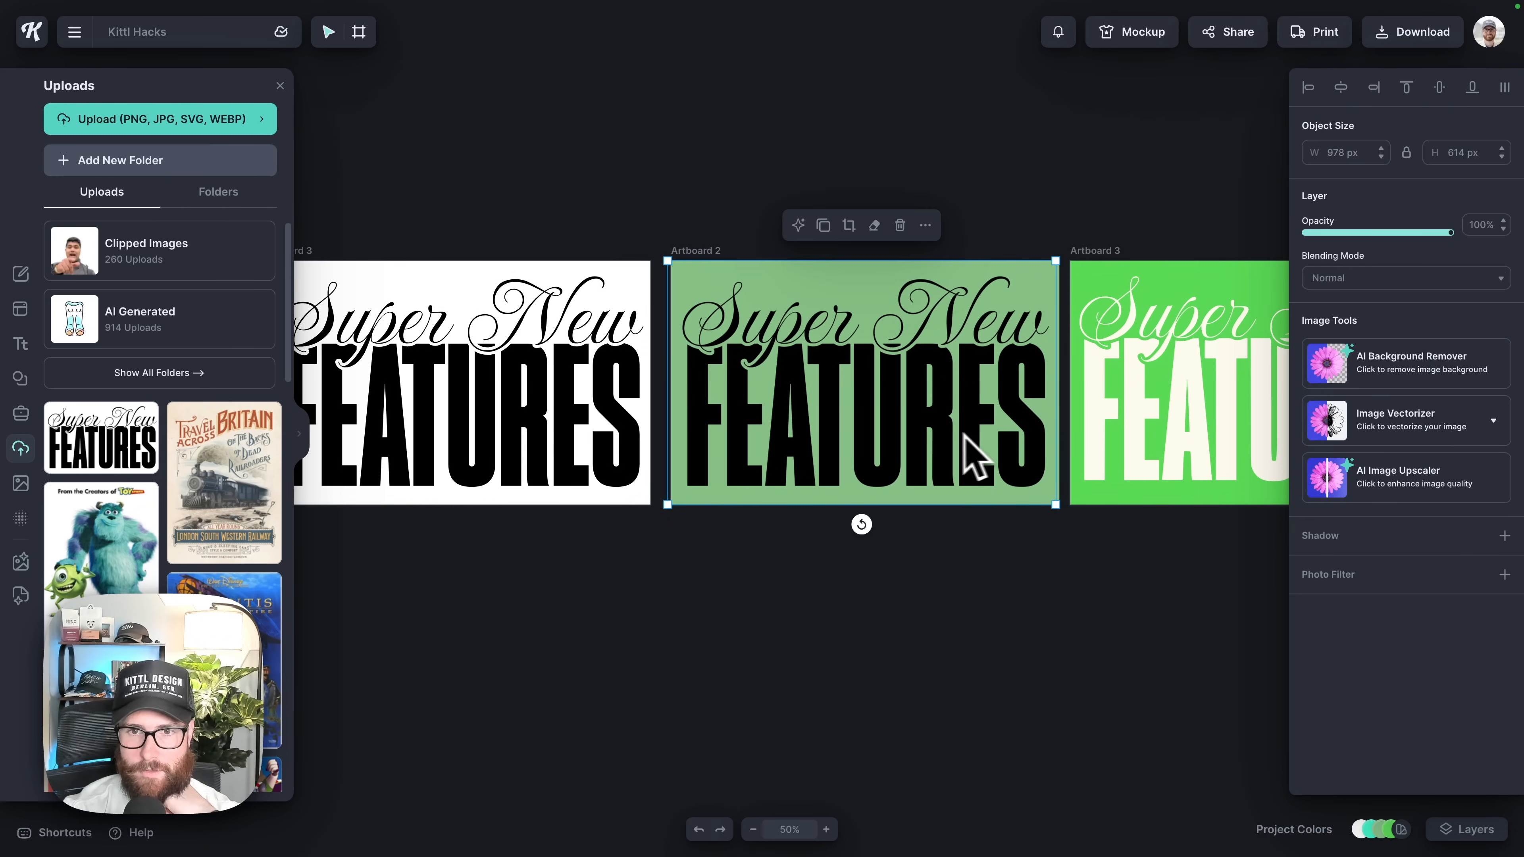
drag(975, 457, 911, 704)
key(ctrl+z)
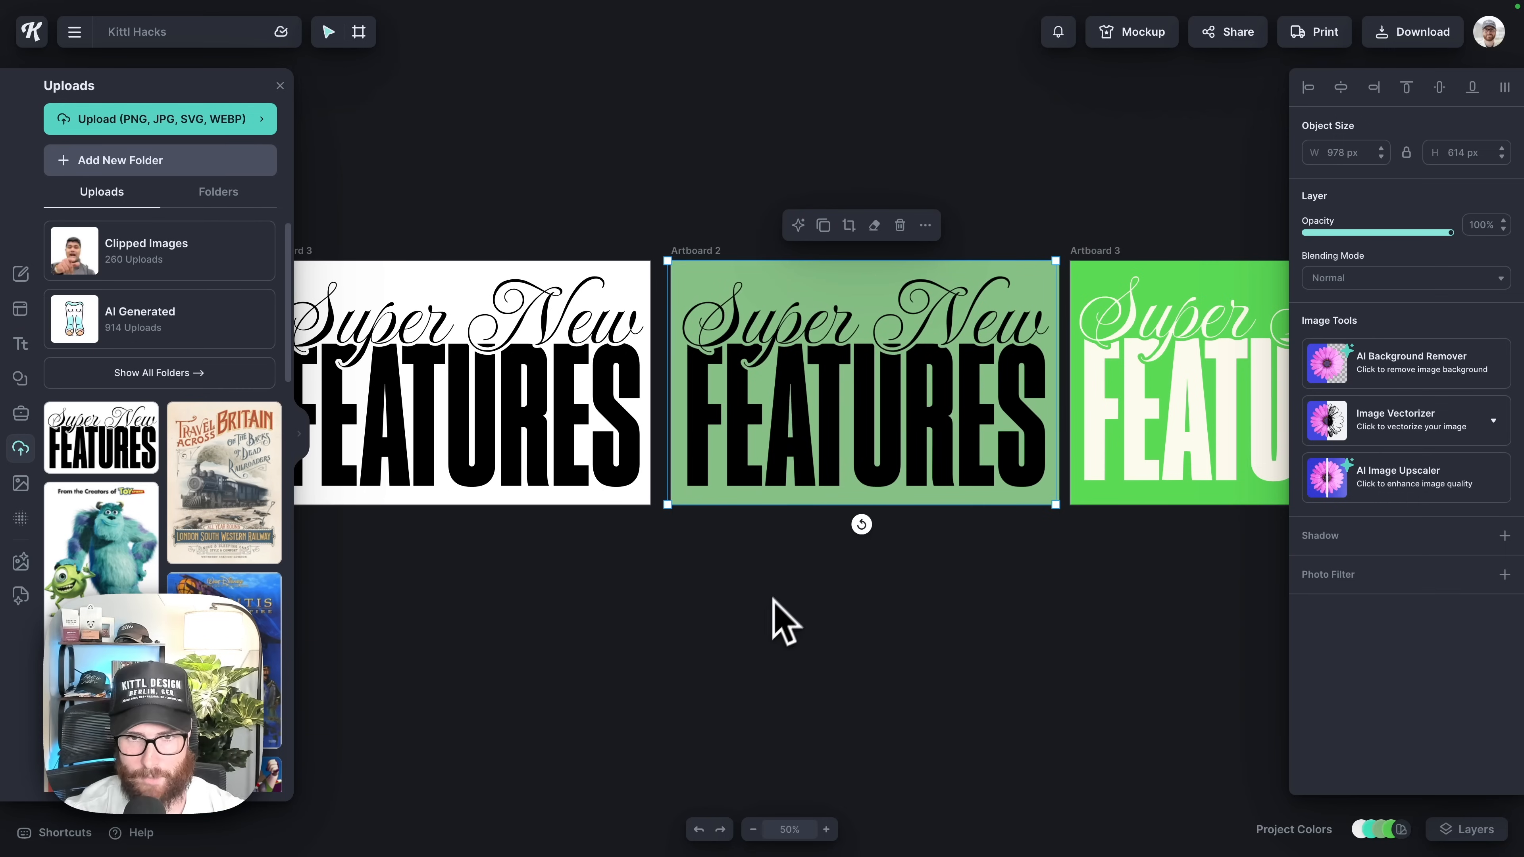
Set the illustration color of the vectorized lettering on the bright green artboard to cream FFF7DB.
scroll(839, 564, right, 5)
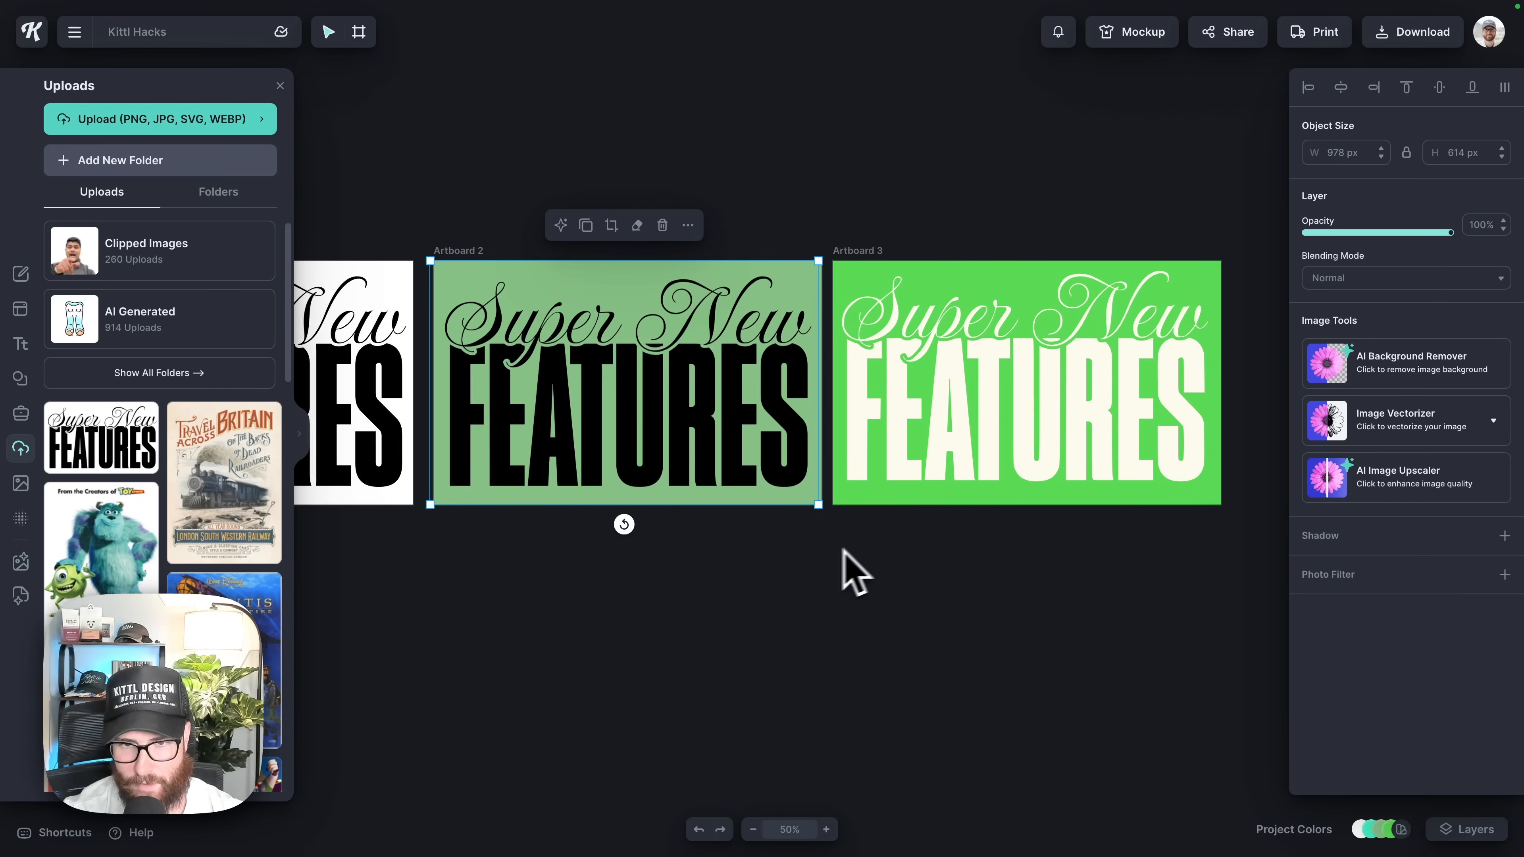
click(963, 483)
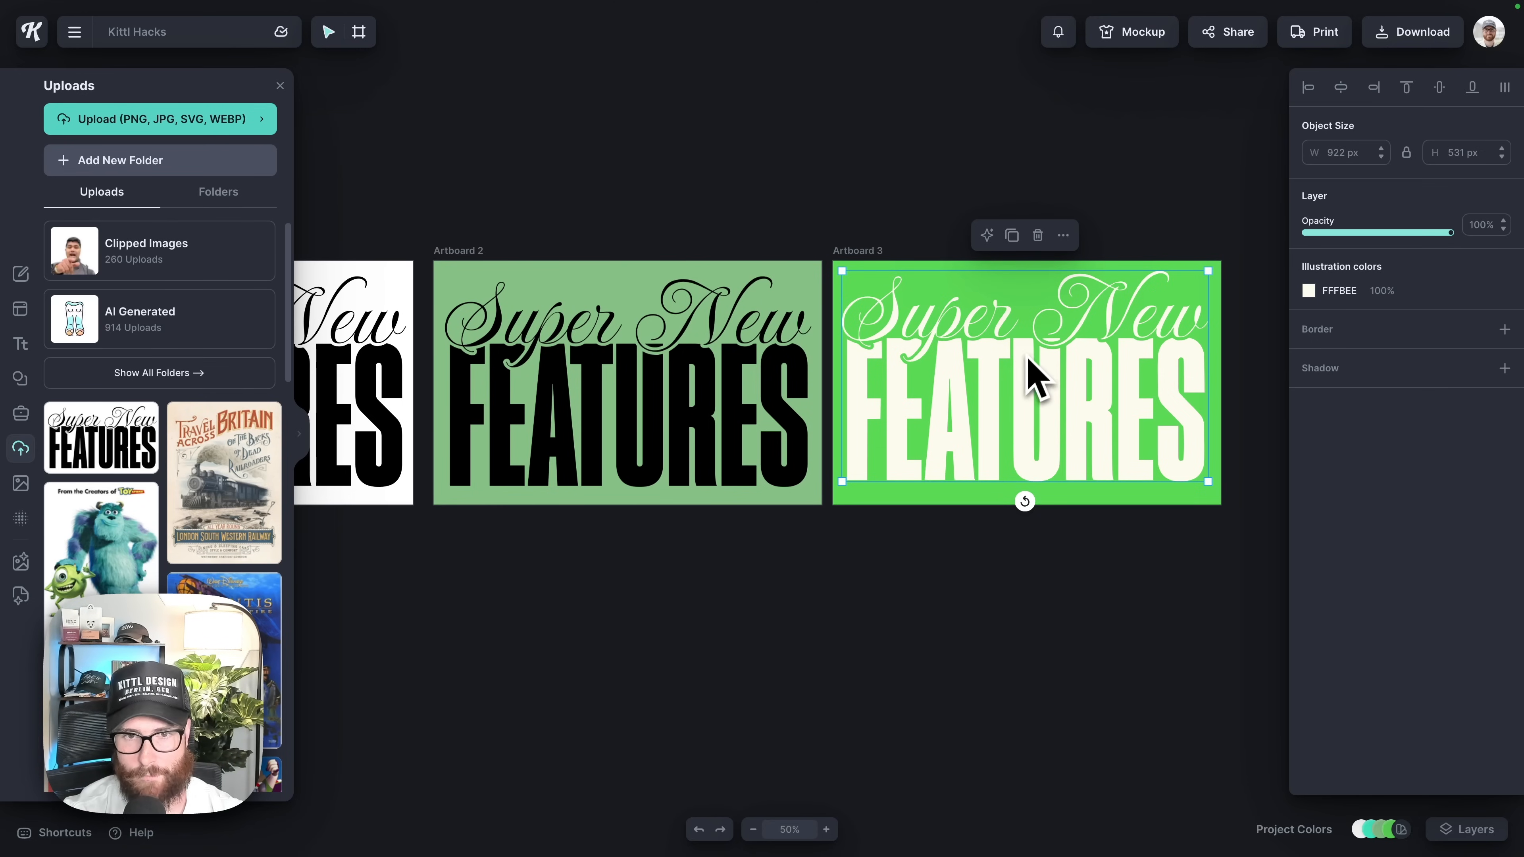
scroll(1033, 365, left, 1)
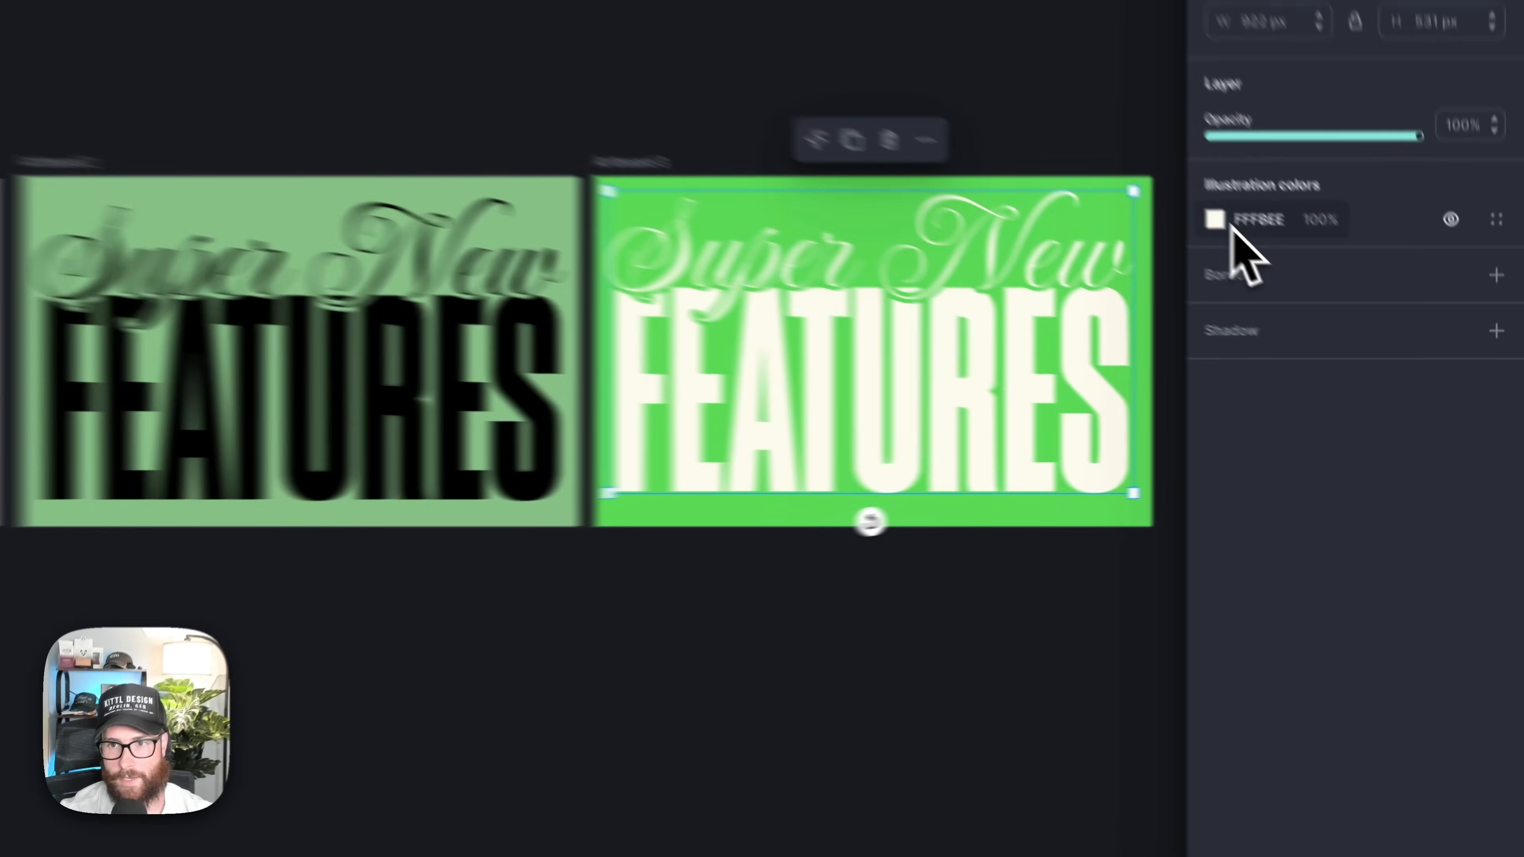
click(1308, 291)
drag(960, 291, 776, 228)
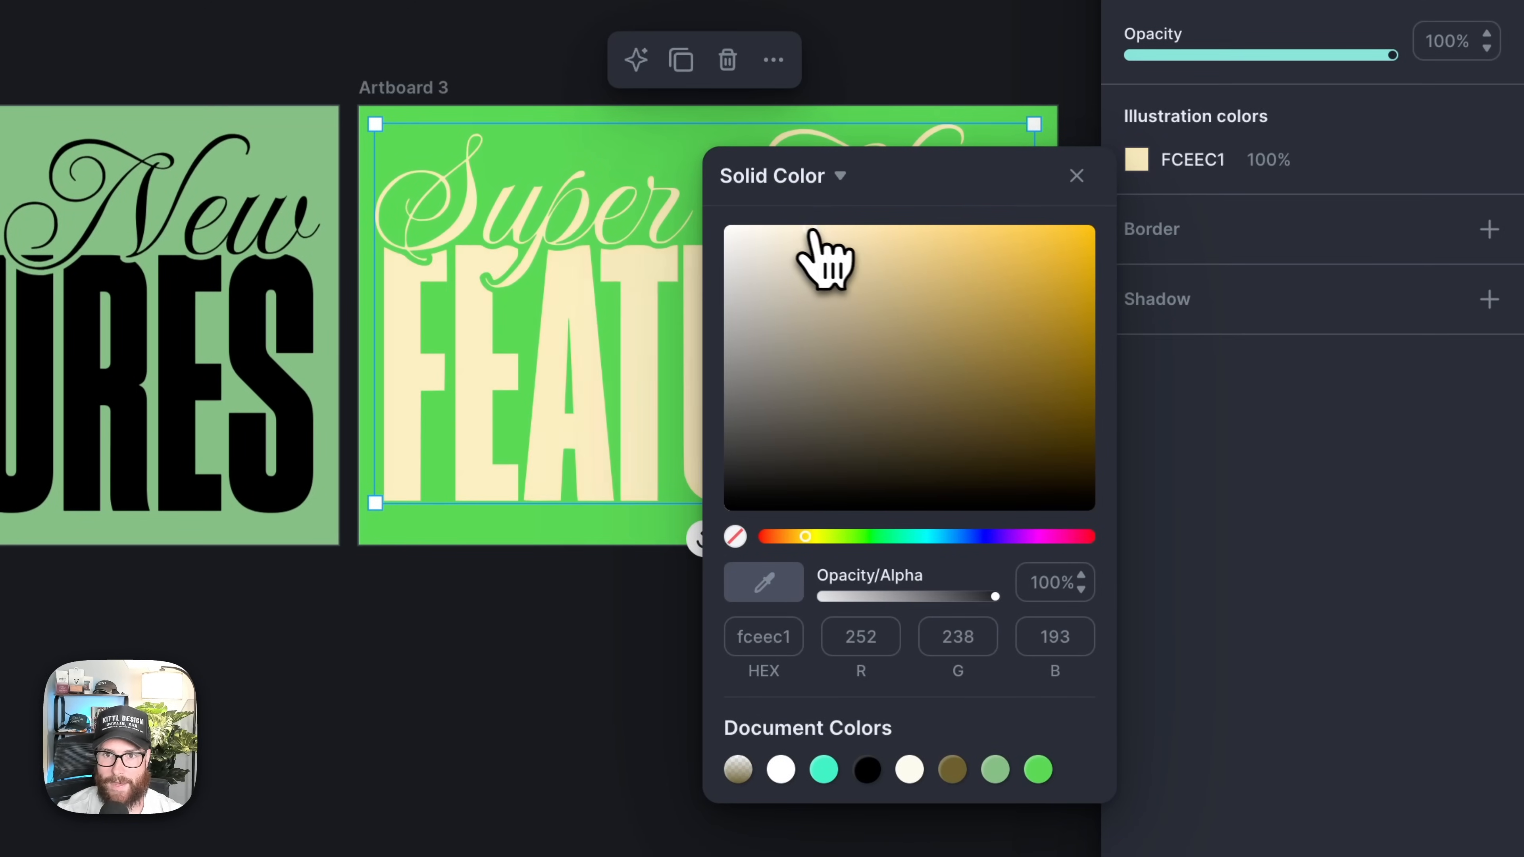
scroll(542, 745, left, 1)
click(542, 745)
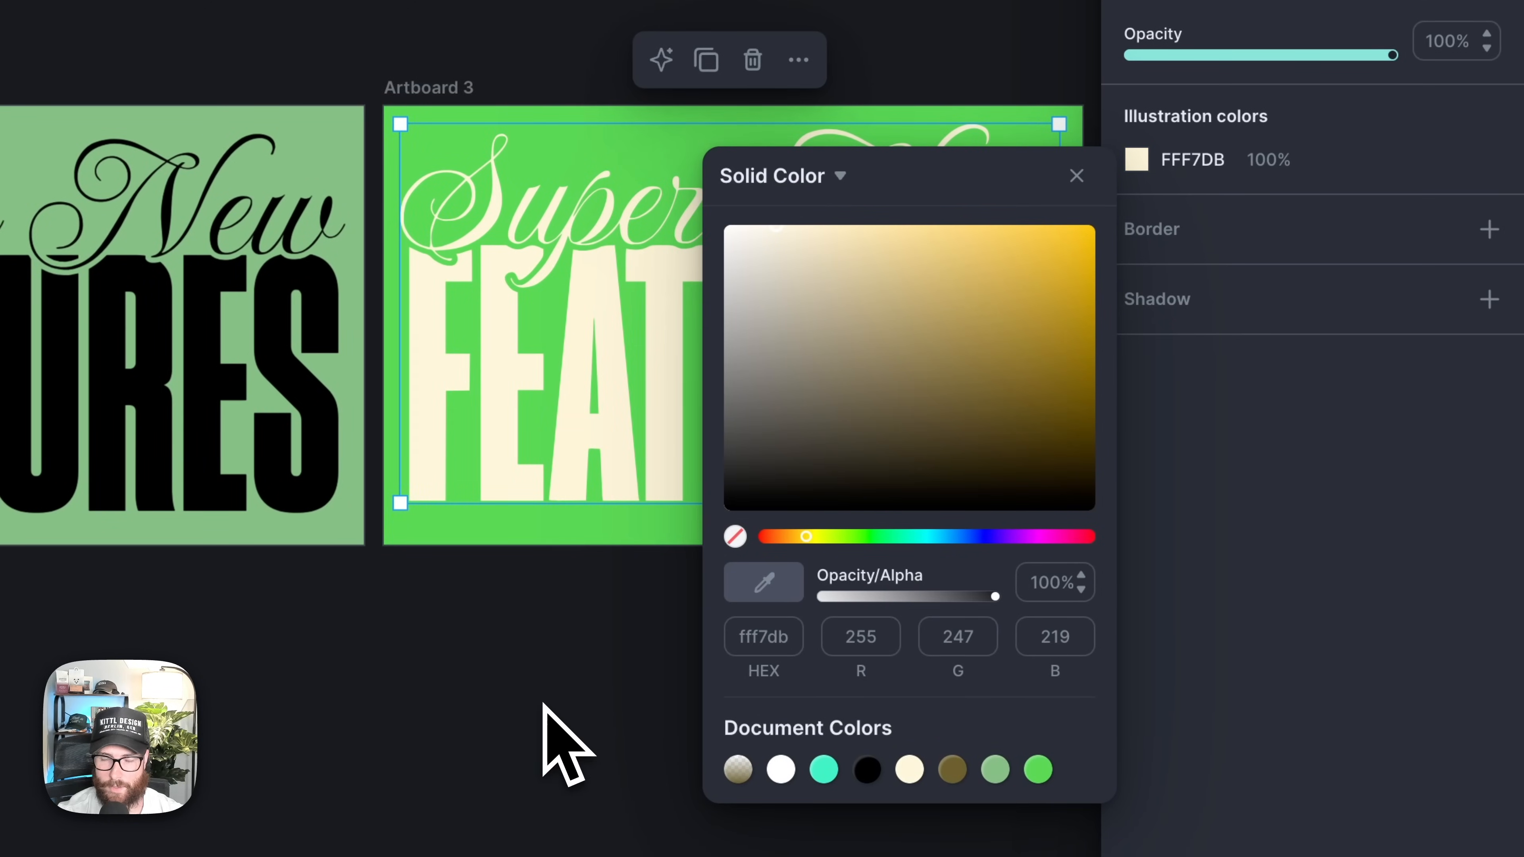
Compare the live text on the white artboard with the cut-out image and vector versions beside it.
scroll(543, 744, left, 5)
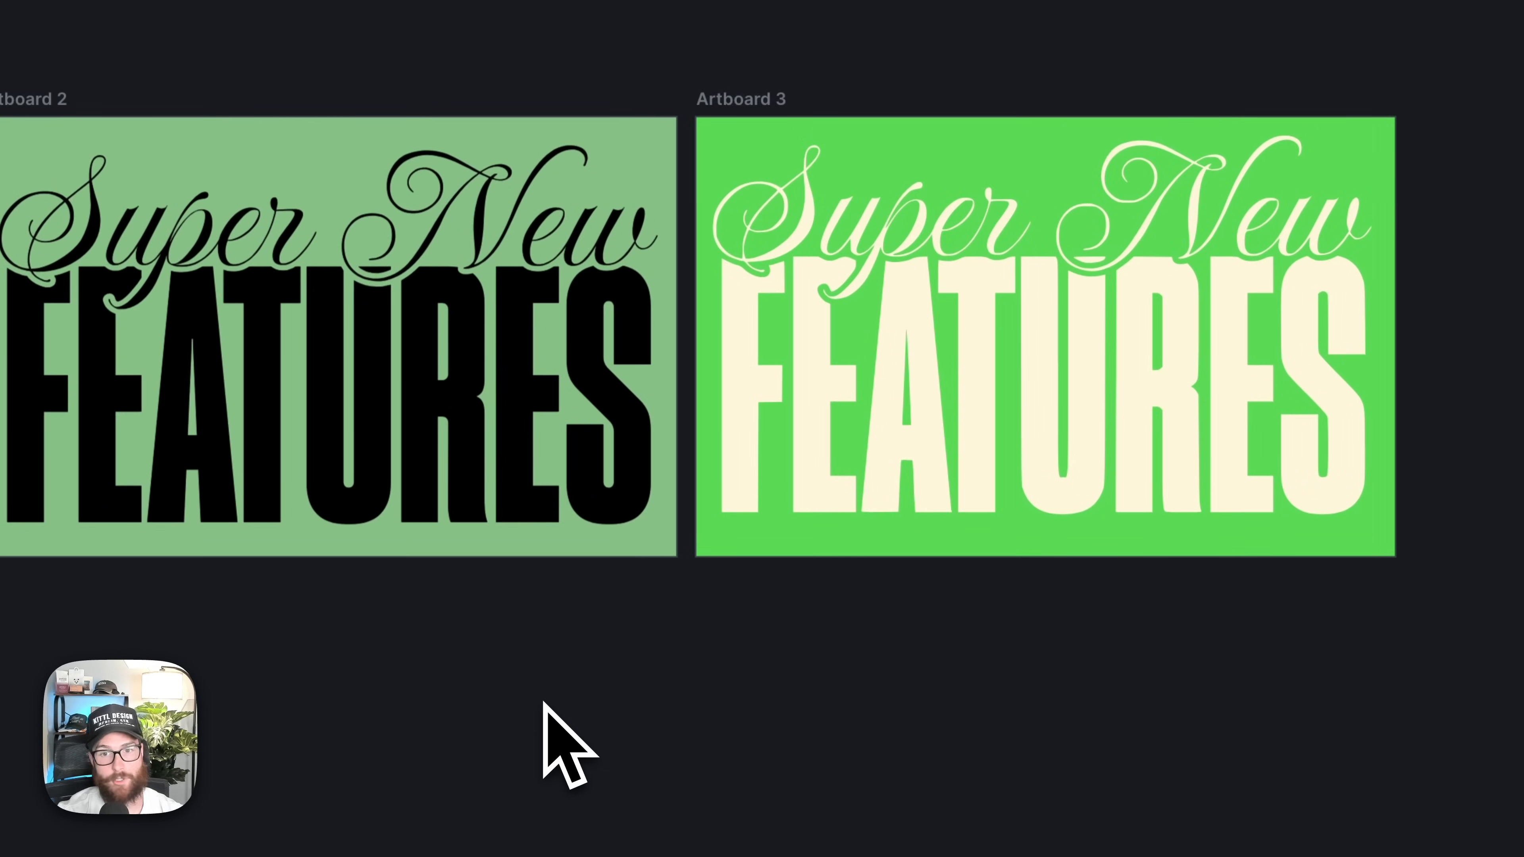
scroll(543, 703, left, 1)
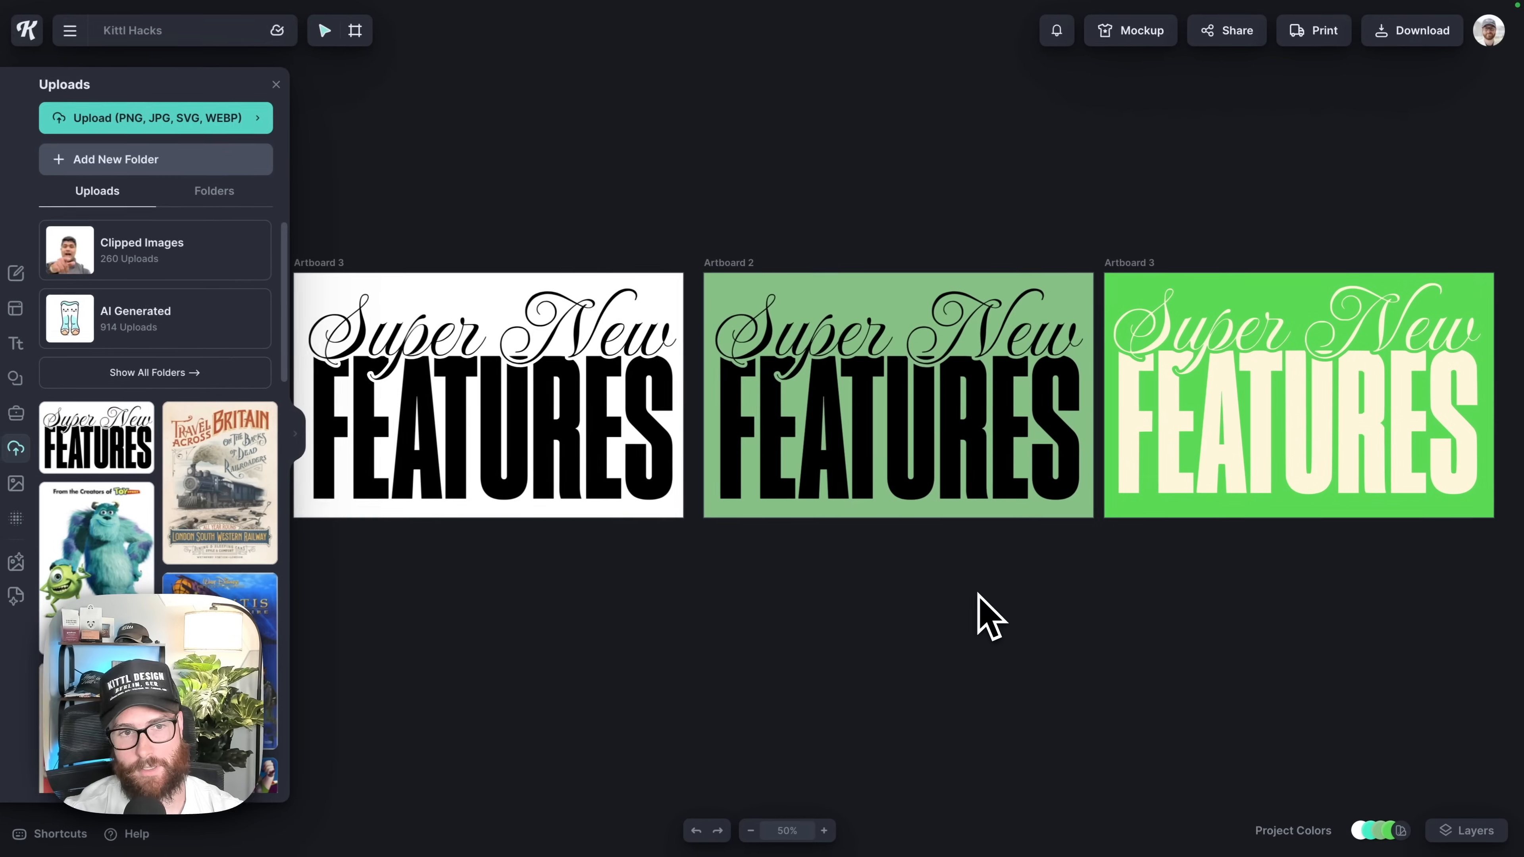
scroll(963, 600, left, 1)
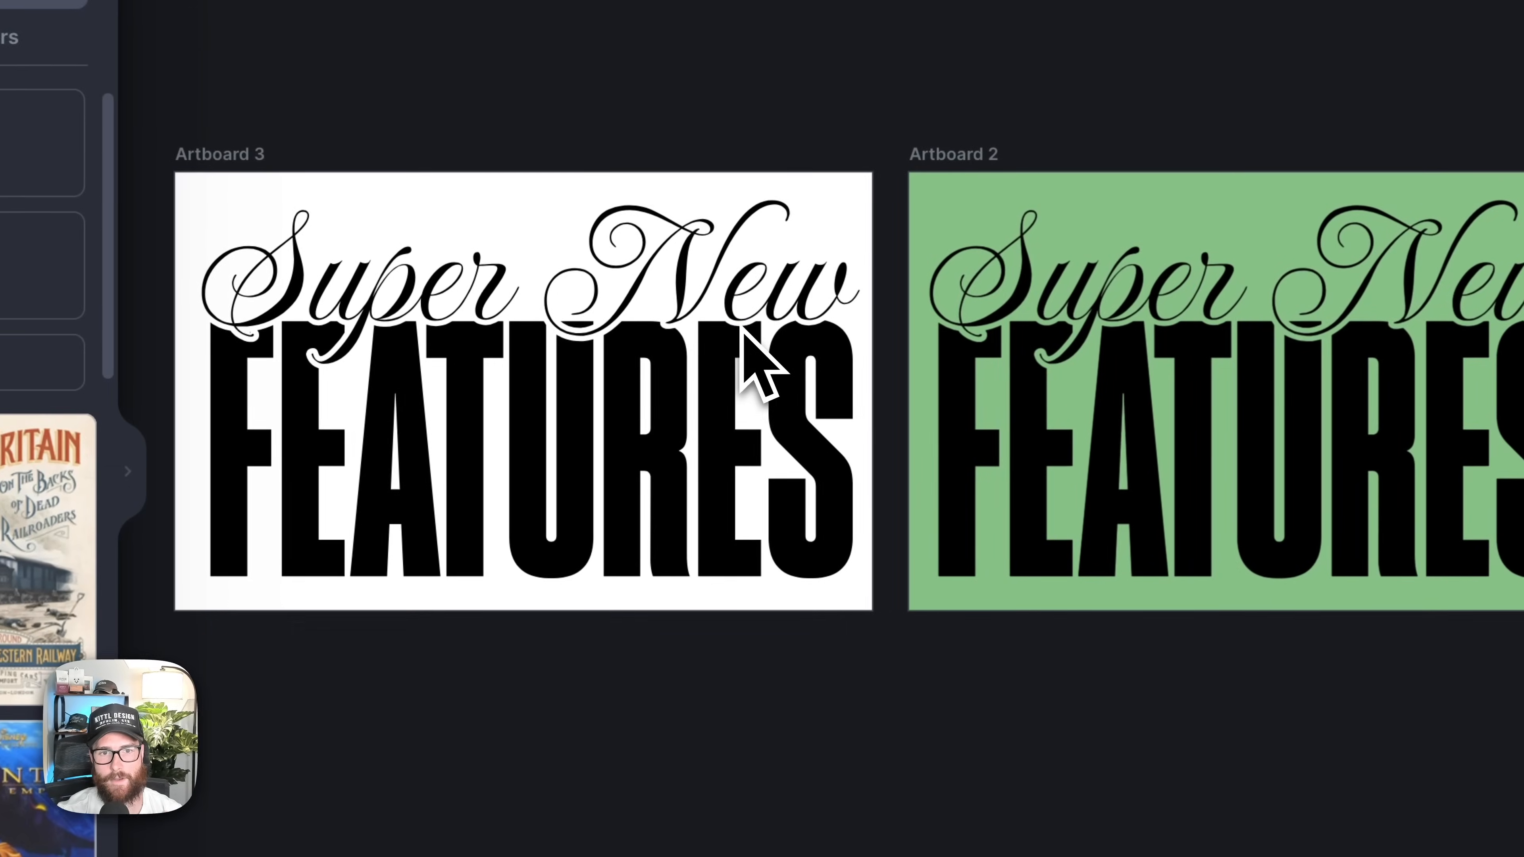
click(745, 375)
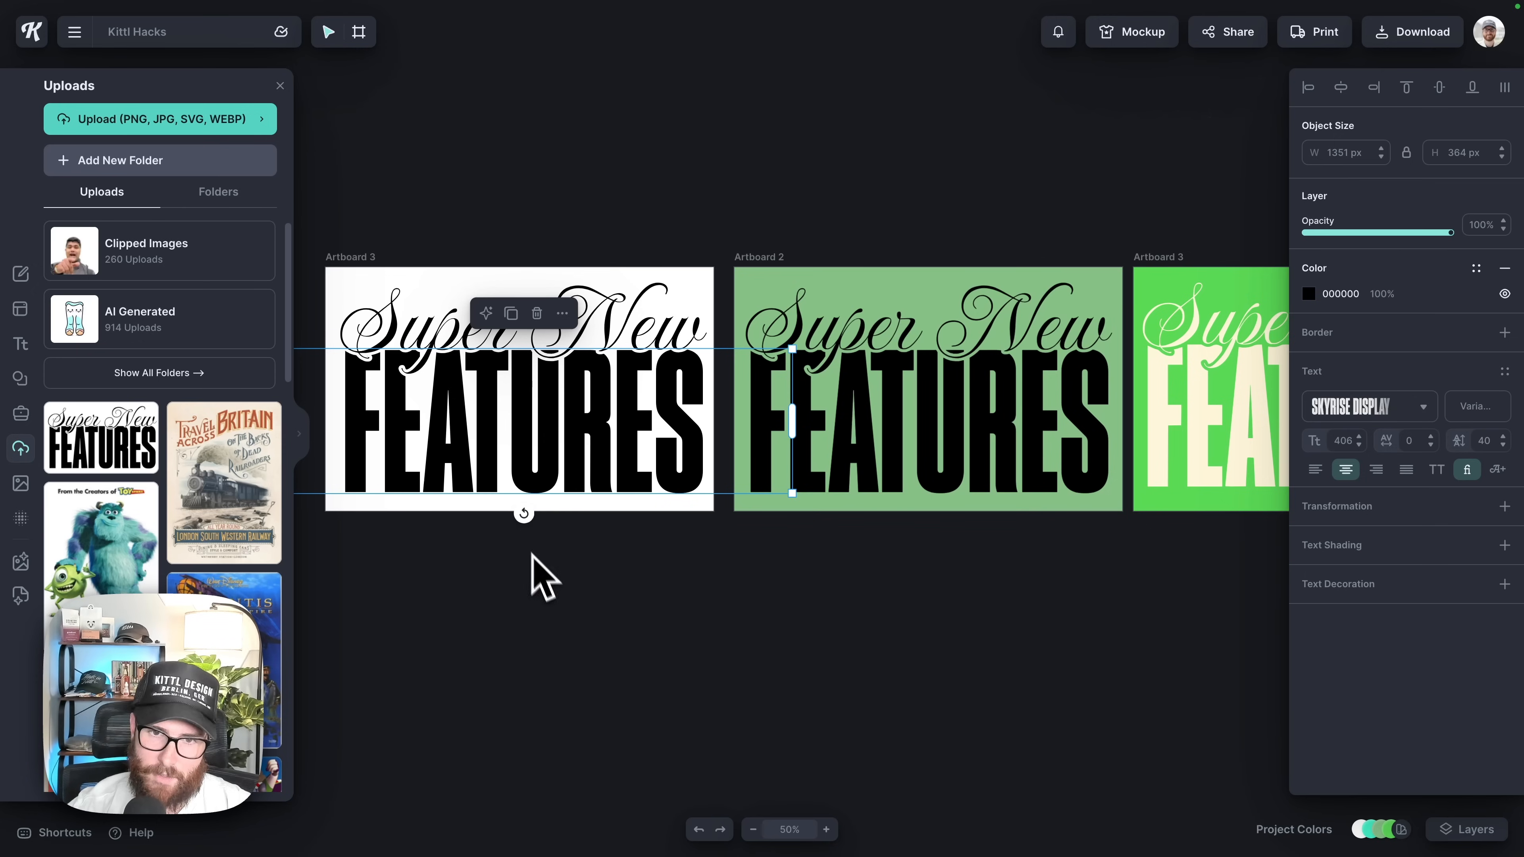
click(645, 632)
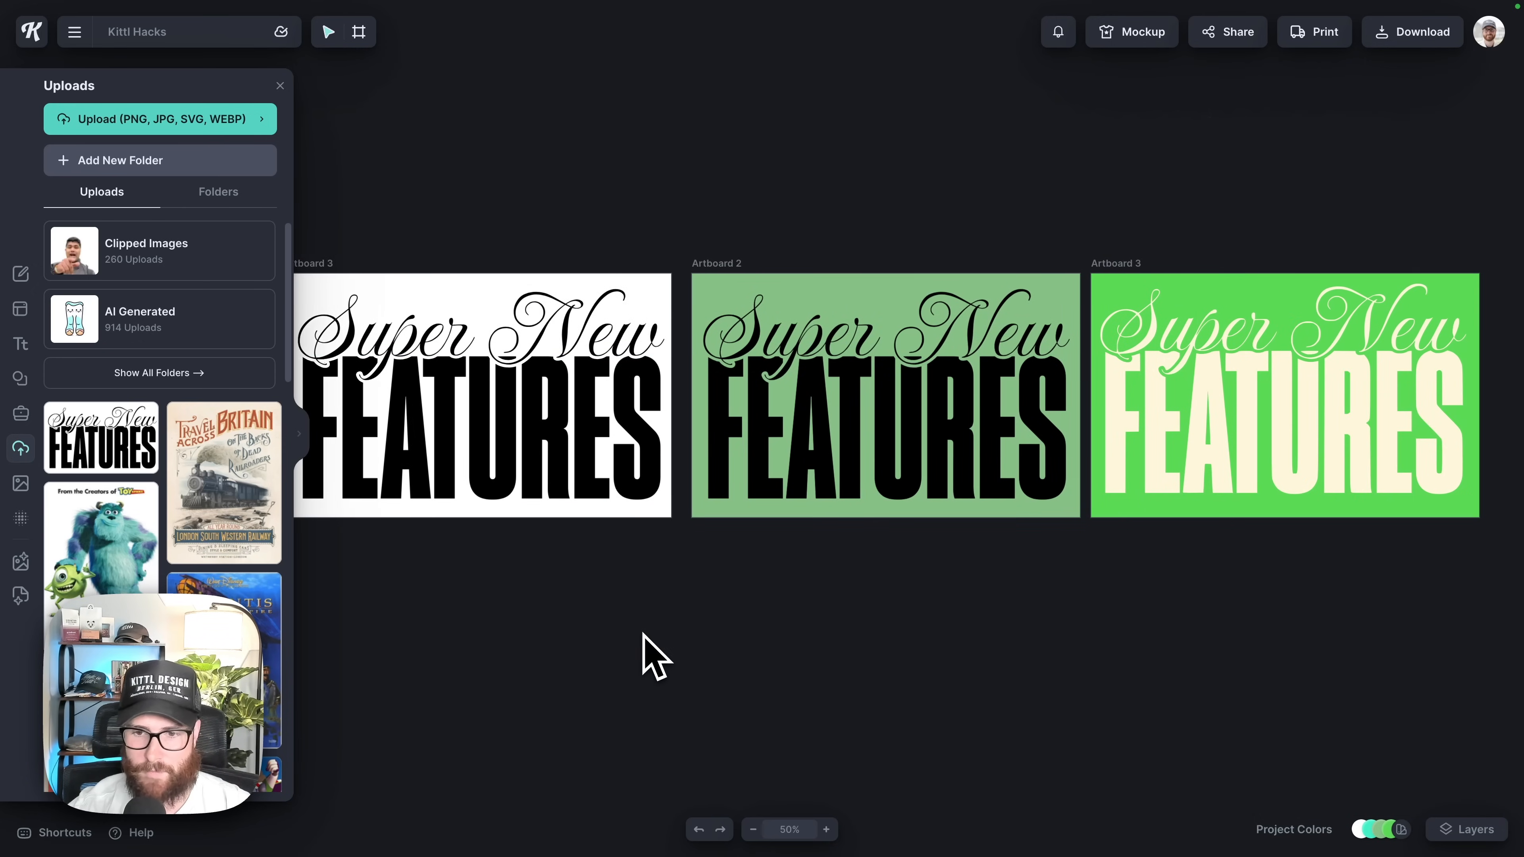
Try the Eraser on the cut-out text image of Artboard 2 and undo its edit.
scroll(644, 632, right, 3)
click(754, 447)
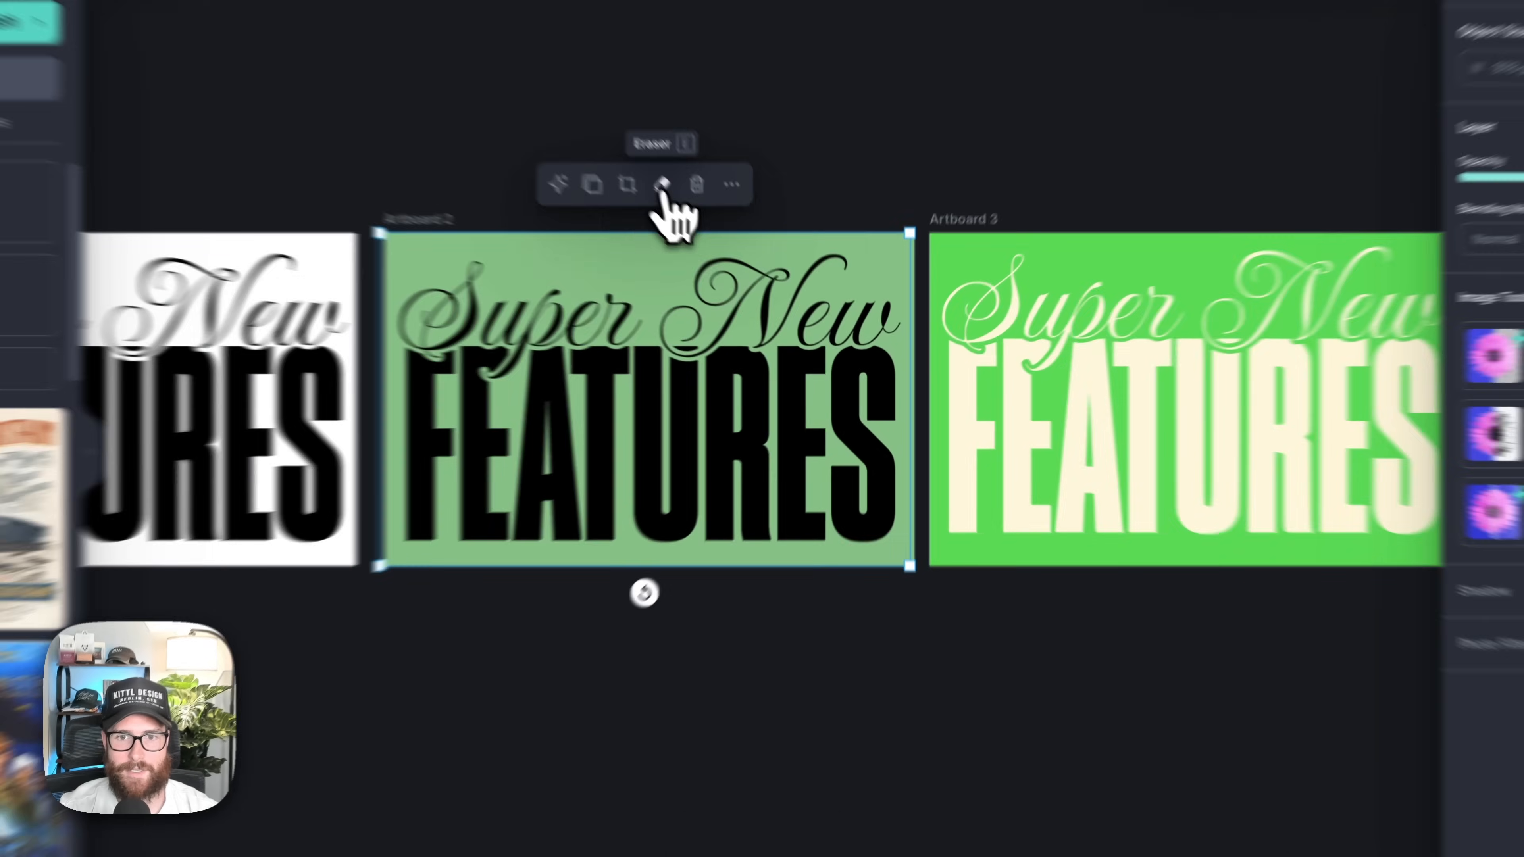
click(662, 184)
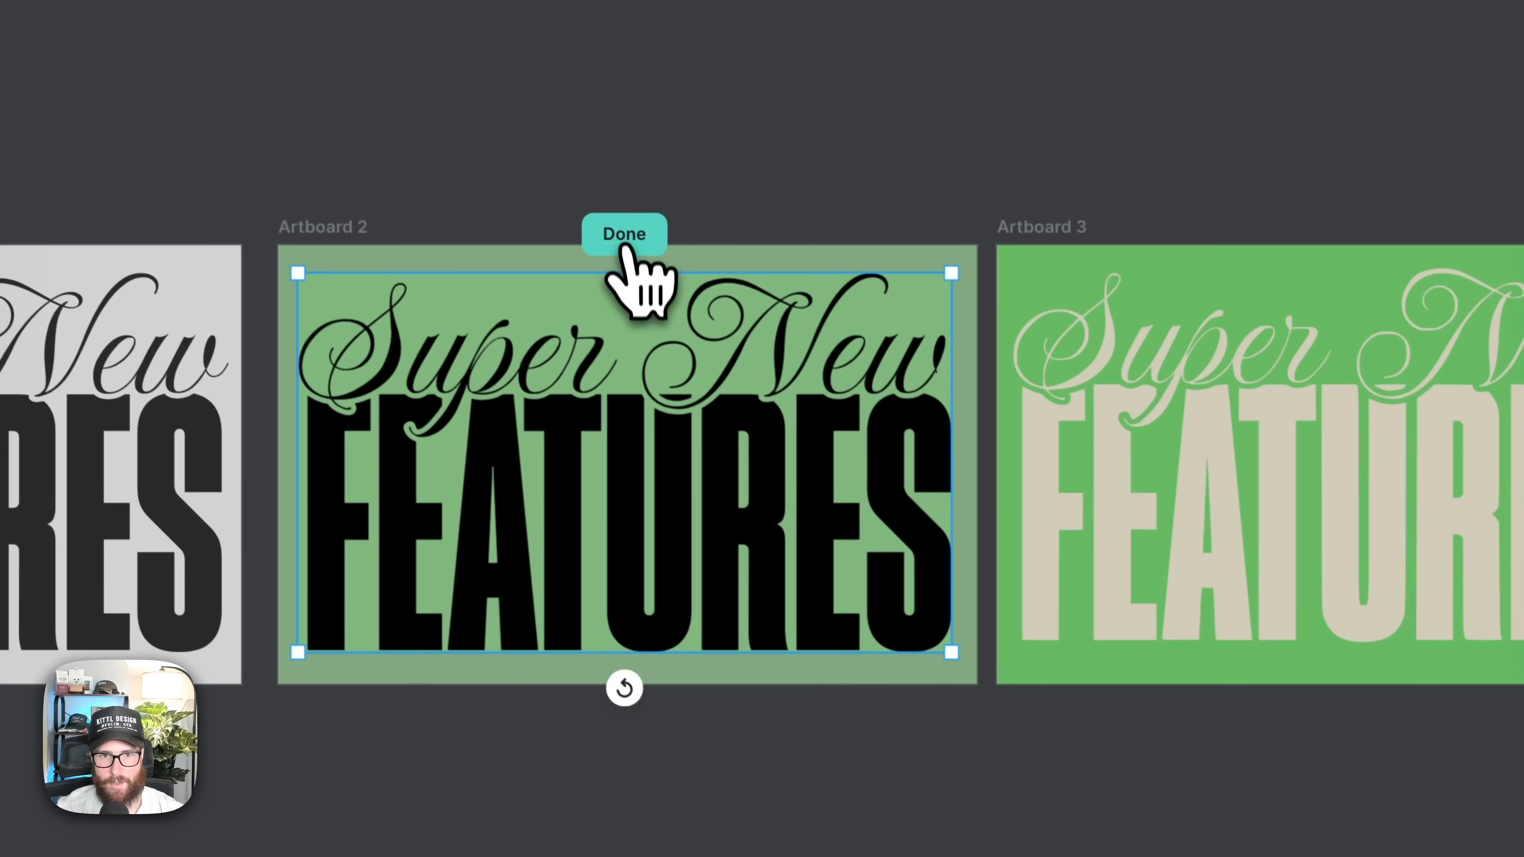
click(576, 173)
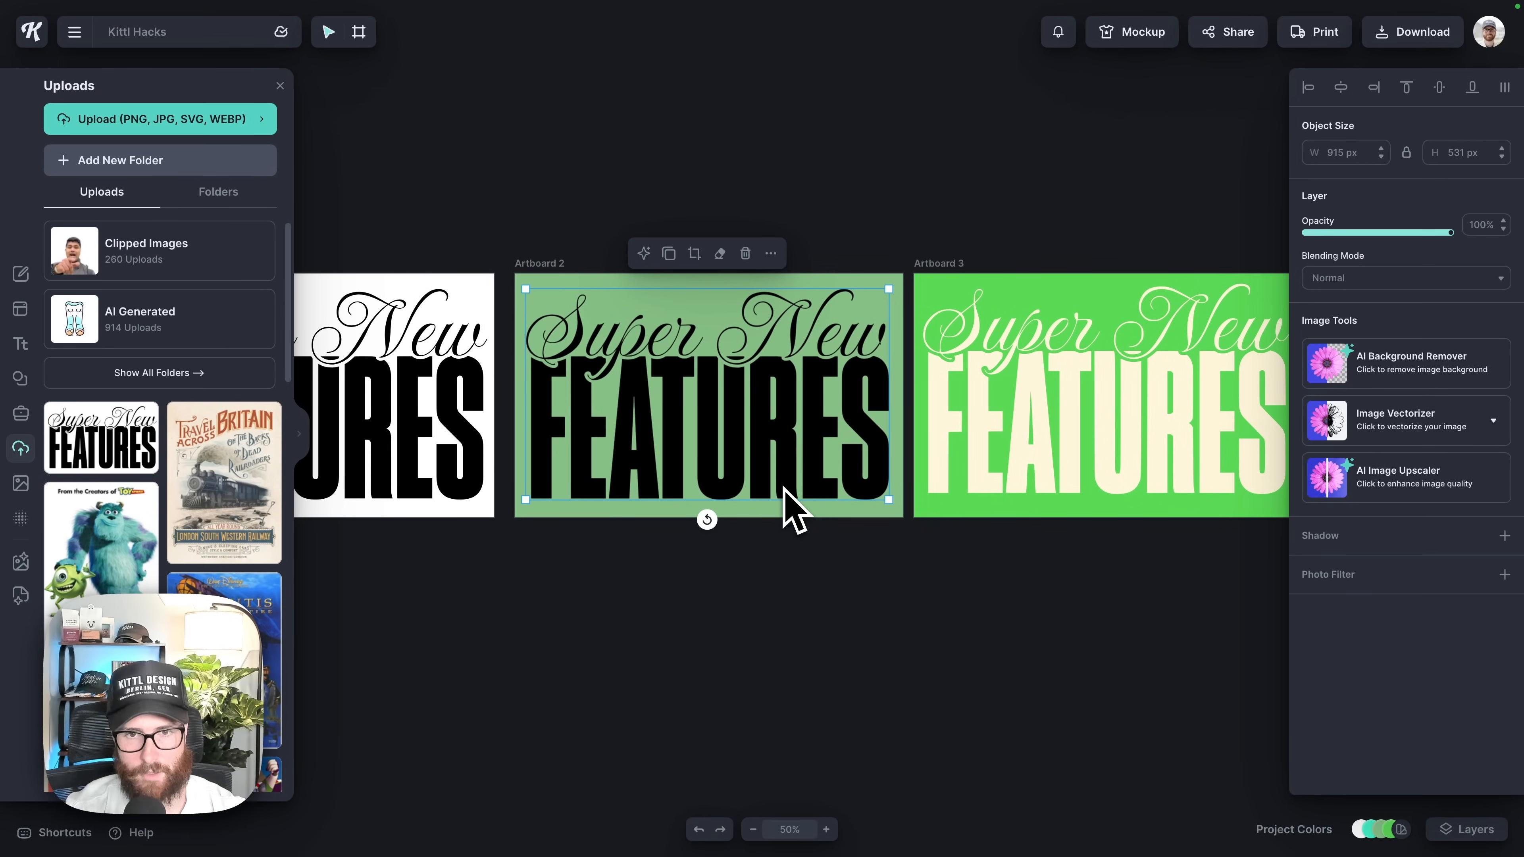
click(792, 511)
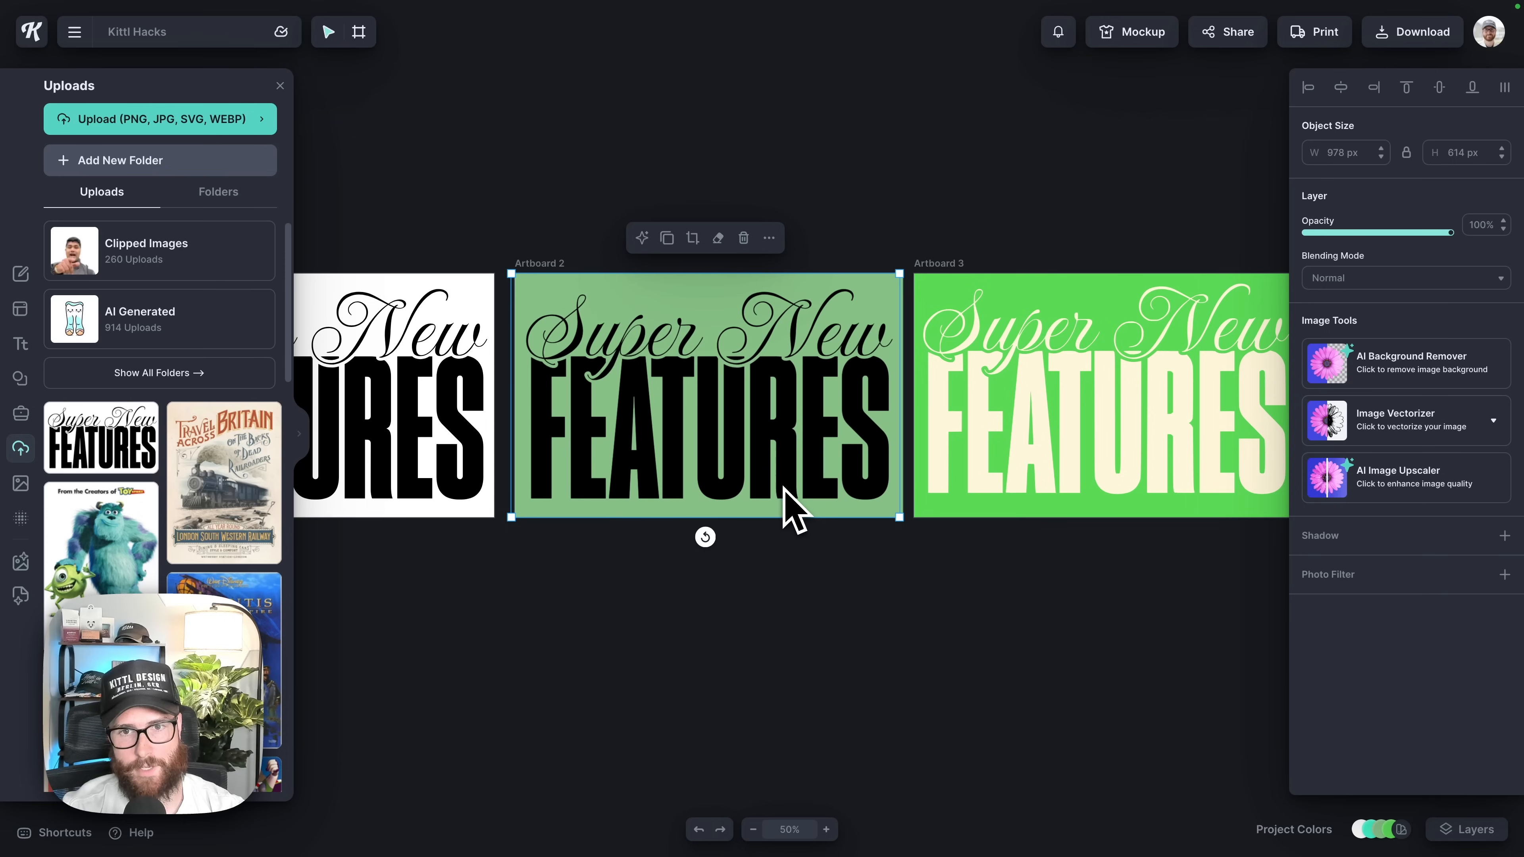
Compare the available settings of Artboard 2's cut-out image and the bright green artboard's vector lettering, and review all three artboards without the Uploads list.
click(833, 561)
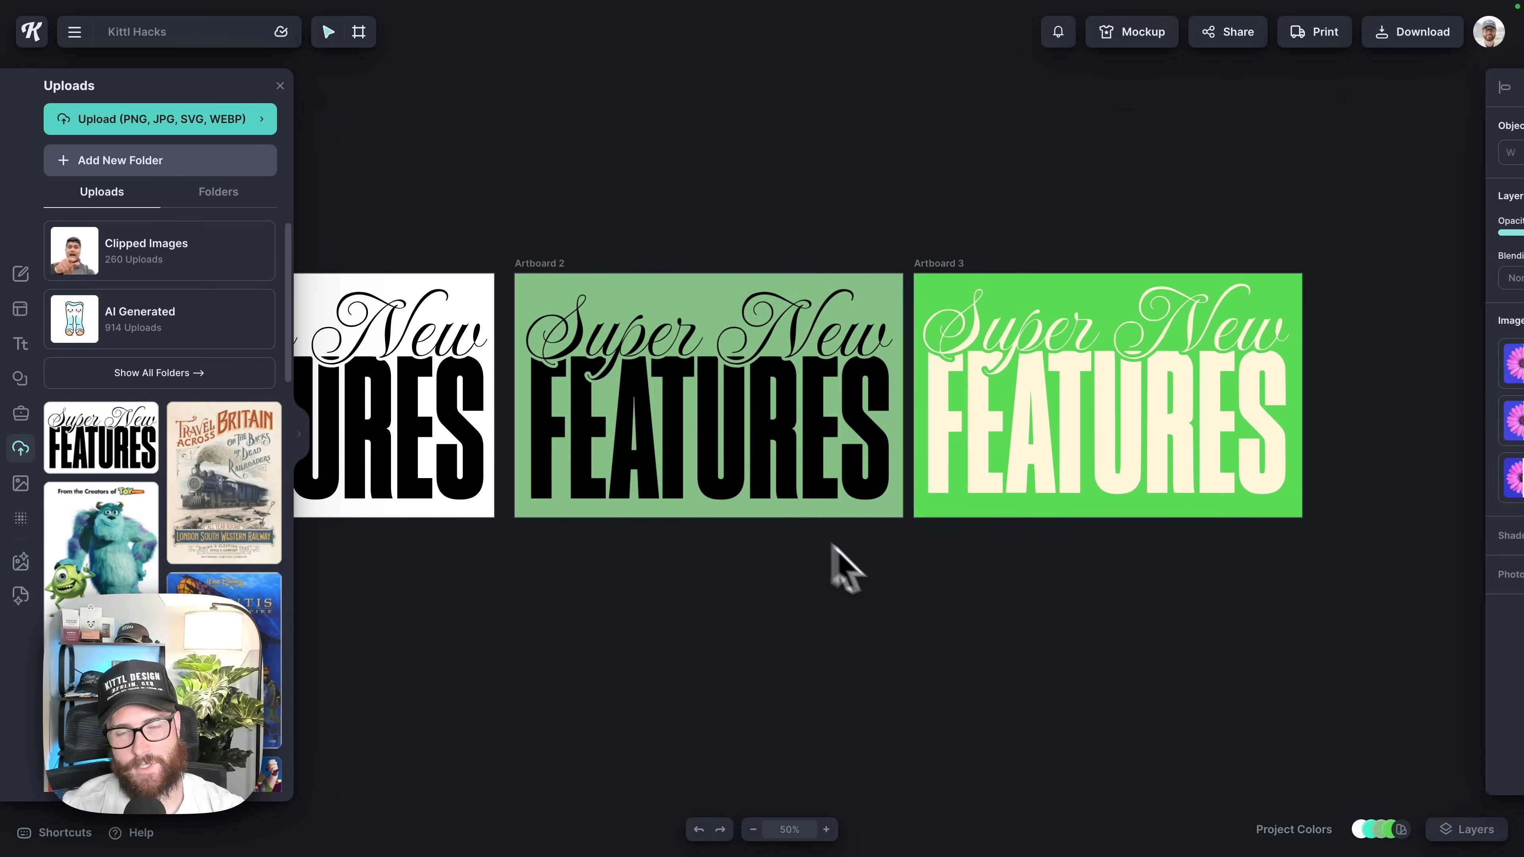
click(892, 508)
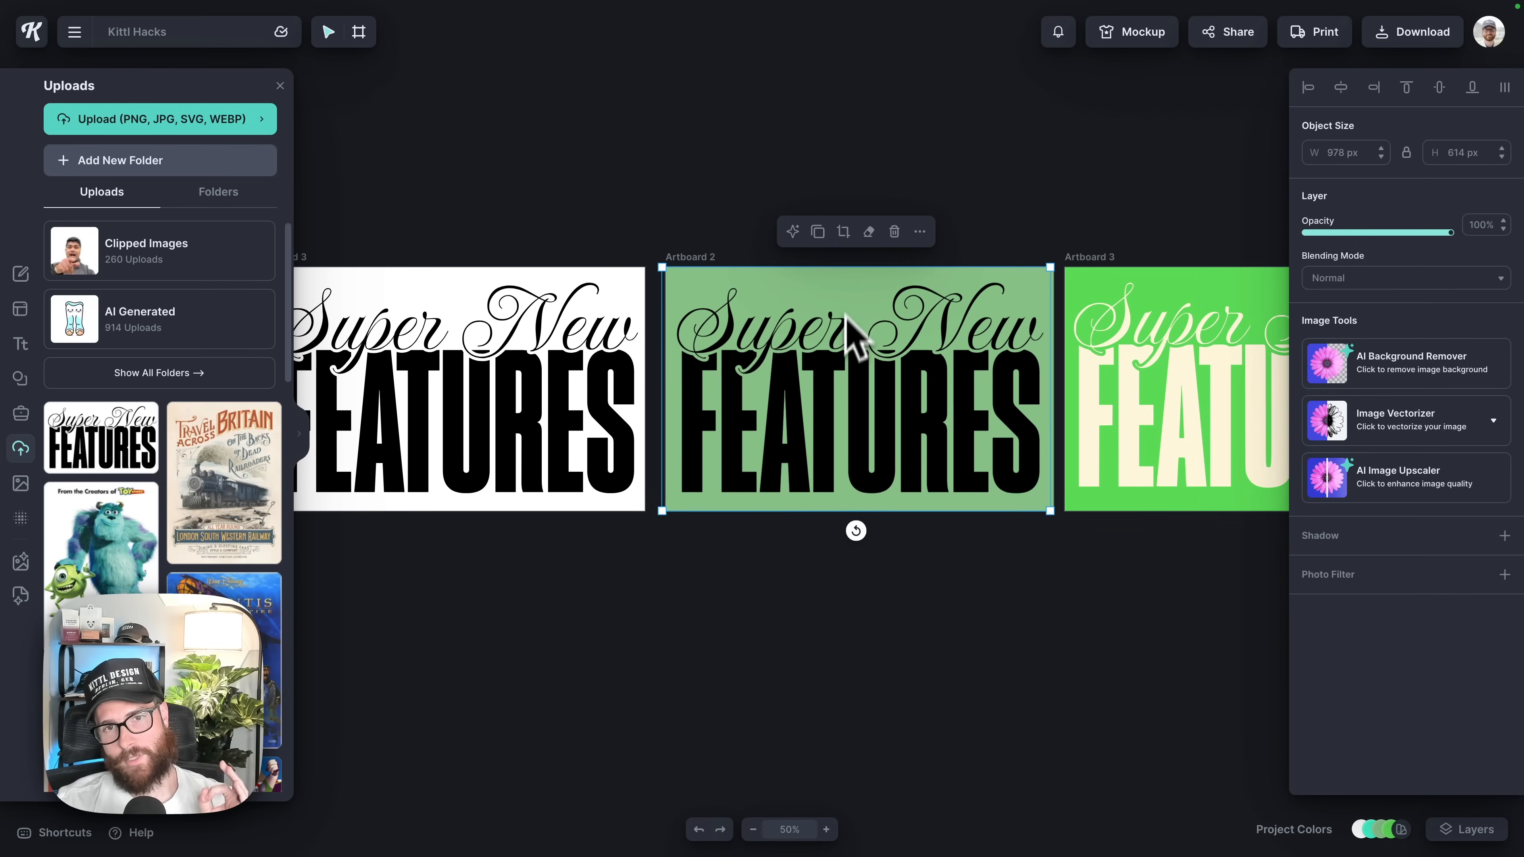
click(996, 480)
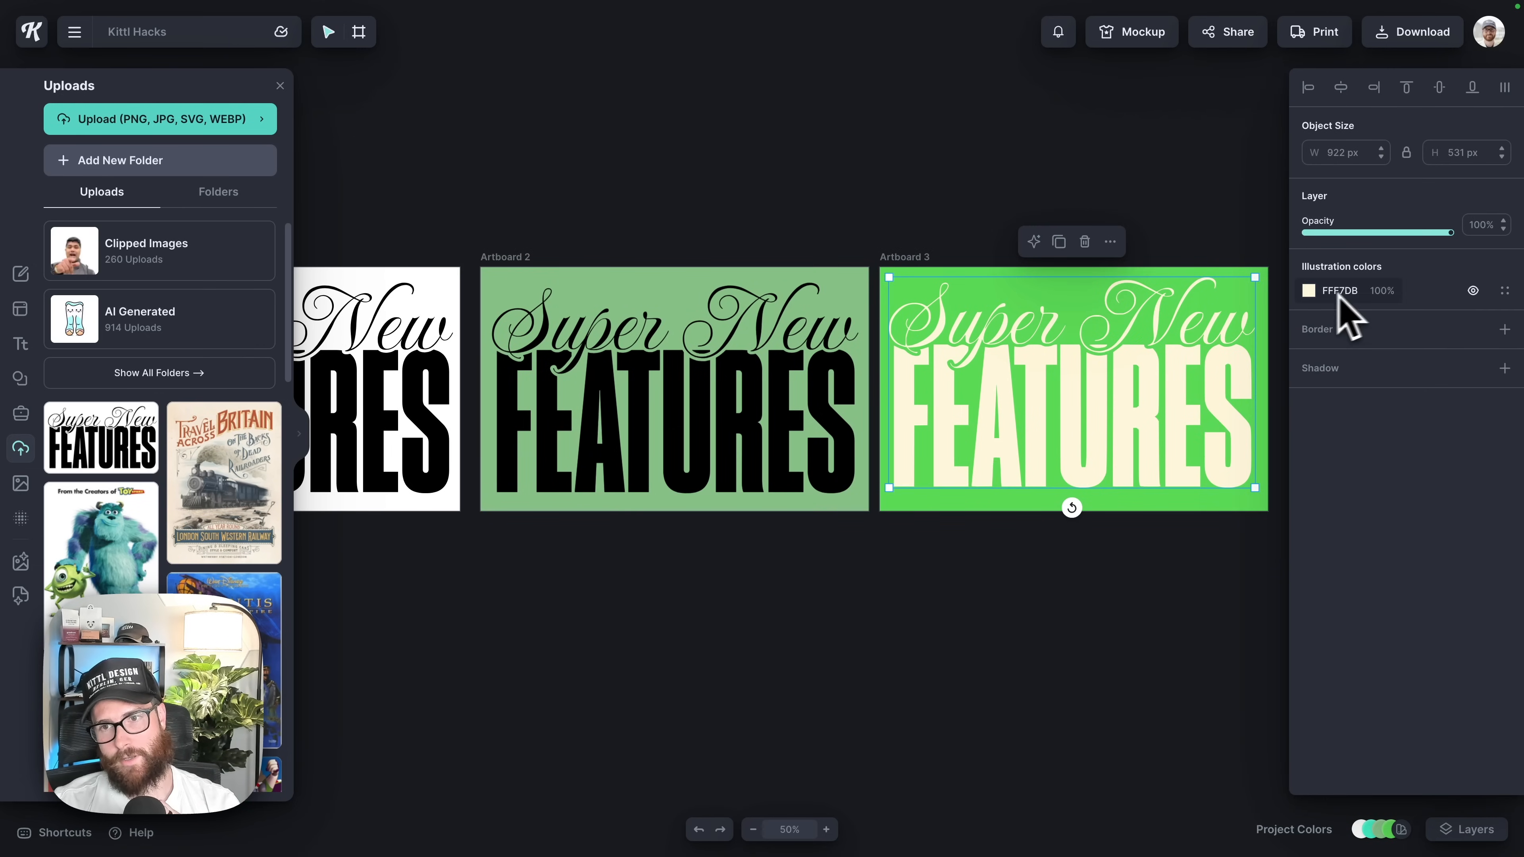
click(963, 635)
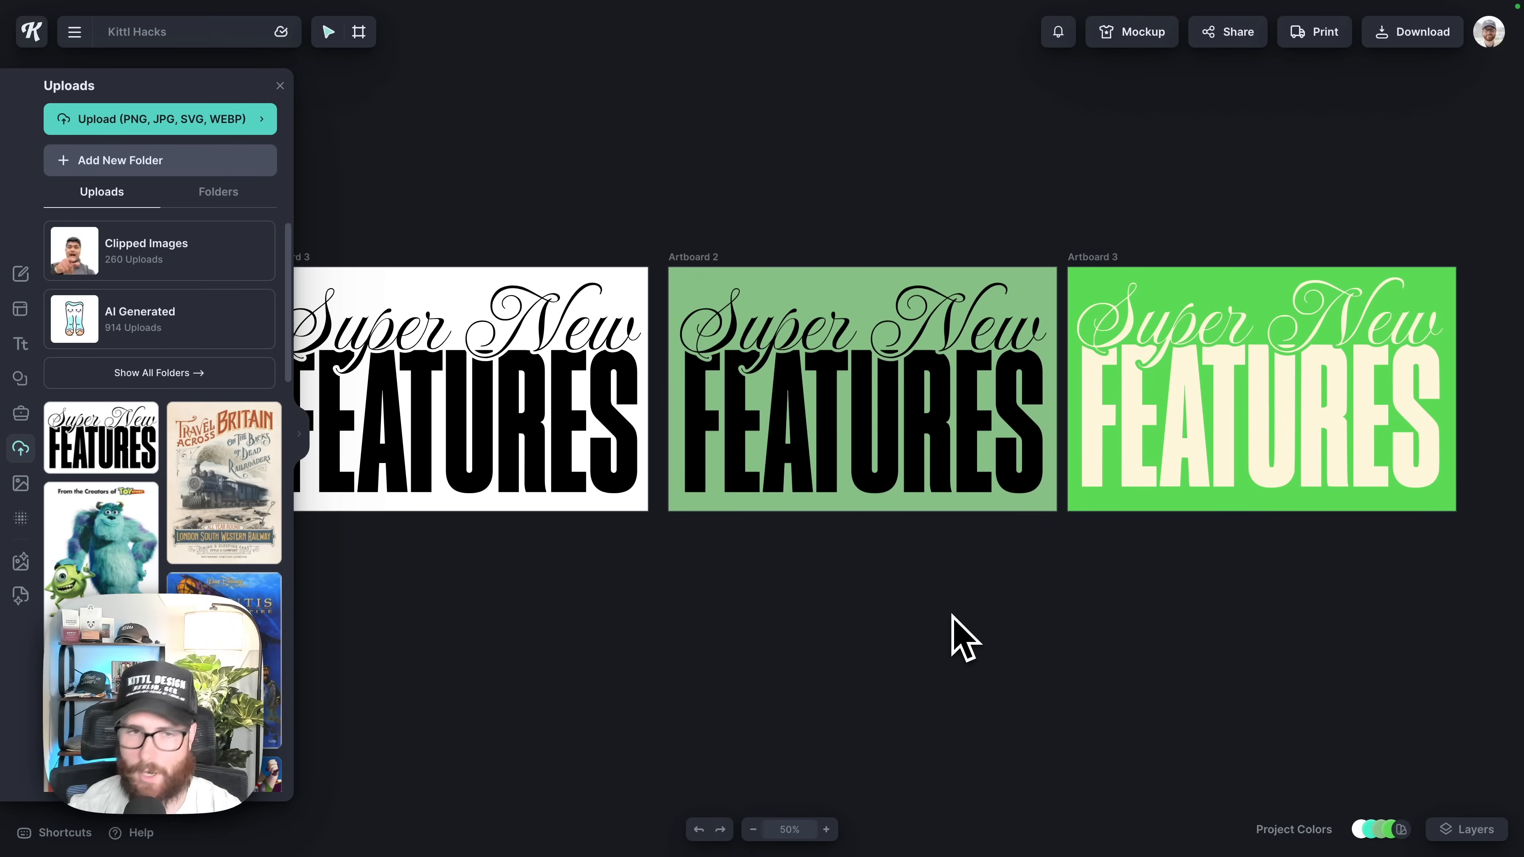
click(951, 613)
scroll(519, 648, right, 4)
scroll(517, 647, left, 1)
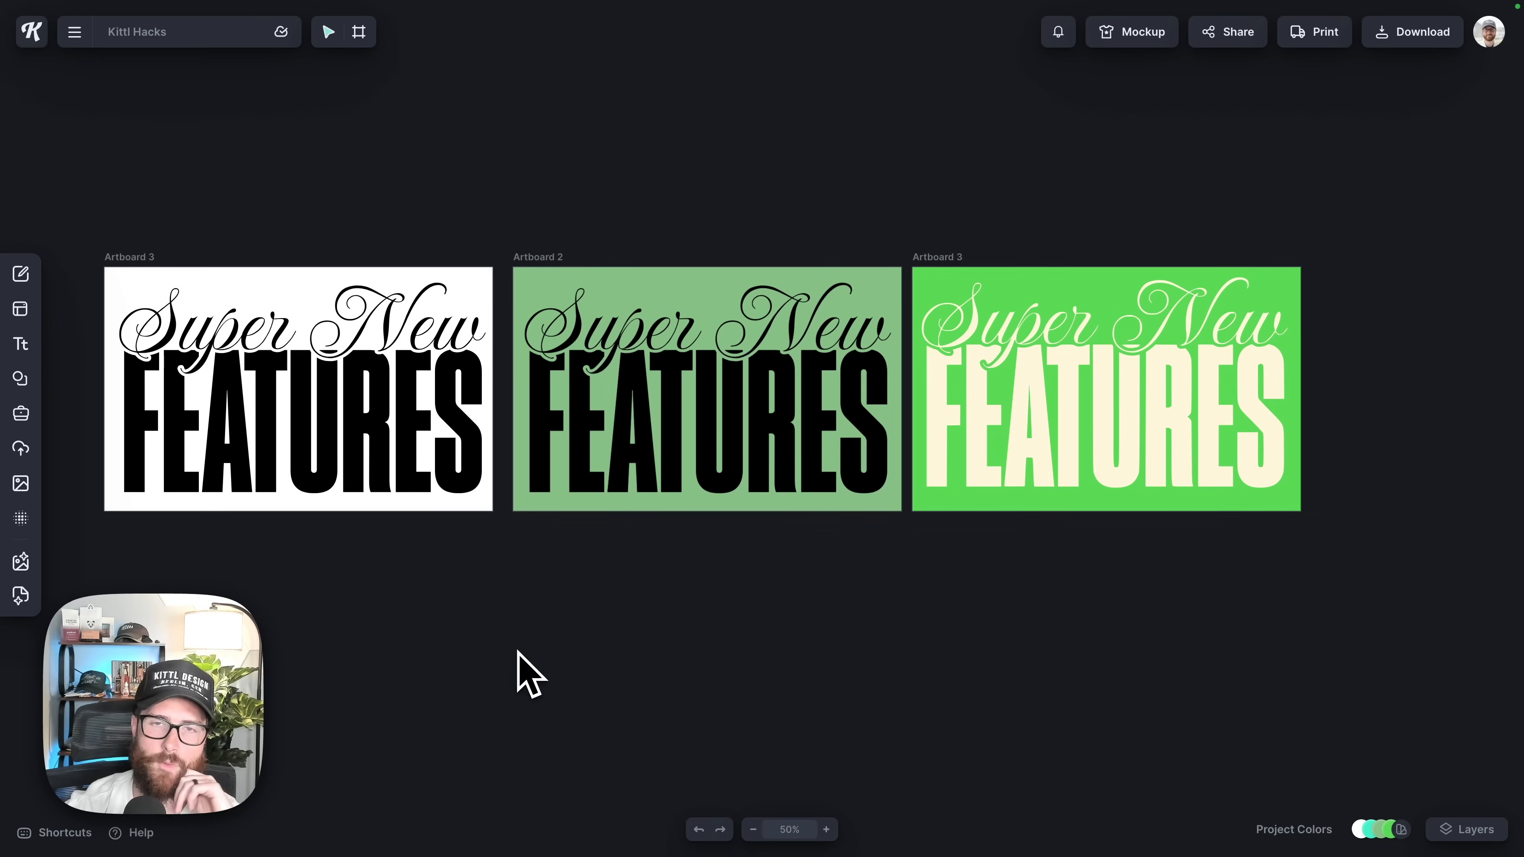
scroll(517, 651, left, 2)
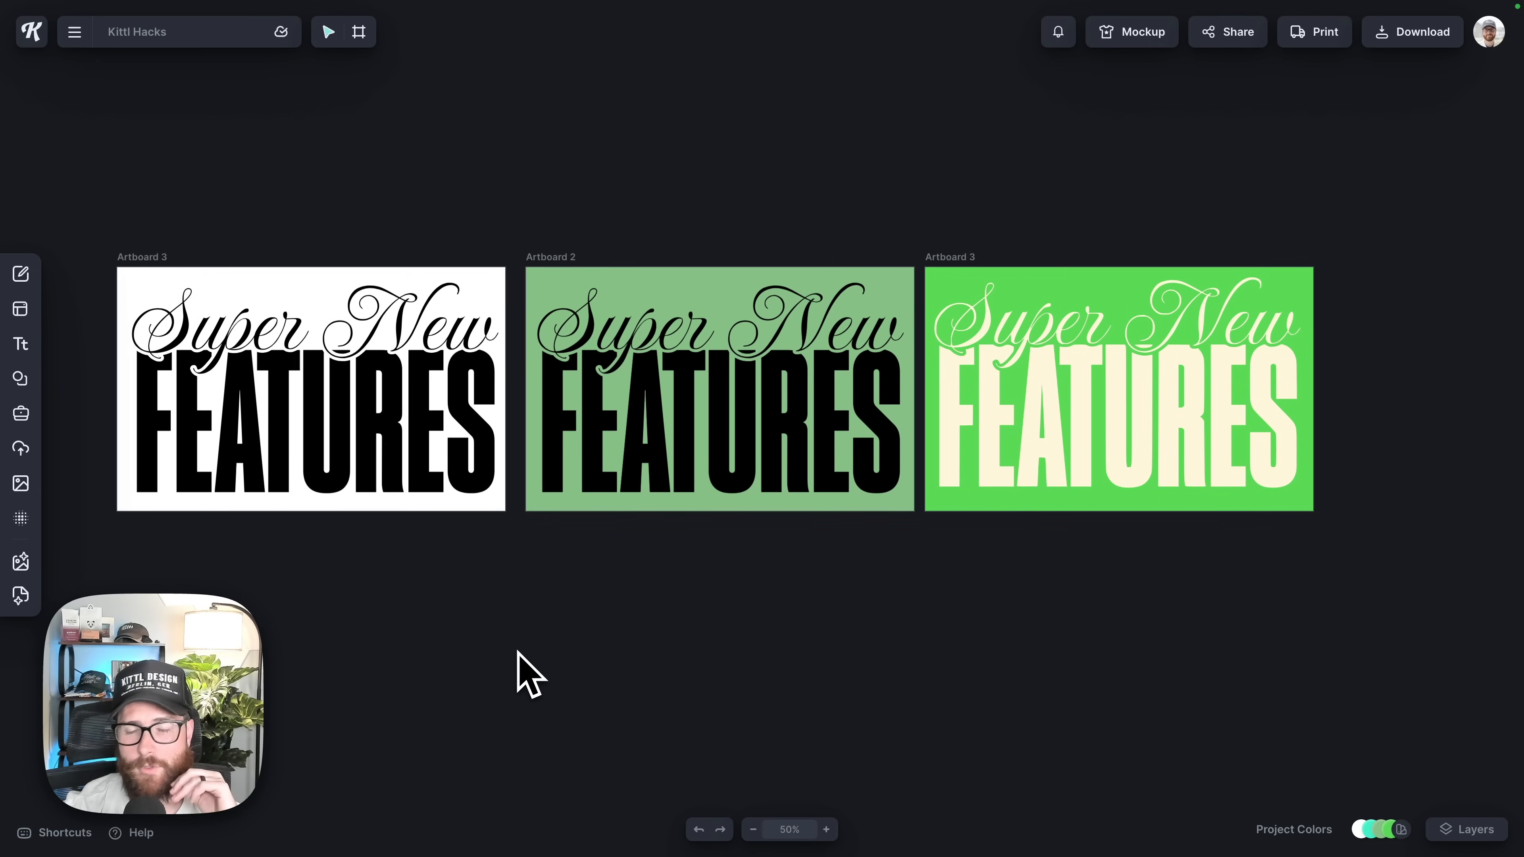